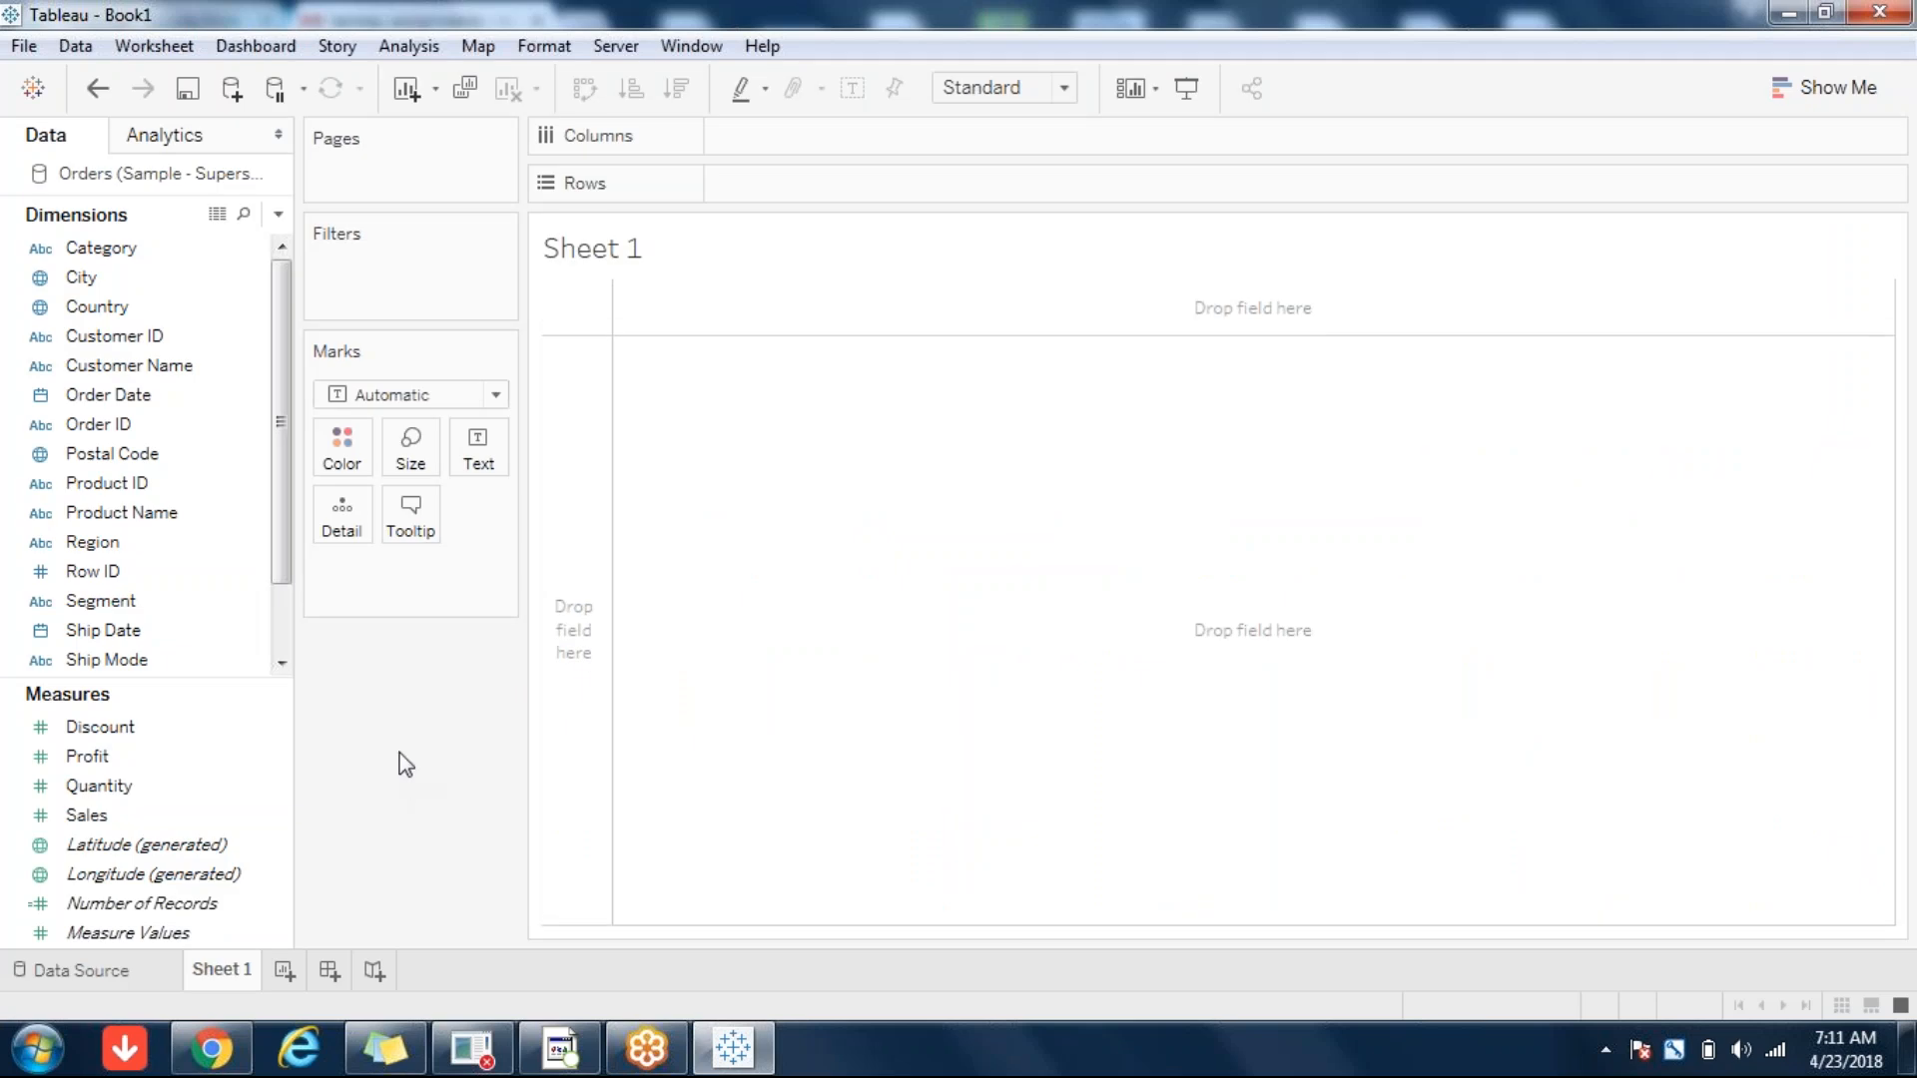
# - Create a calculated field named log and begin its formula with IF [Region]='central
pyautogui.click(278, 217)
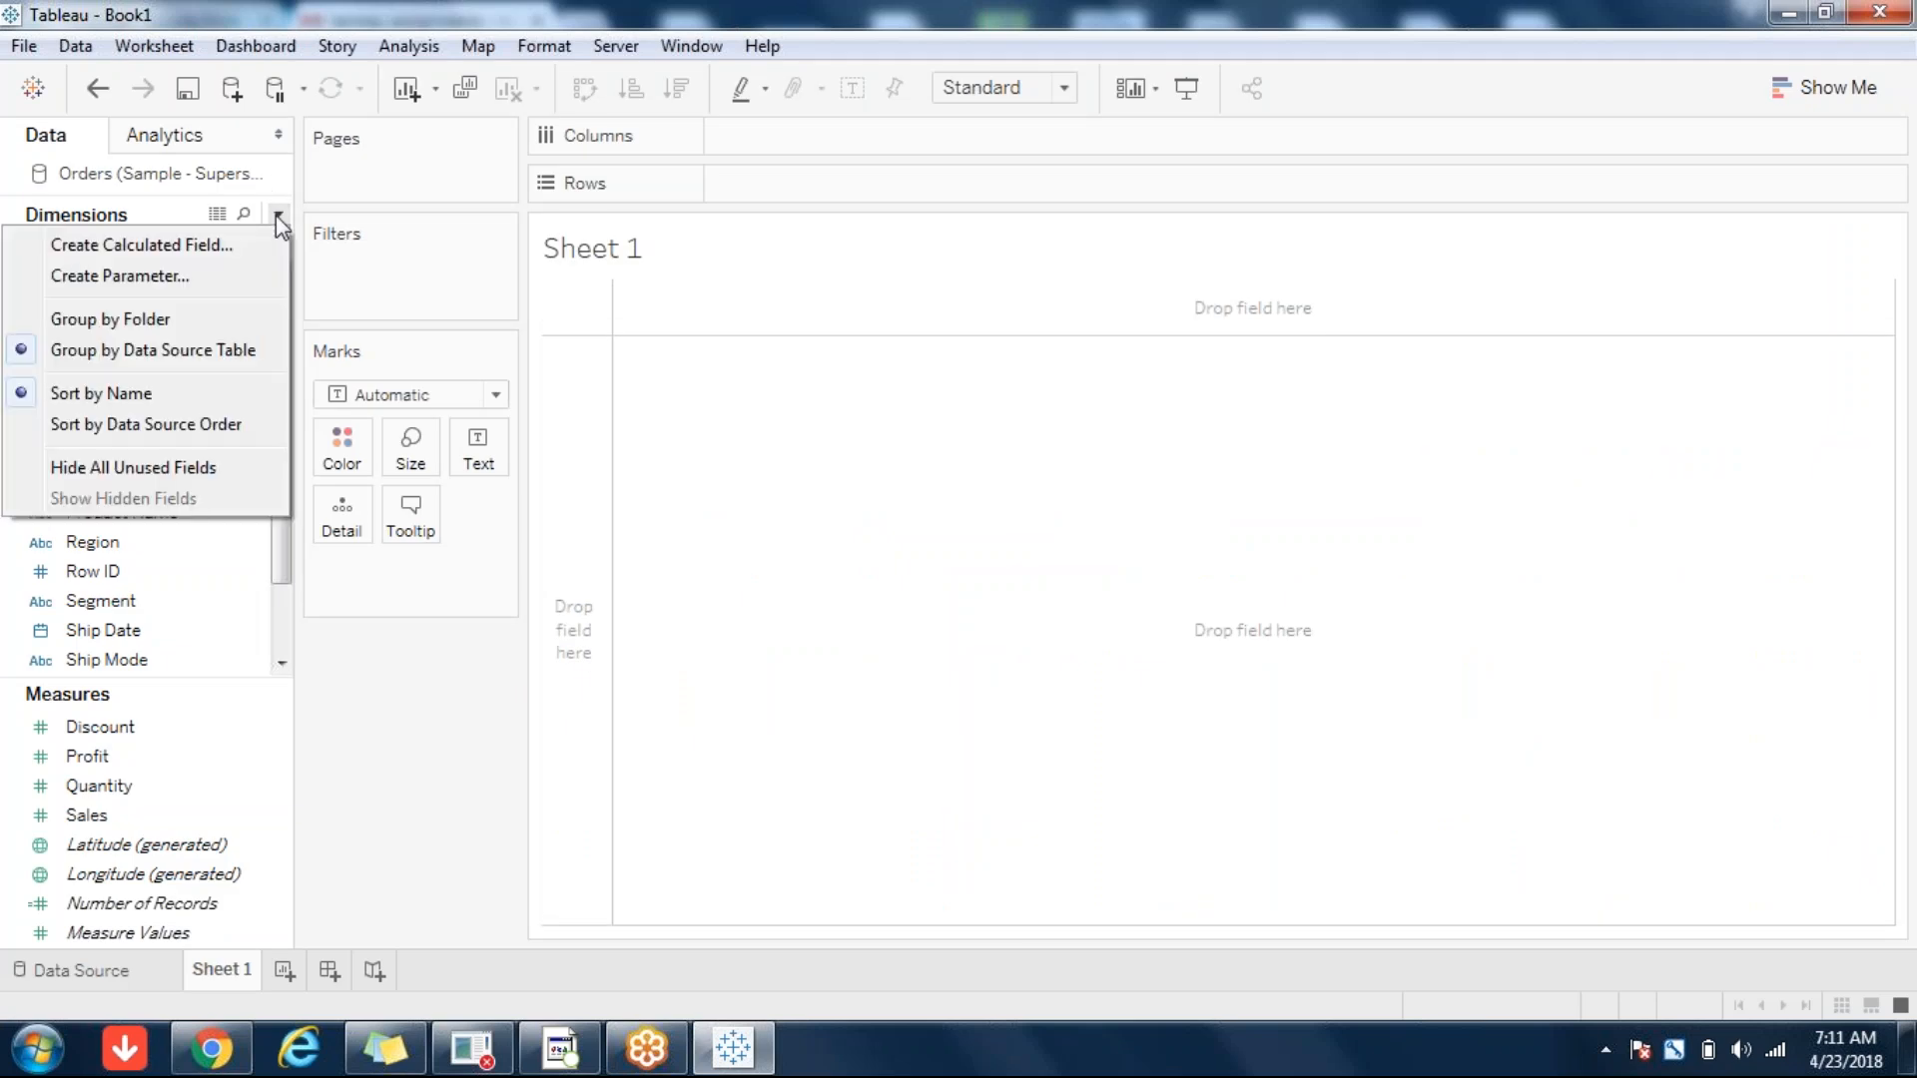
pyautogui.click(191, 244)
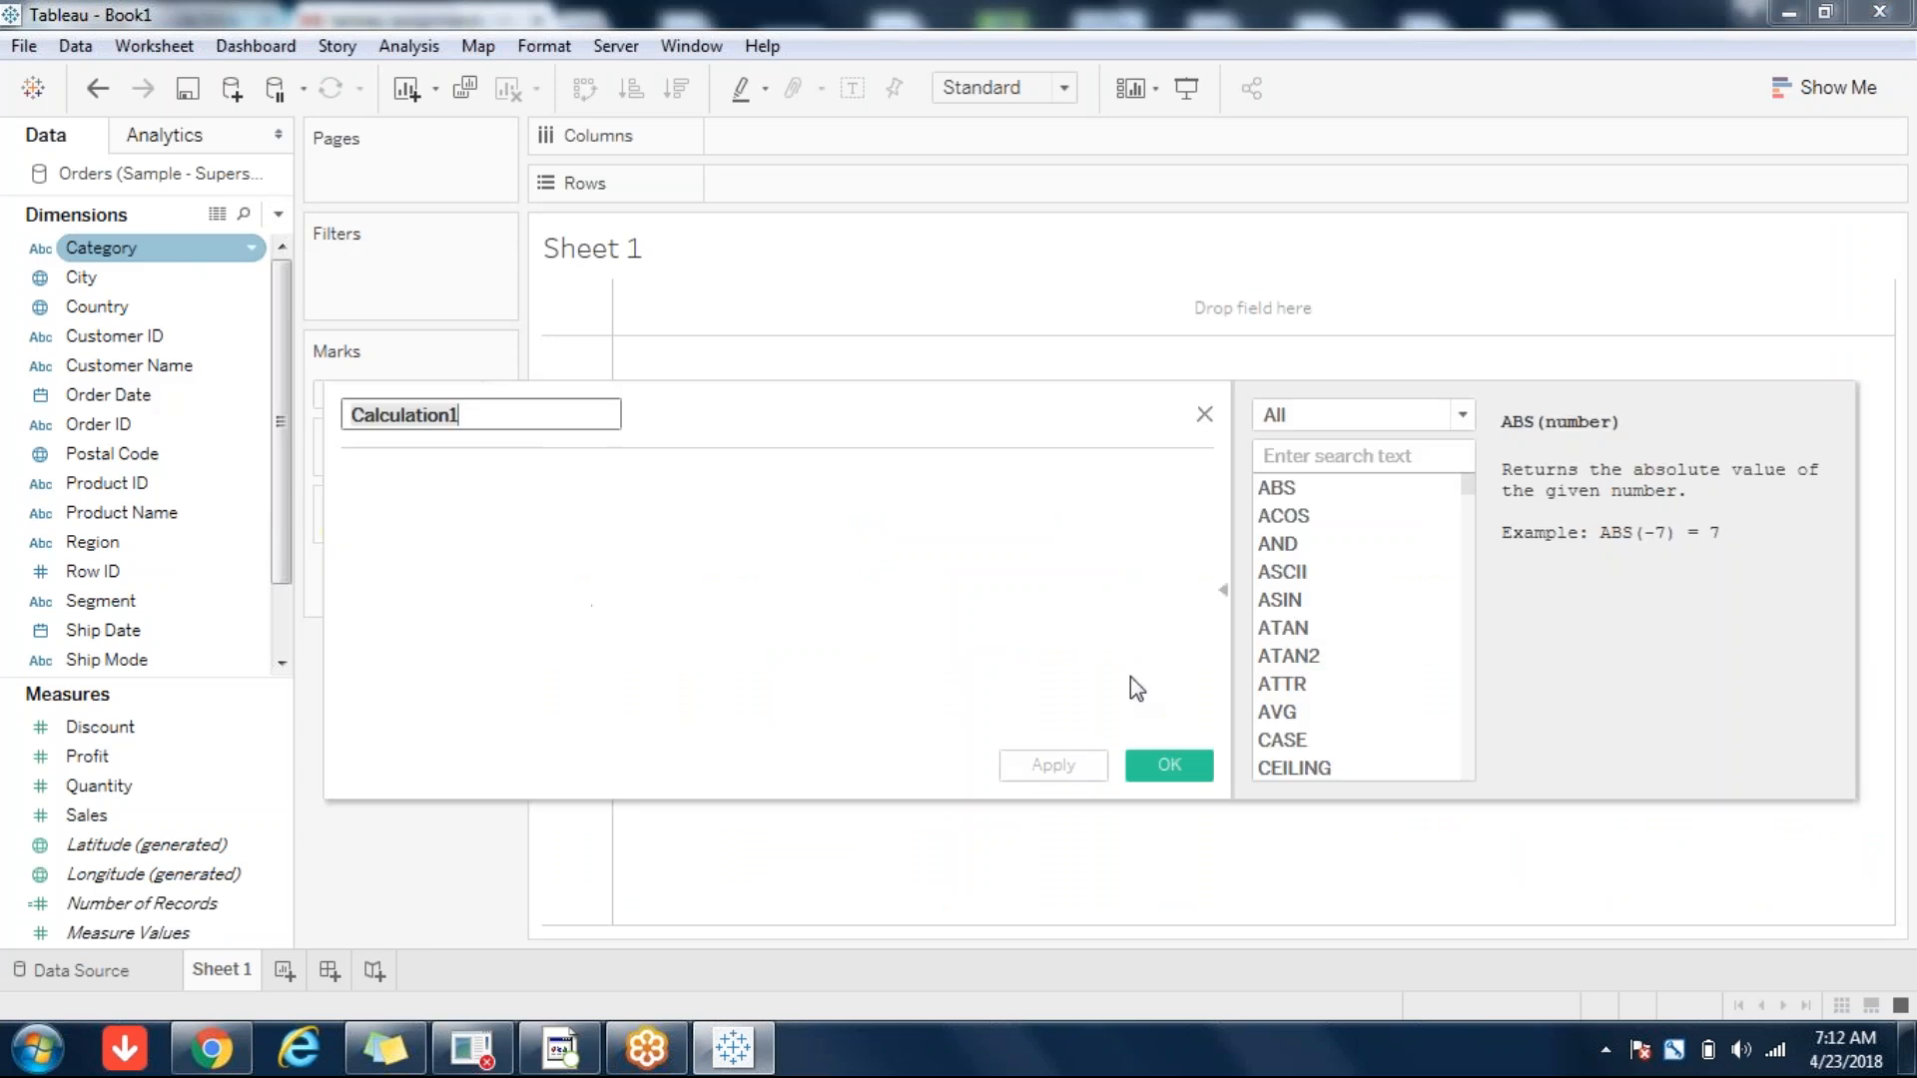
pyautogui.click(528, 518)
pyautogui.write('IF Region')
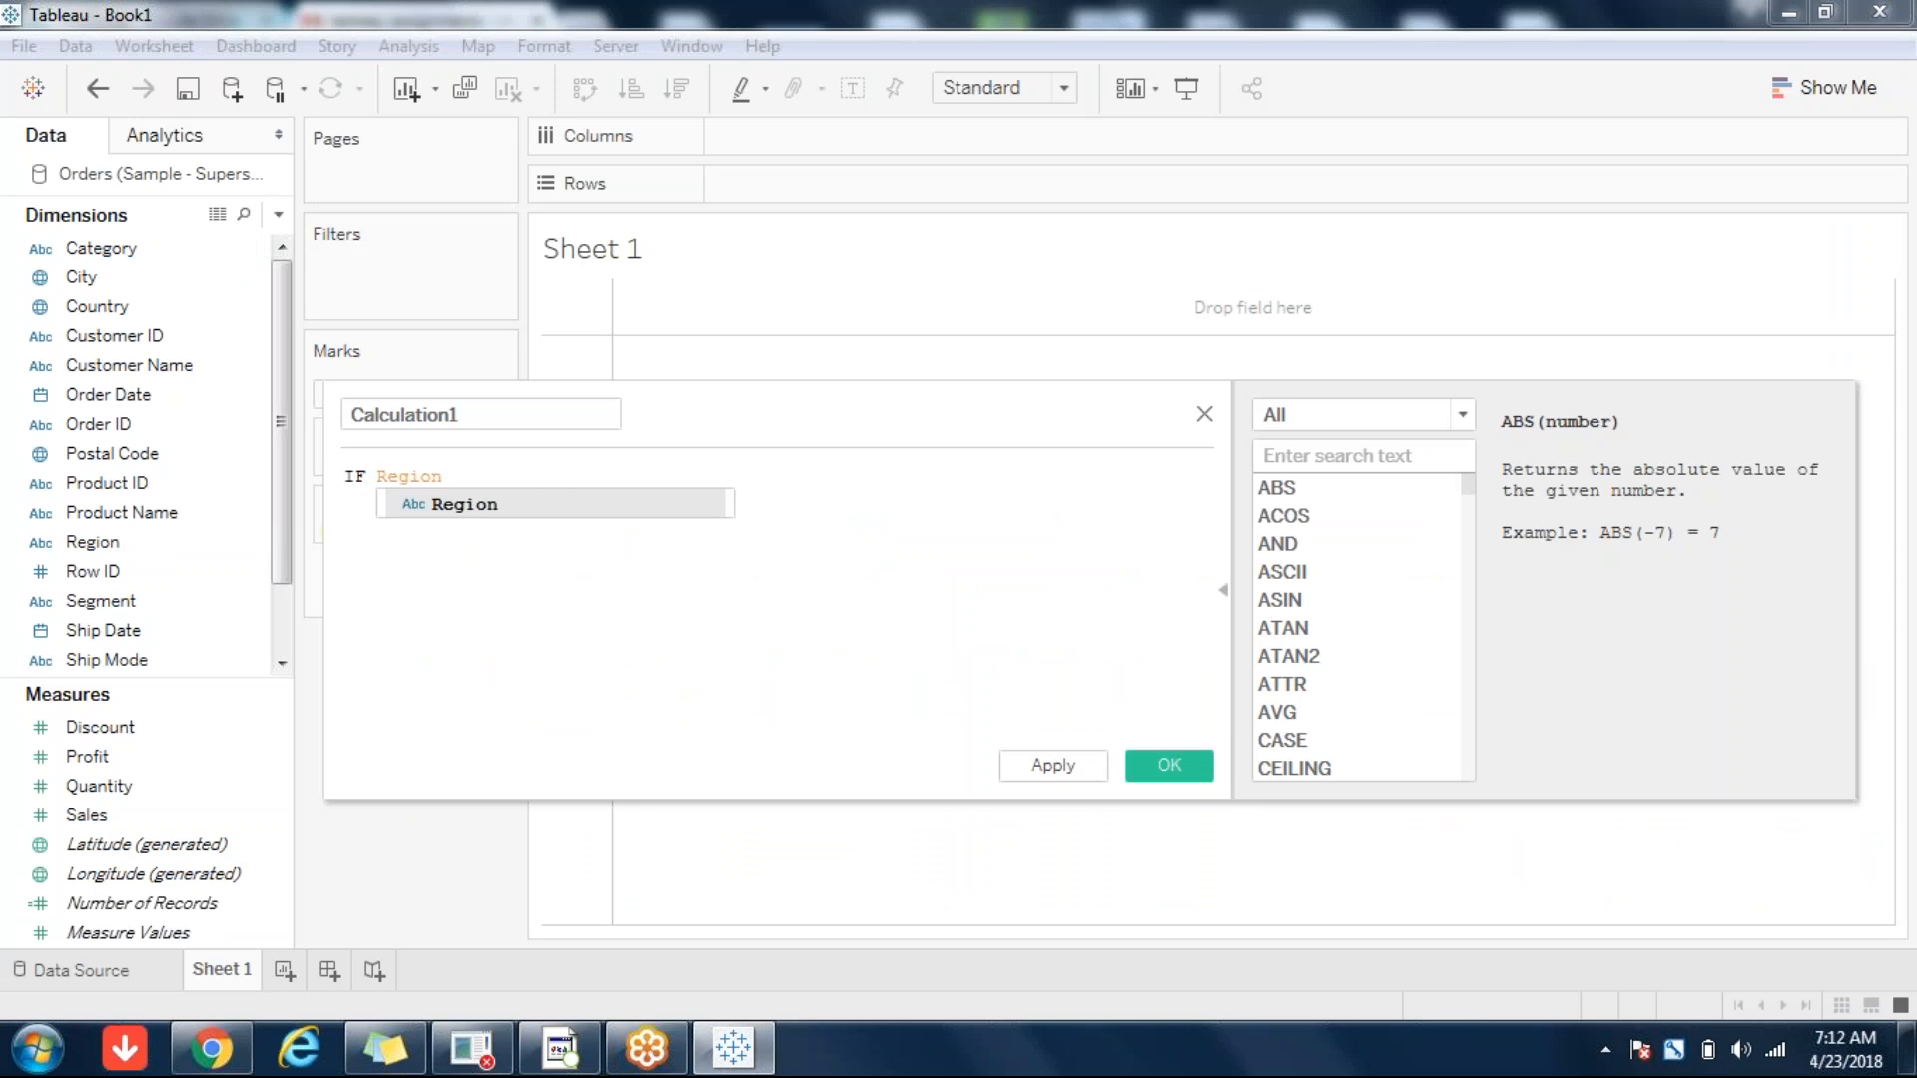
pyautogui.click(490, 507)
pyautogui.write('=')
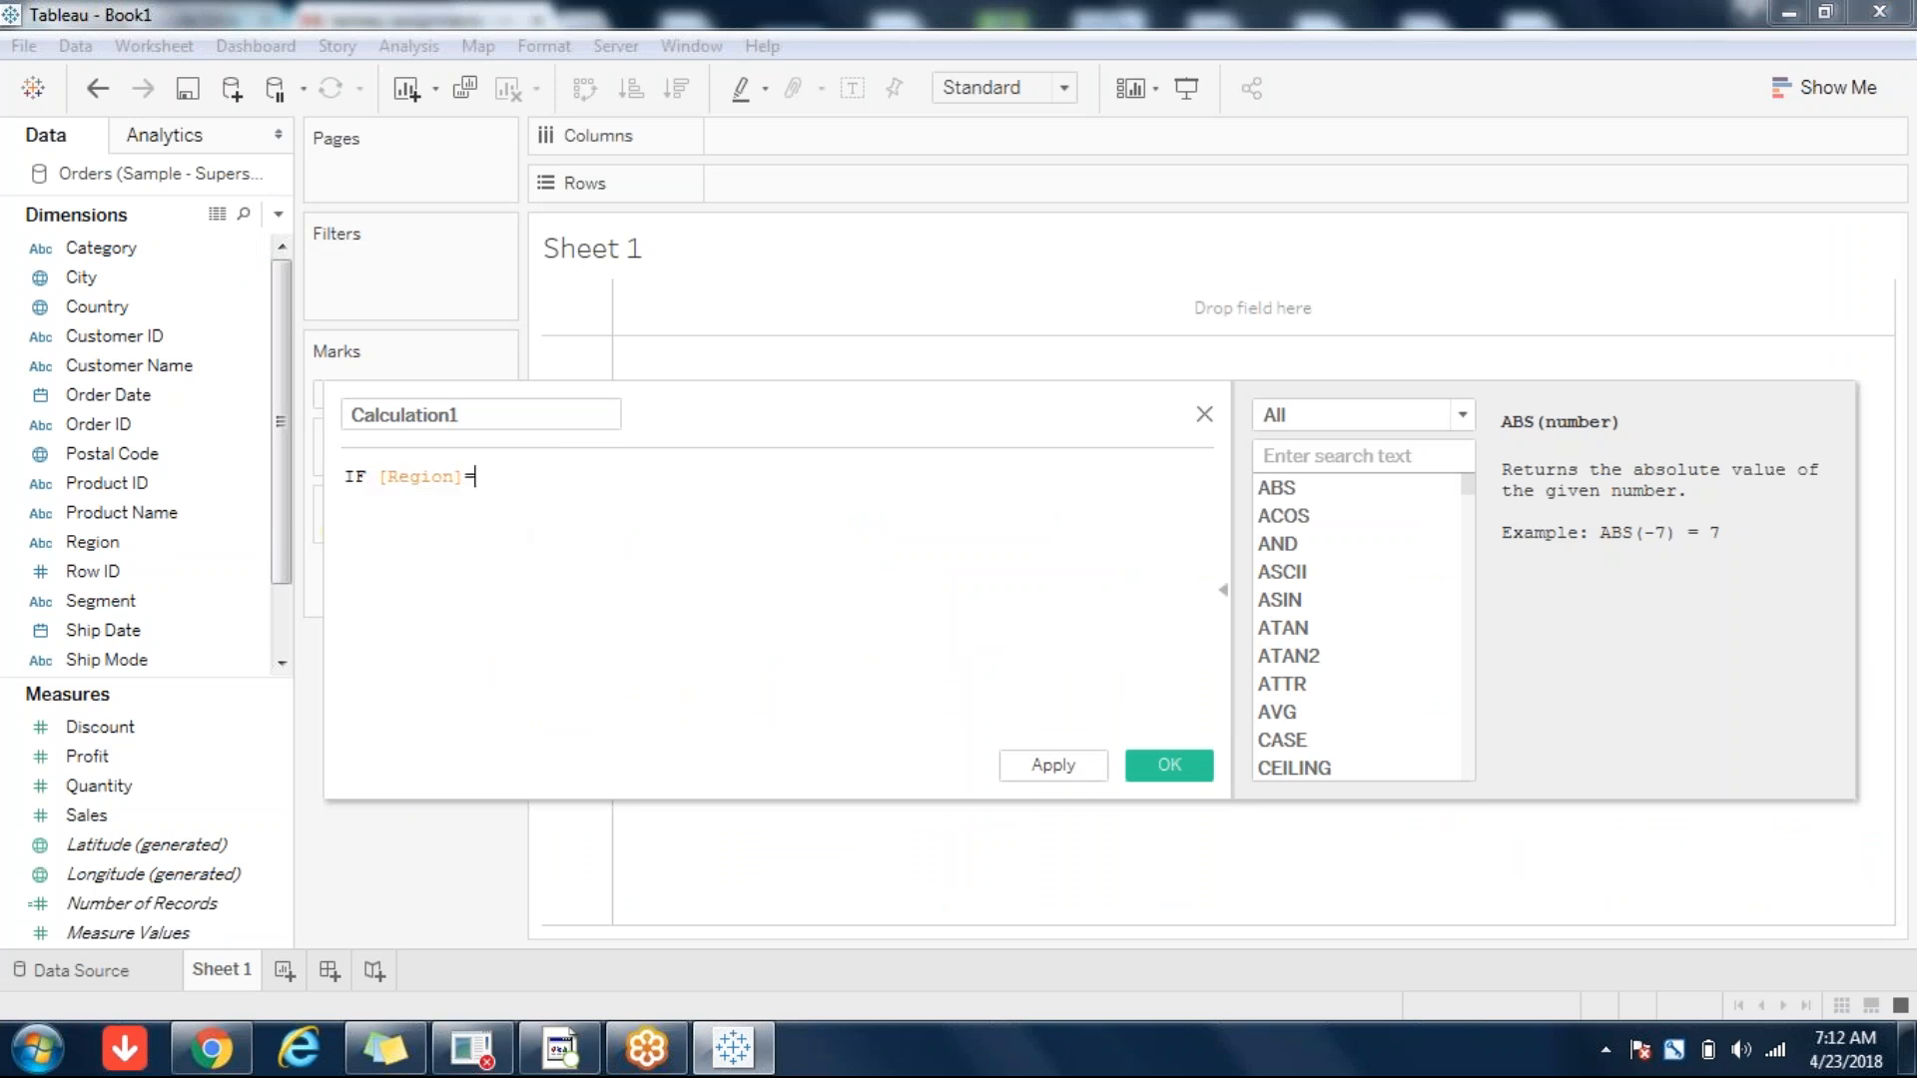
pyautogui.write("'central")
pyautogui.click(500, 413)
pyautogui.doubleClick(499, 413)
pyautogui.write('log')
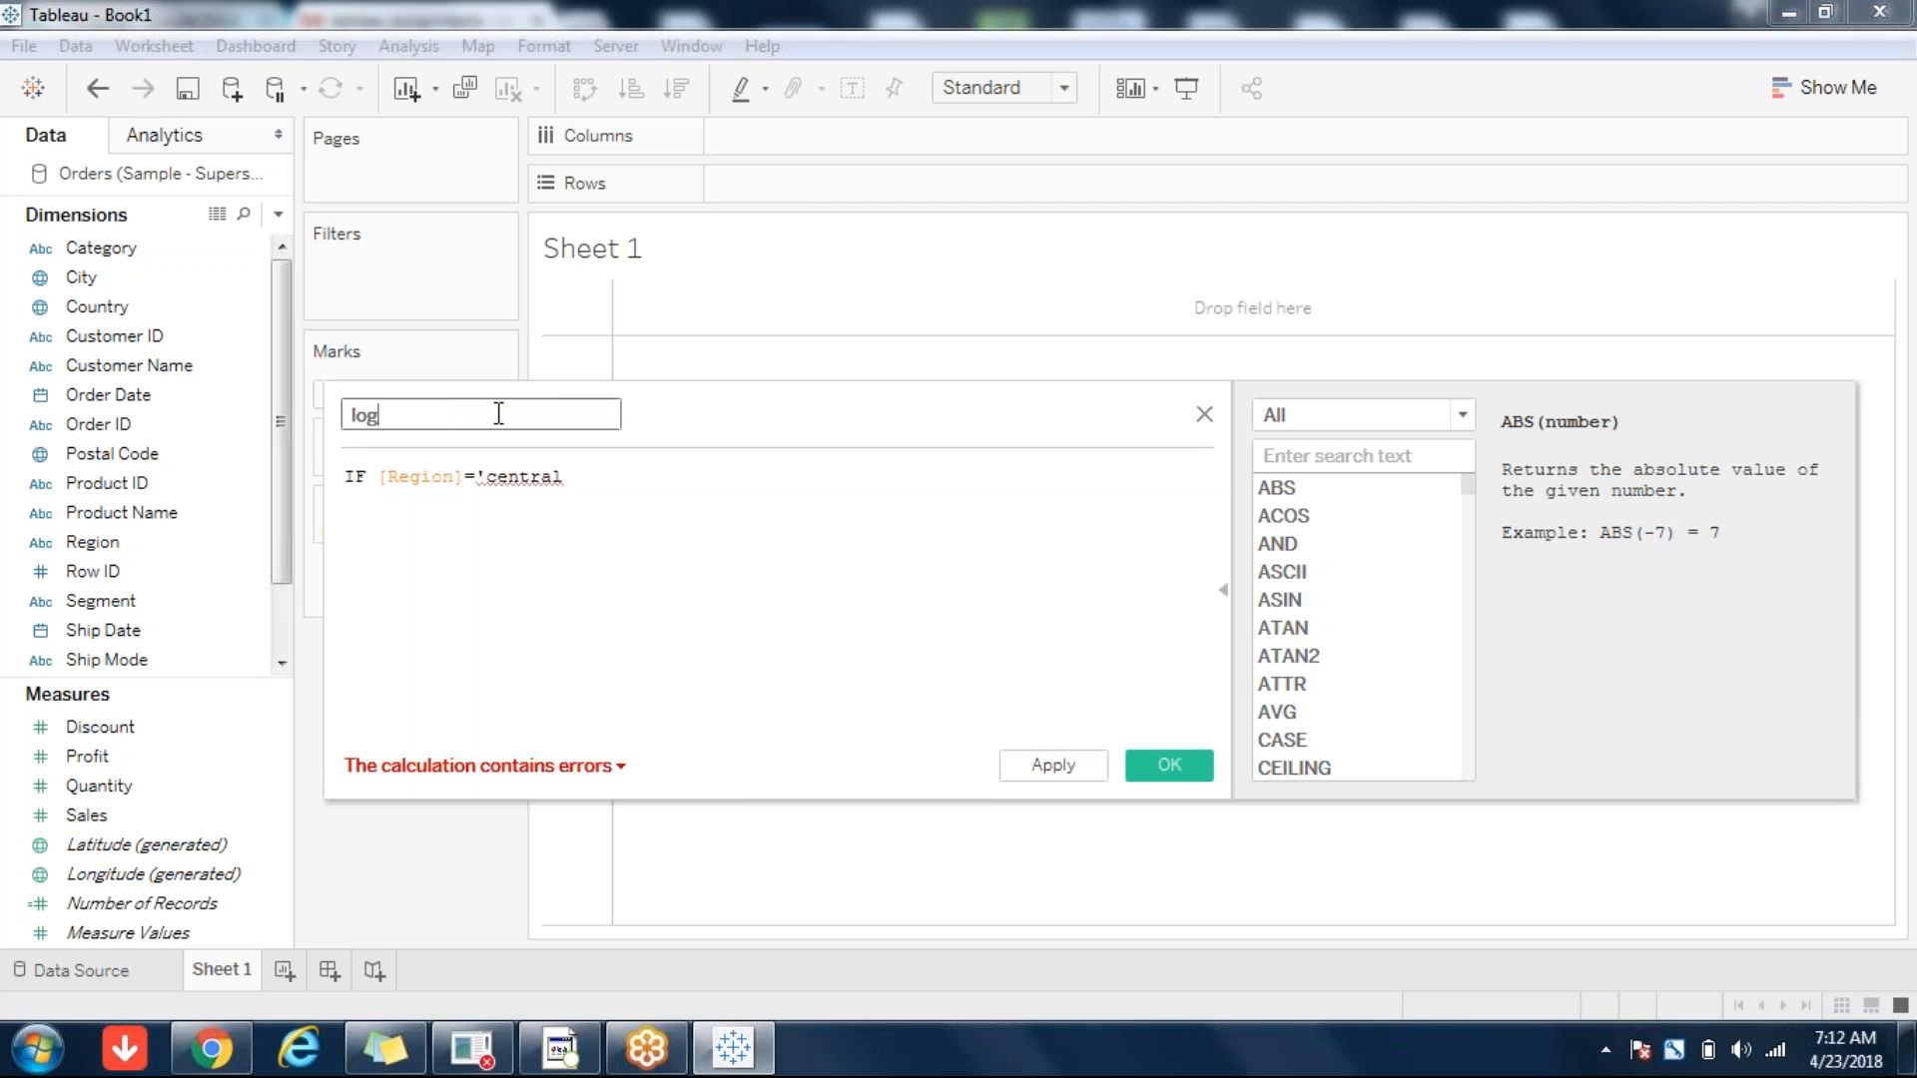
# - Complete the log formula after the region name with ' THEN [Sales] ELSE [Profit] END
pyautogui.click(615, 481)
pyautogui.write("' THEN")
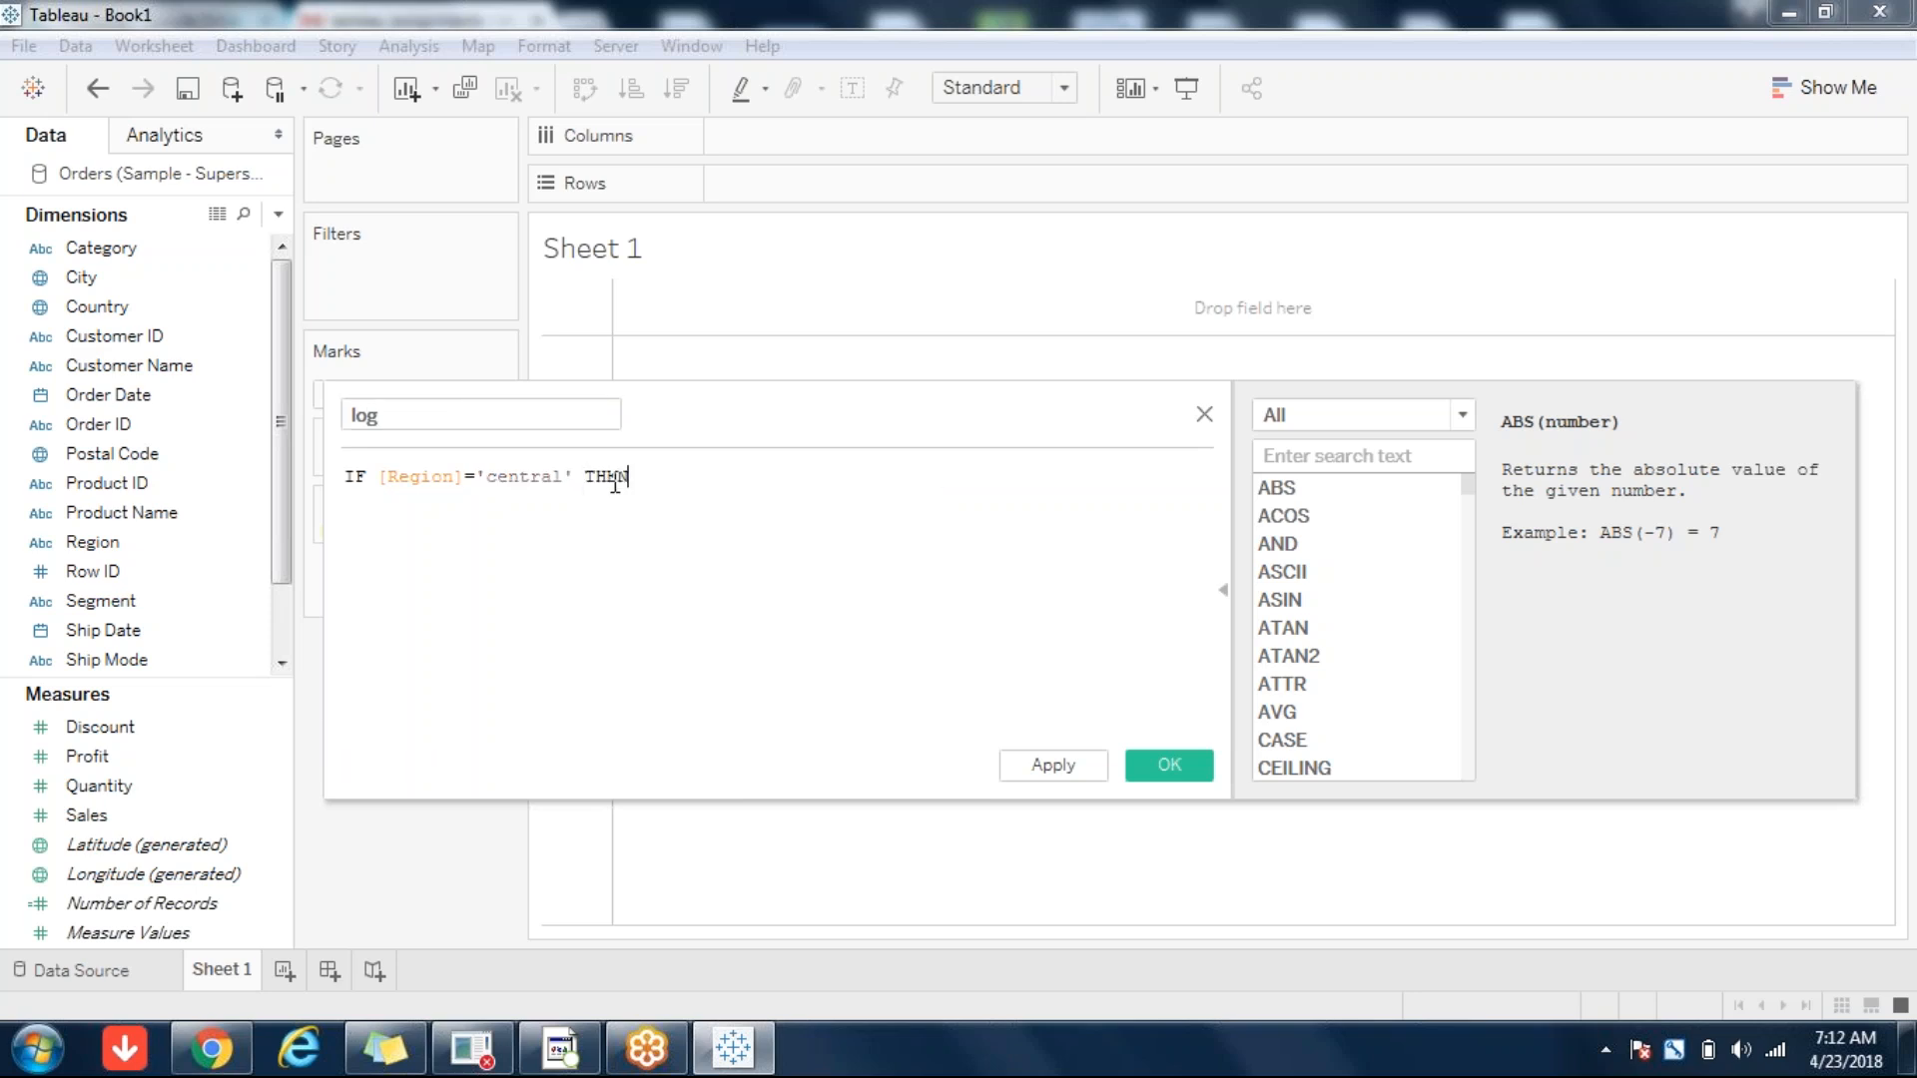
pyautogui.write(' Sal')
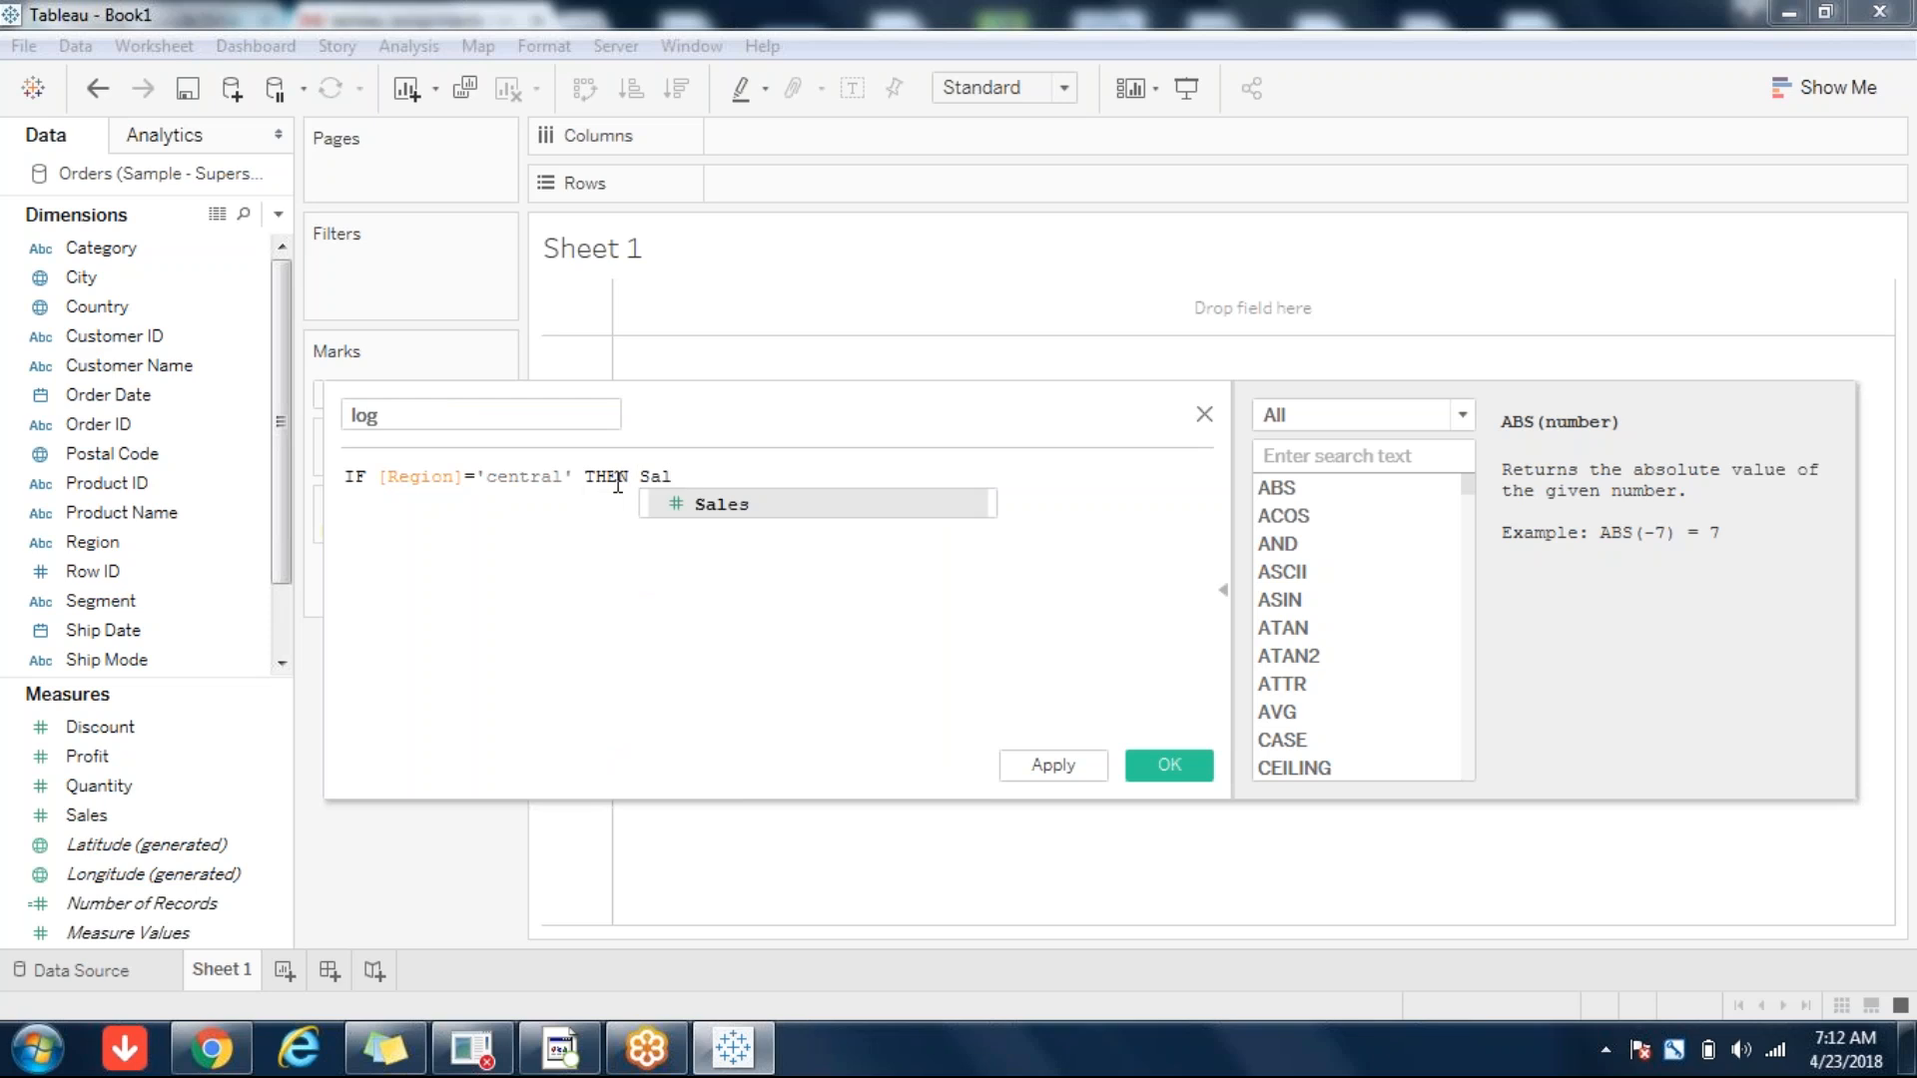
pyautogui.click(696, 503)
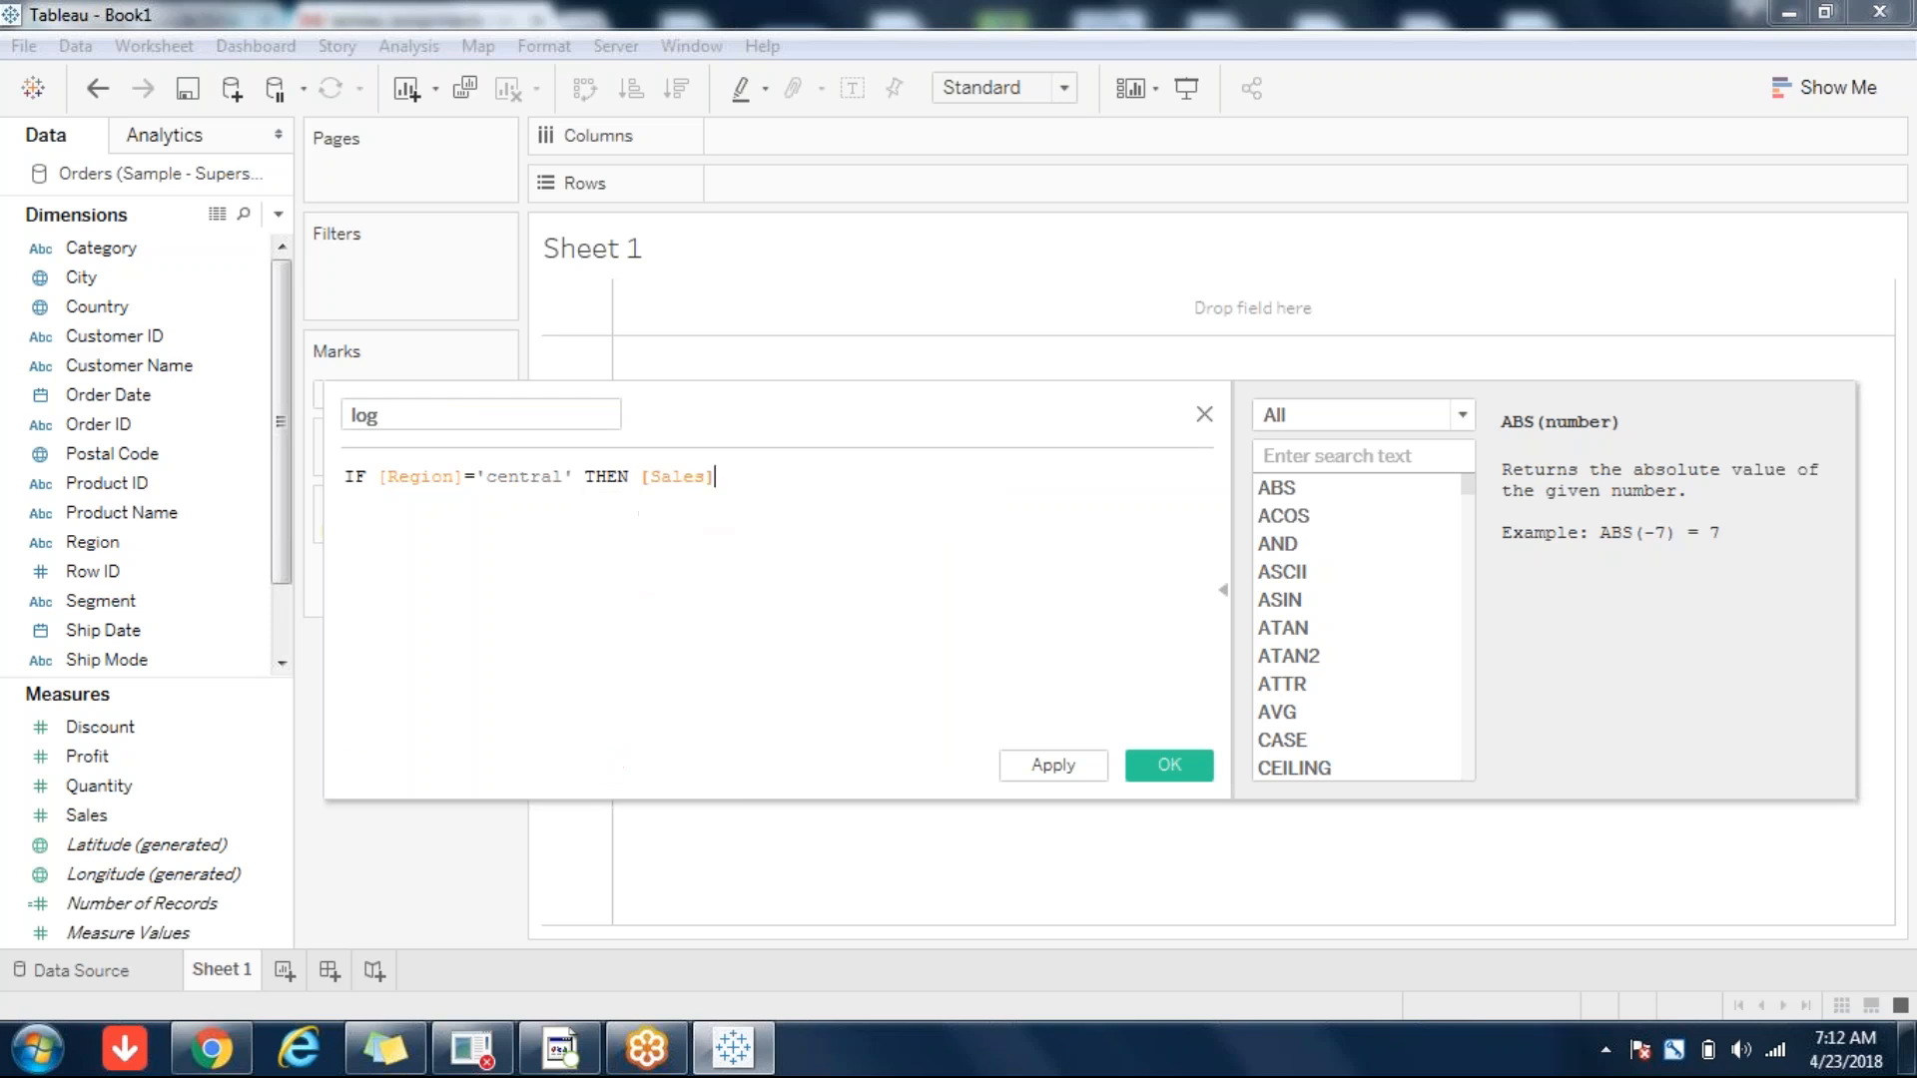
pyautogui.write('ELSE Pro')
pyautogui.click(913, 558)
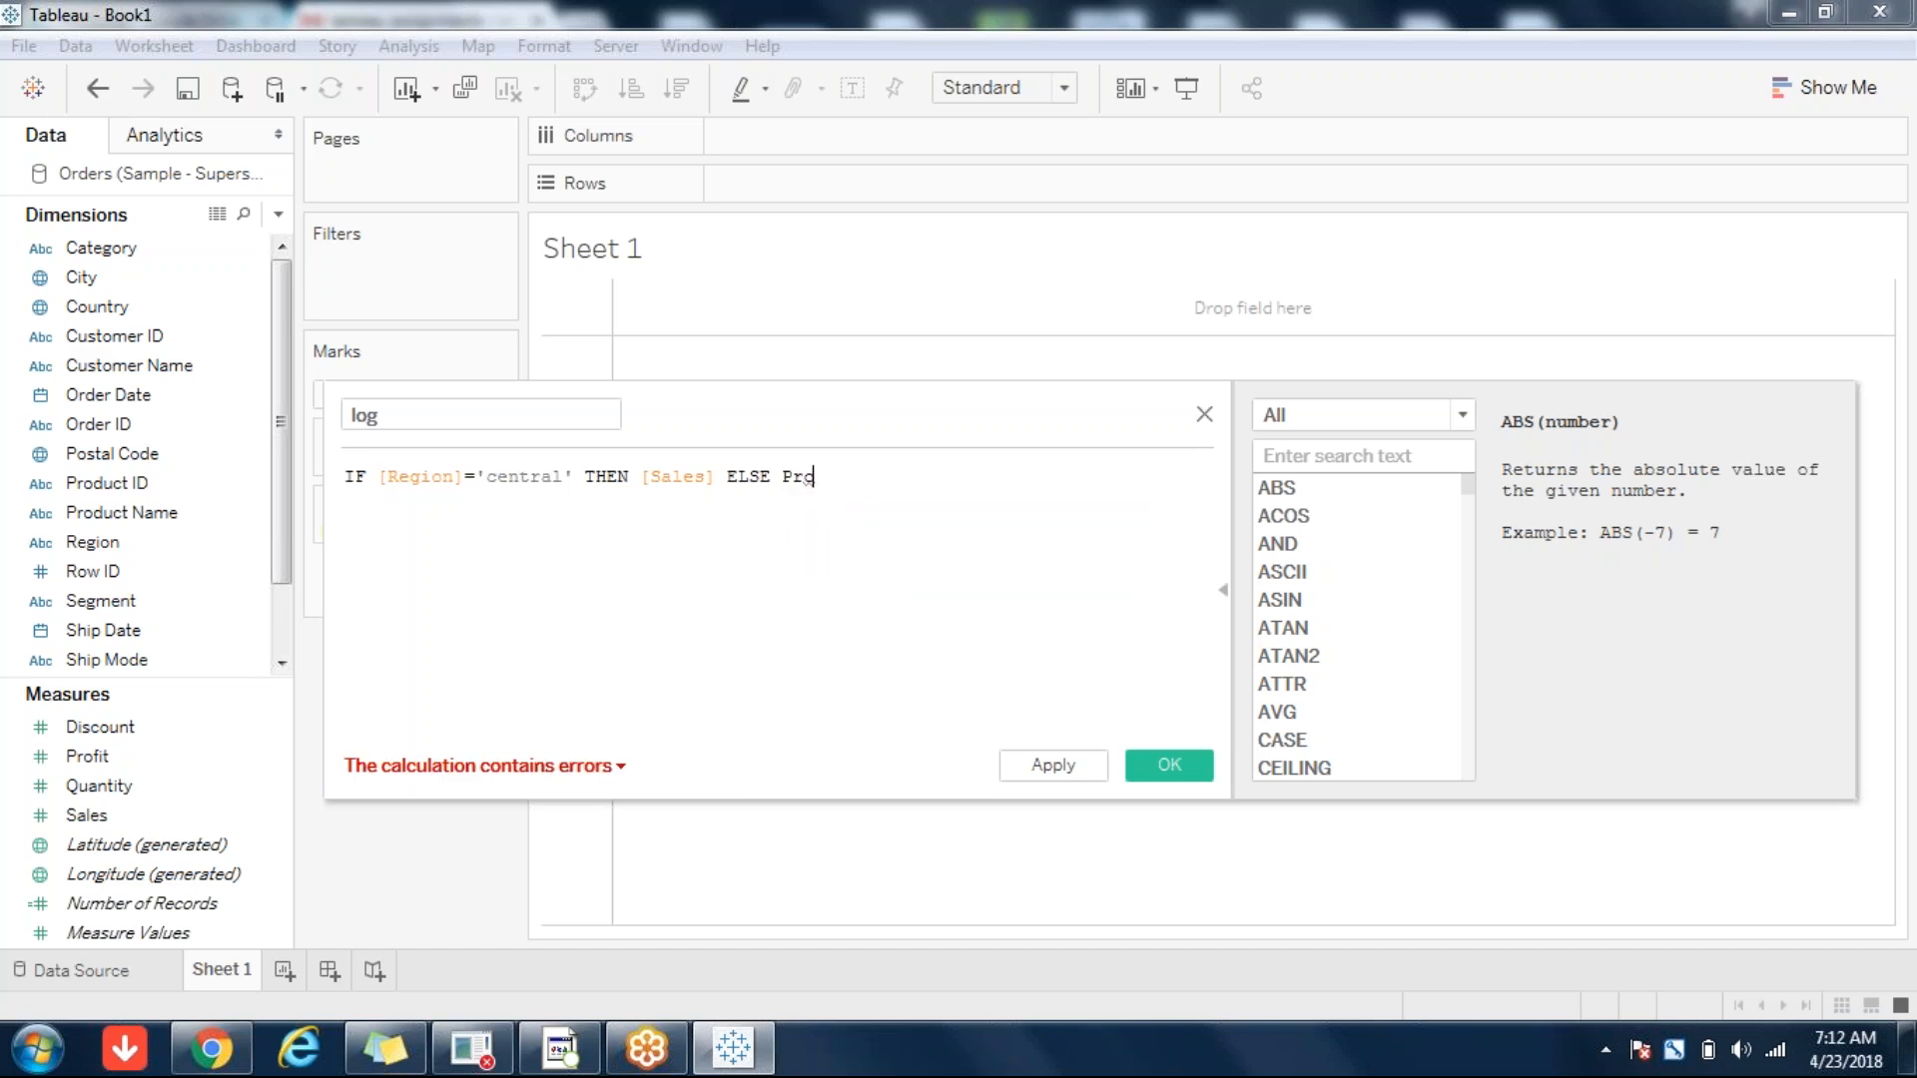
pyautogui.write('END')
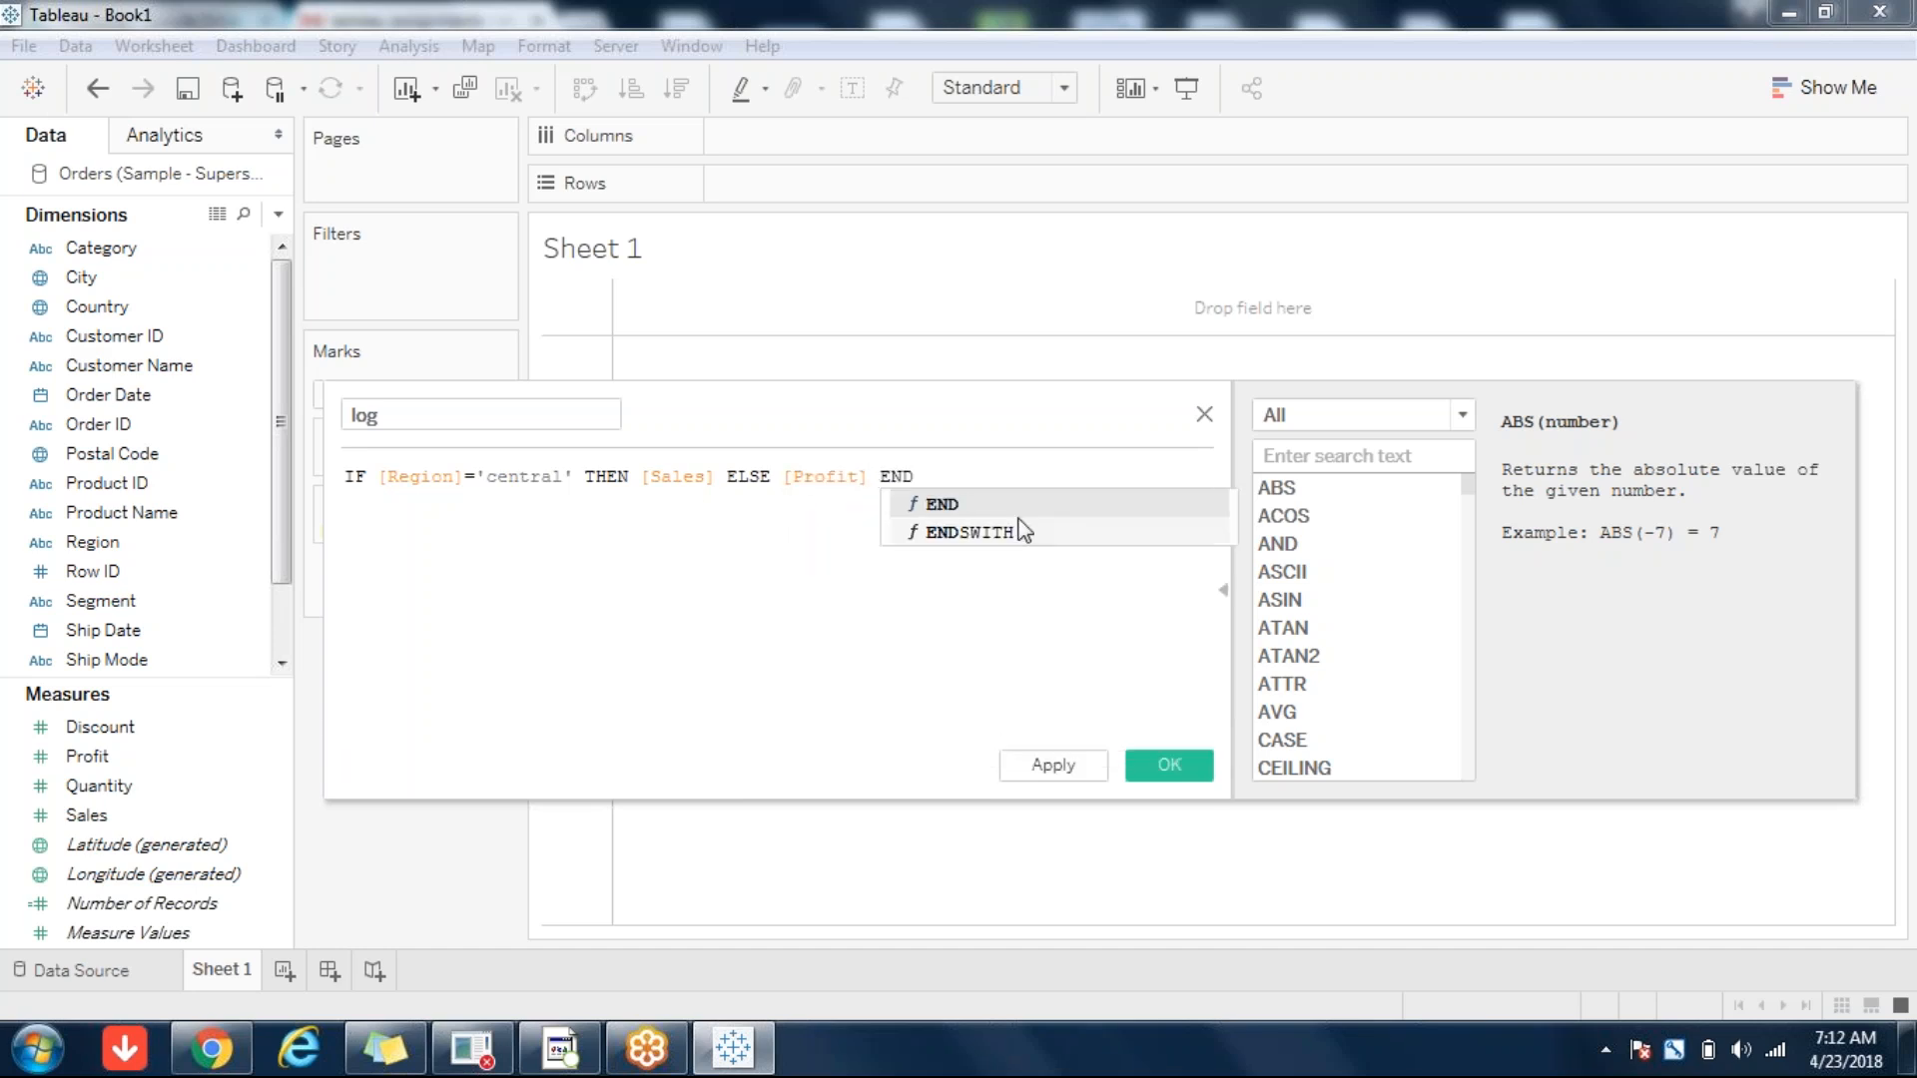
pyautogui.click(986, 507)
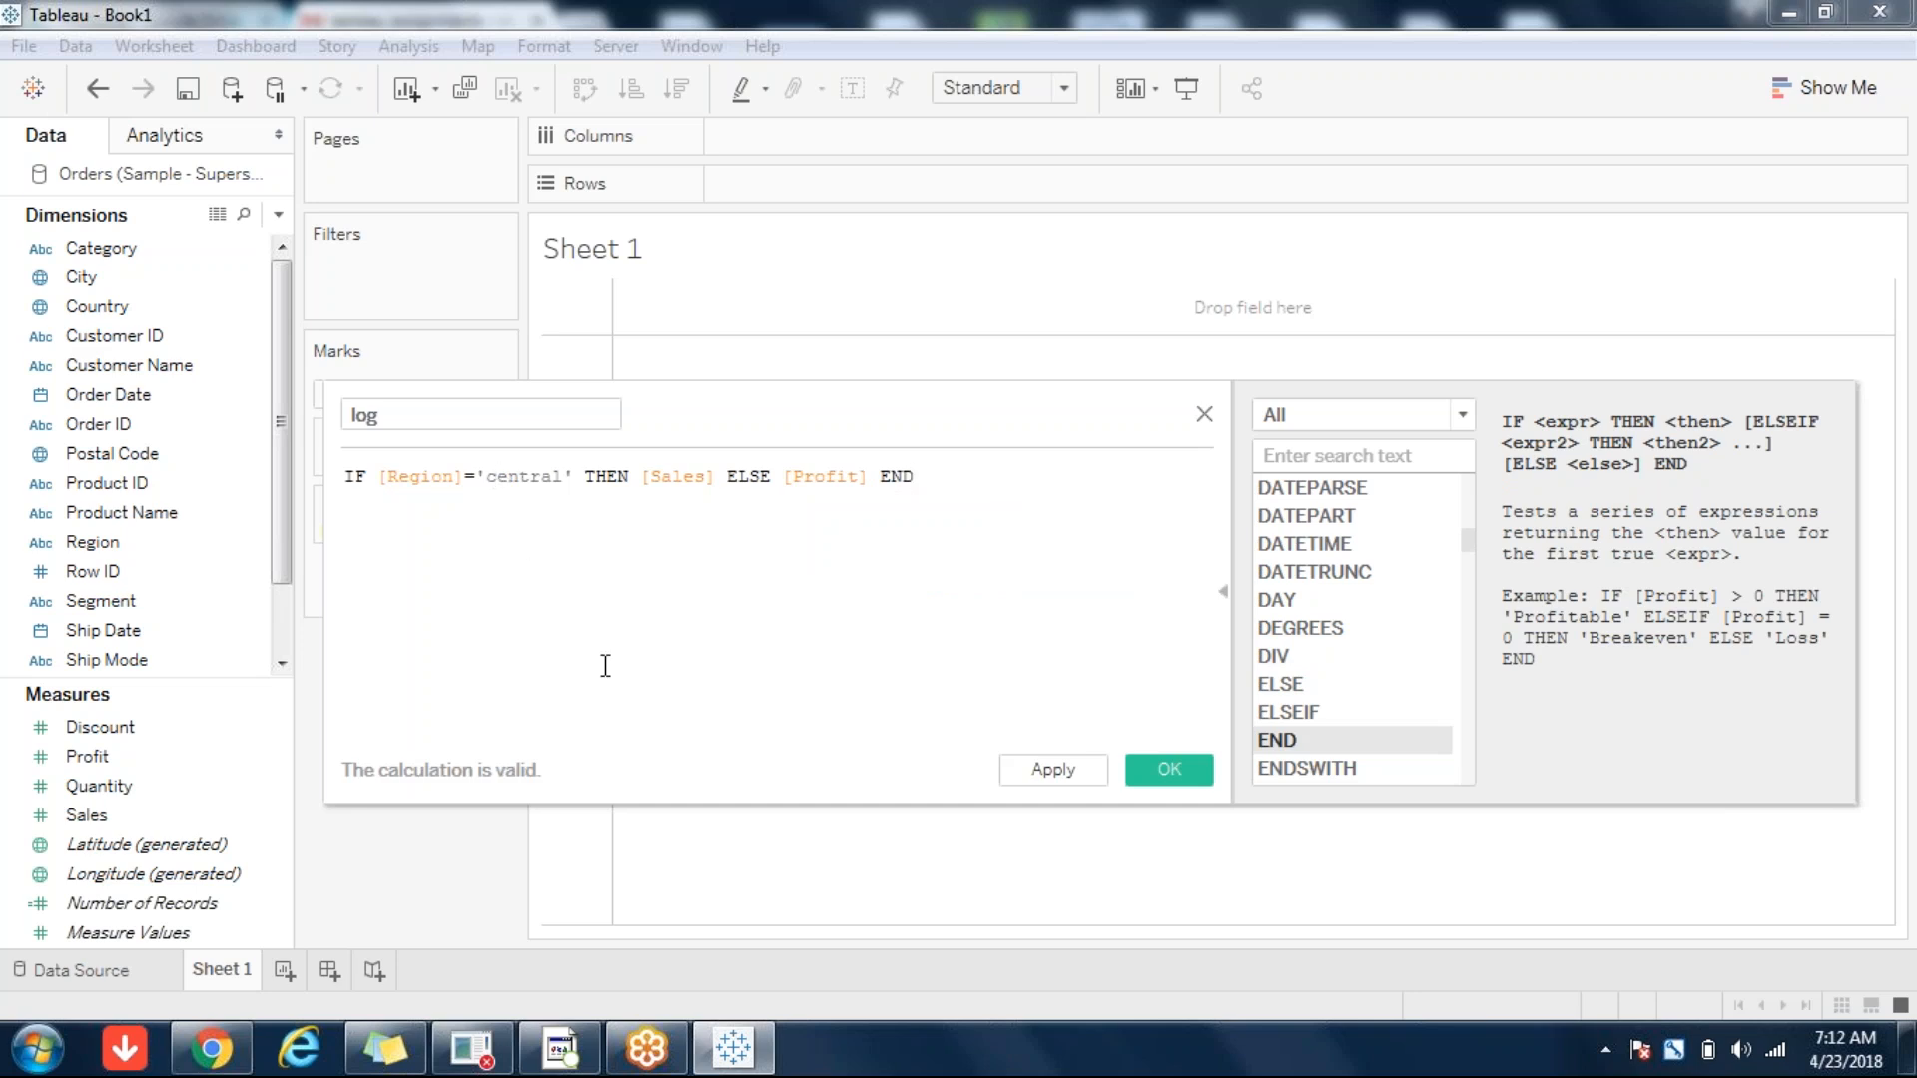
# - Capitalize the region value in the formula to 'Central' and save the log calculated field
pyautogui.press('BackSpace')
pyautogui.write('C')
pyautogui.press('End')
pyautogui.click(422, 483)
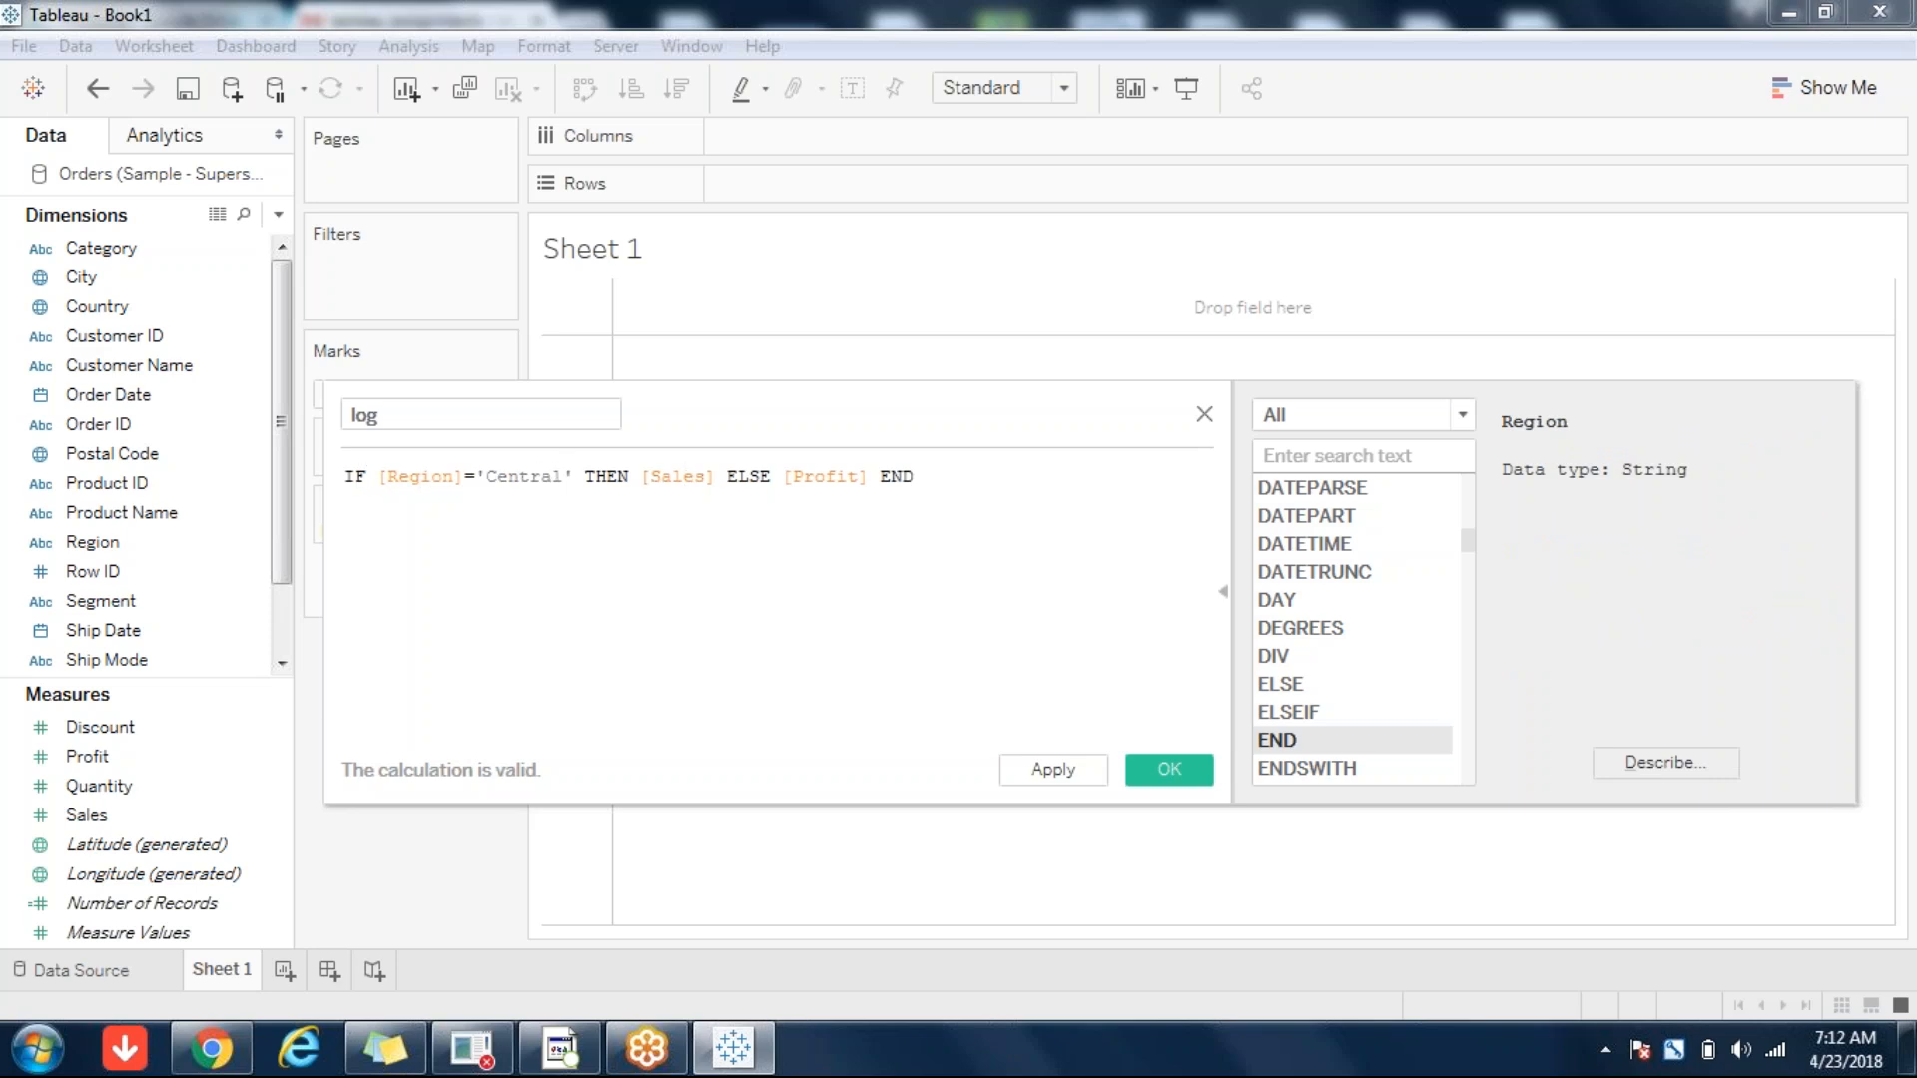
pyautogui.click(858, 477)
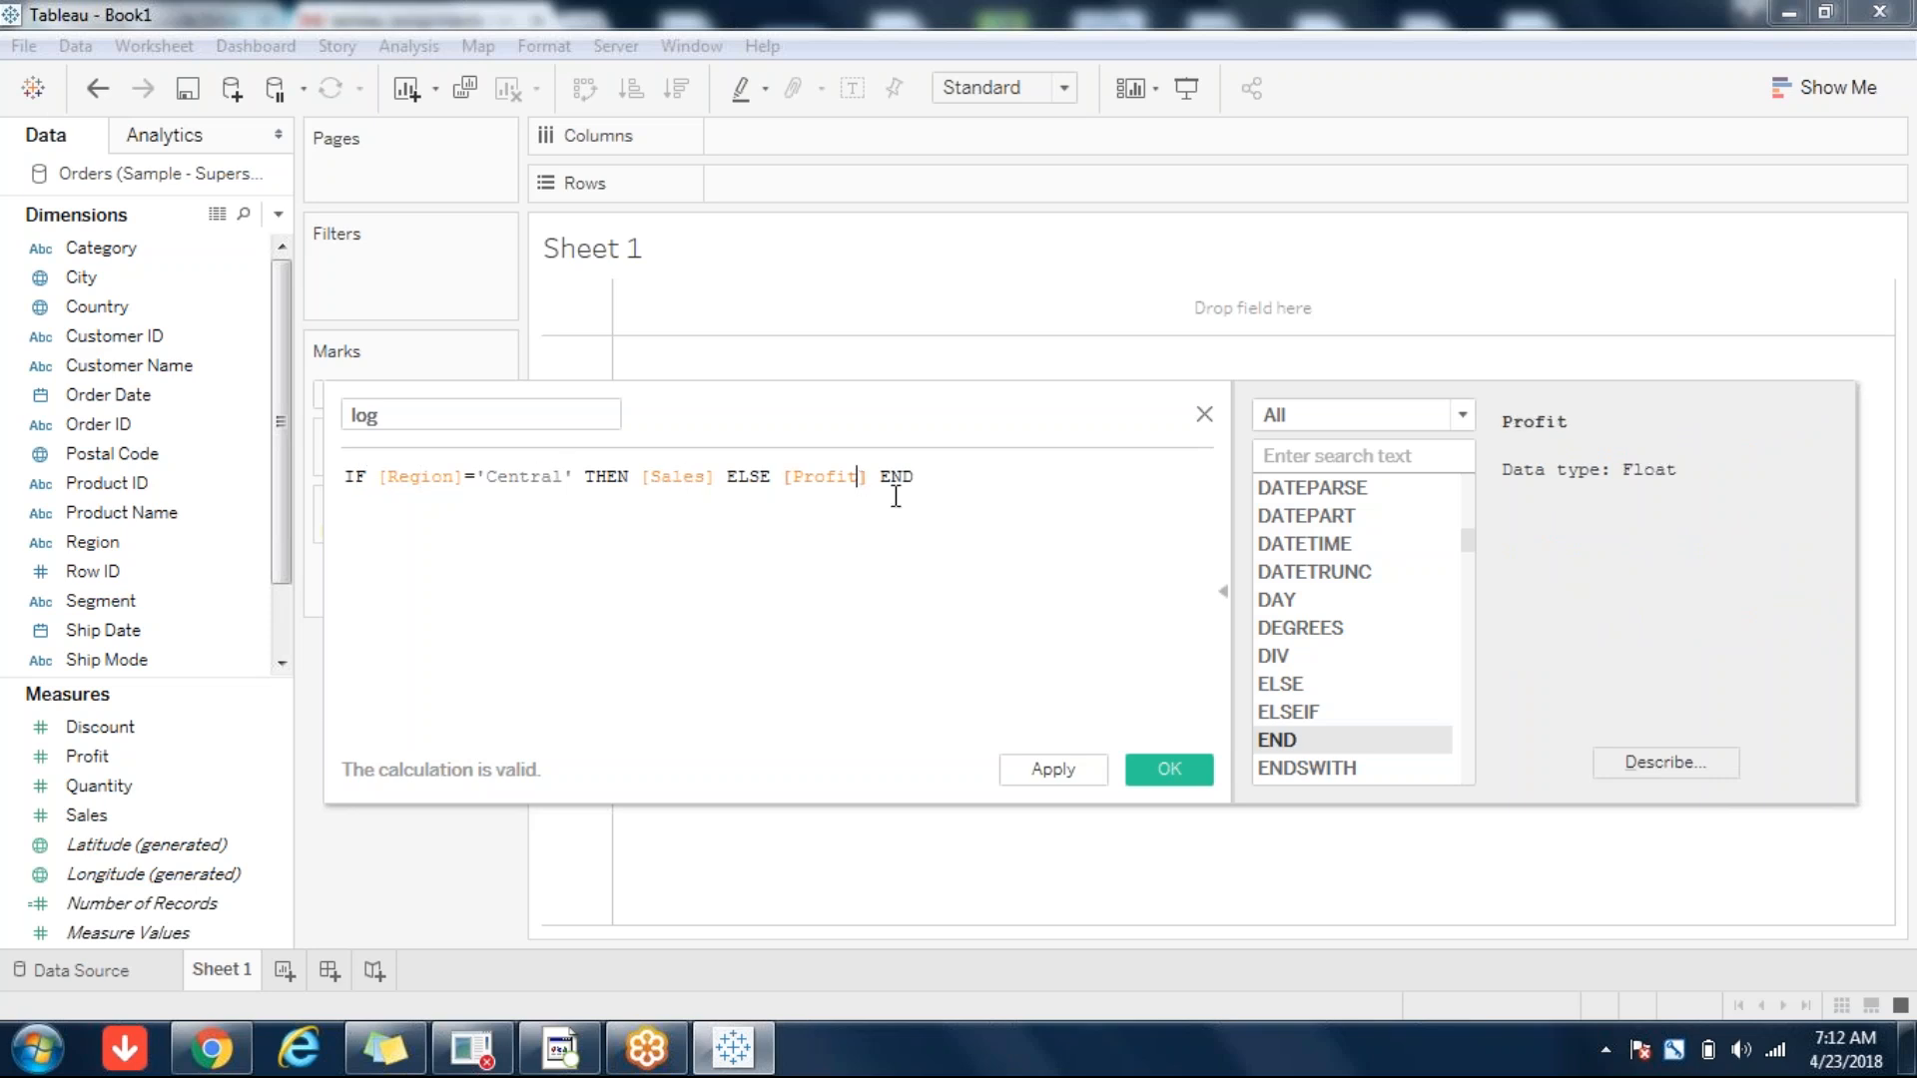
pyautogui.click(1170, 770)
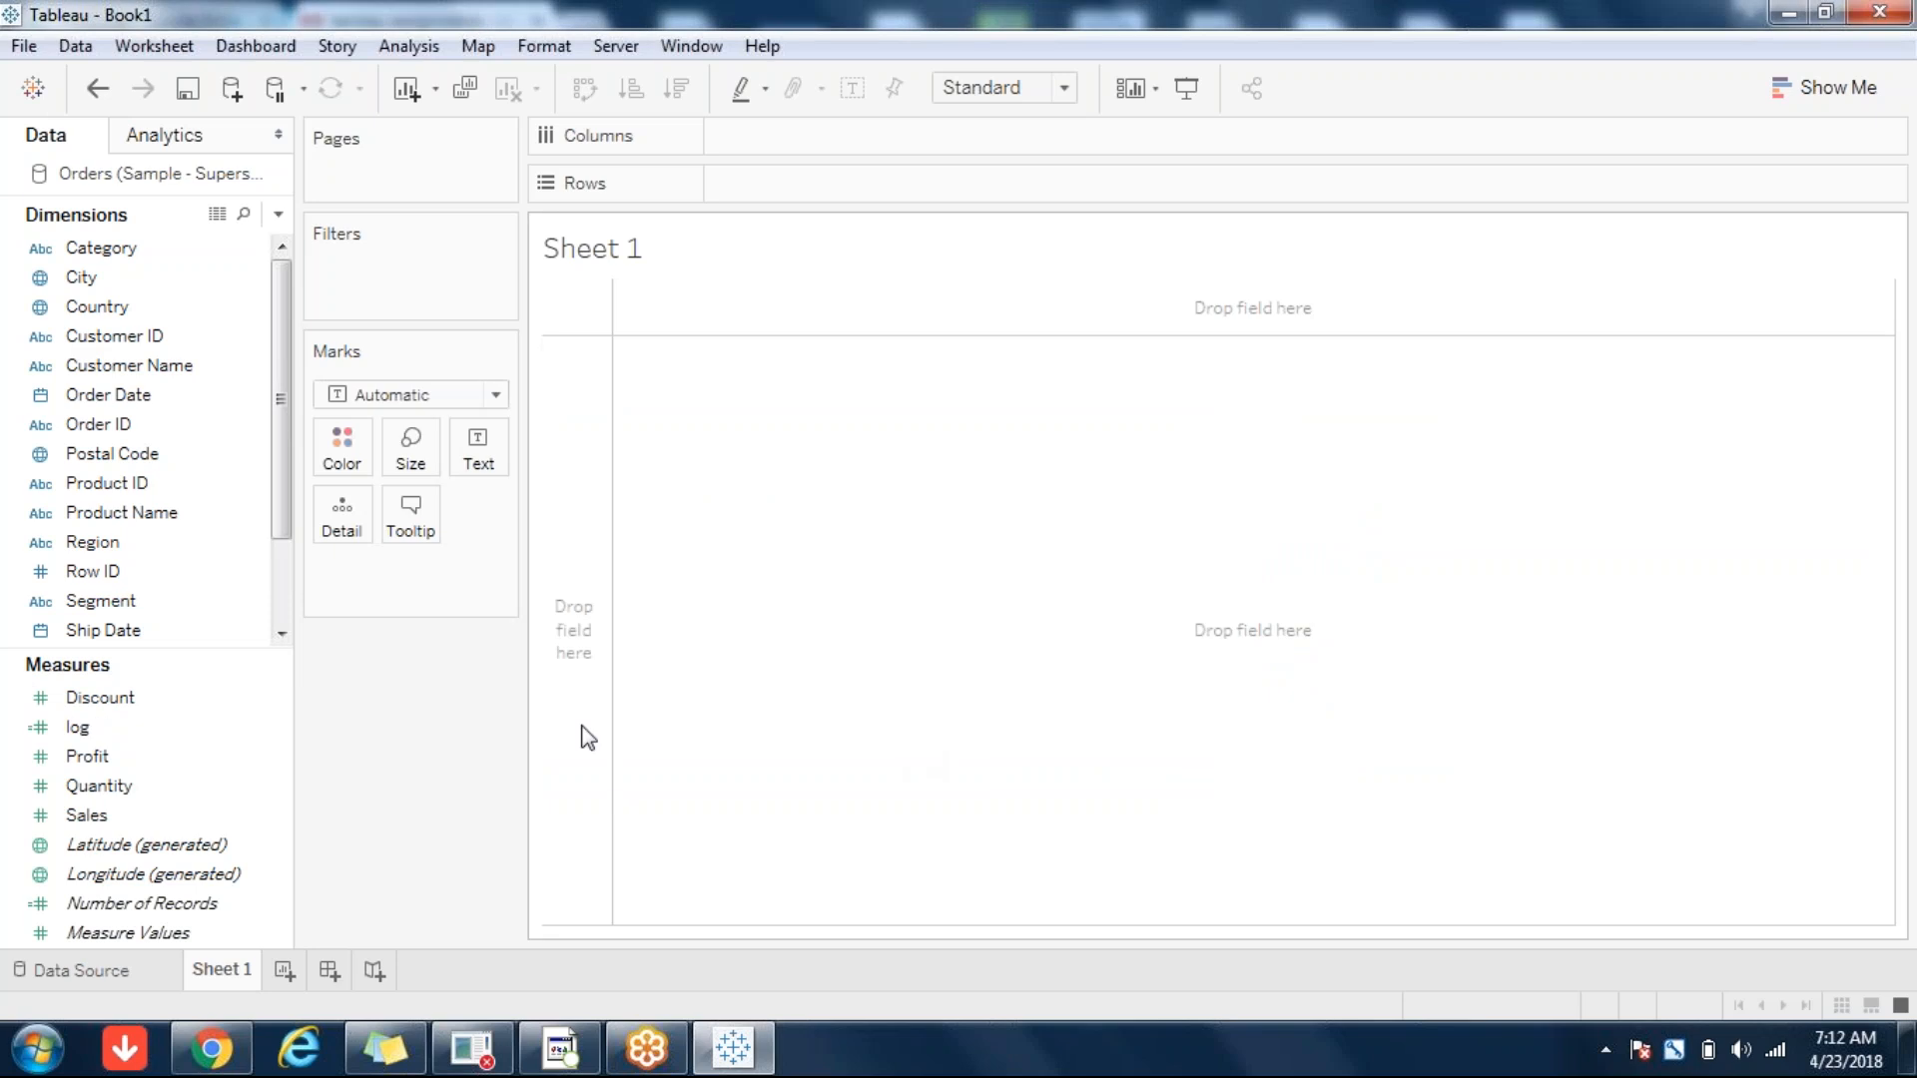
# - Chart the log measure by Region as horizontal bars with mark labels shown
pyautogui.click(112, 737)
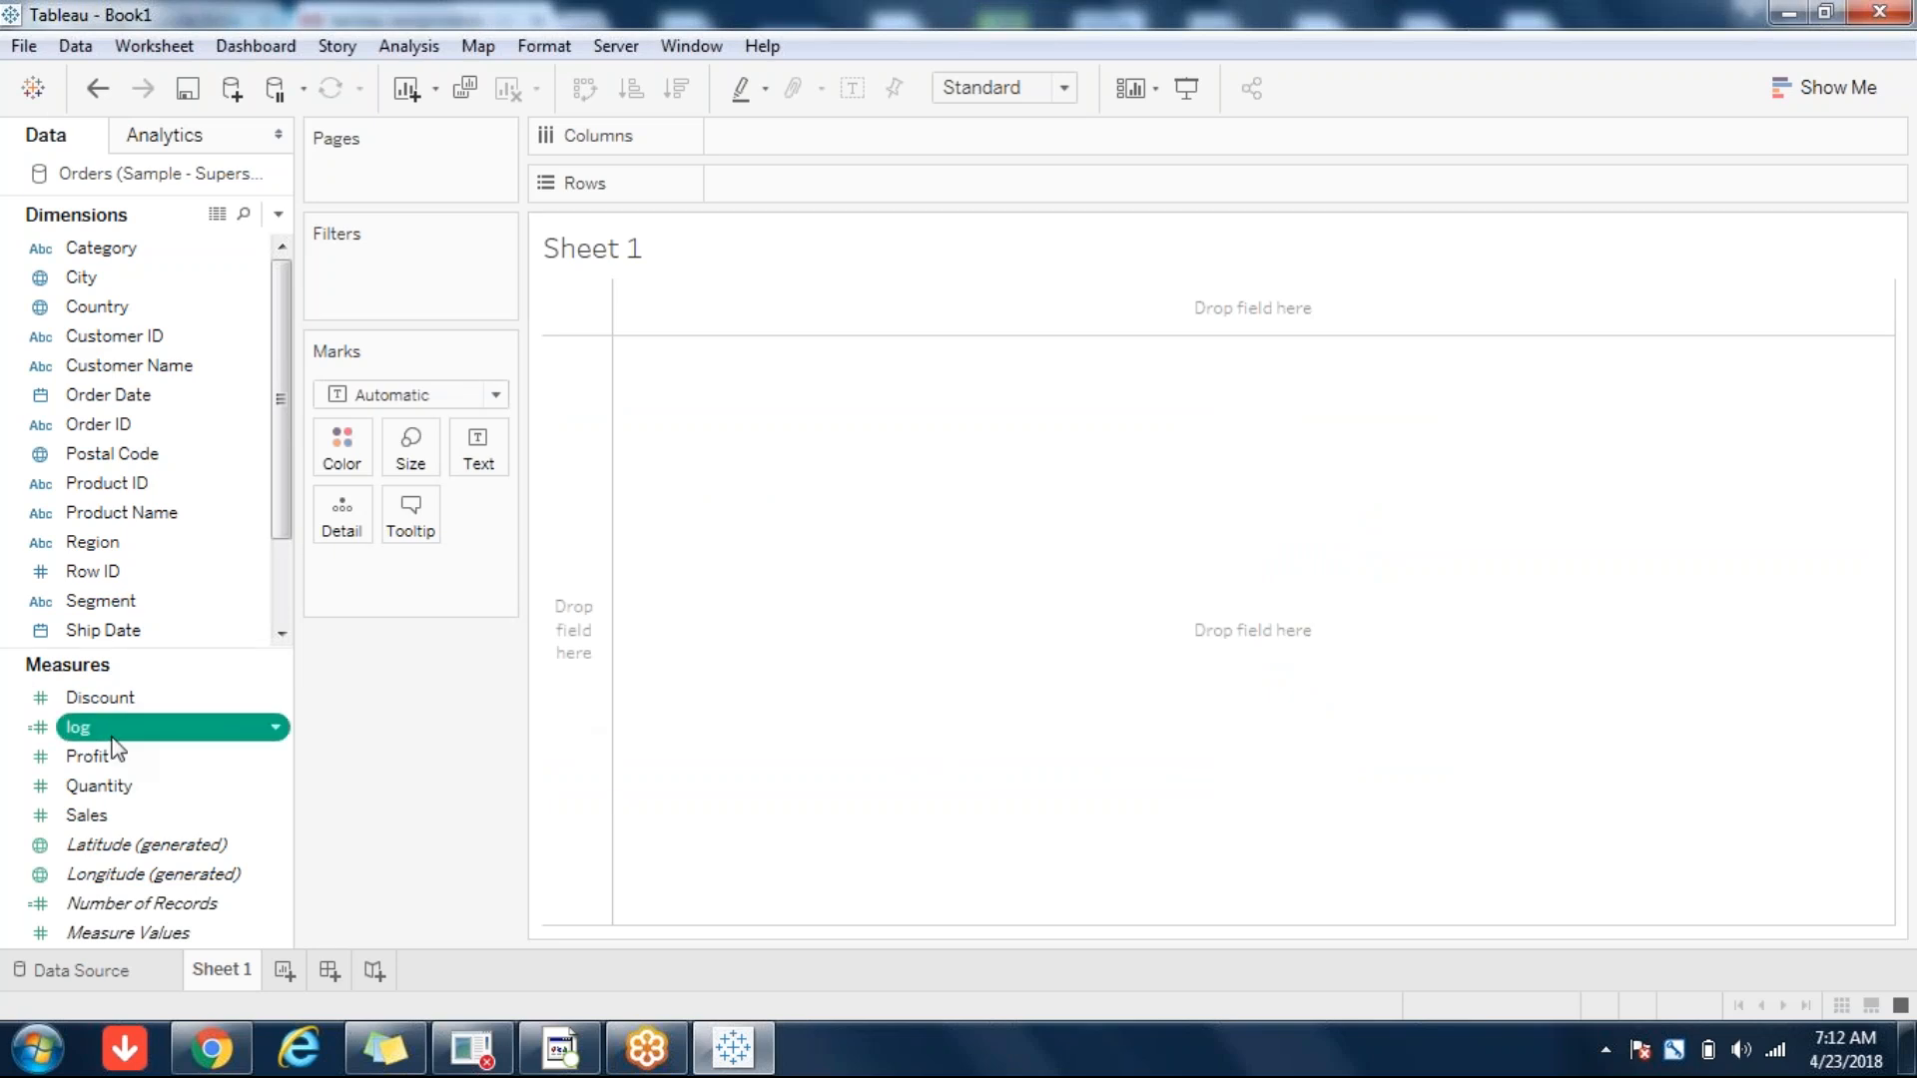
pyautogui.doubleClick(93, 544)
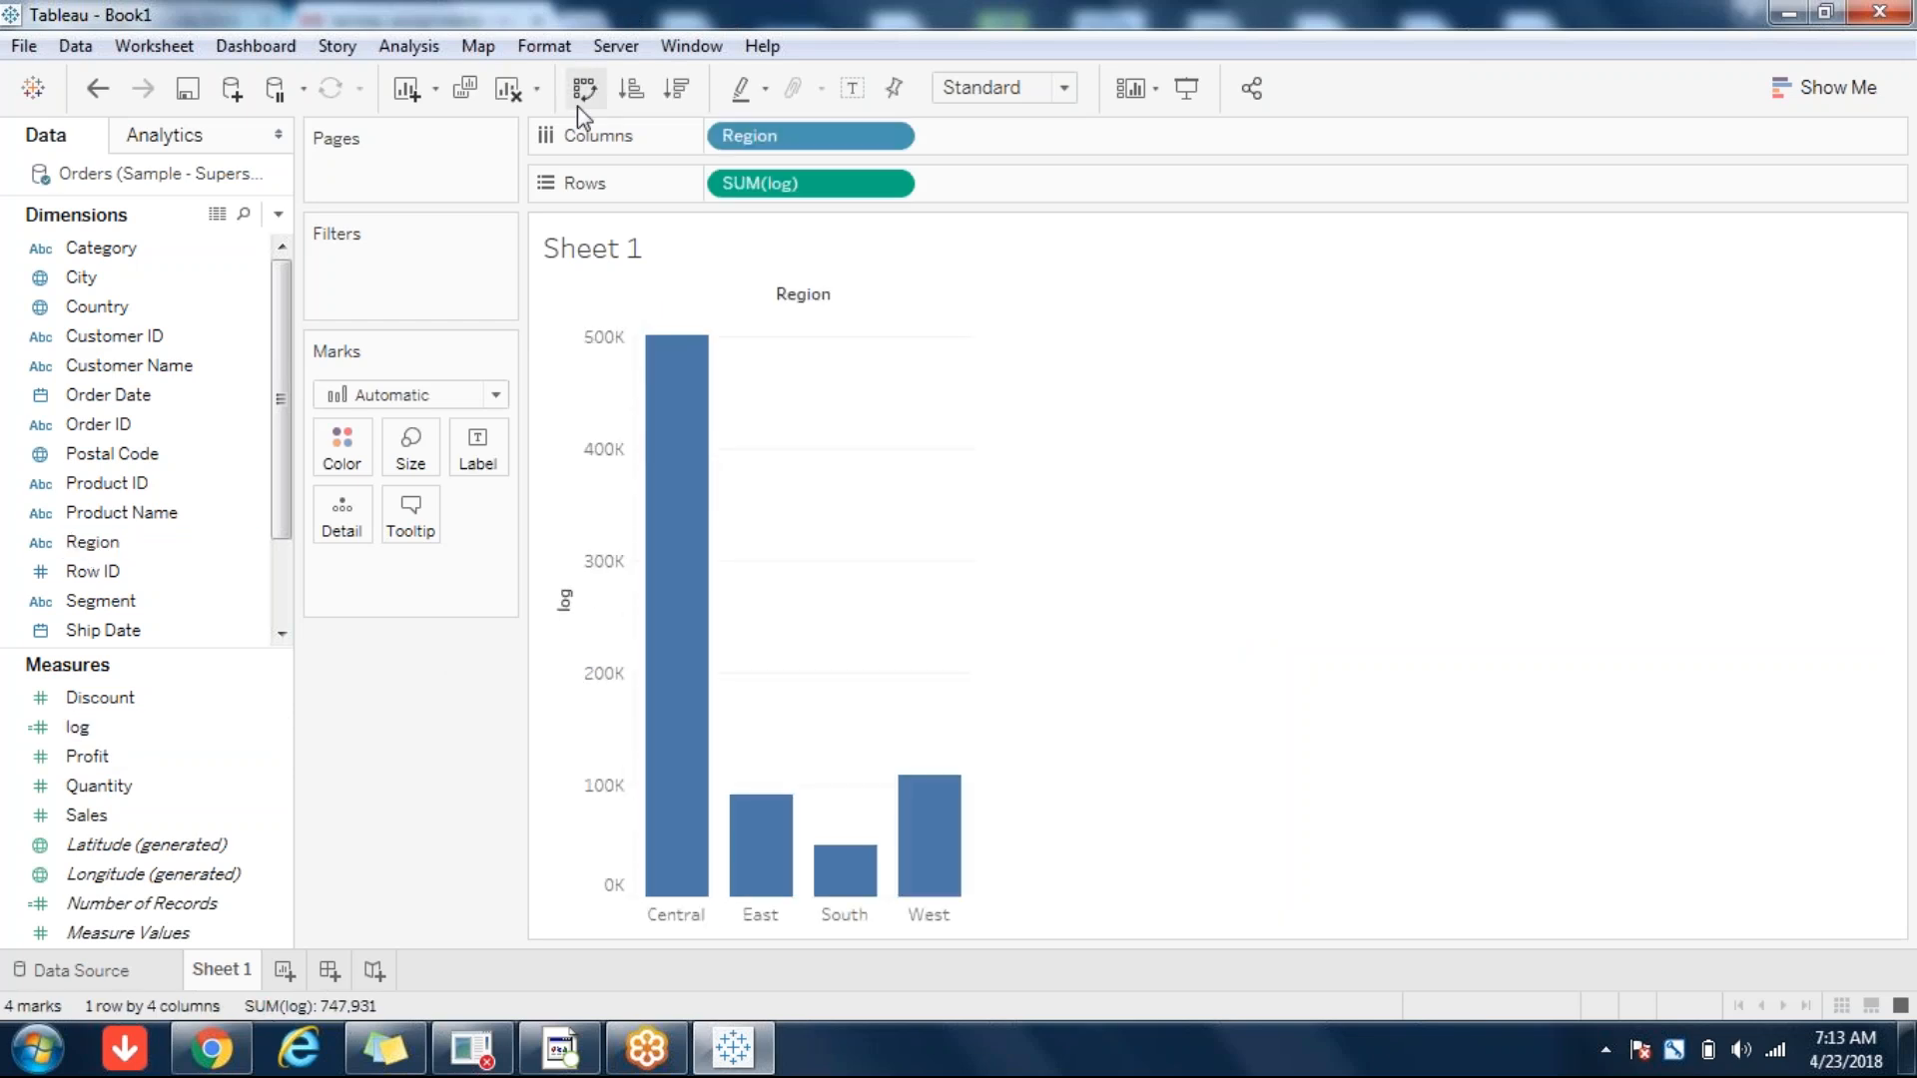
pyautogui.click(577, 103)
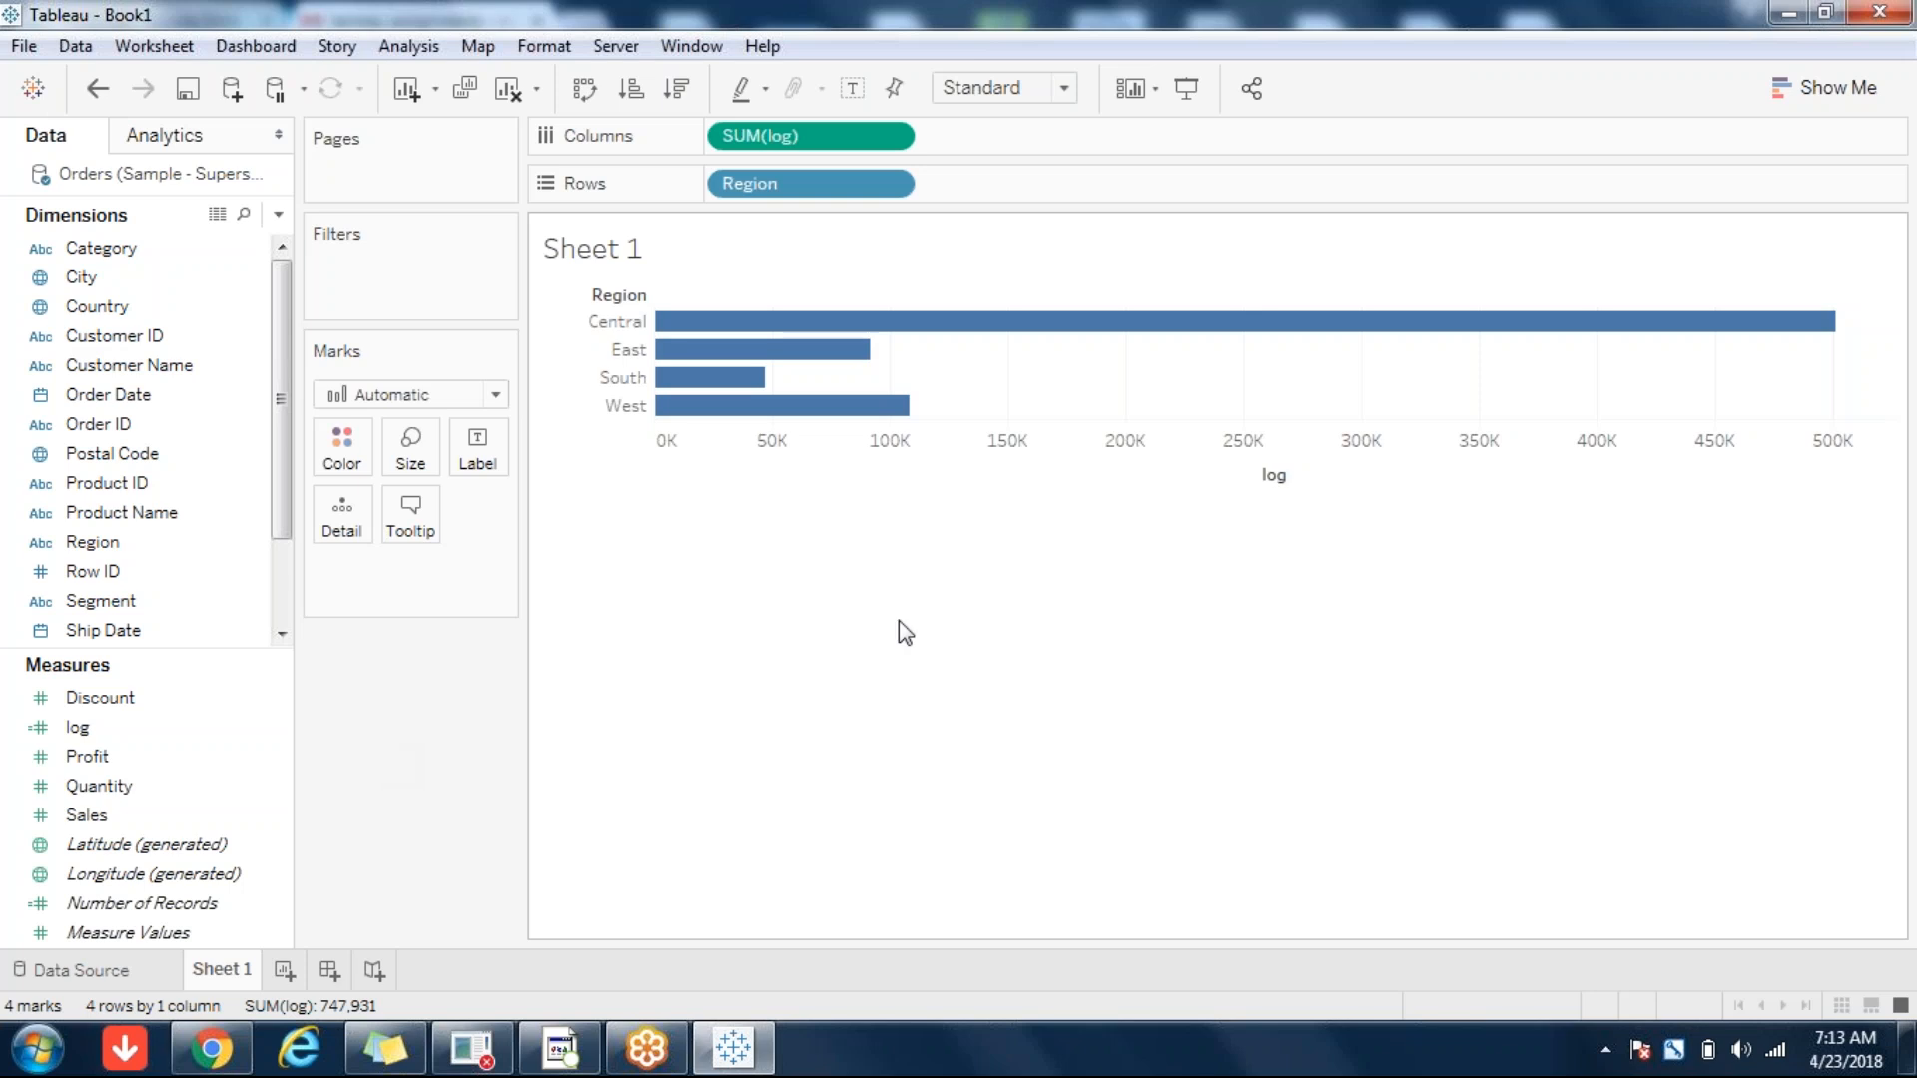
pyautogui.click(851, 98)
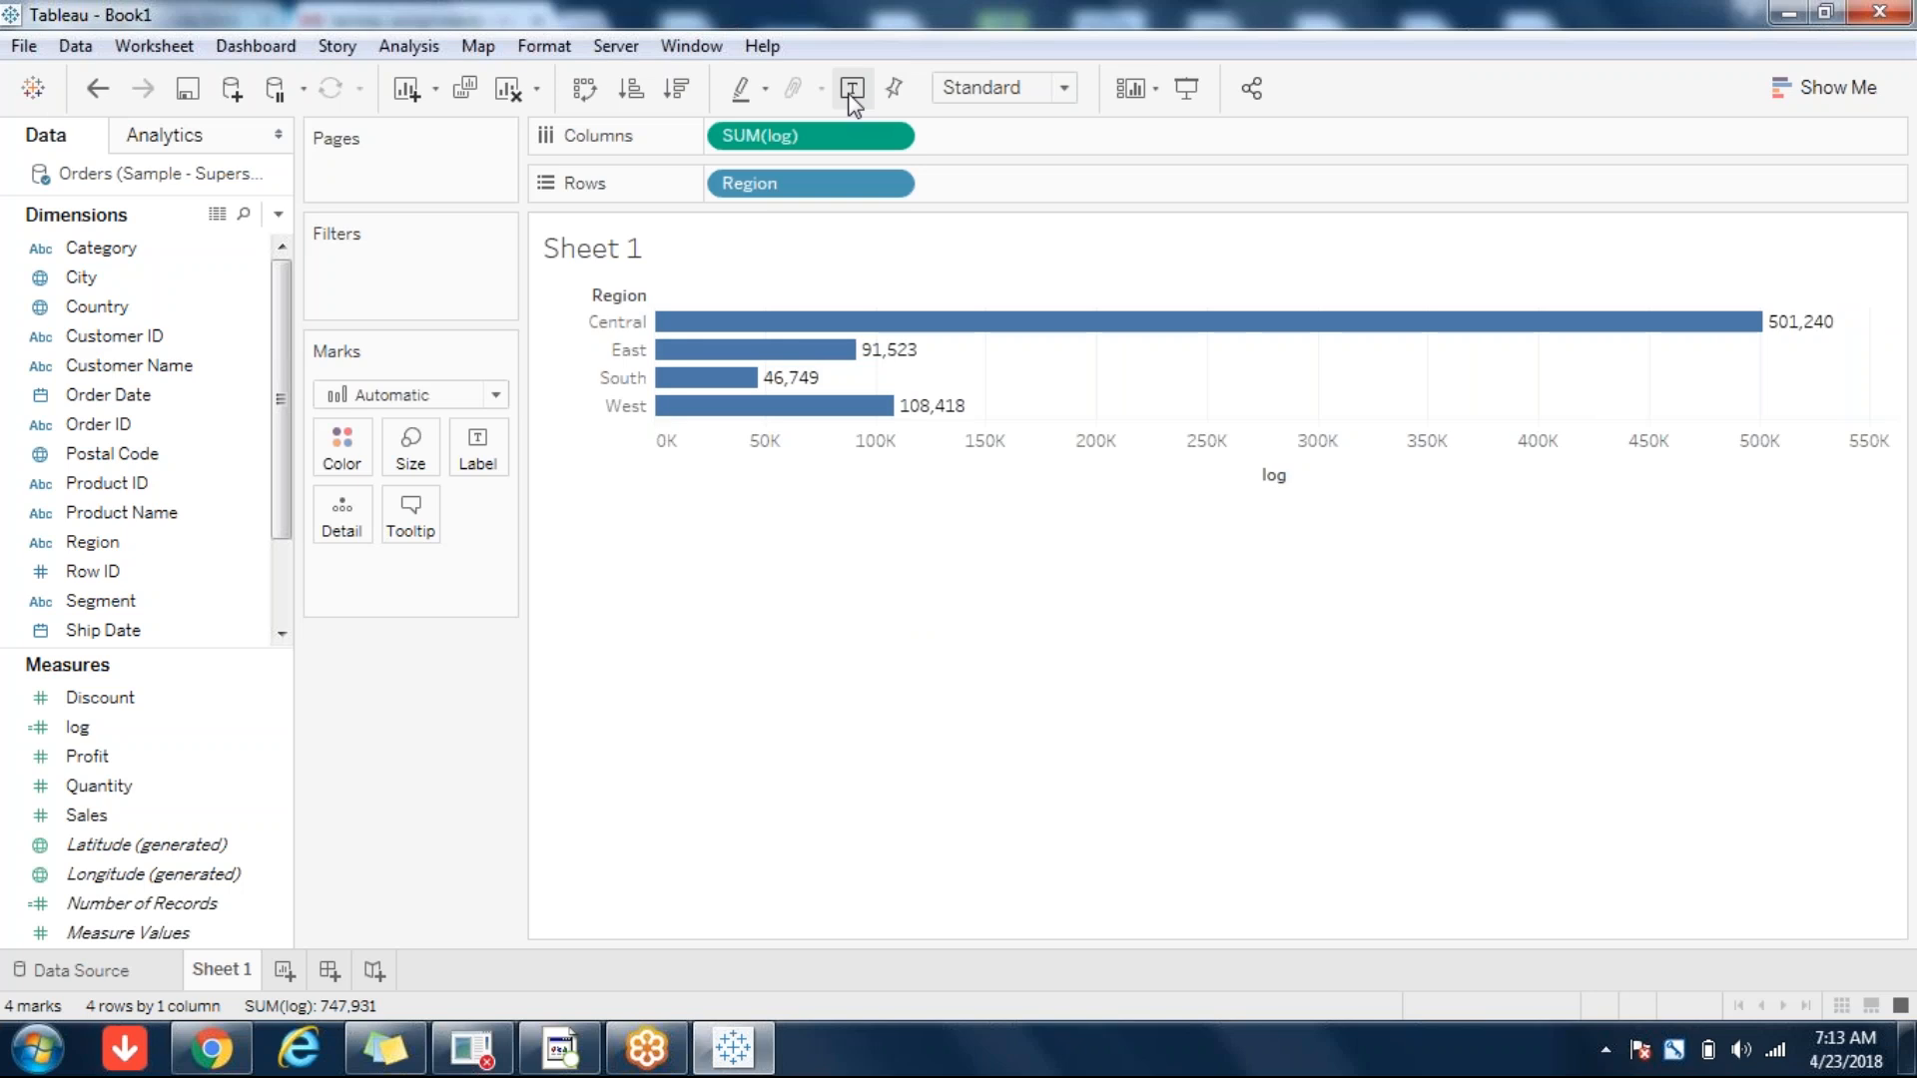
# - Open the log calculated field for editing and replace IF with CASE in its formula
pyautogui.click(170, 733)
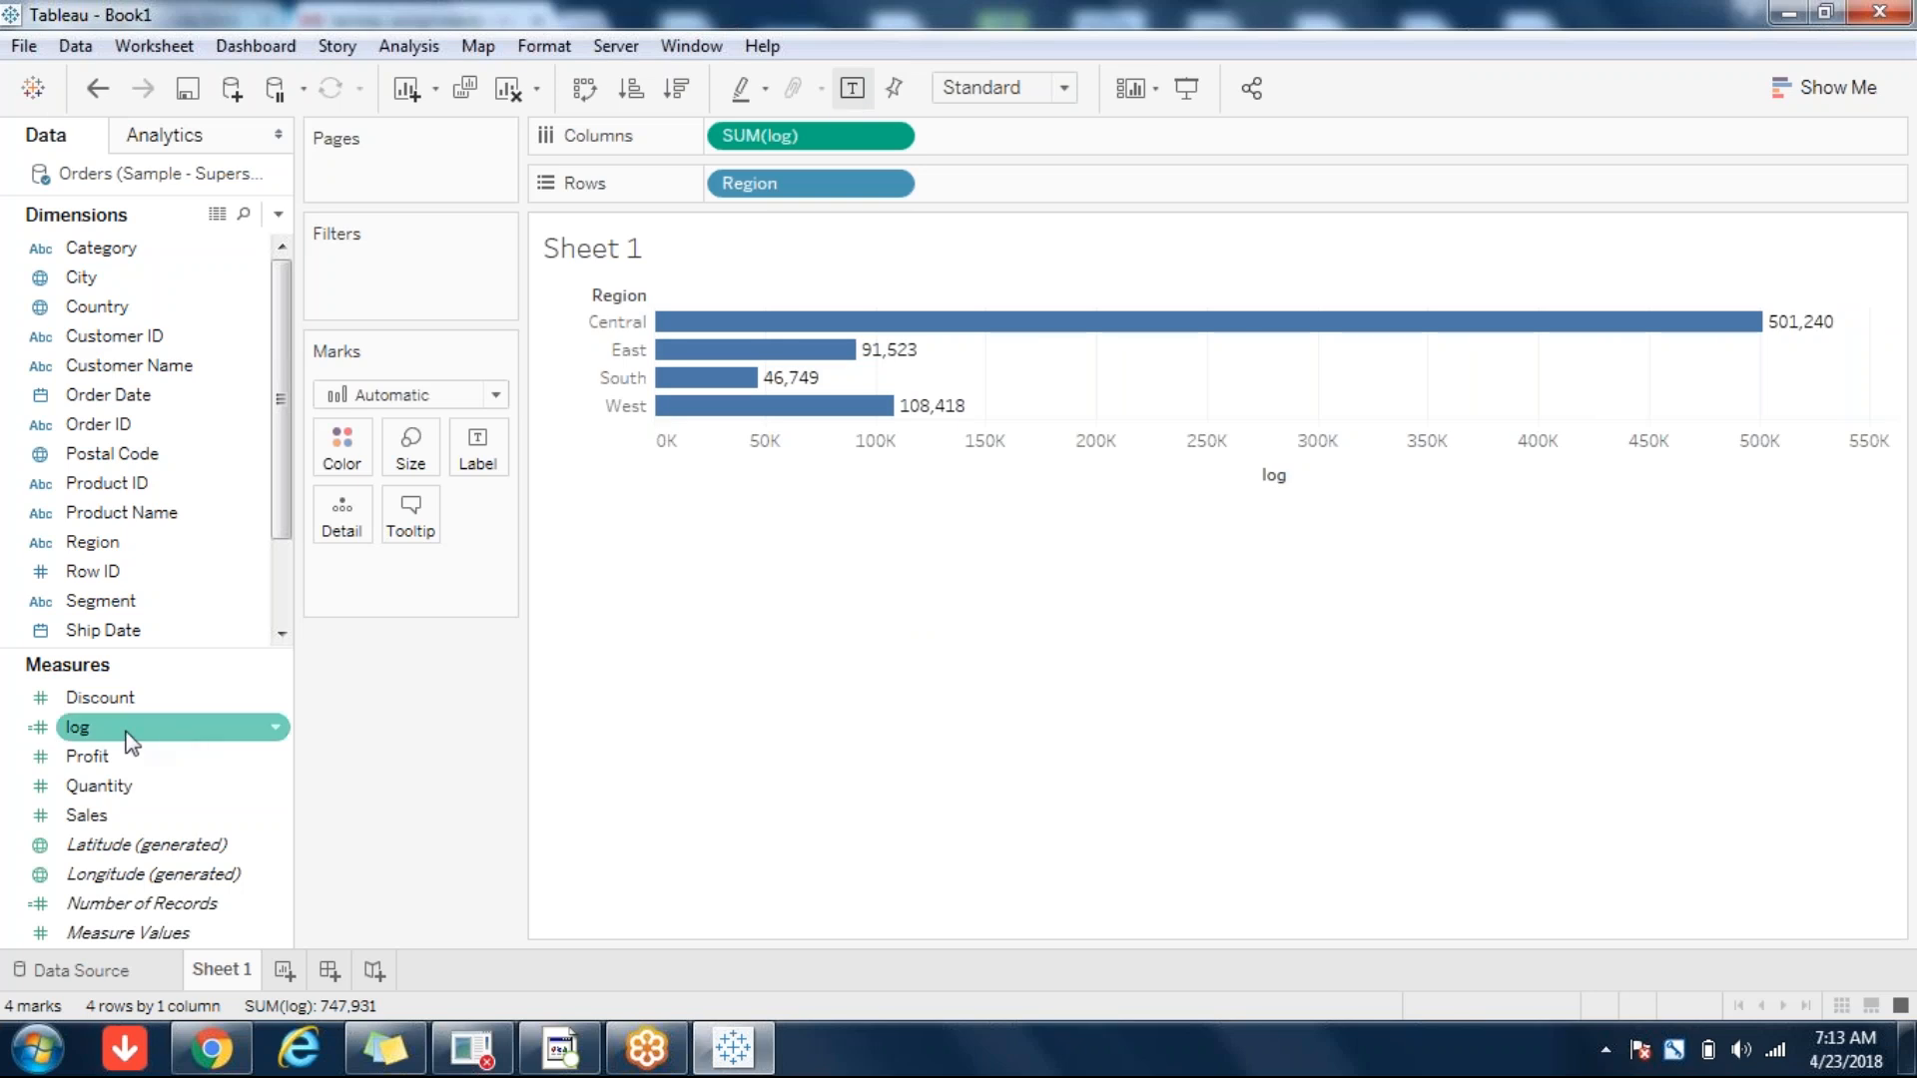
pyautogui.rightClick(86, 732)
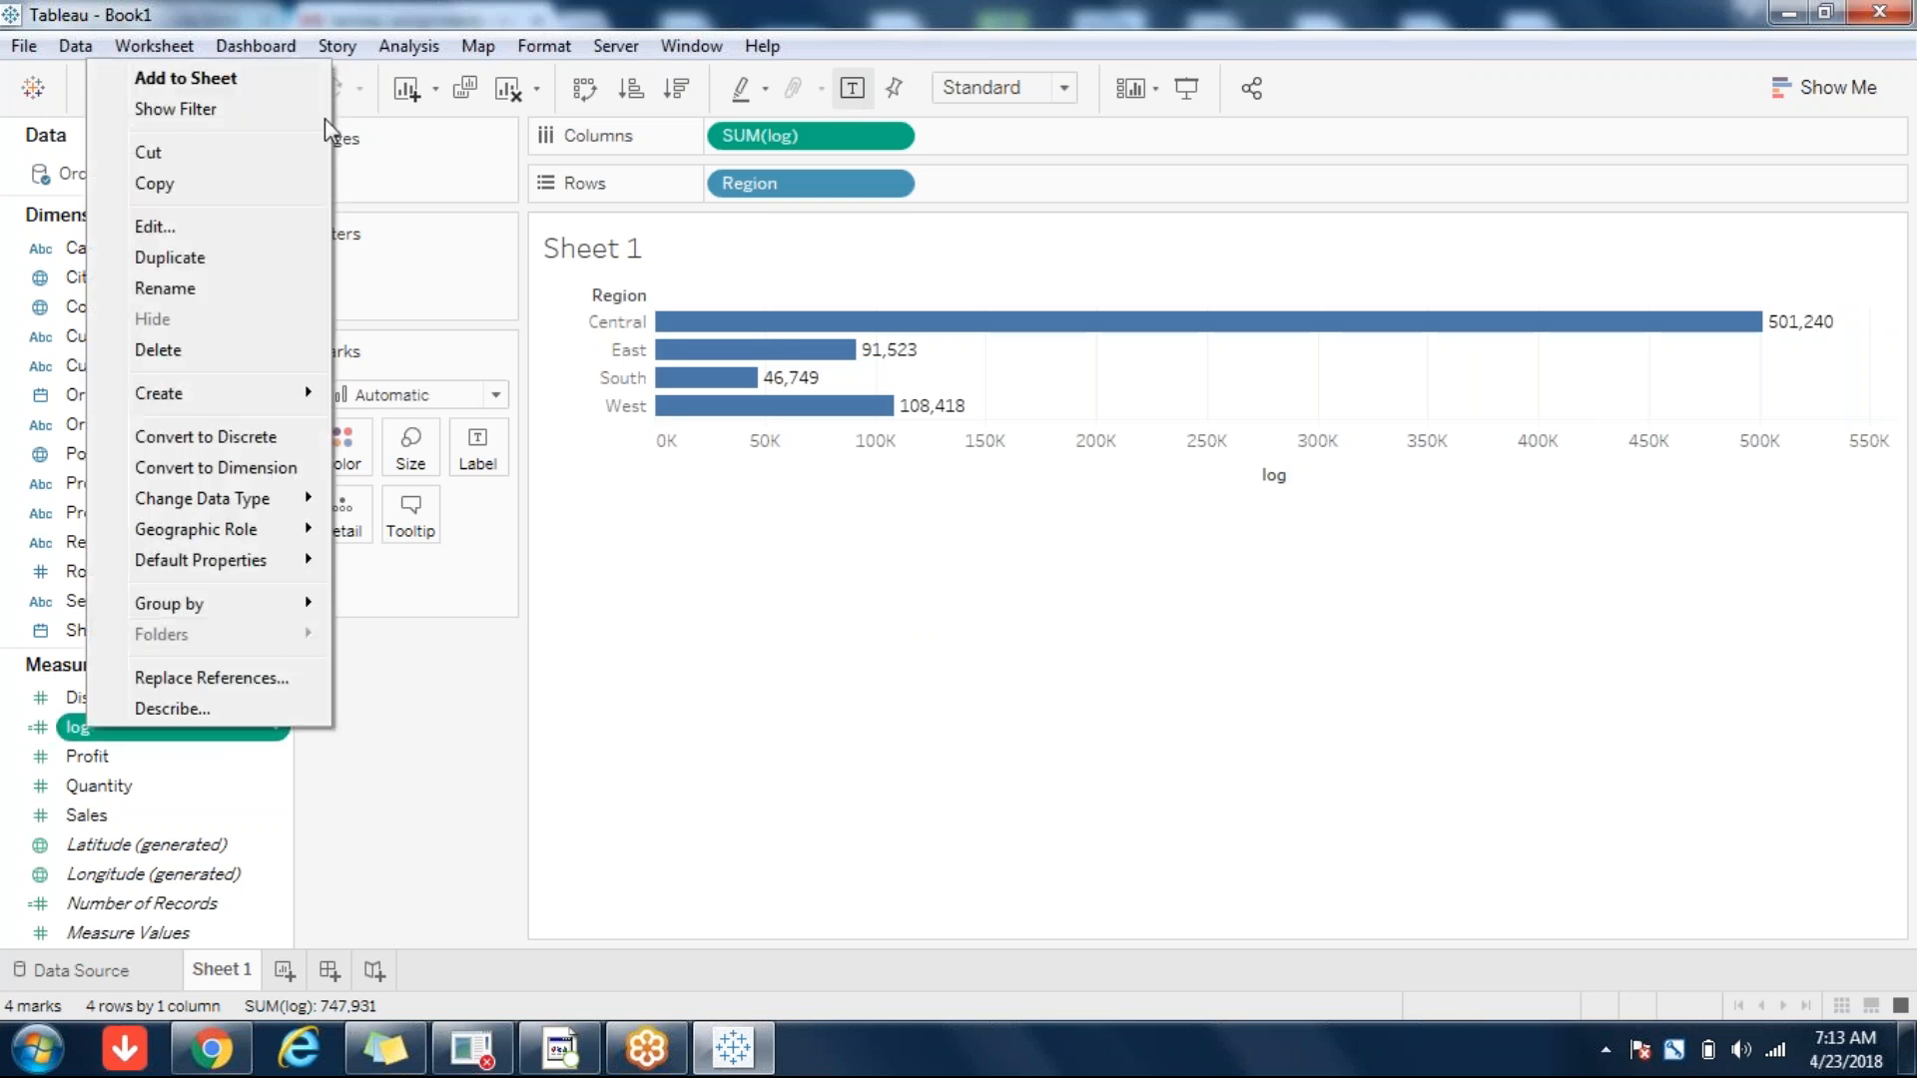
pyautogui.click(181, 240)
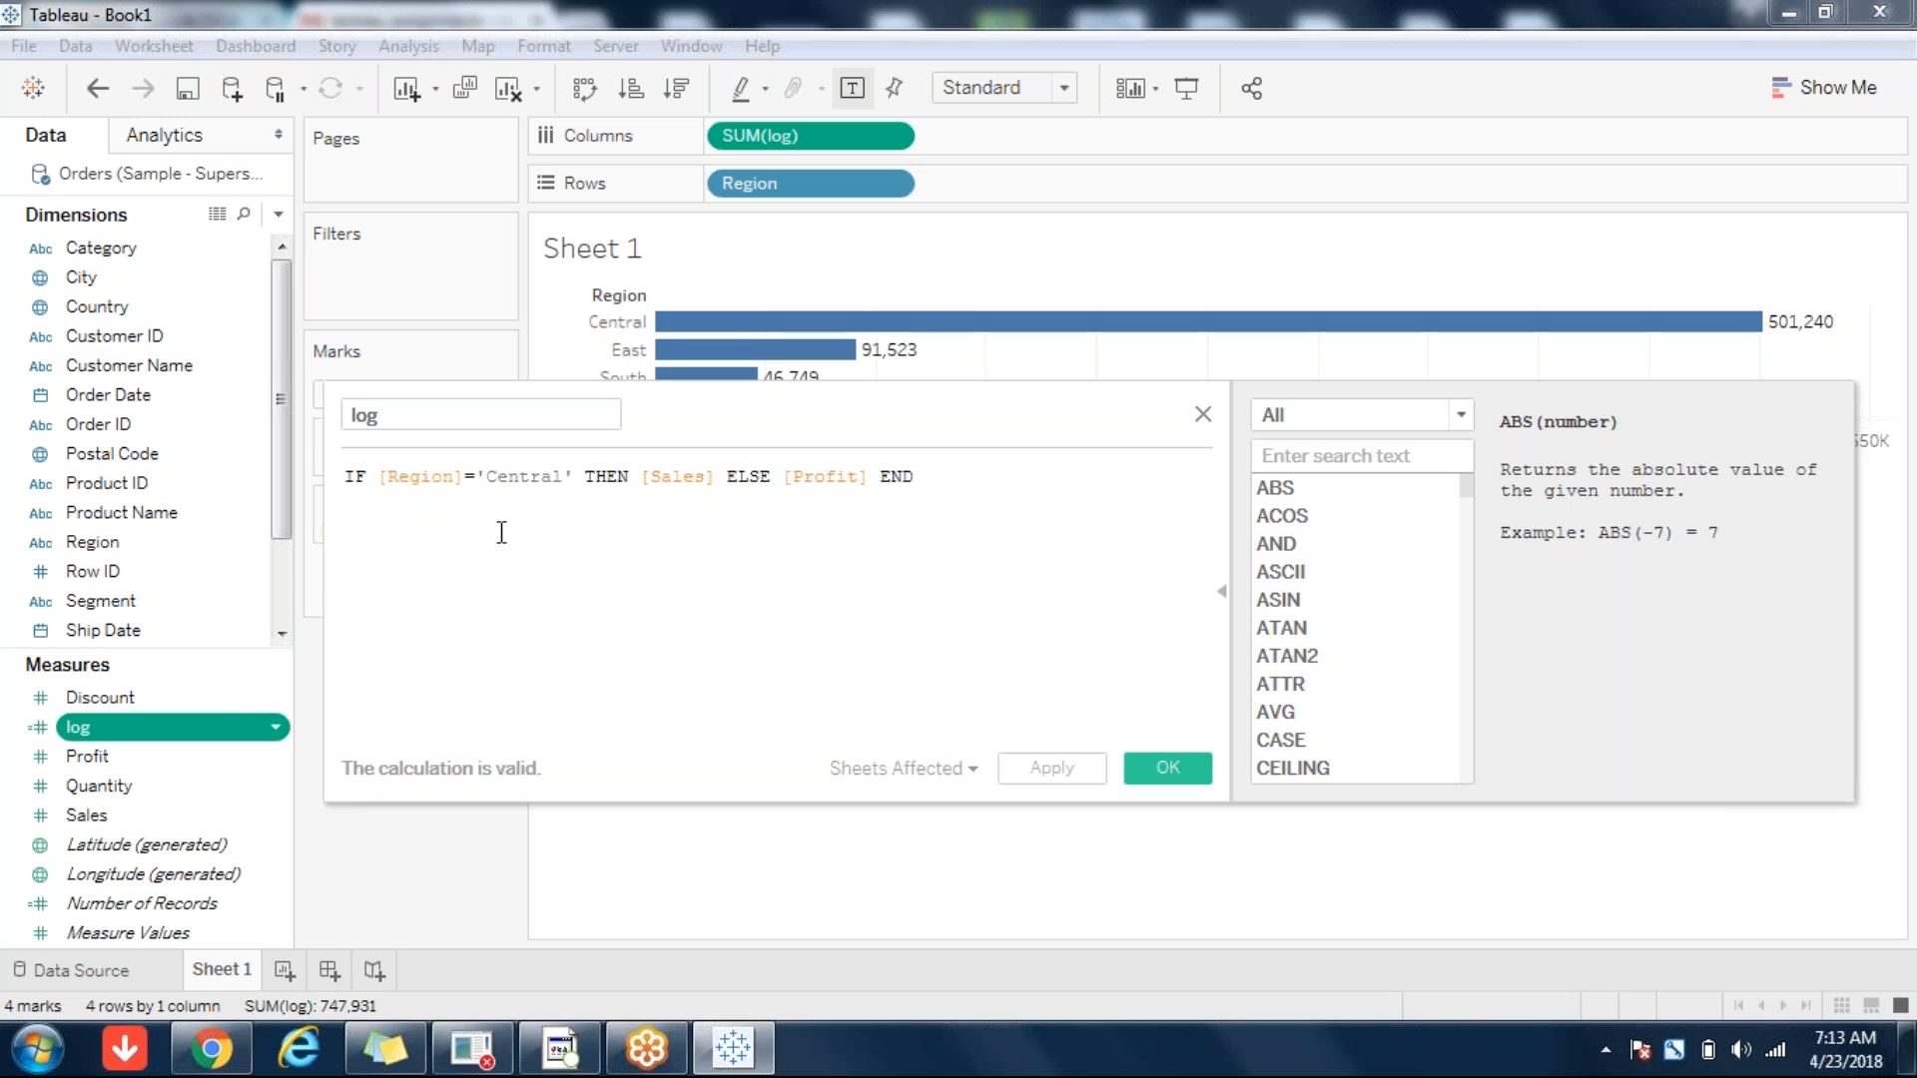
pyautogui.doubleClick(351, 475)
pyautogui.write('ca')
pyautogui.press('Return')
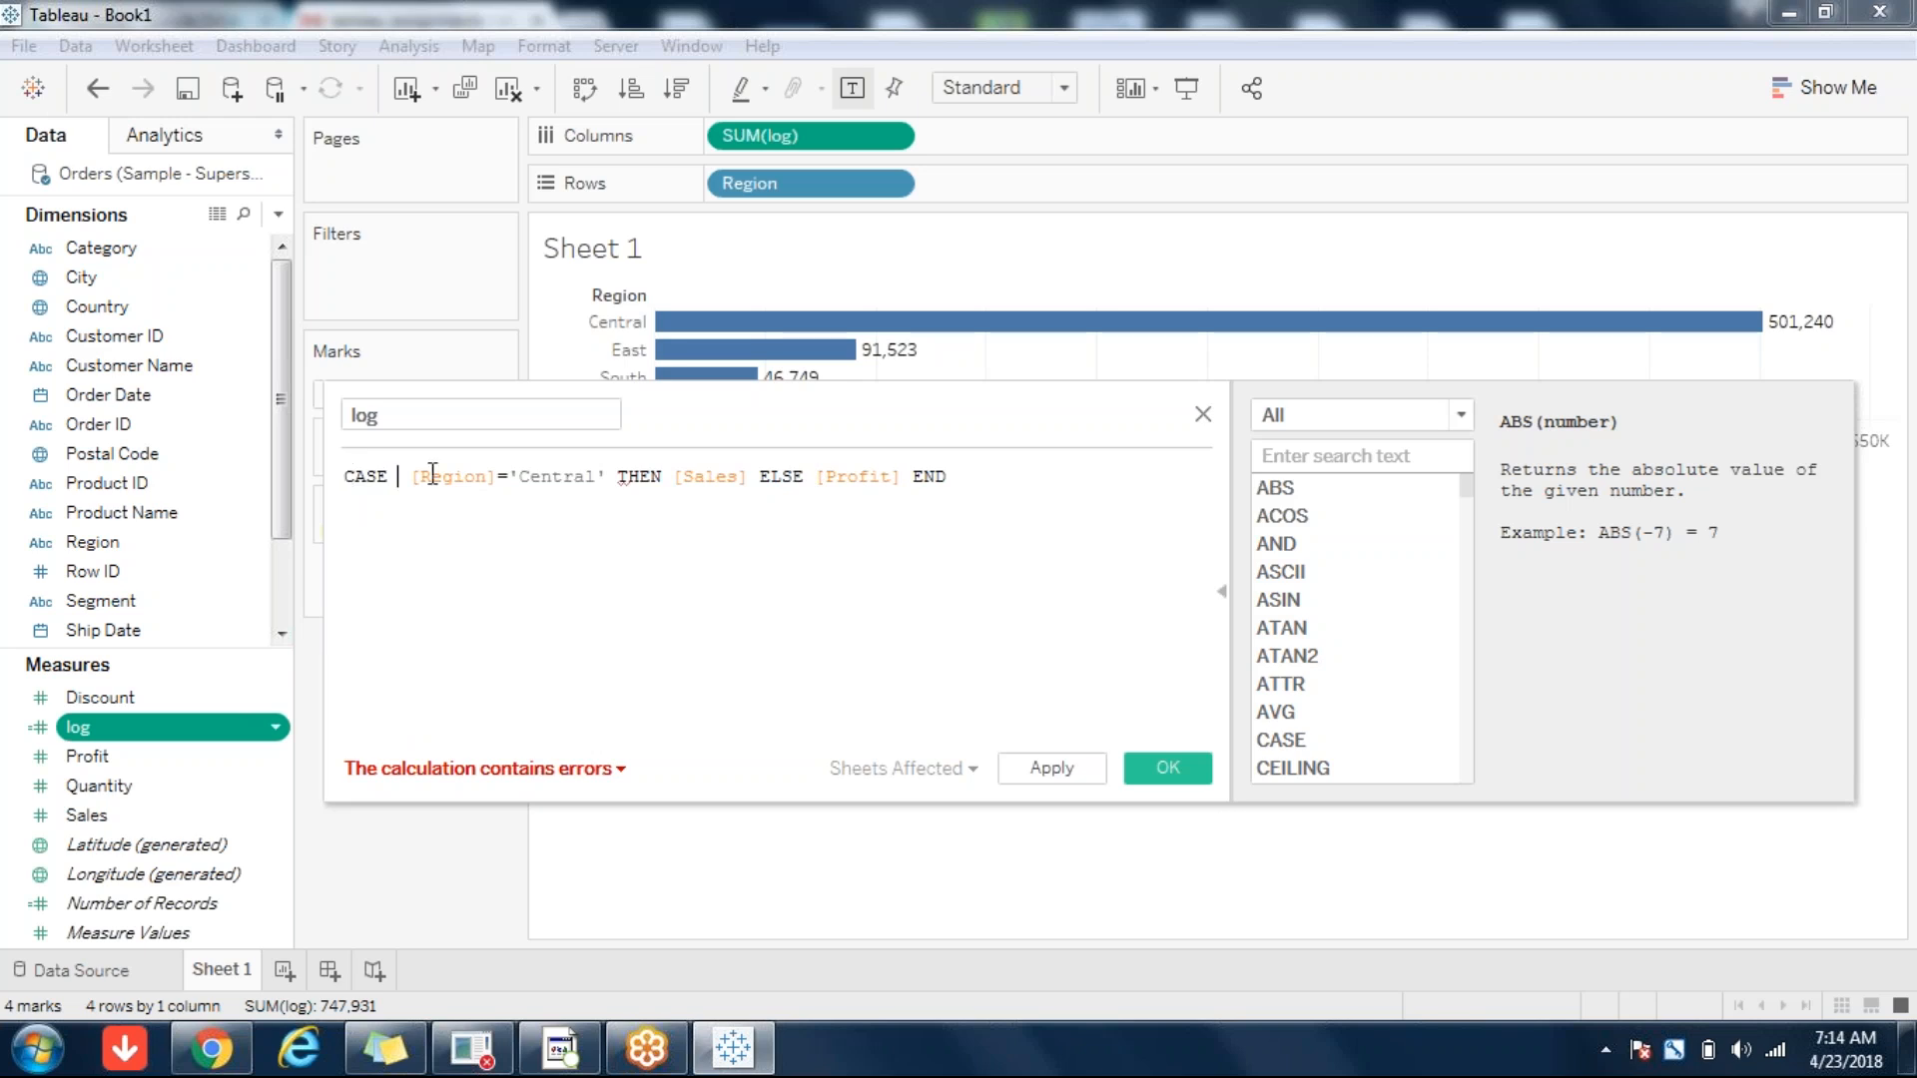
pyautogui.write('when')
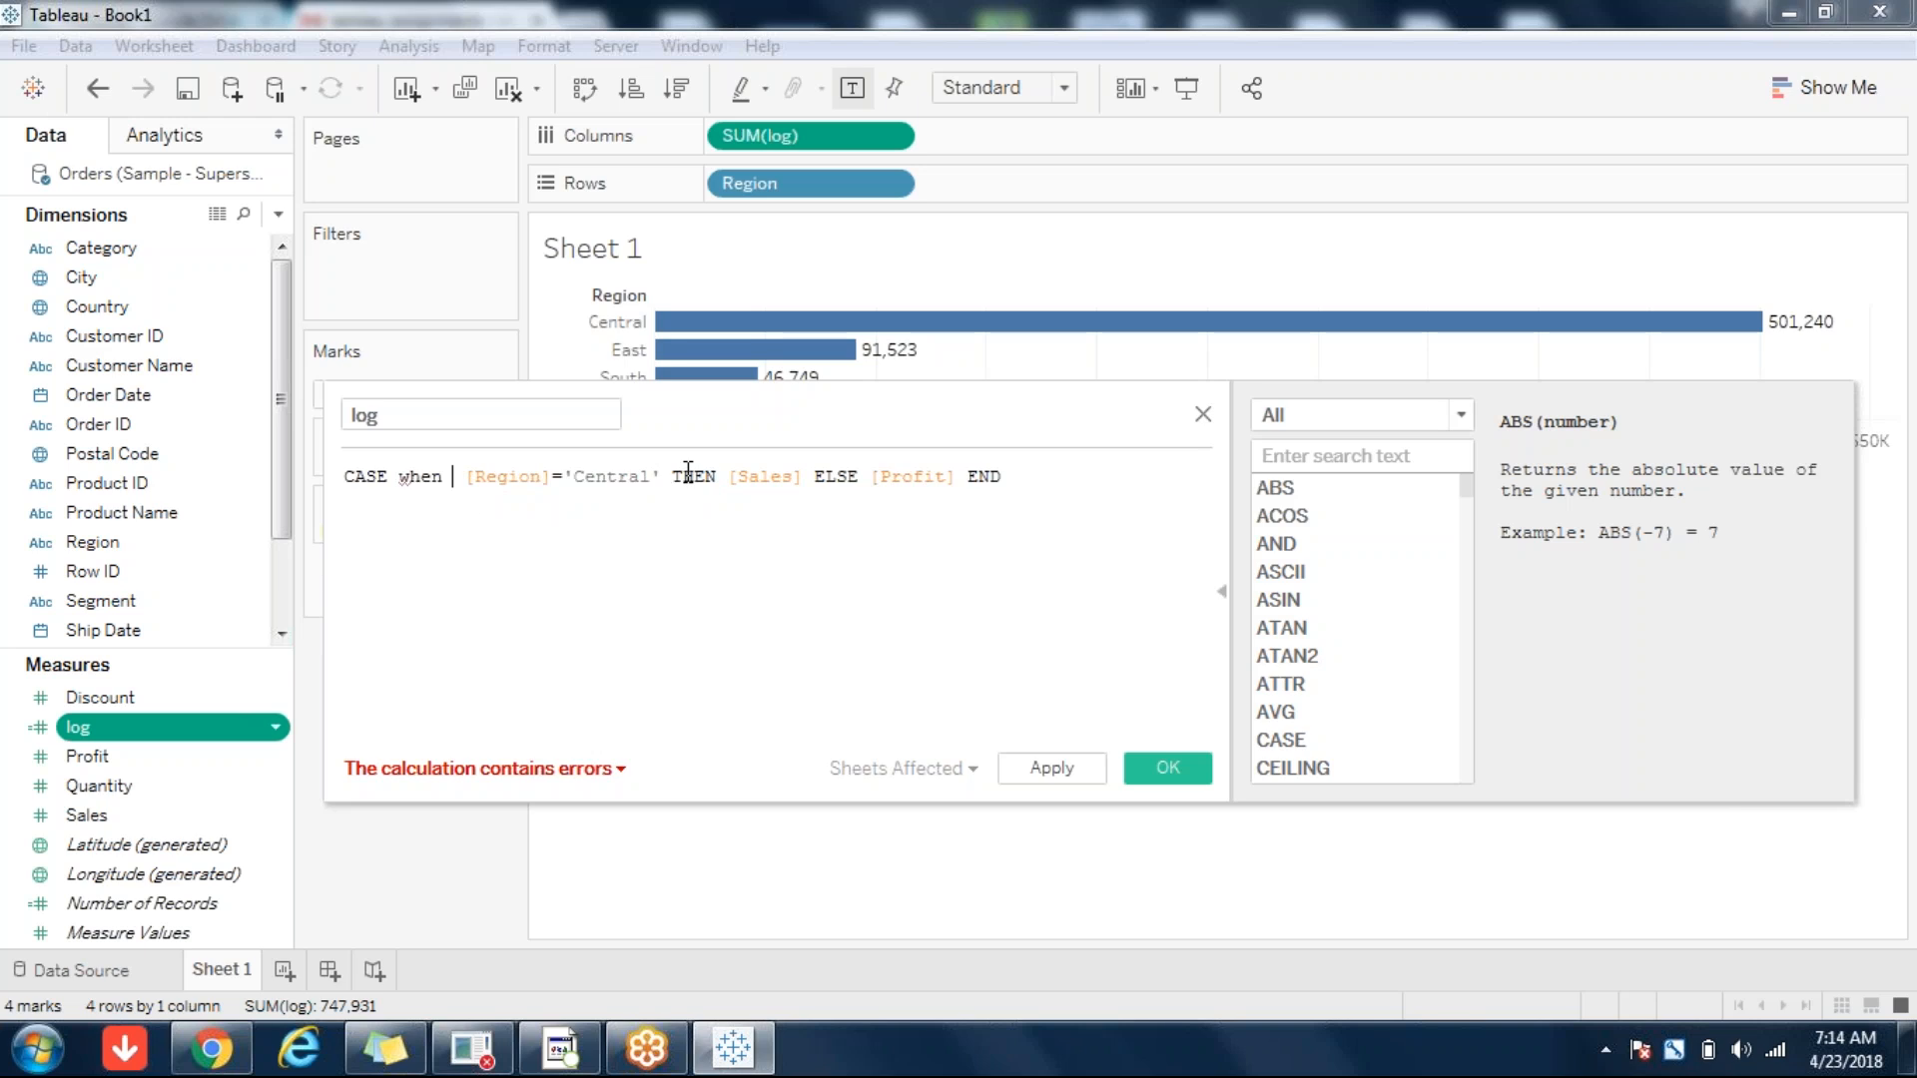
pyautogui.doubleClick(430, 480)
pyautogui.press('BackSpace')
pyautogui.press('Delete')
# - Replace the equals sign after [Region] with when, so the formula starts CASE [Region] when 'Central'
pyautogui.doubleClick(502, 478)
pyautogui.click(502, 477)
pyautogui.write('when')
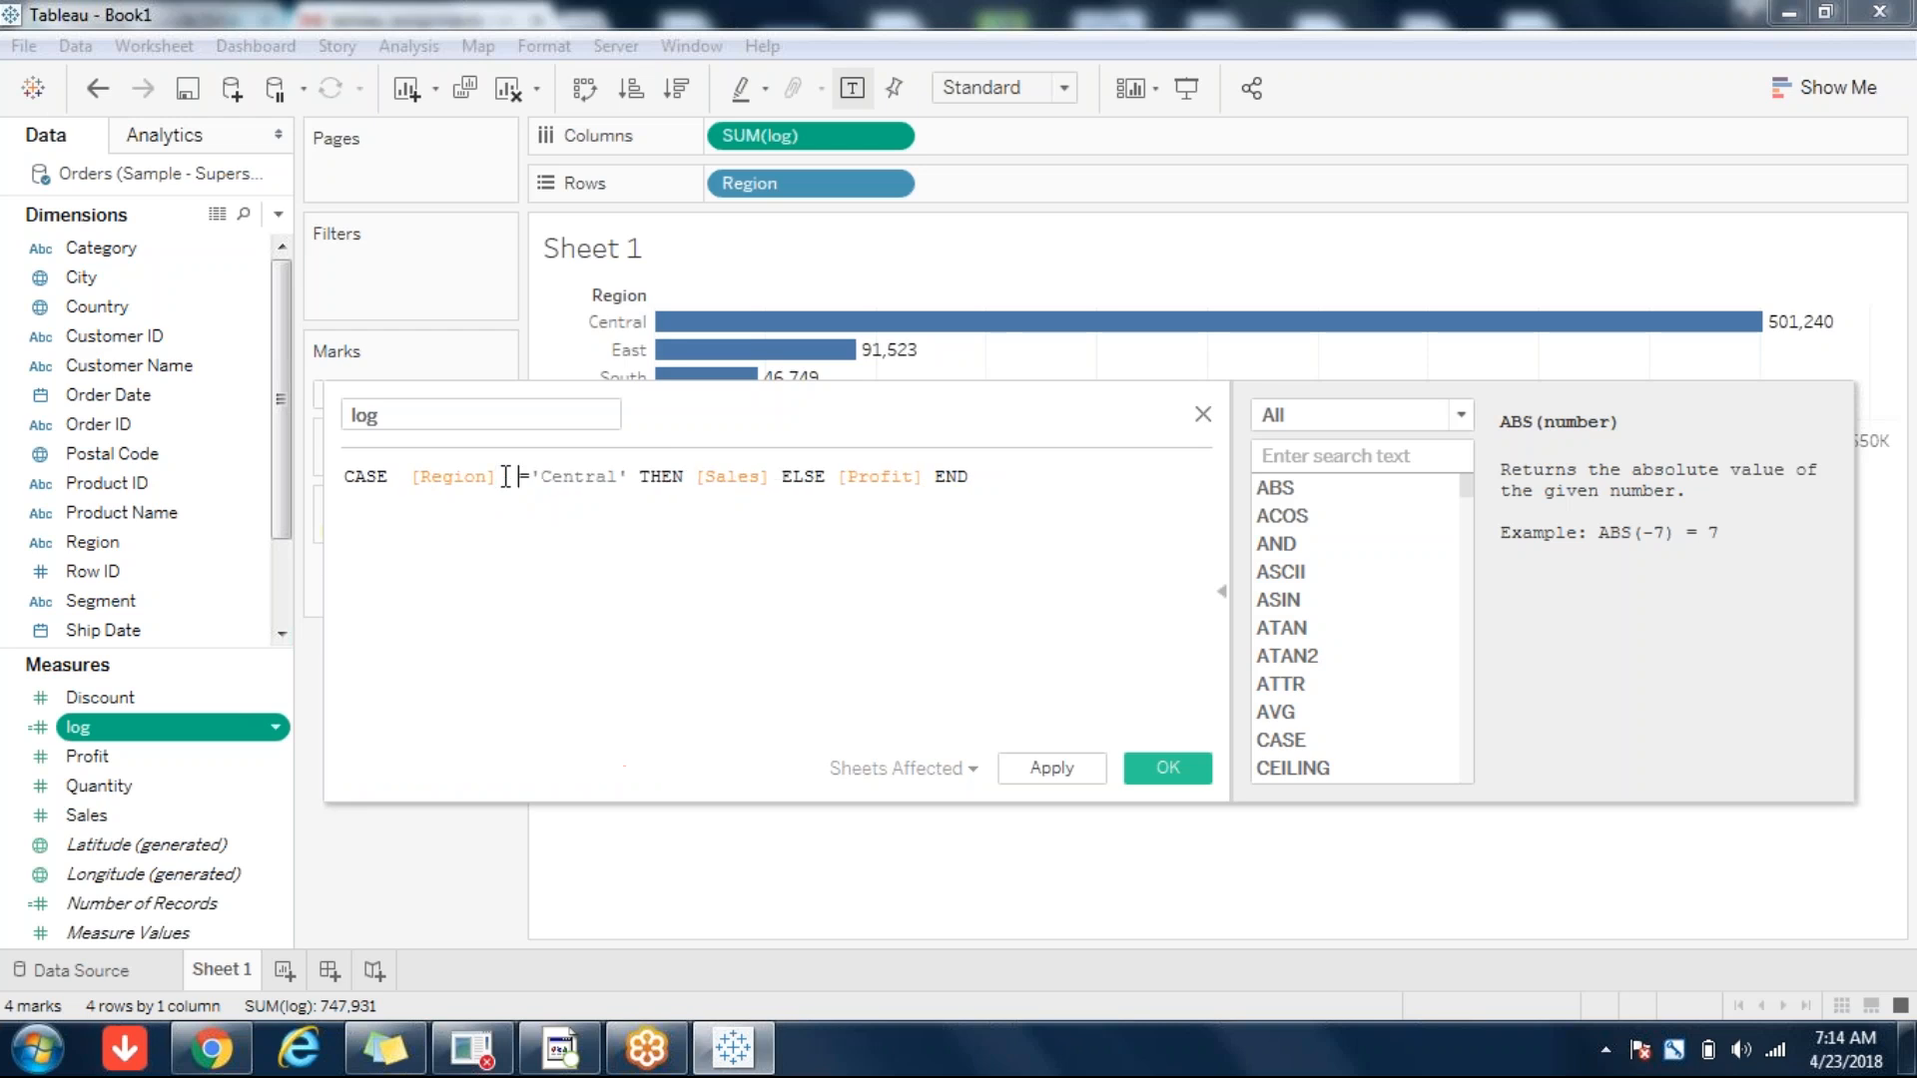
pyautogui.press('Delete')
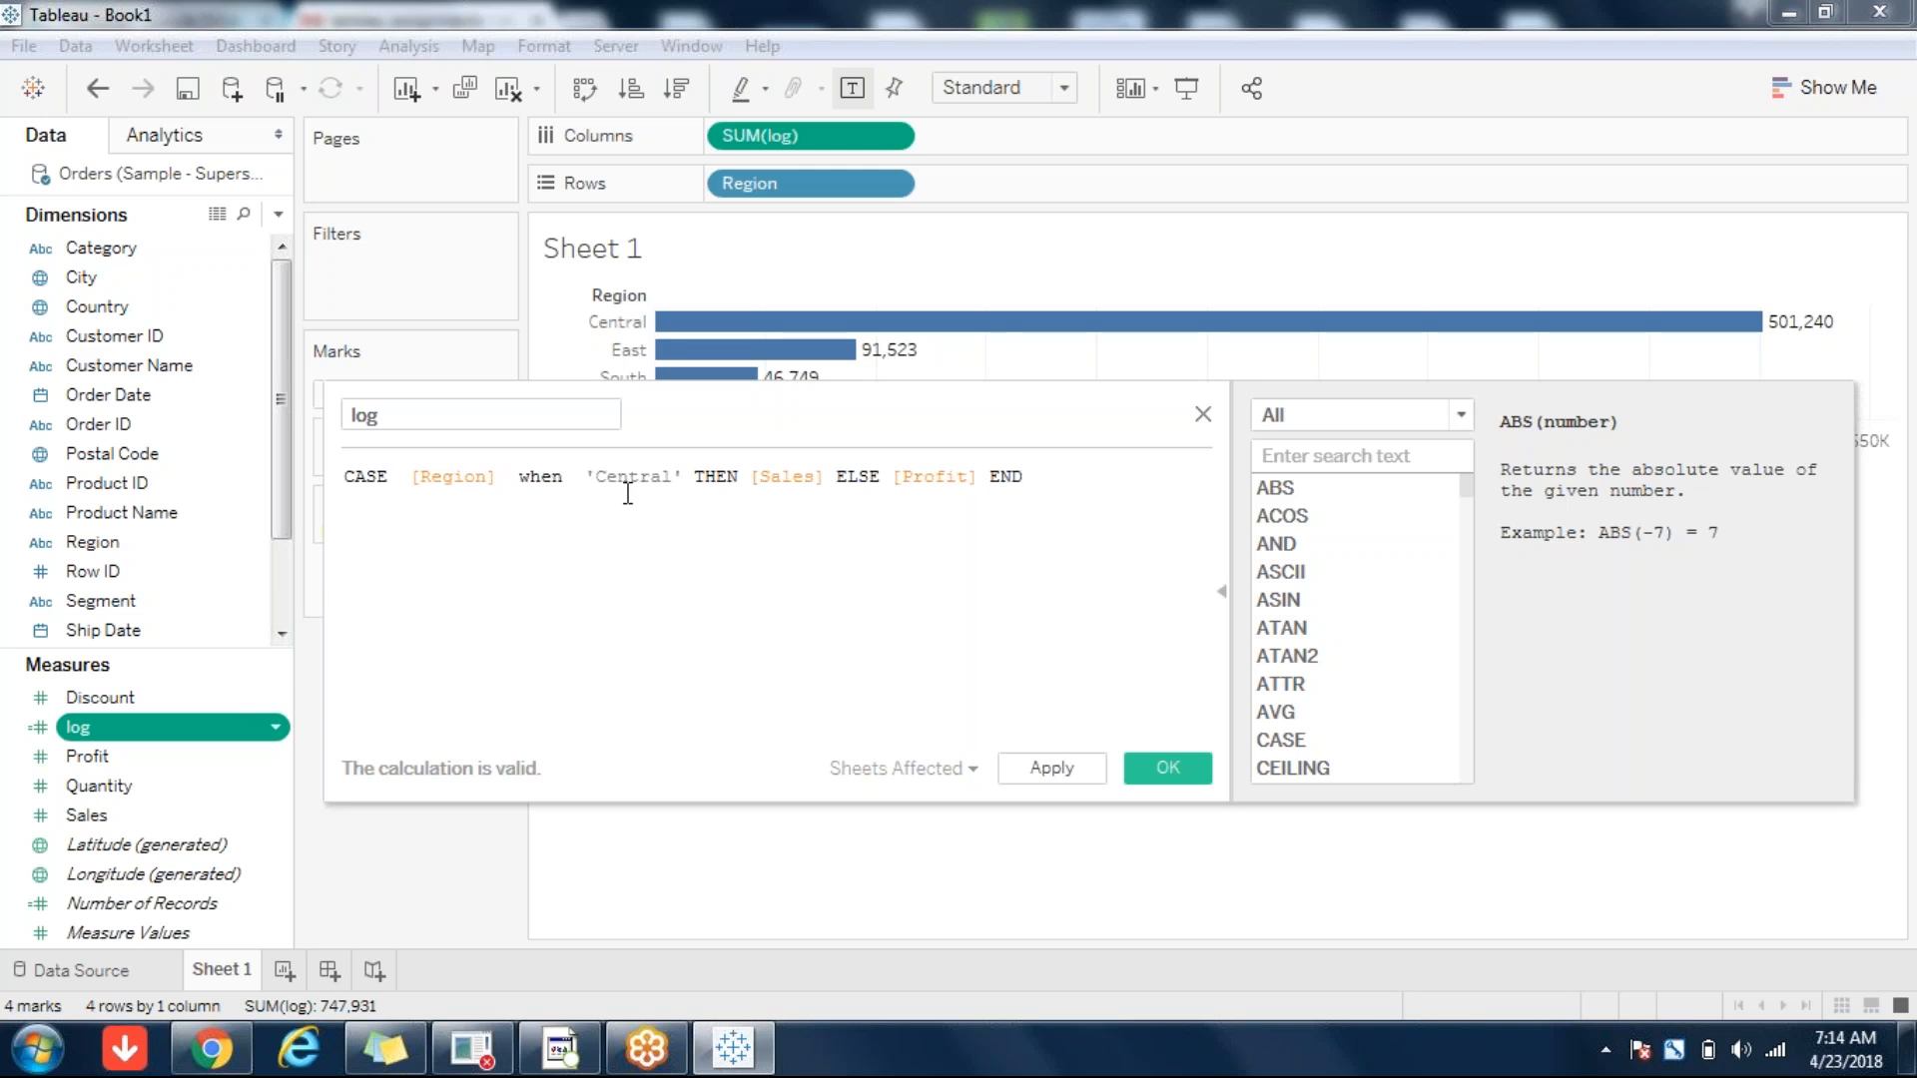
# - Review the parts of the CASE expression from [Region] to END and save the edited log field
pyautogui.click(529, 464)
pyautogui.doubleClick(526, 476)
pyautogui.click(461, 476)
pyautogui.click(678, 476)
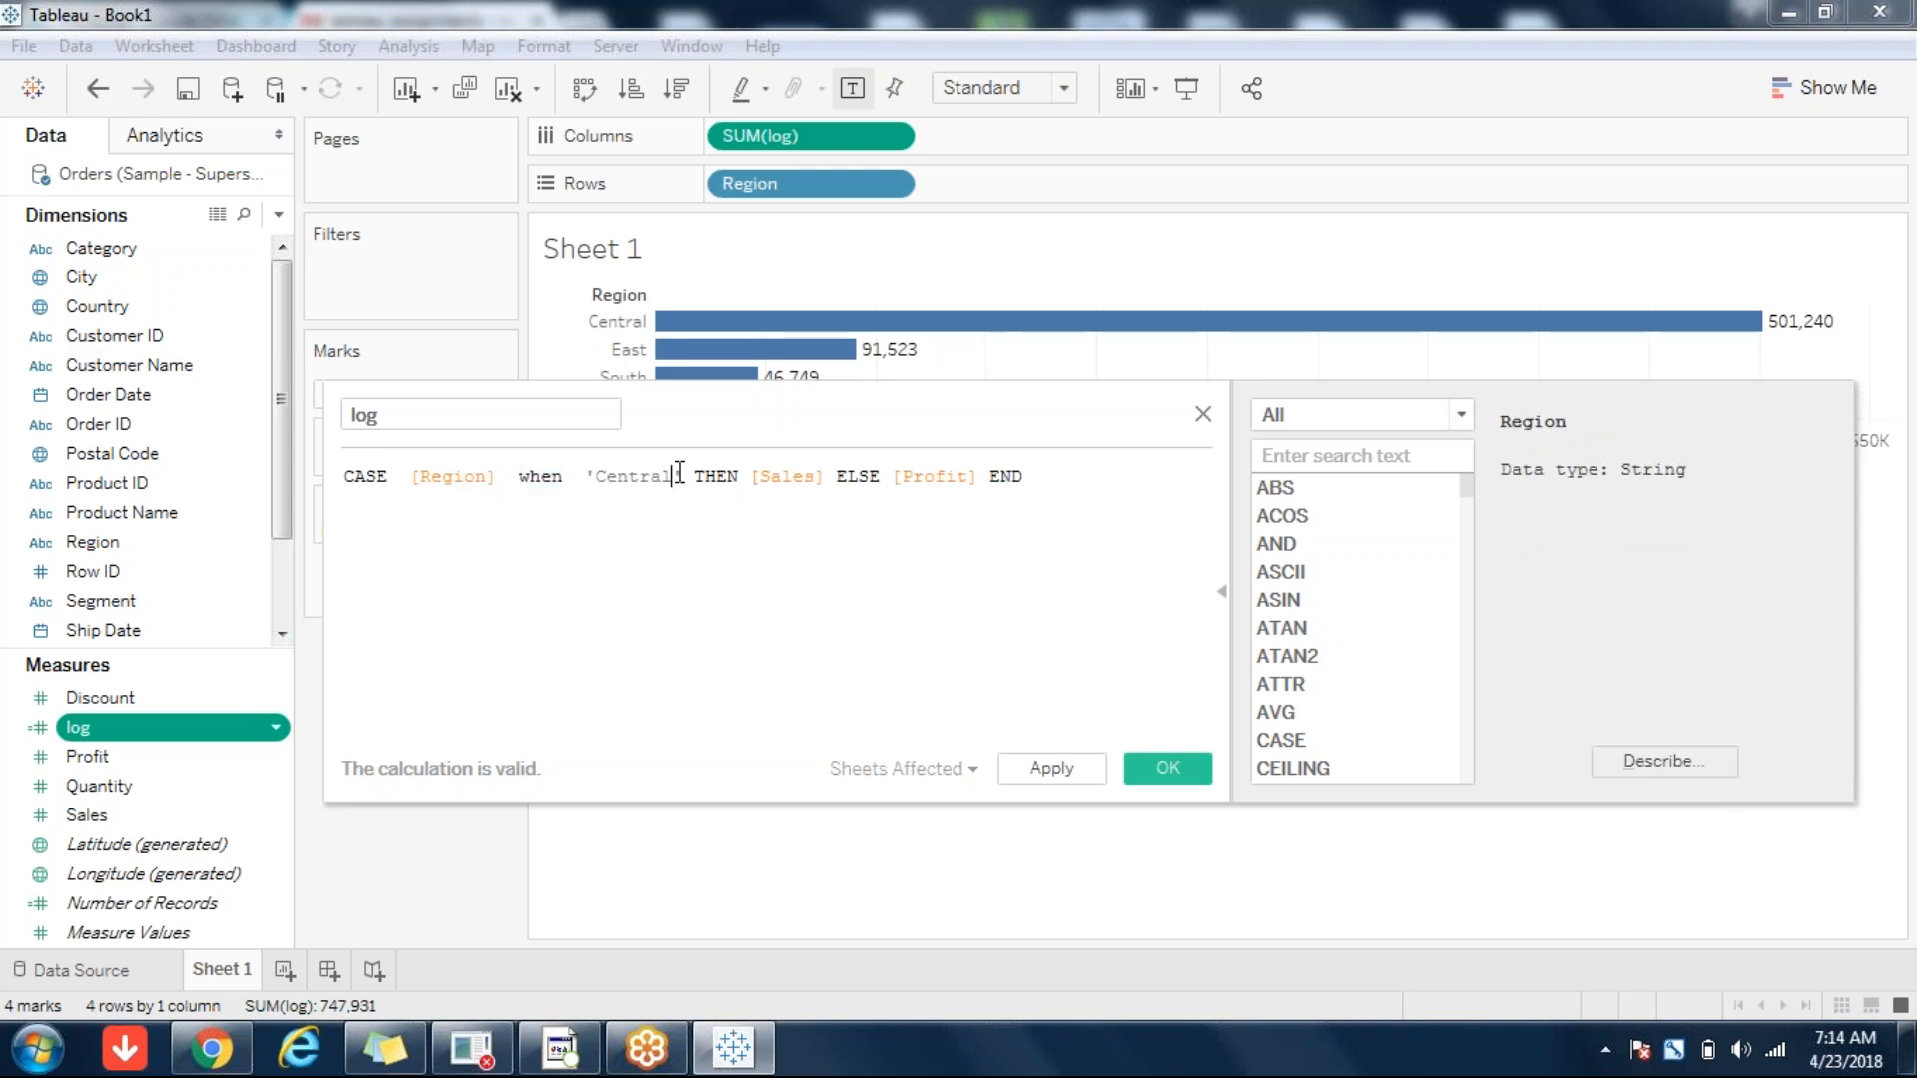
pyautogui.click(804, 475)
pyautogui.click(1003, 500)
pyautogui.click(431, 478)
pyautogui.click(969, 485)
pyautogui.click(1086, 497)
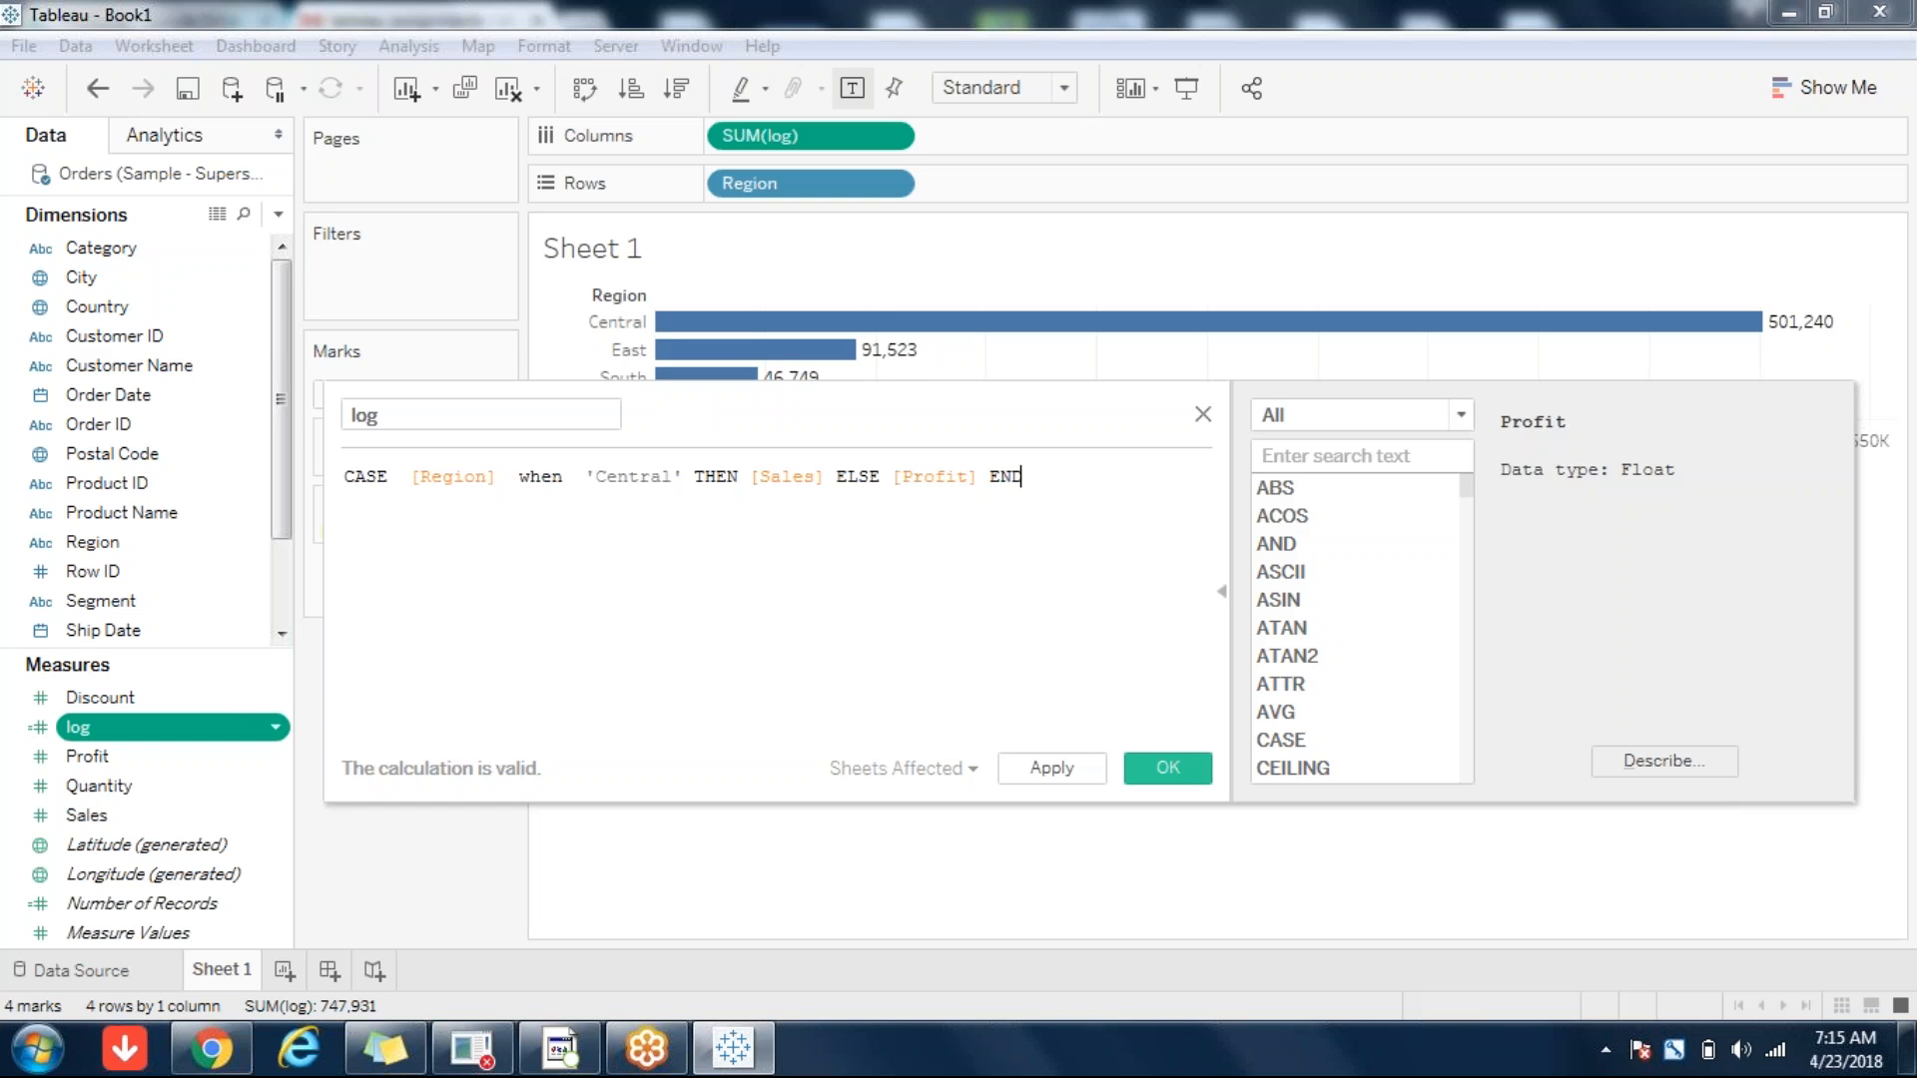
pyautogui.click(1168, 768)
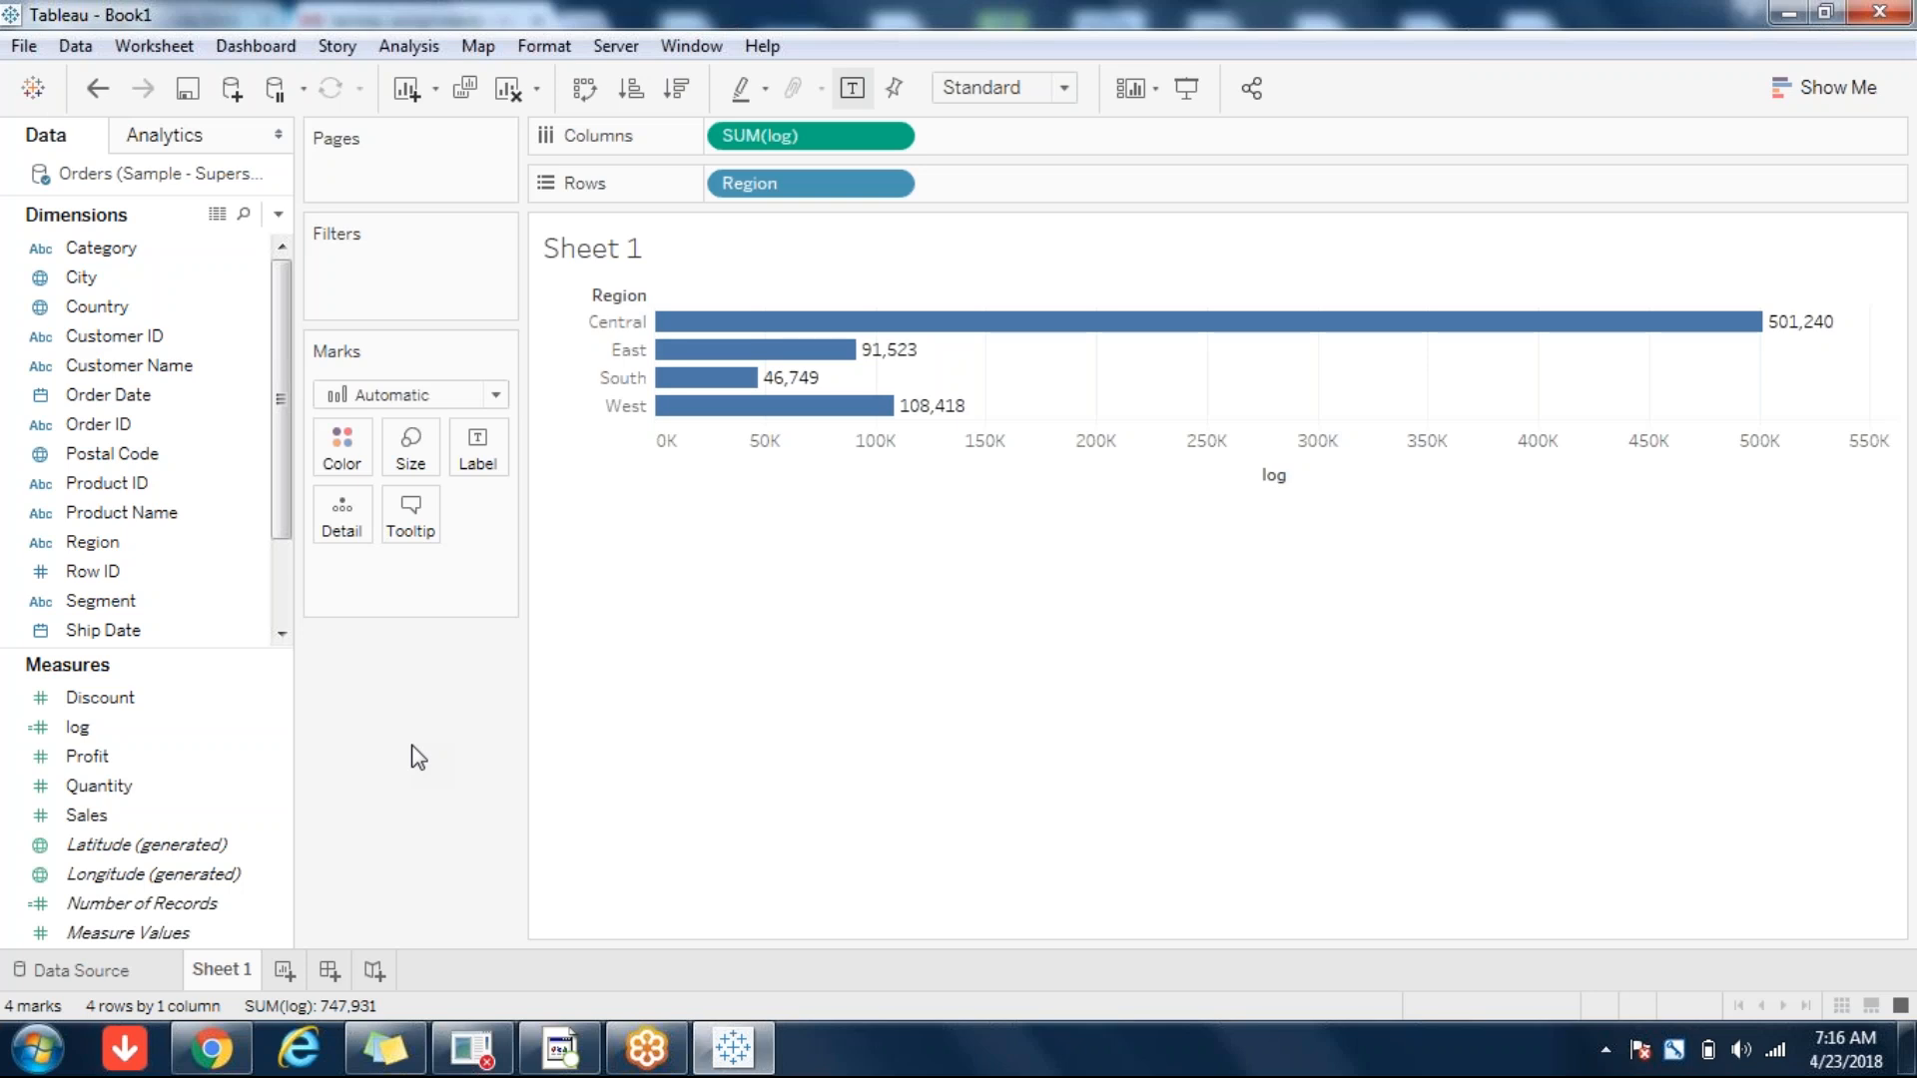
# - Add a new worksheet and start a calculated field named ifth
pyautogui.click(283, 975)
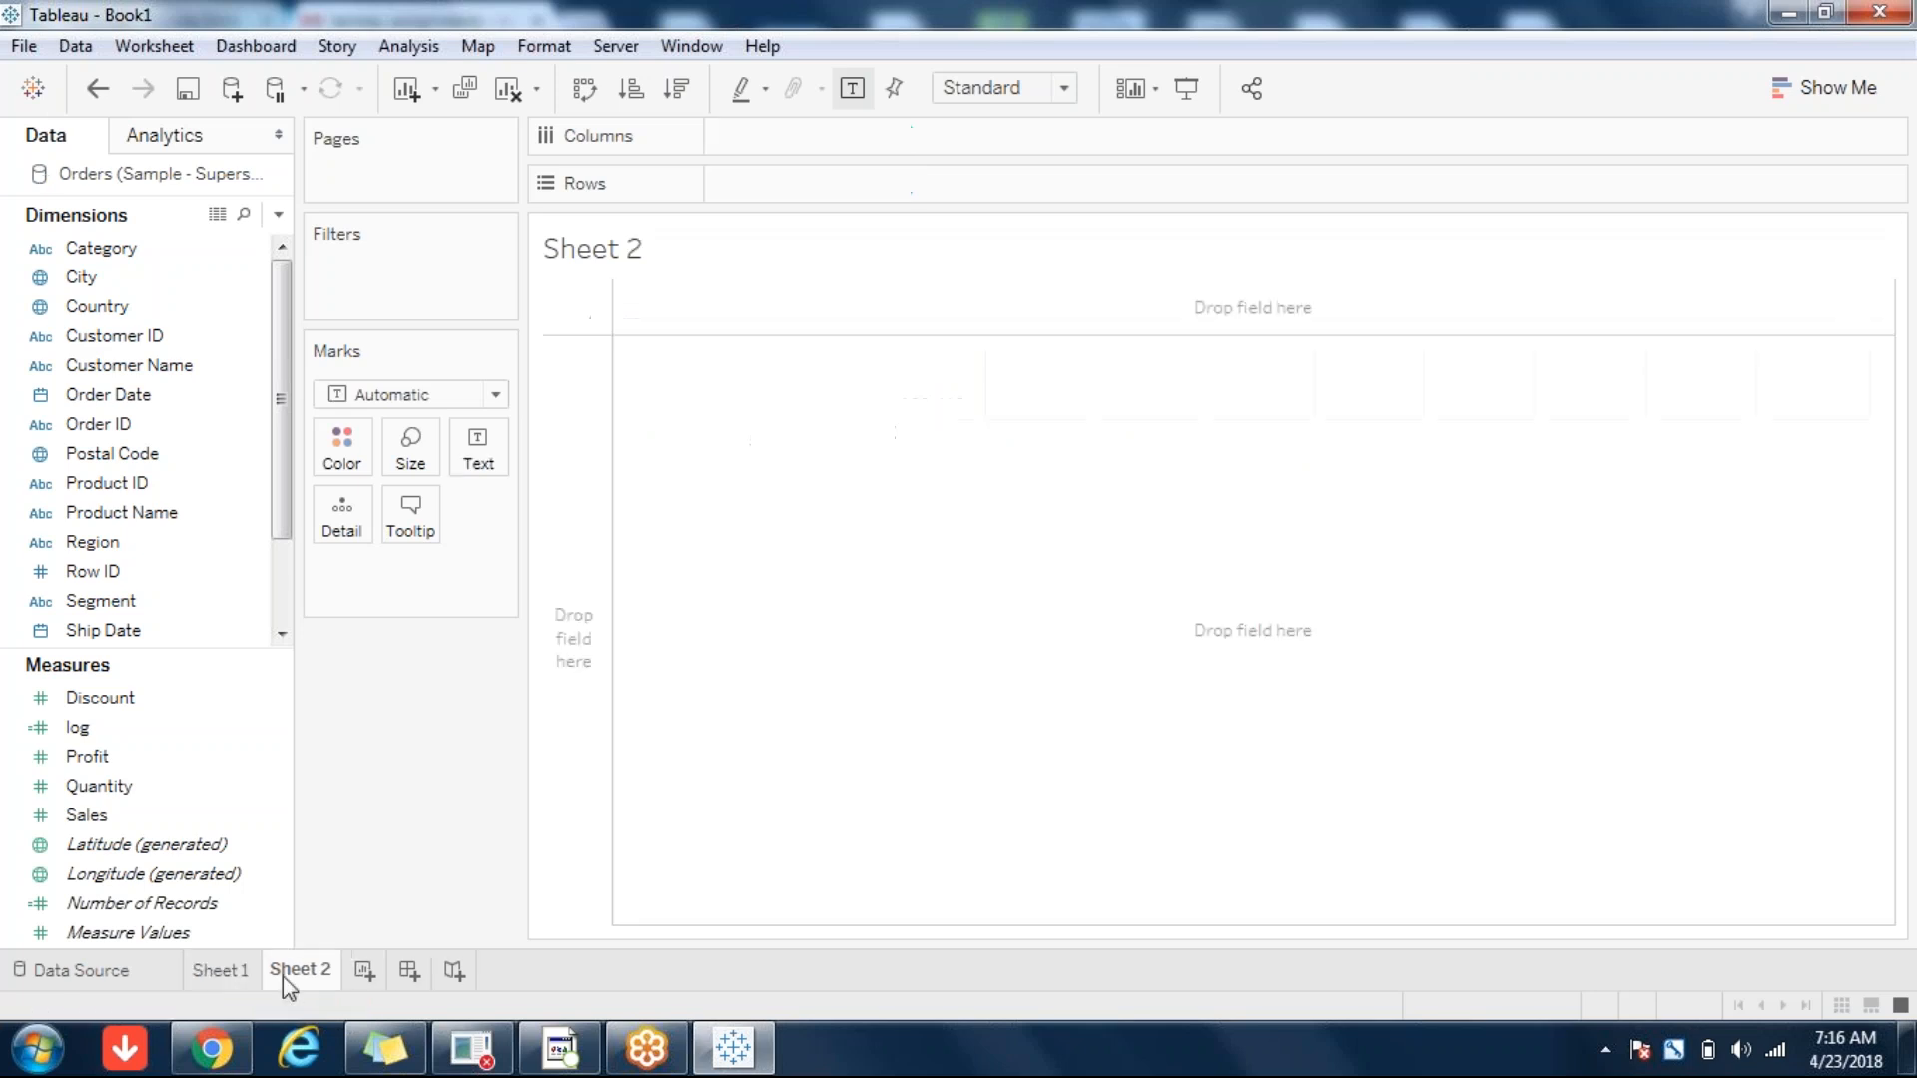
pyautogui.click(279, 214)
pyautogui.click(202, 252)
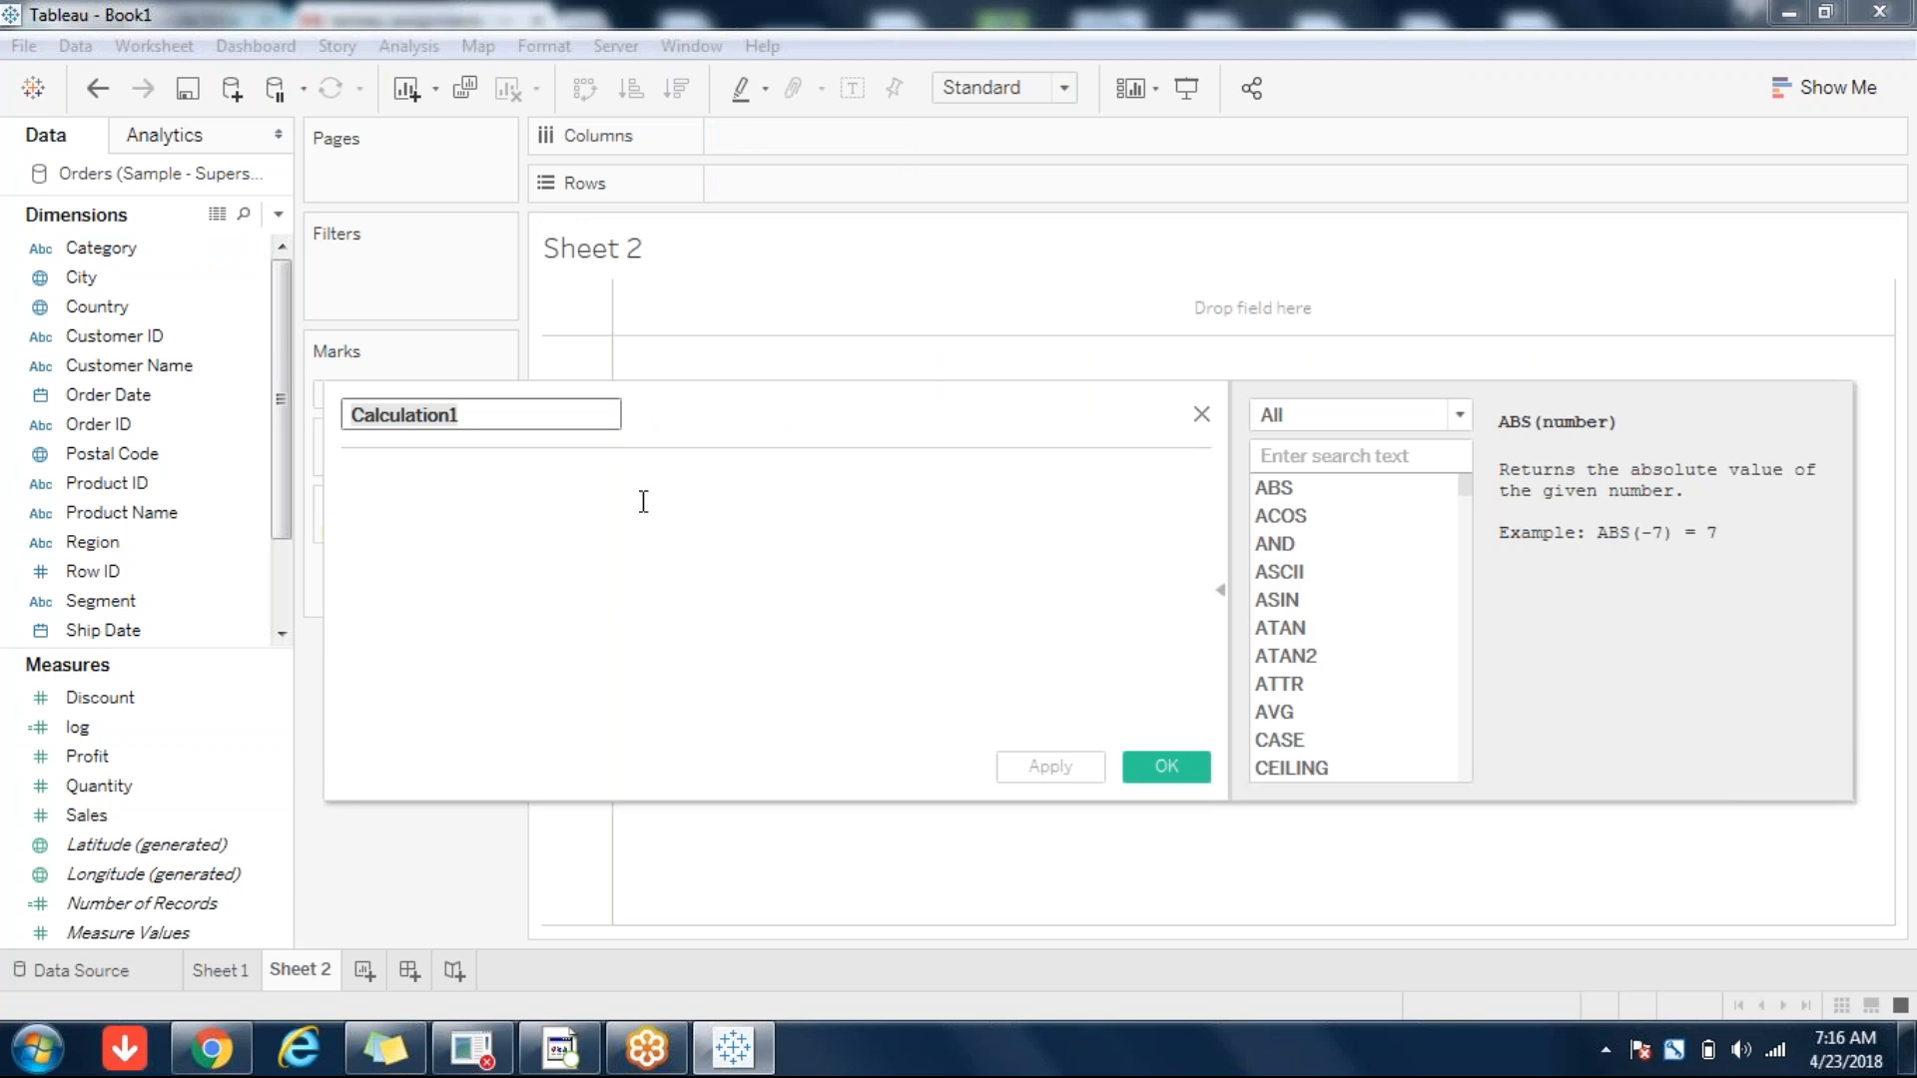
pyautogui.write('ifth')
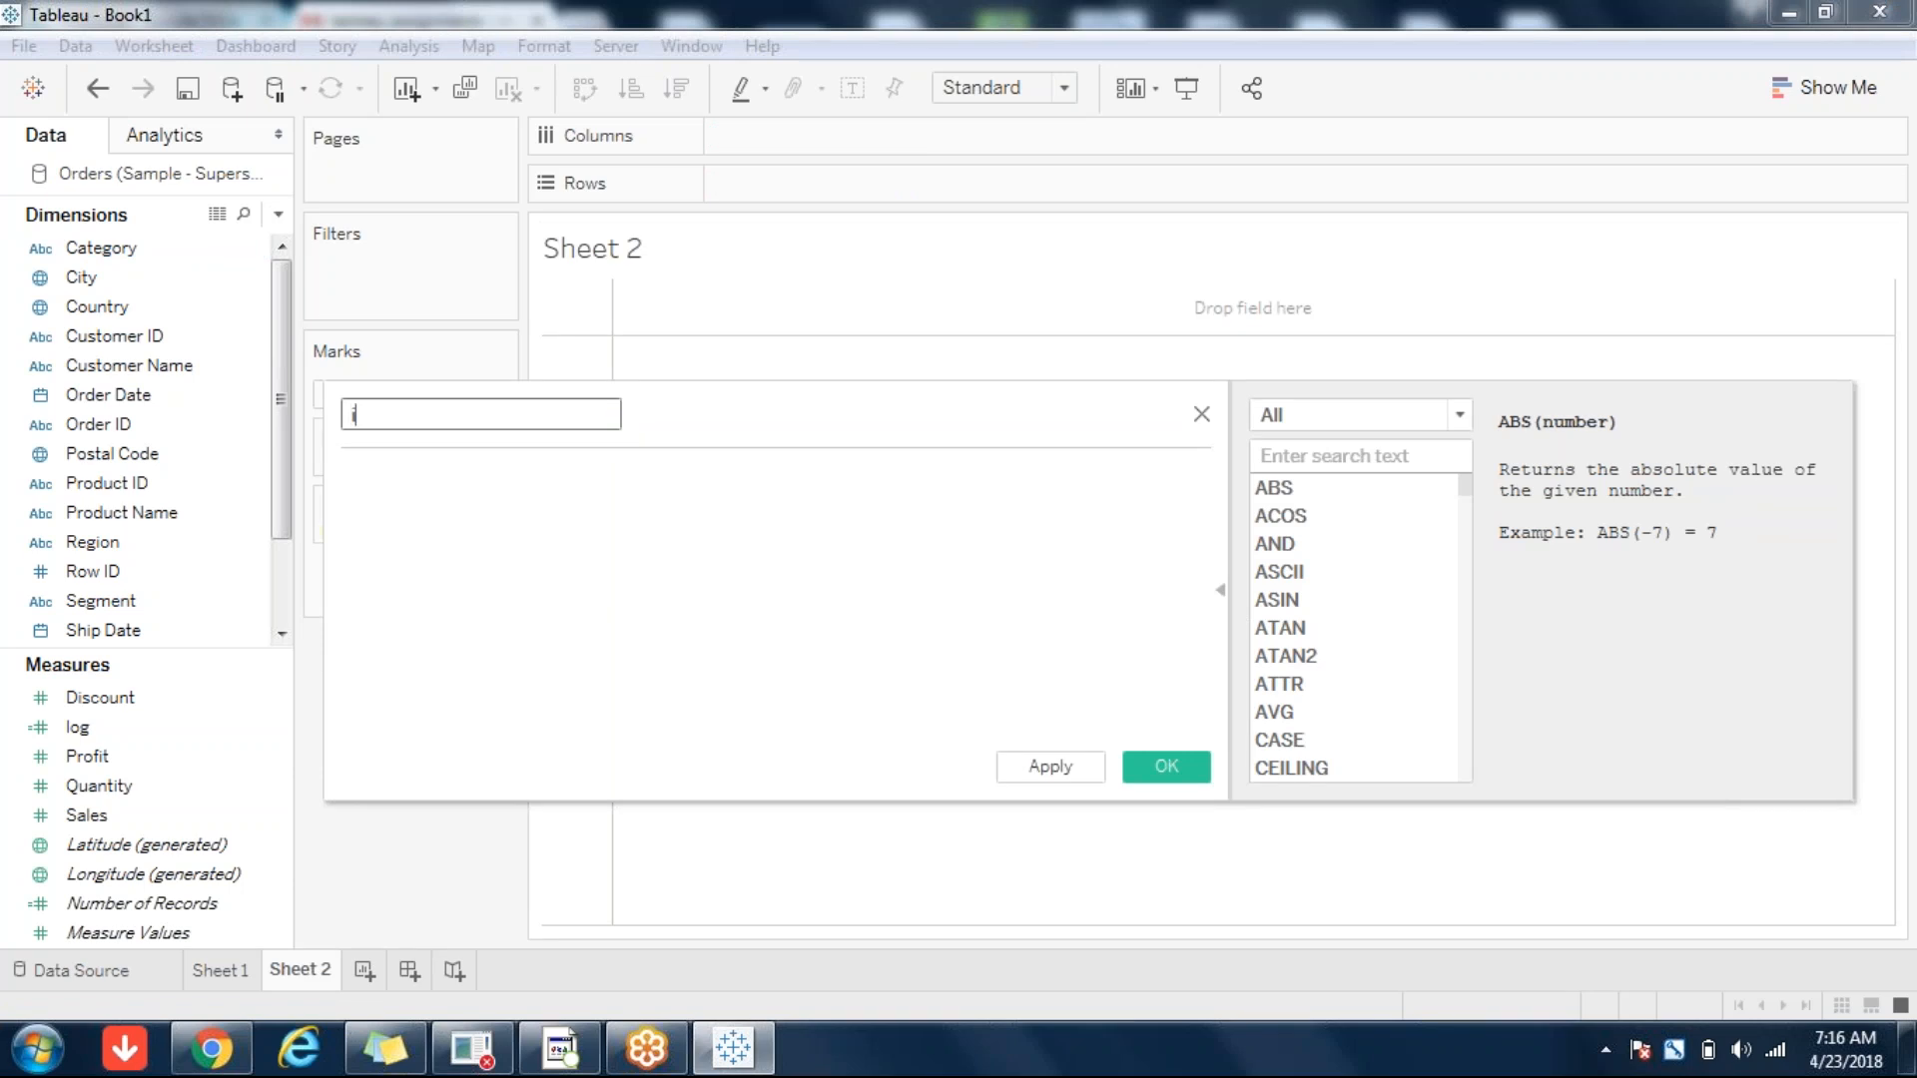
# - Enter the first branch of the ifth formula: IF SUM([Sales])>20000 AND SUM([Profit])>10000 THEN 'vgood'
pyautogui.click(474, 499)
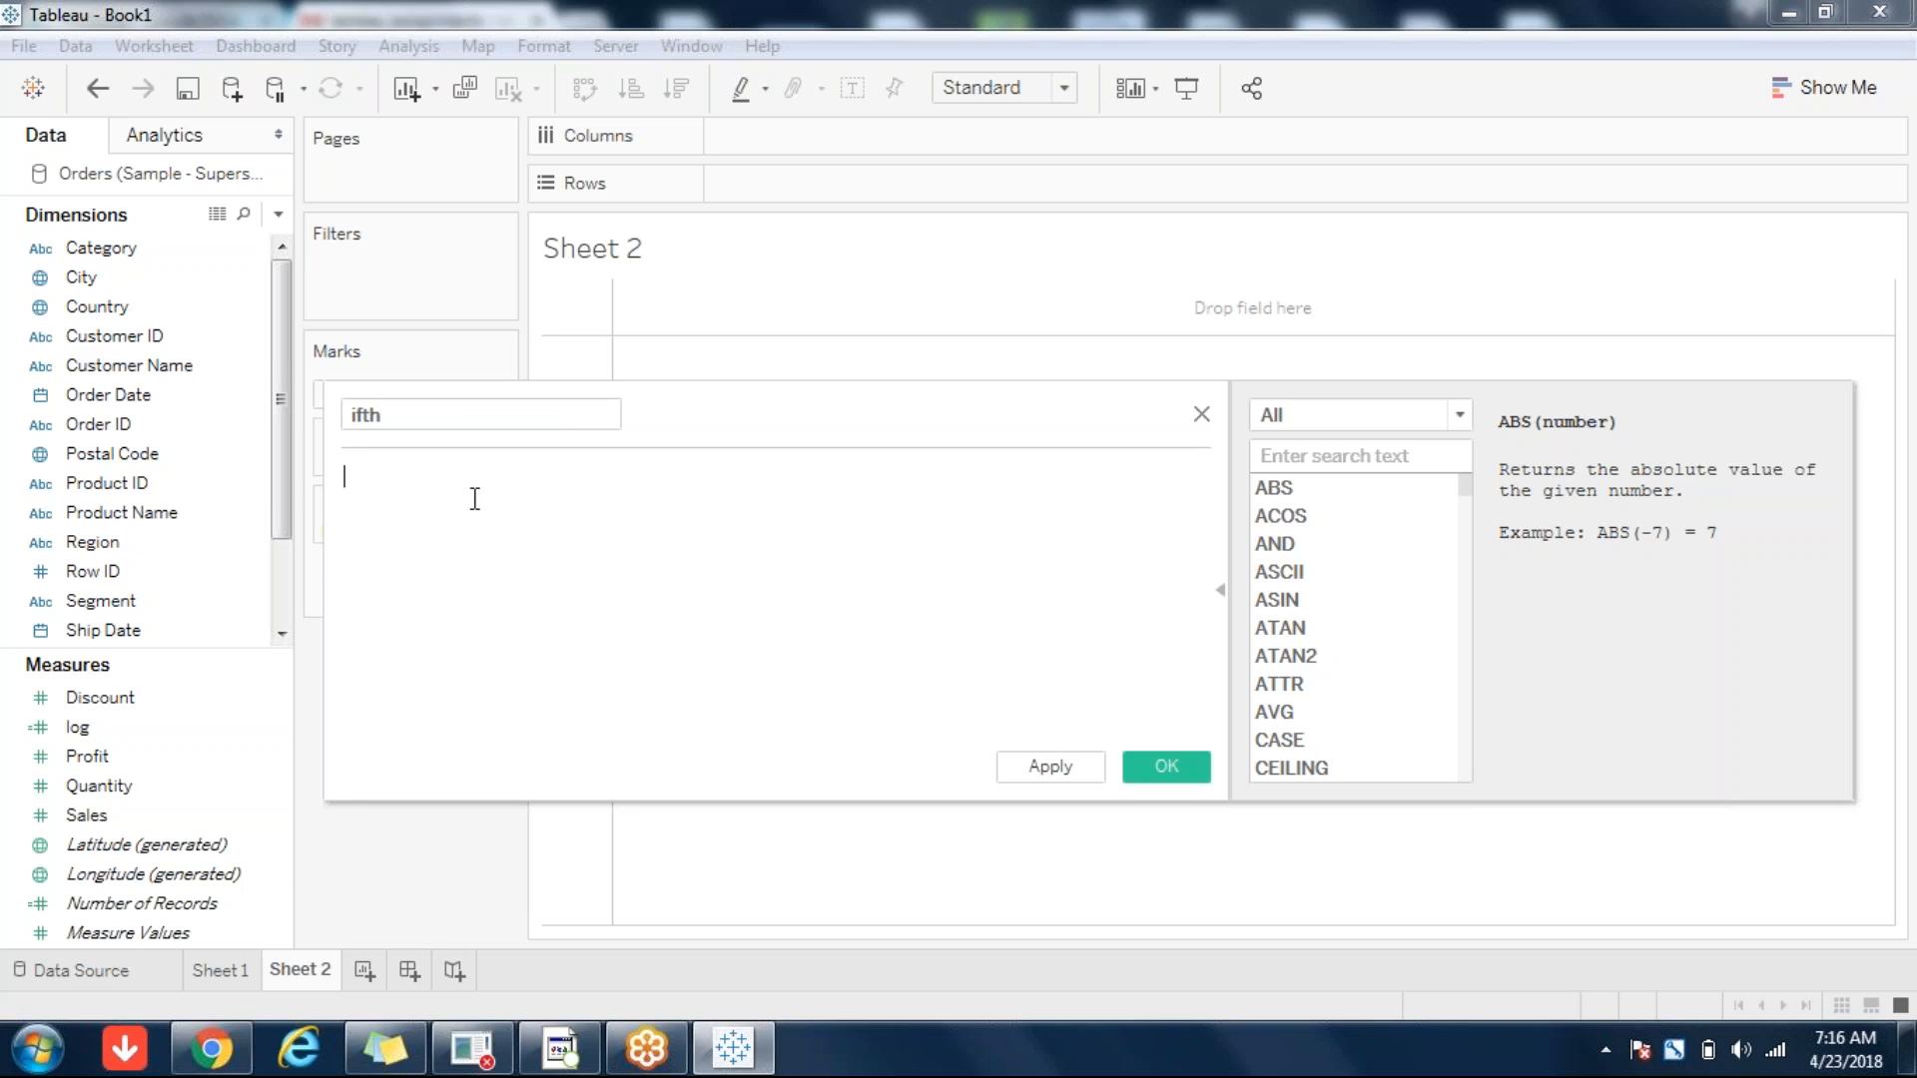
pyautogui.write('I')
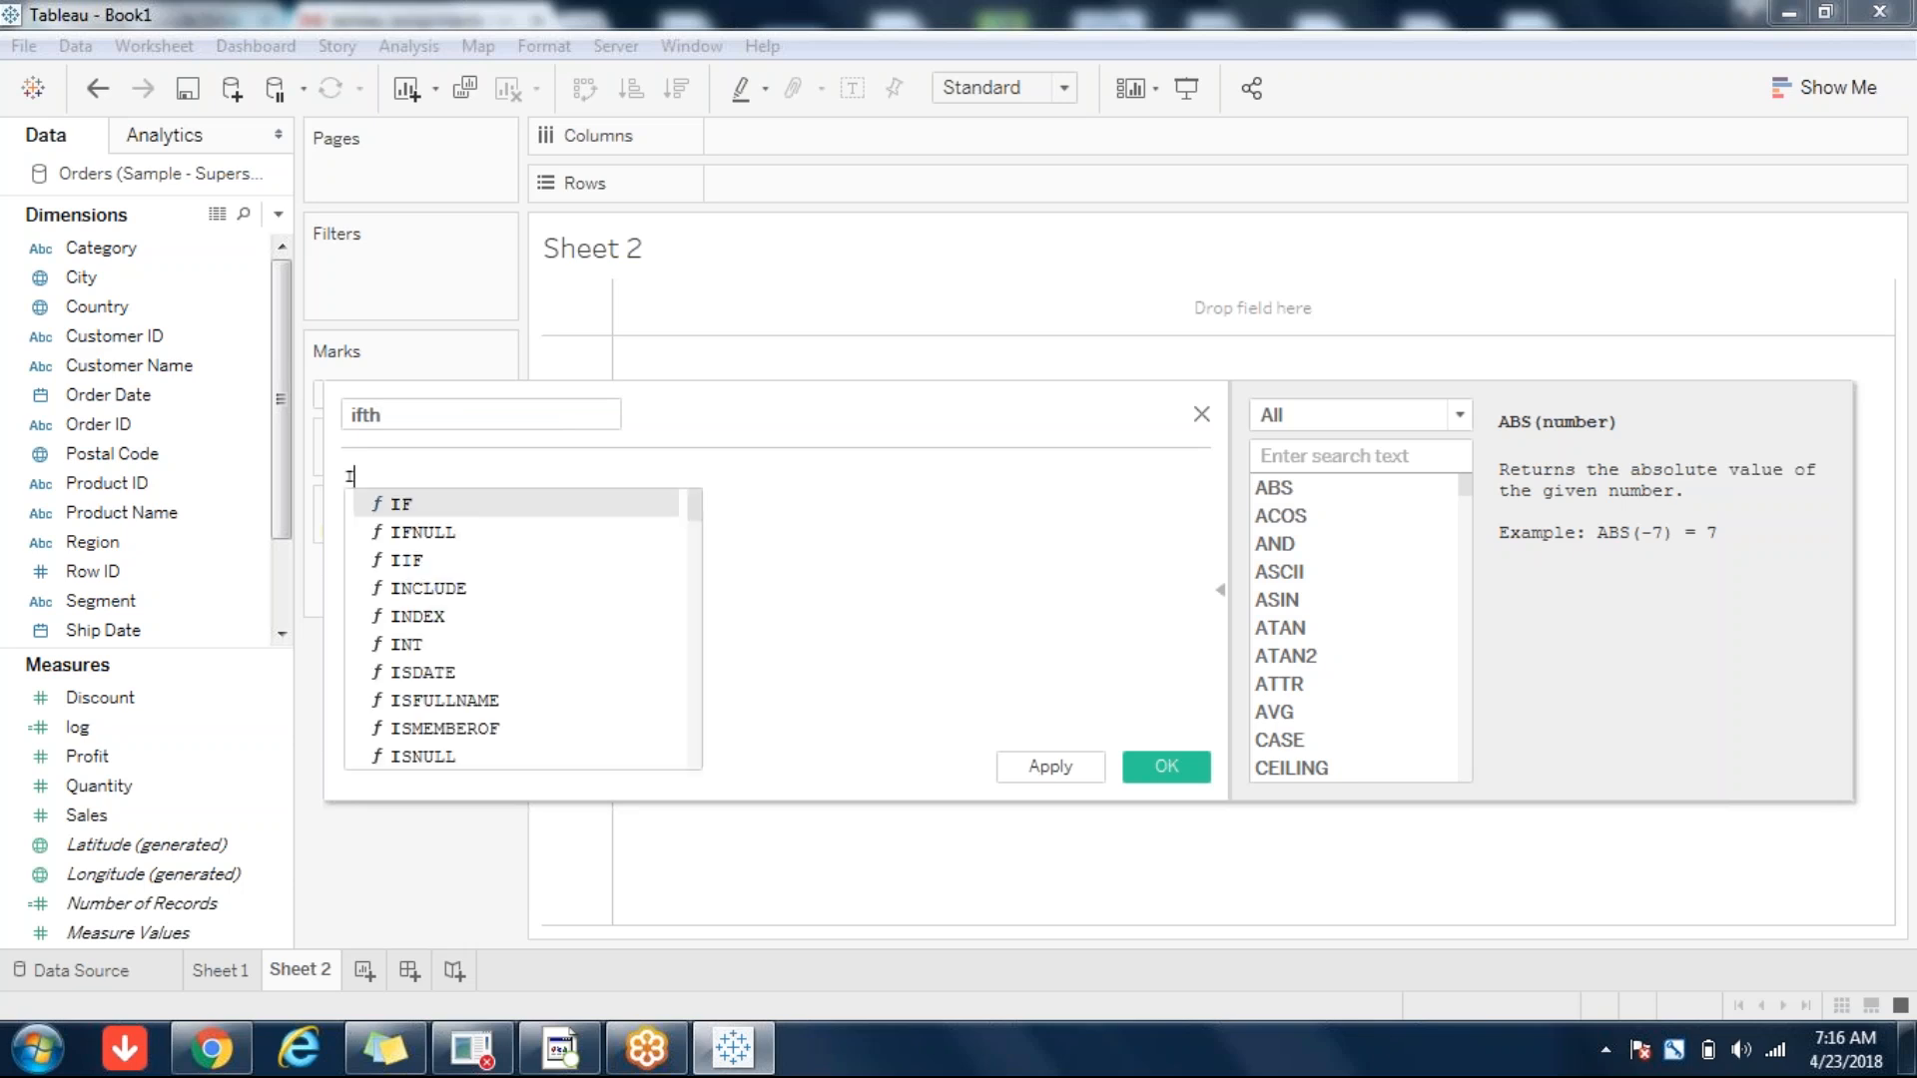
pyautogui.write('F SUM(Sale')
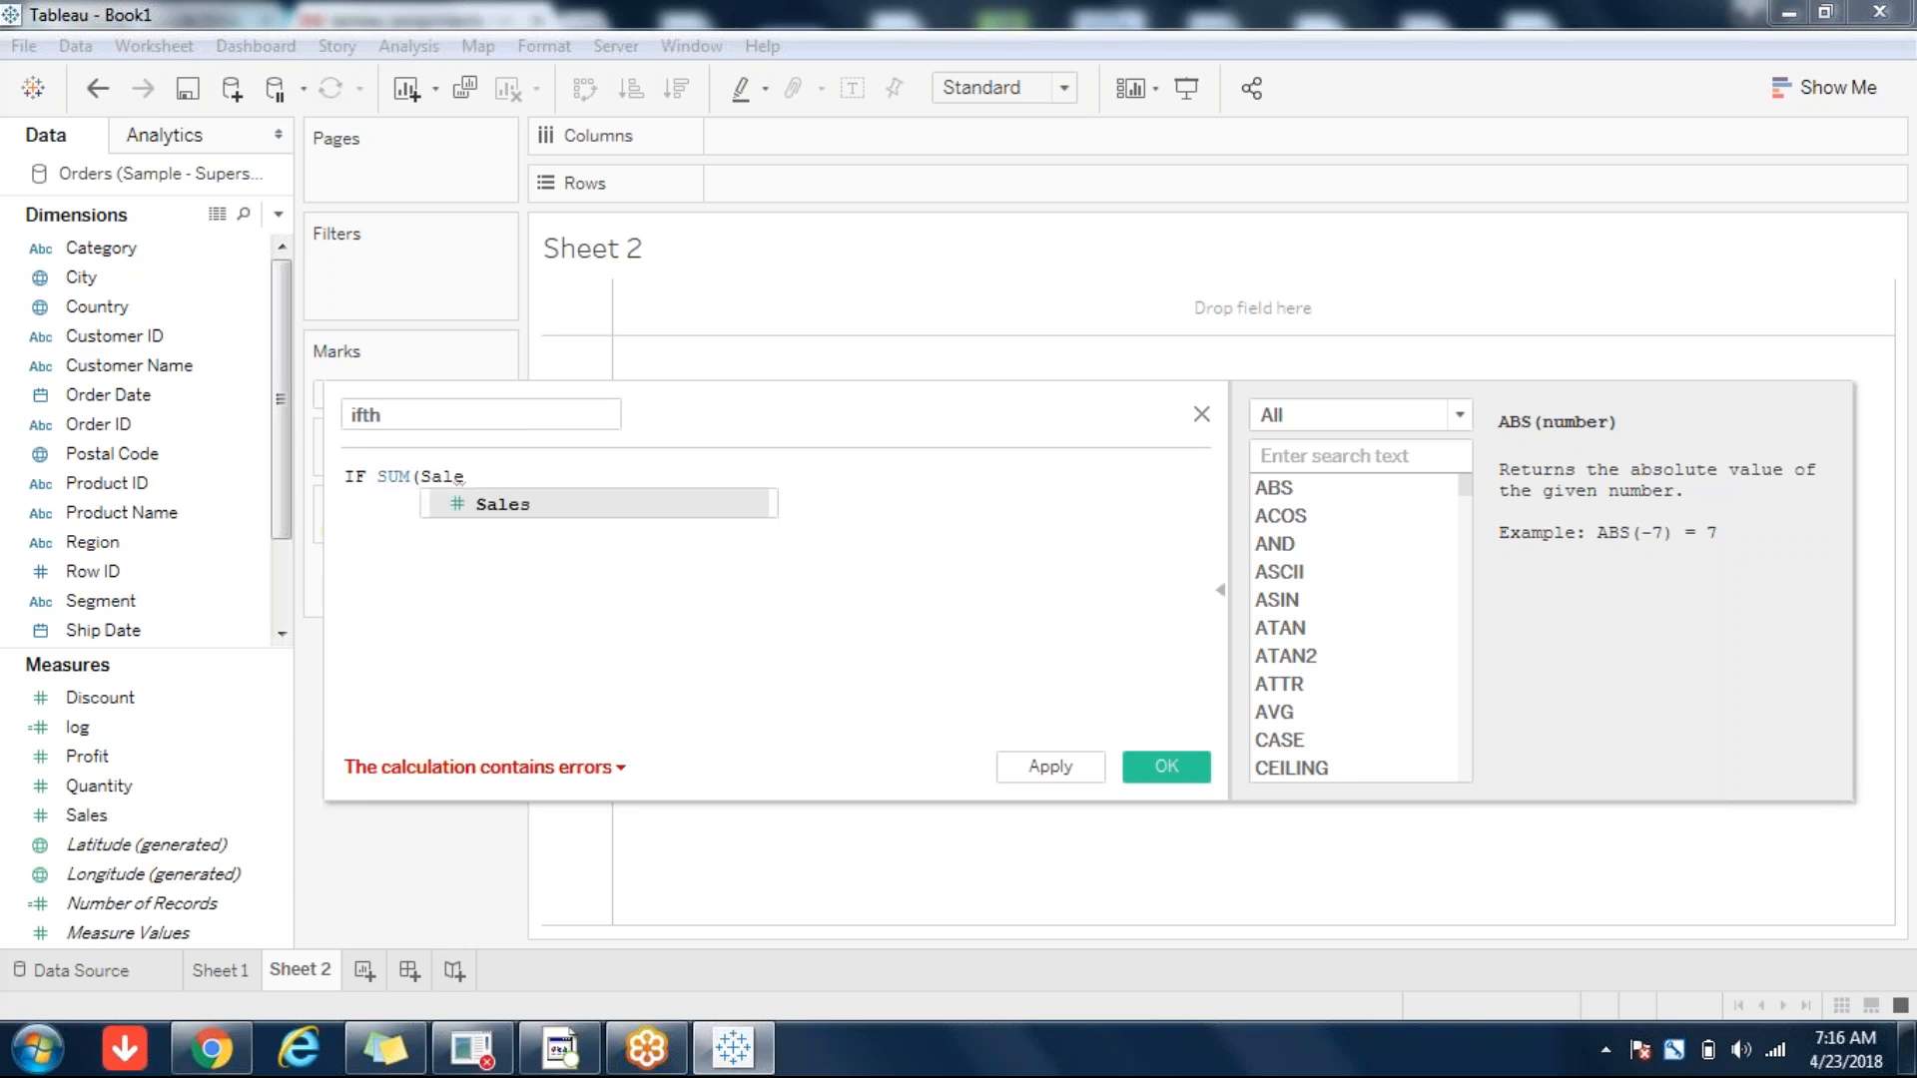
pyautogui.click(507, 502)
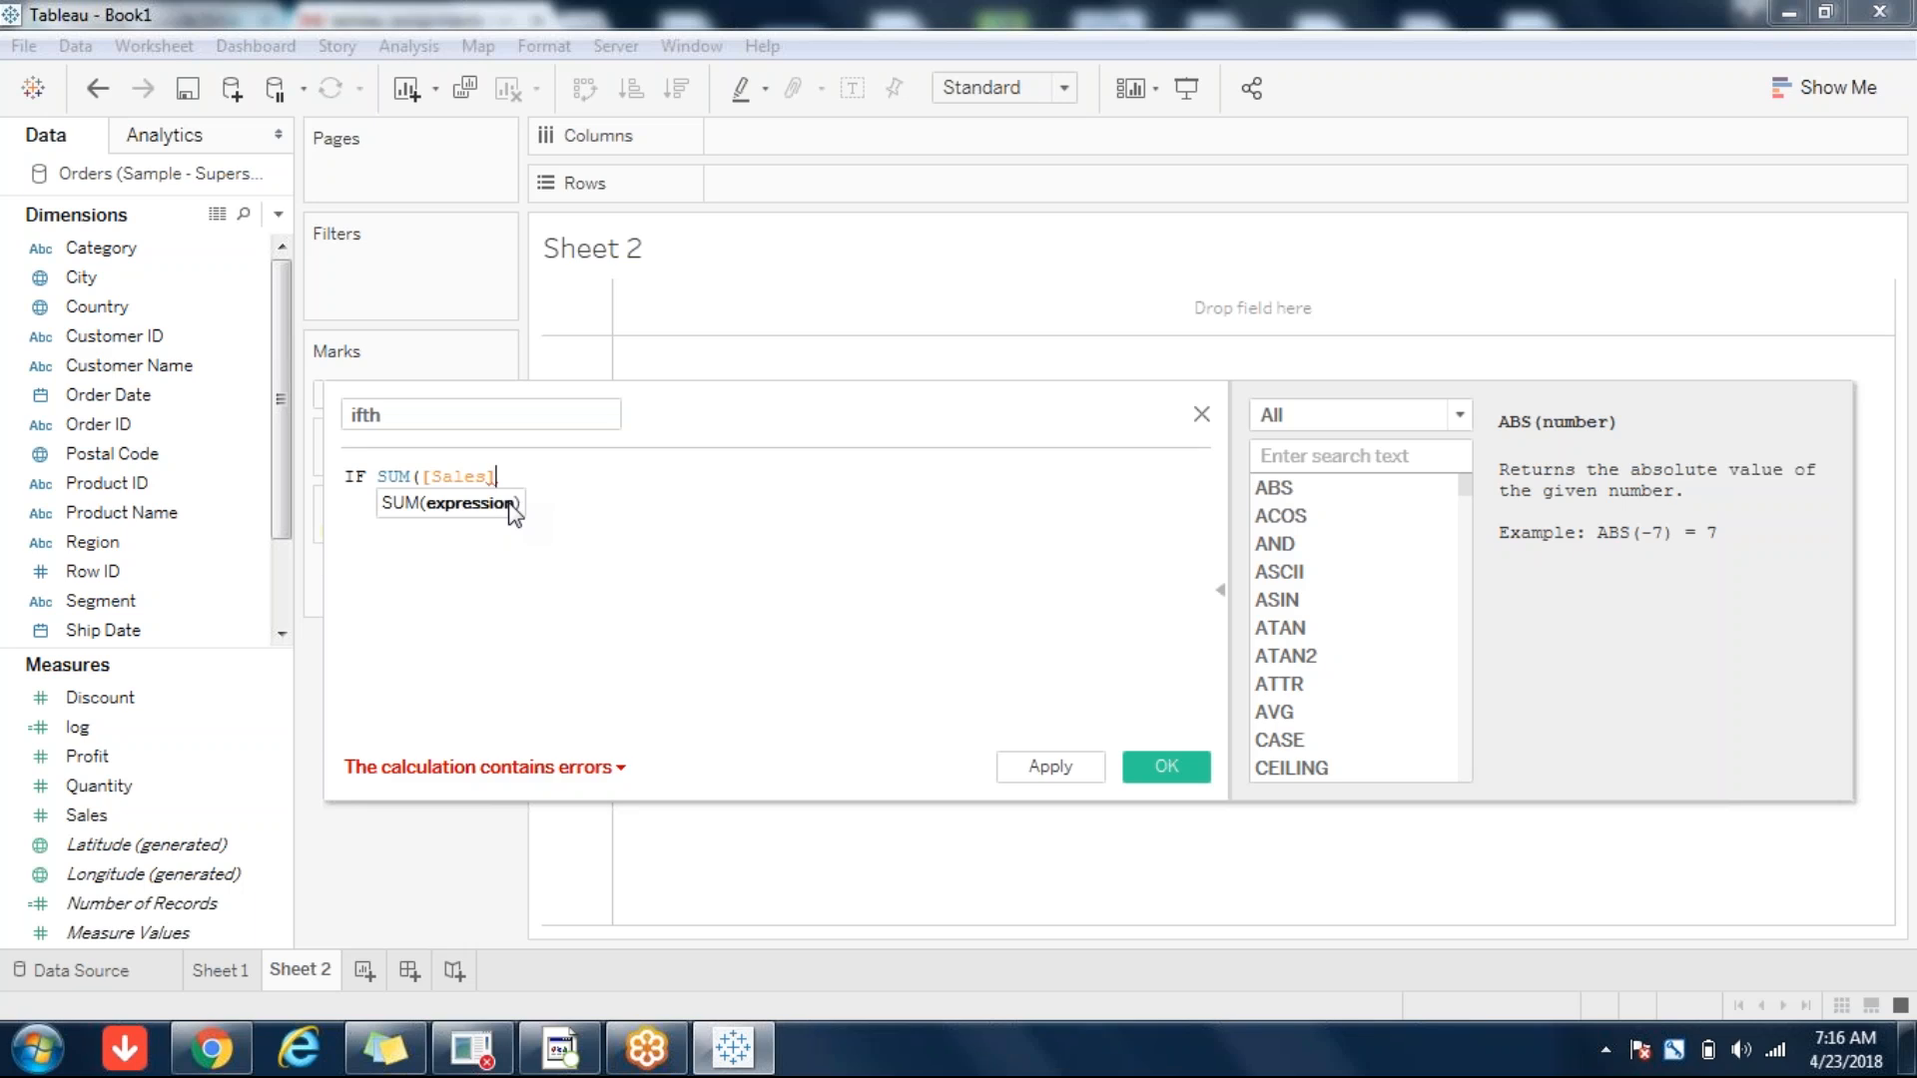
pyautogui.write(')>20000 AND SUM(Pro')
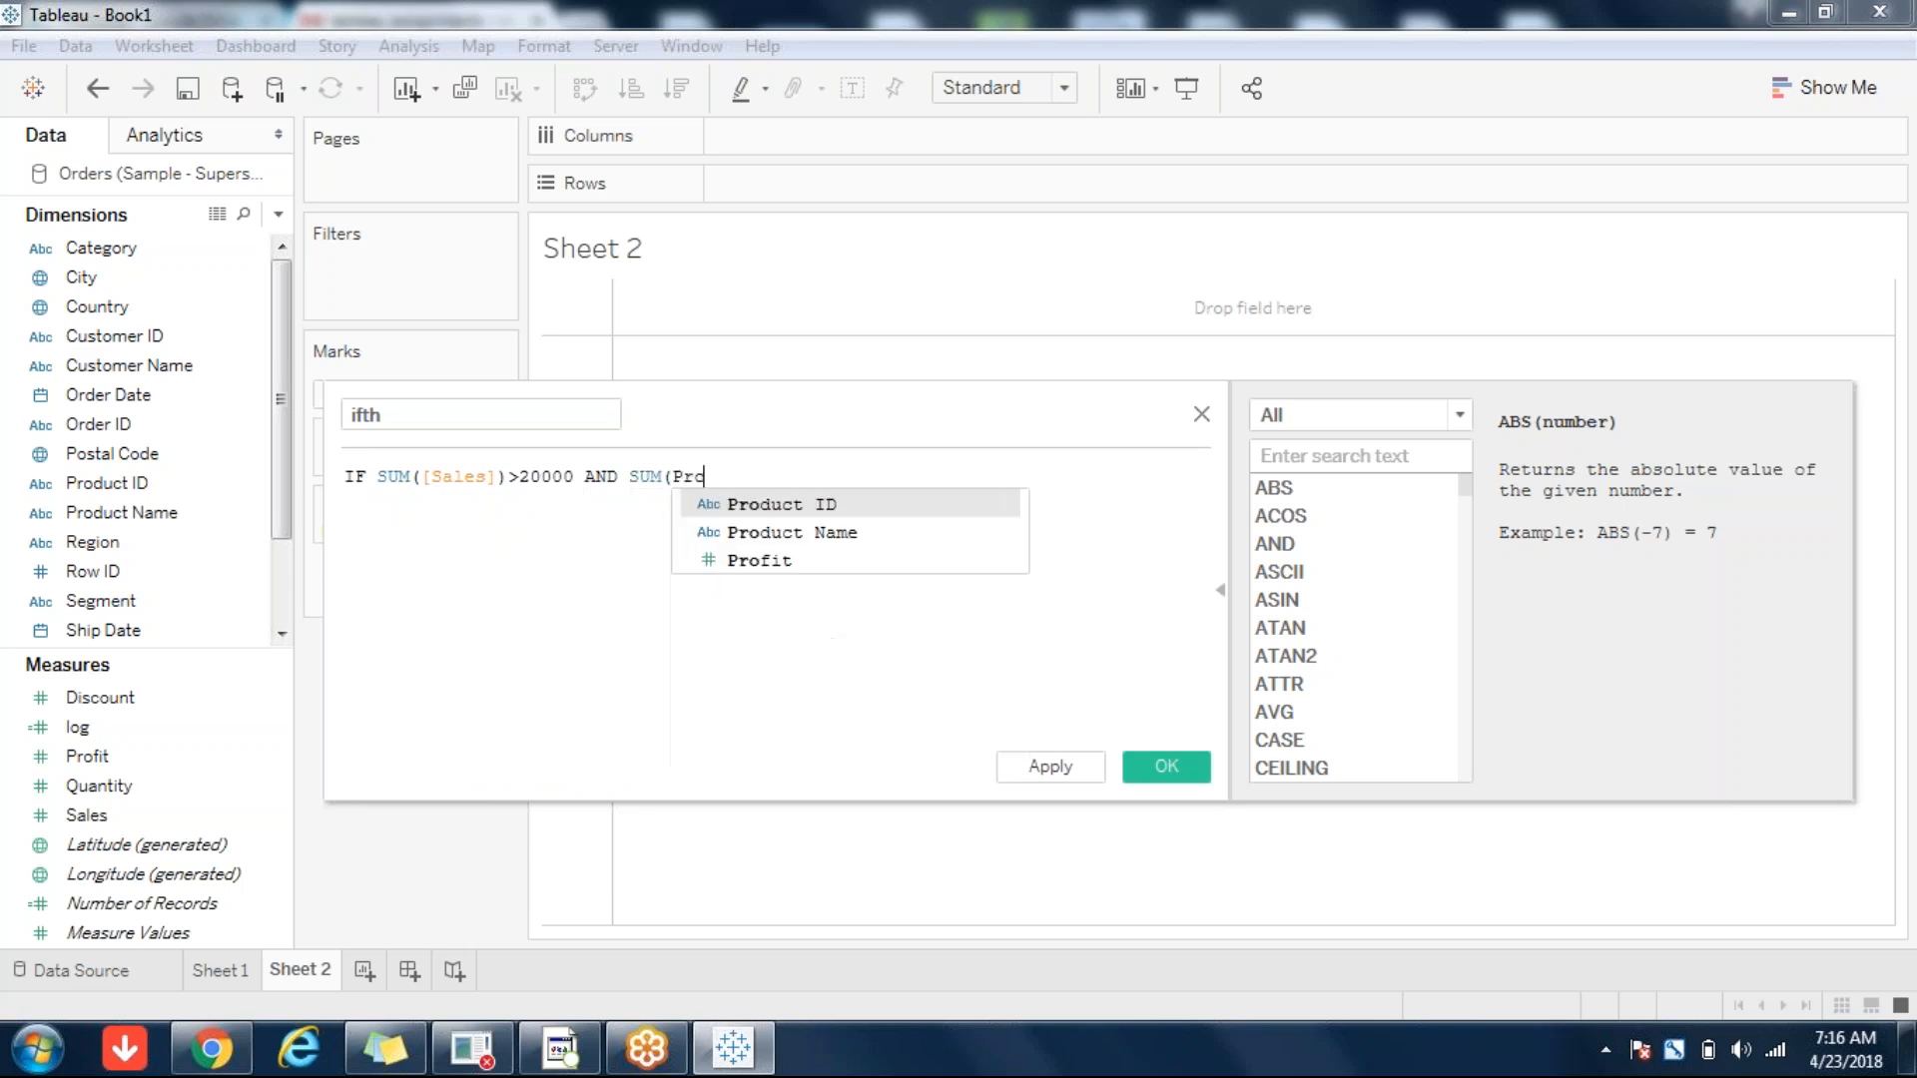
pyautogui.click(767, 561)
pyautogui.write(')')
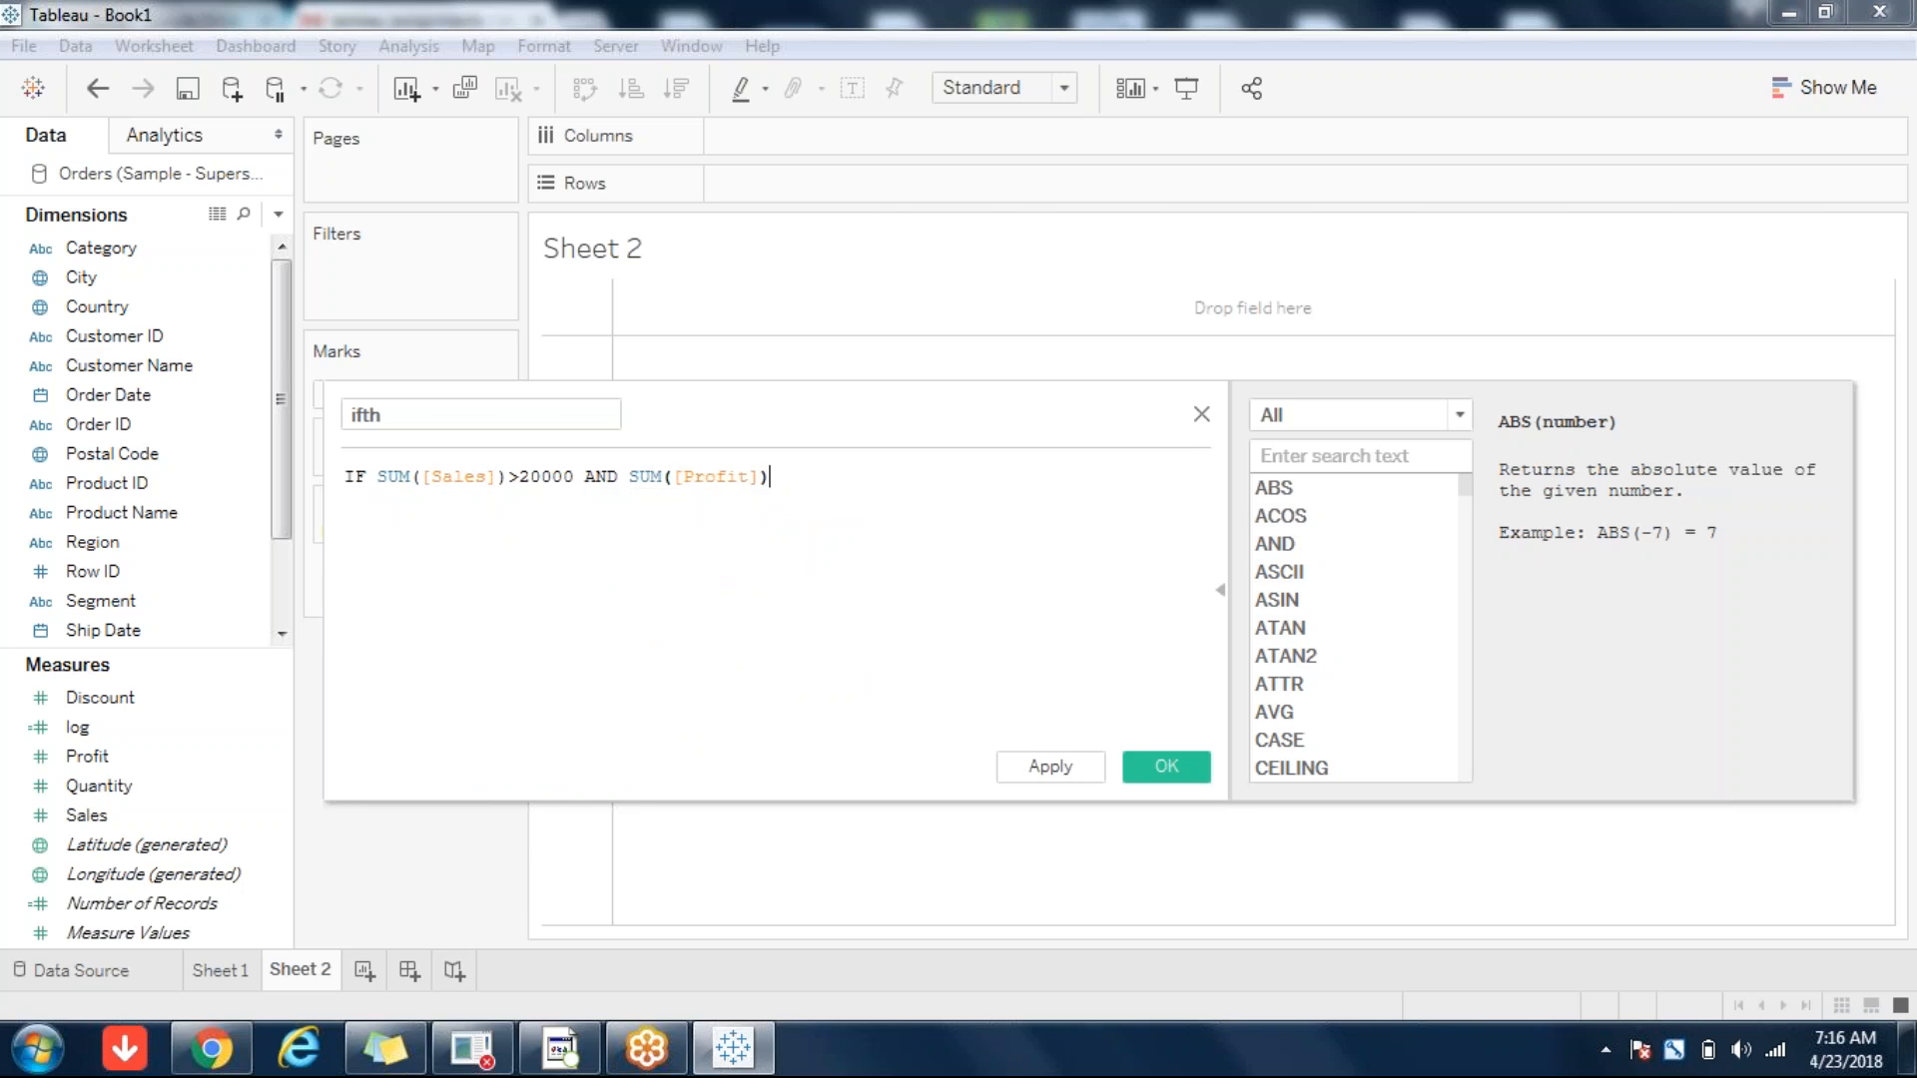
pyautogui.write(">10000 THEN 'vgood'")
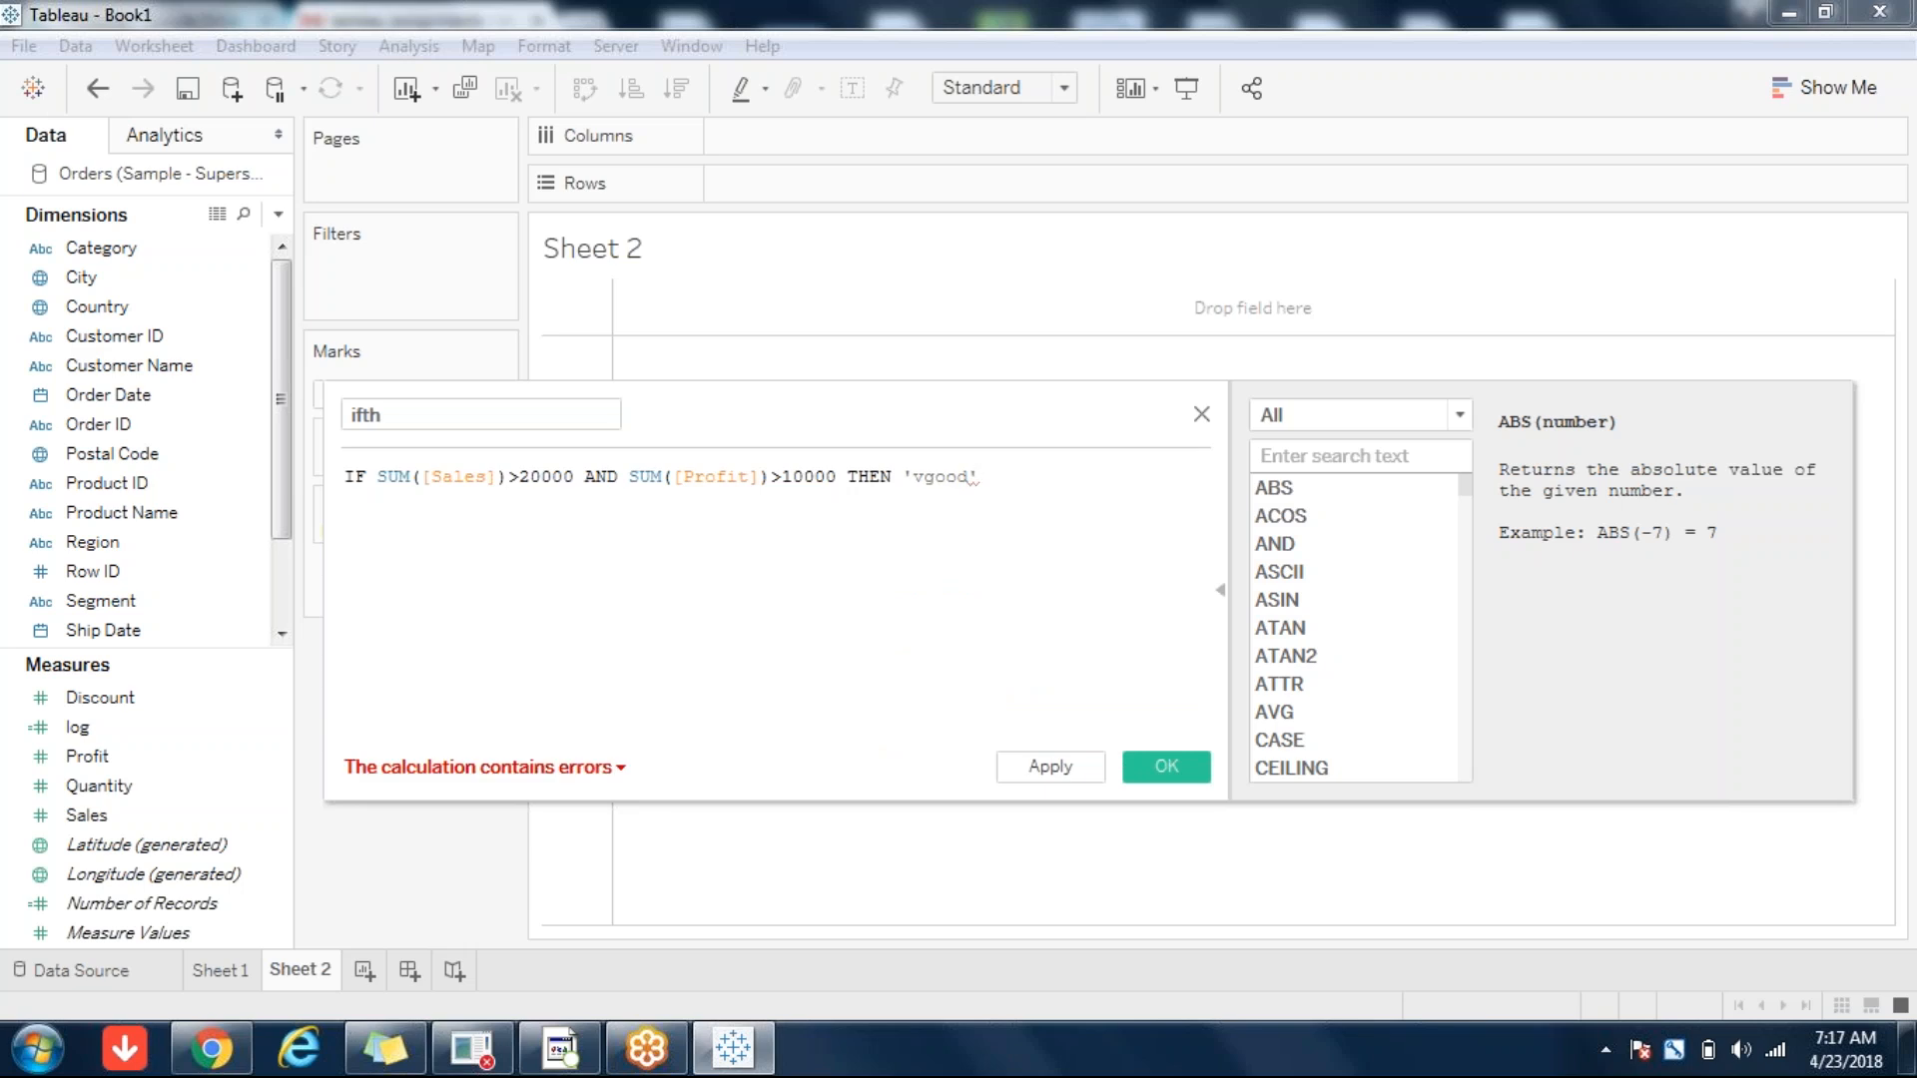
pyautogui.doubleClick(547, 481)
pyautogui.doubleClick(809, 483)
pyautogui.doubleClick(966, 477)
pyautogui.click(1084, 473)
# - Add an ELSEIF line below the IF line and copy the first line's condition and 'vgood' result into it
pyautogui.press('Return')
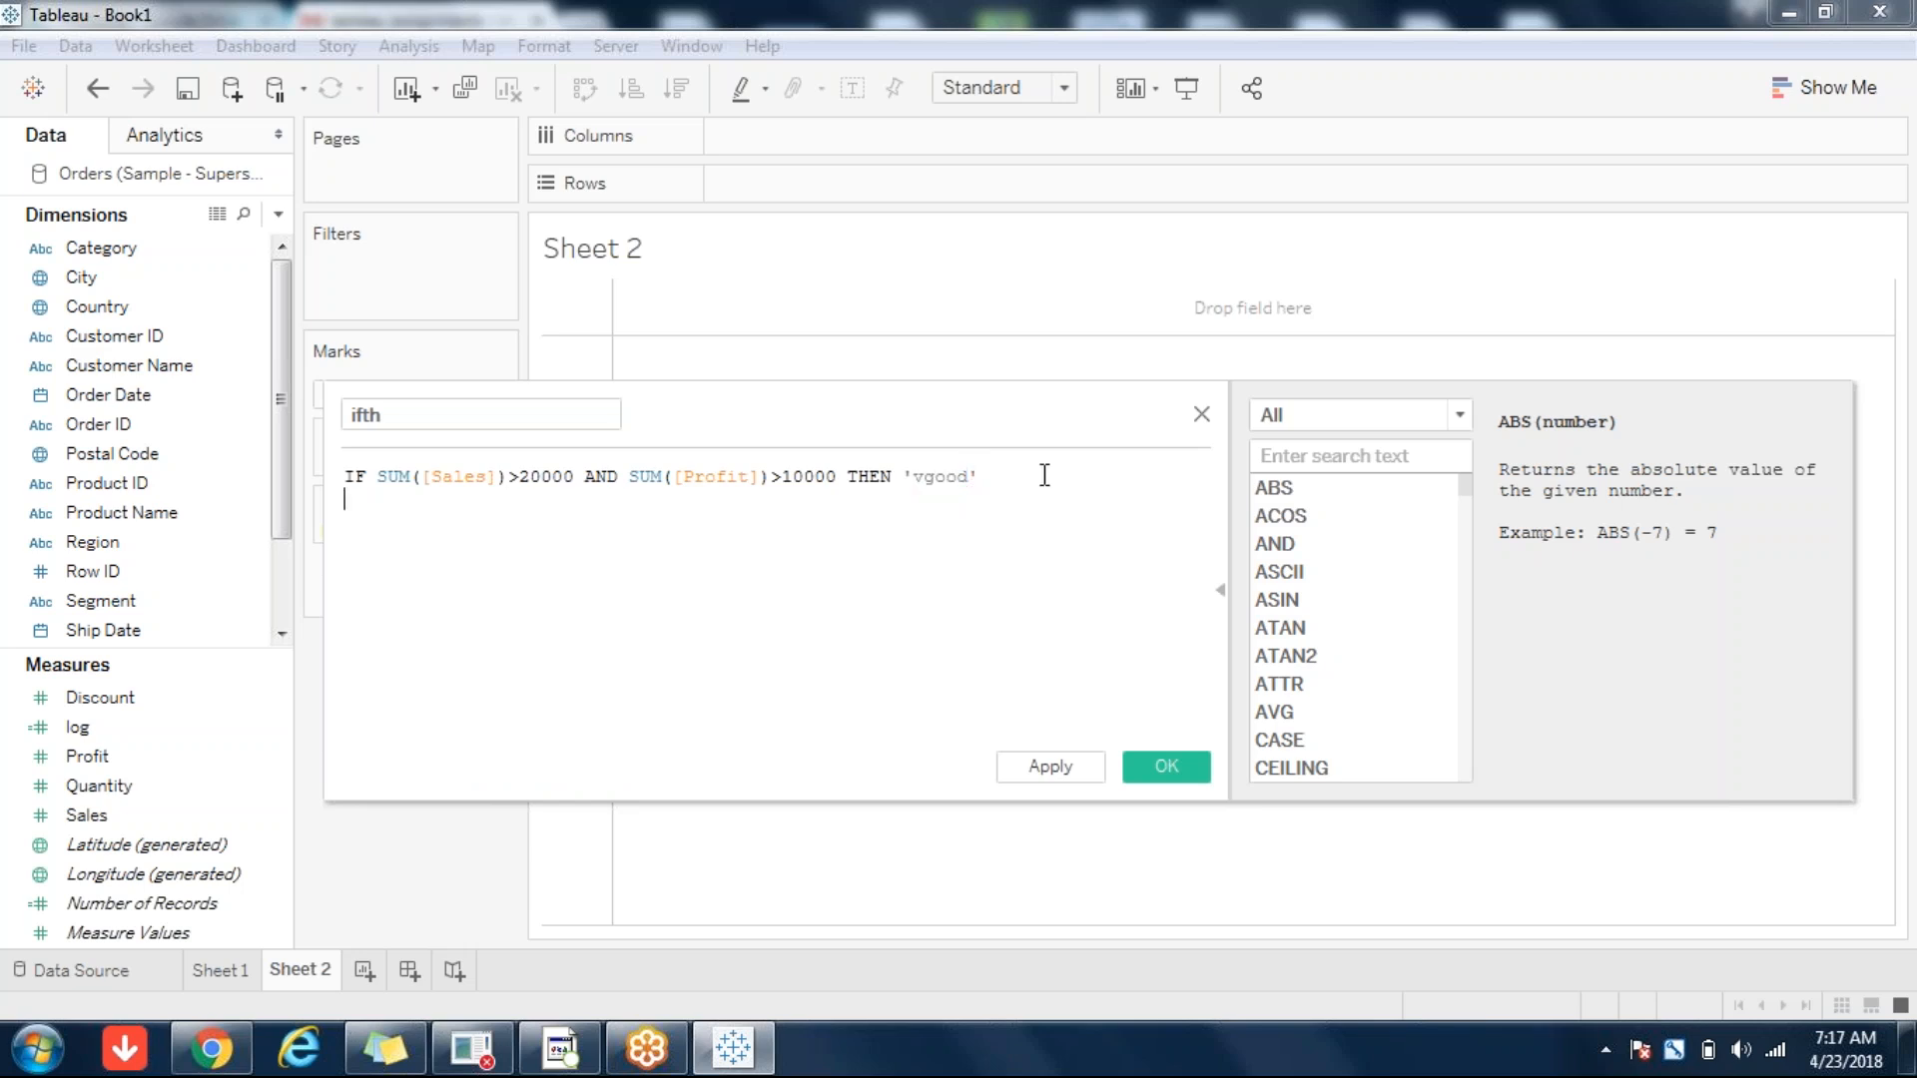
pyautogui.write('E')
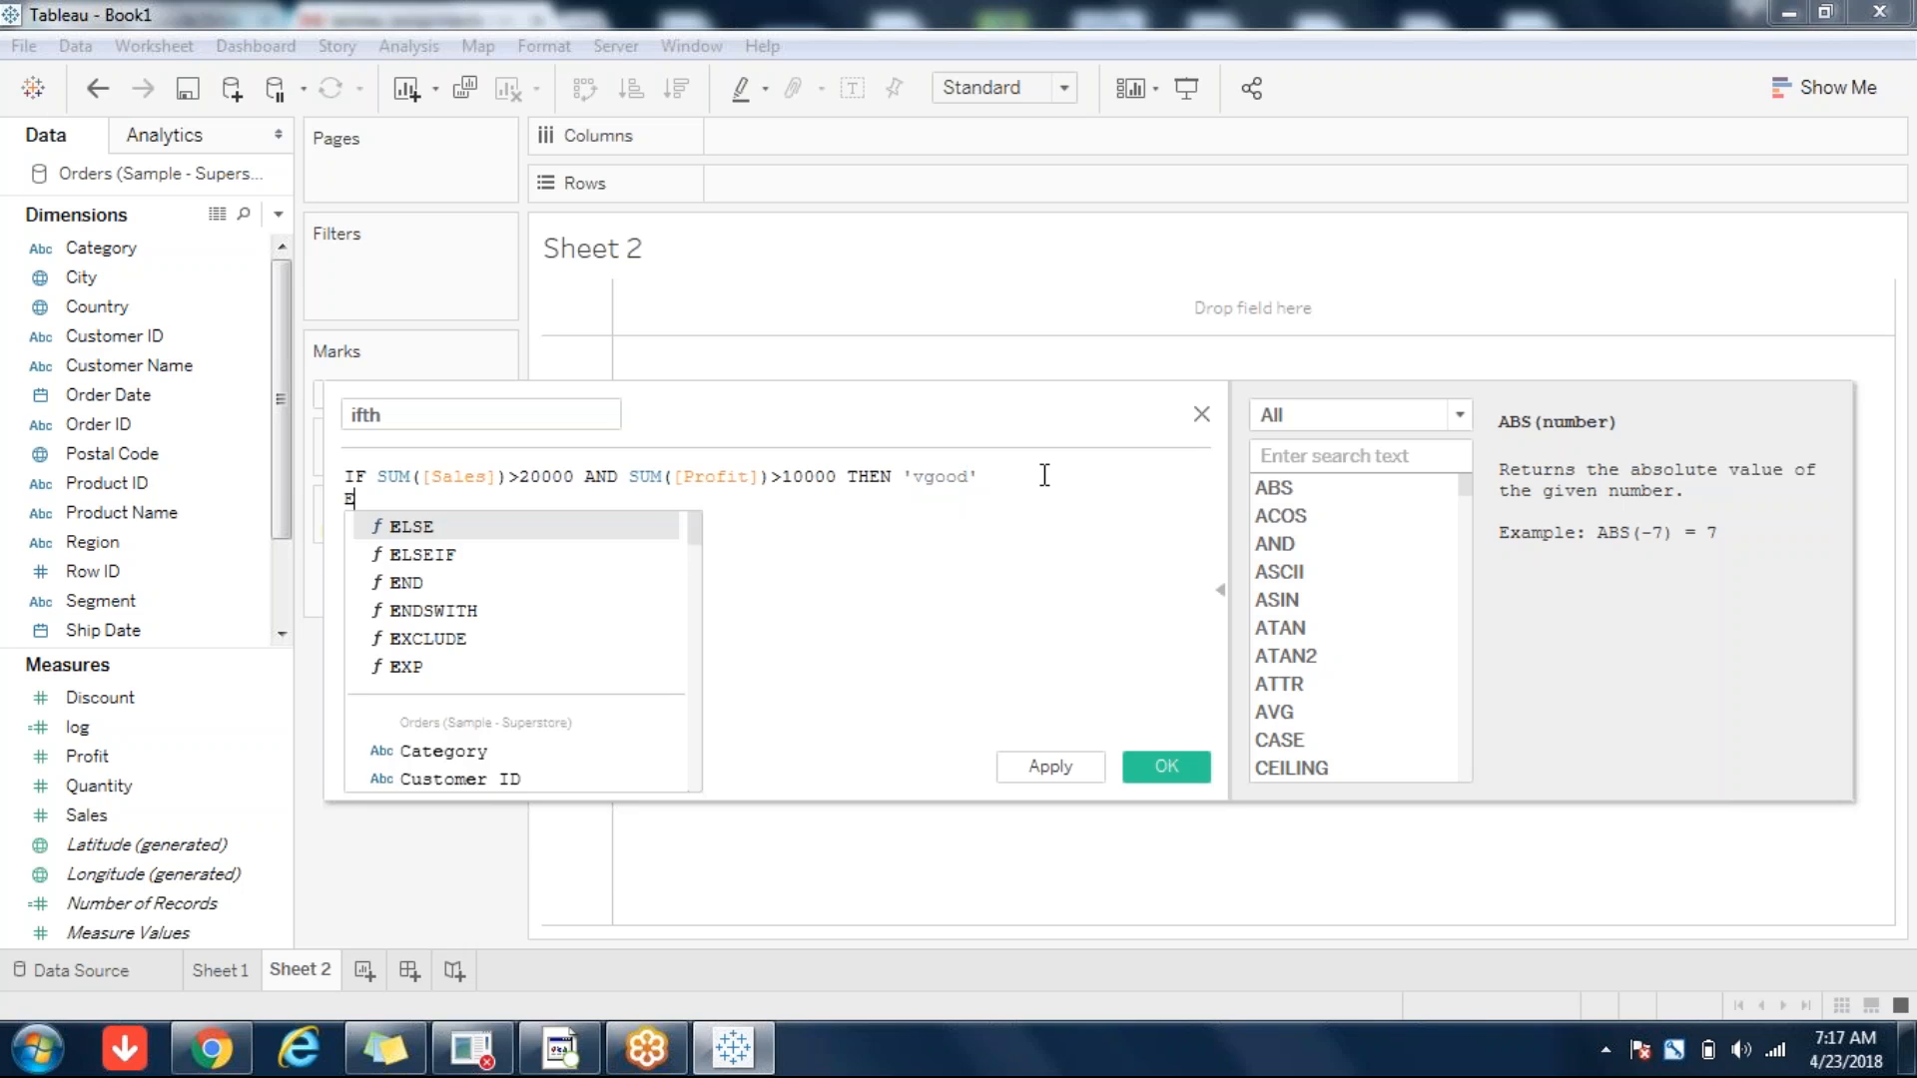
pyautogui.write('LSEIF')
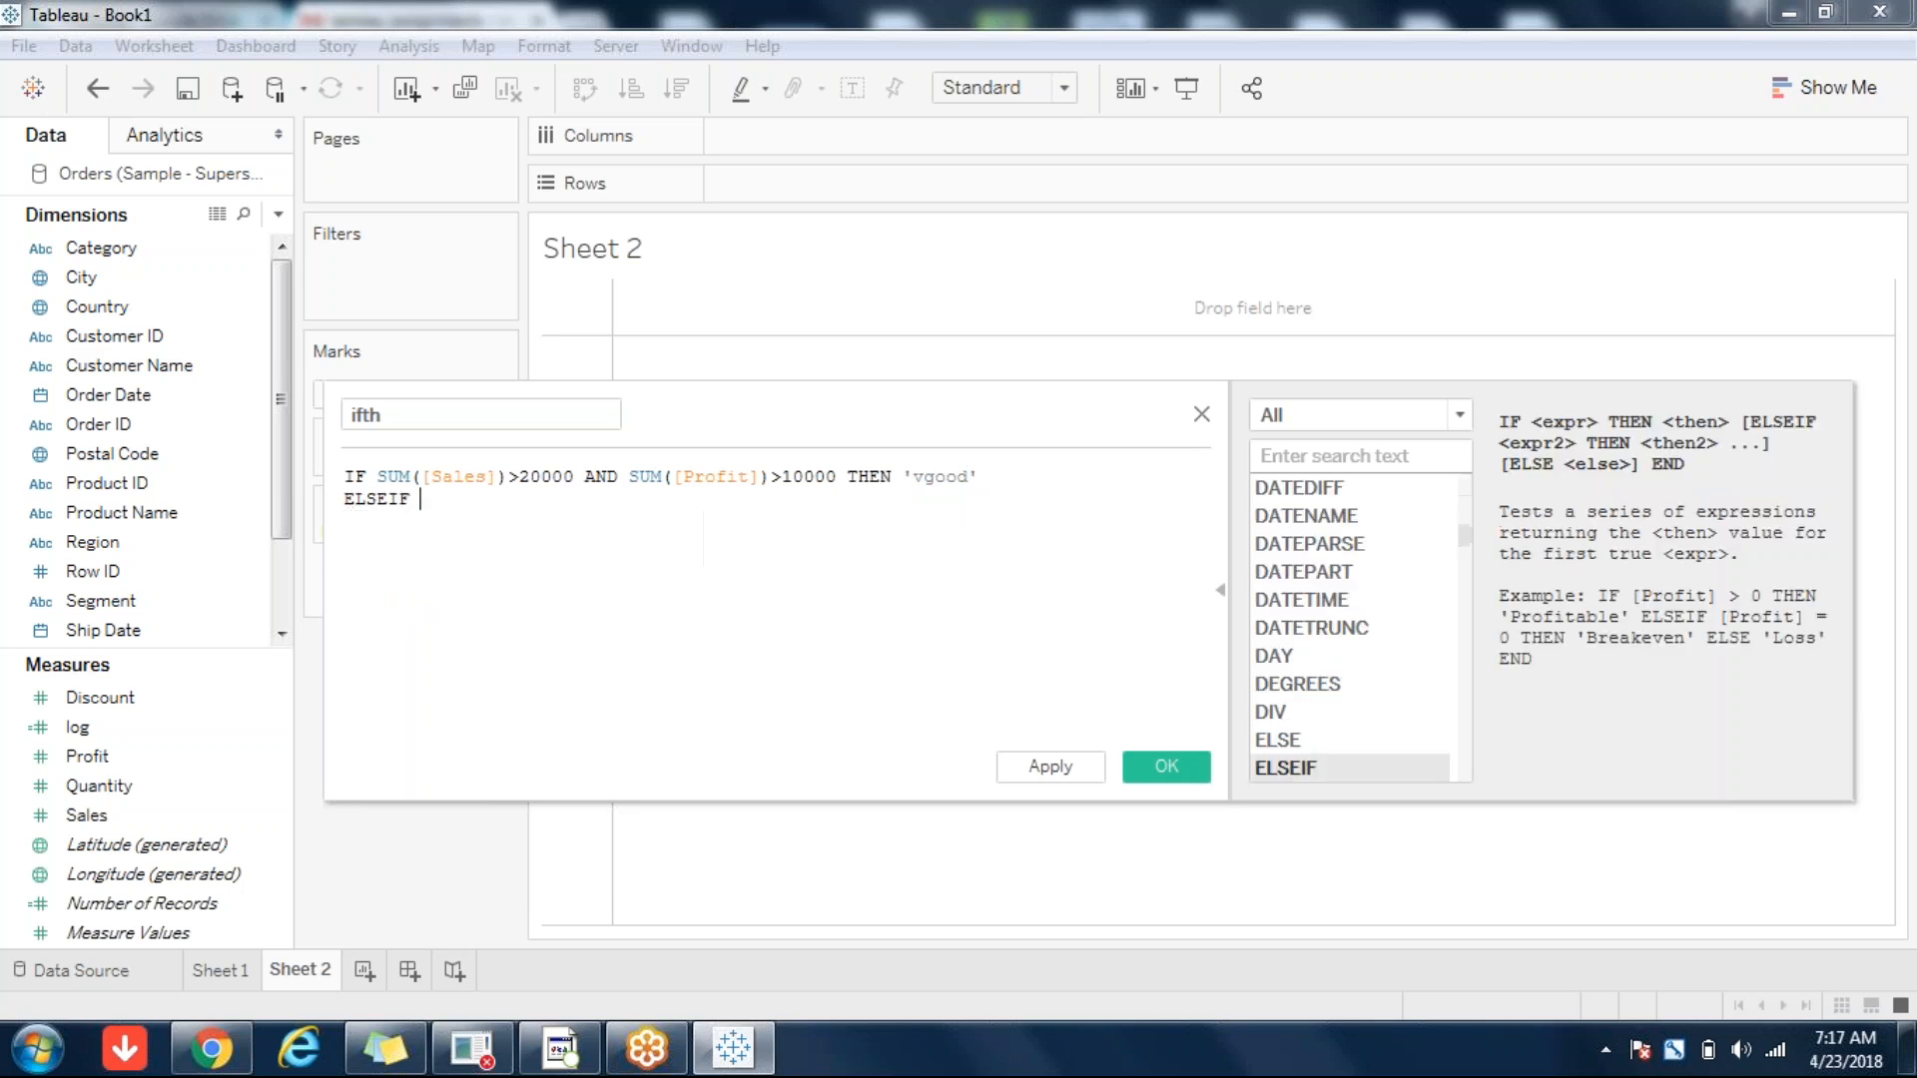
pyautogui.moveTo(379, 477); pyautogui.dragTo(982, 474)
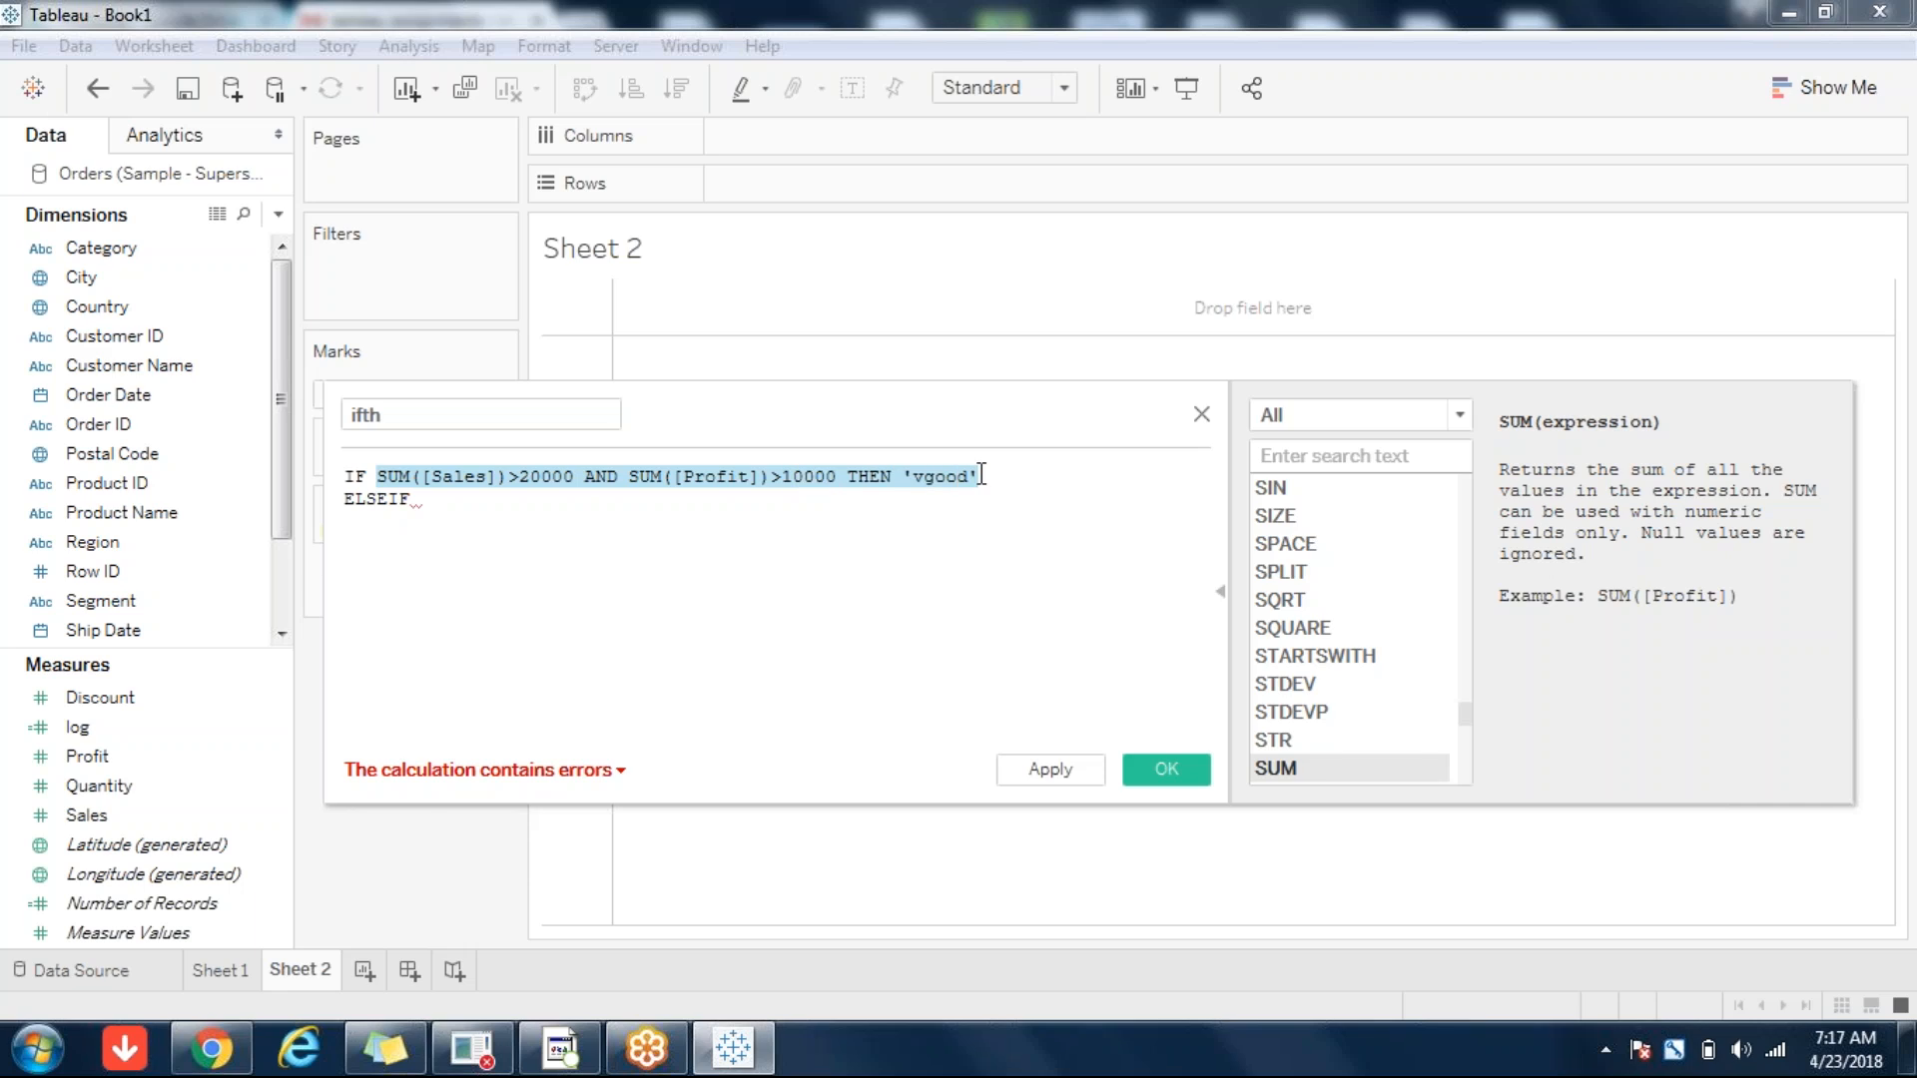
pyautogui.hotkey('ctrl', 'c')
pyautogui.click(484, 518)
pyautogui.hotkey('ctrl', 'v')
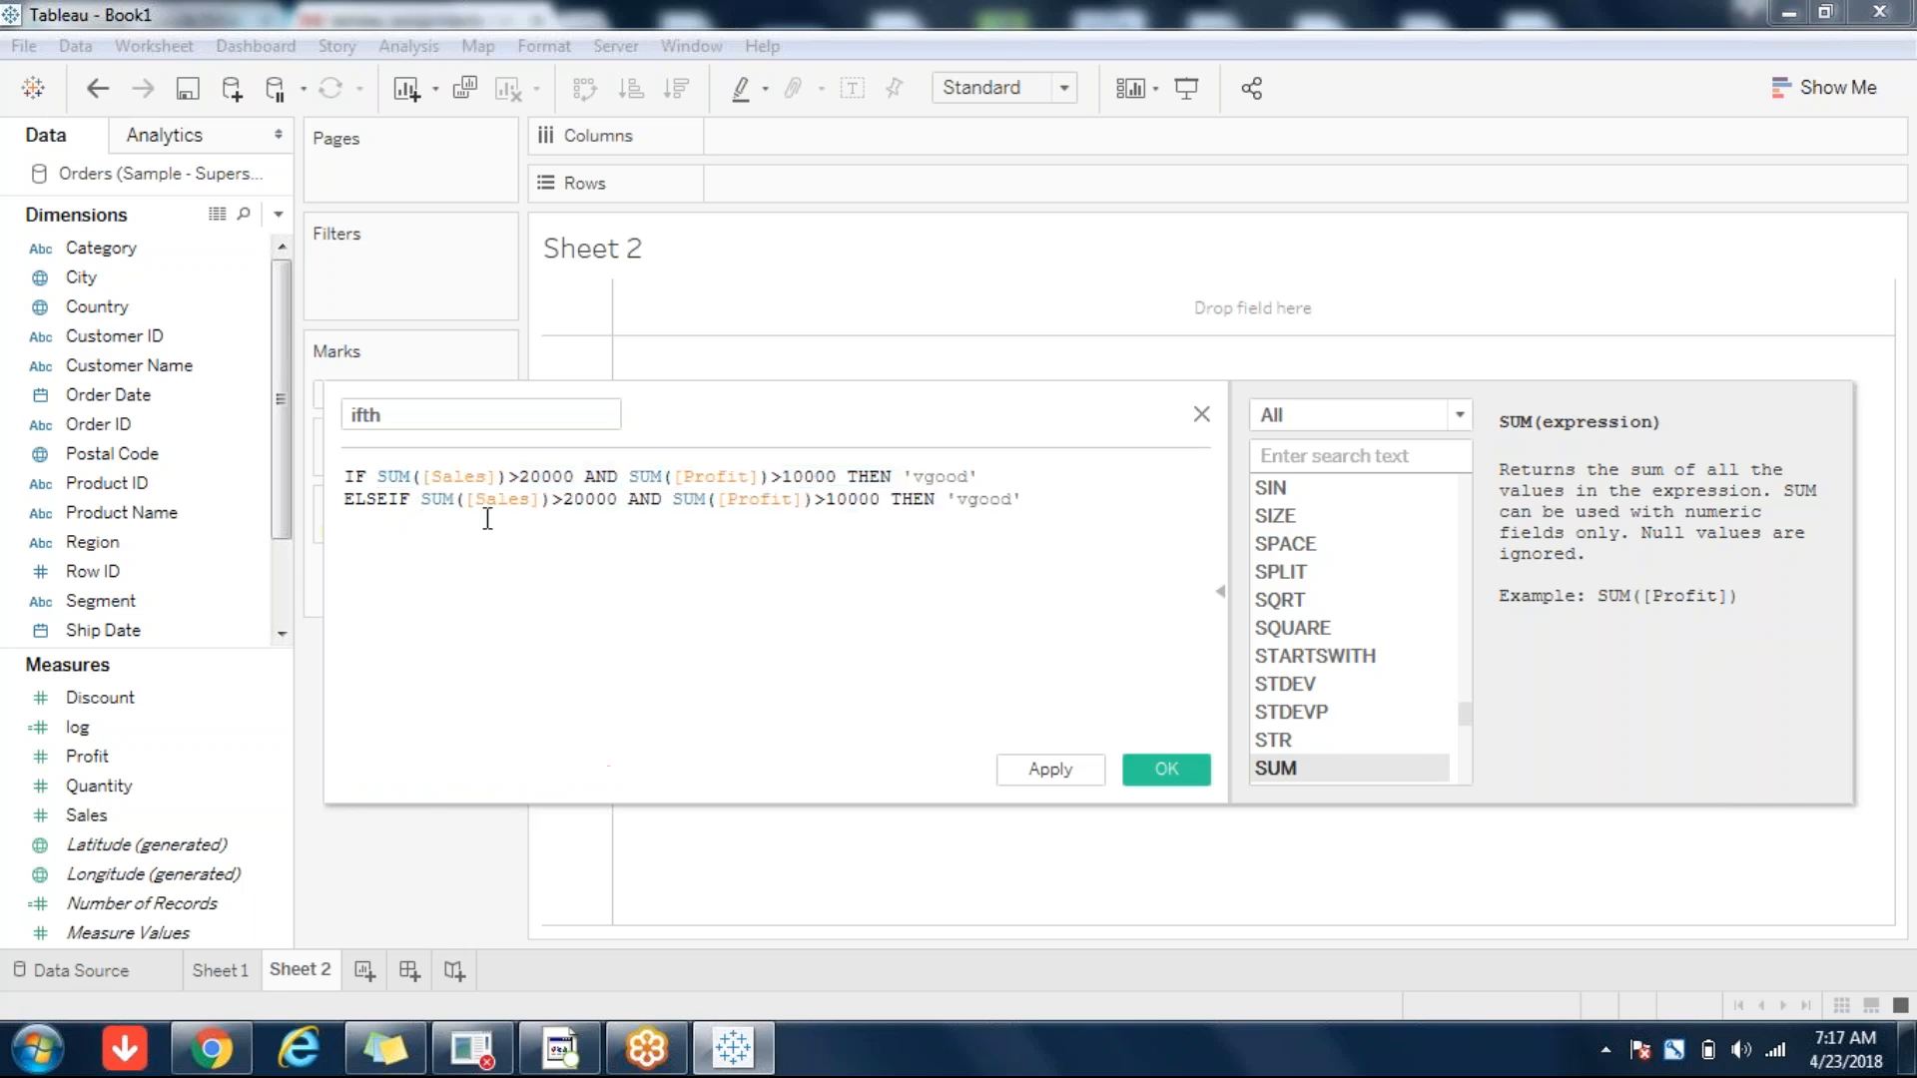
# - Change the ELSEIF branch to sales above 10000, profit above 5000 and the result 'good'
pyautogui.click(582, 501)
pyautogui.press('BackSpace')
pyautogui.write('1')
pyautogui.click(846, 501)
pyautogui.press('BackSpace')
pyautogui.press('BackSpace')
pyautogui.write('5')
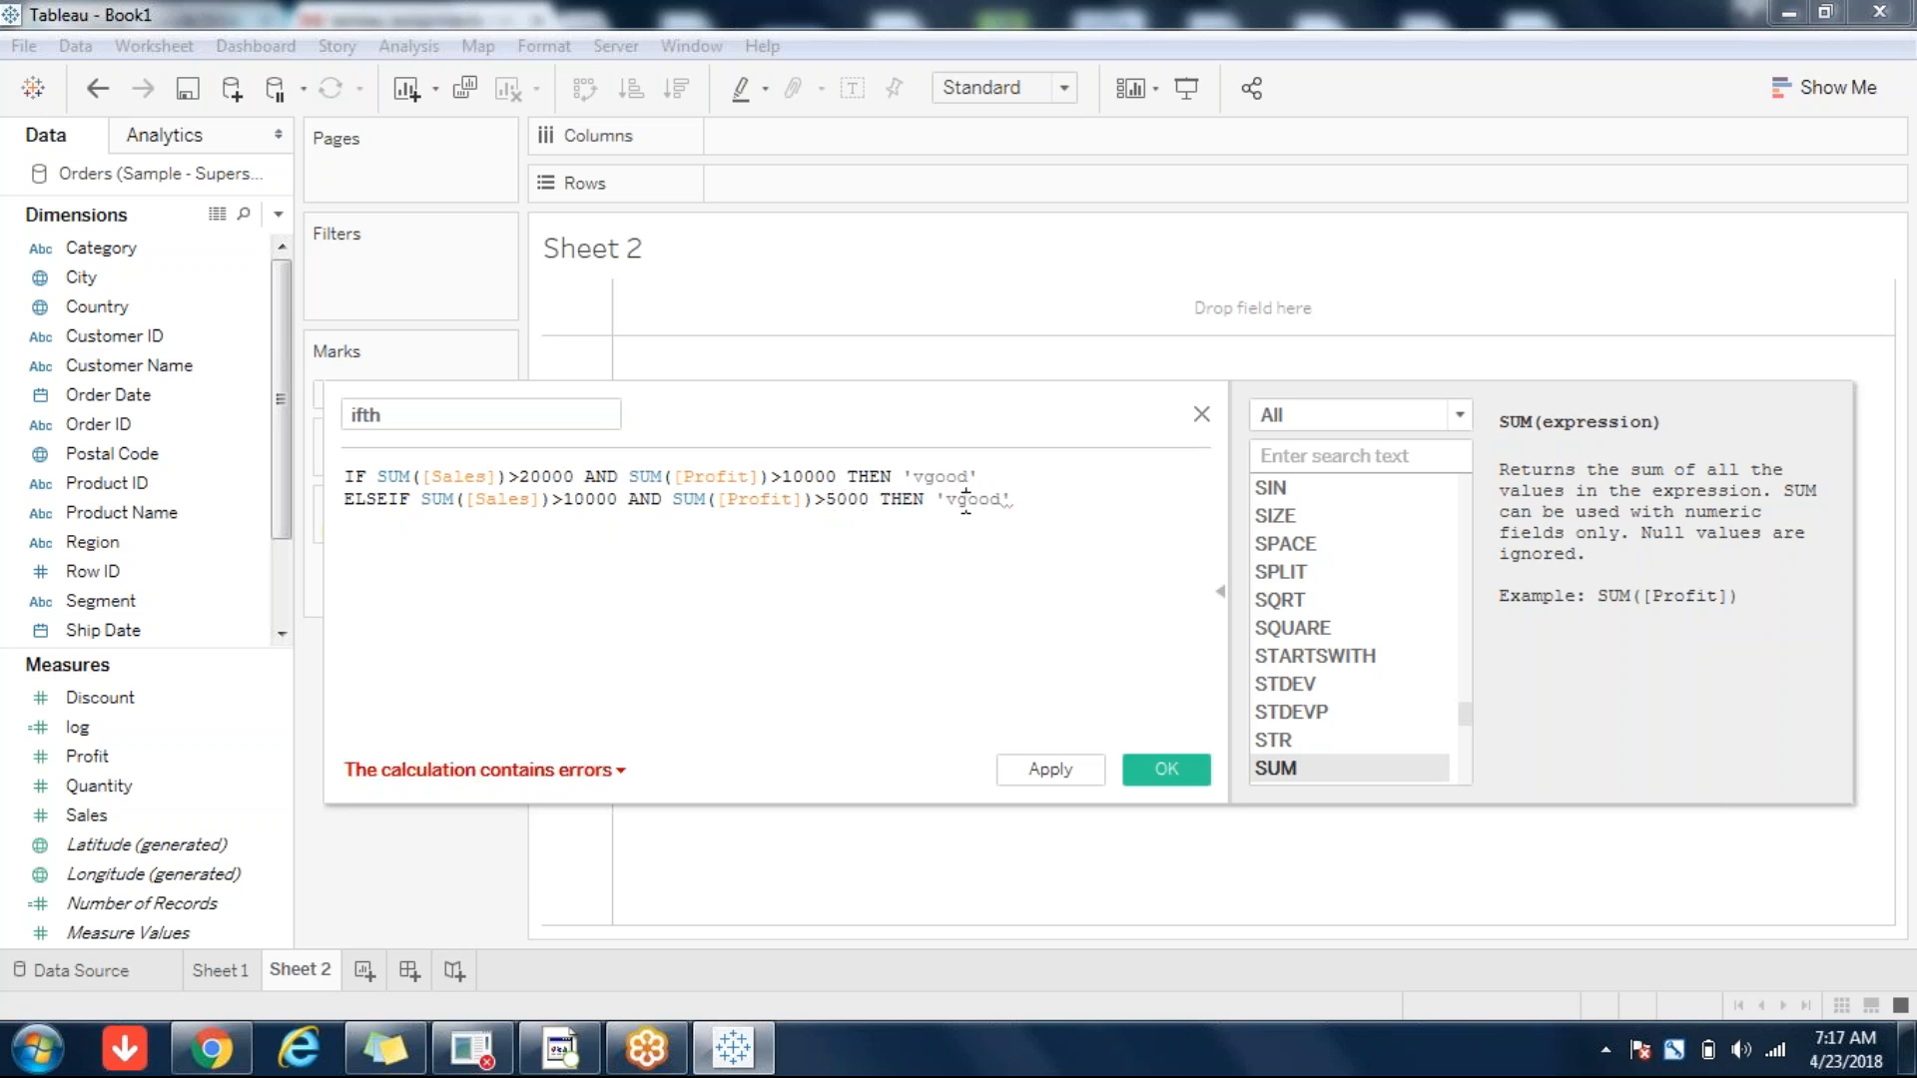
pyautogui.click(965, 504)
pyautogui.press('BackSpace')
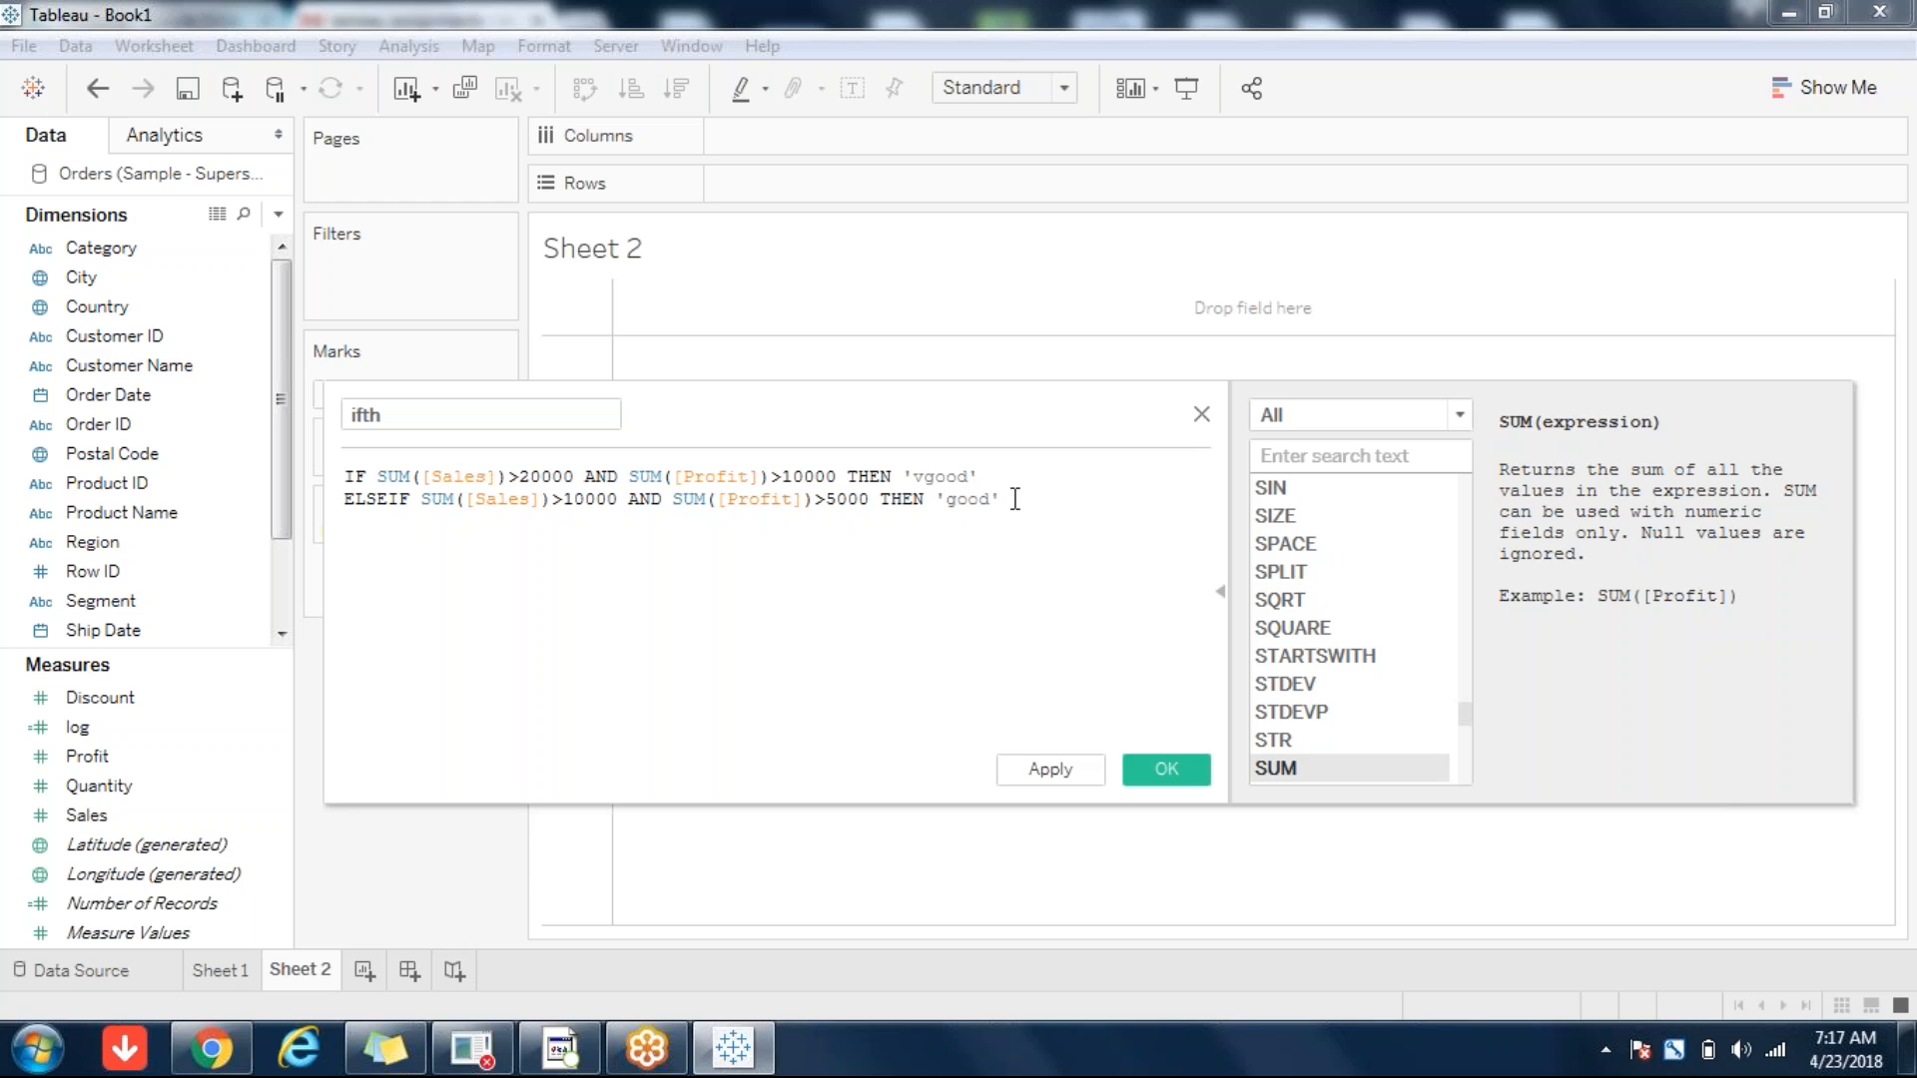
# - Duplicate the whole ELSEIF line with the 'good' result onto a new third line of the formula
pyautogui.moveTo(1010, 499); pyautogui.dragTo(344, 499)
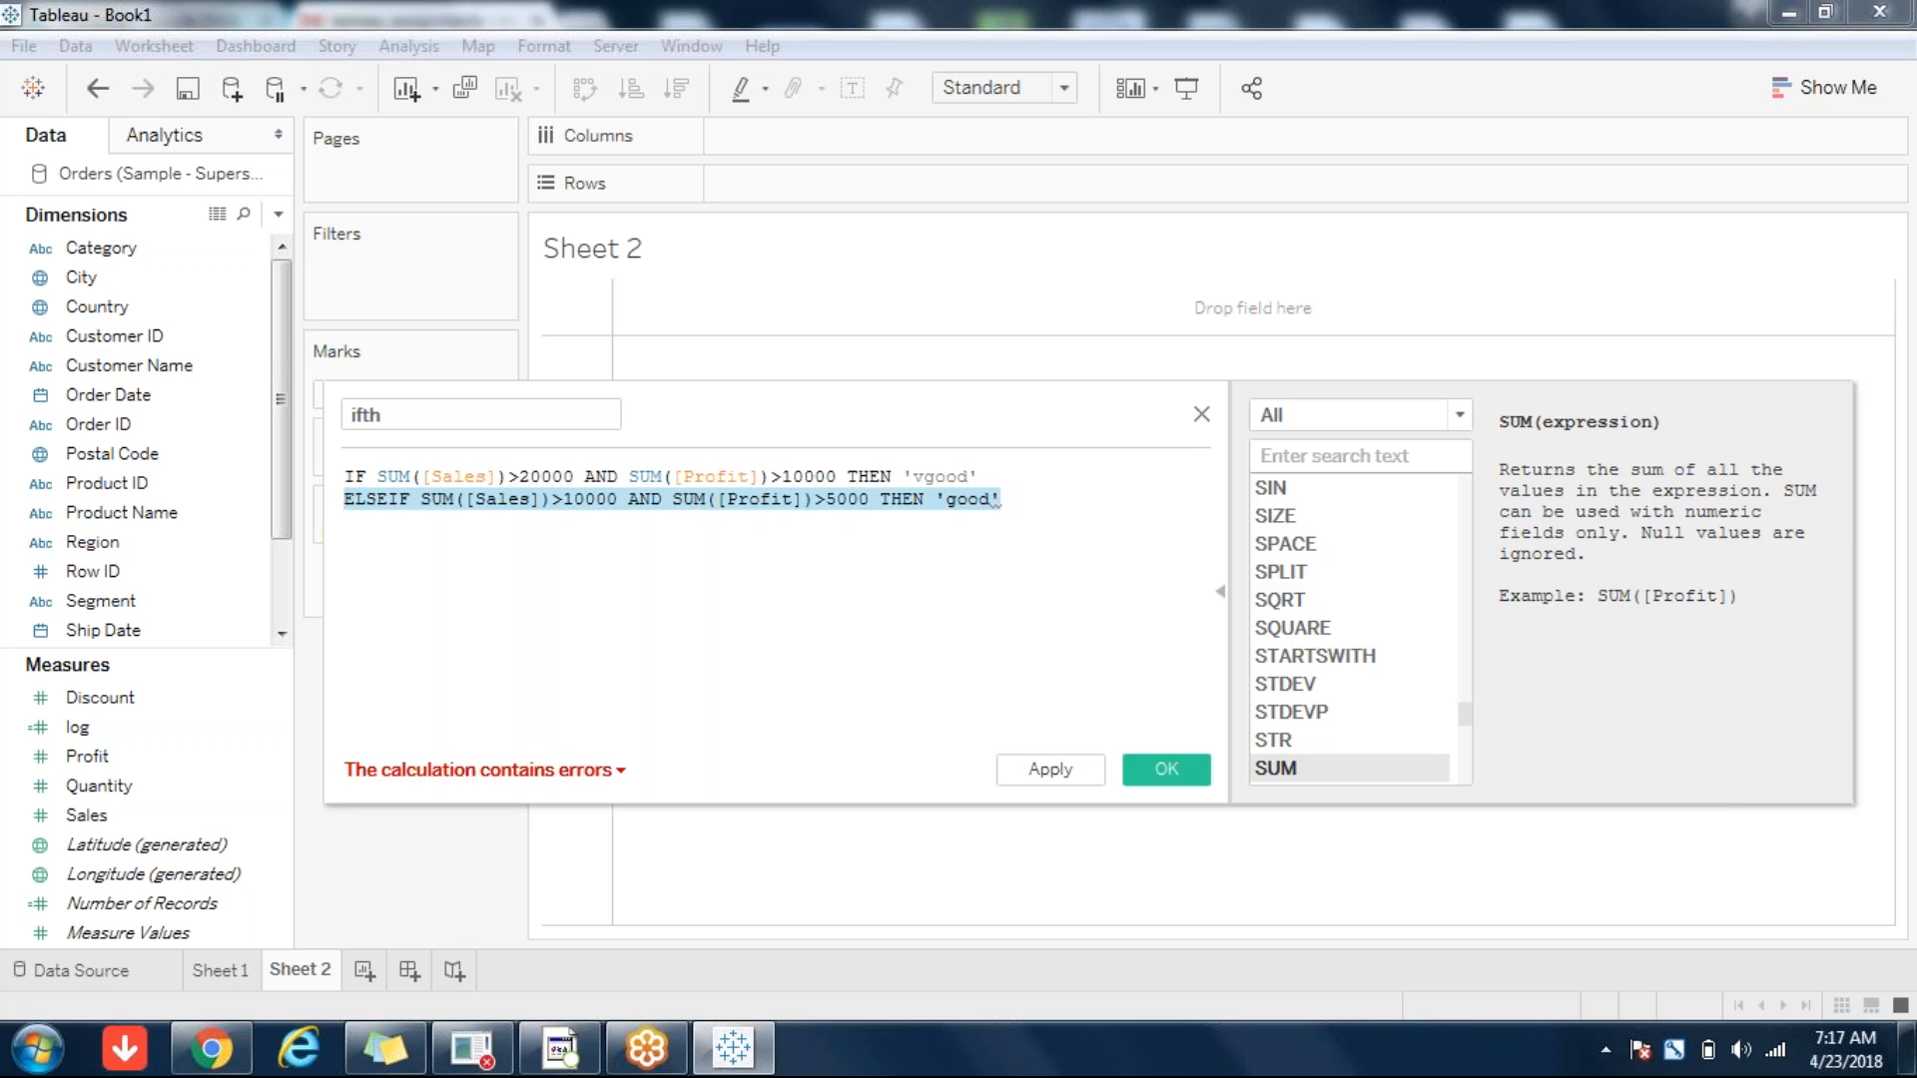
pyautogui.click(1064, 496)
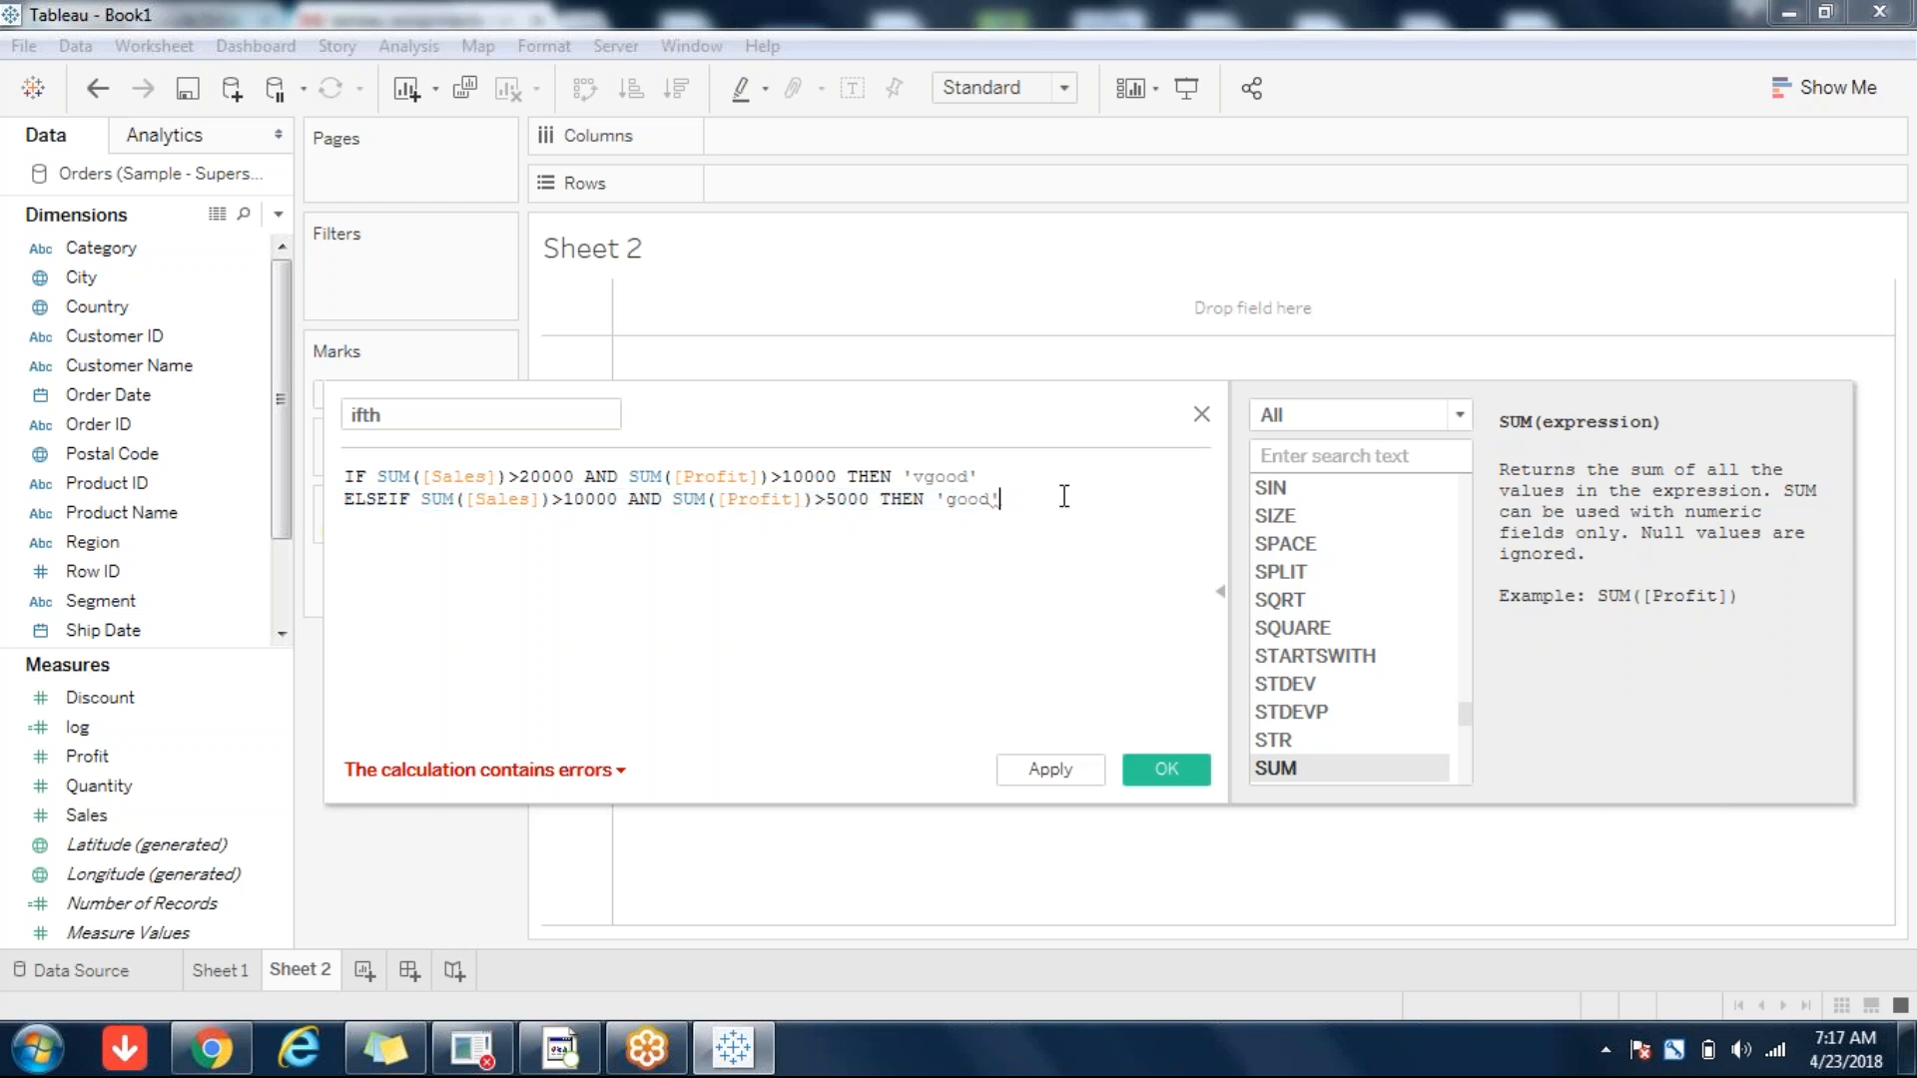
pyautogui.press('Return')
pyautogui.hotkey('ctrl', 'v')
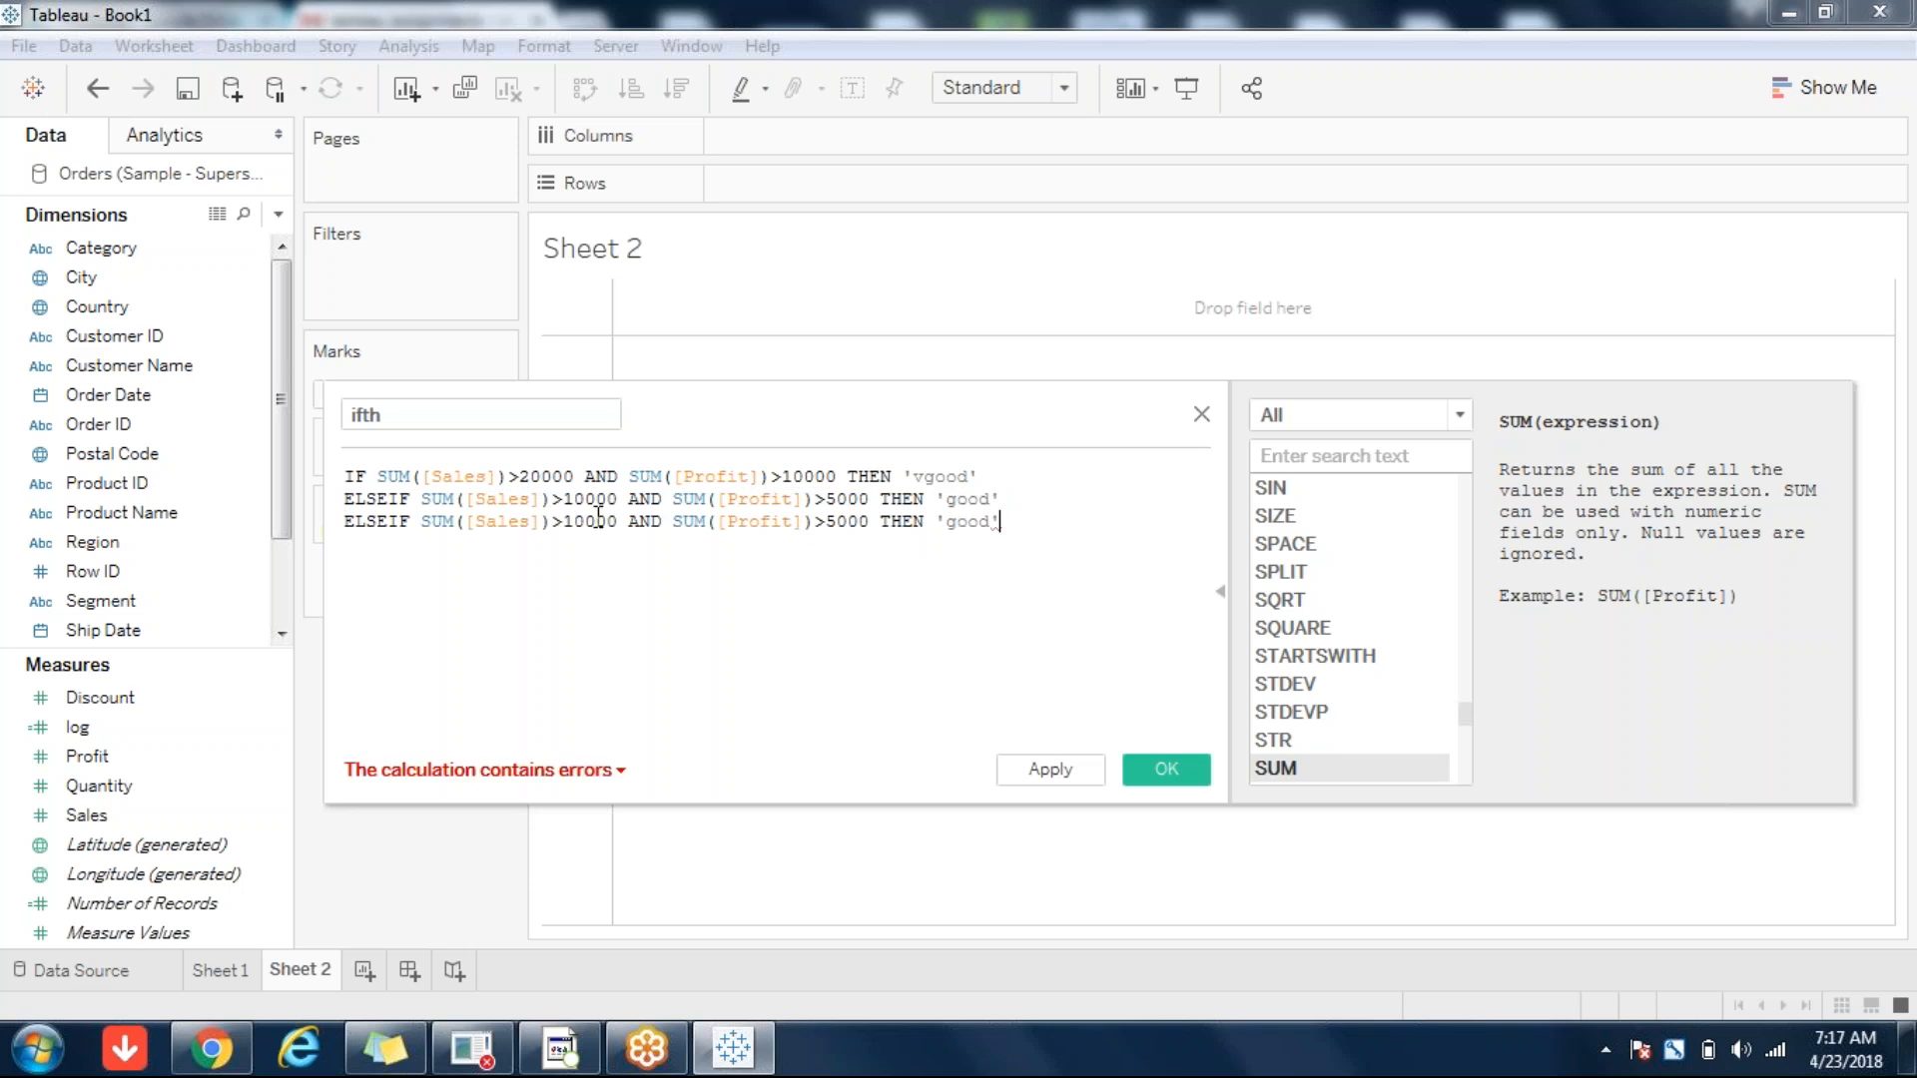
# - Change the third line's comparisons to sales <10000 and profit <5000, and its result to 'Poor'
pyautogui.click(560, 522)
pyautogui.press('BackSpace')
pyautogui.write('<')
pyautogui.click(826, 523)
pyautogui.press('BackSpace')
pyautogui.write('<')
pyautogui.doubleClick(965, 520)
pyautogui.write('b')
pyautogui.write('oor')
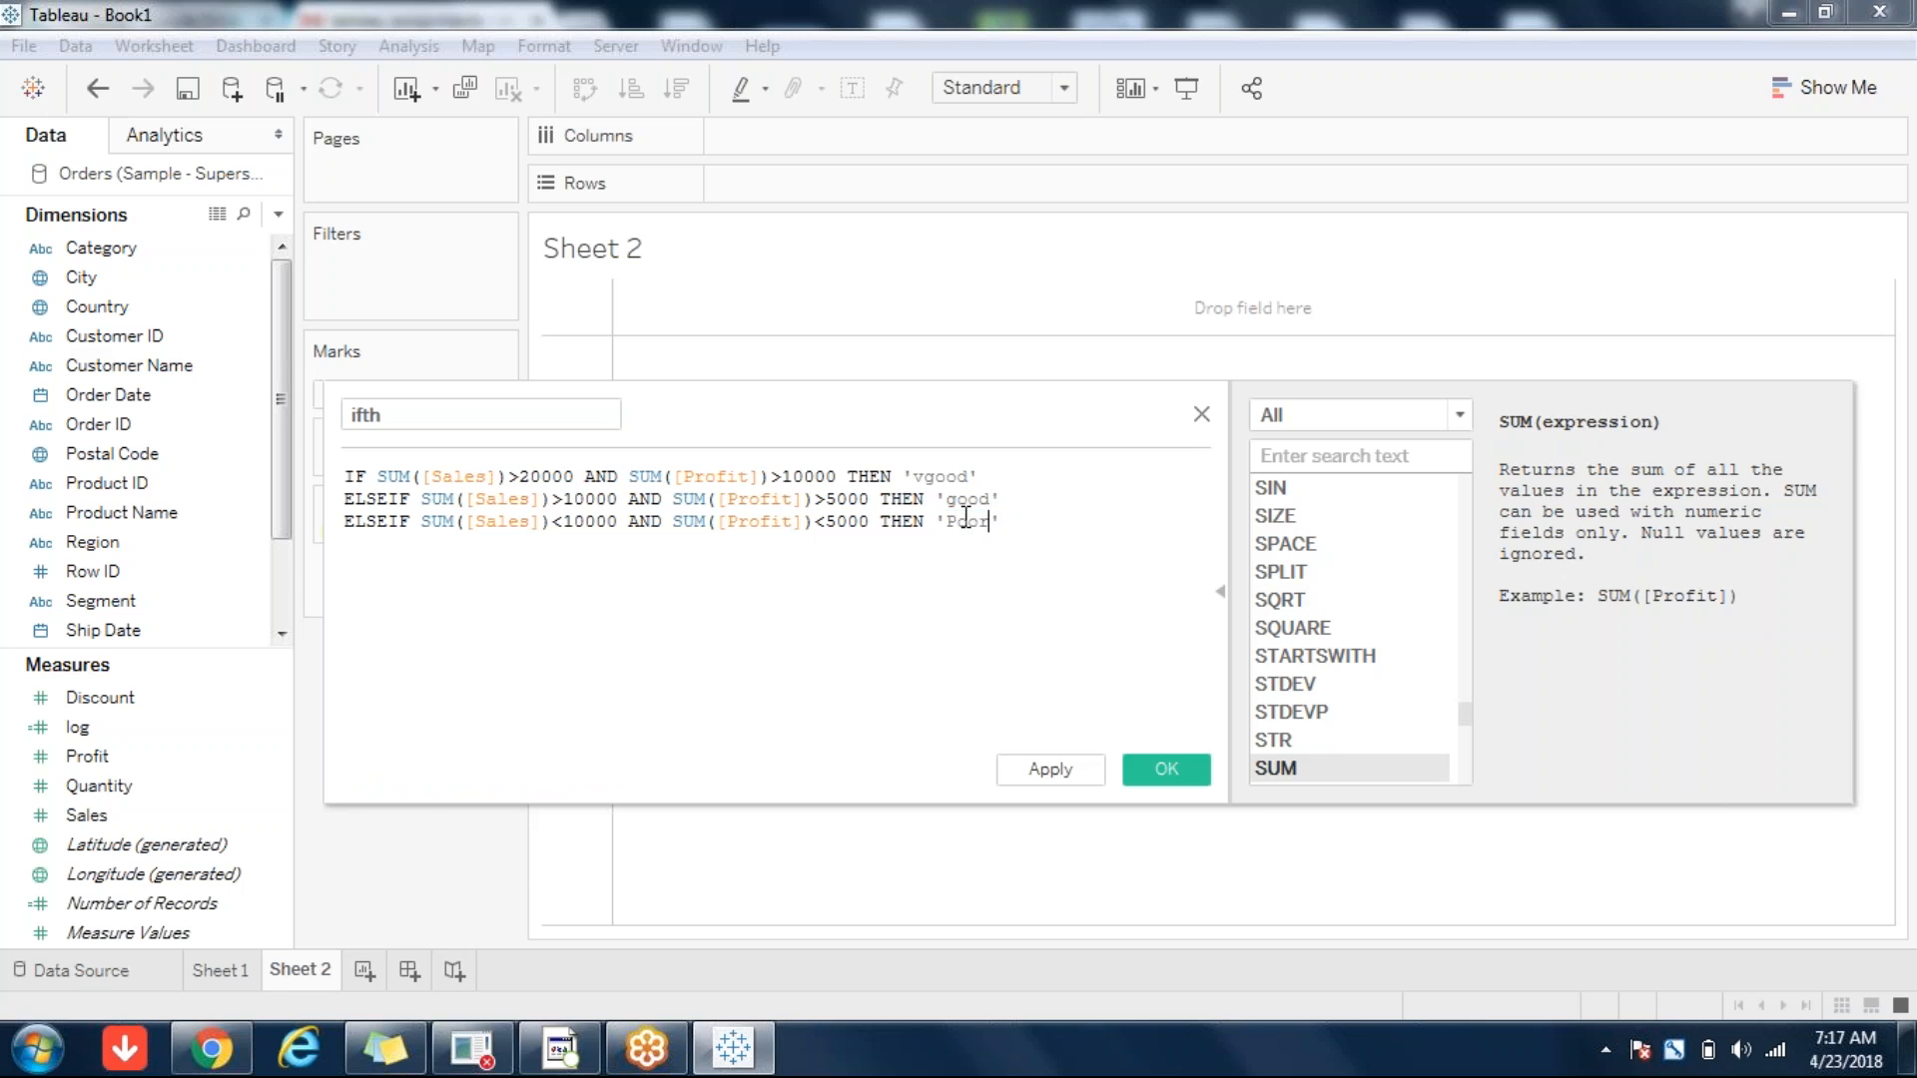
# - Close the formula with a final line reading ELSE 'Avg' END
pyautogui.press('End')
pyautogui.press('Return')
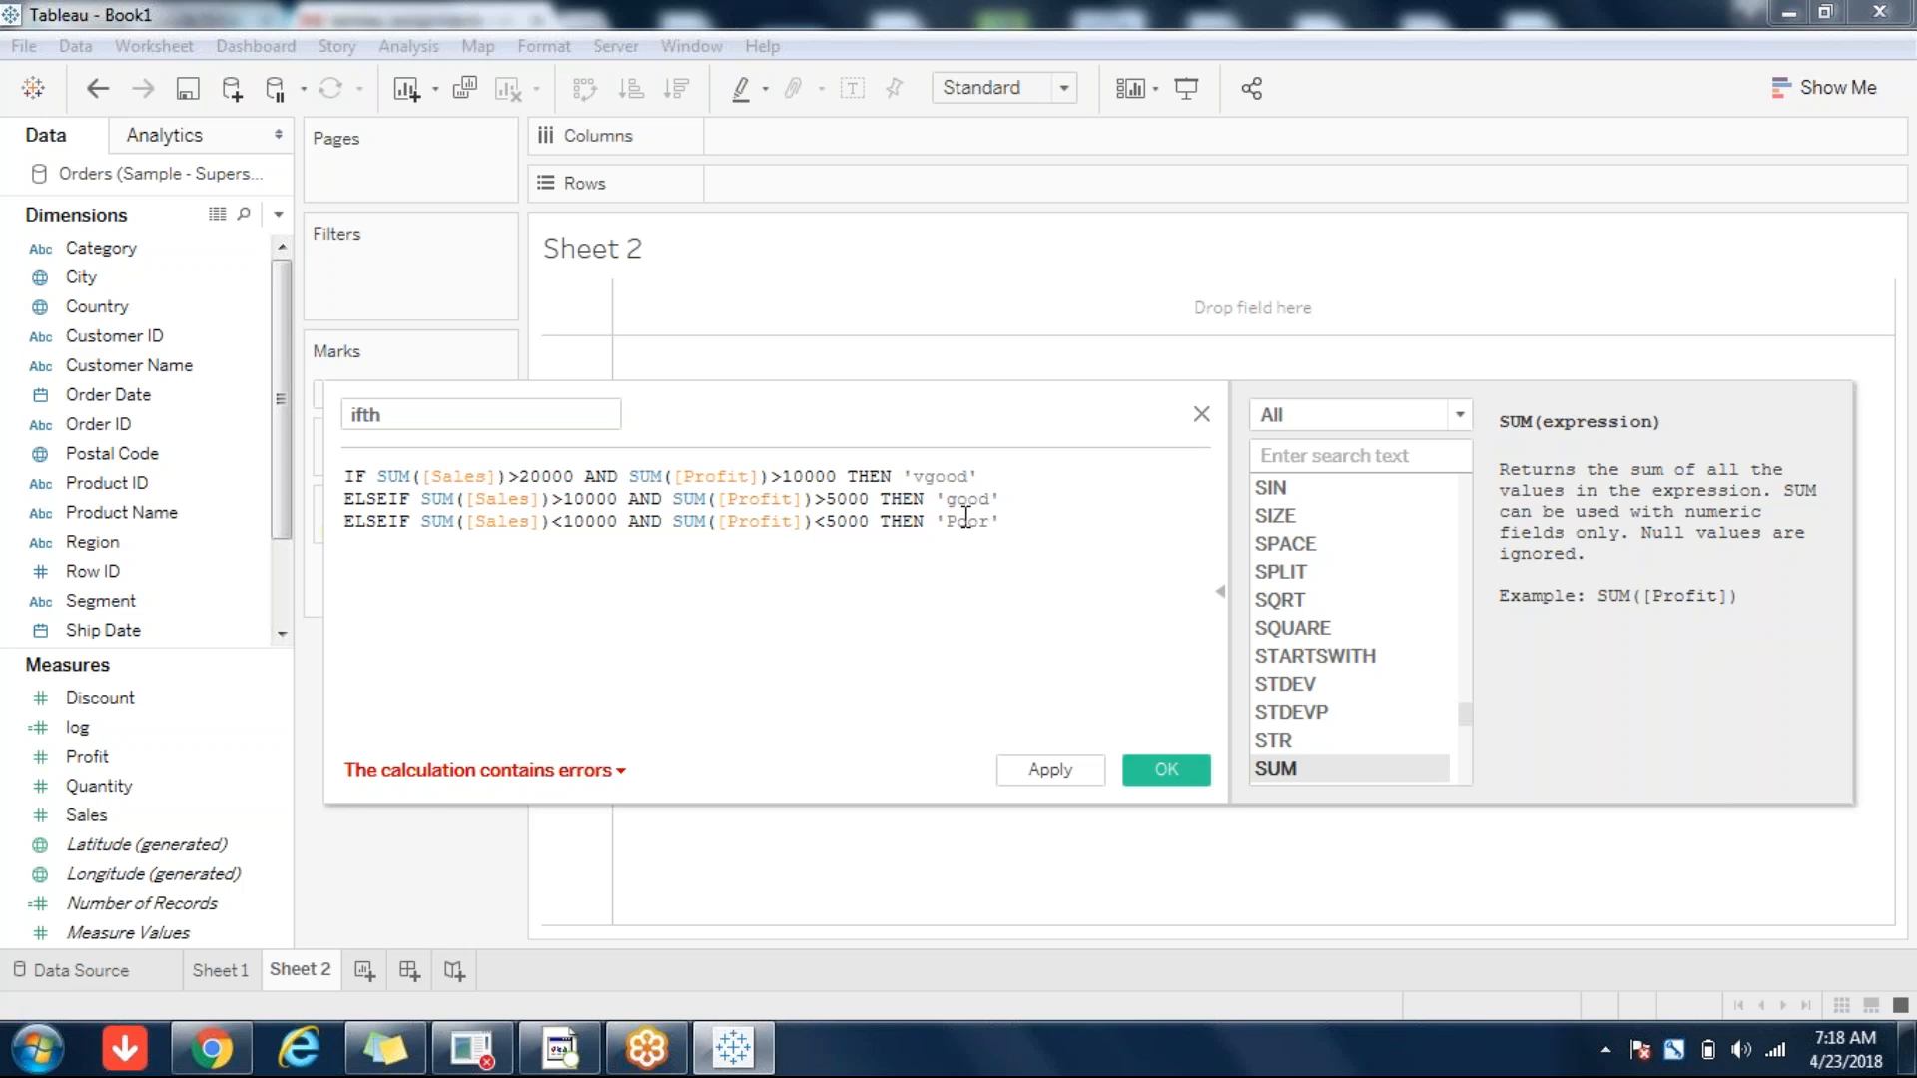
pyautogui.write("ELSE '")
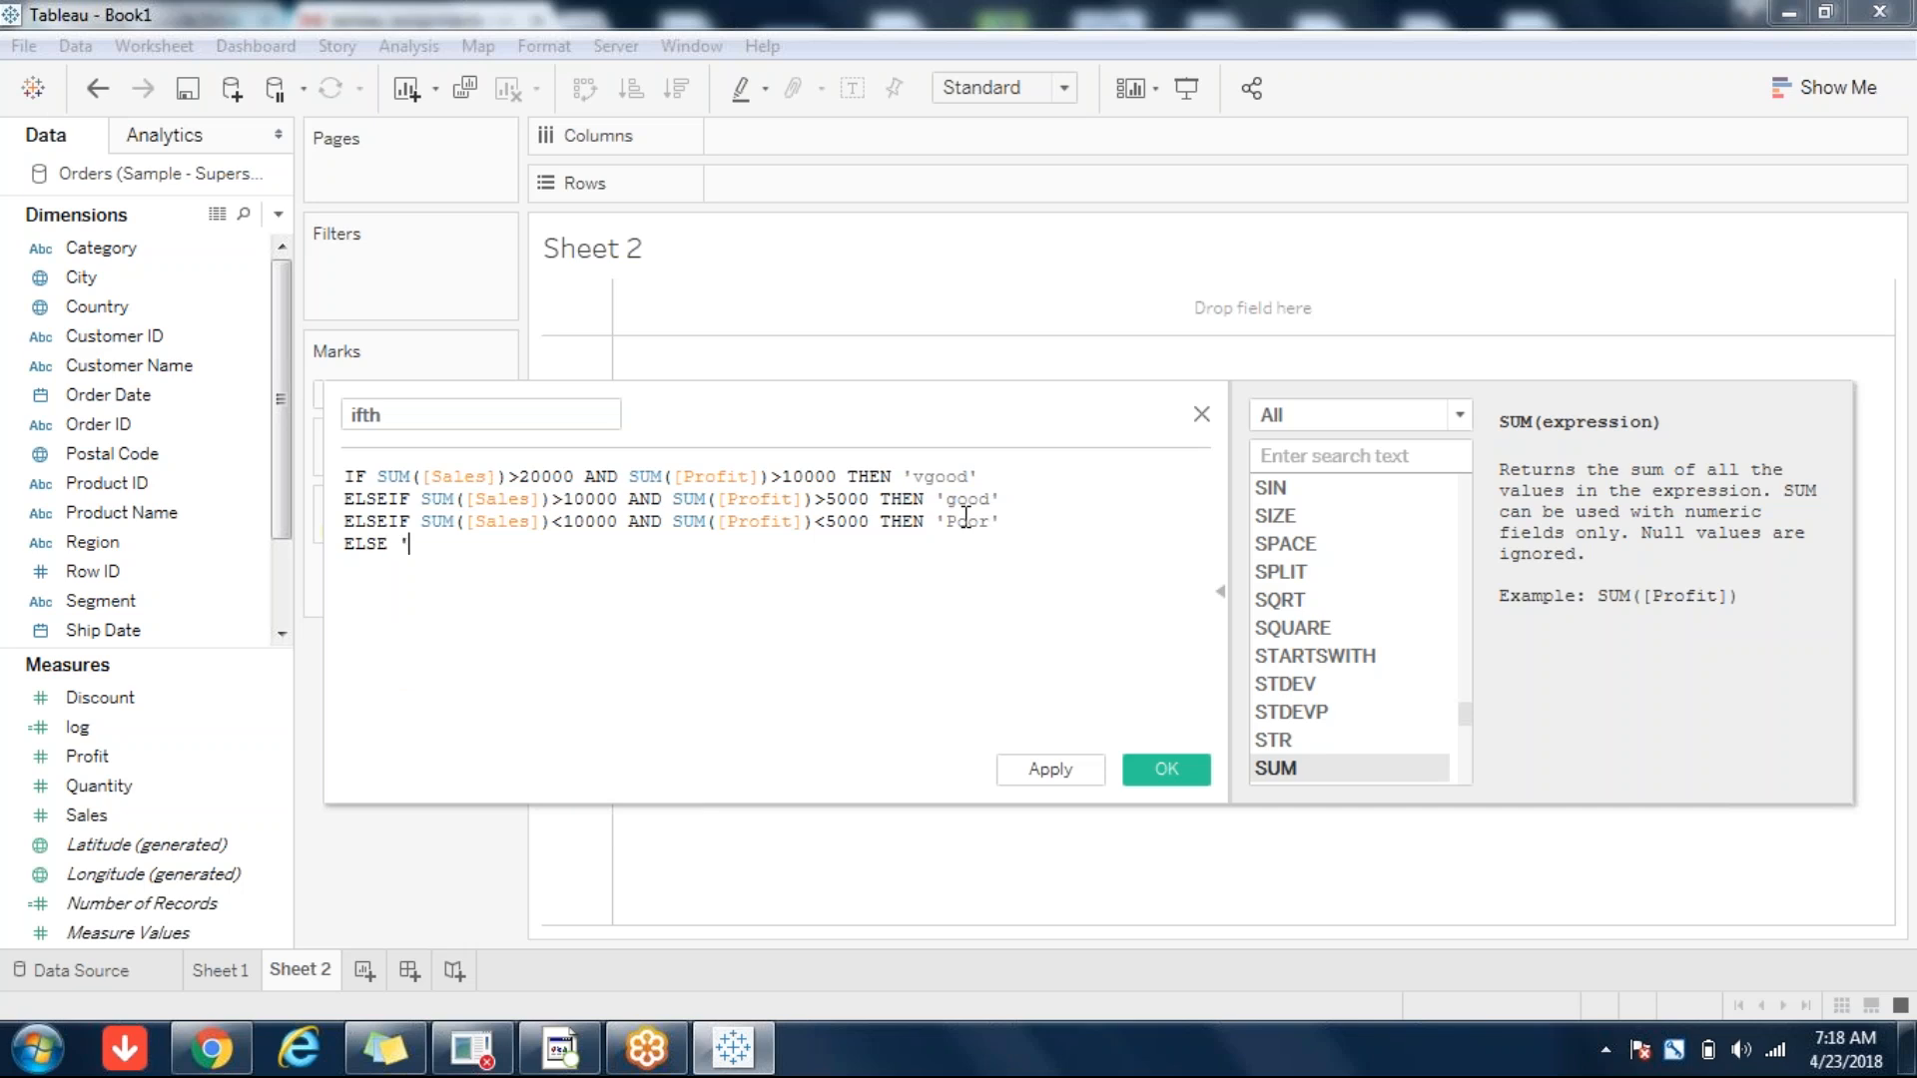
pyautogui.write("Avg' EN")
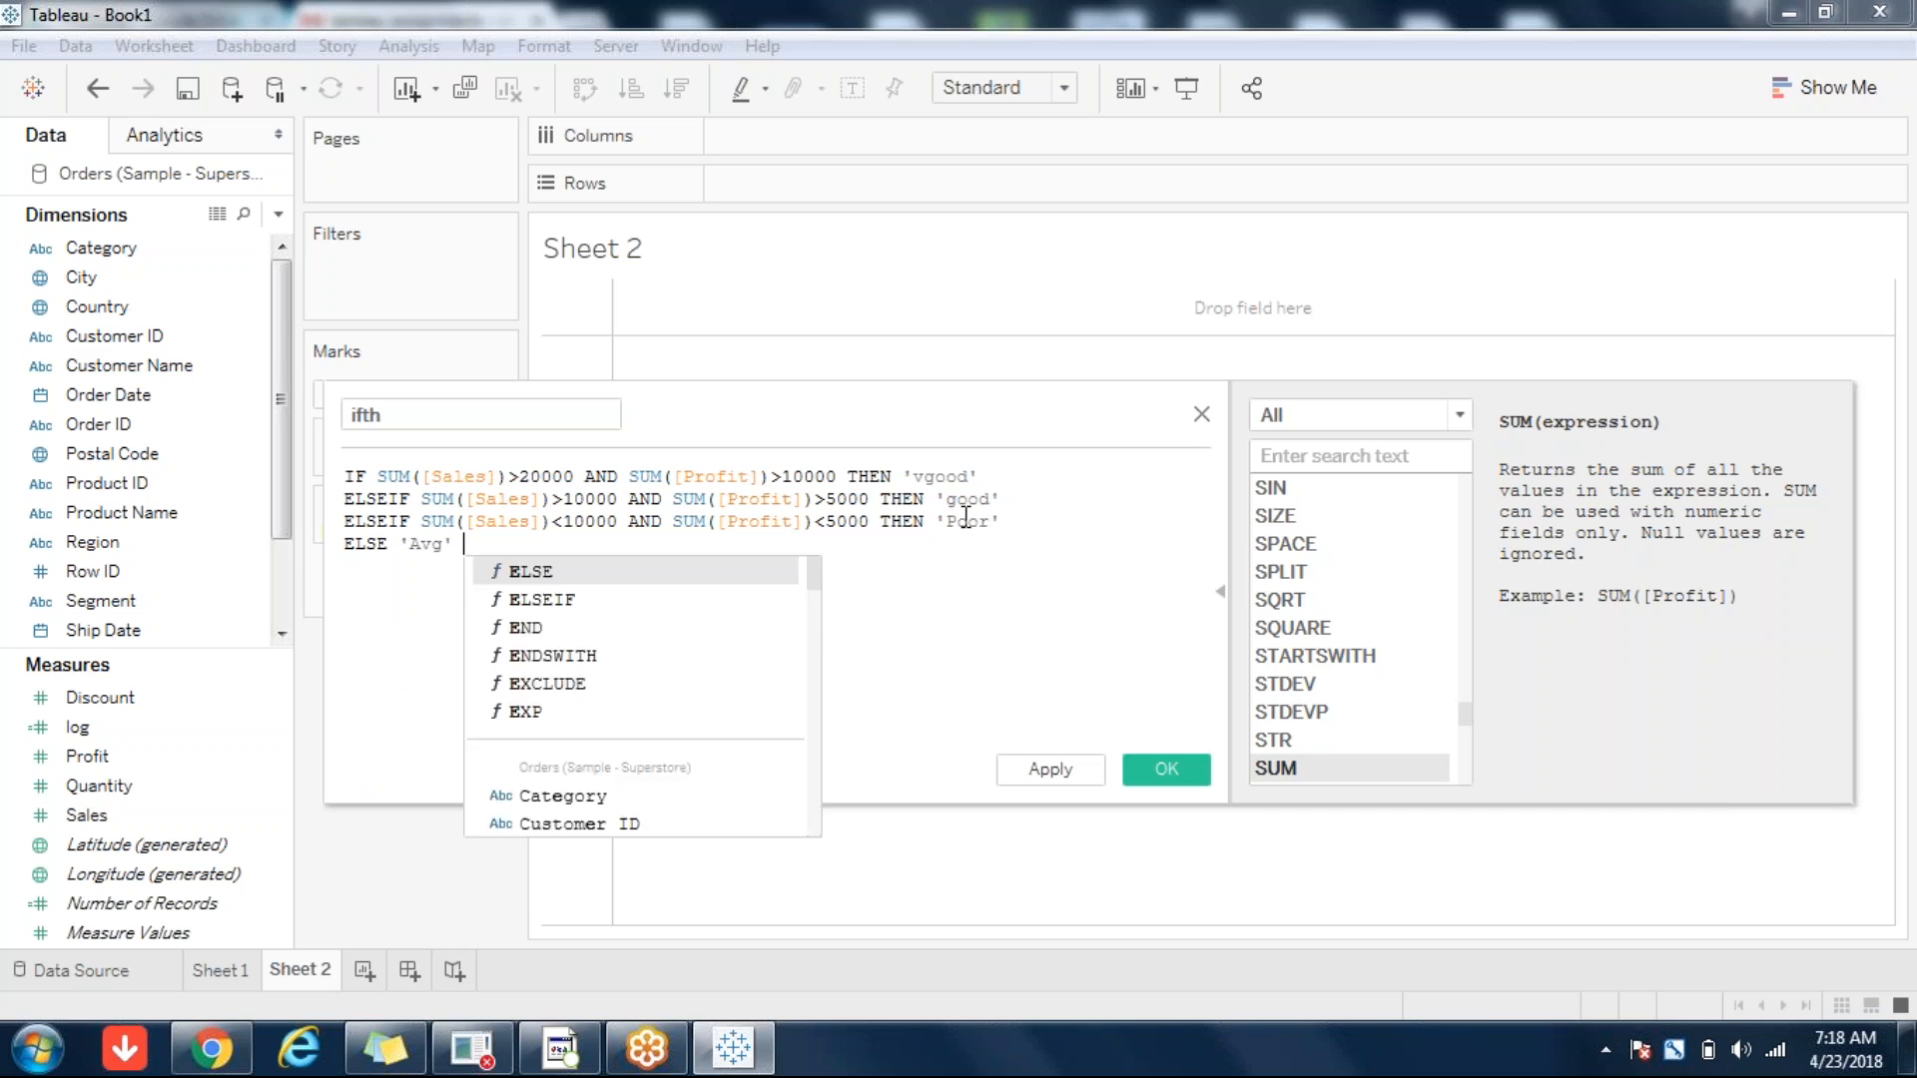
pyautogui.write('D')
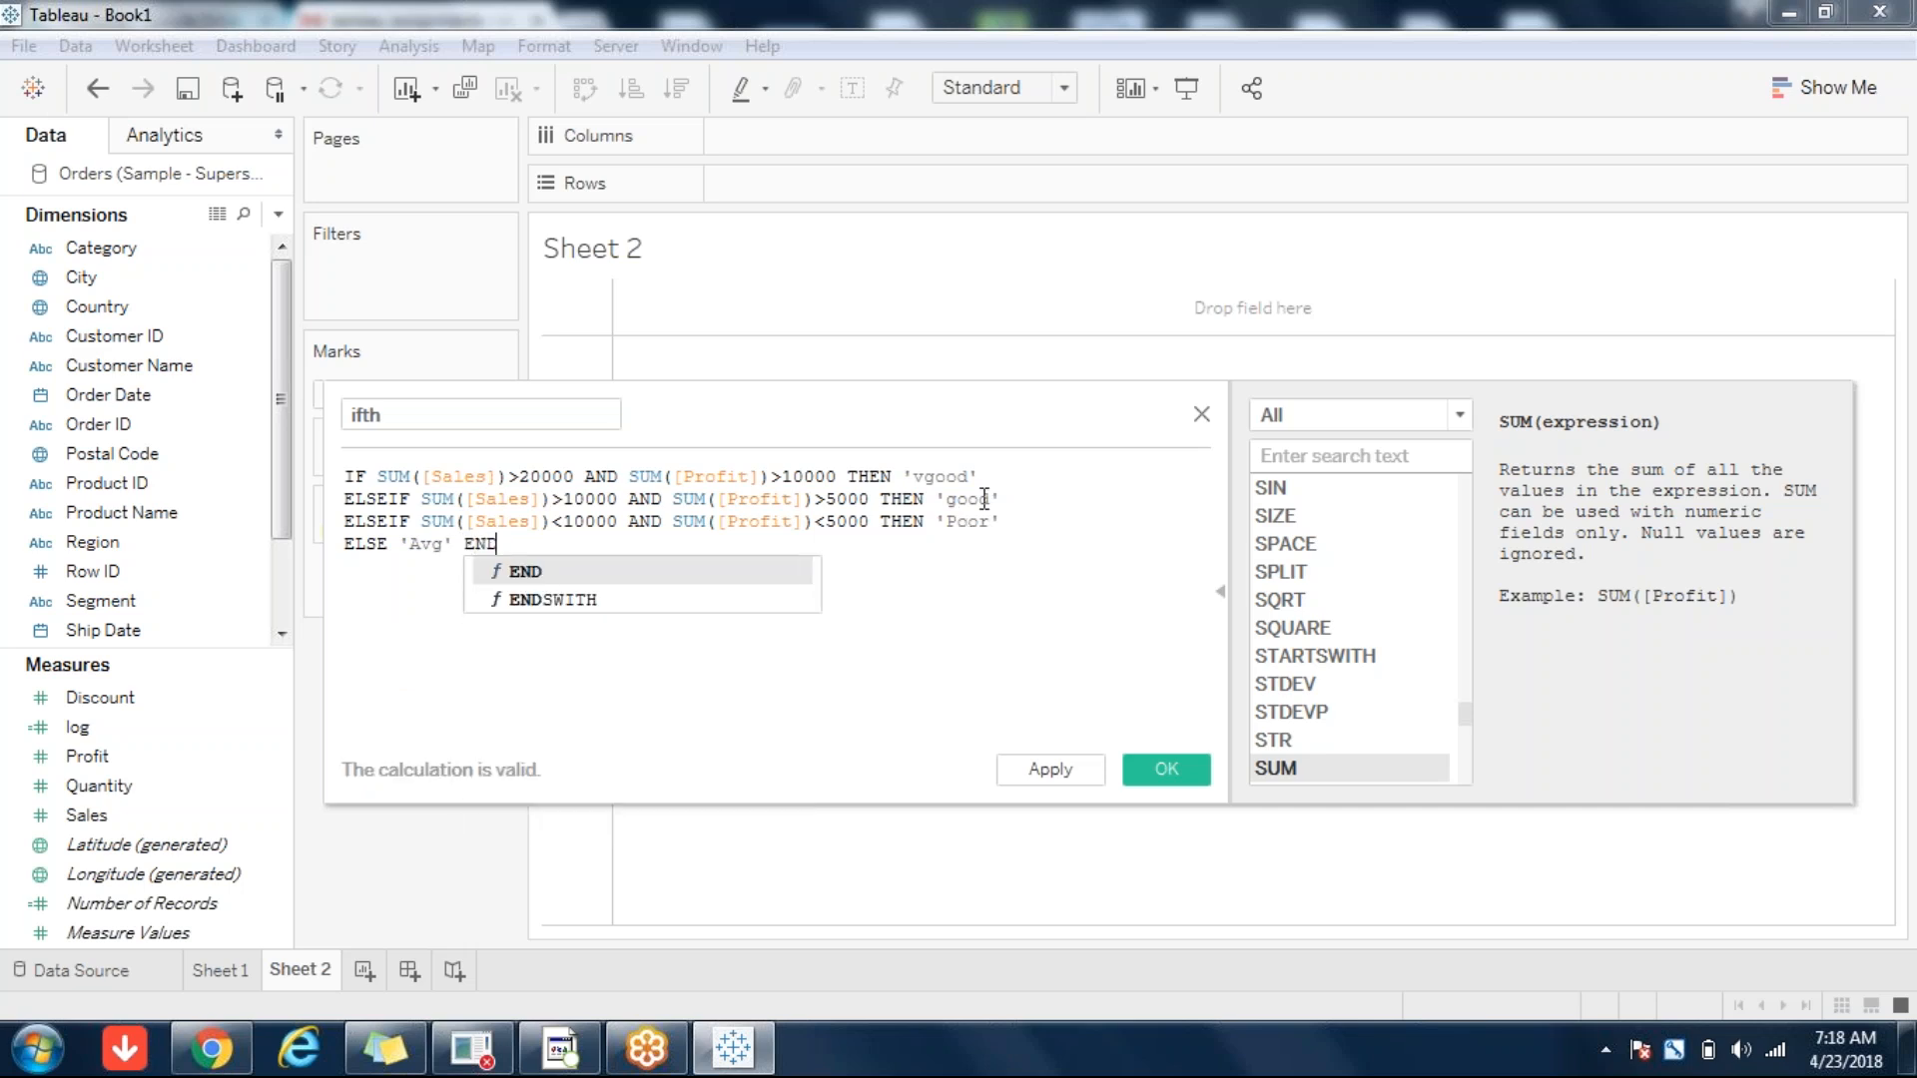
pyautogui.press('Return')
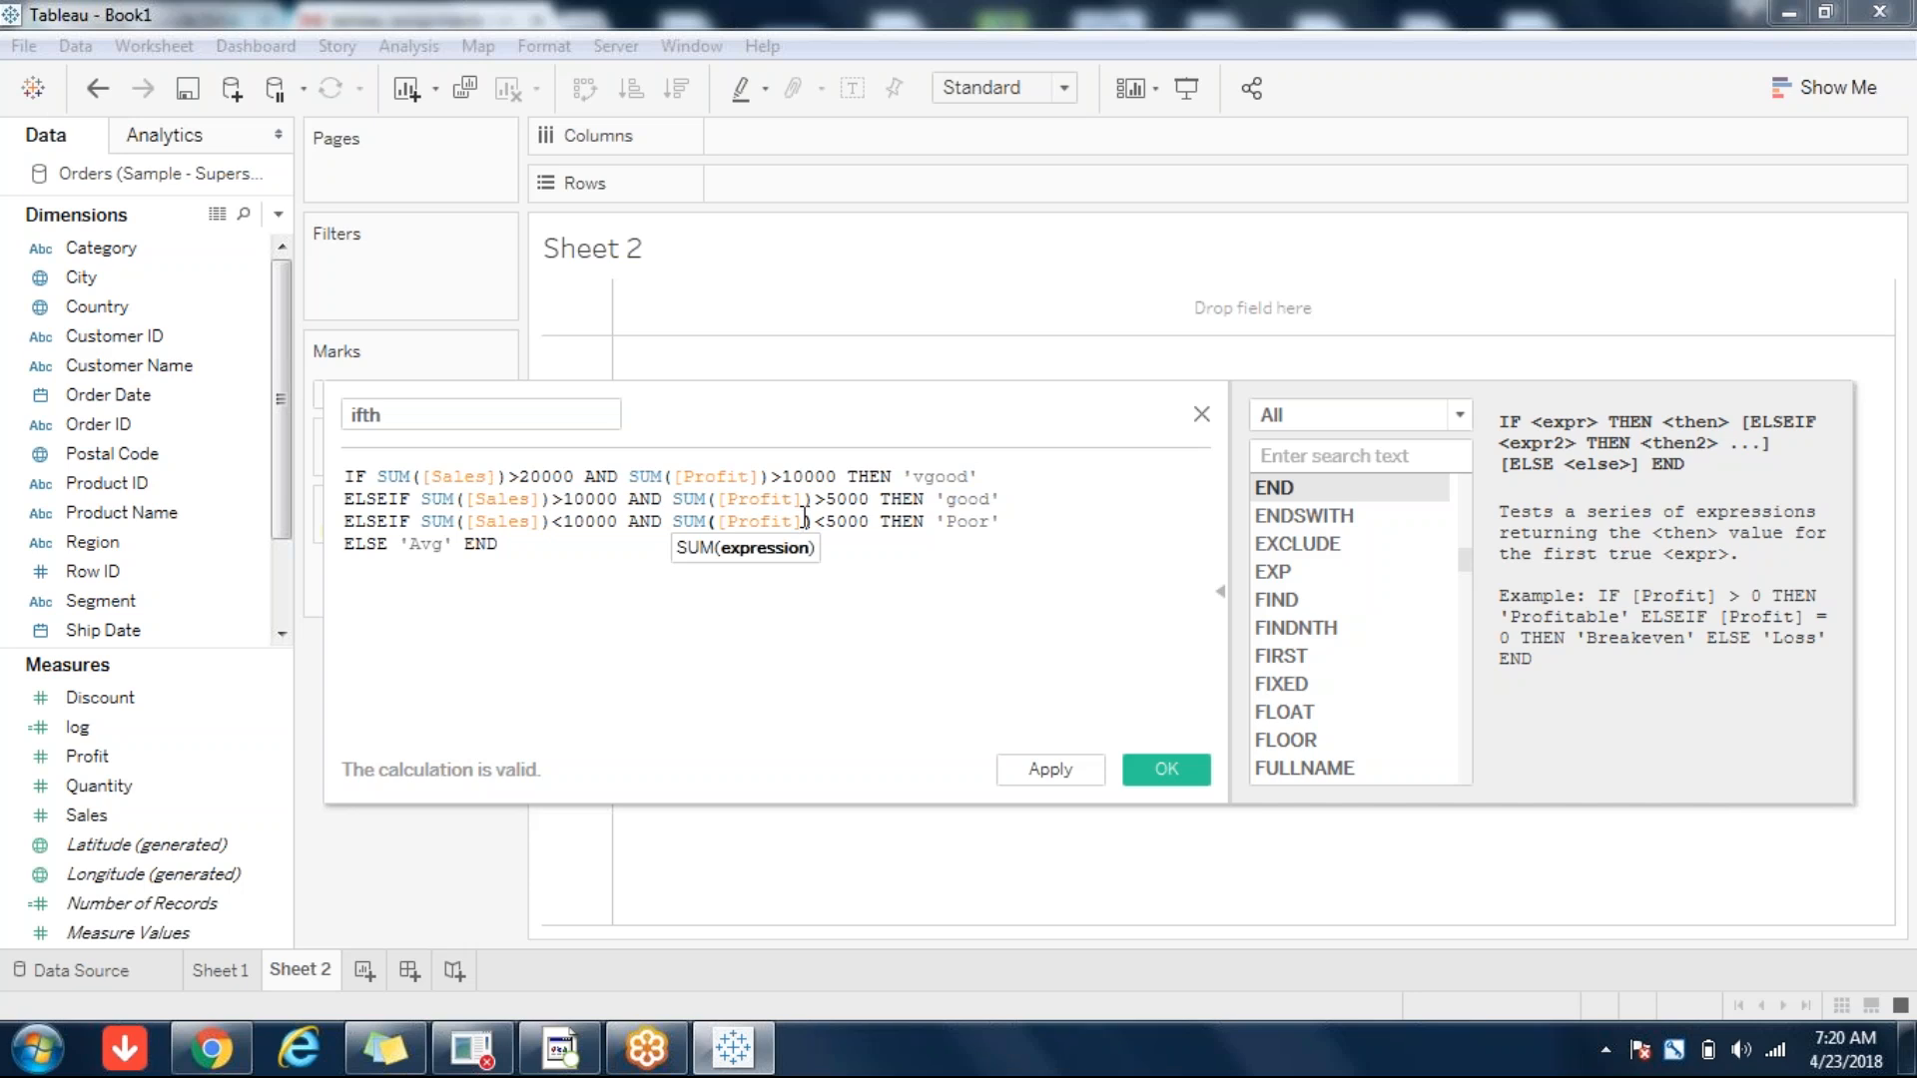
# - Review the Sales and Profit conditions and the result labels in the formula, and save the ifth calculated field
pyautogui.click(543, 556)
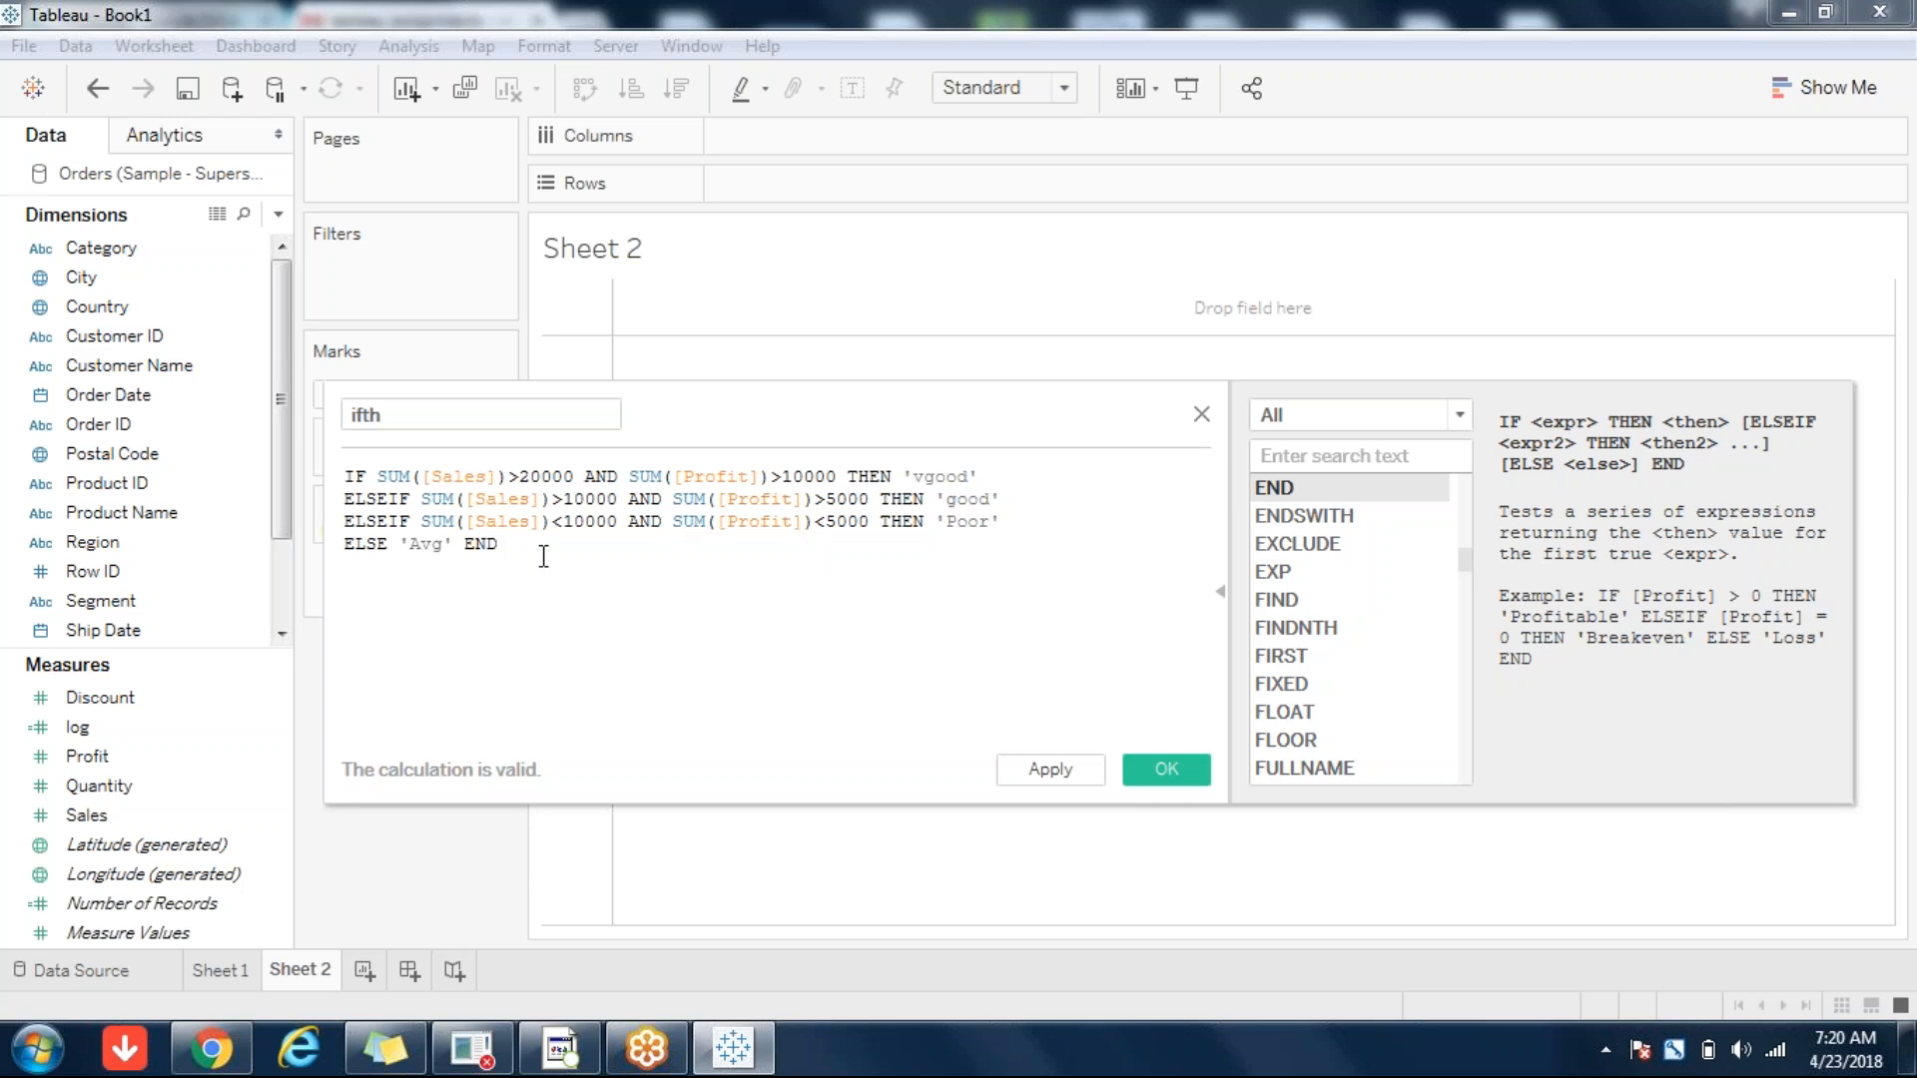
pyautogui.doubleClick(499, 498)
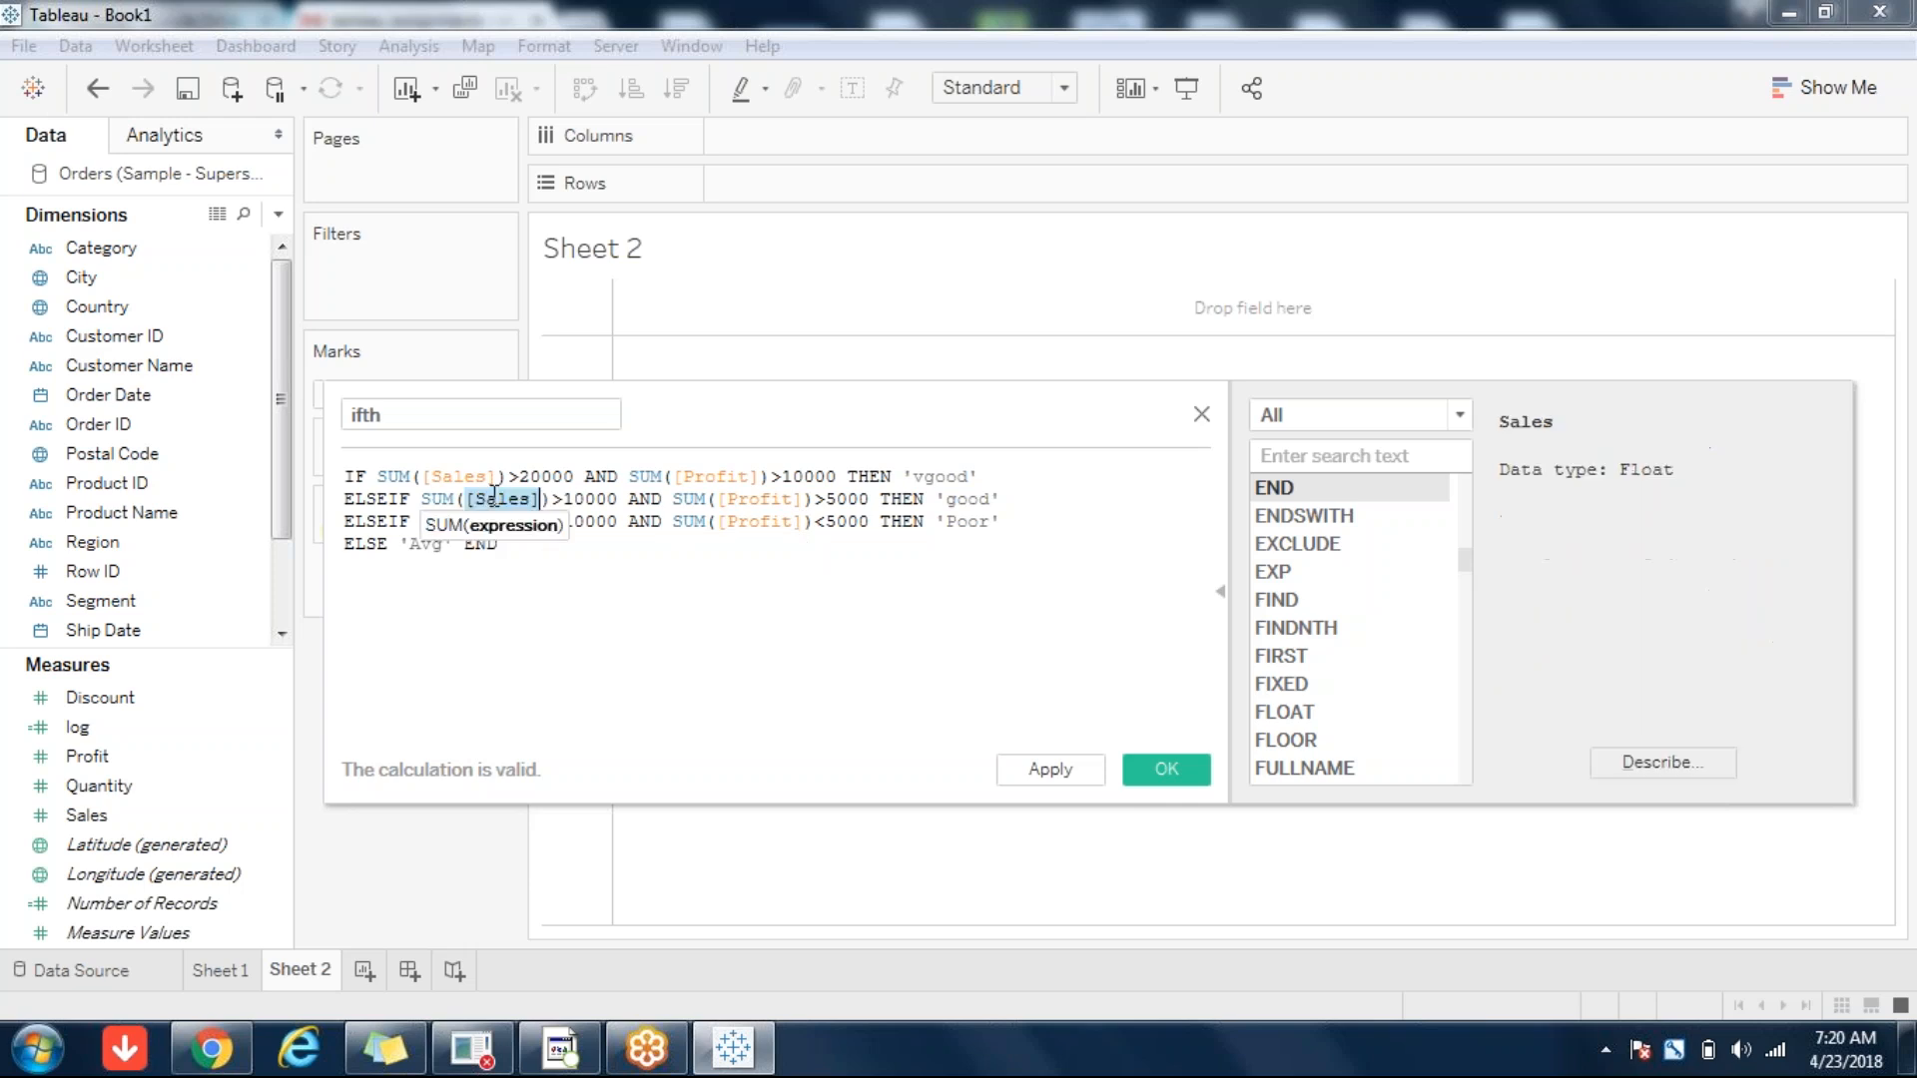
pyautogui.click(774, 498)
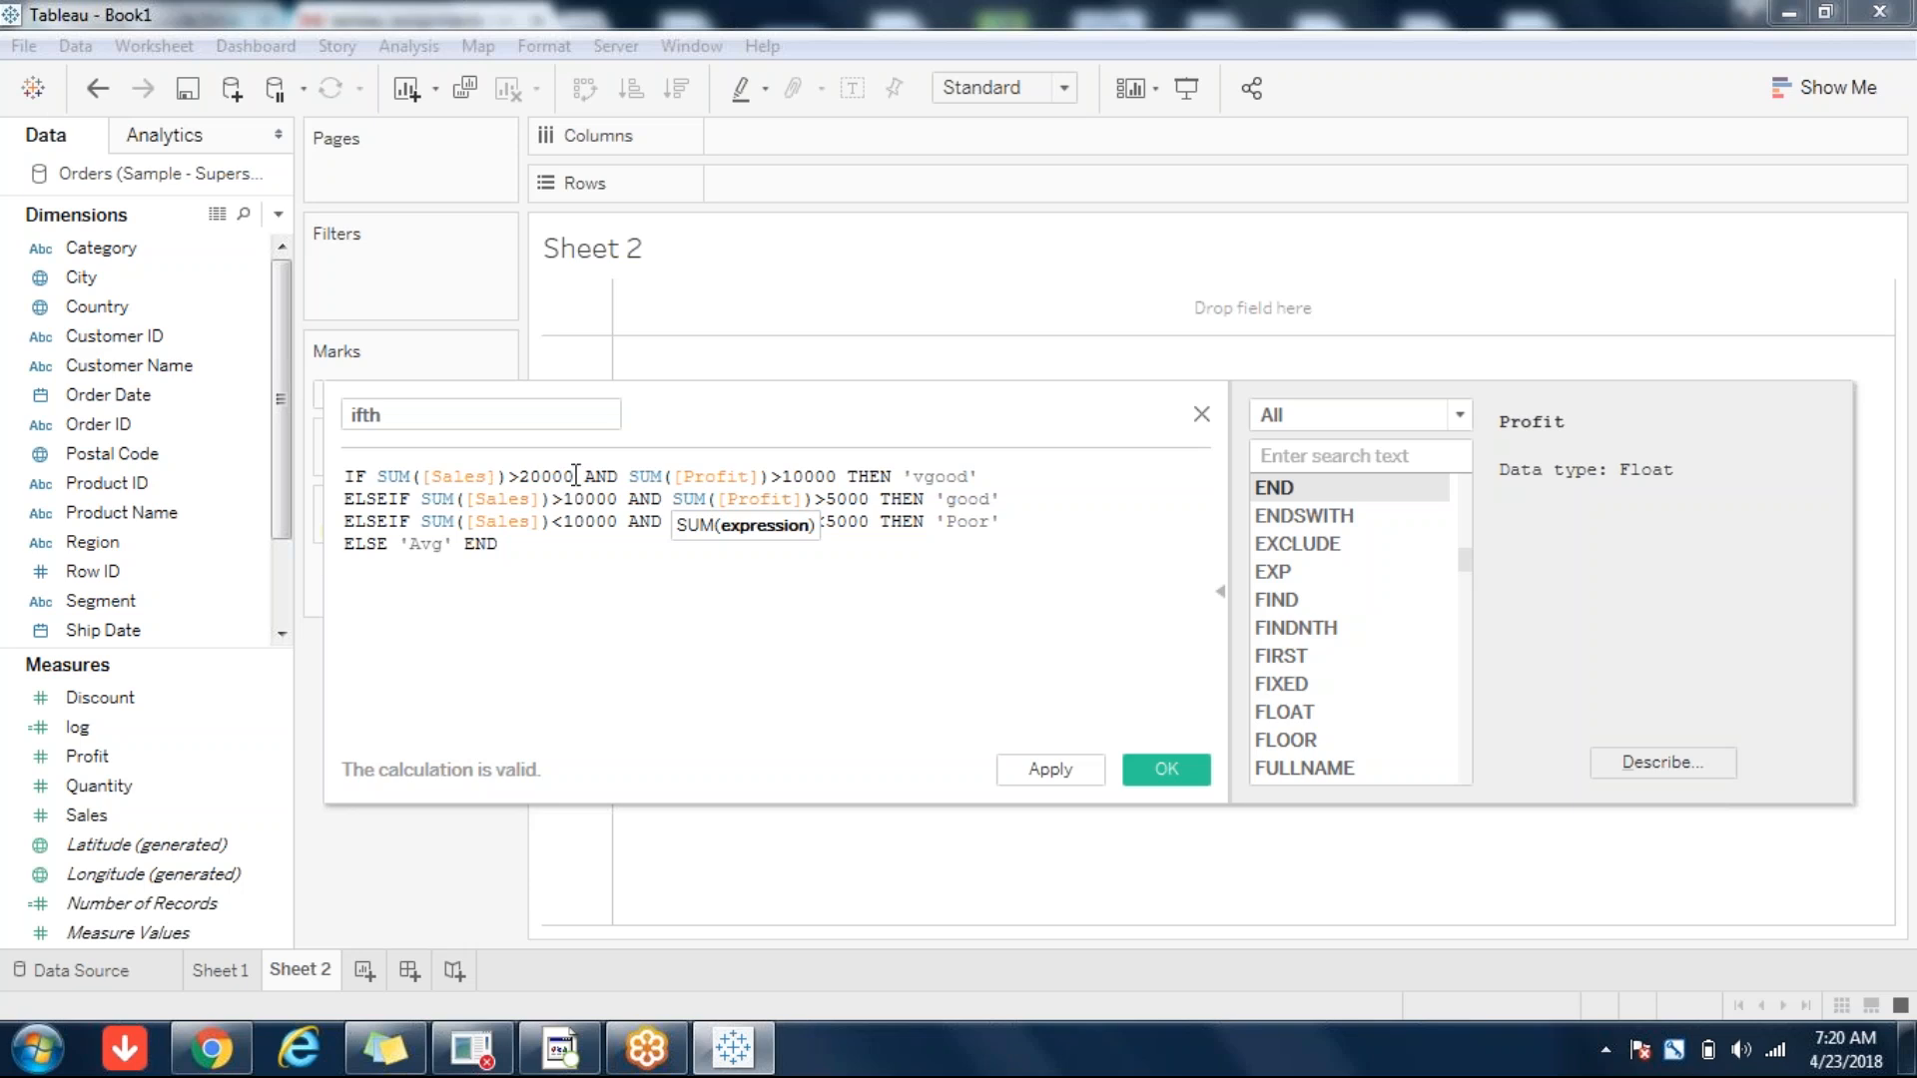
pyautogui.click(952, 482)
pyautogui.click(965, 520)
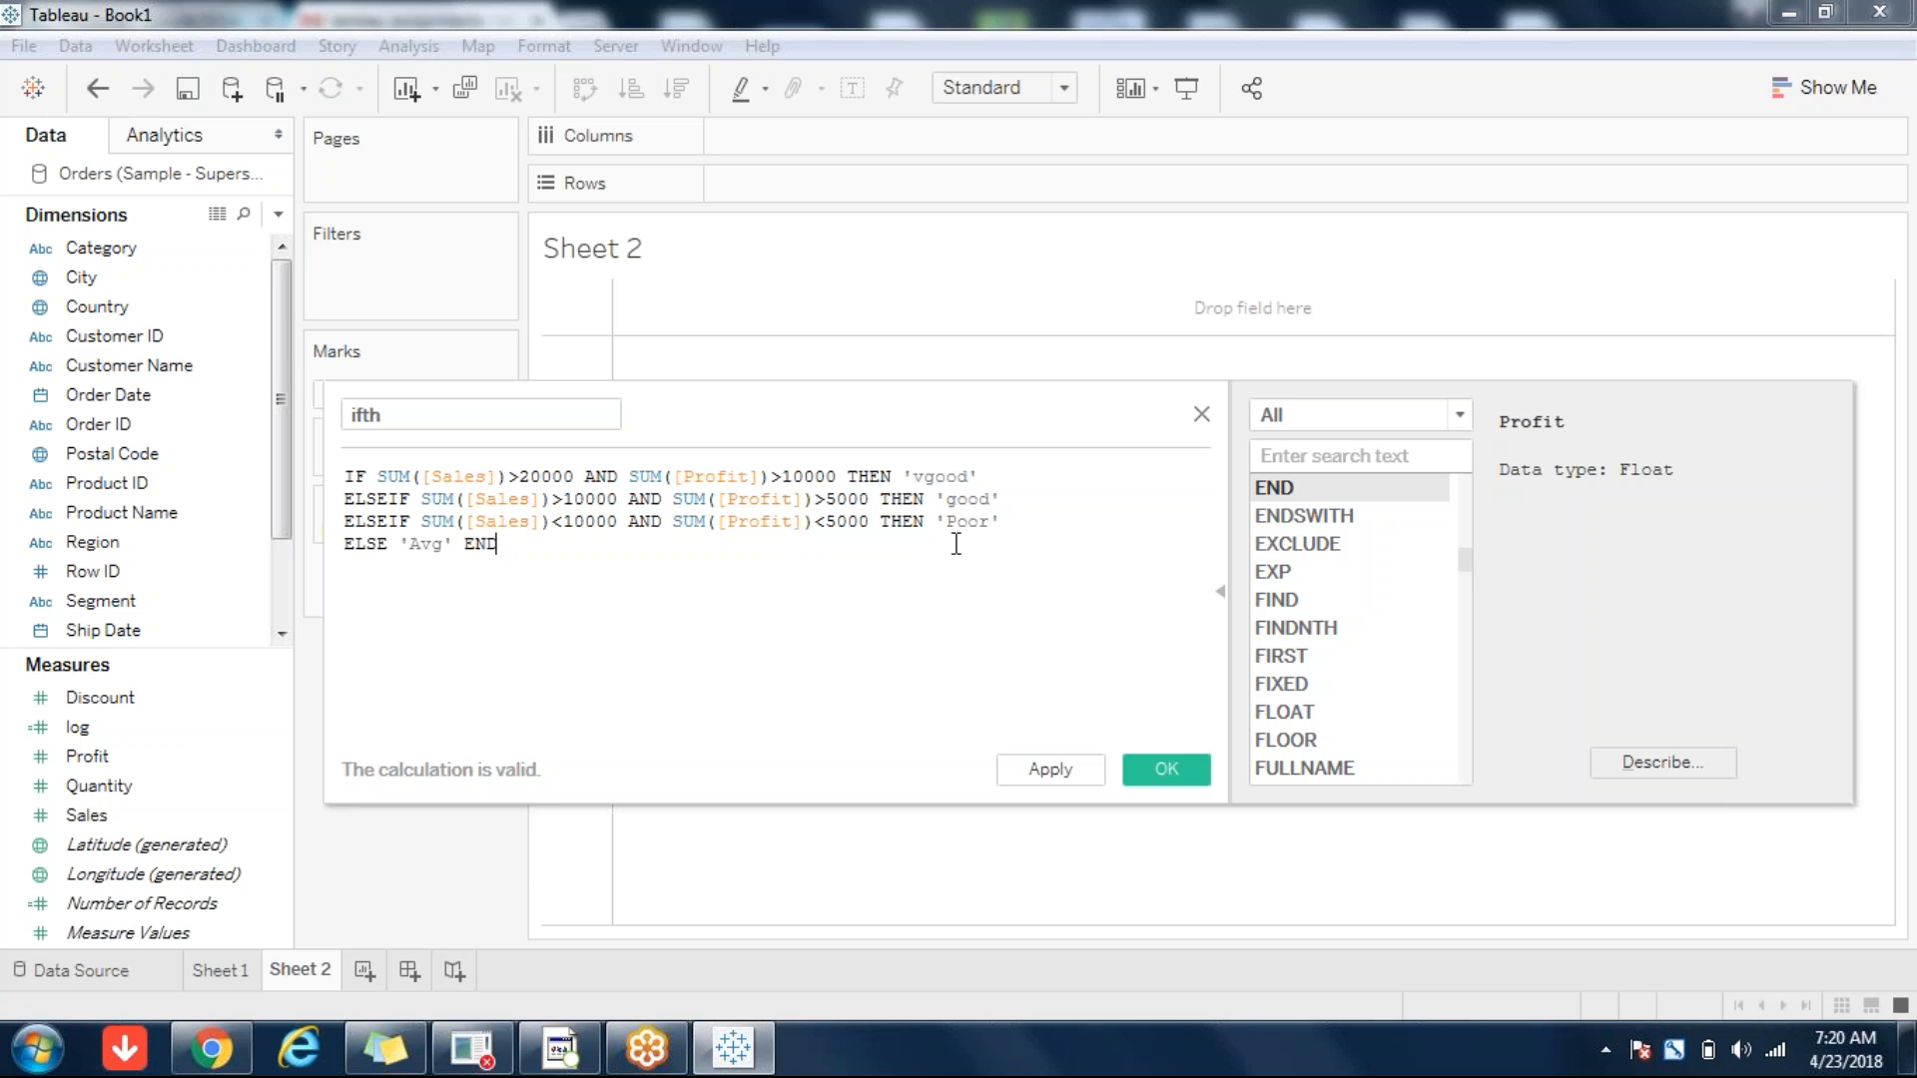
pyautogui.click(1161, 772)
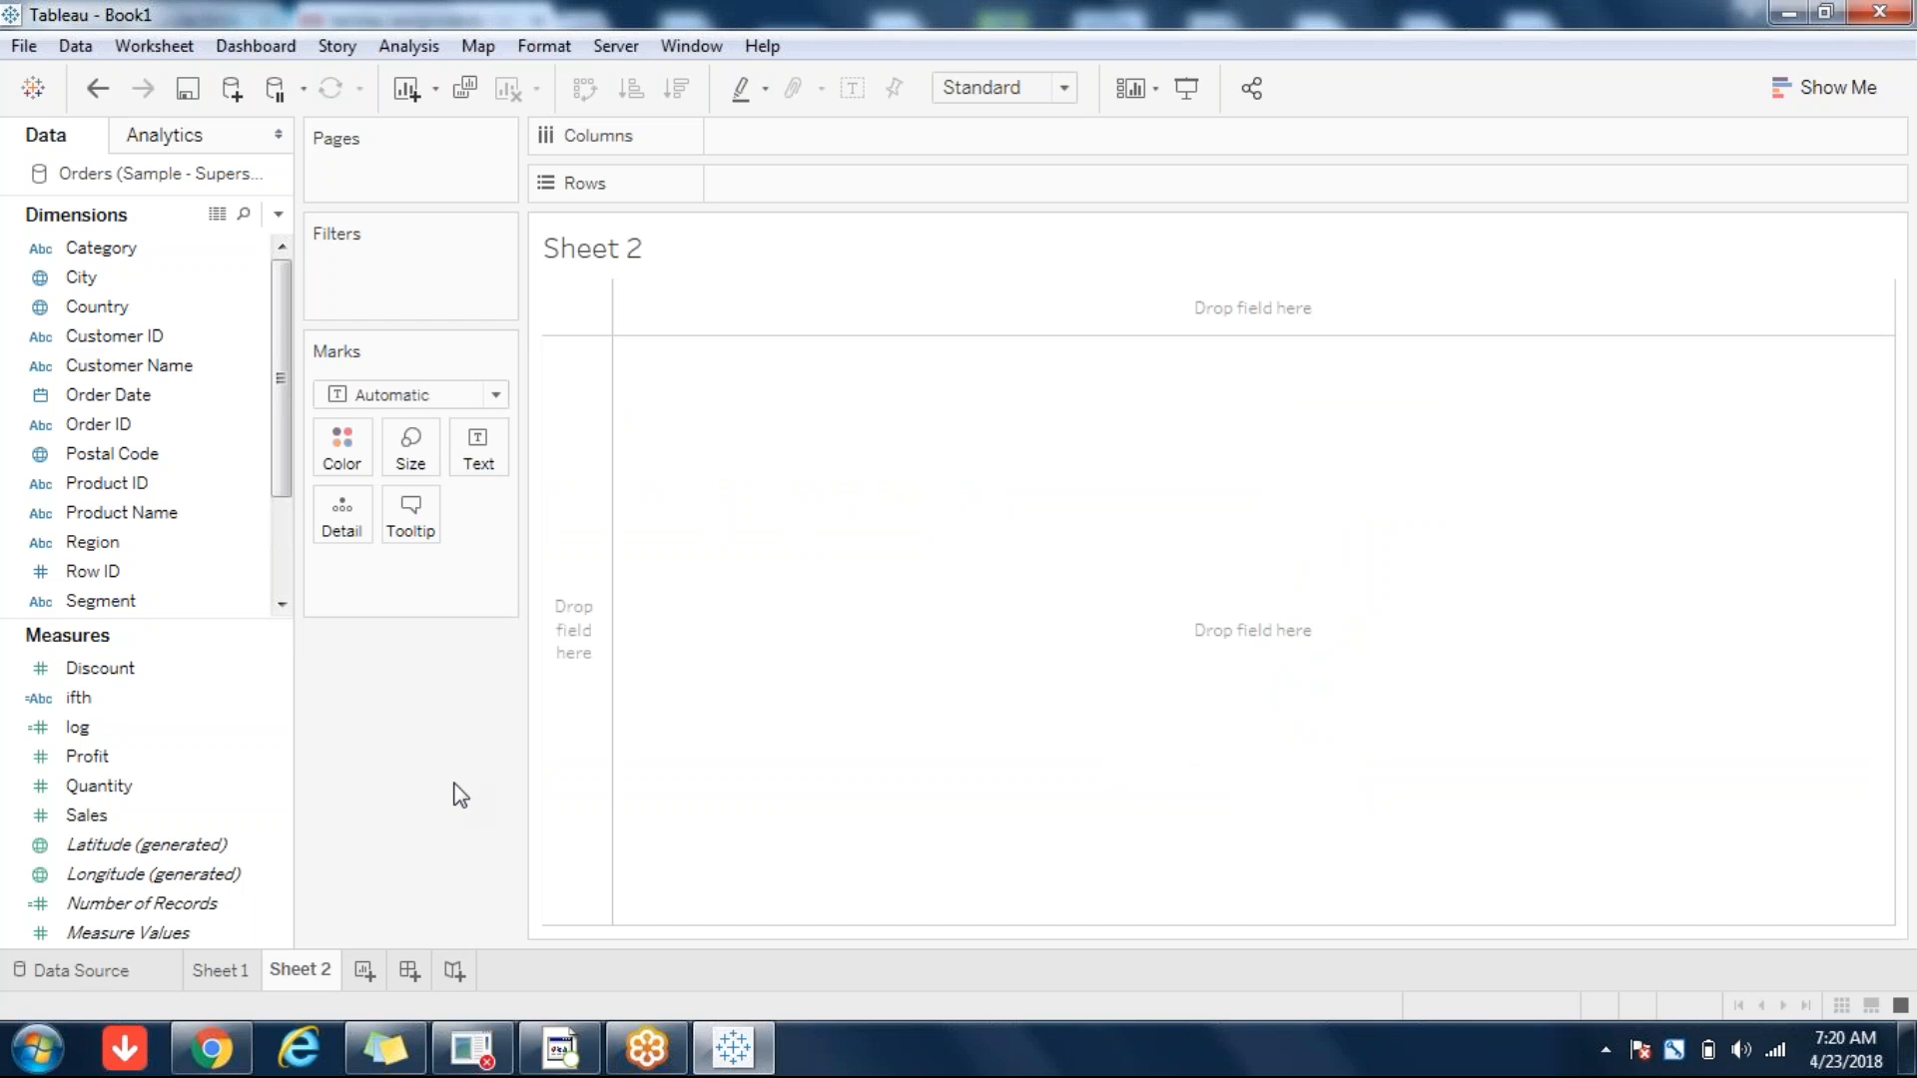
pyautogui.click(85, 696)
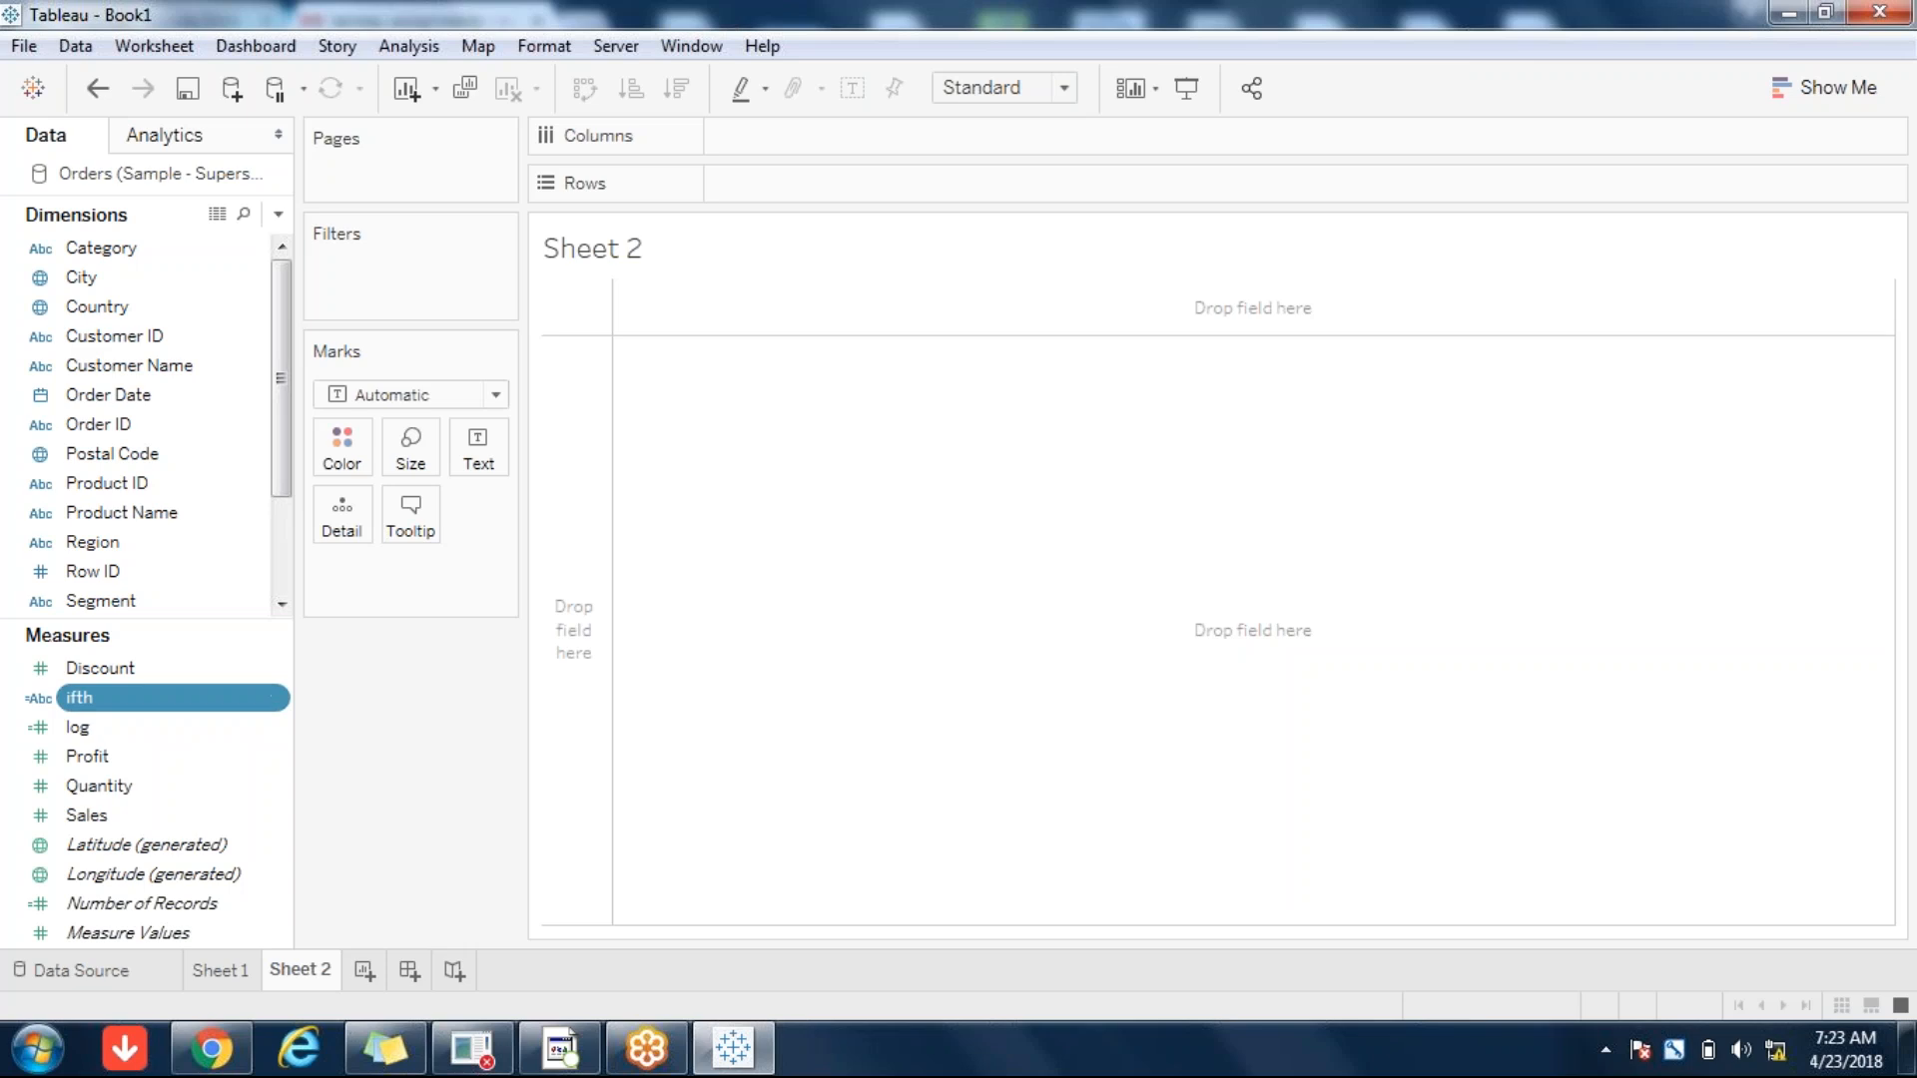
pyautogui.click(1781, 1044)
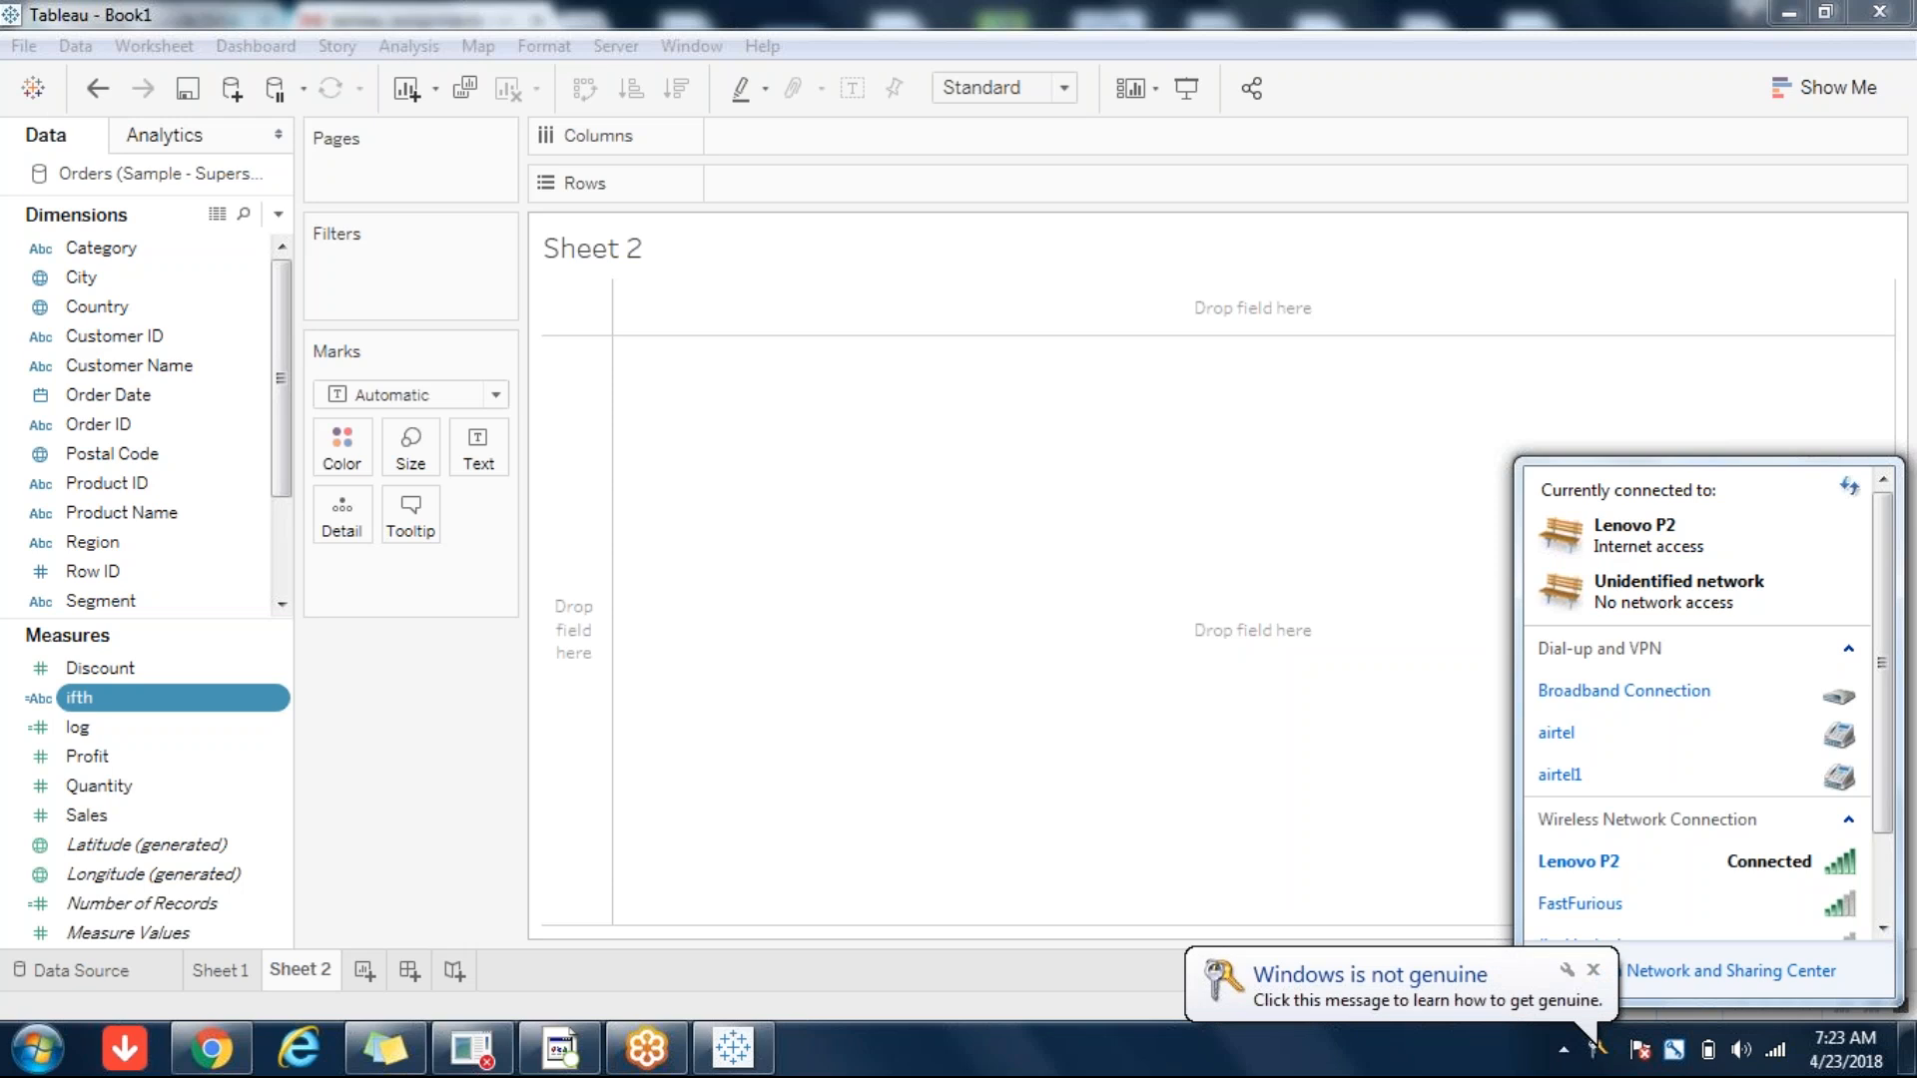
pyautogui.click(1225, 785)
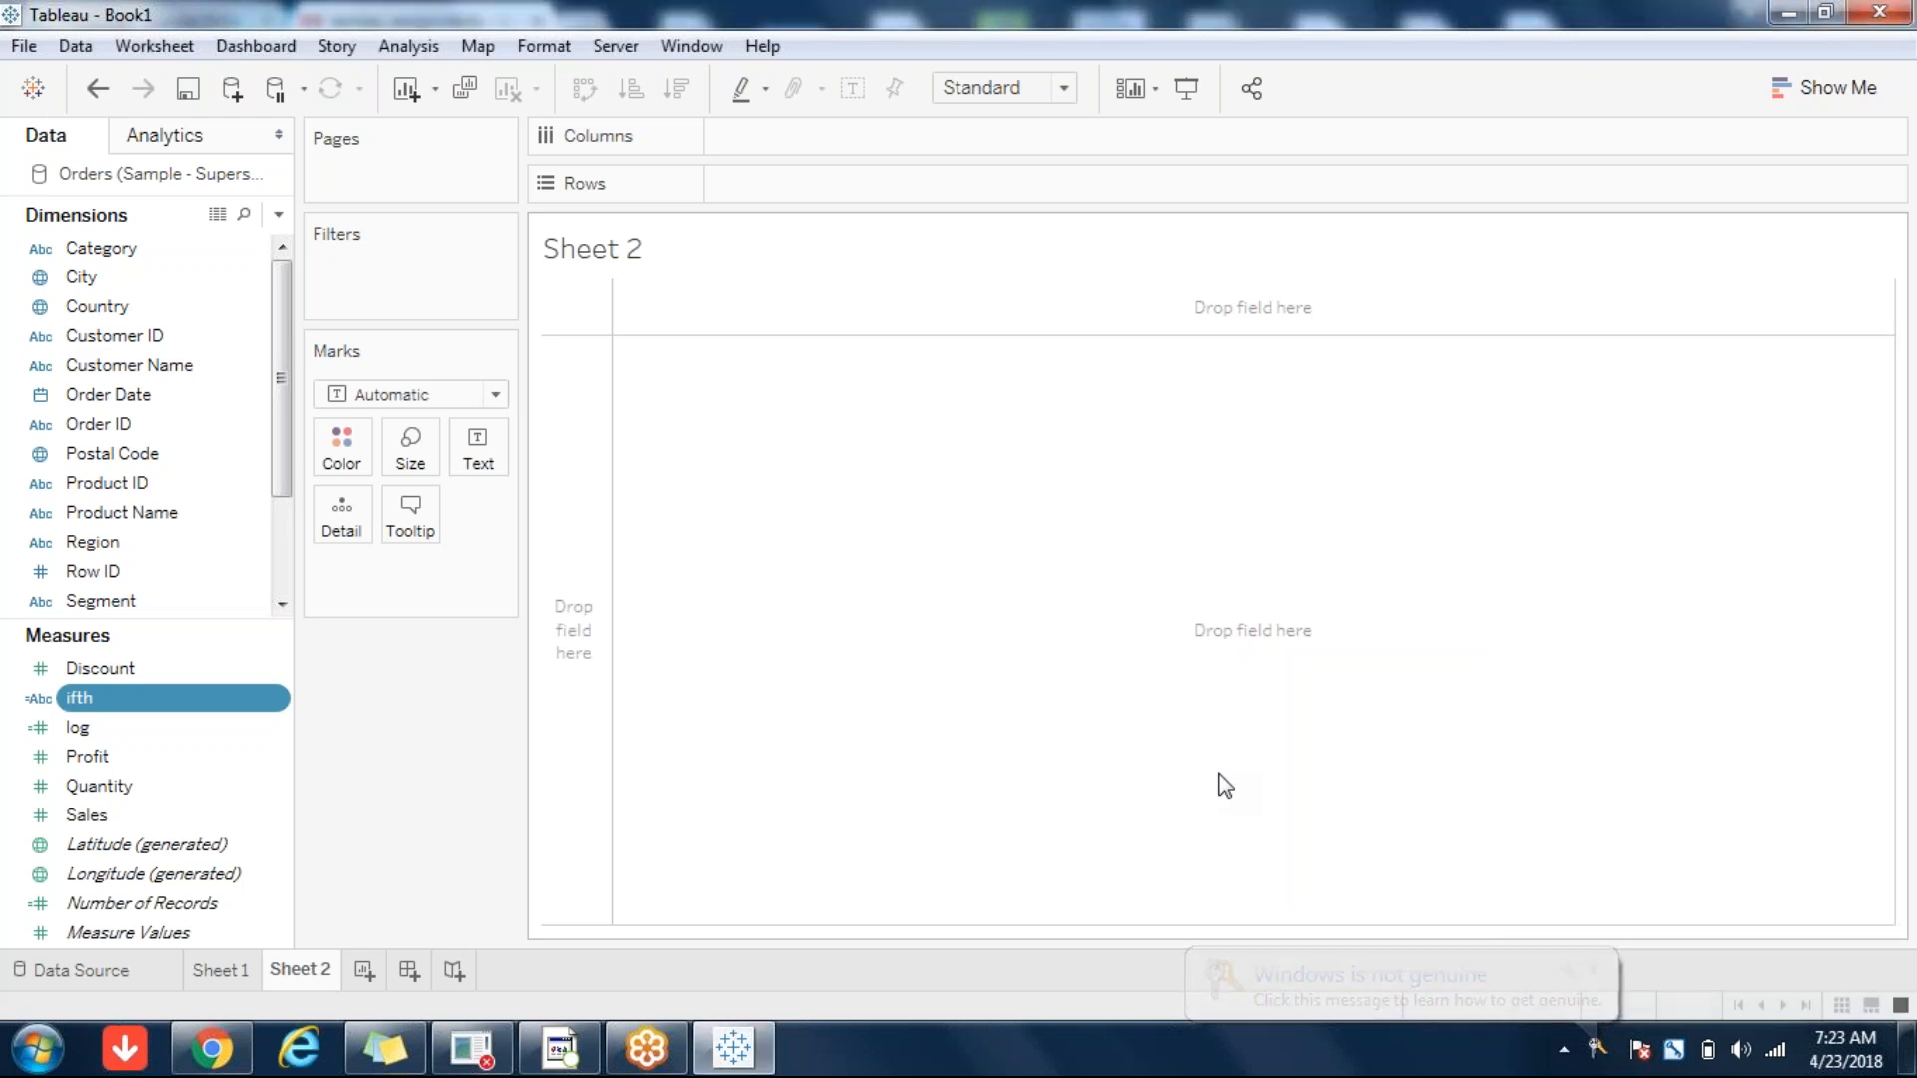
pyautogui.click(641, 1057)
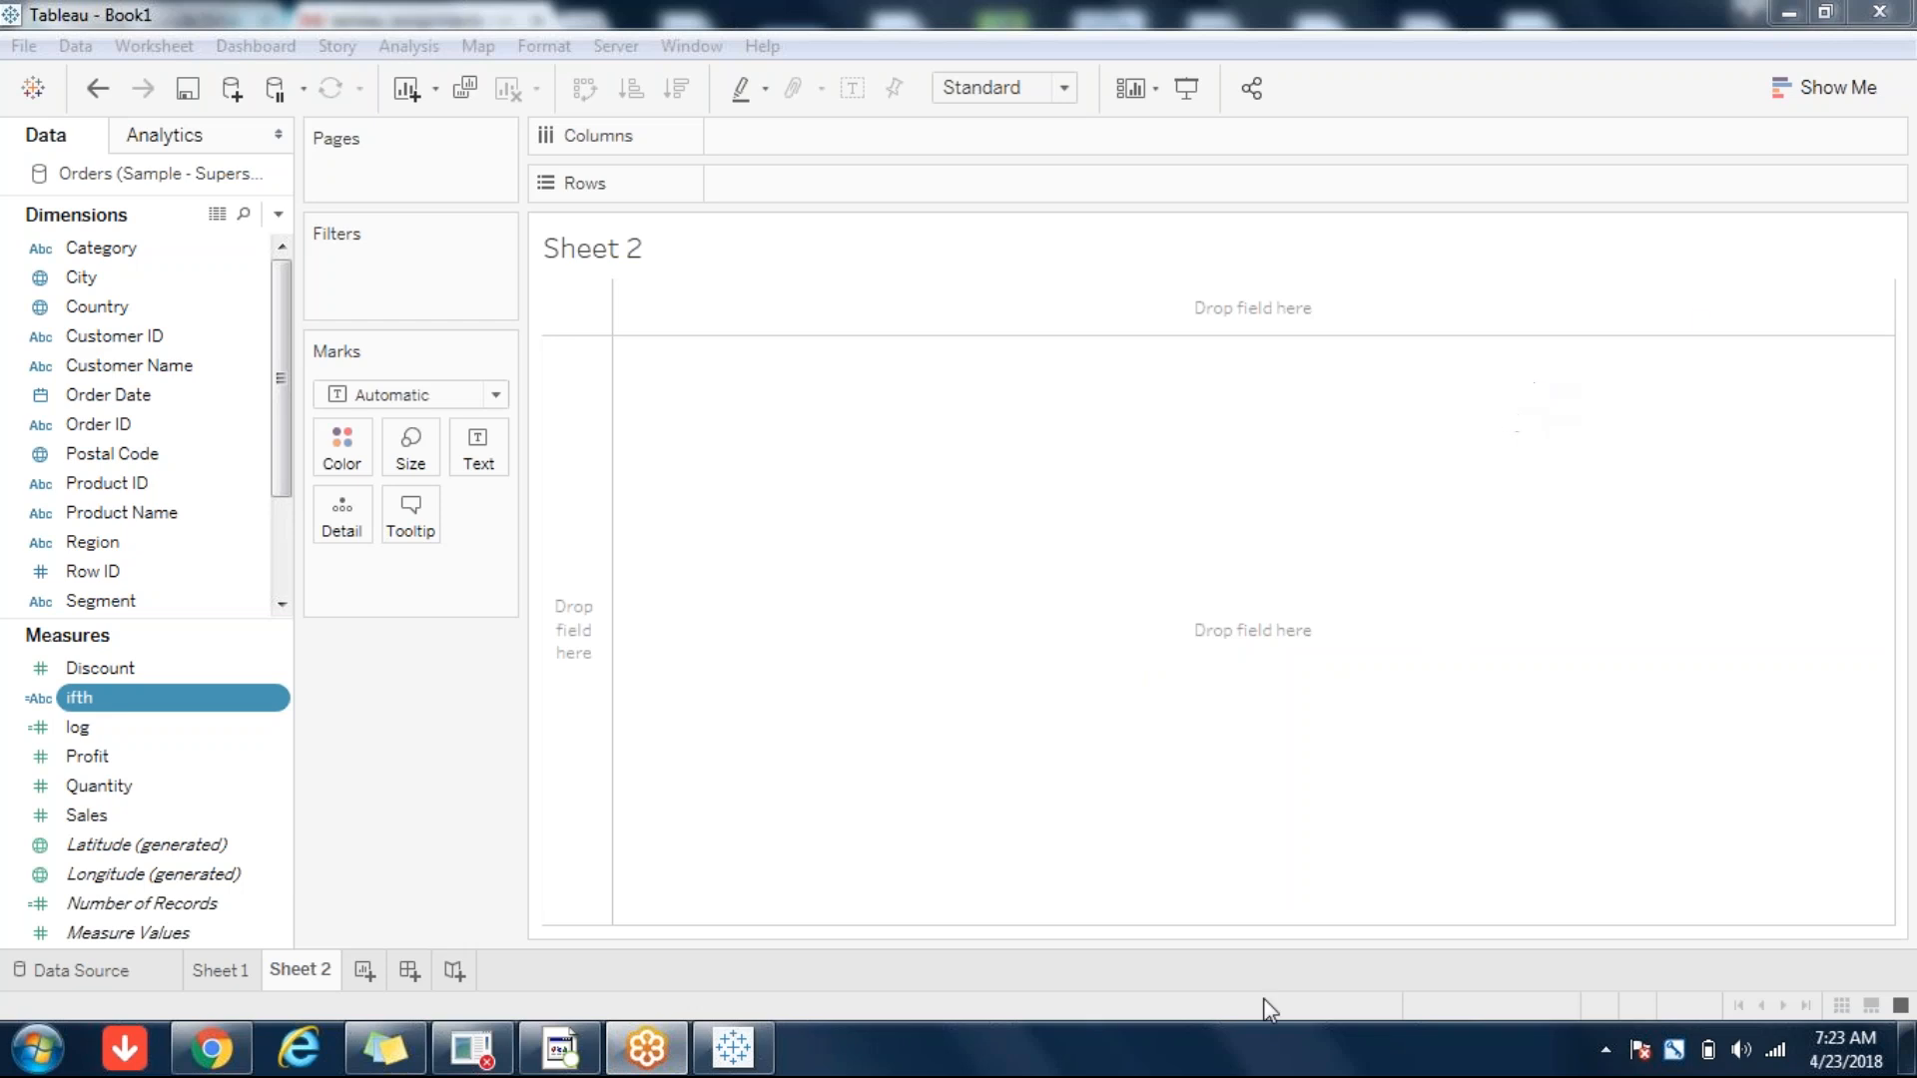
pyautogui.click(397, 751)
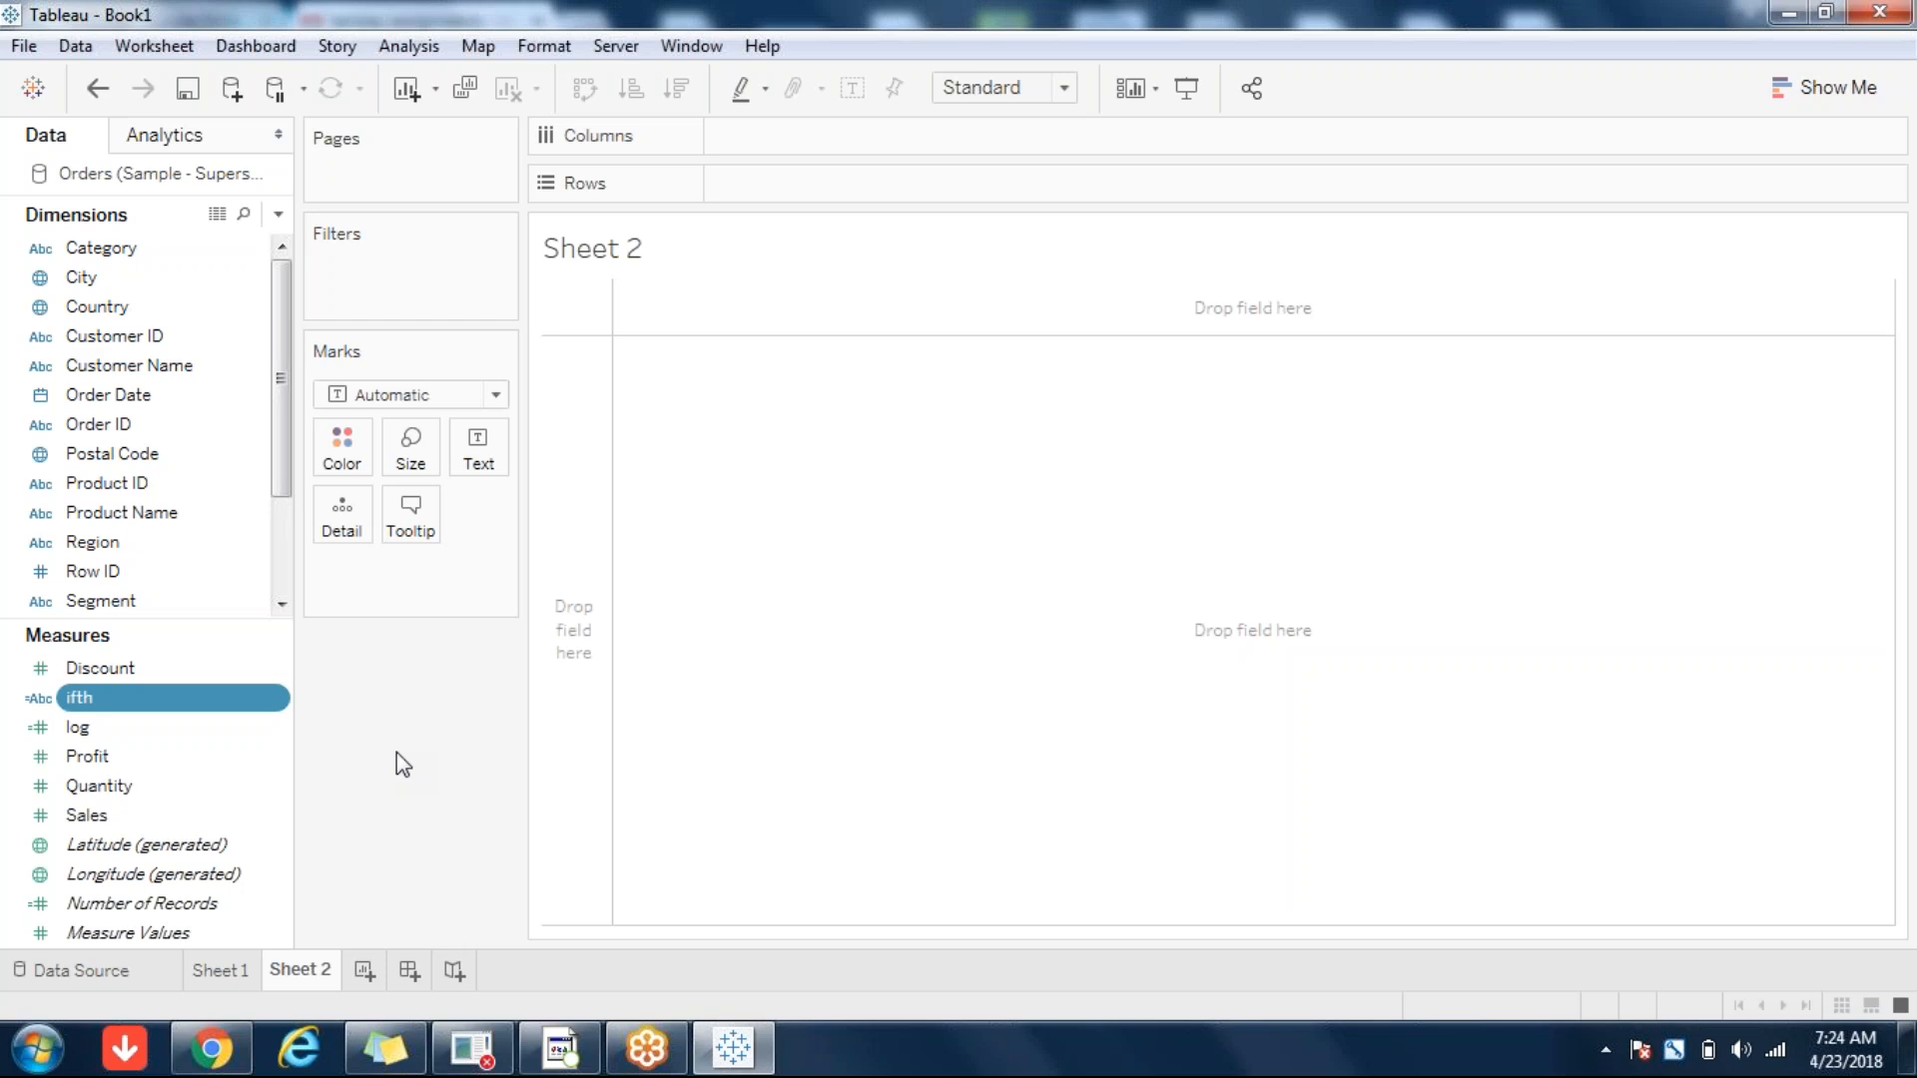
# - Add the Sales measure to the empty Sheet 2 view as a bar of summed sales
pyautogui.click(130, 815)
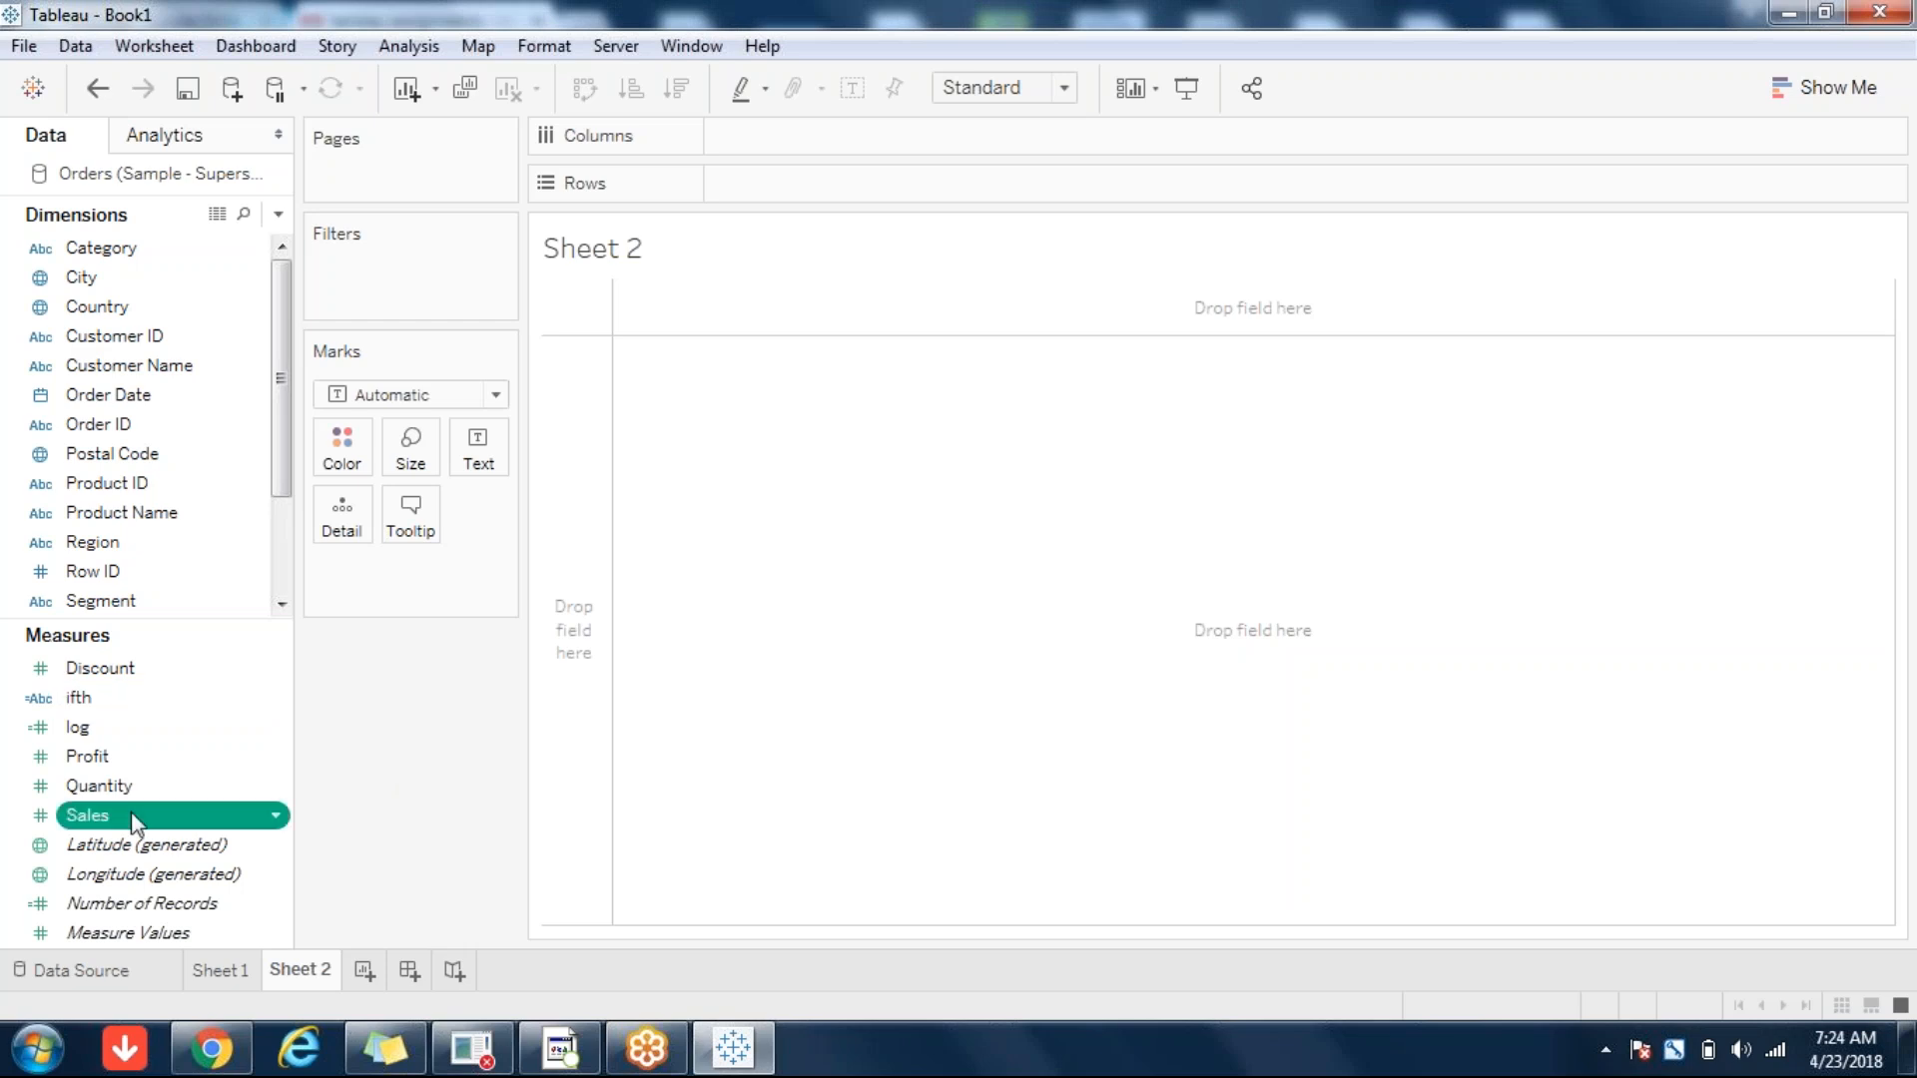
pyautogui.doubleClick(133, 816)
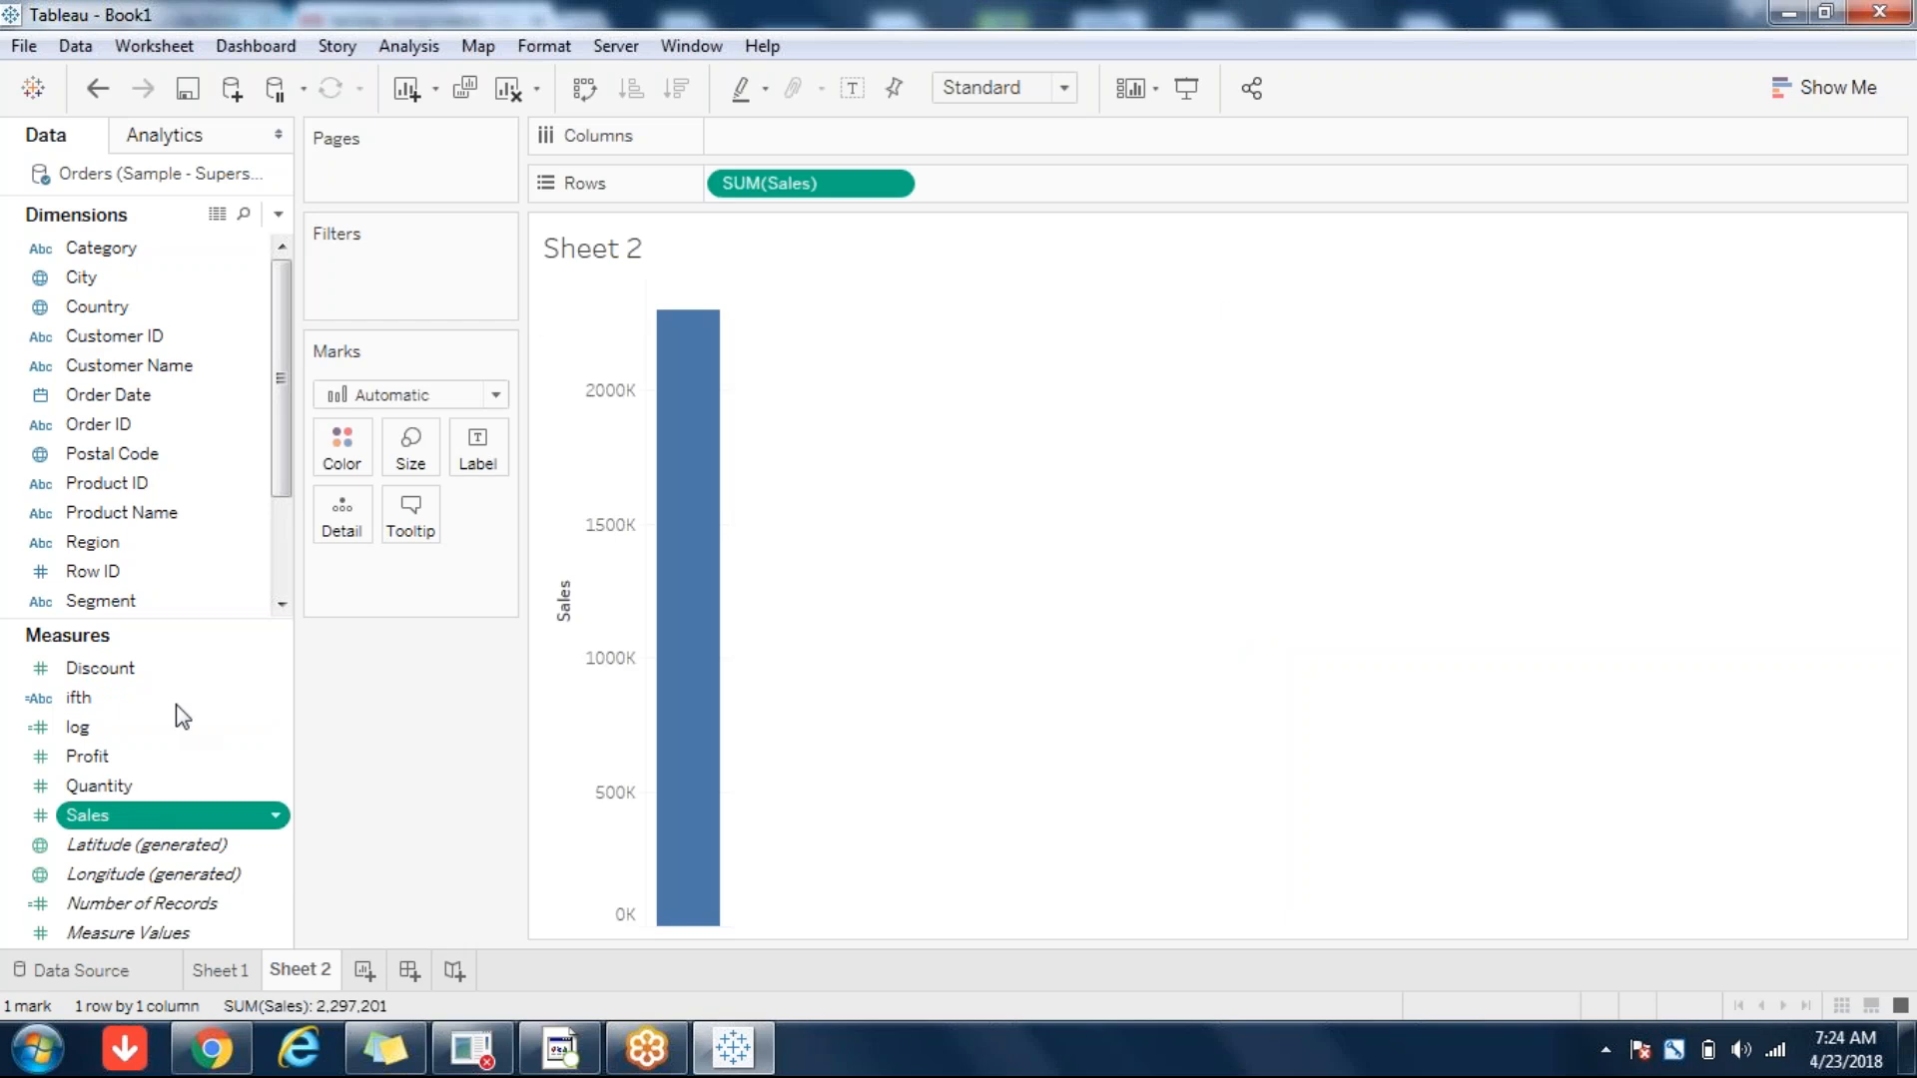
# - Break the Sales bar down by Sub-Category in columns and colour the bars by the ifth field
pyautogui.click(287, 582)
pyautogui.click(130, 573)
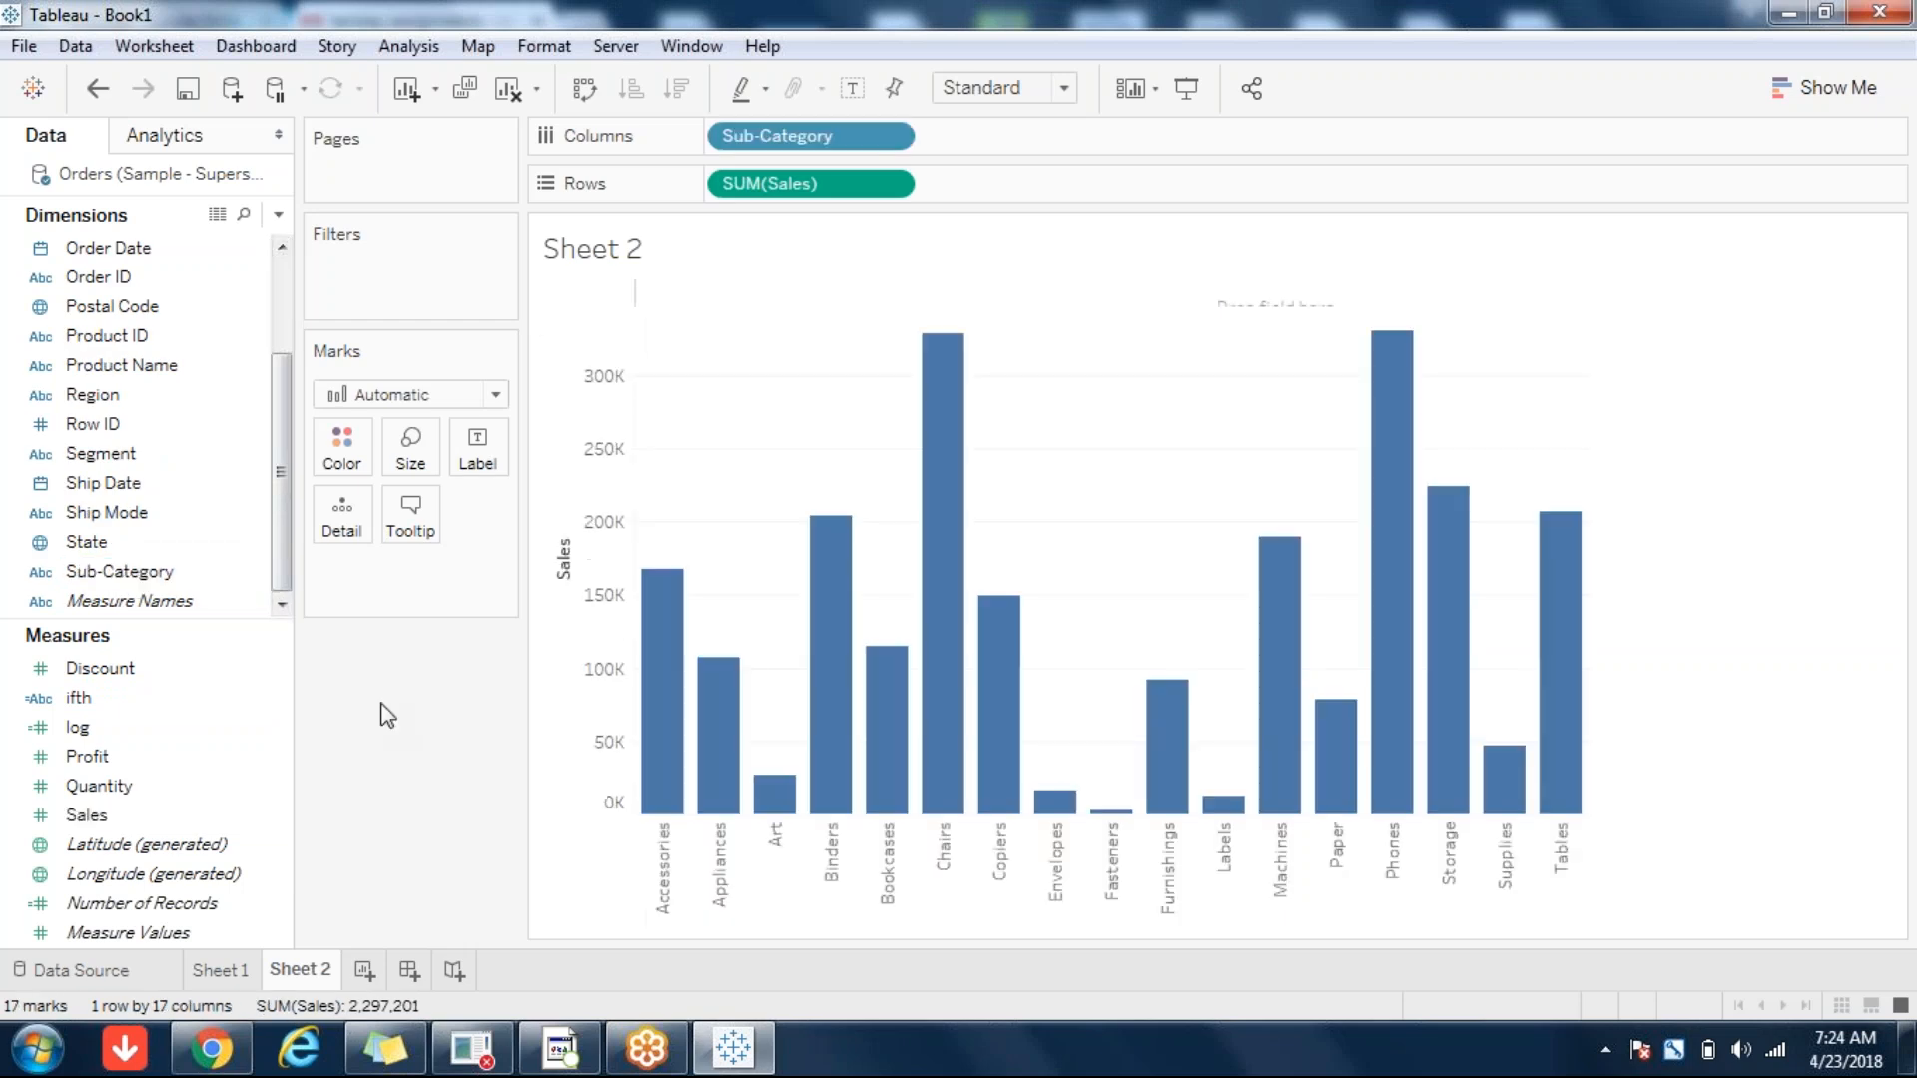
pyautogui.moveTo(115, 712); pyautogui.dragTo(1110, 530)
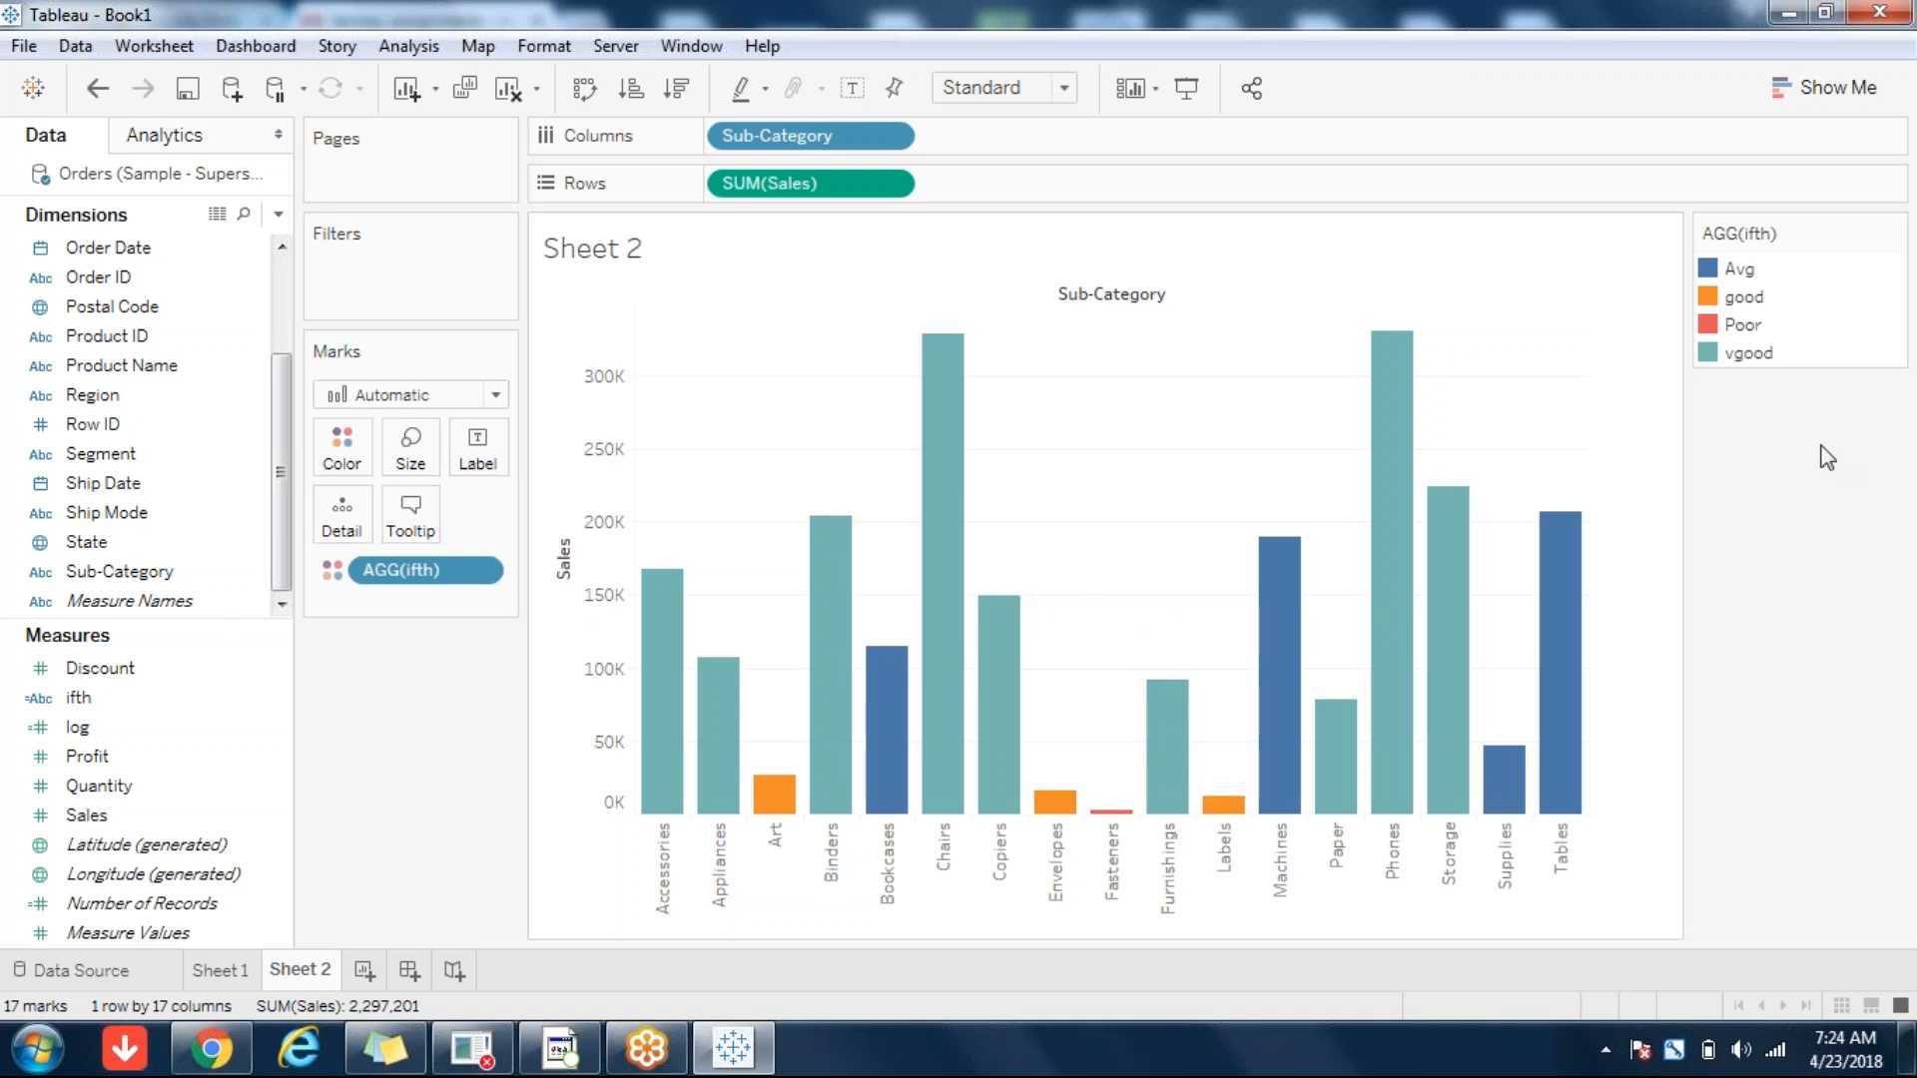
# - Assign the green palette colour to the vgood value in the ifth colour legend
pyautogui.click(1893, 234)
pyautogui.click(1777, 265)
pyautogui.click(682, 405)
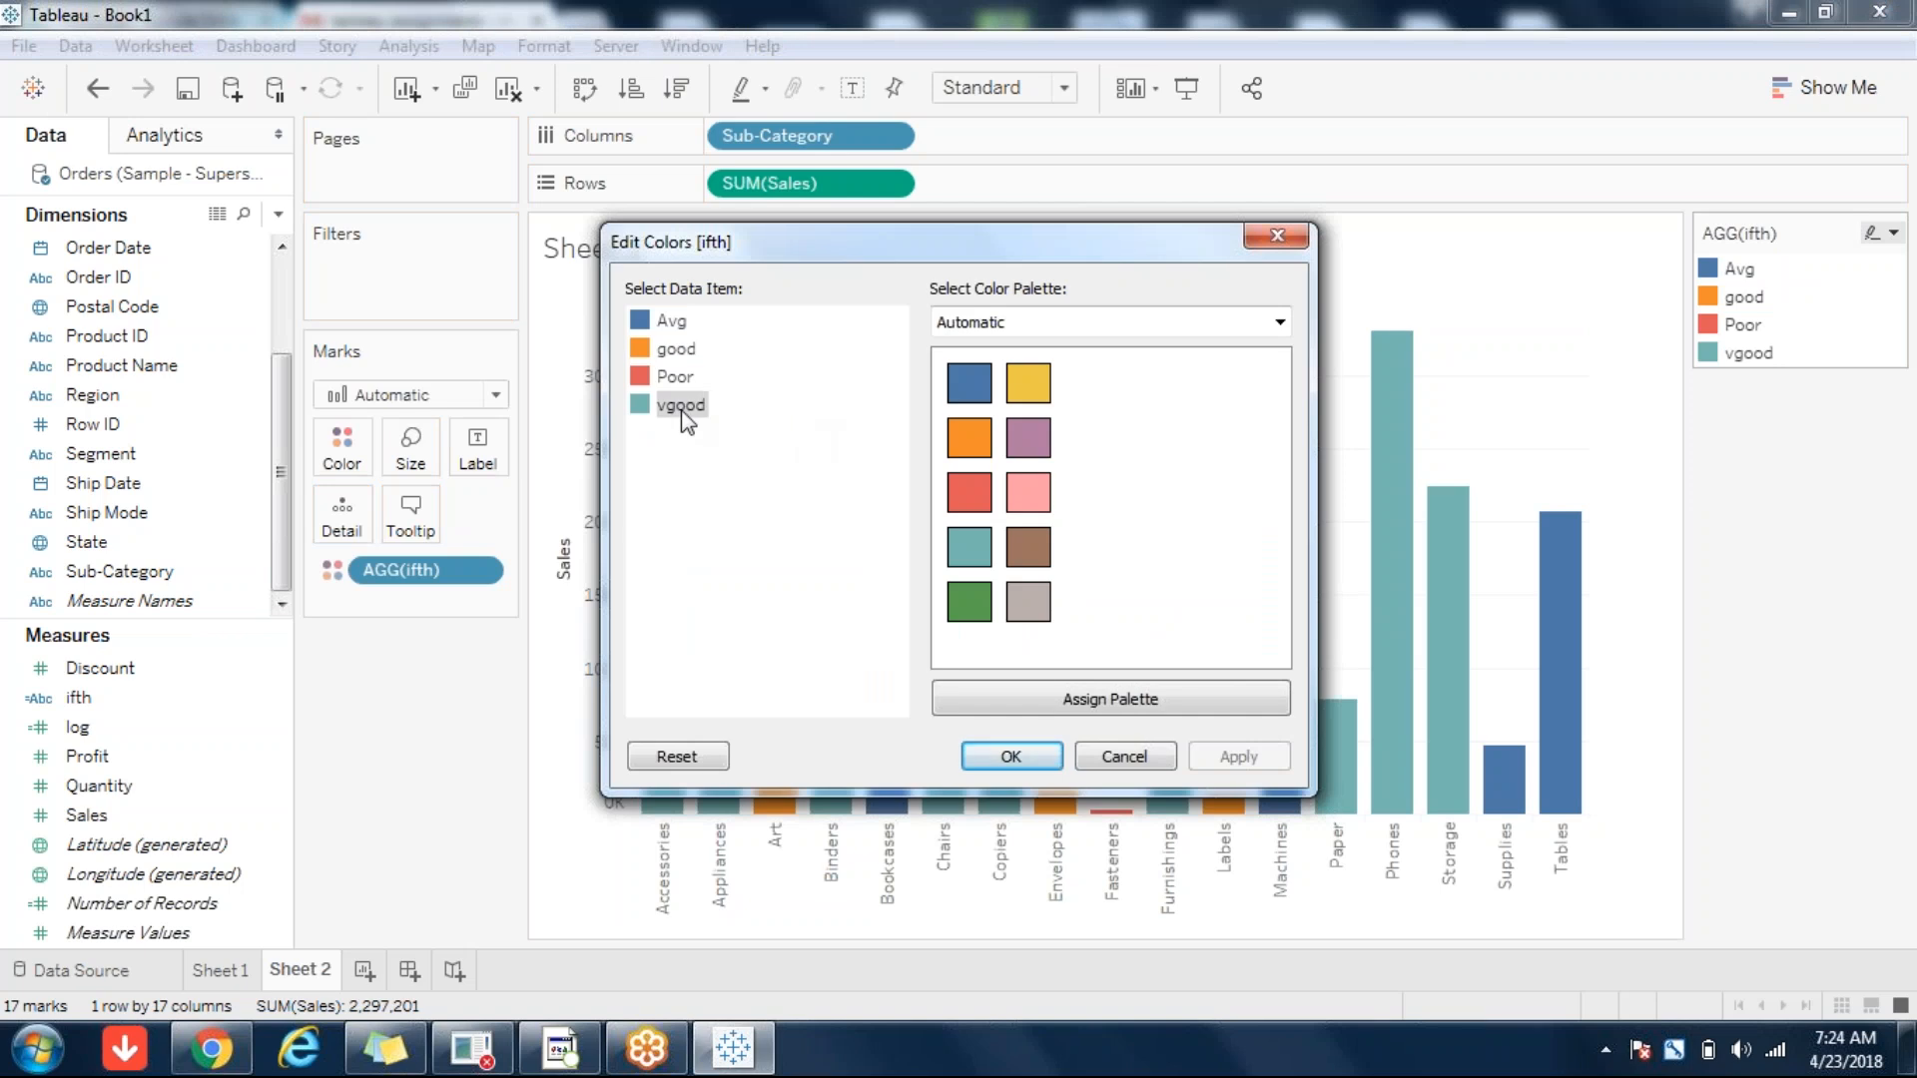
pyautogui.click(965, 621)
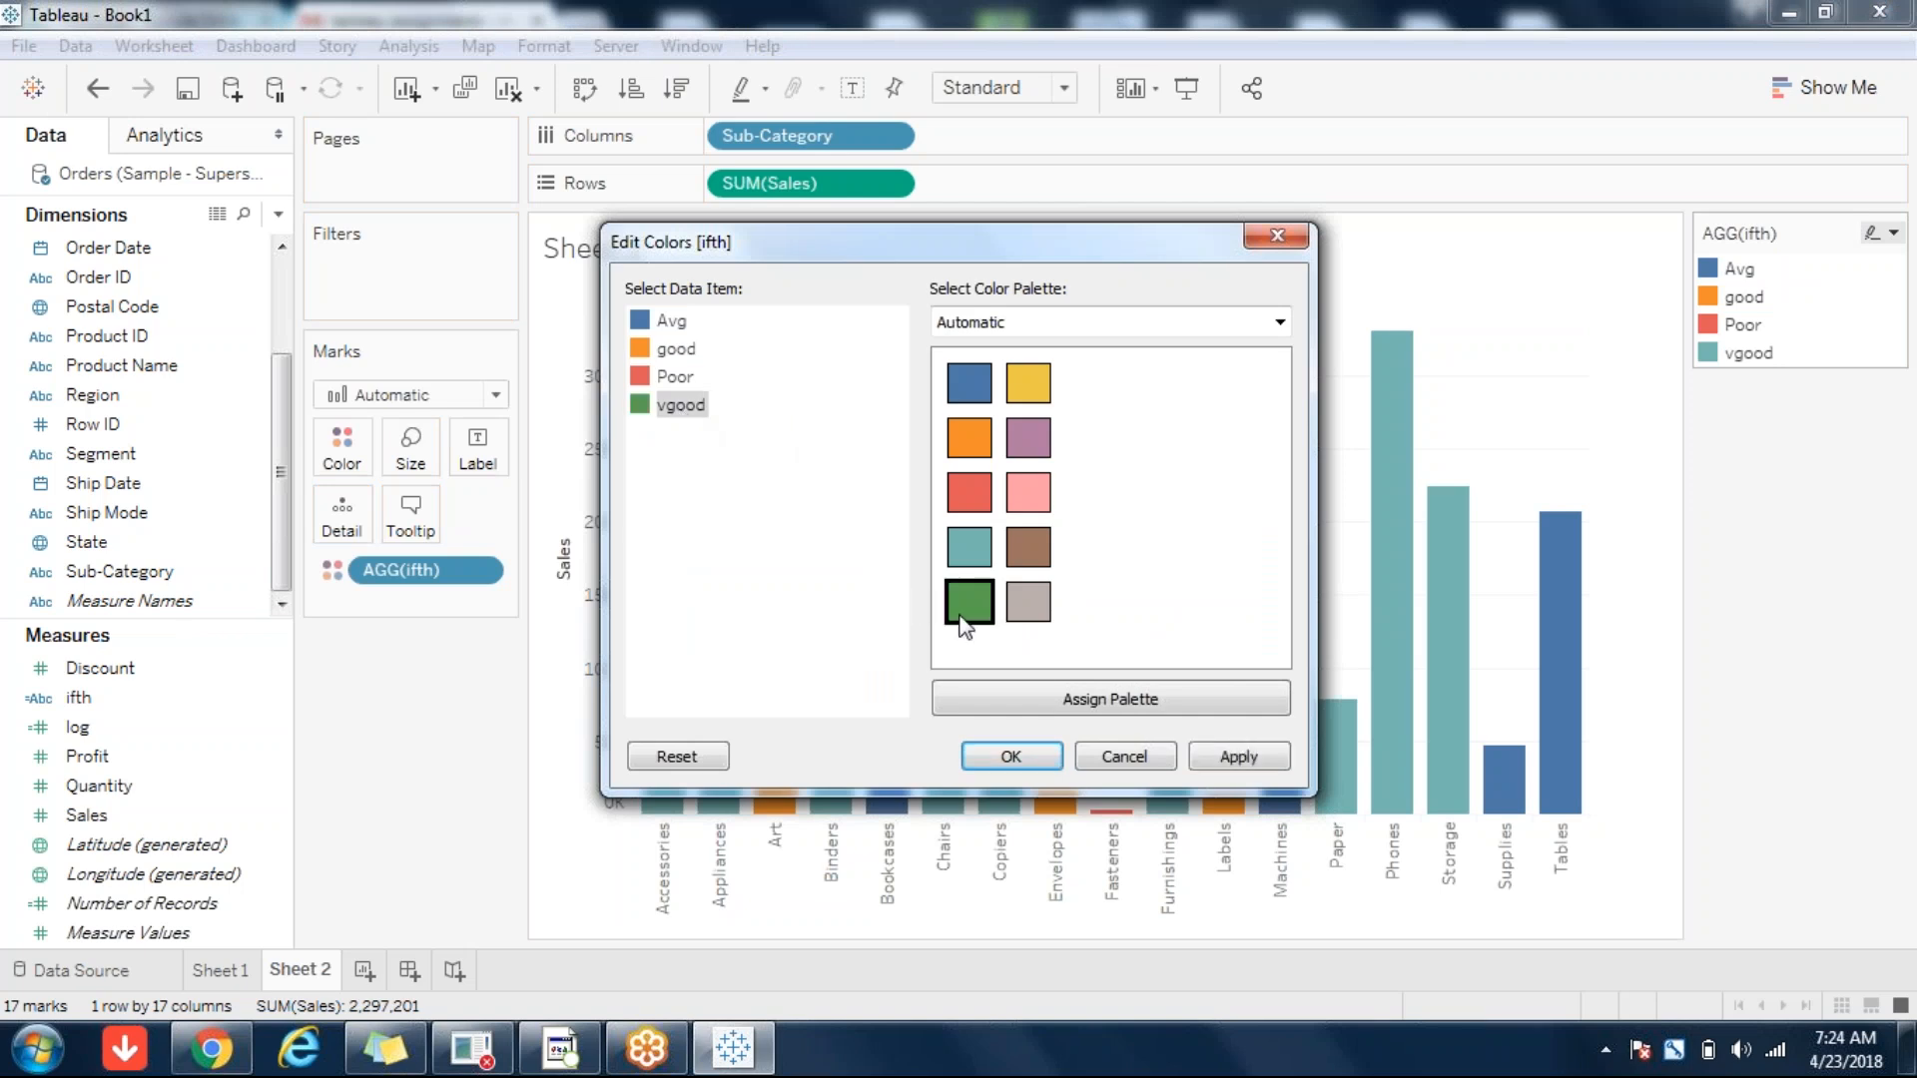
pyautogui.click(994, 756)
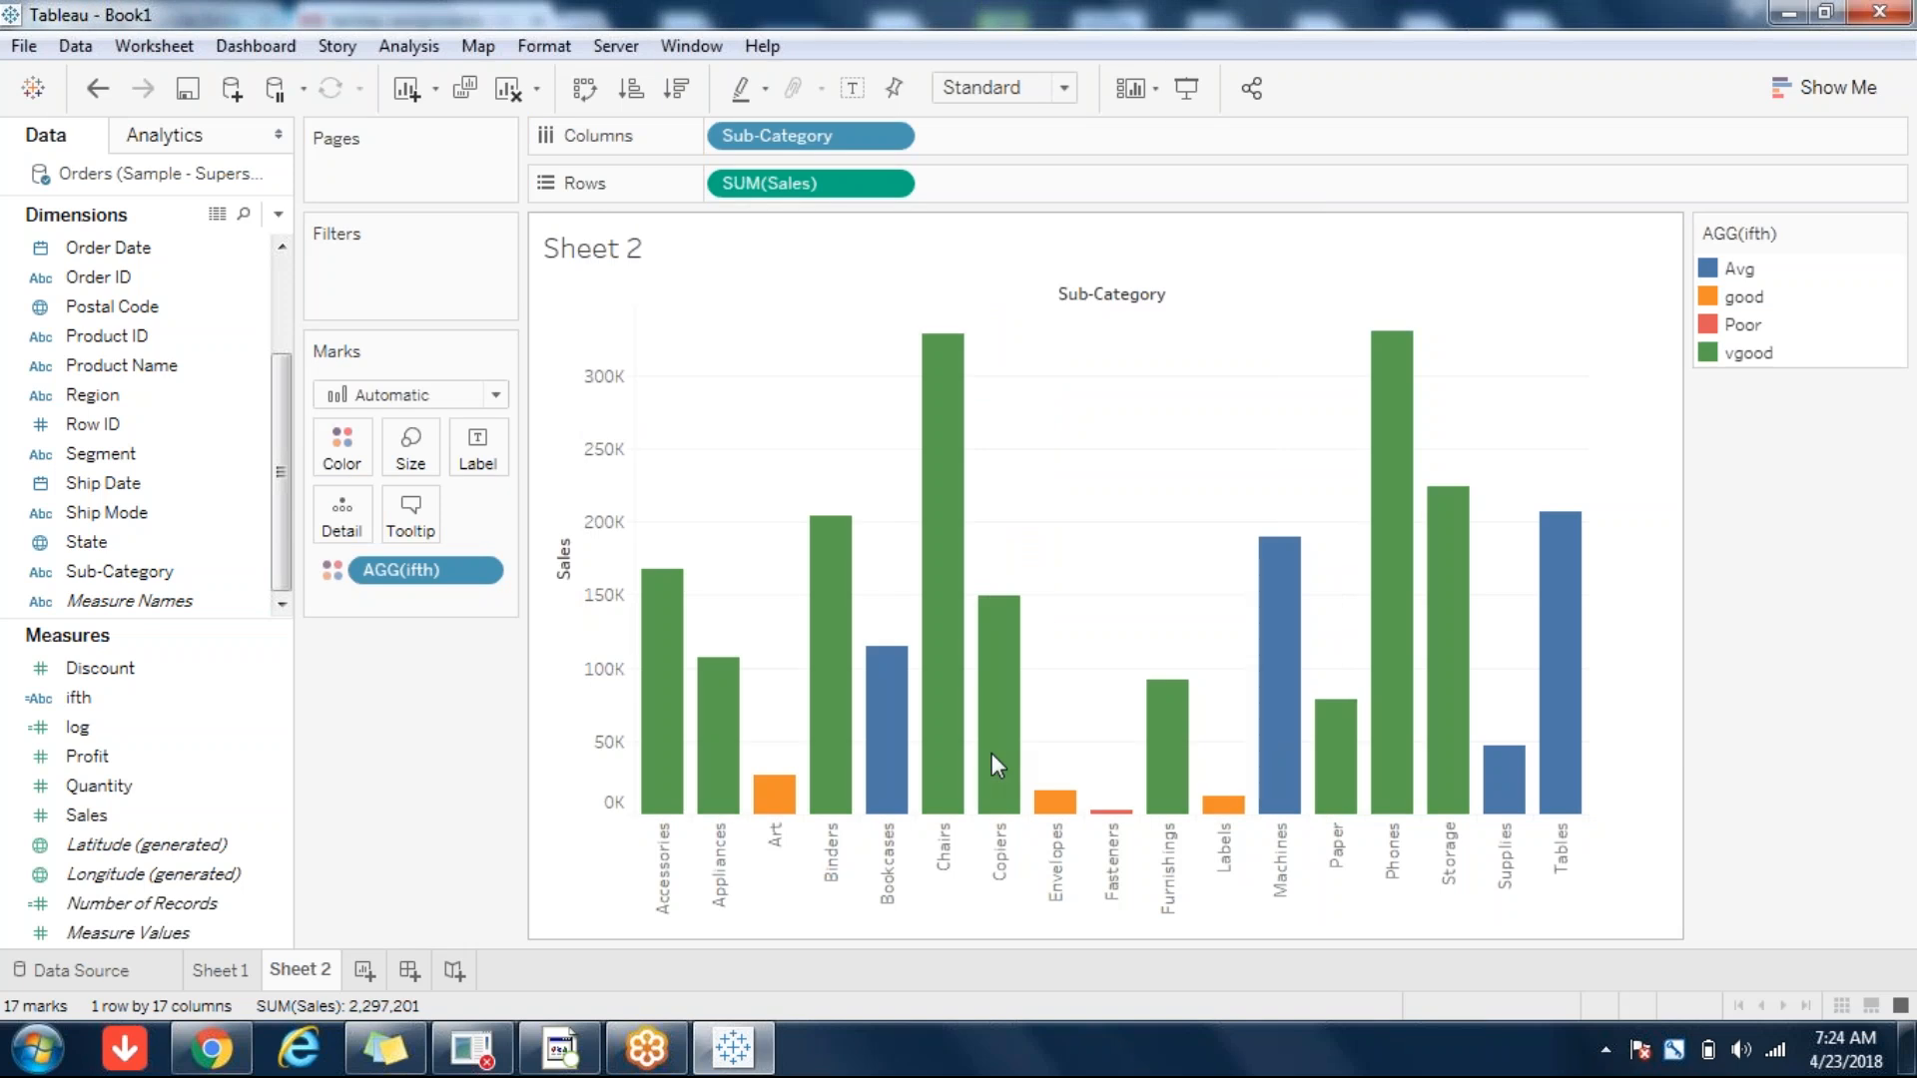
# - Convert the bar chart to packed bubbles and colour the bubbles by ifth instead of Sub-Category
pyautogui.click(1823, 87)
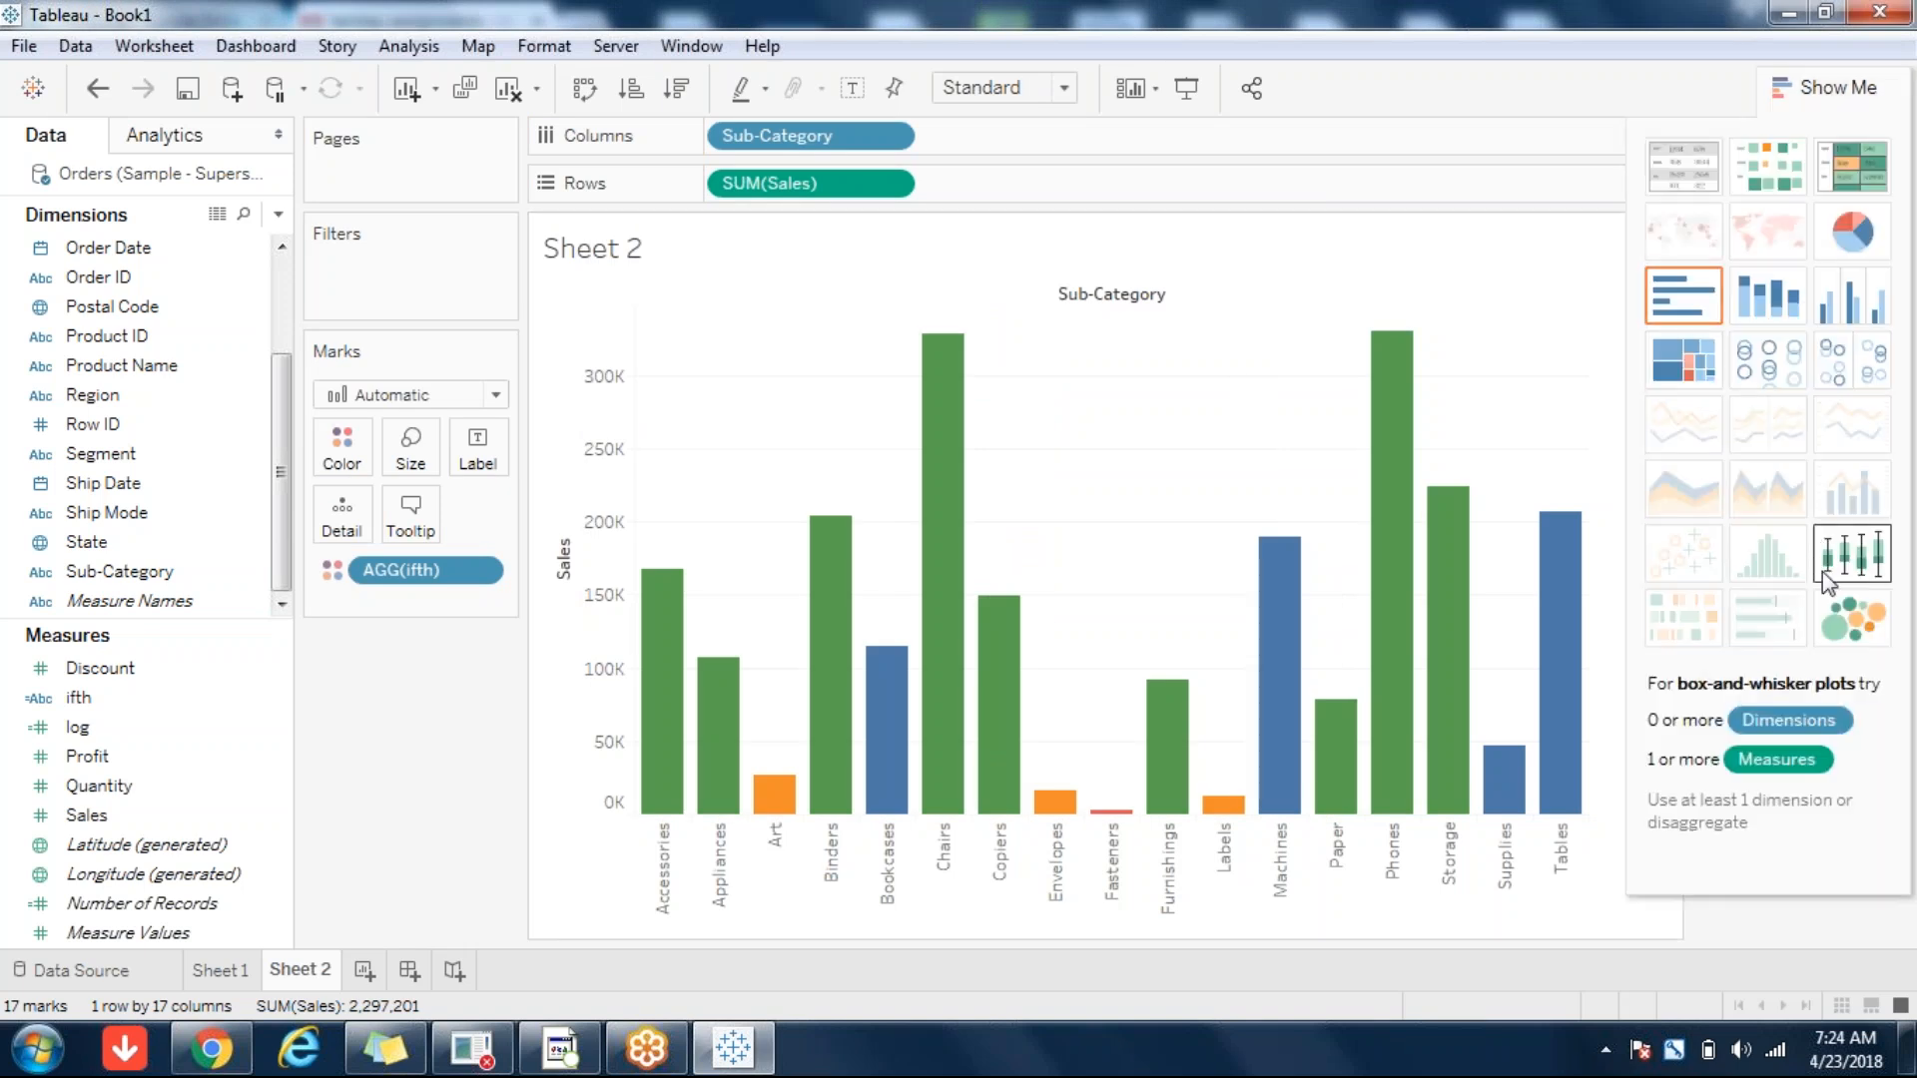
pyautogui.click(1848, 613)
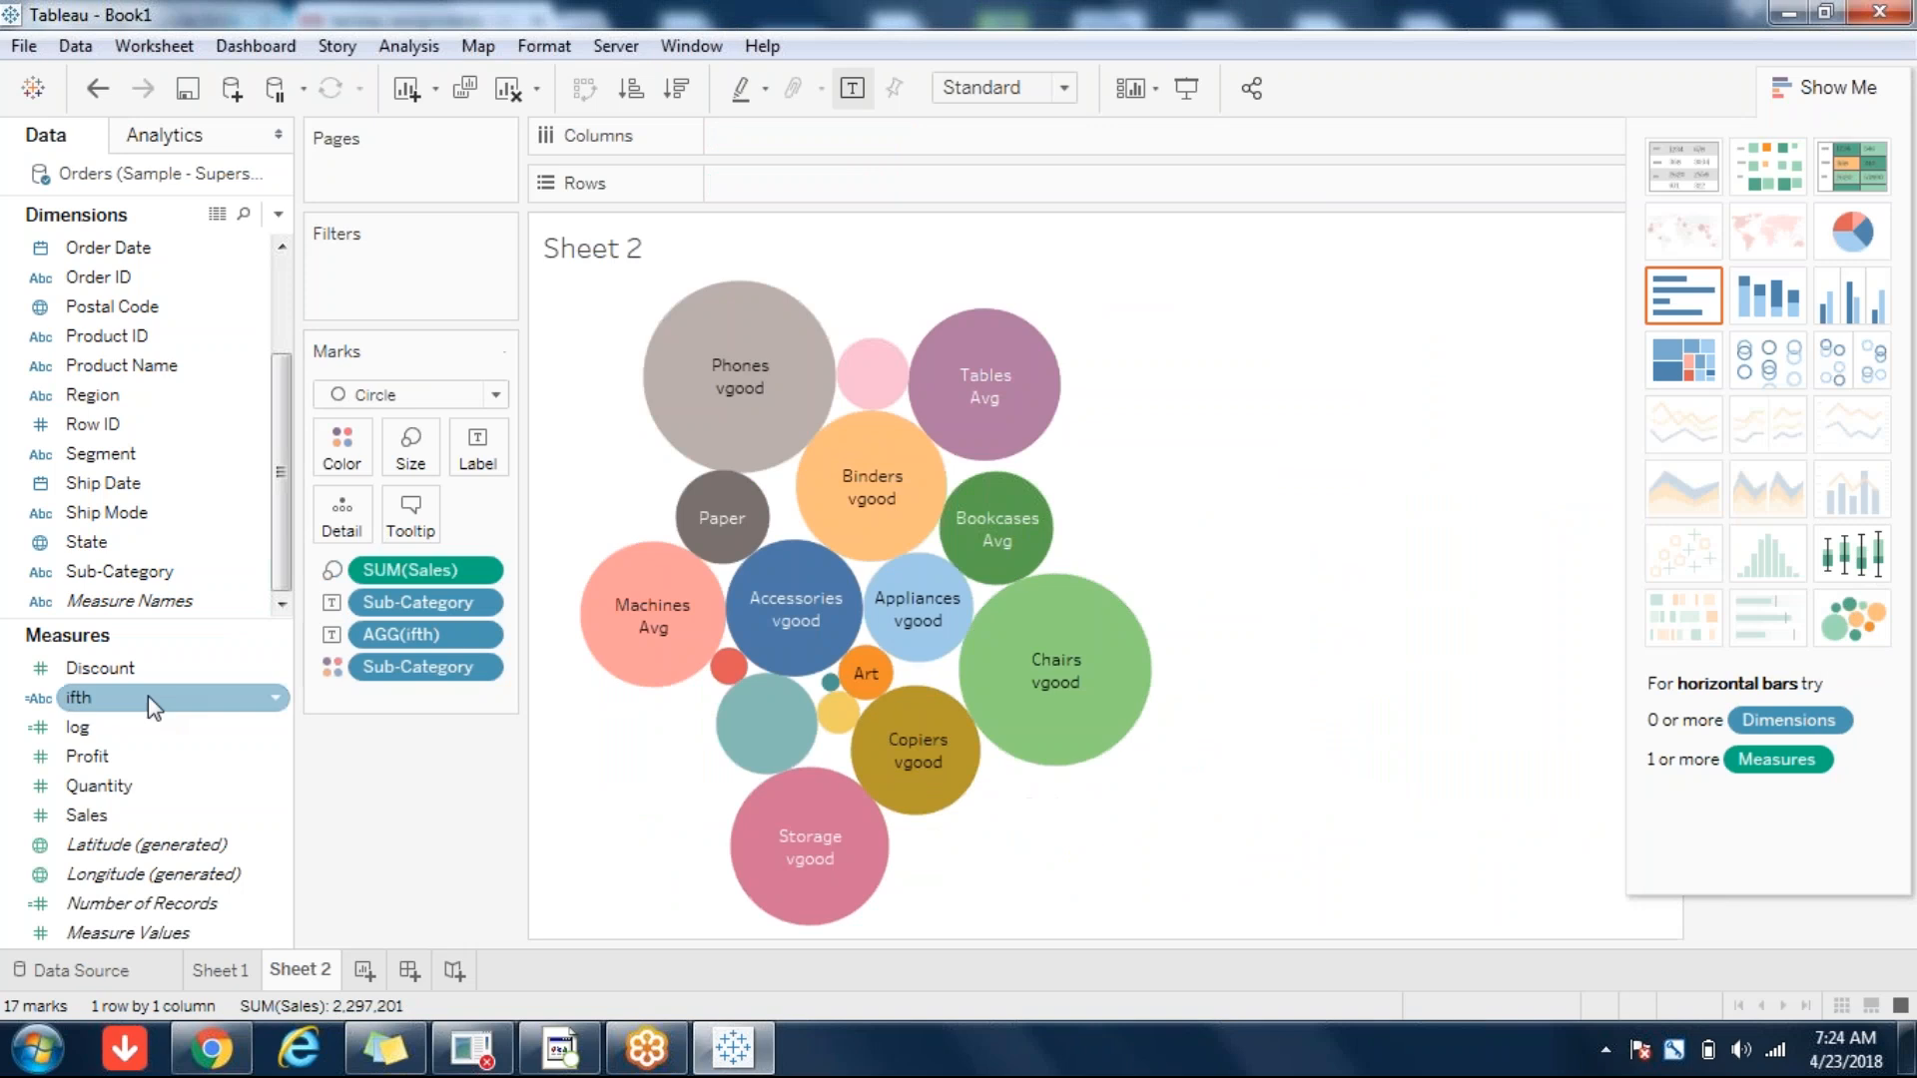
pyautogui.moveTo(138, 704); pyautogui.dragTo(342, 449)
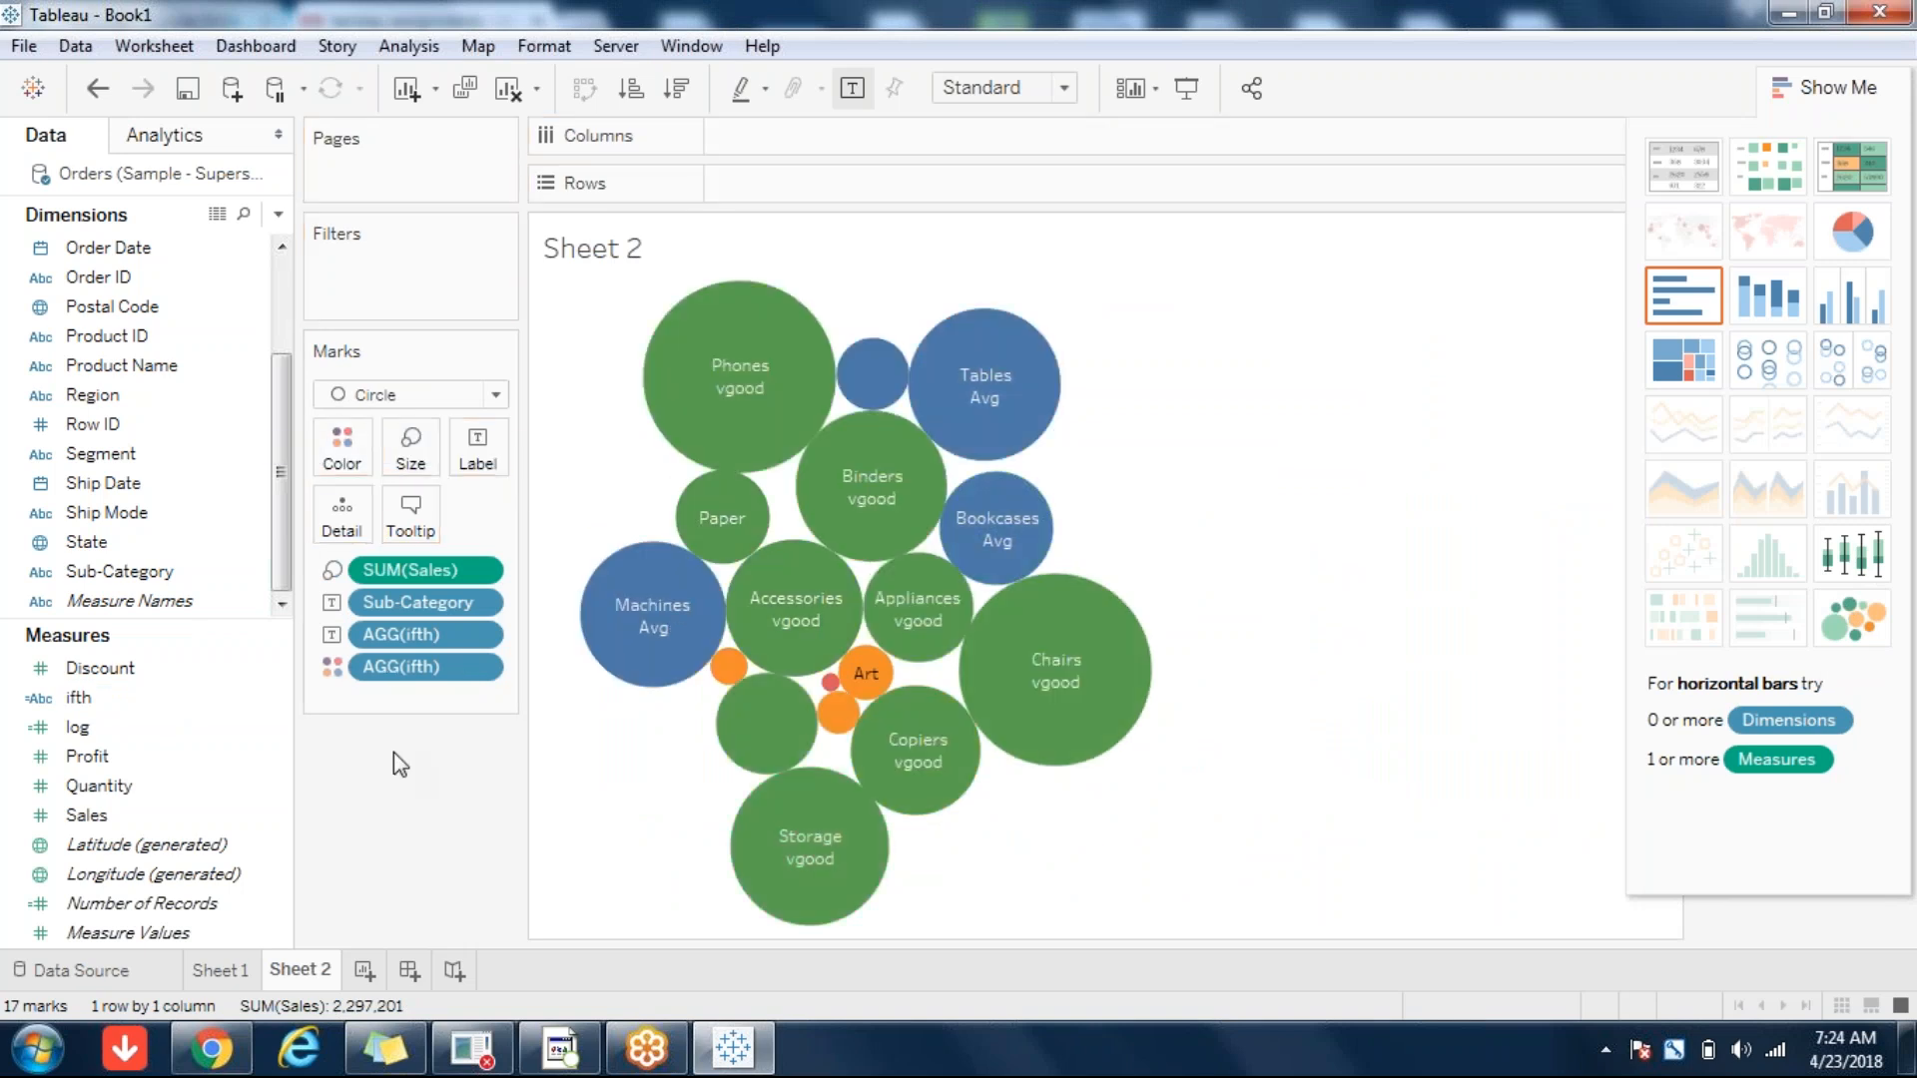
# - Display the same Sales data as a treemap and as pie charts split by ifth
pyautogui.click(1650, 382)
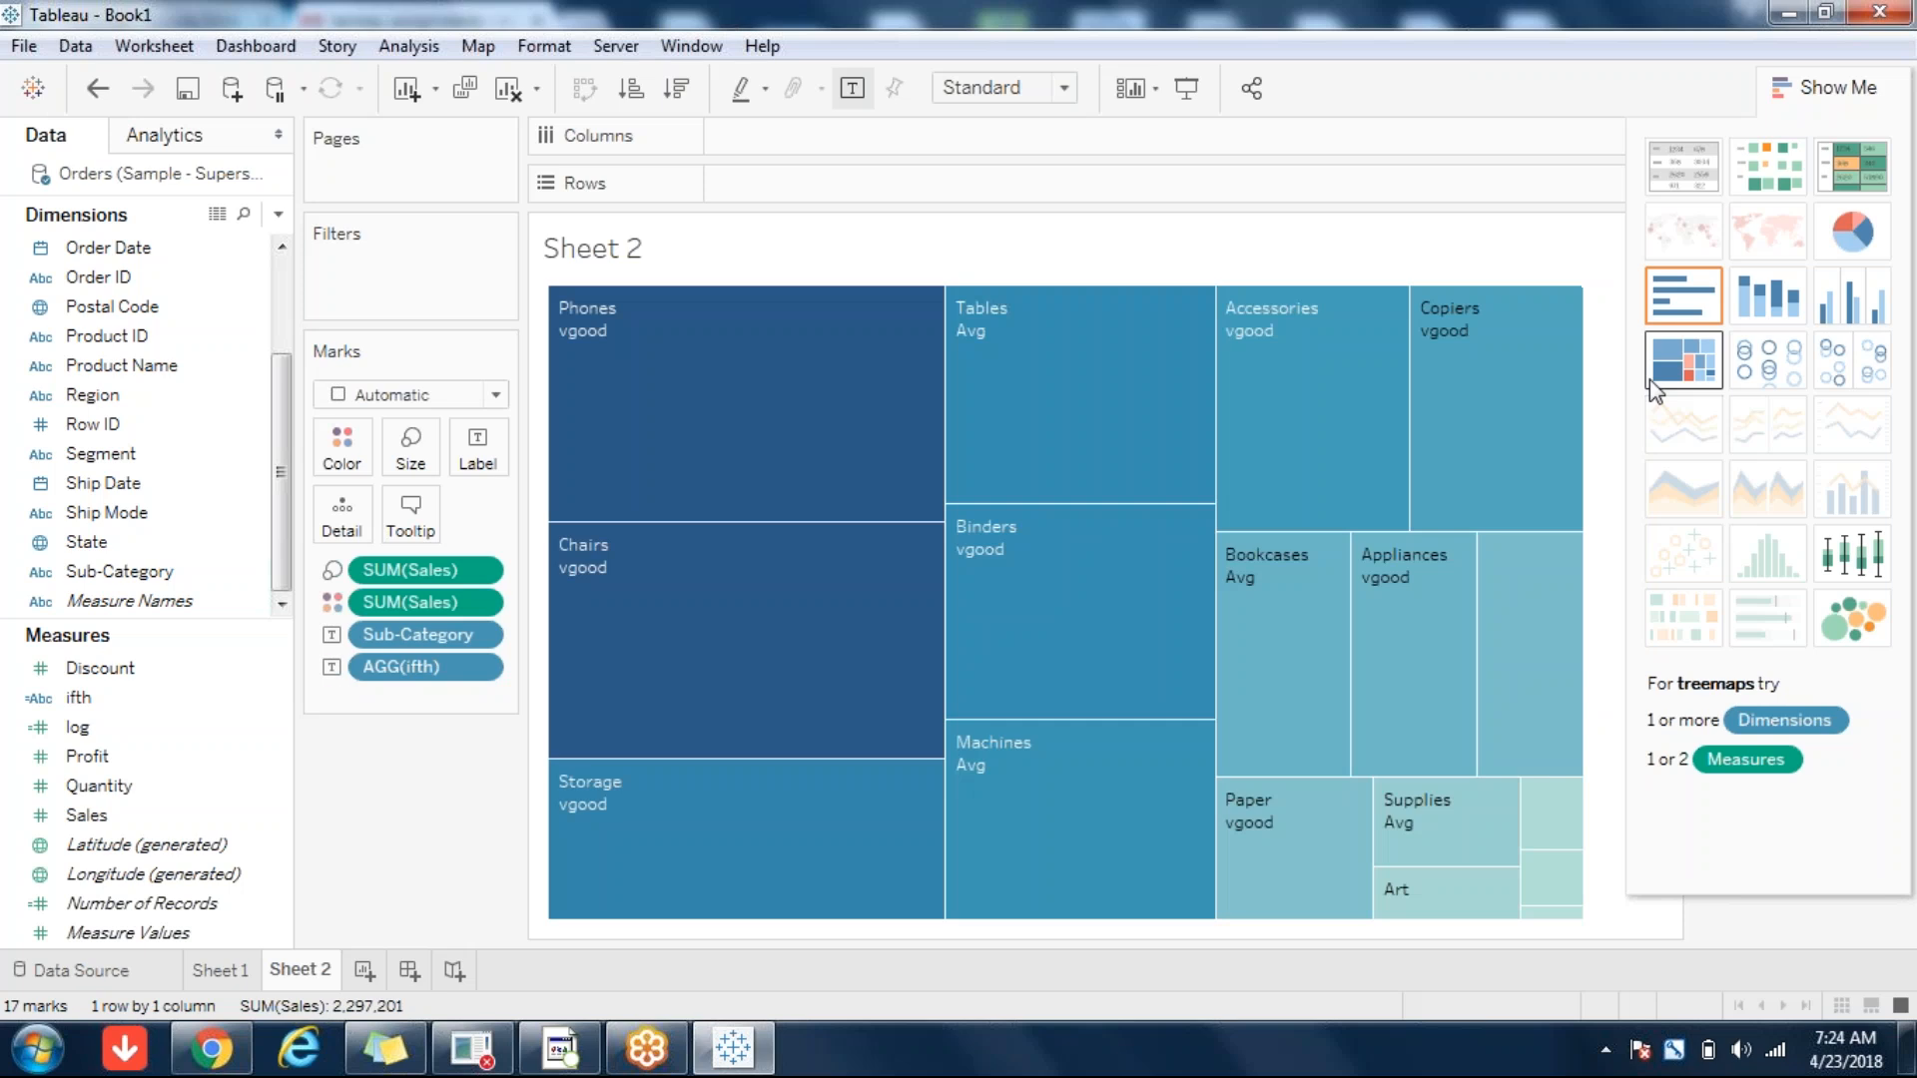
pyautogui.click(1863, 244)
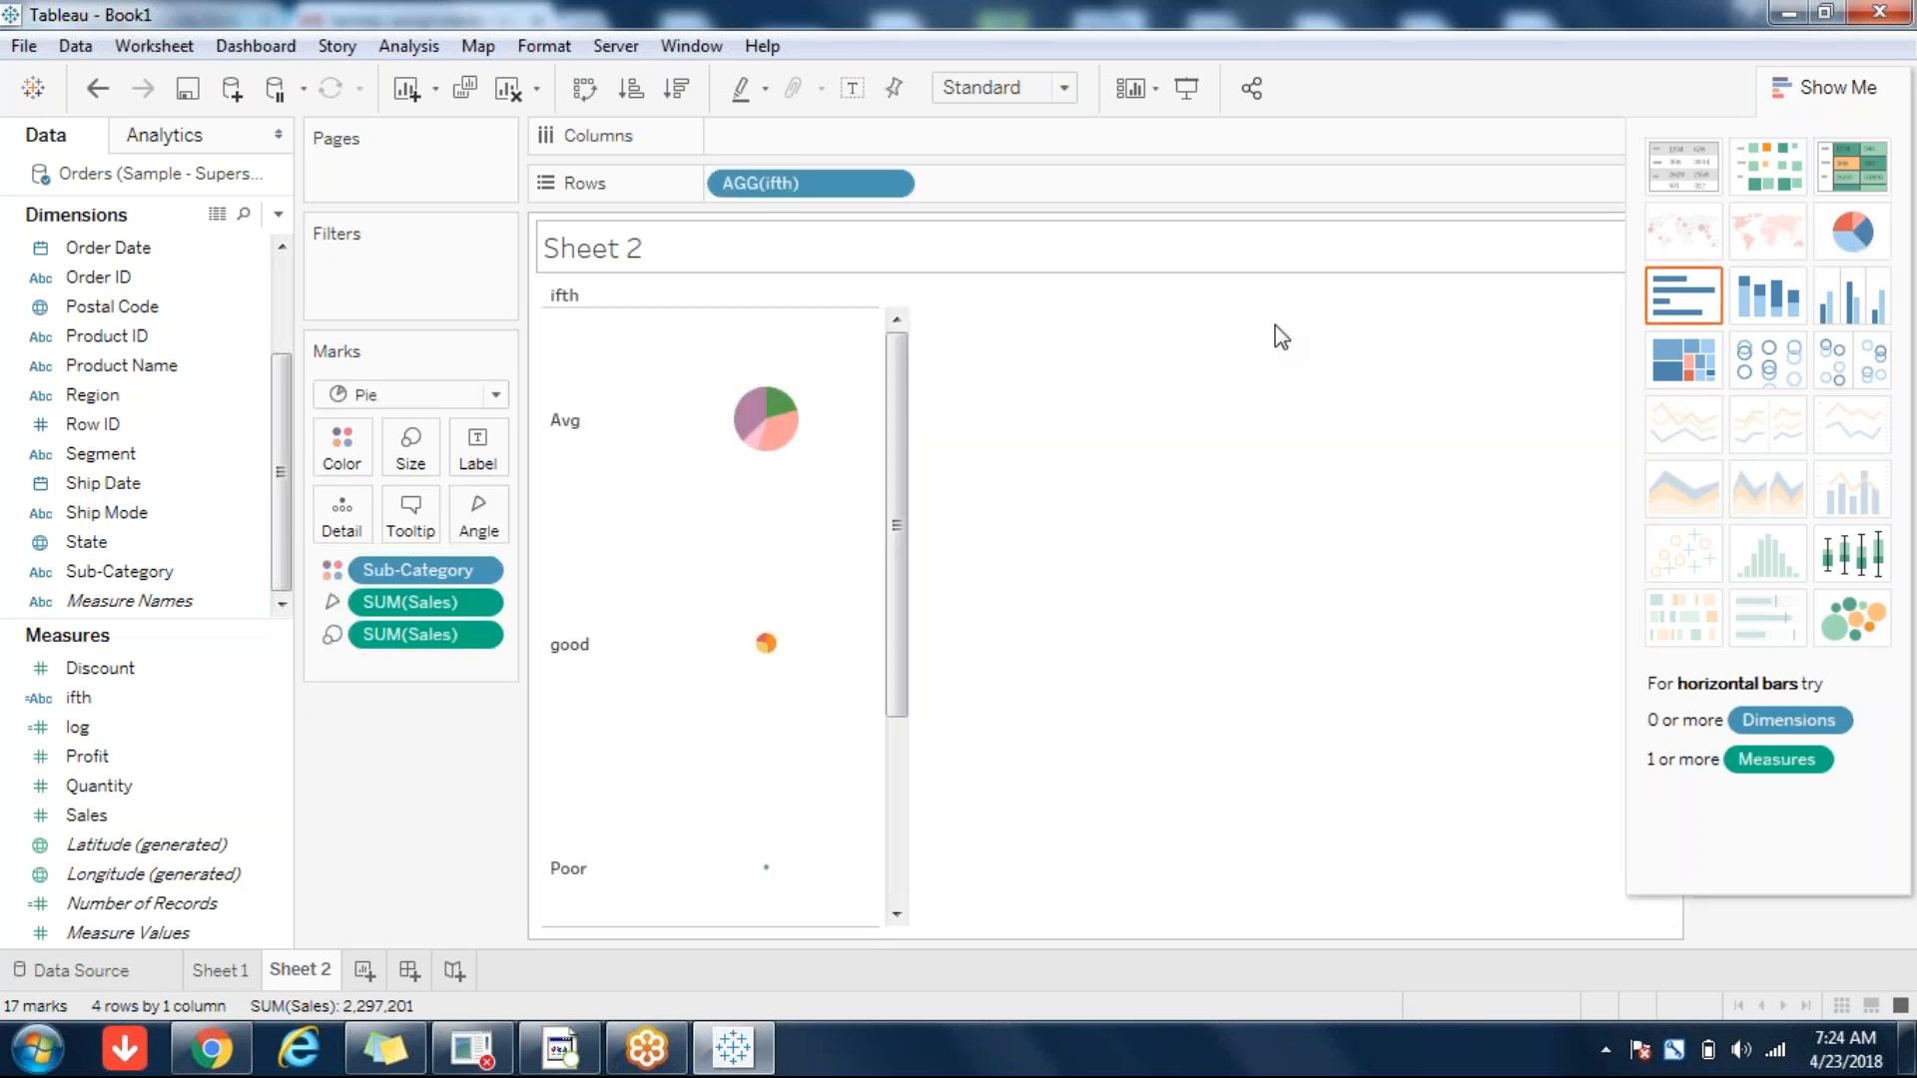
pyautogui.click(1825, 88)
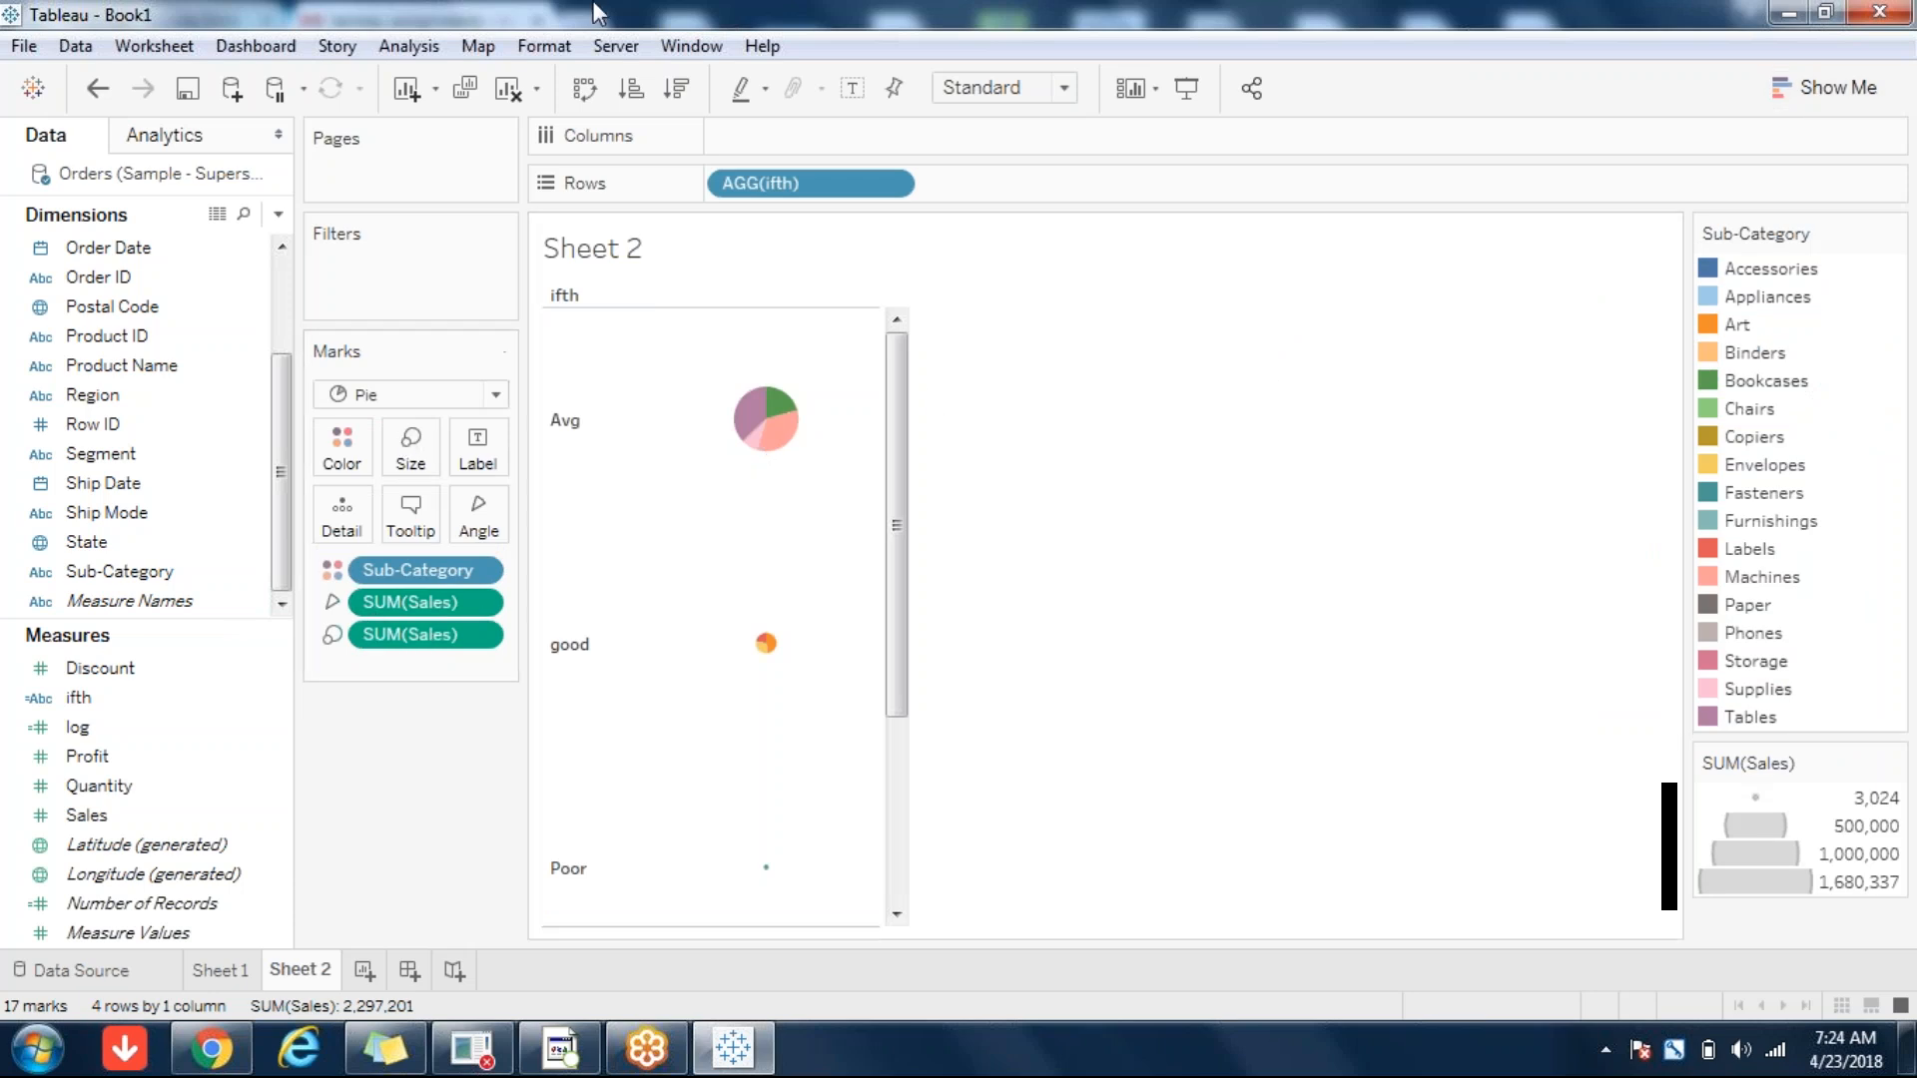
# - Clear the sheet, build a text table of Sales by Sub-Category, and try colouring its values by ifth
pyautogui.click(509, 88)
pyautogui.doubleClick(120, 571)
pyautogui.doubleClick(87, 816)
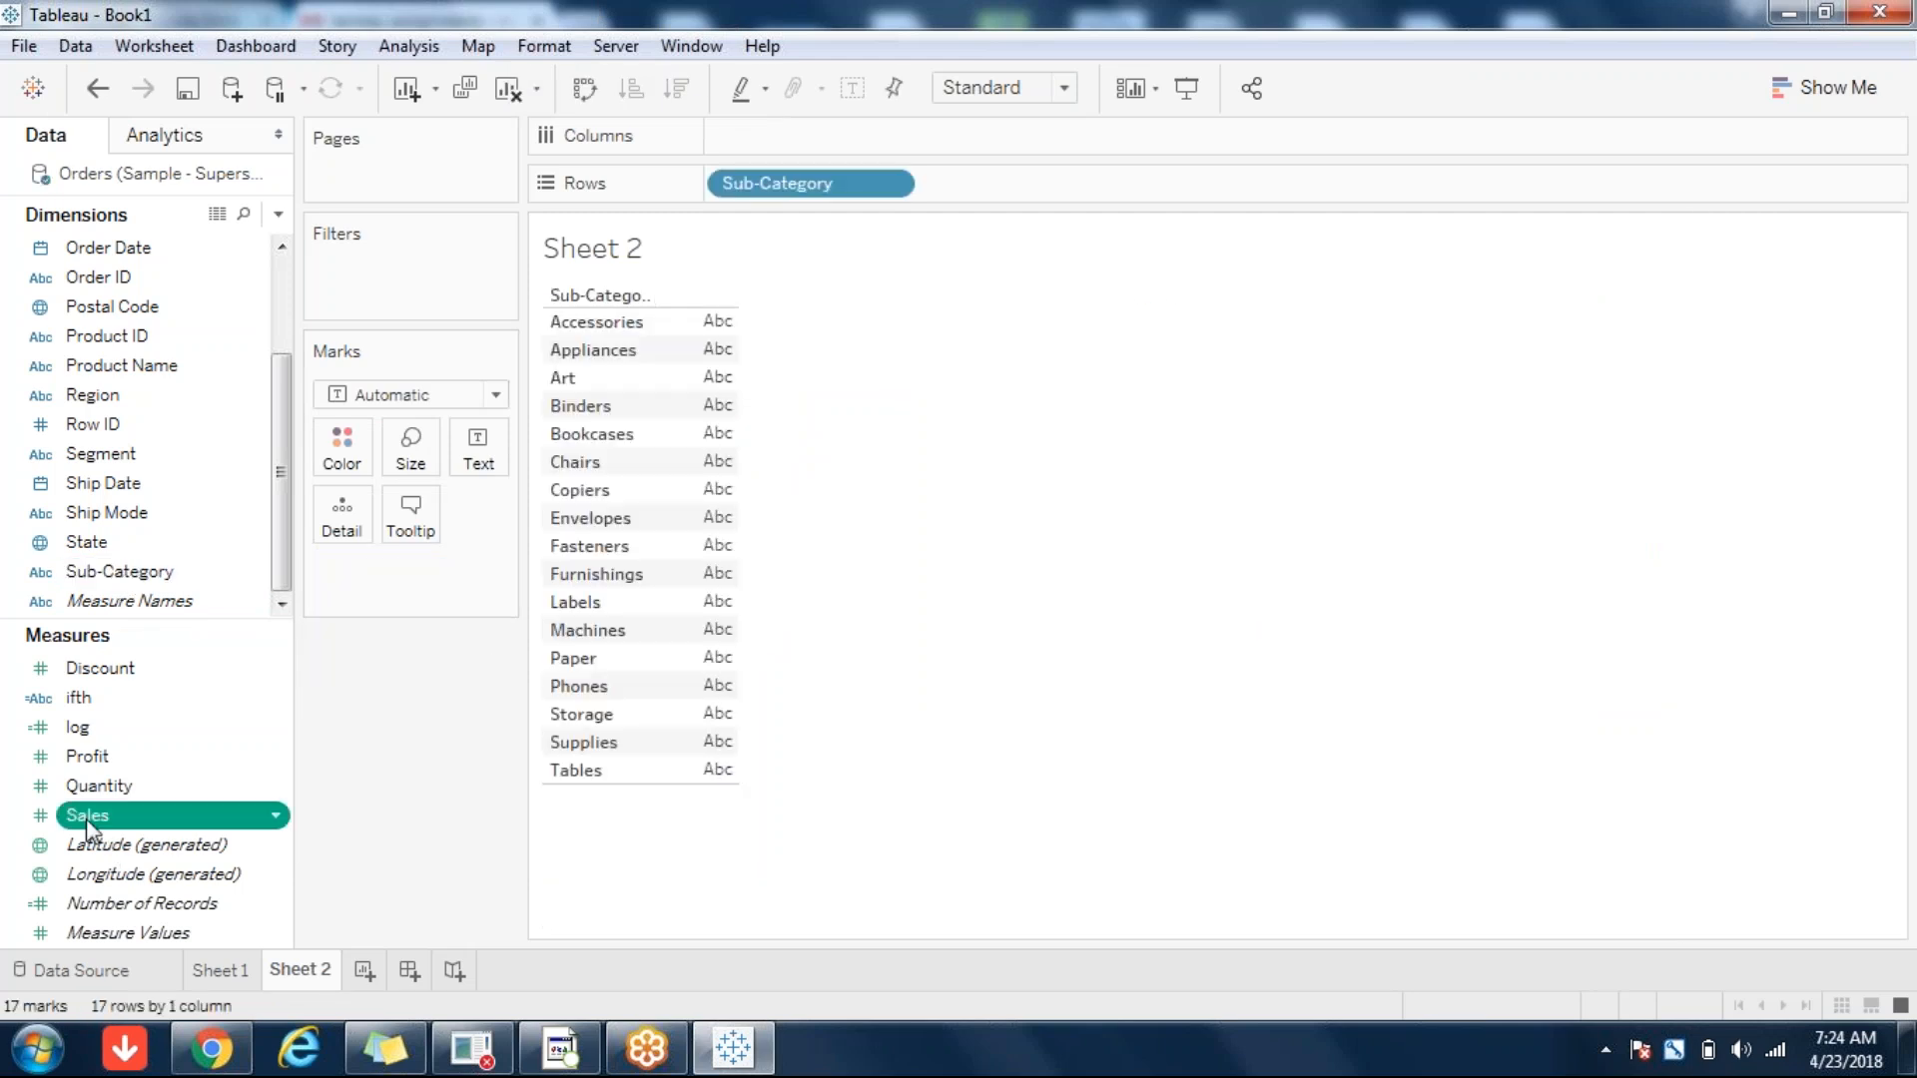
pyautogui.moveTo(106, 705); pyautogui.dragTo(341, 448)
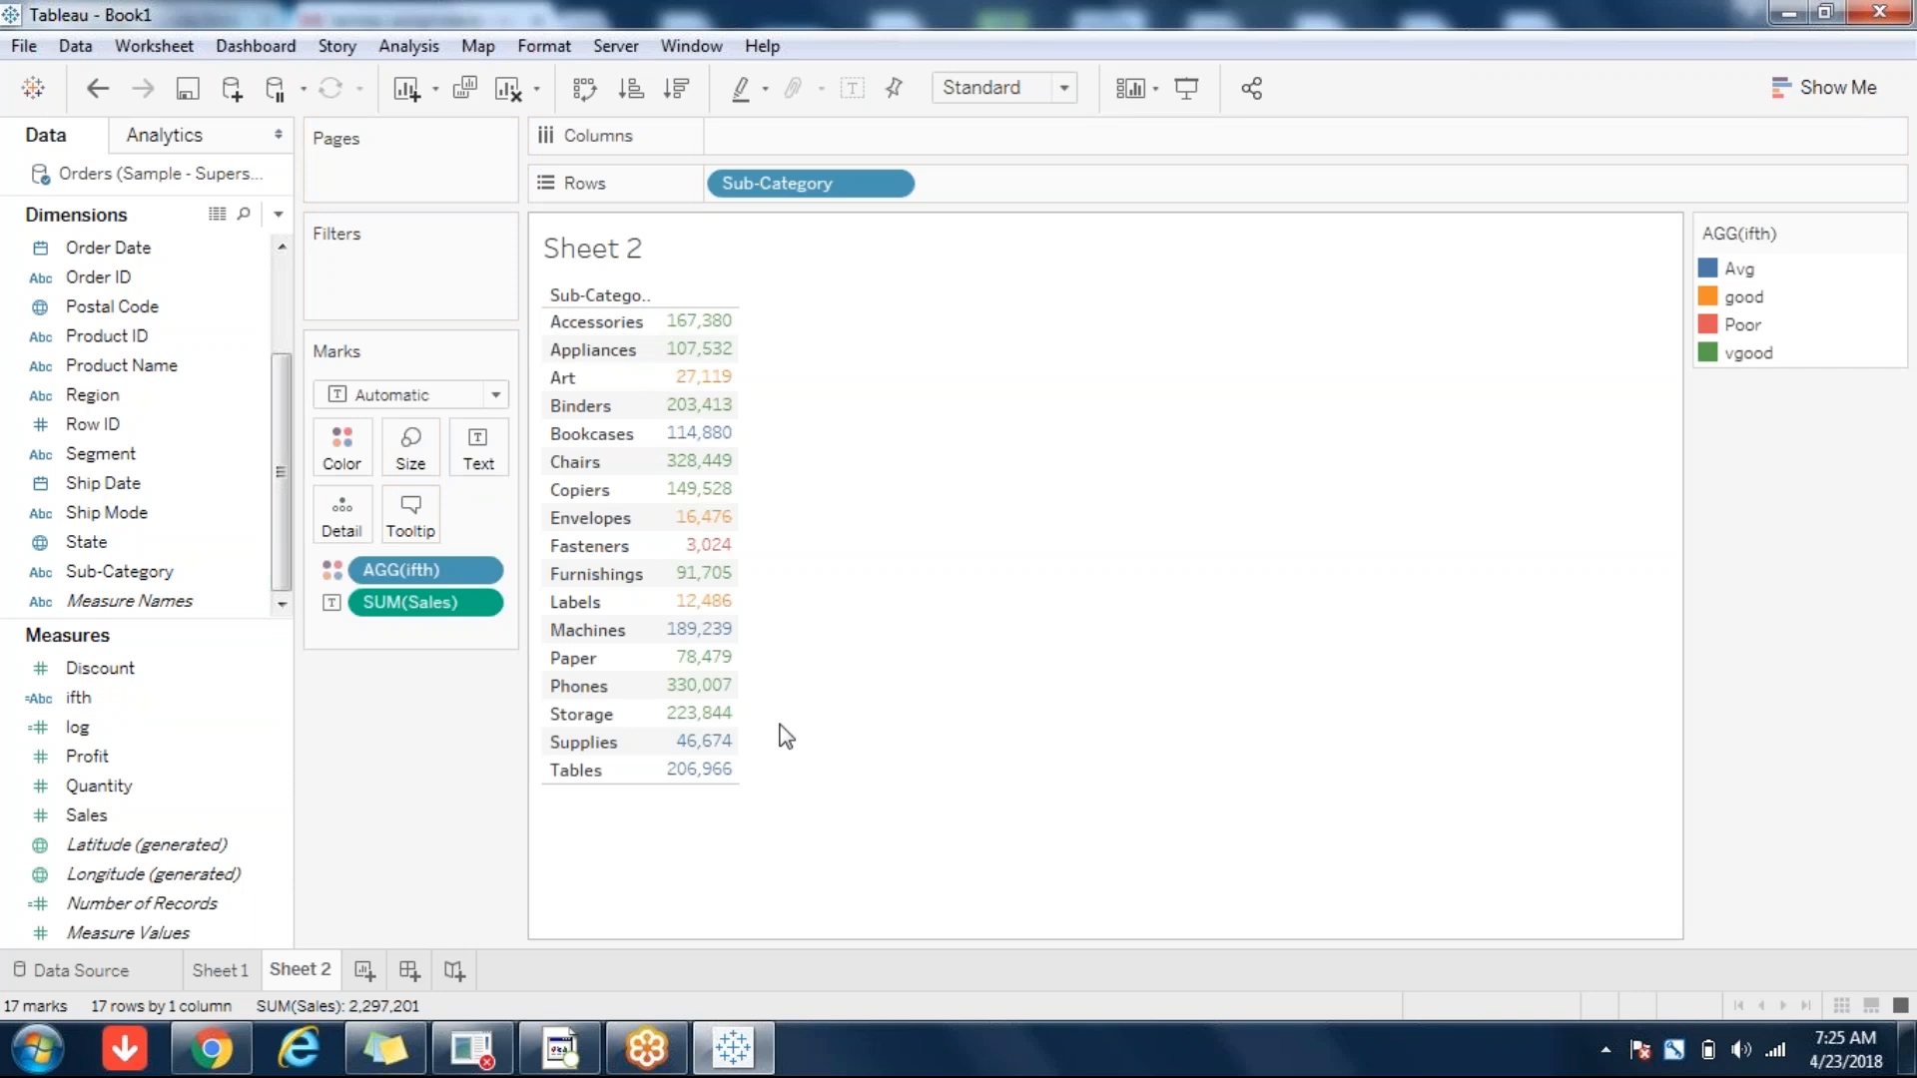
pyautogui.hotkey('ctrl', 'z')
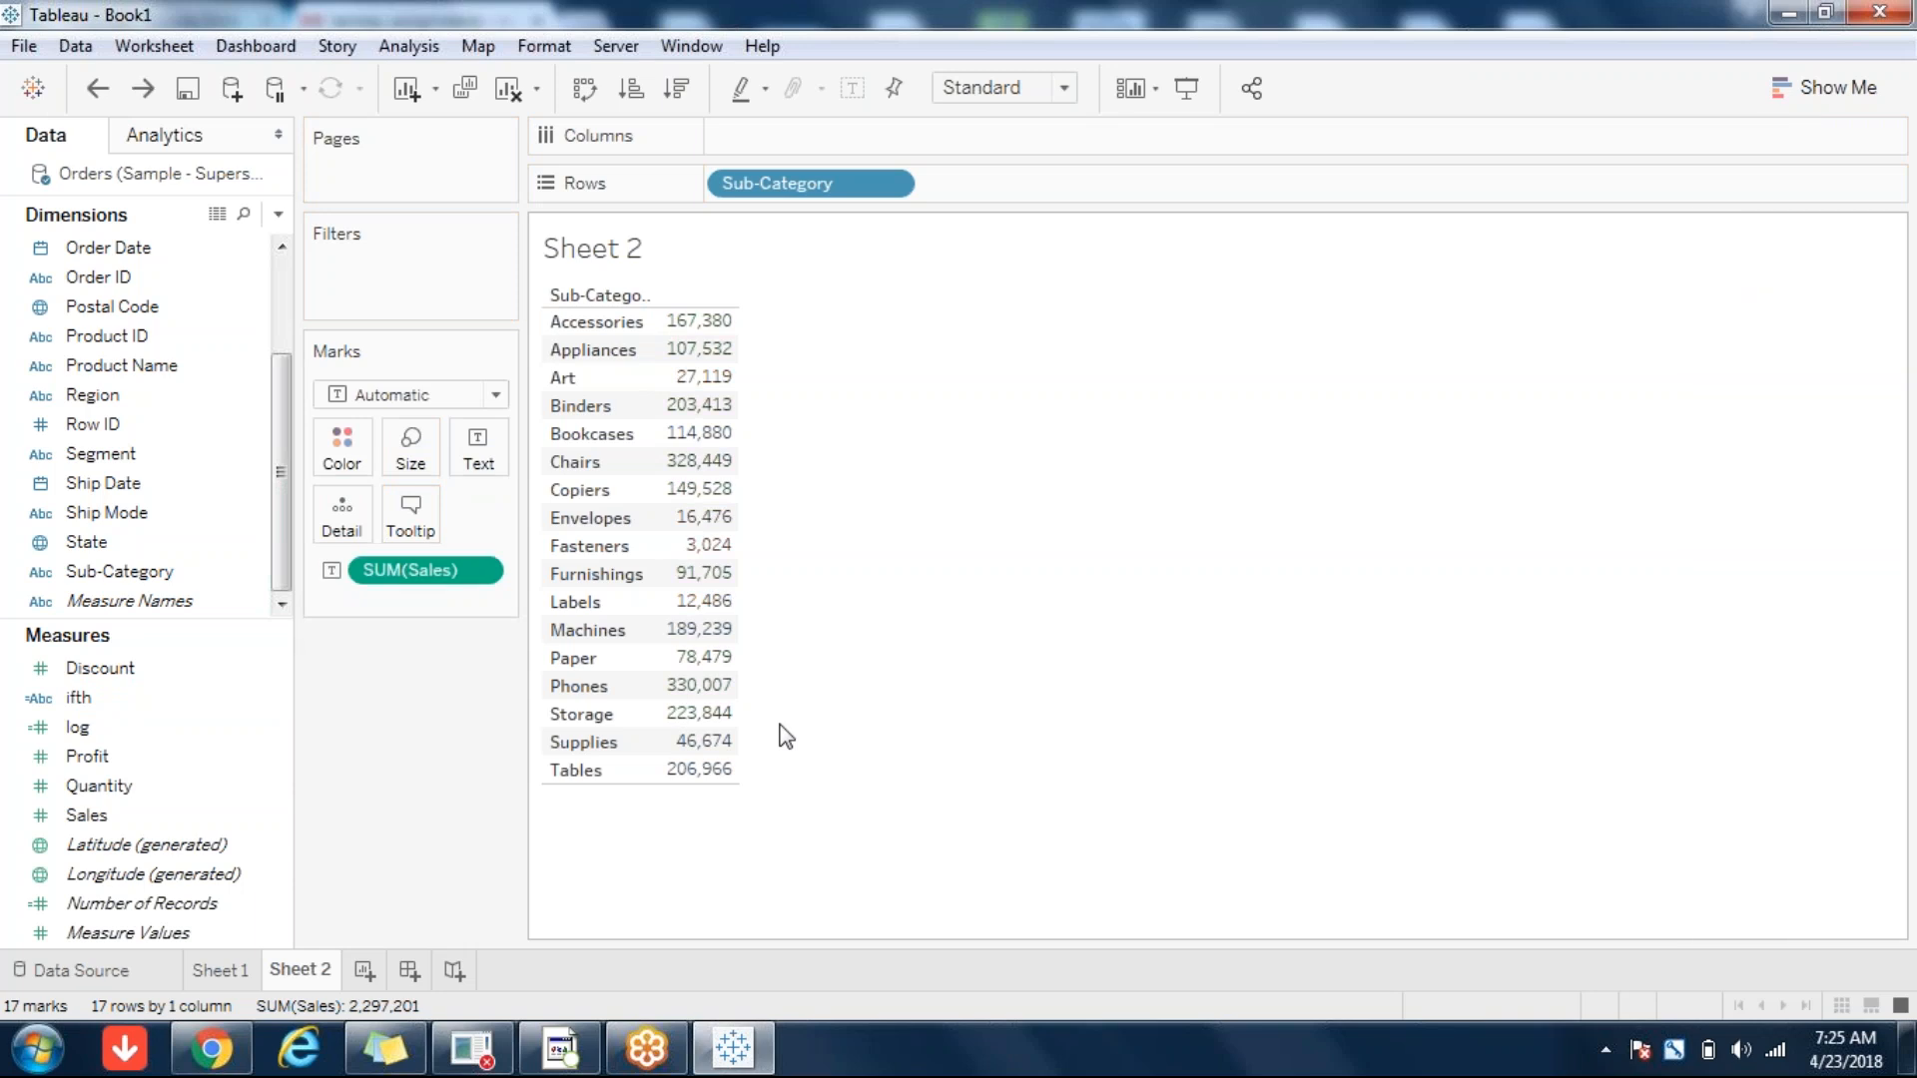
# - Clear Sheet 2 and rebuild the text table with Sub-Category in rows and summed Sales as values
pyautogui.click(509, 92)
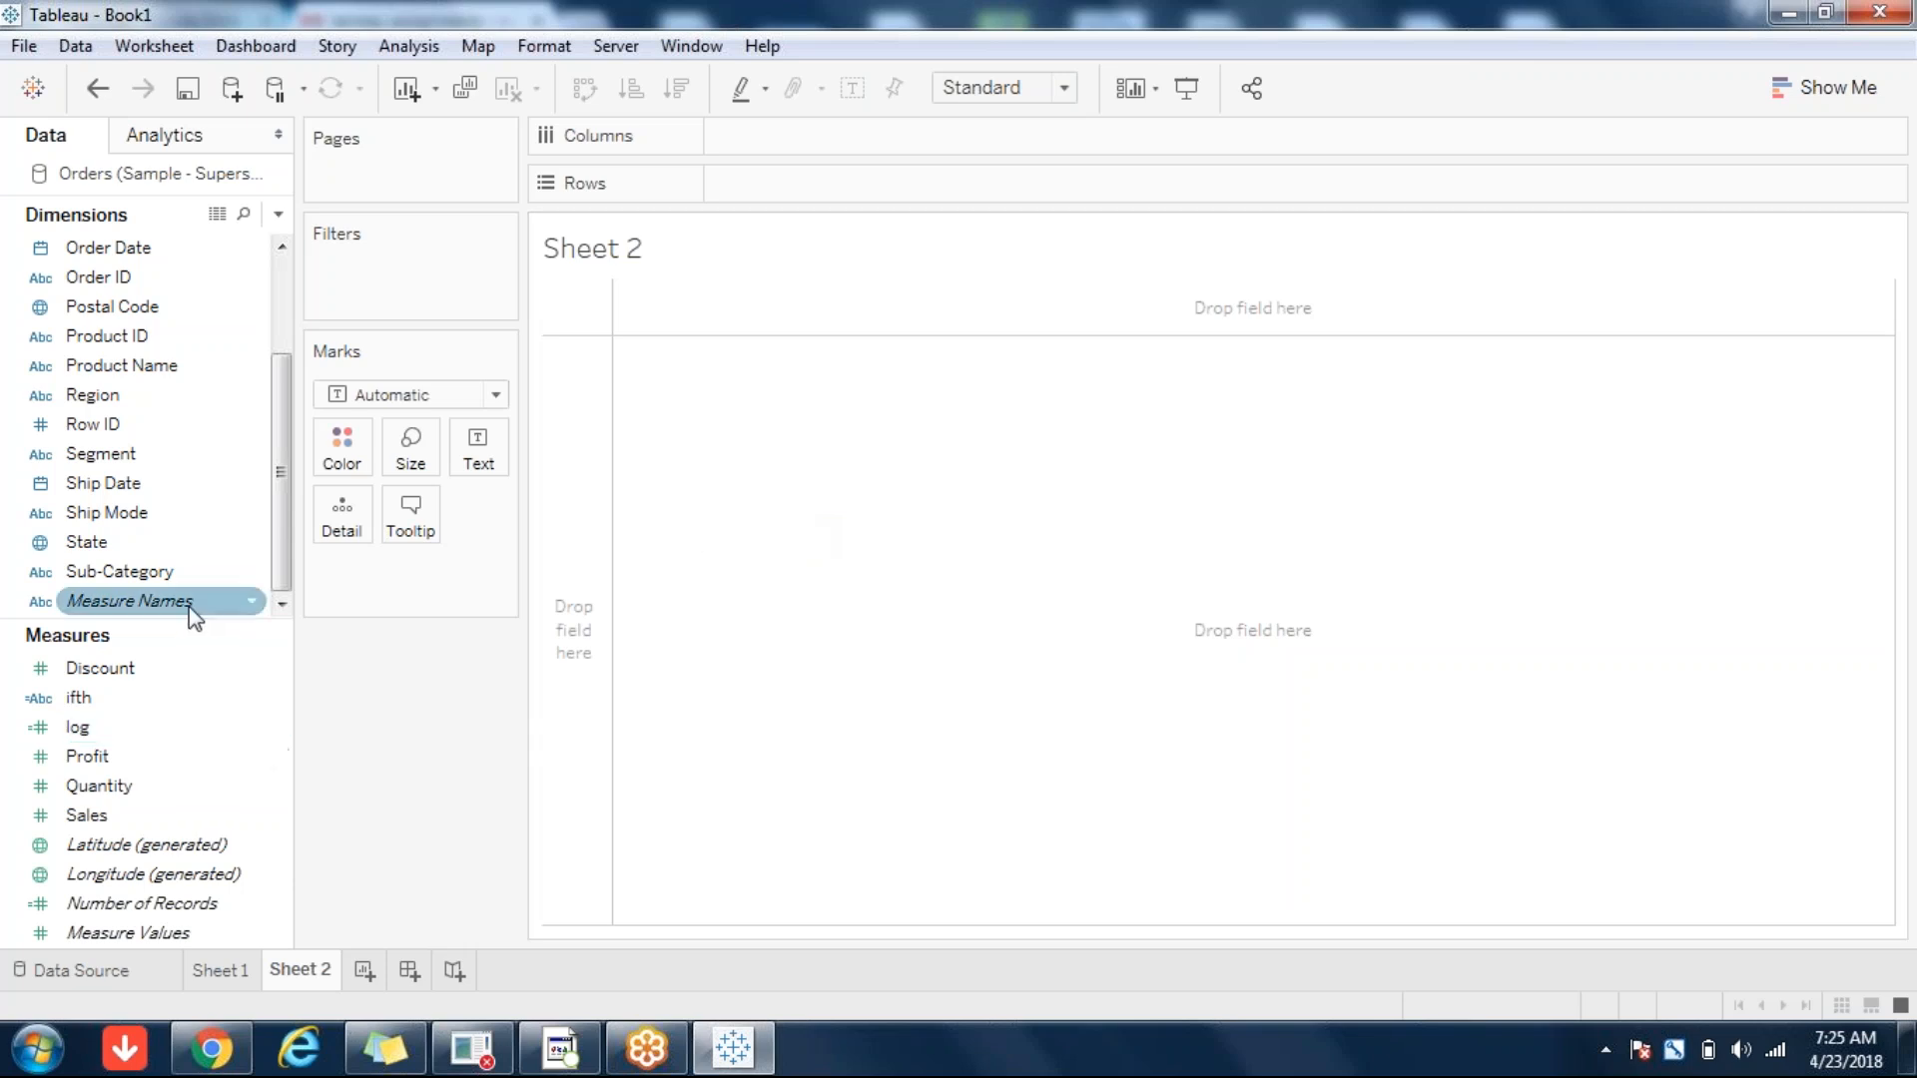
pyautogui.click(172, 575)
pyautogui.doubleClick(165, 581)
pyautogui.doubleClick(100, 814)
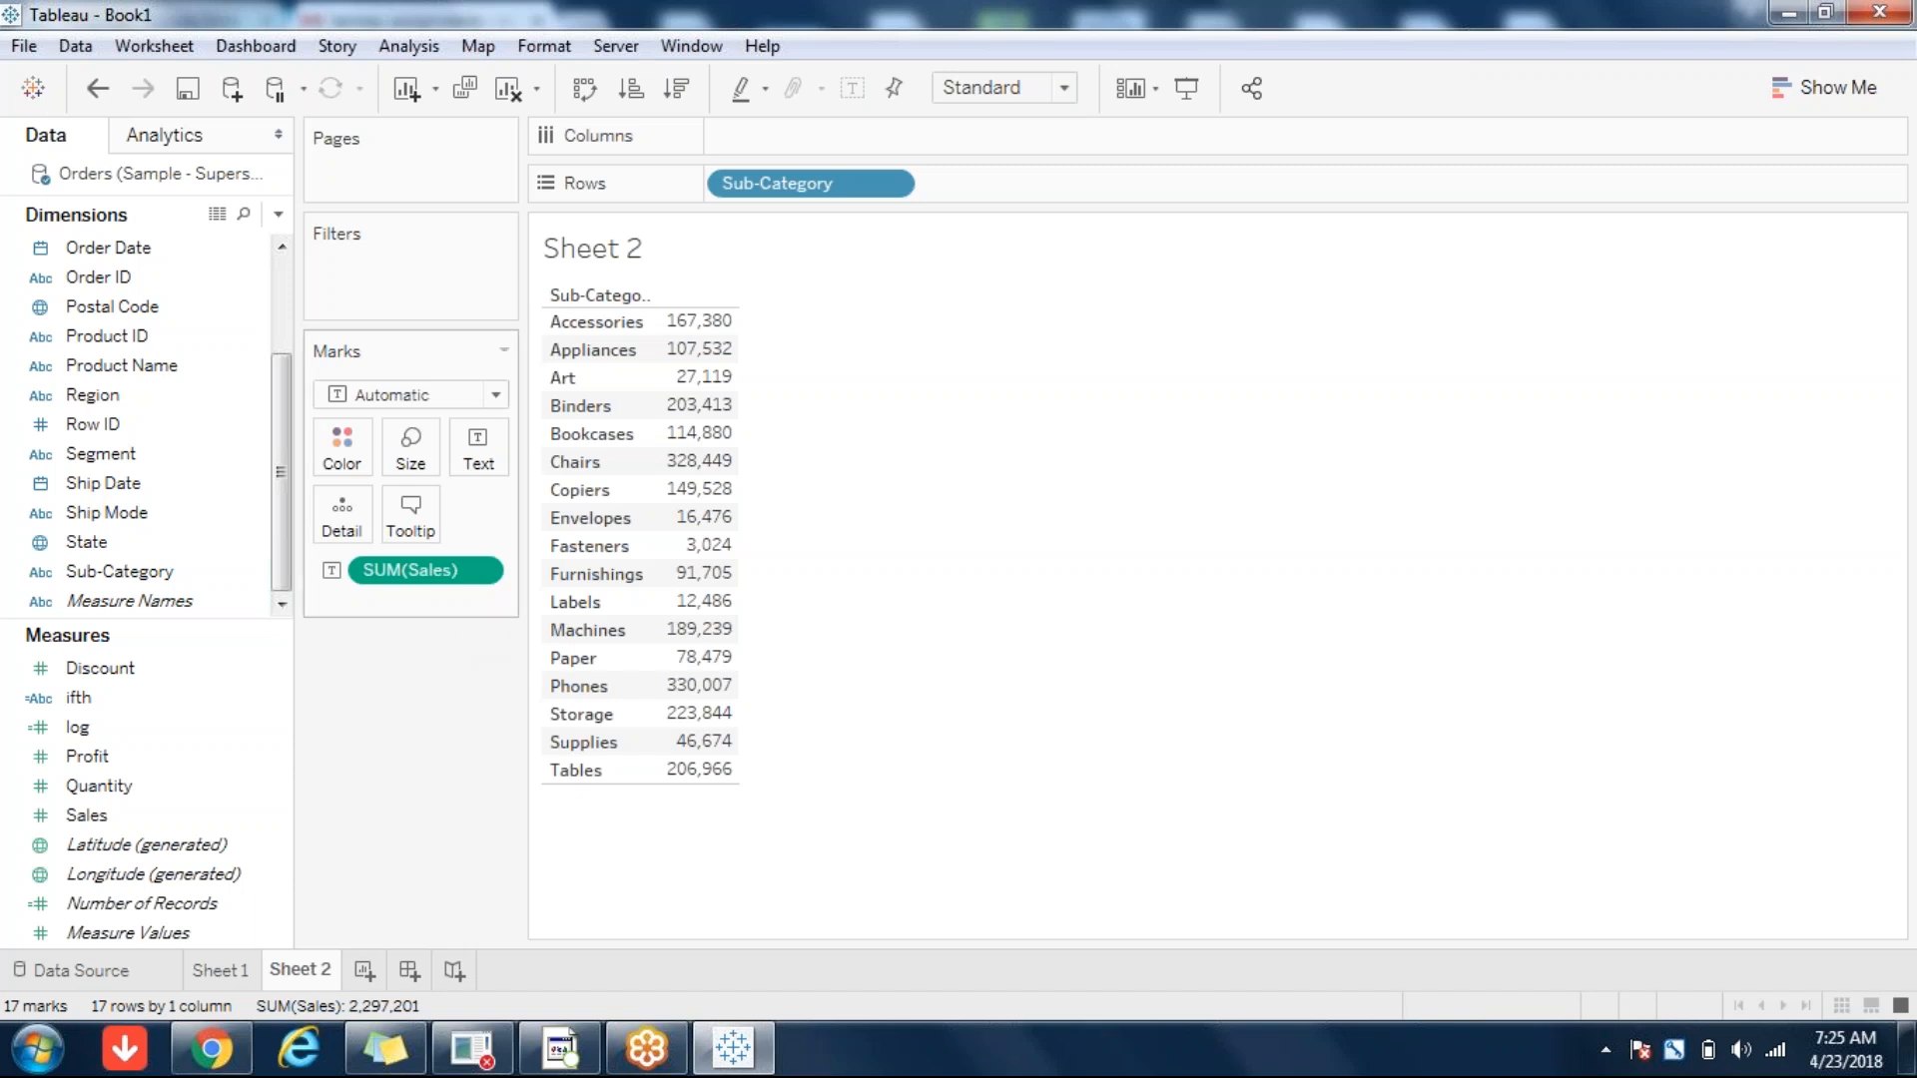
# - Change the table's mark type to Shape and widen the value column so shapes and sales figures do not overlap
pyautogui.click(464, 402)
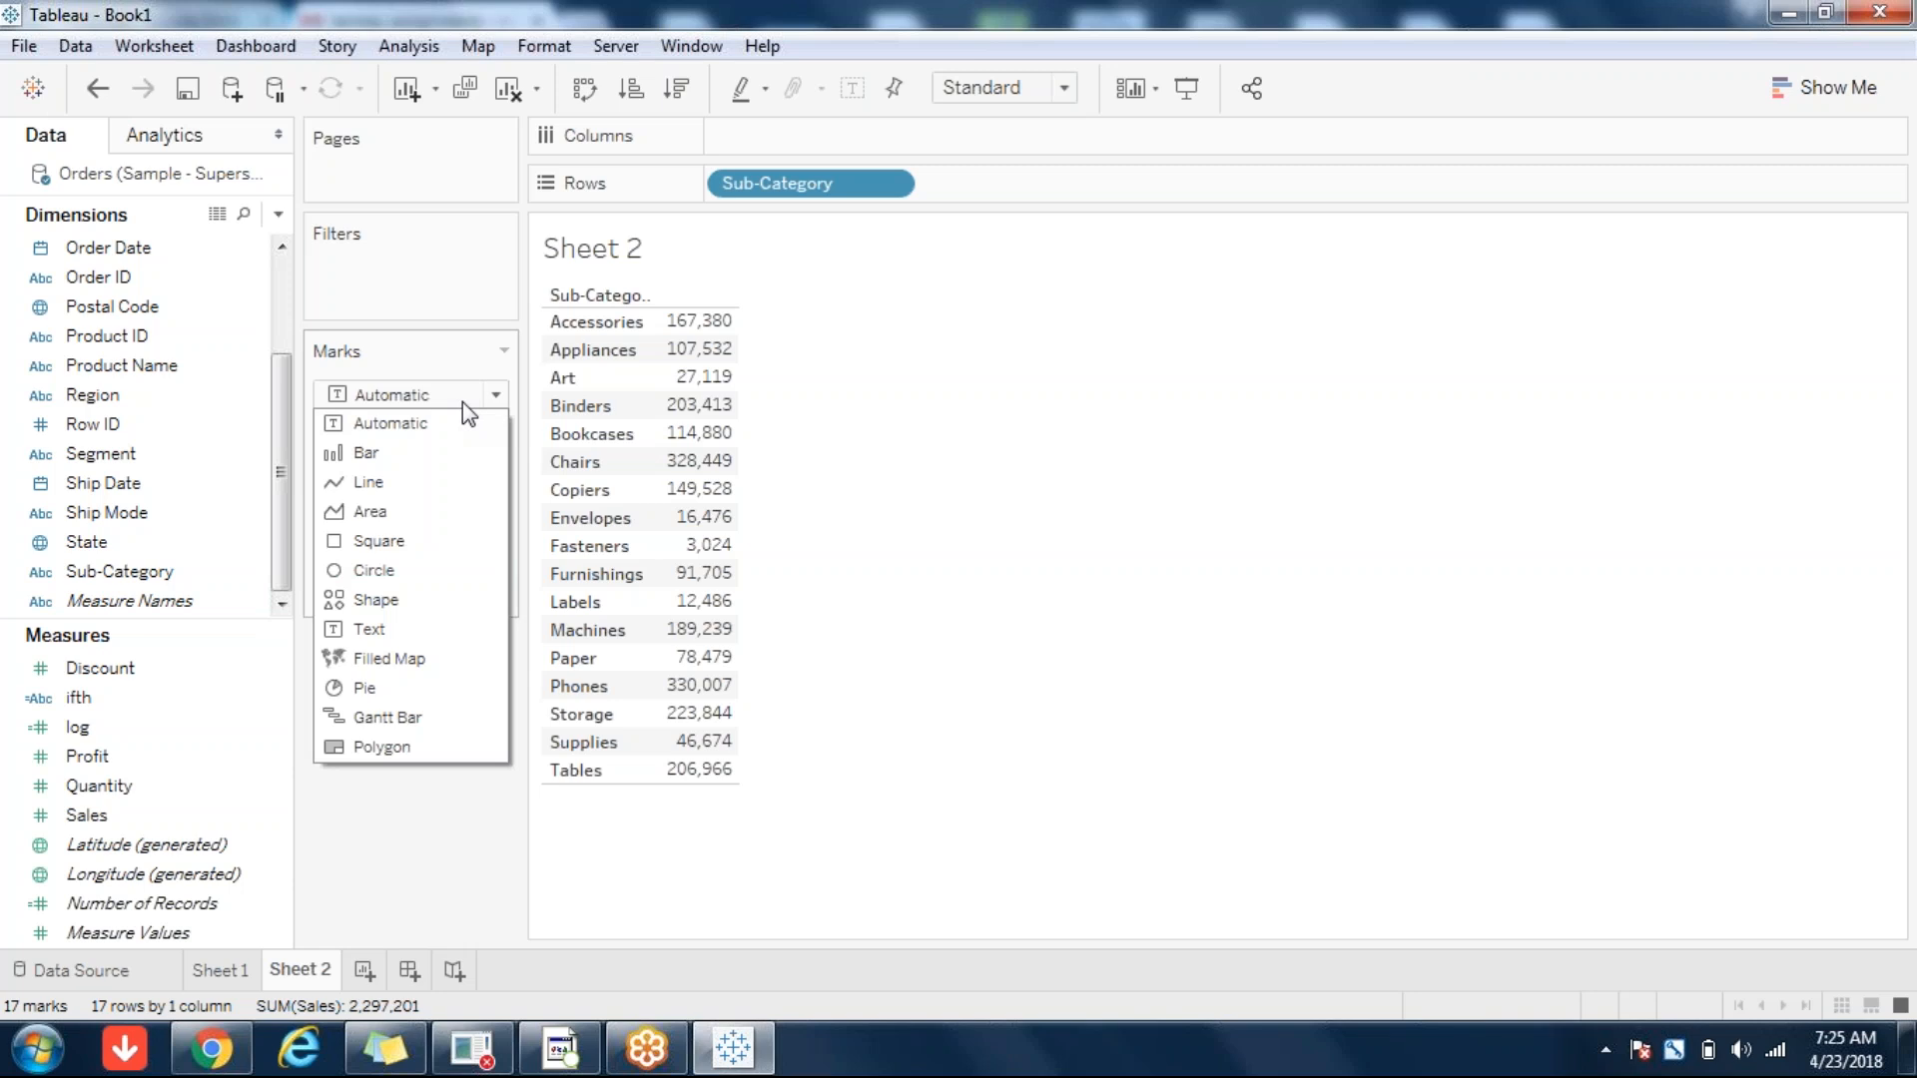
pyautogui.click(409, 601)
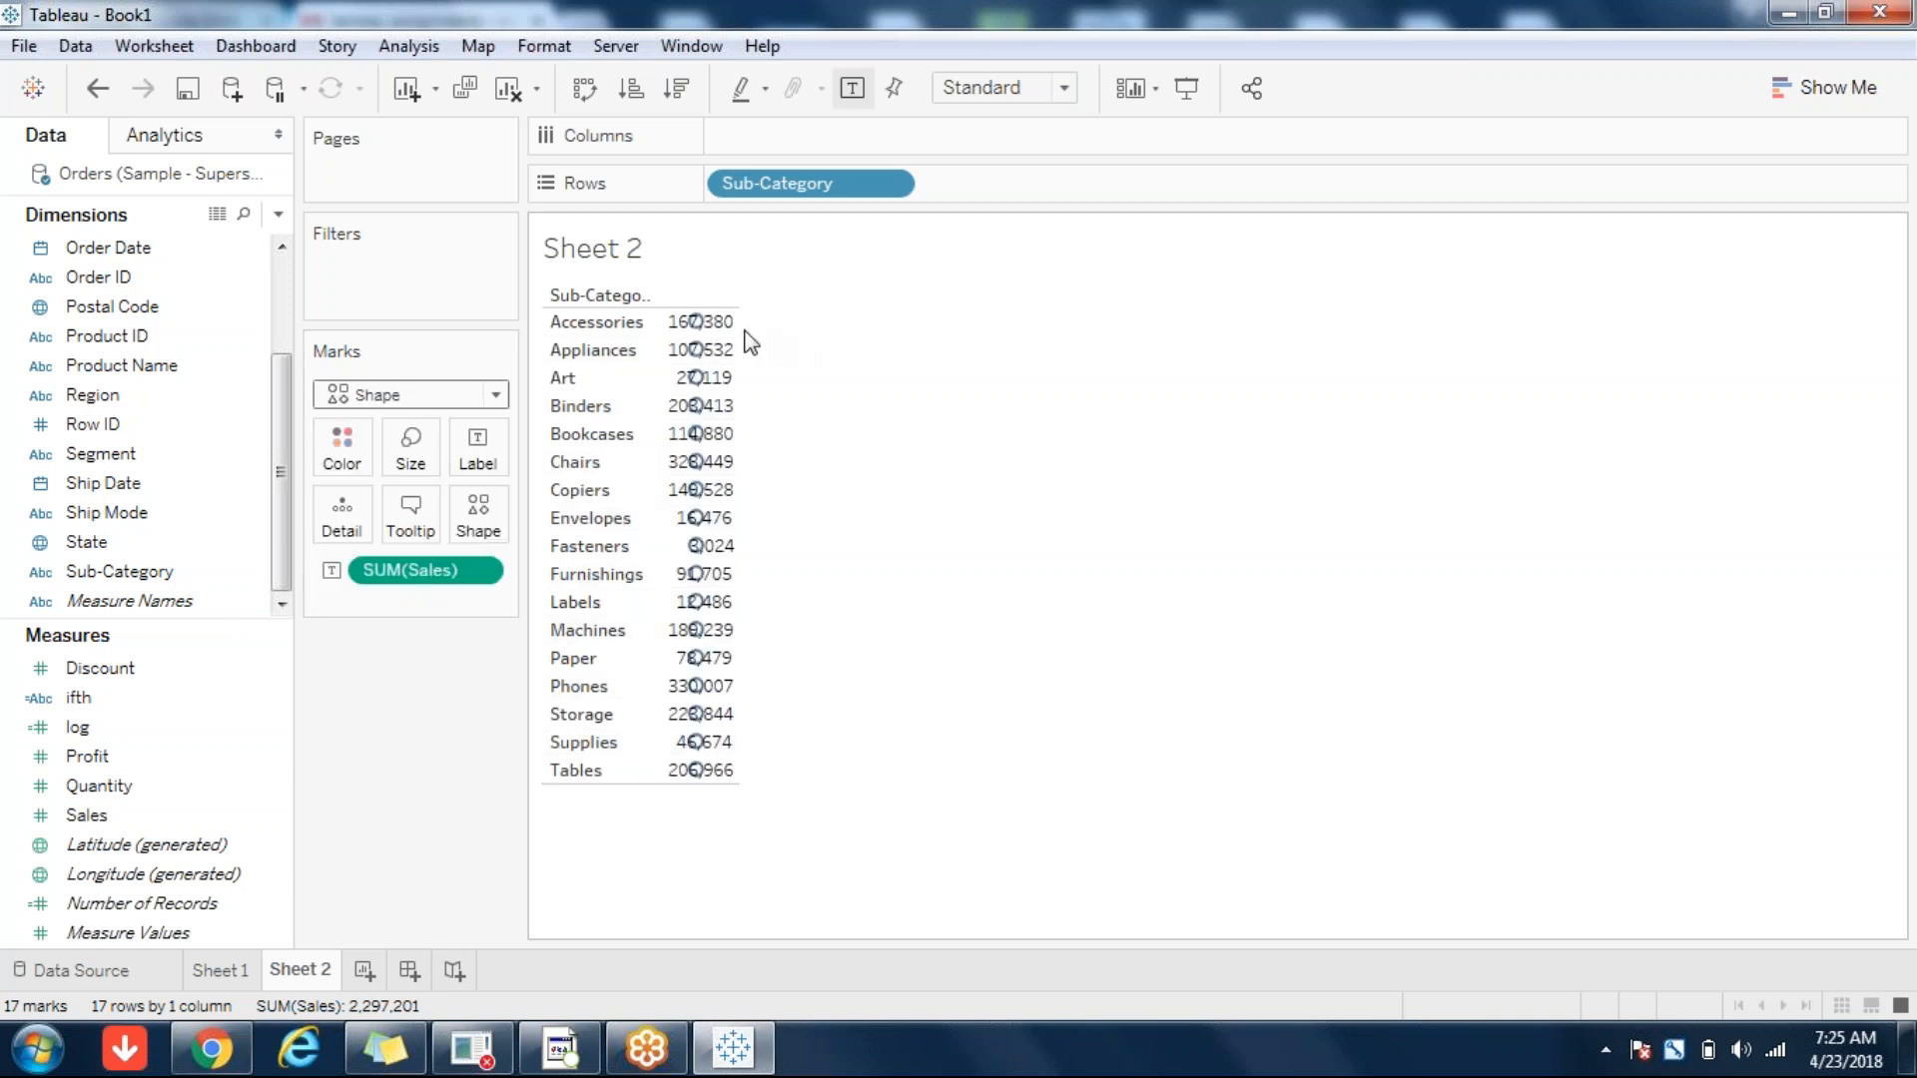
pyautogui.moveTo(740, 327)
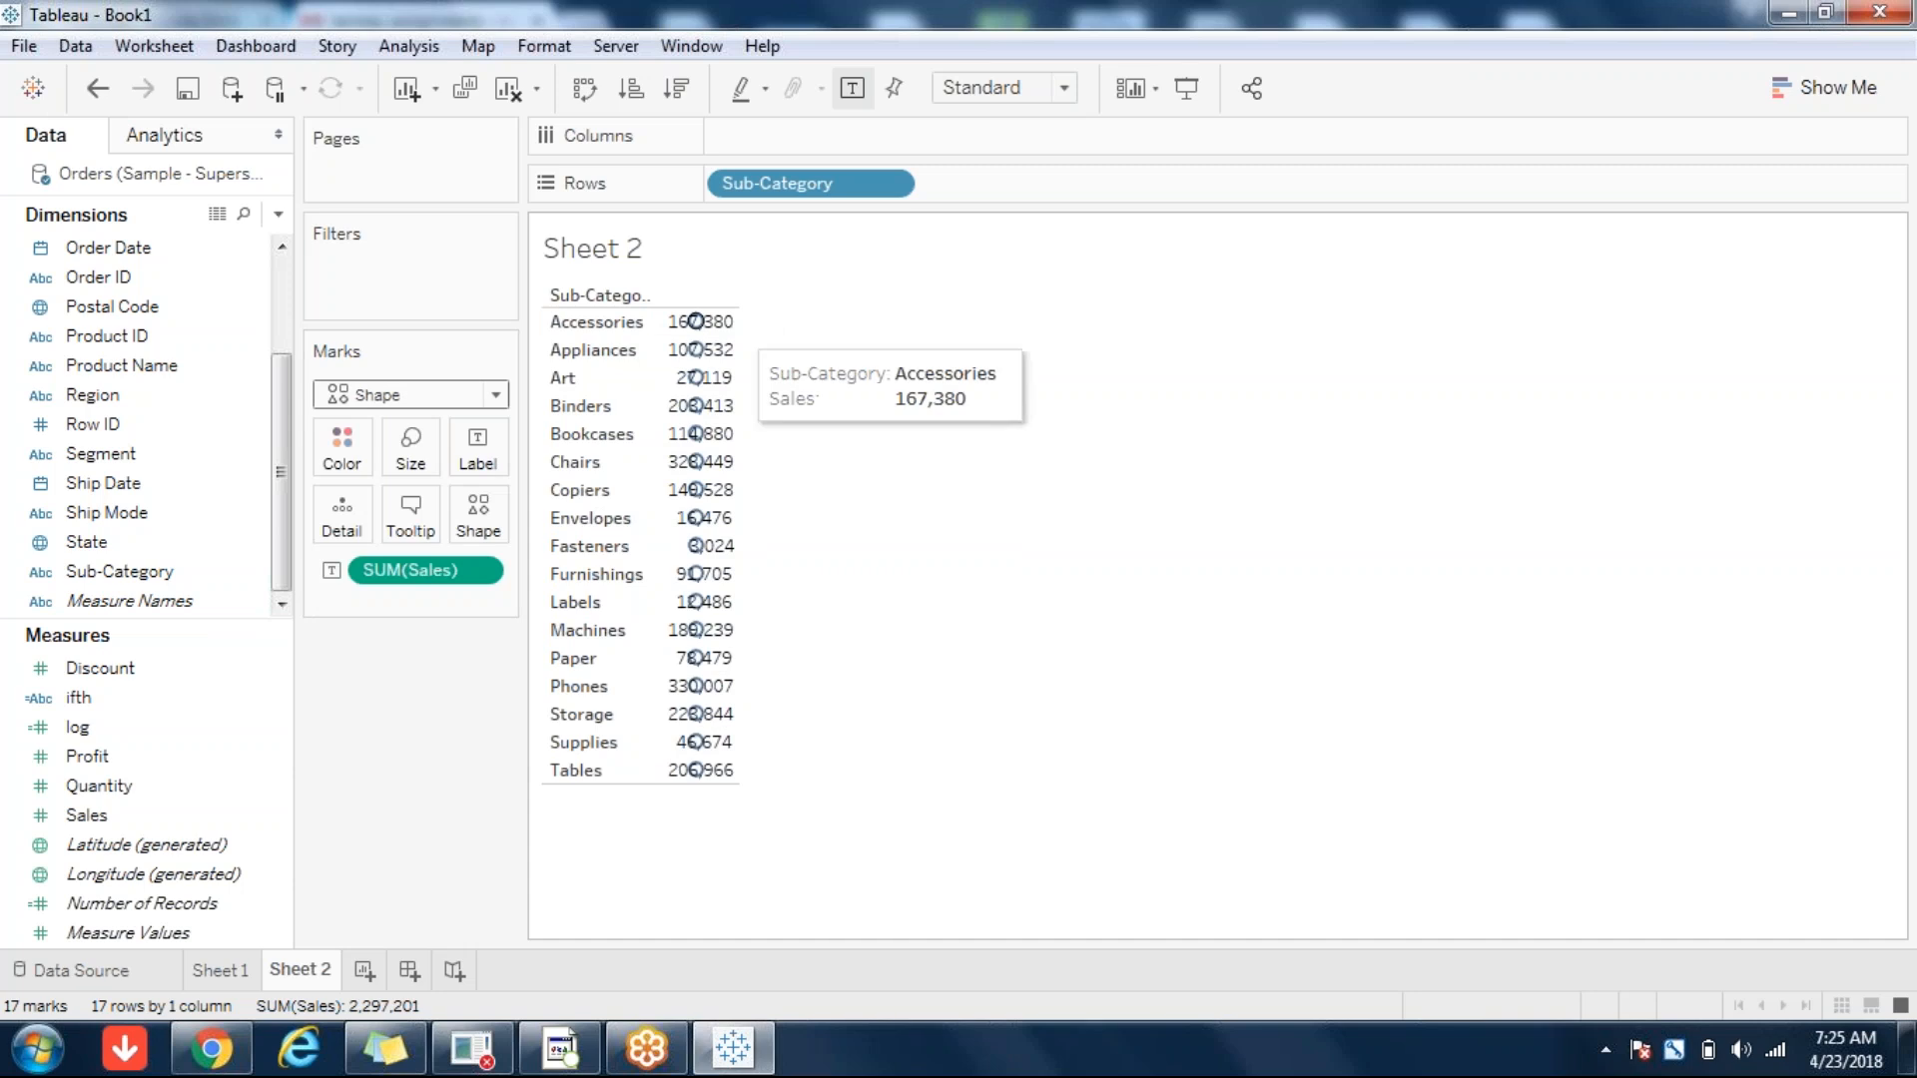
pyautogui.moveTo(739, 322); pyautogui.dragTo(854, 319)
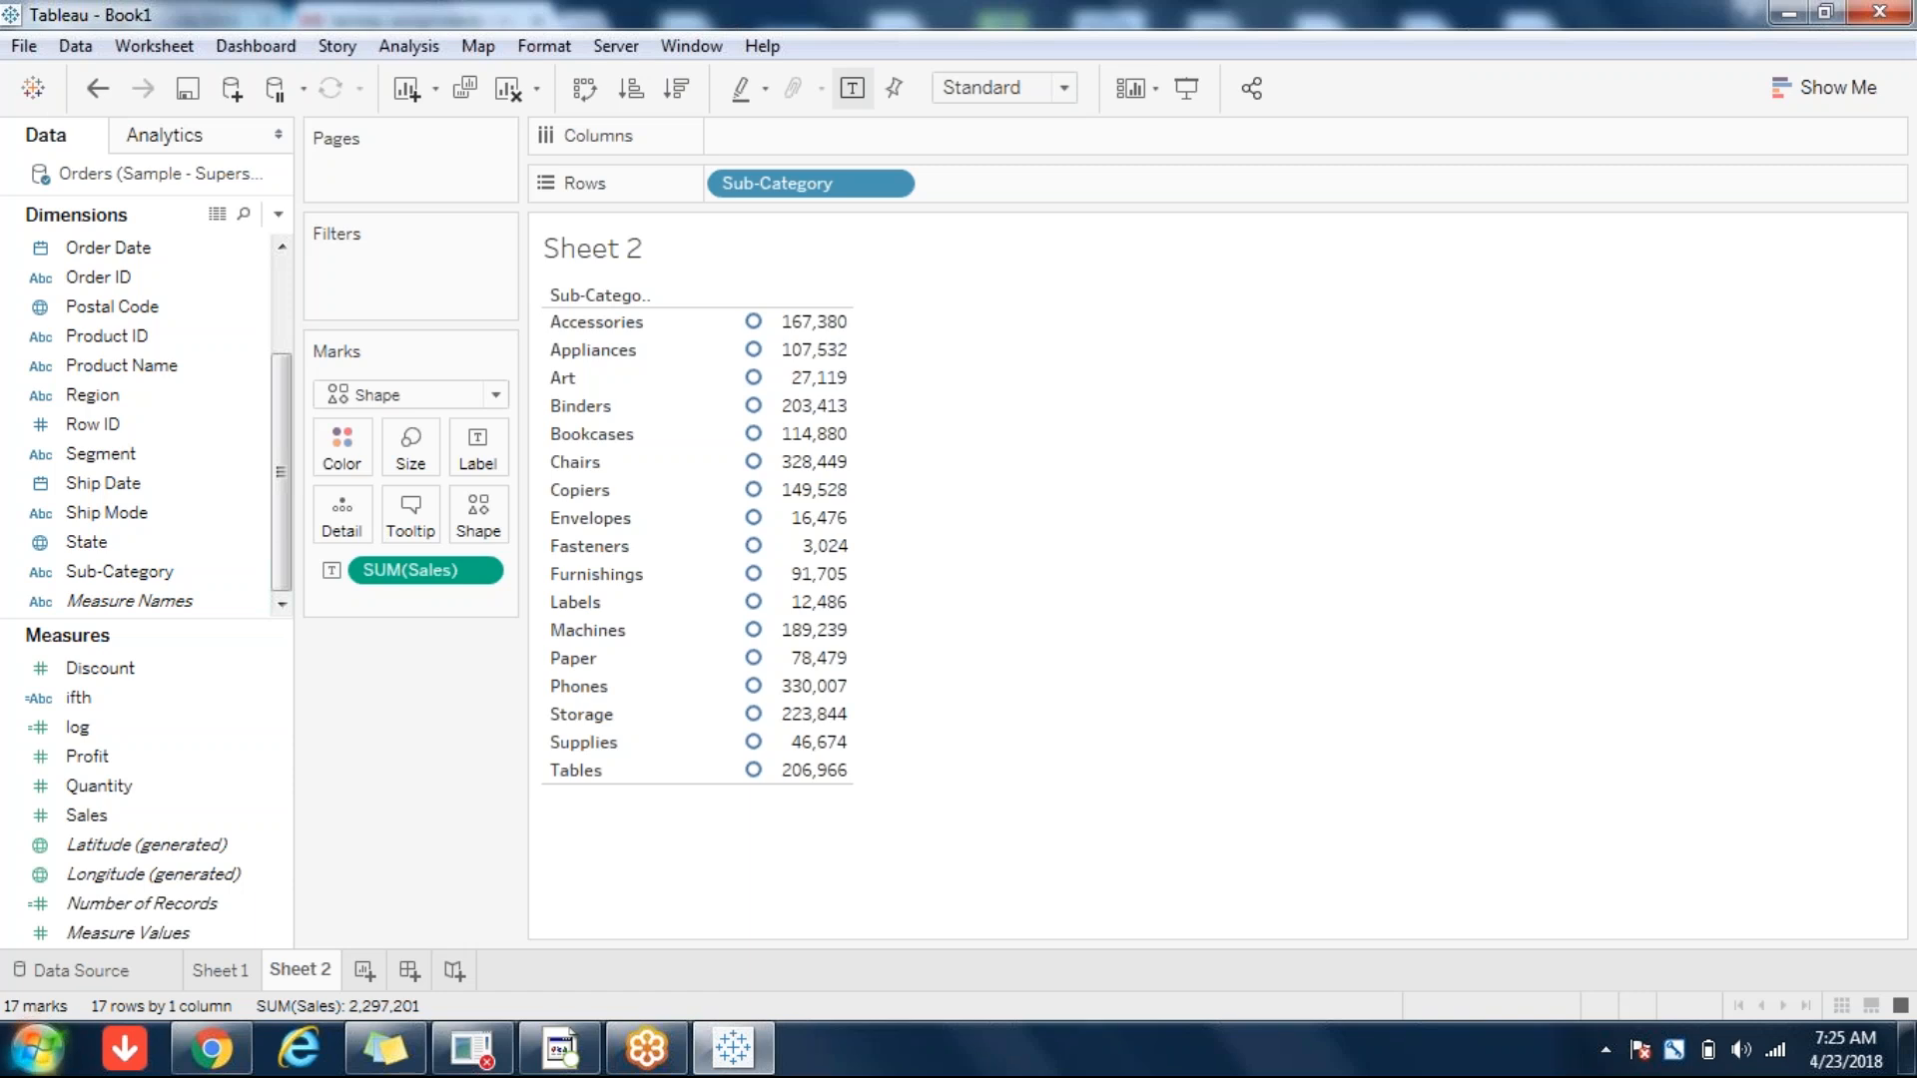
# - Switch to Windows Explorer and open the Shapes folder inside My Tableau Repository in Documents
pyautogui.click(38, 1048)
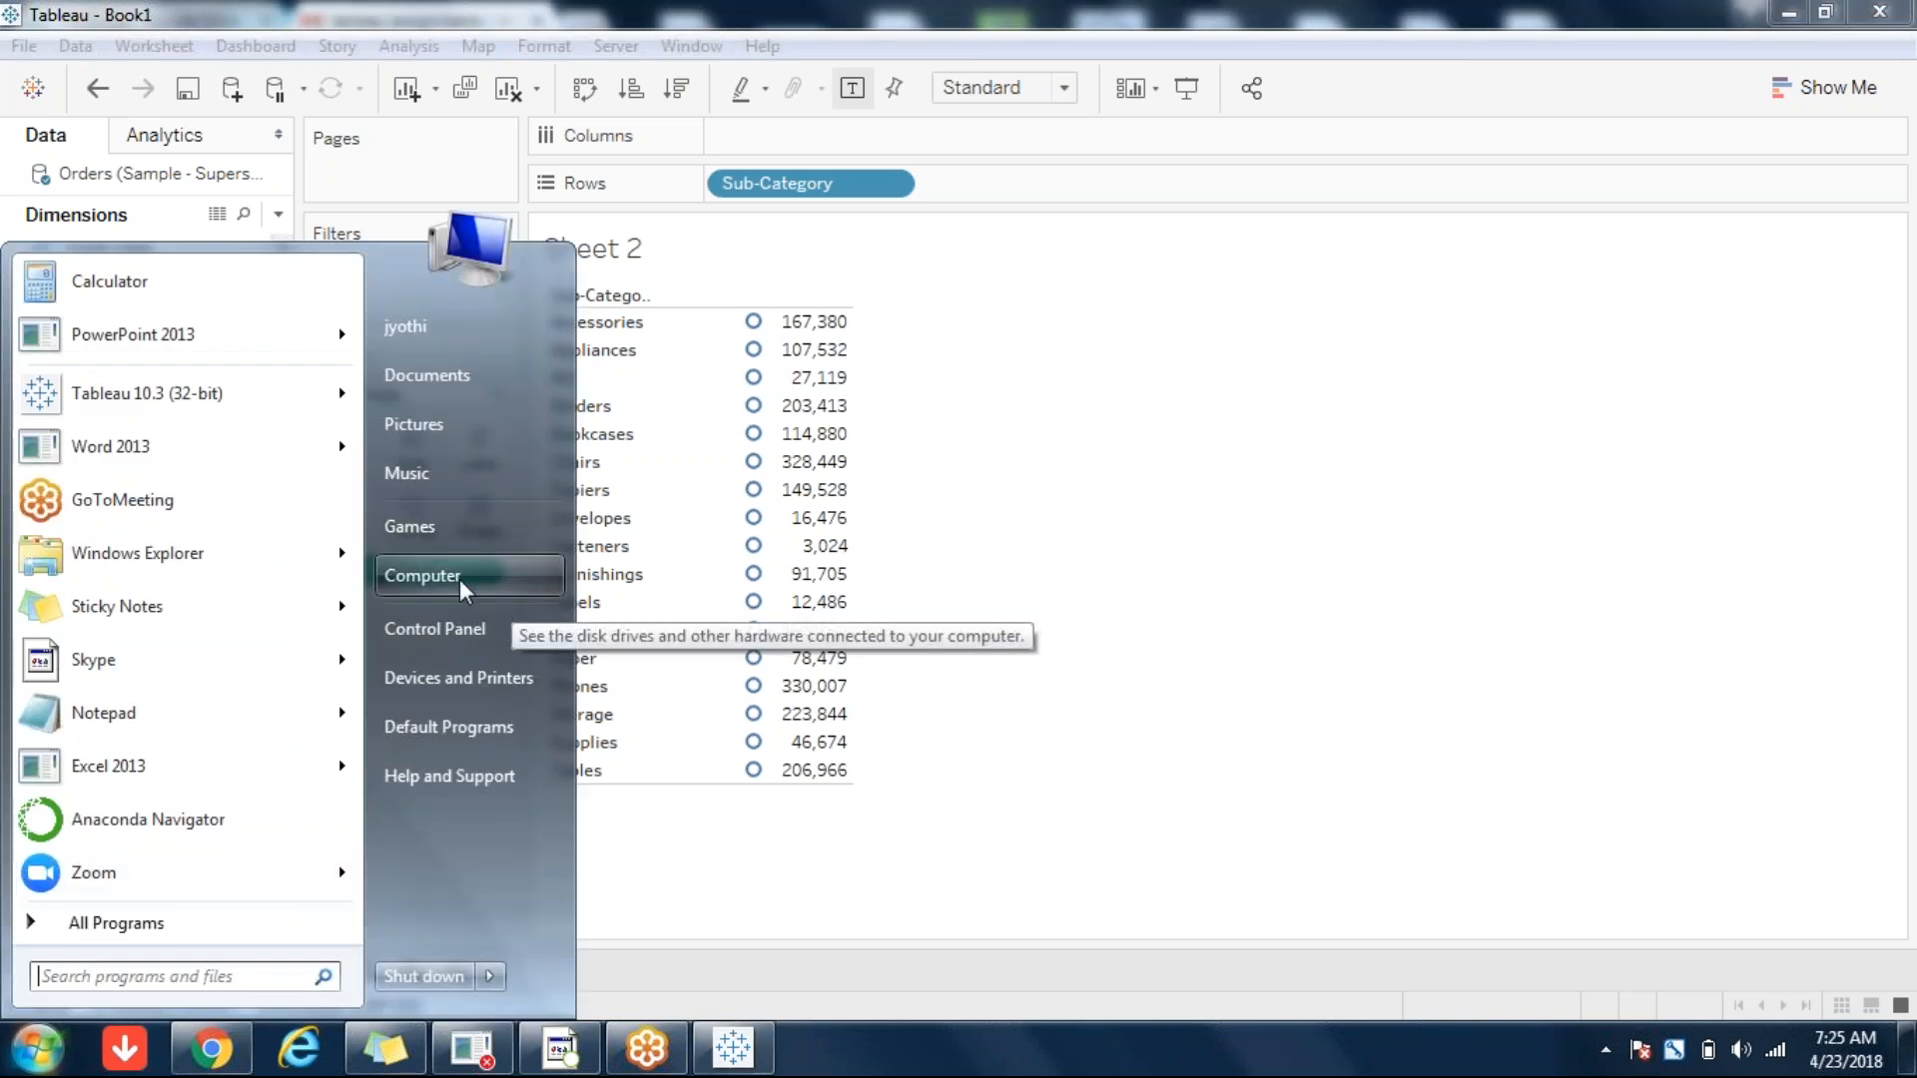
pyautogui.press('Escape')
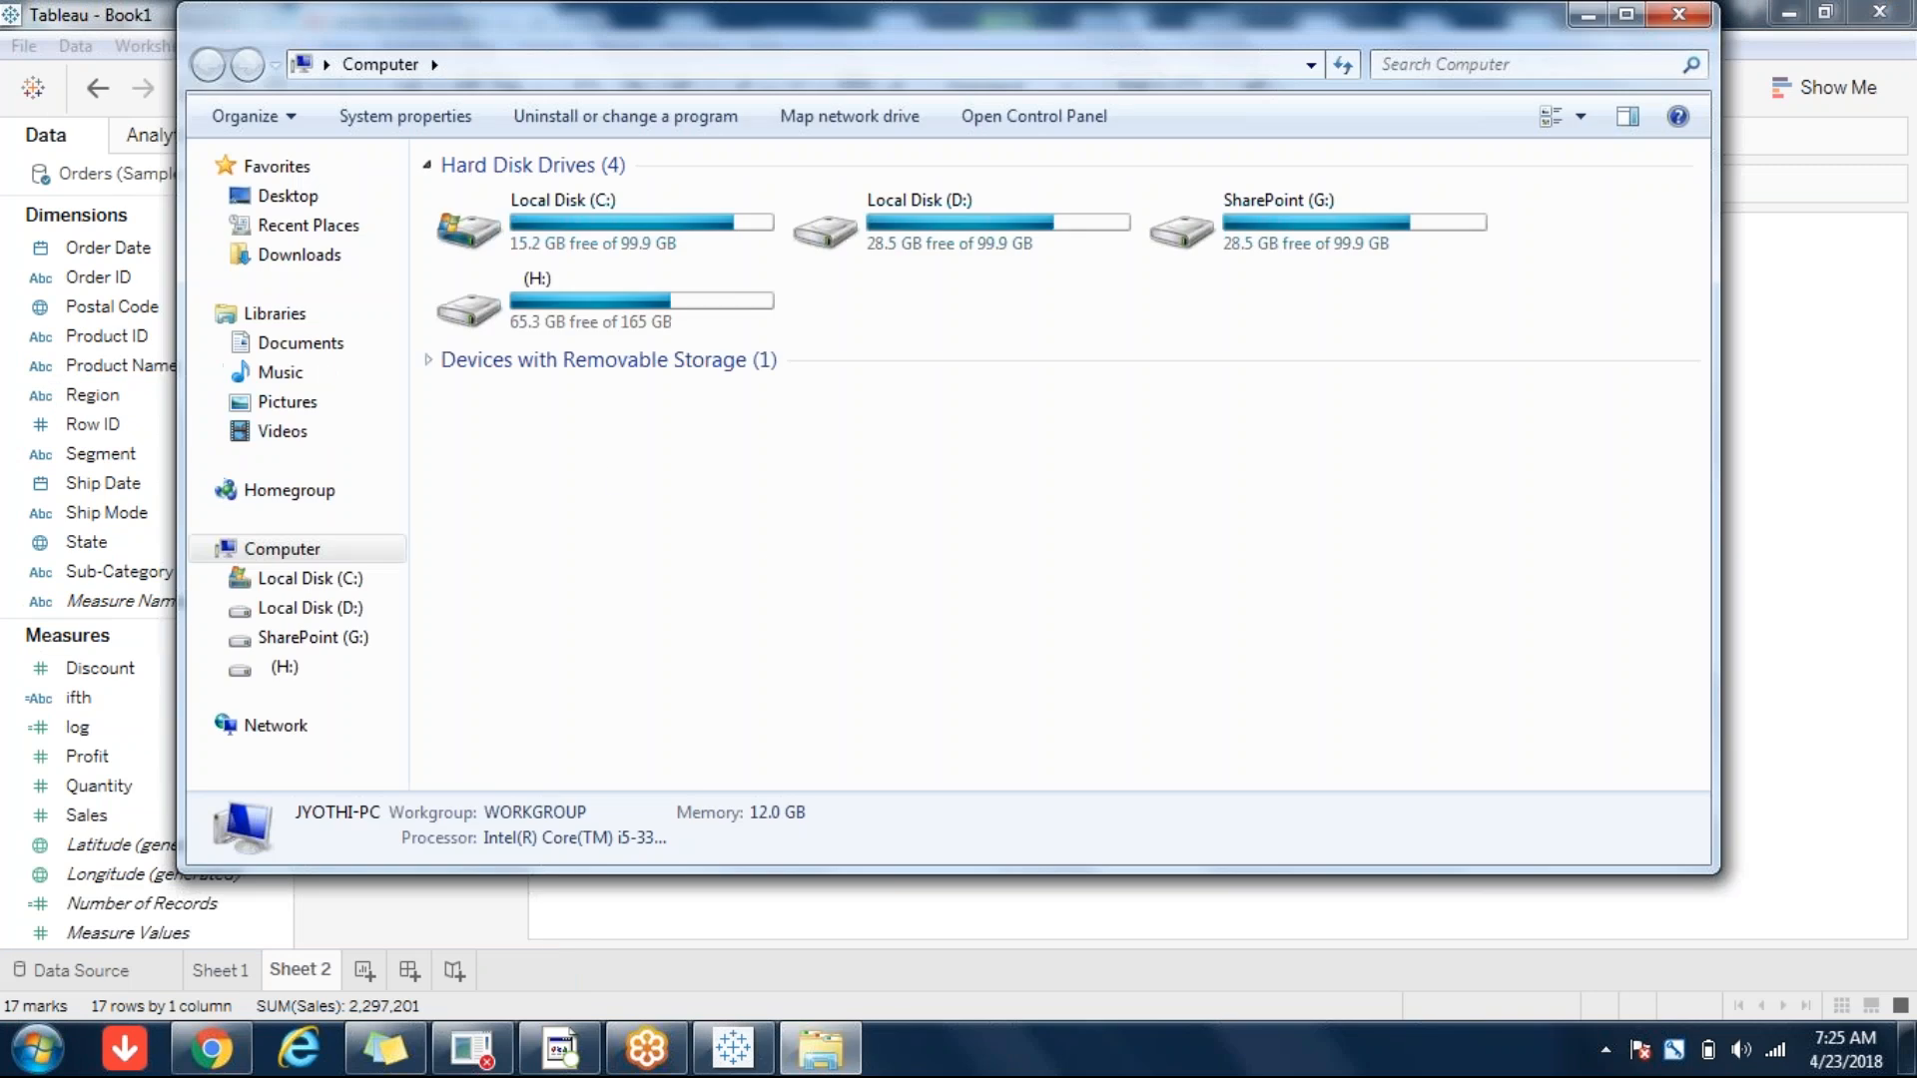
pyautogui.click(310, 345)
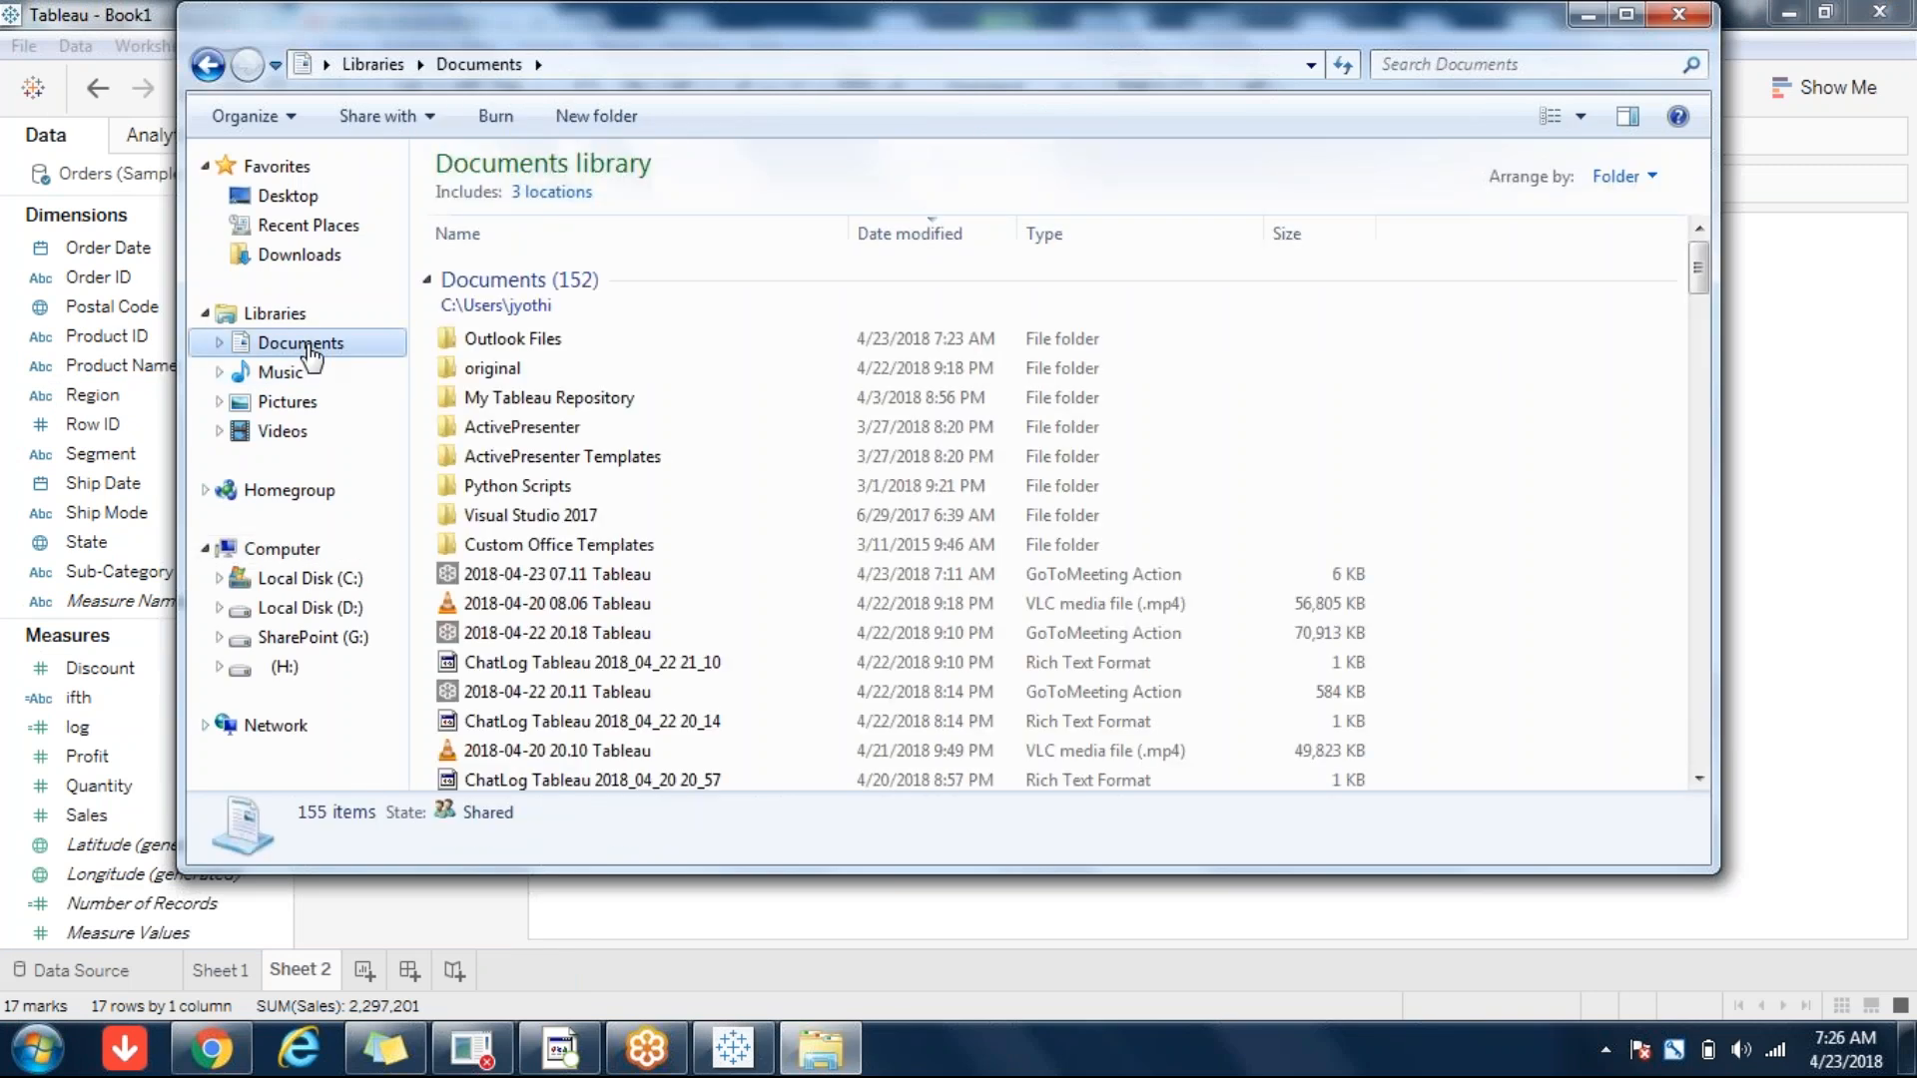
pyautogui.click(621, 404)
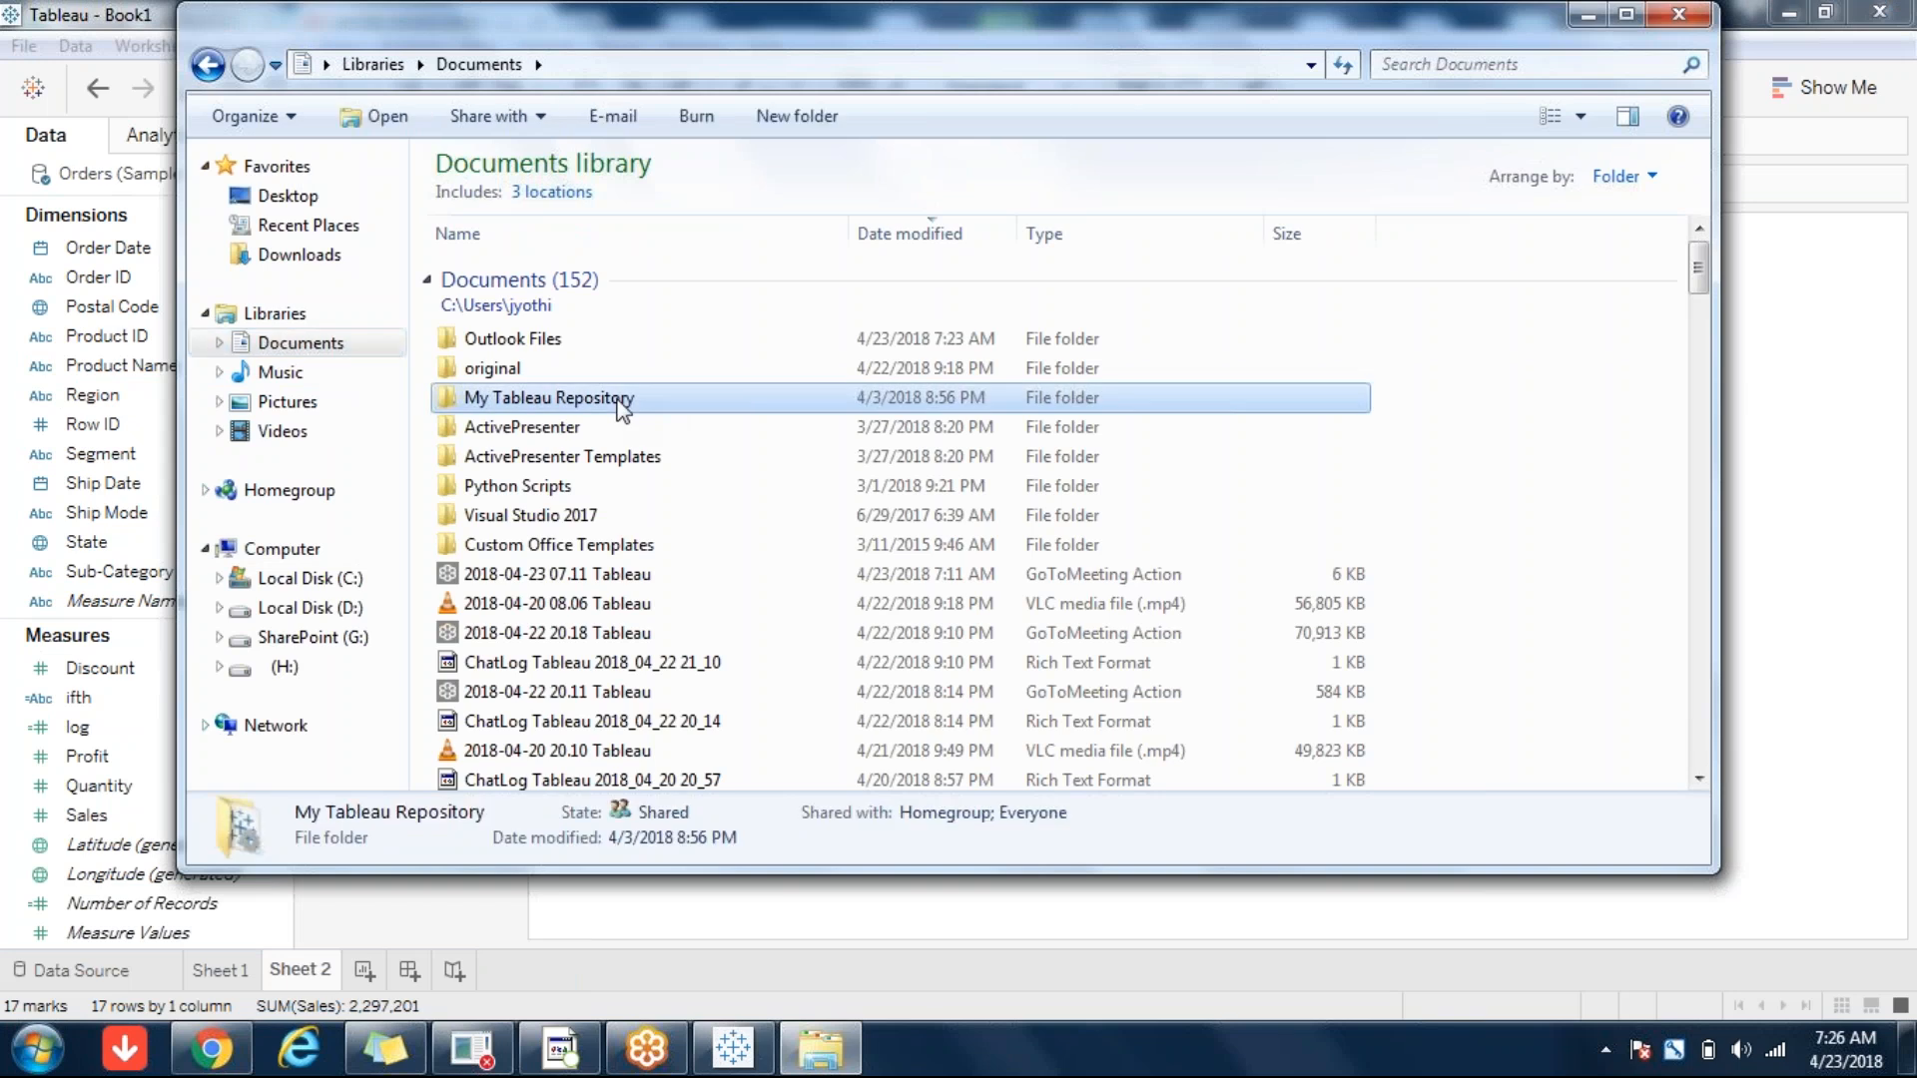
pyautogui.doubleClick(621, 404)
pyautogui.doubleClick(519, 432)
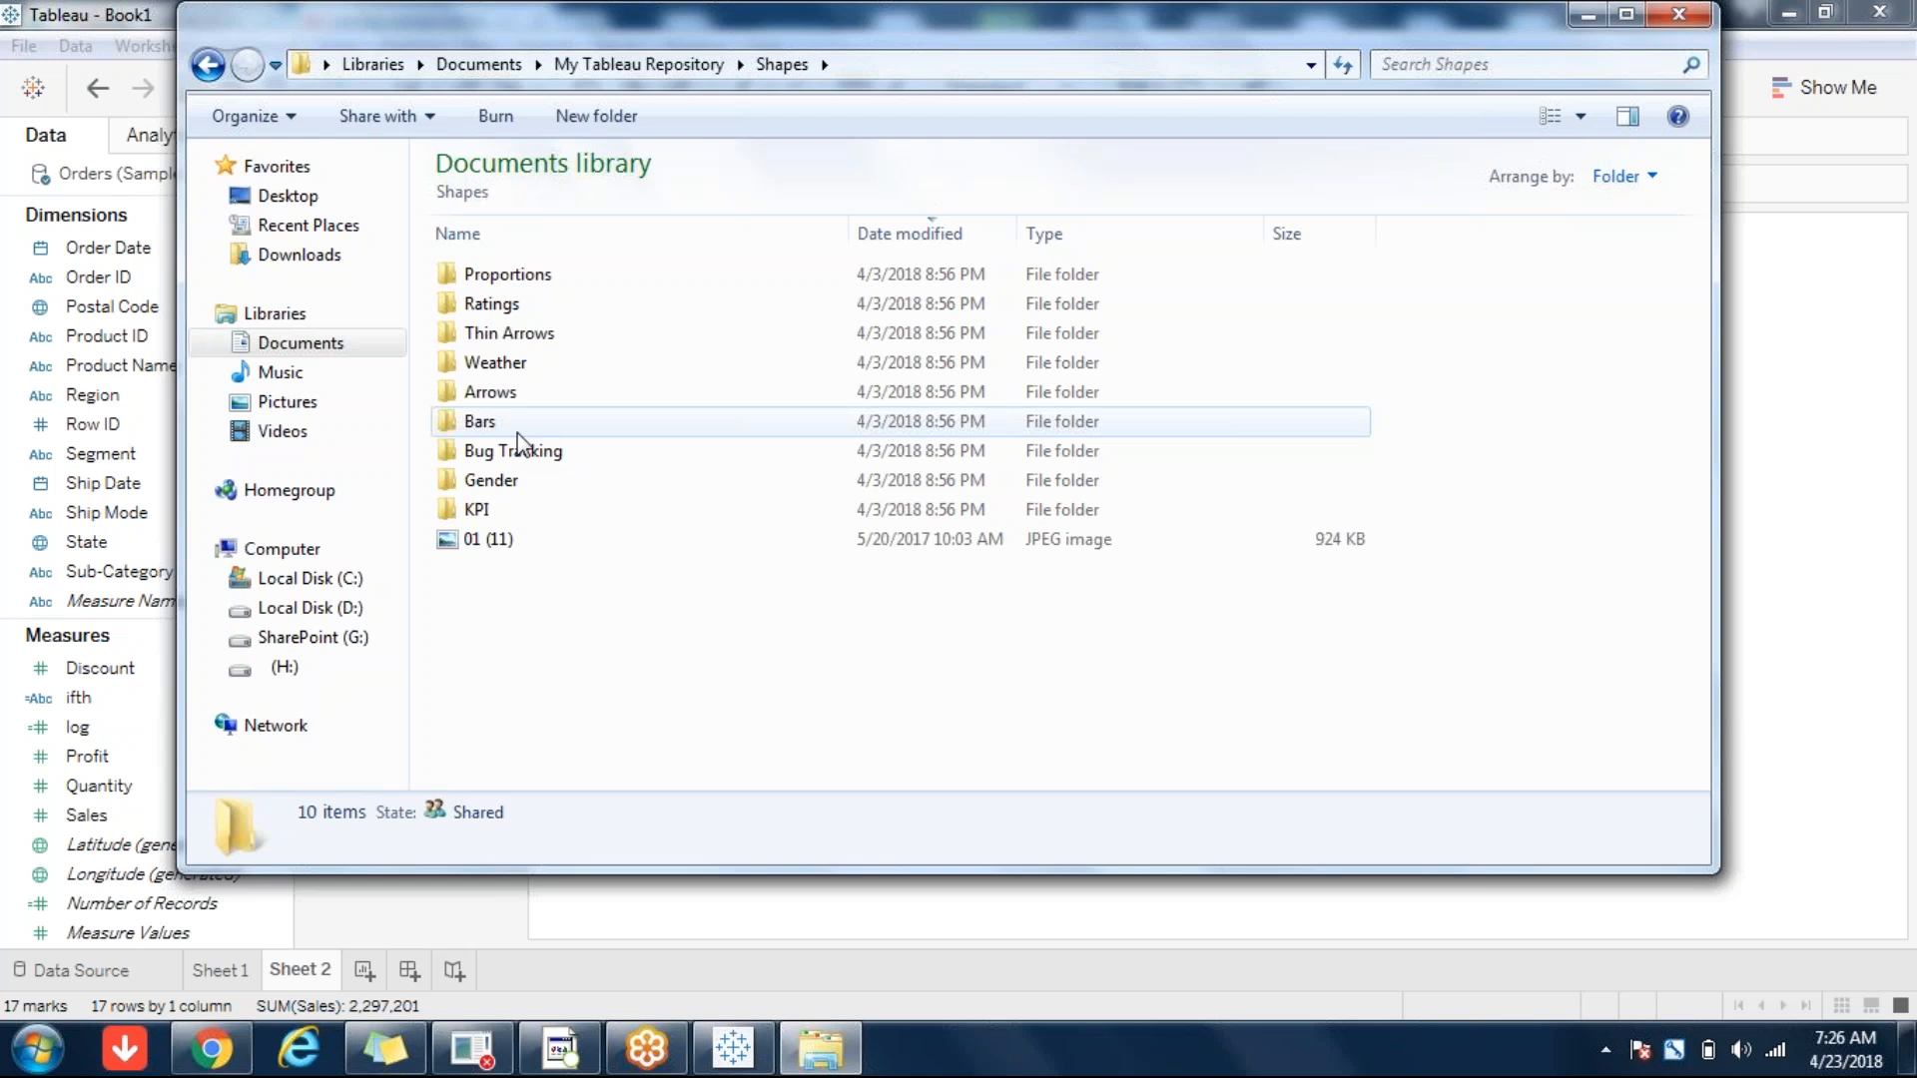
# - View the bar shape images bars1 to bars4 in the Bars folder and return to the Shapes folder
pyautogui.click(484, 424)
pyautogui.doubleClick(484, 421)
pyautogui.click(485, 306)
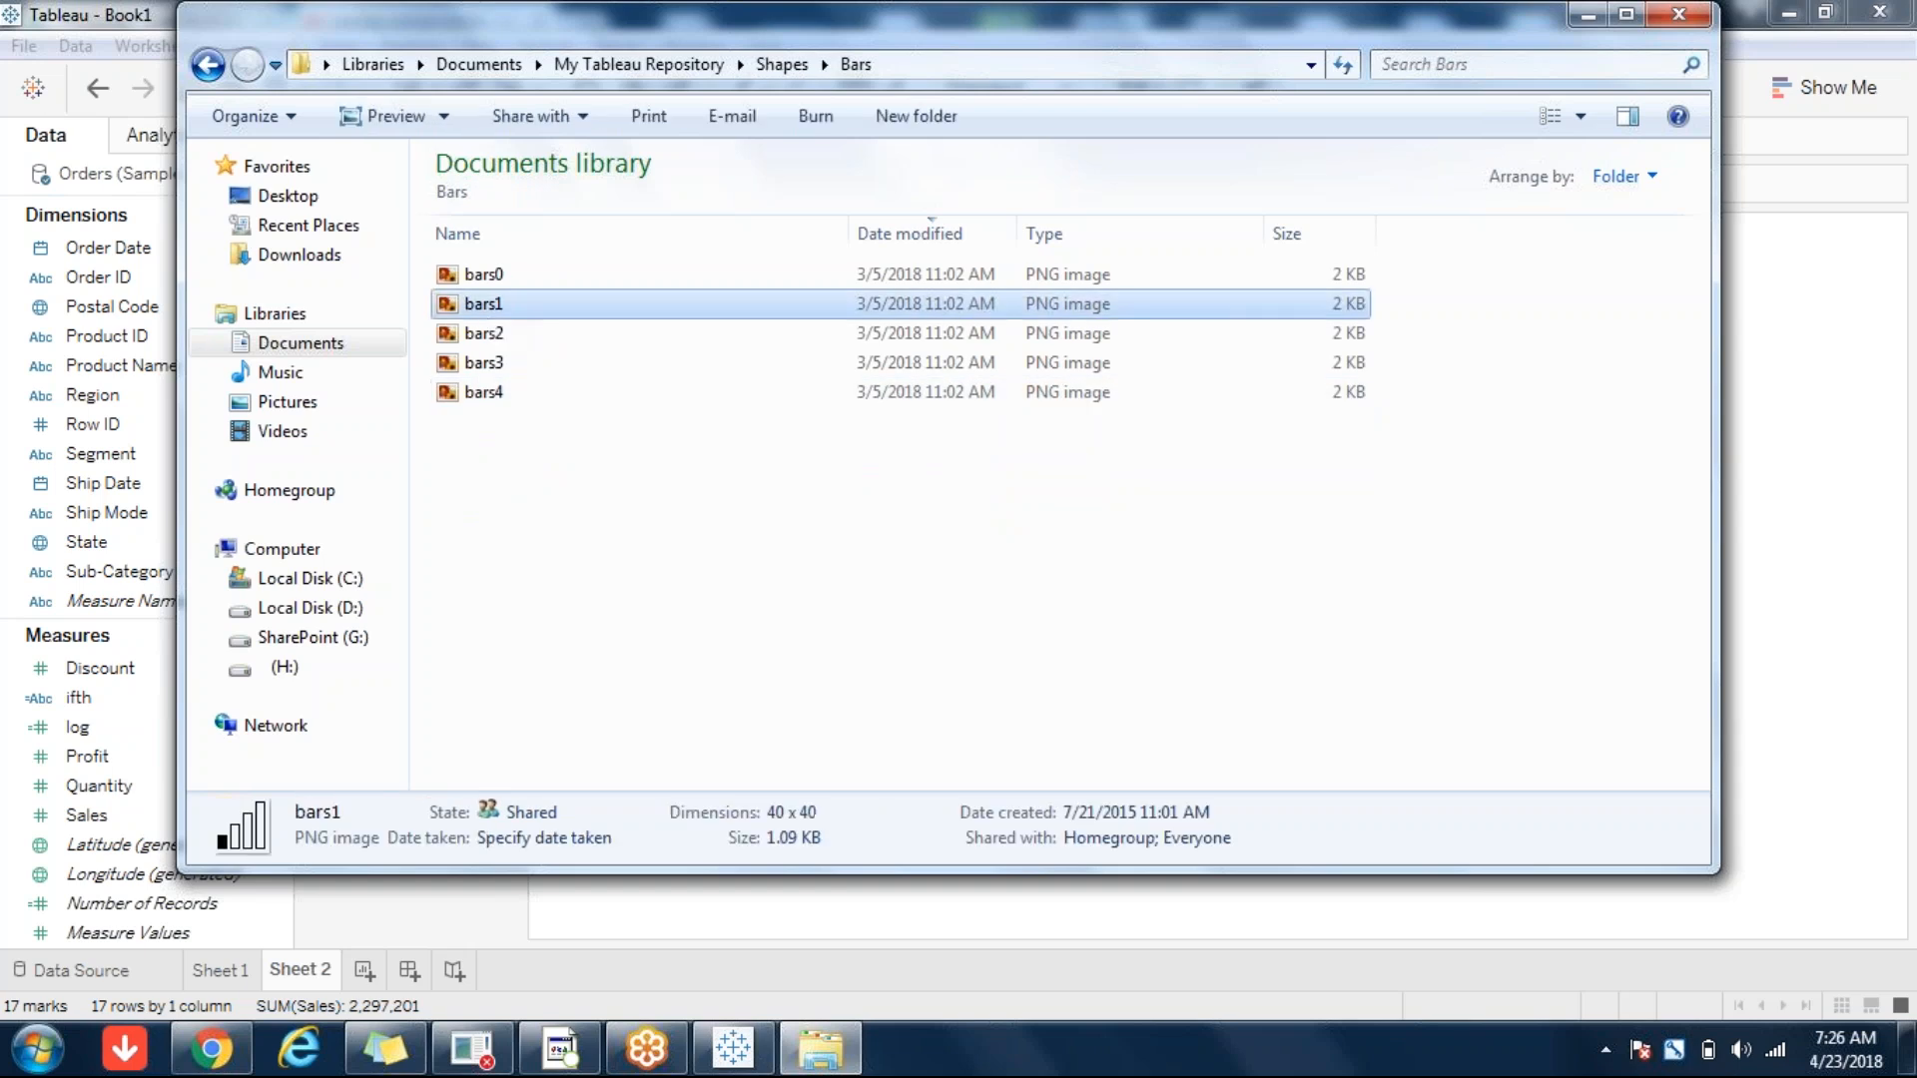
pyautogui.doubleClick(486, 305)
pyautogui.press('Right')
pyautogui.press('Right')
pyautogui.press('Right')
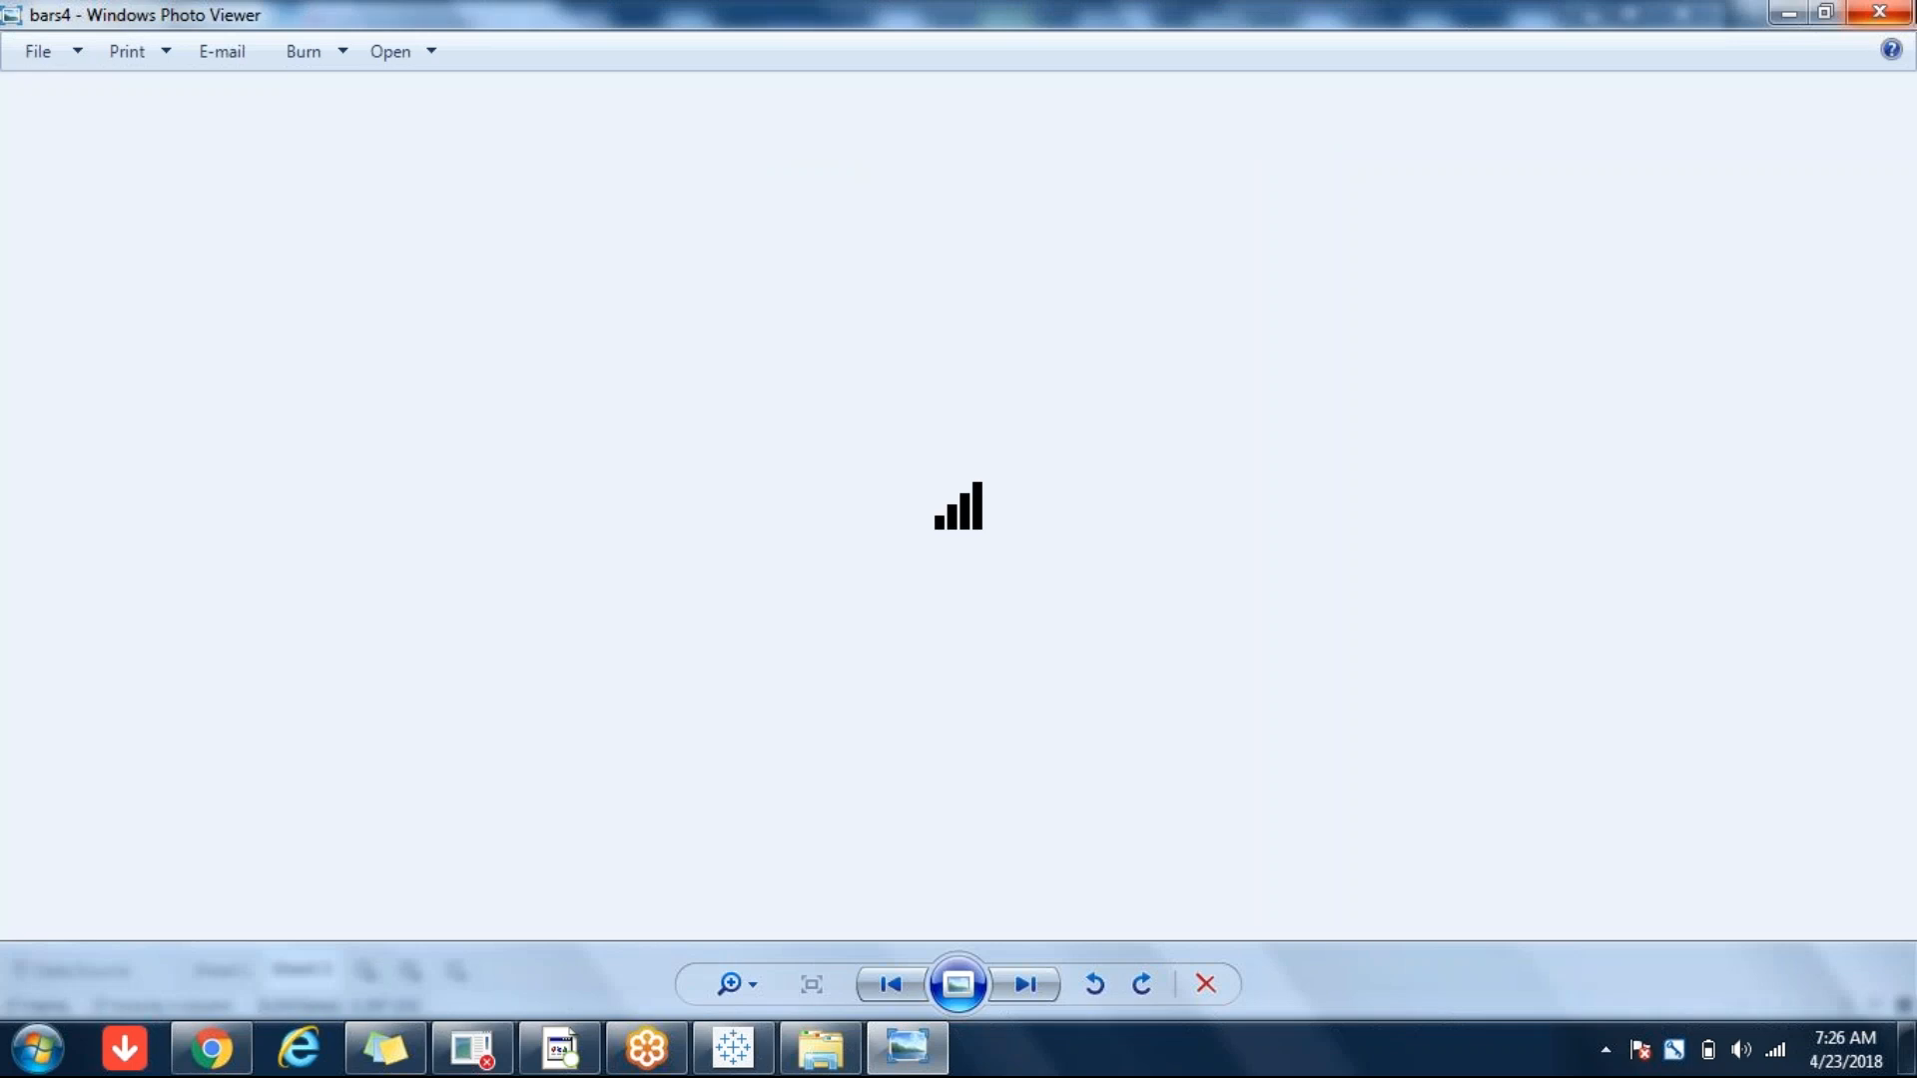
pyautogui.click(1880, 12)
pyautogui.press('BackSpace')
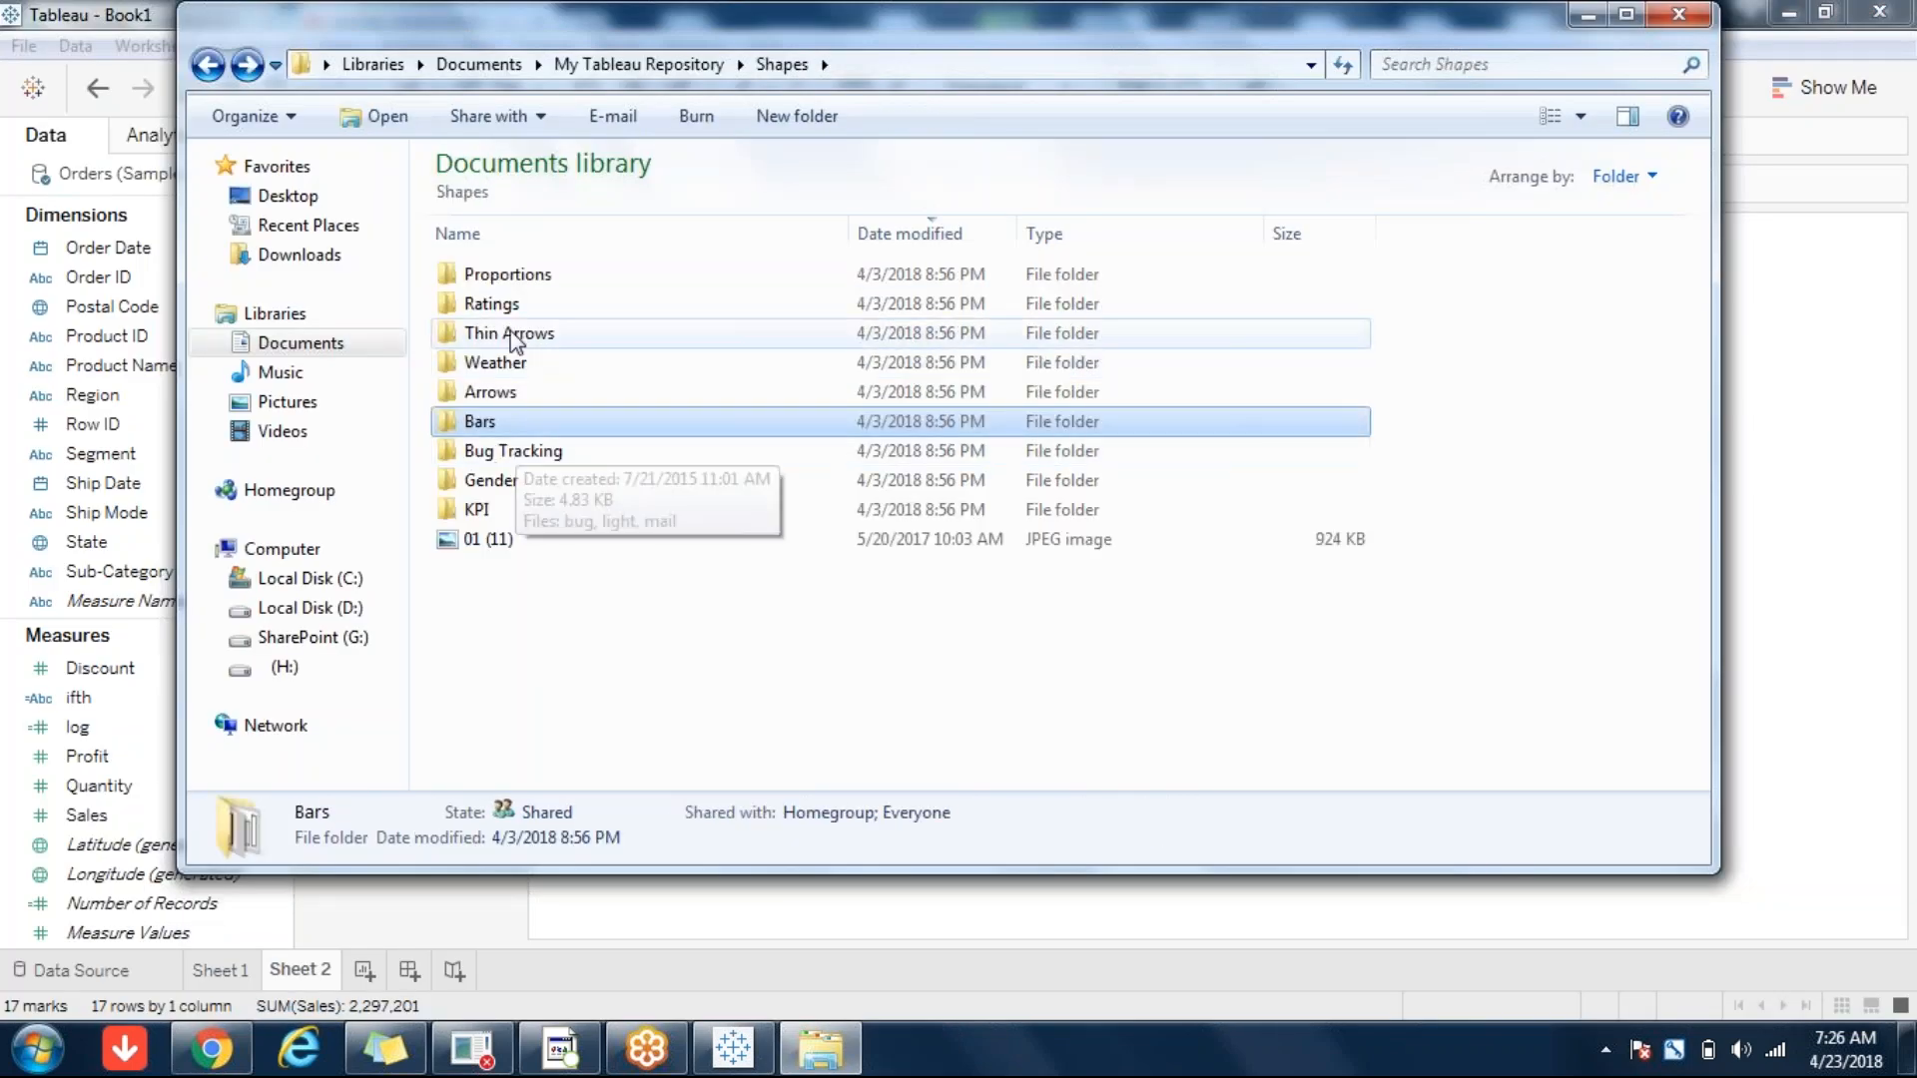
# - Browse the arrow images in the Thin Arrows folder and return to the Shapes folder
pyautogui.doubleClick(698, 334)
pyautogui.doubleClick(469, 394)
pyautogui.press('Left')
pyautogui.press('Left')
pyautogui.press('Left')
pyautogui.press('Left')
pyautogui.press('Left')
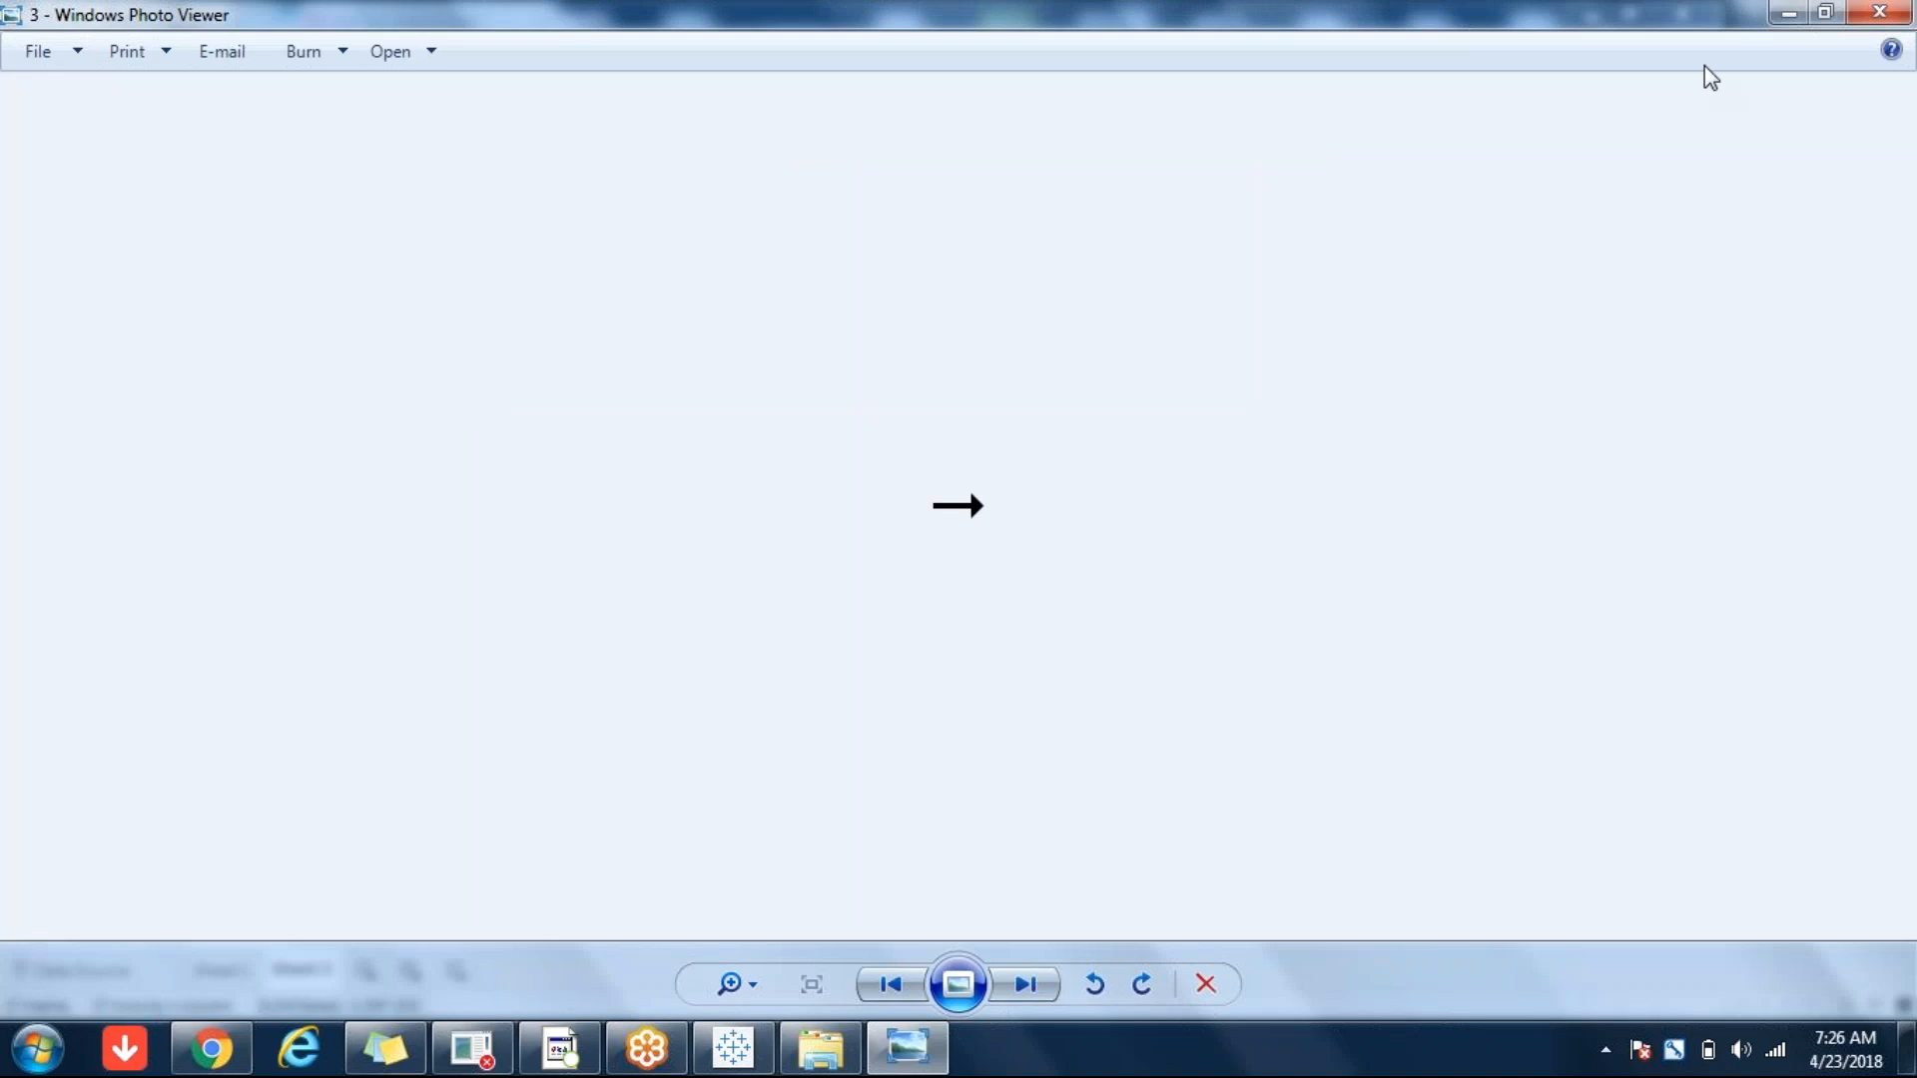
pyautogui.click(1880, 12)
pyautogui.press('BackSpace')
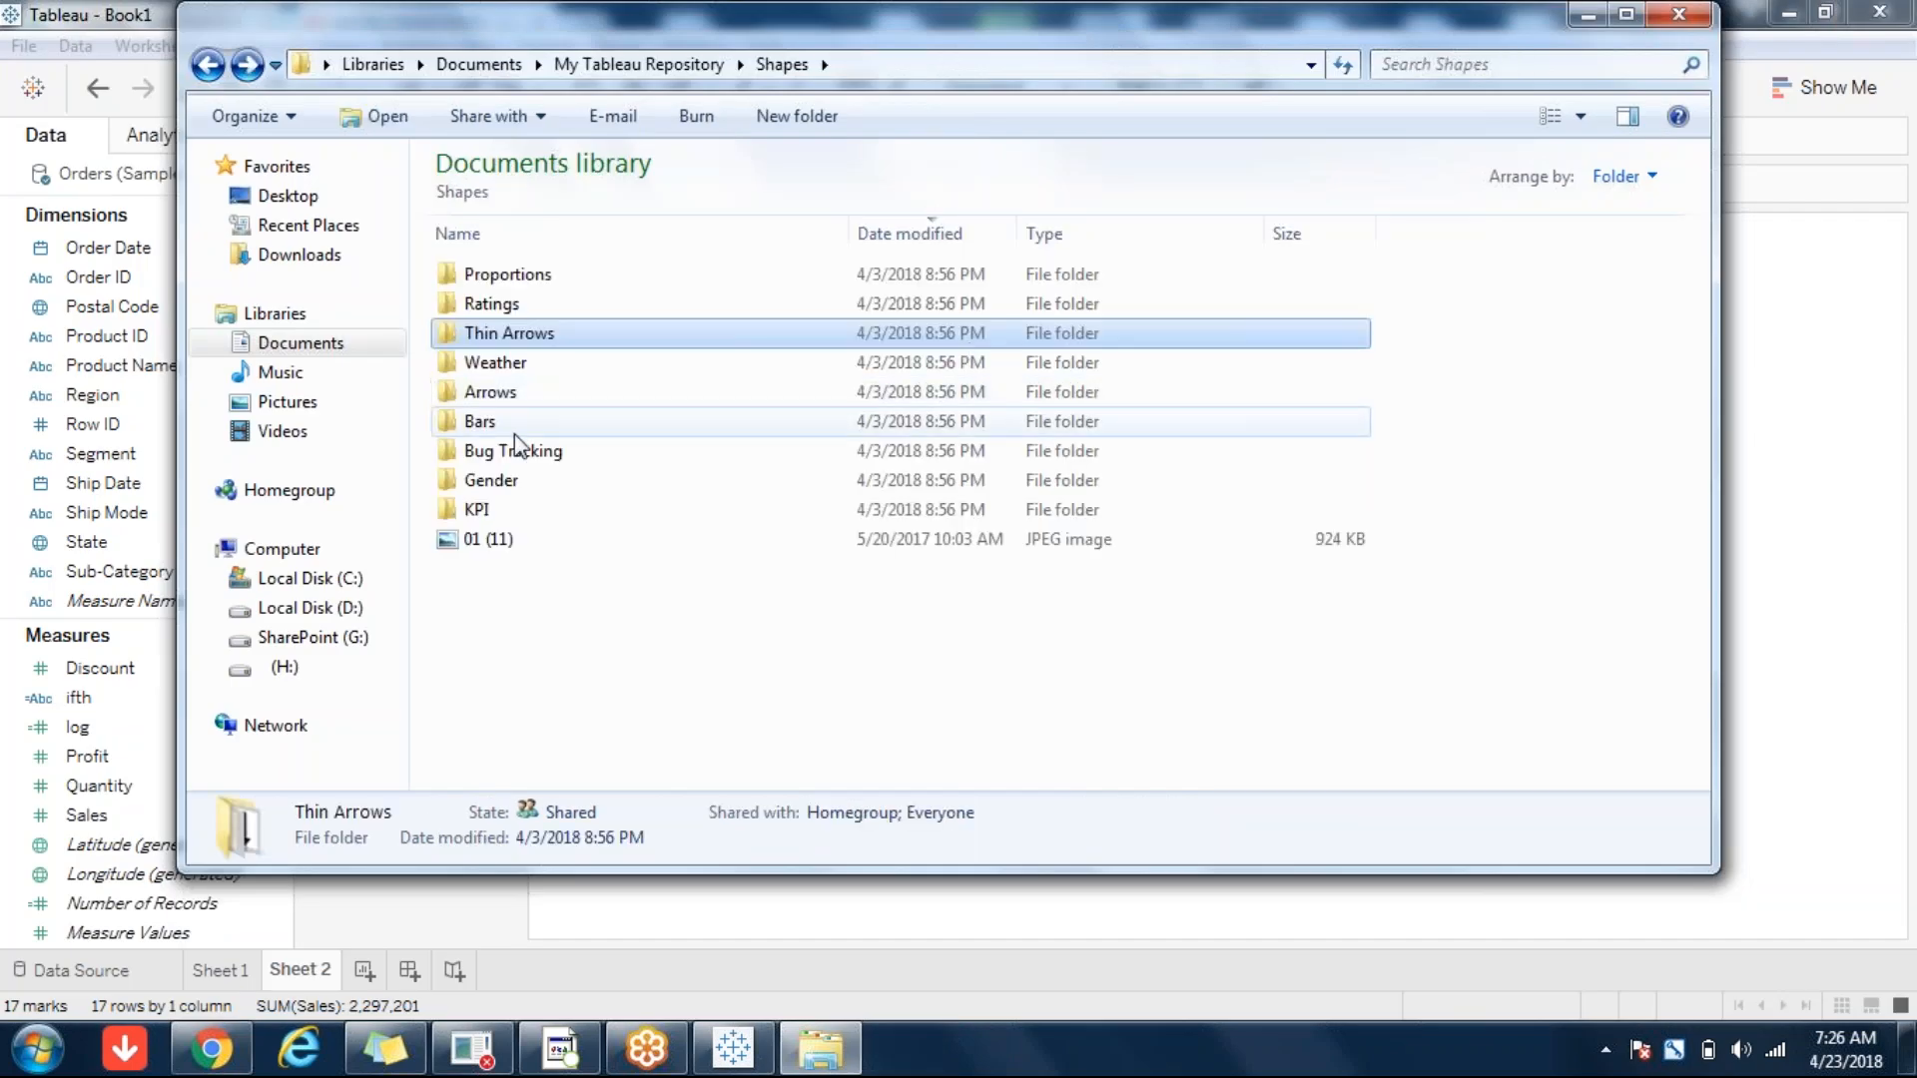
# - Browse the images in the KPI folder starting from image 06 and return to the Shapes folder
pyautogui.doubleClick(493, 507)
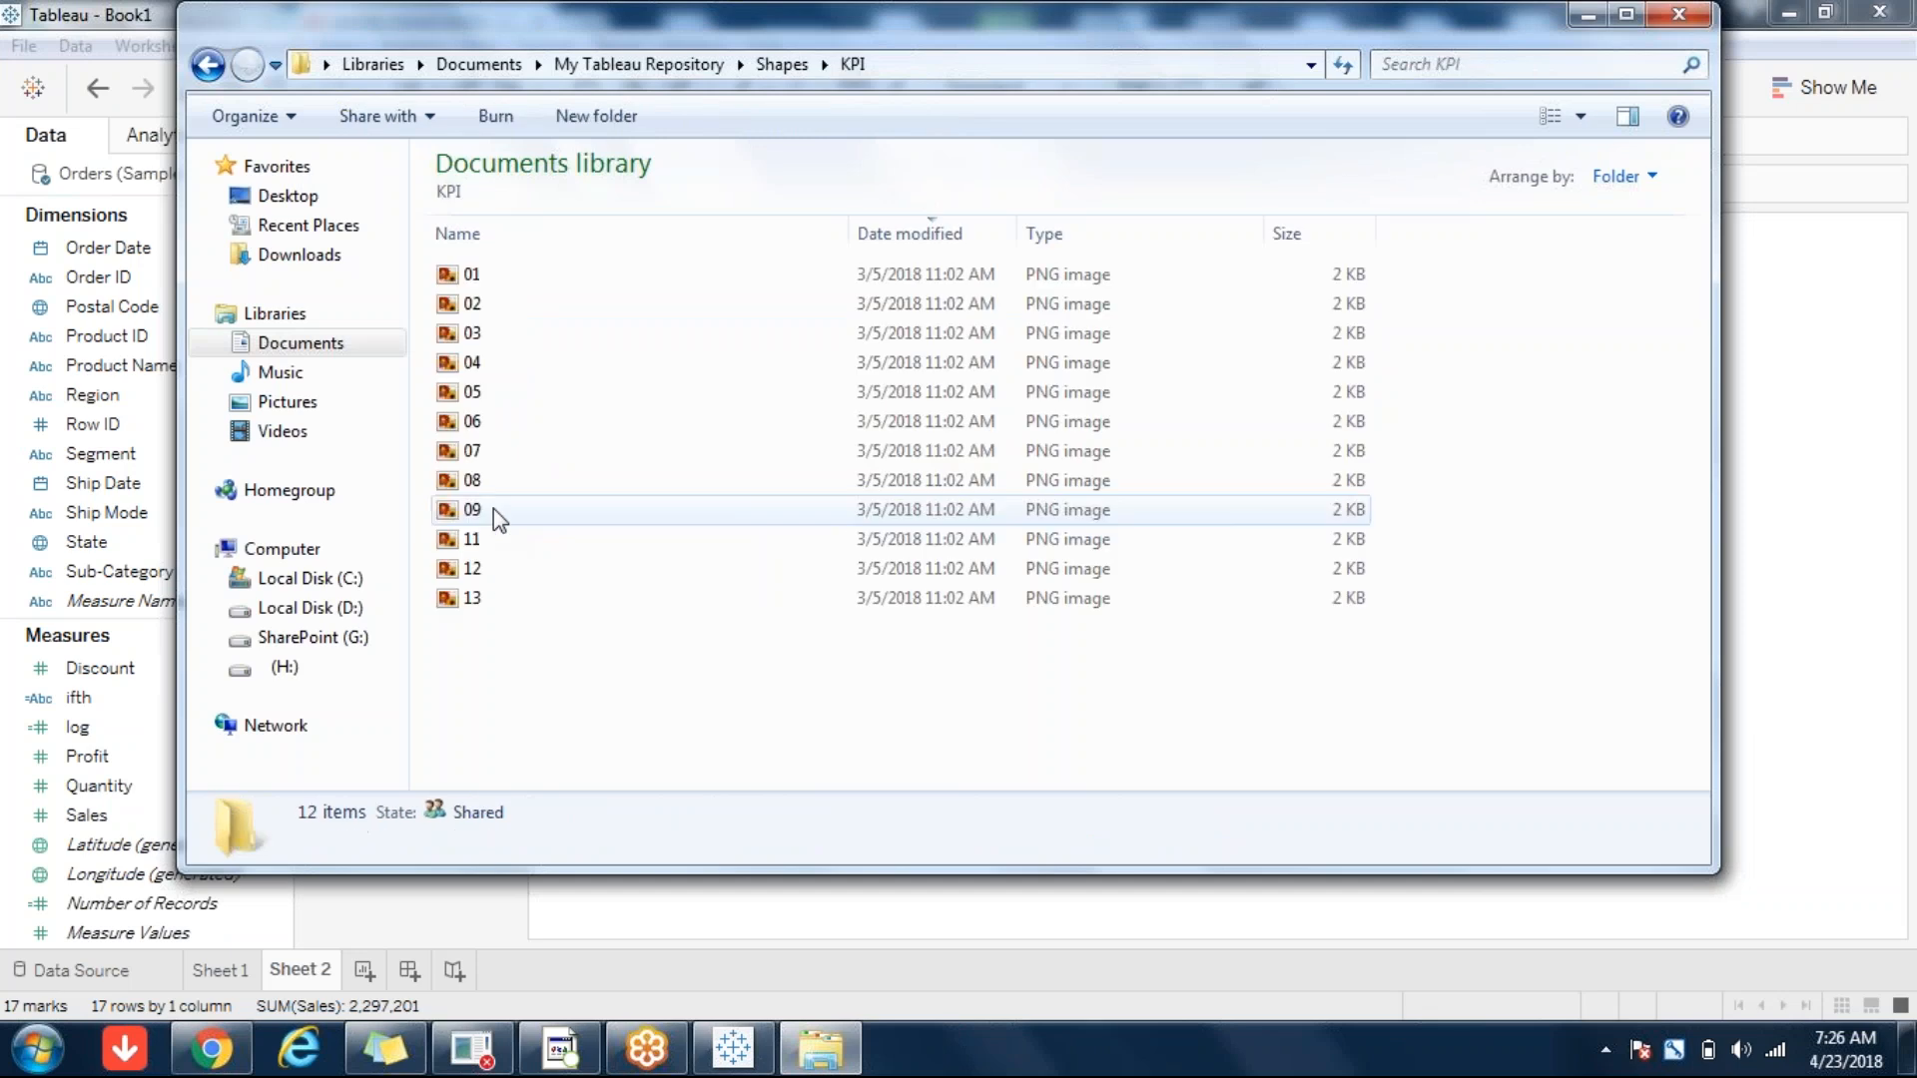
pyautogui.doubleClick(488, 429)
pyautogui.press('Right')
pyautogui.press('Right')
pyautogui.press('Right')
pyautogui.press('Right')
pyautogui.press('Right')
pyautogui.press('Left')
pyautogui.click(1880, 11)
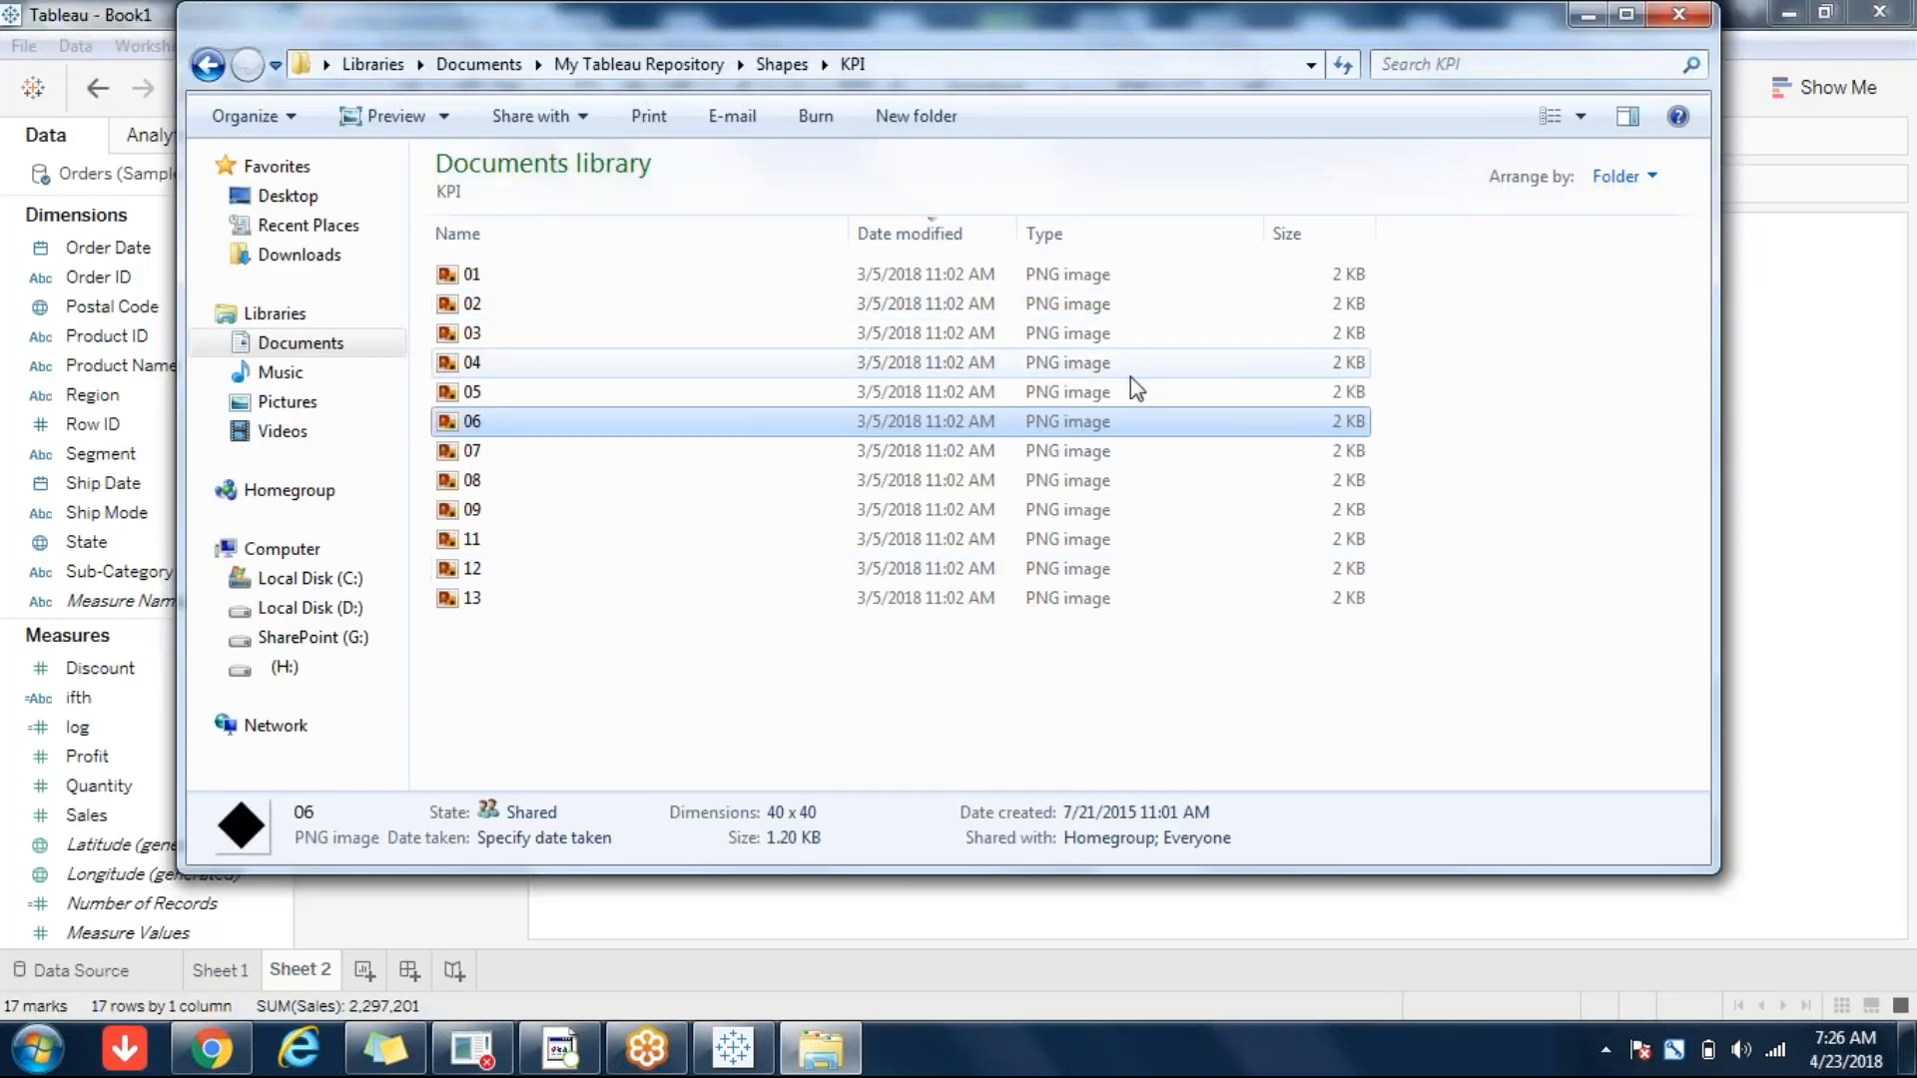
pyautogui.press('BackSpace')
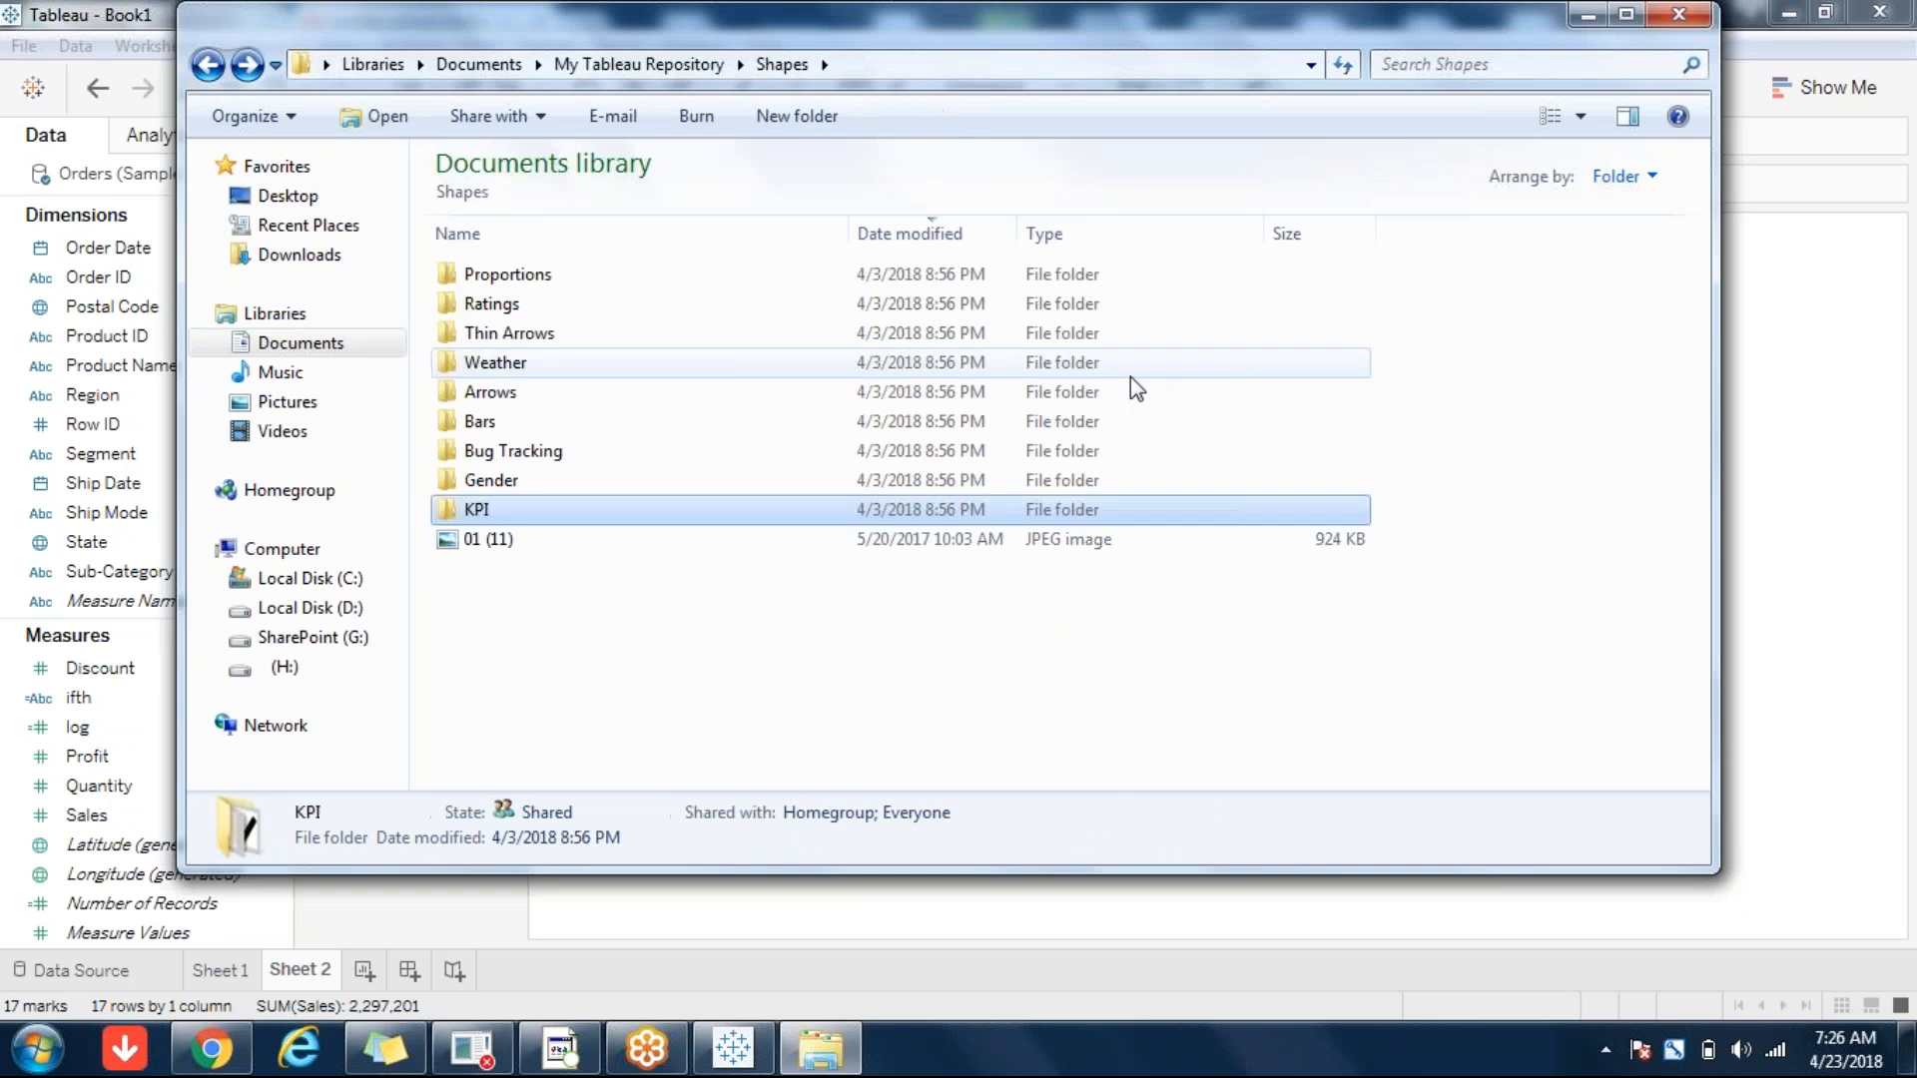
# - Open the JPEG image 01 (11) stored directly in the Shapes folder
pyautogui.click(482, 549)
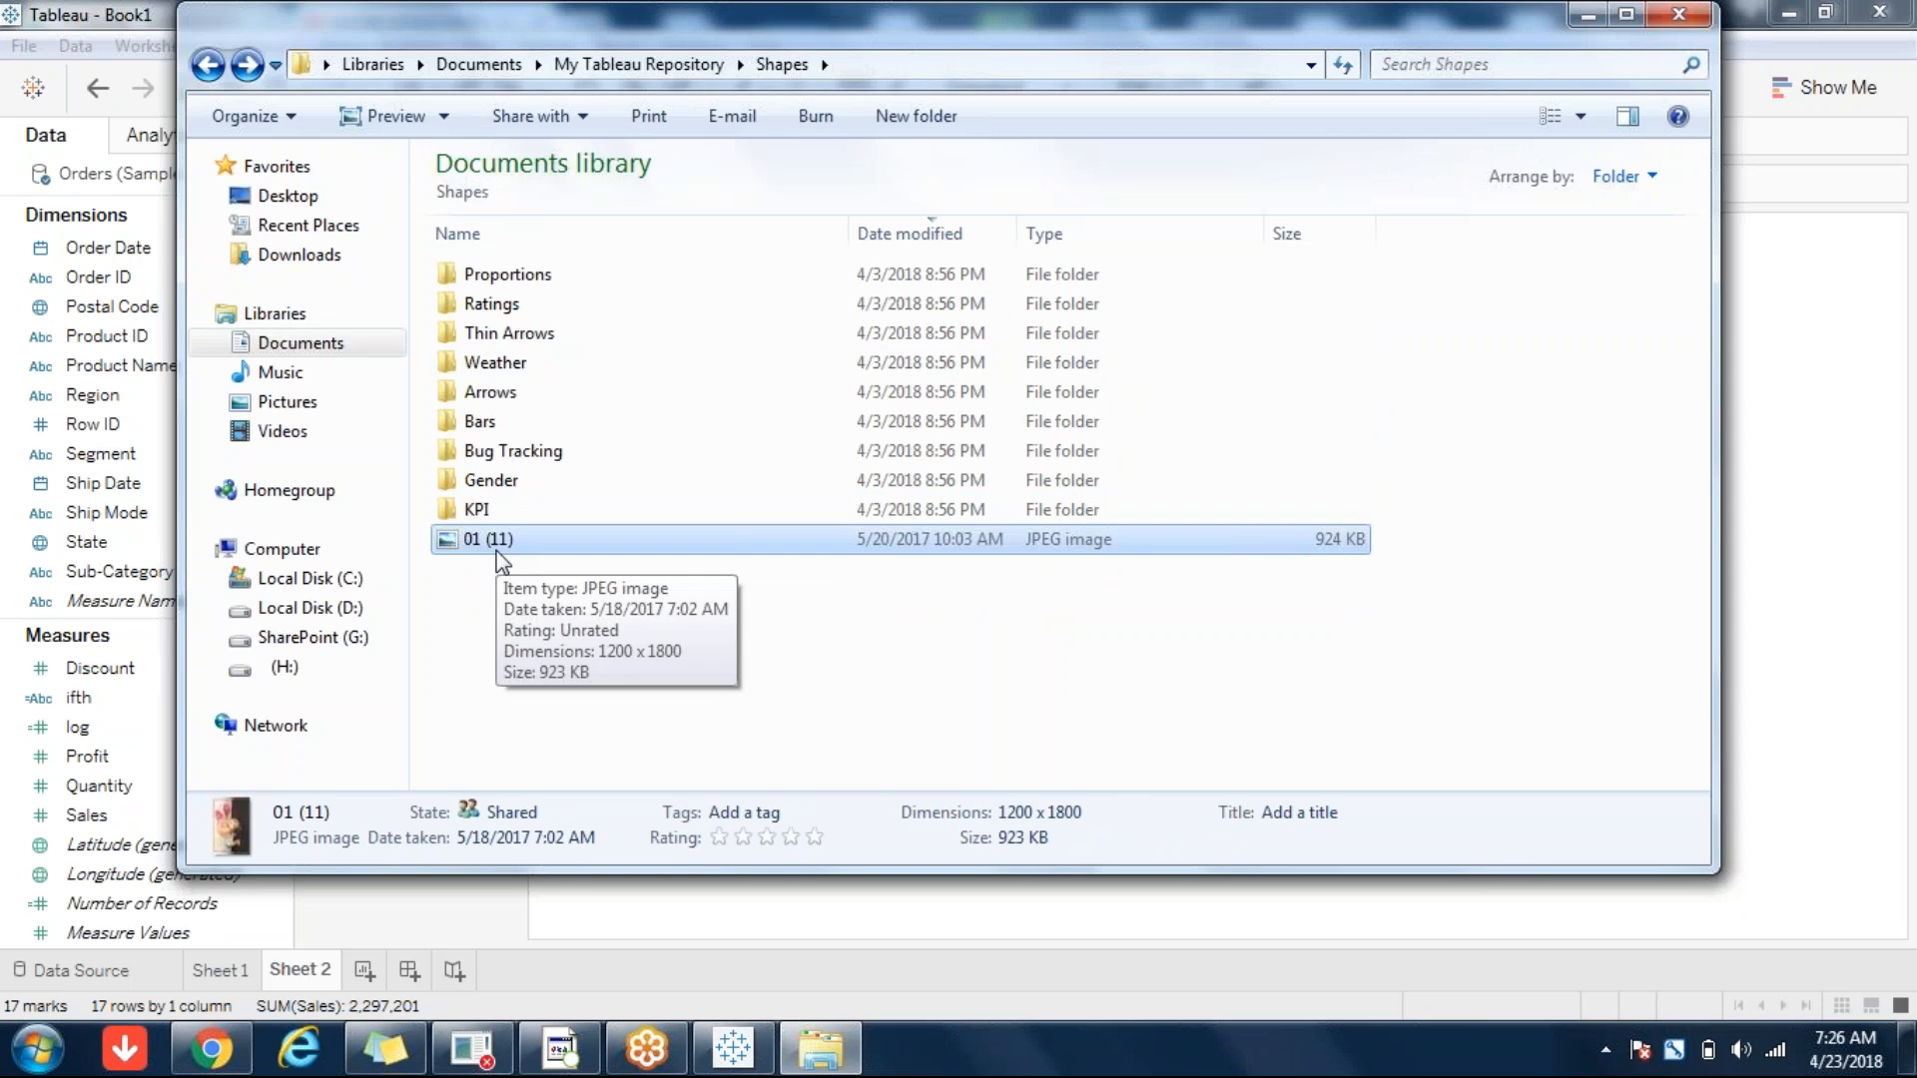
pyautogui.doubleClick(496, 548)
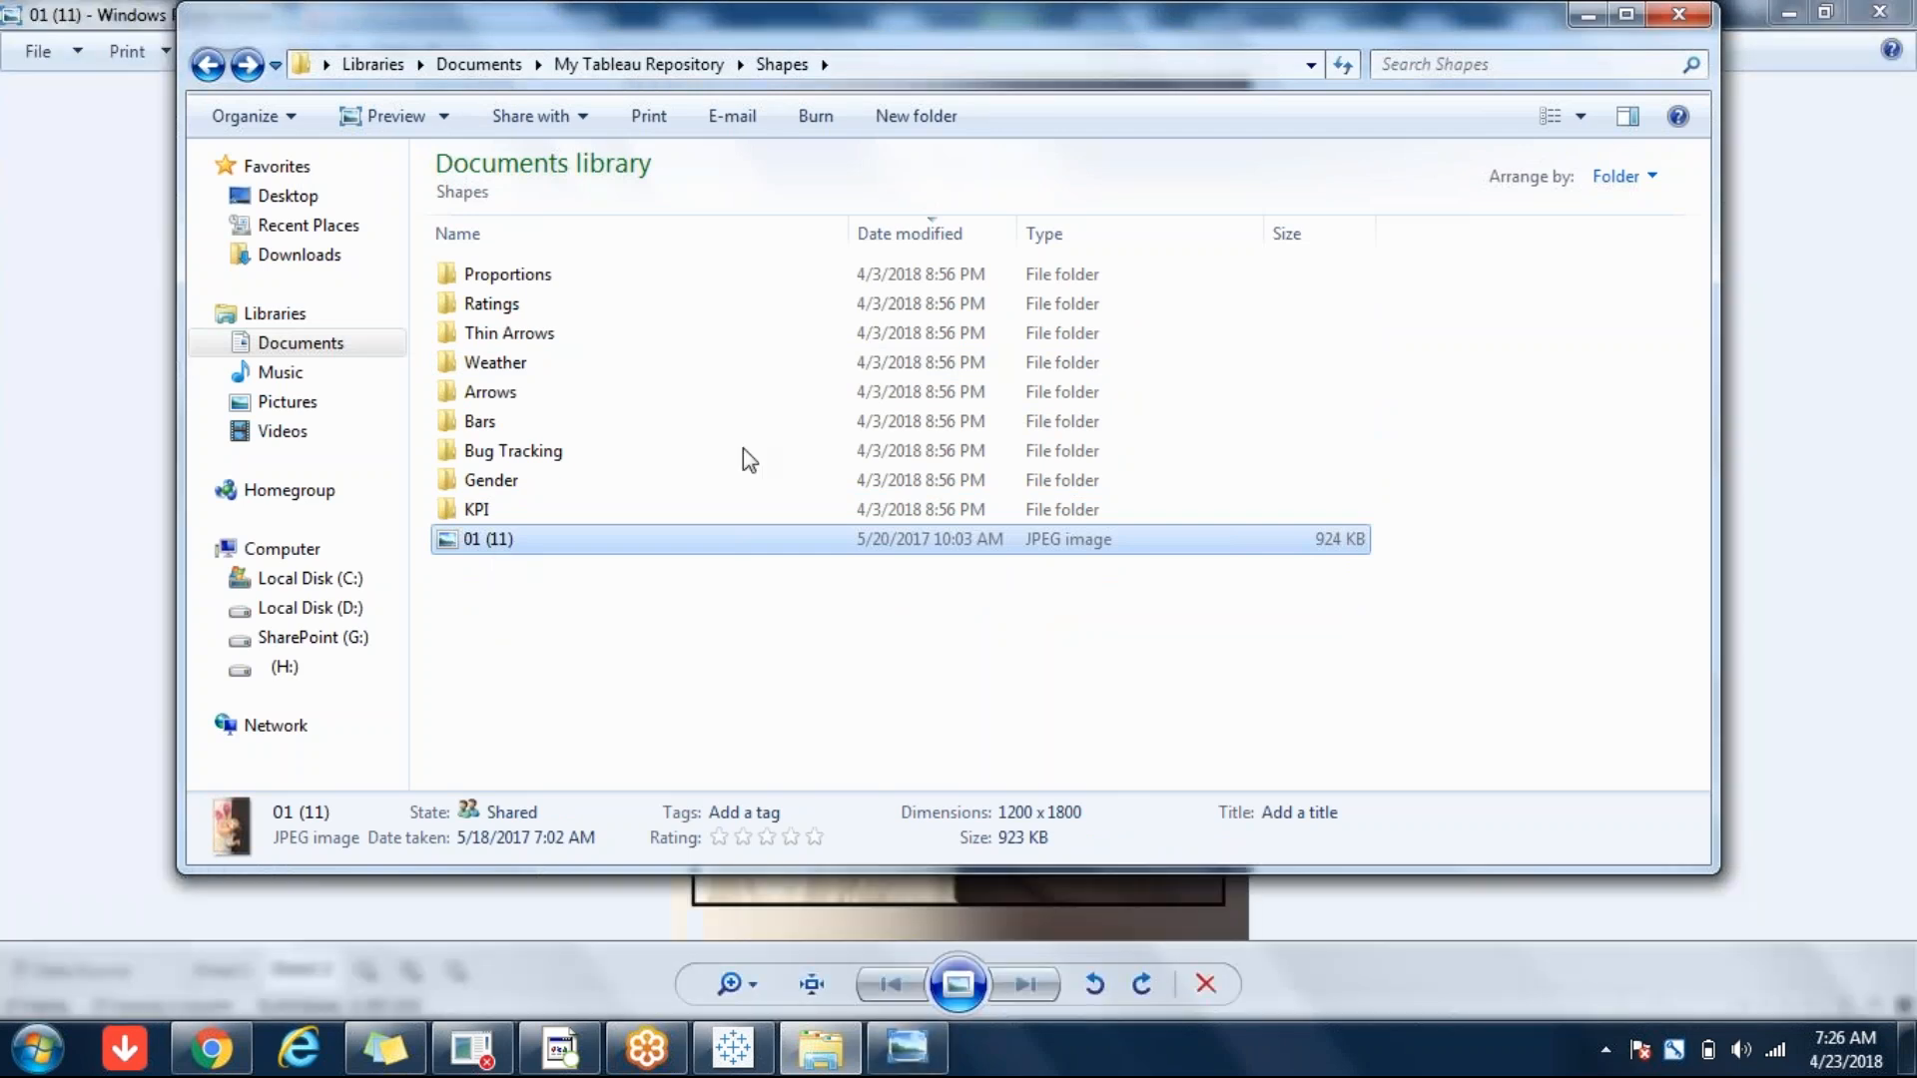
# - Close the 01 (11) picture and the Shapes folder window, returning to the Tableau workbook
pyautogui.click(1832, 647)
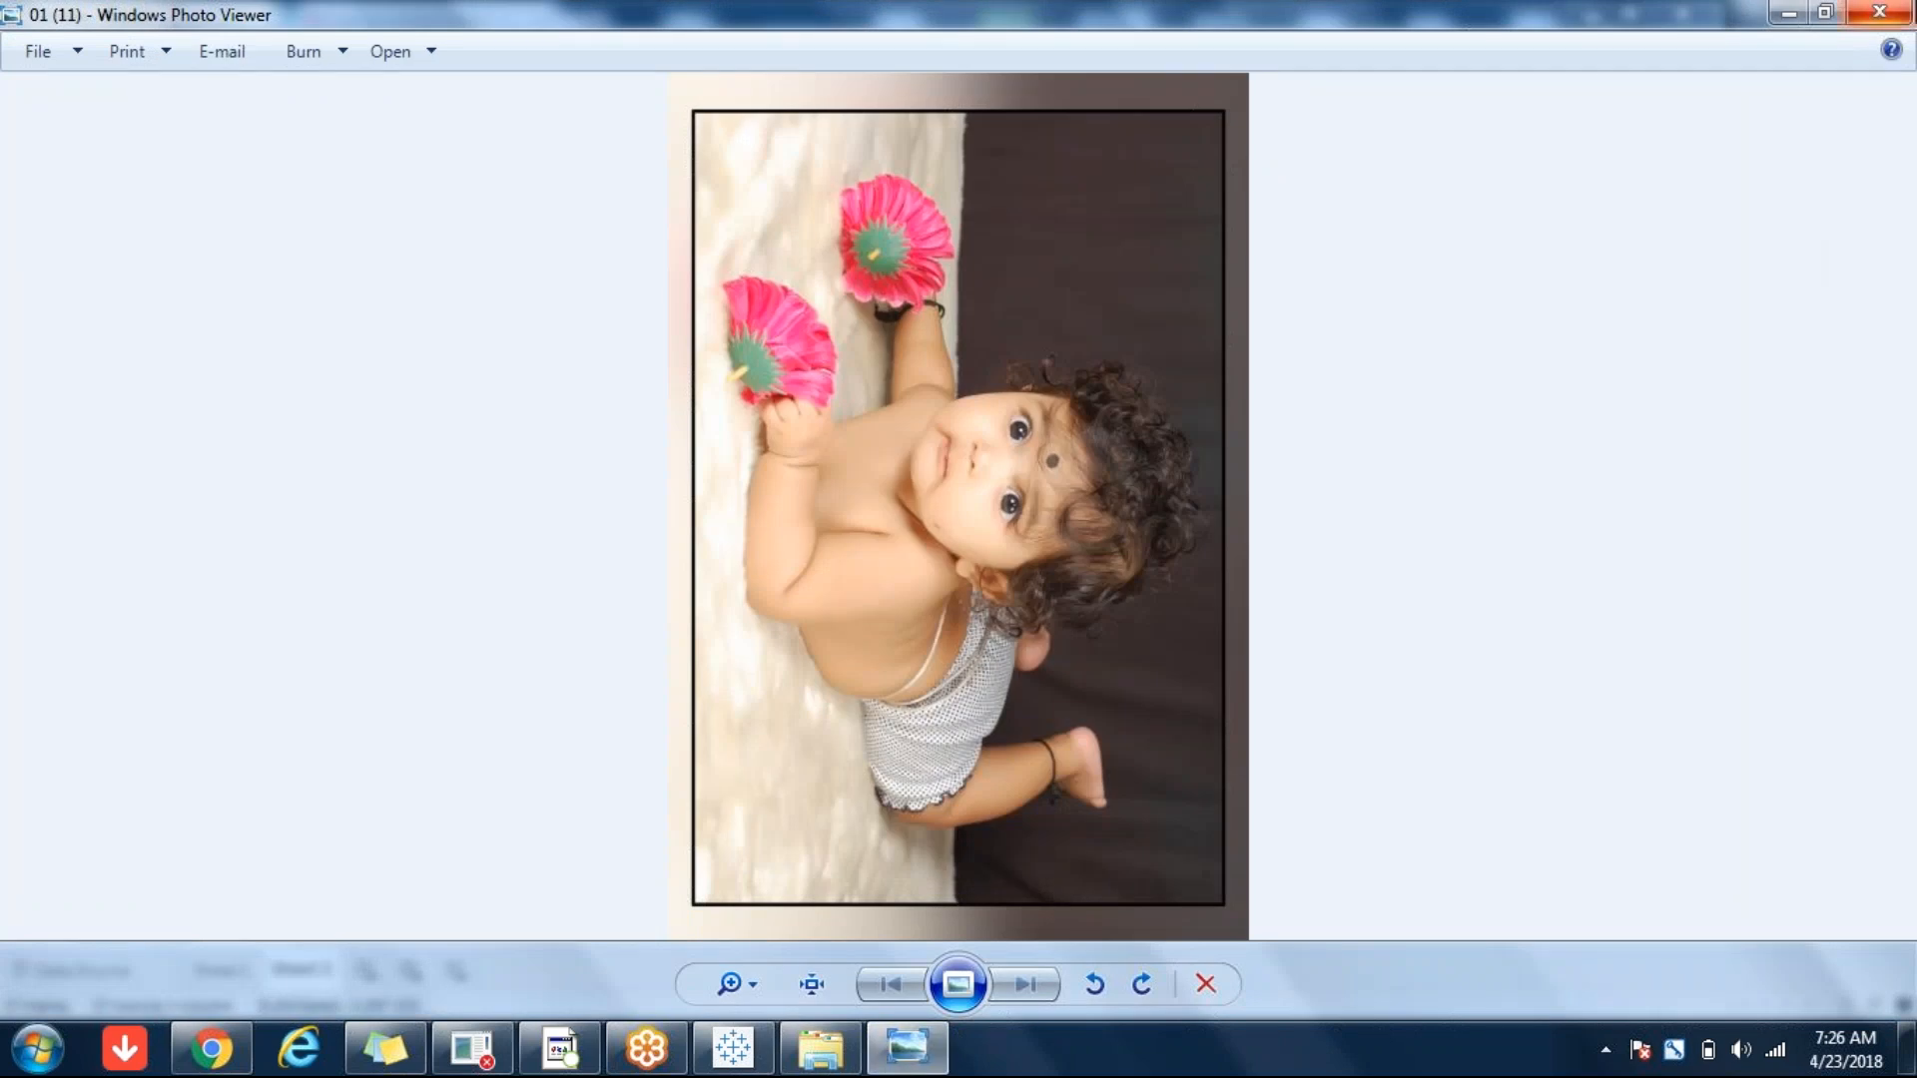
pyautogui.click(1879, 13)
pyautogui.click(745, 697)
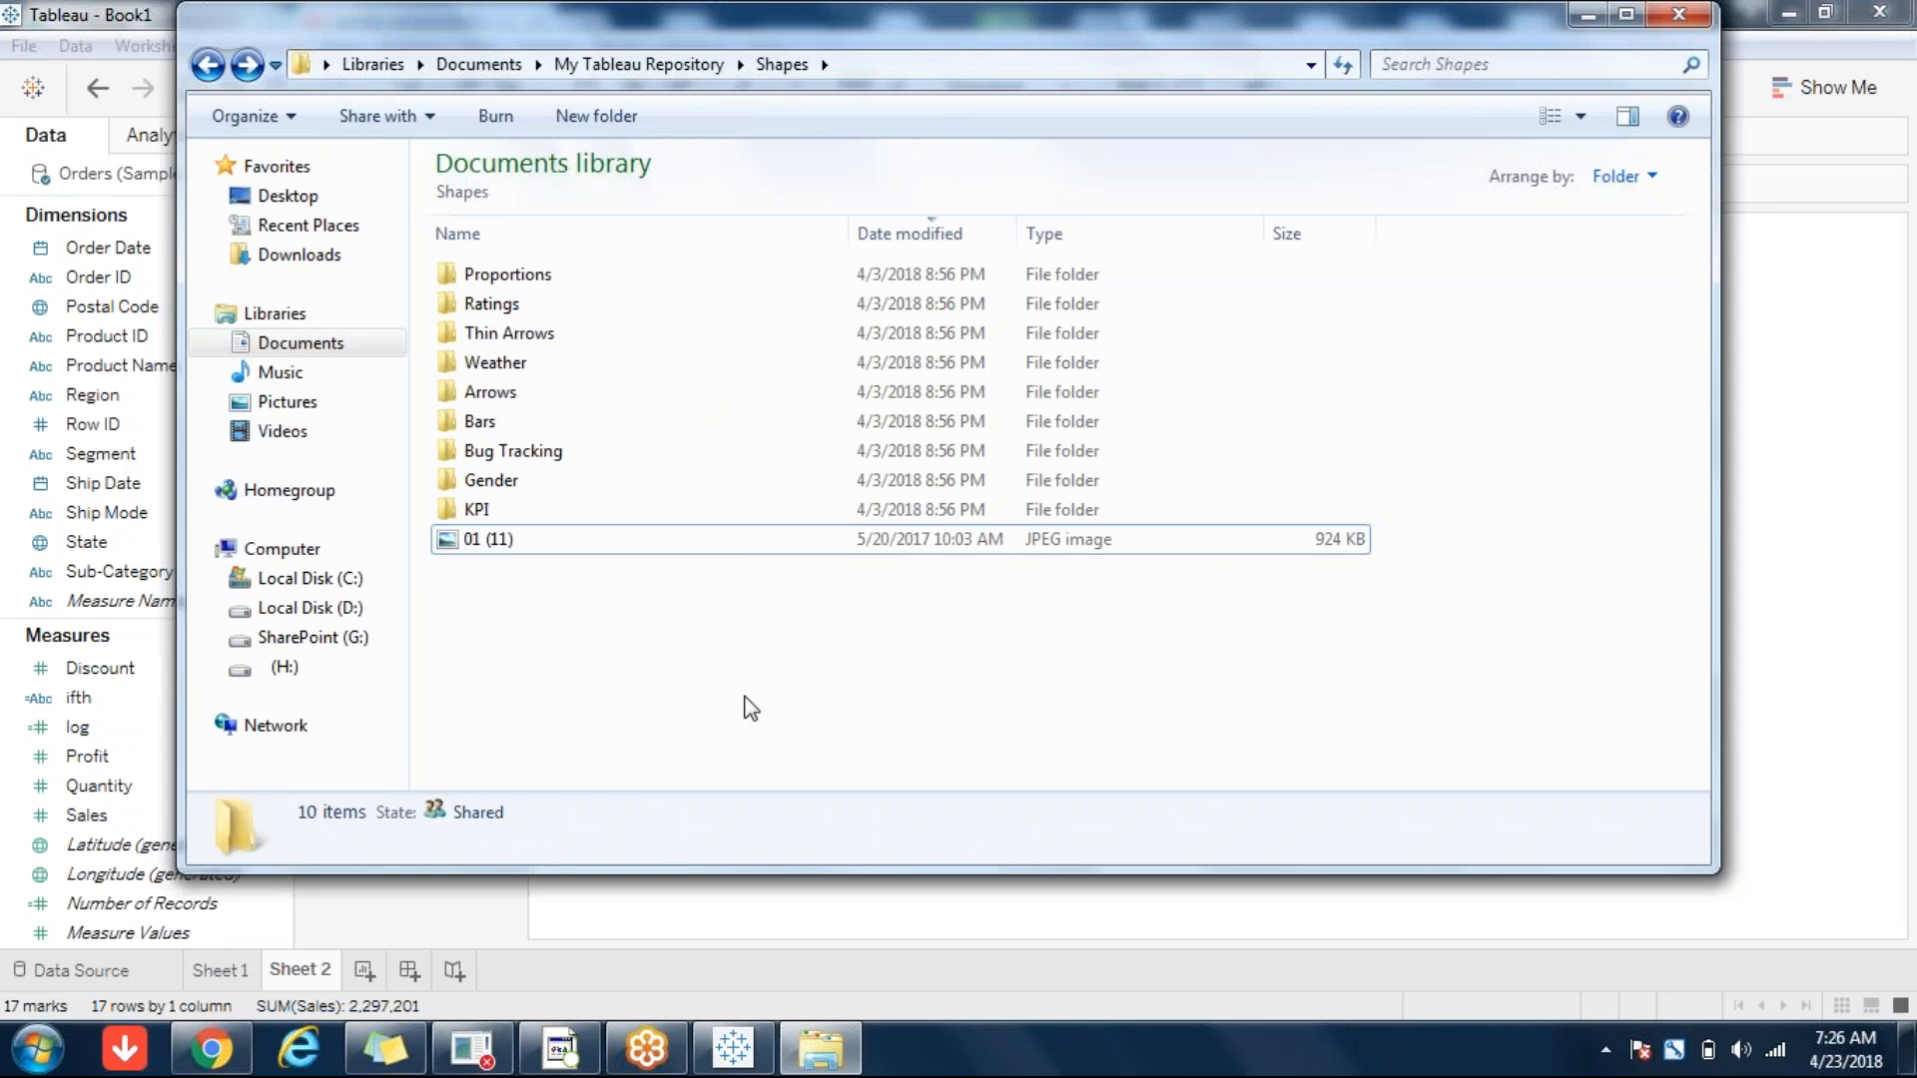
pyautogui.click(1677, 14)
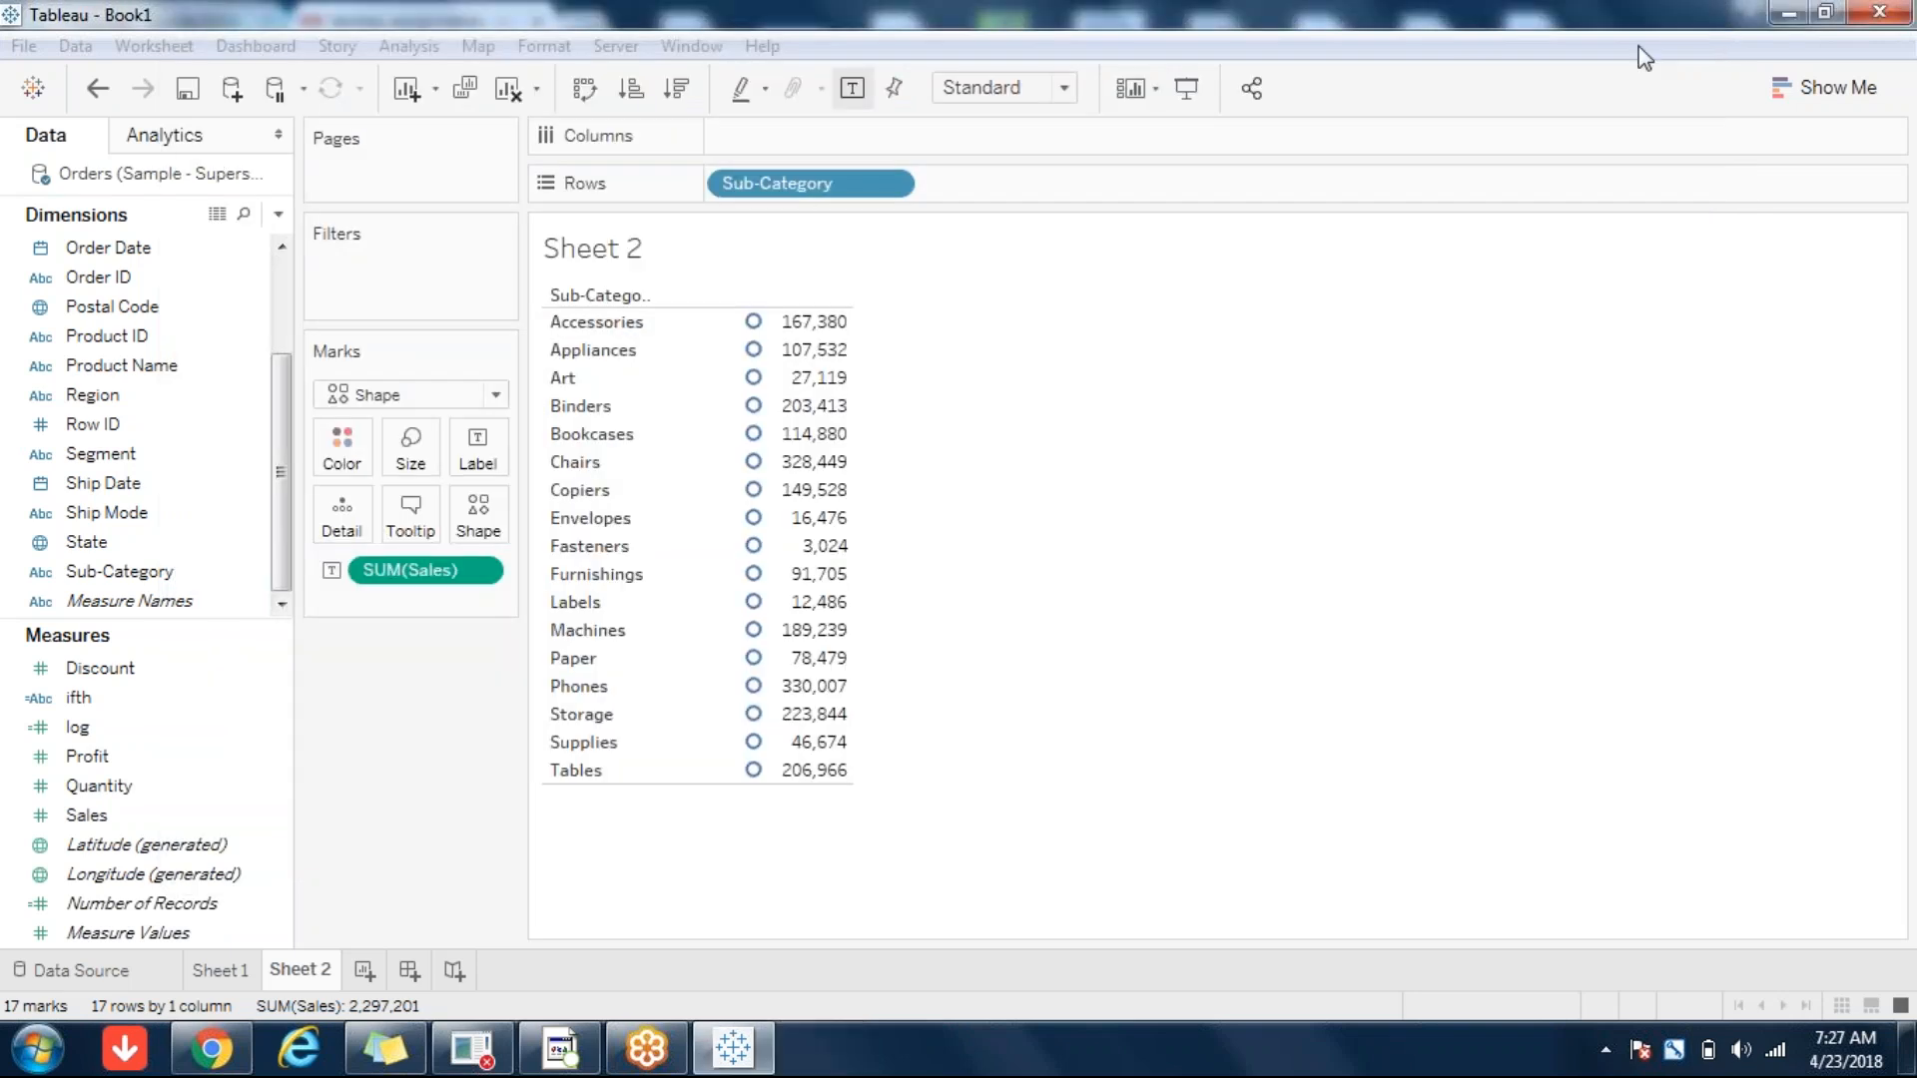
# - Assign the ifth calculated field to the Shape property of the Sheet 2 marks
pyautogui.click(479, 516)
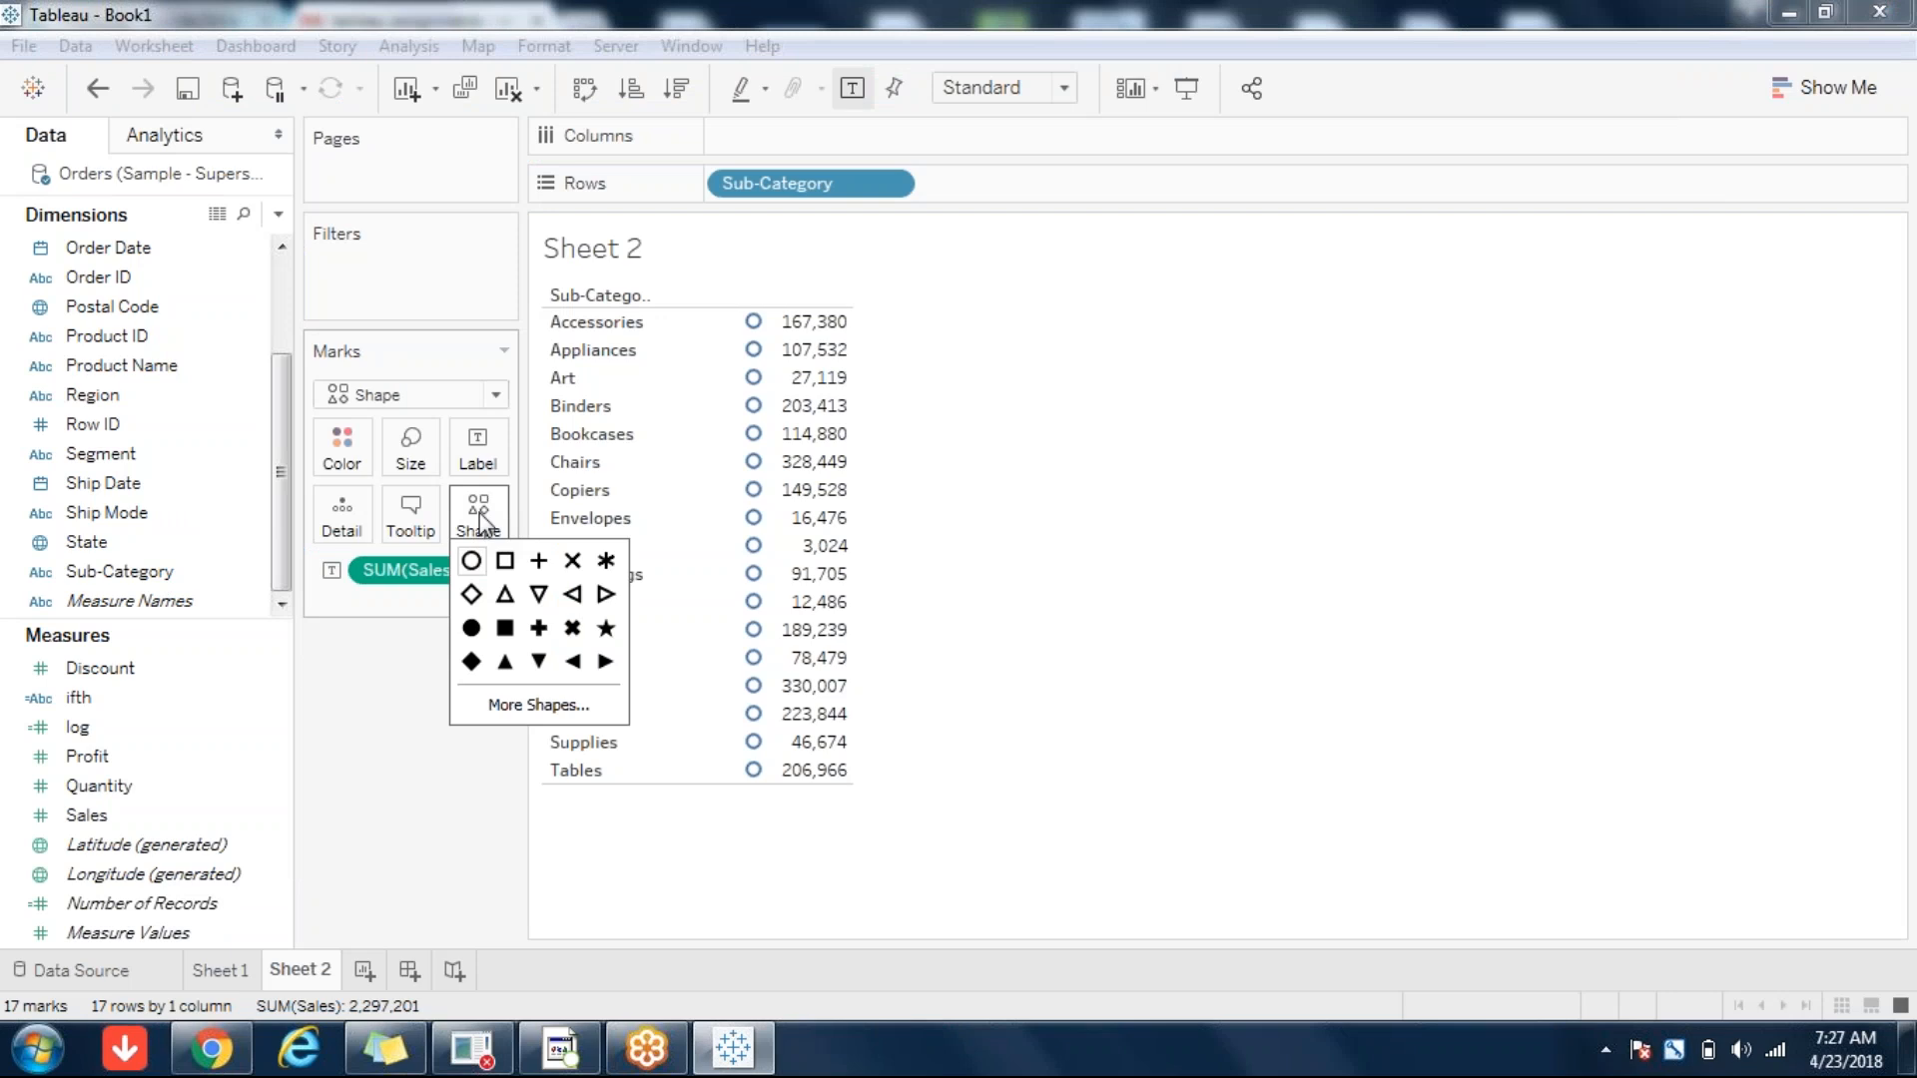
pyautogui.click(376, 633)
pyautogui.click(72, 699)
pyautogui.moveTo(72, 707); pyautogui.dragTo(478, 514)
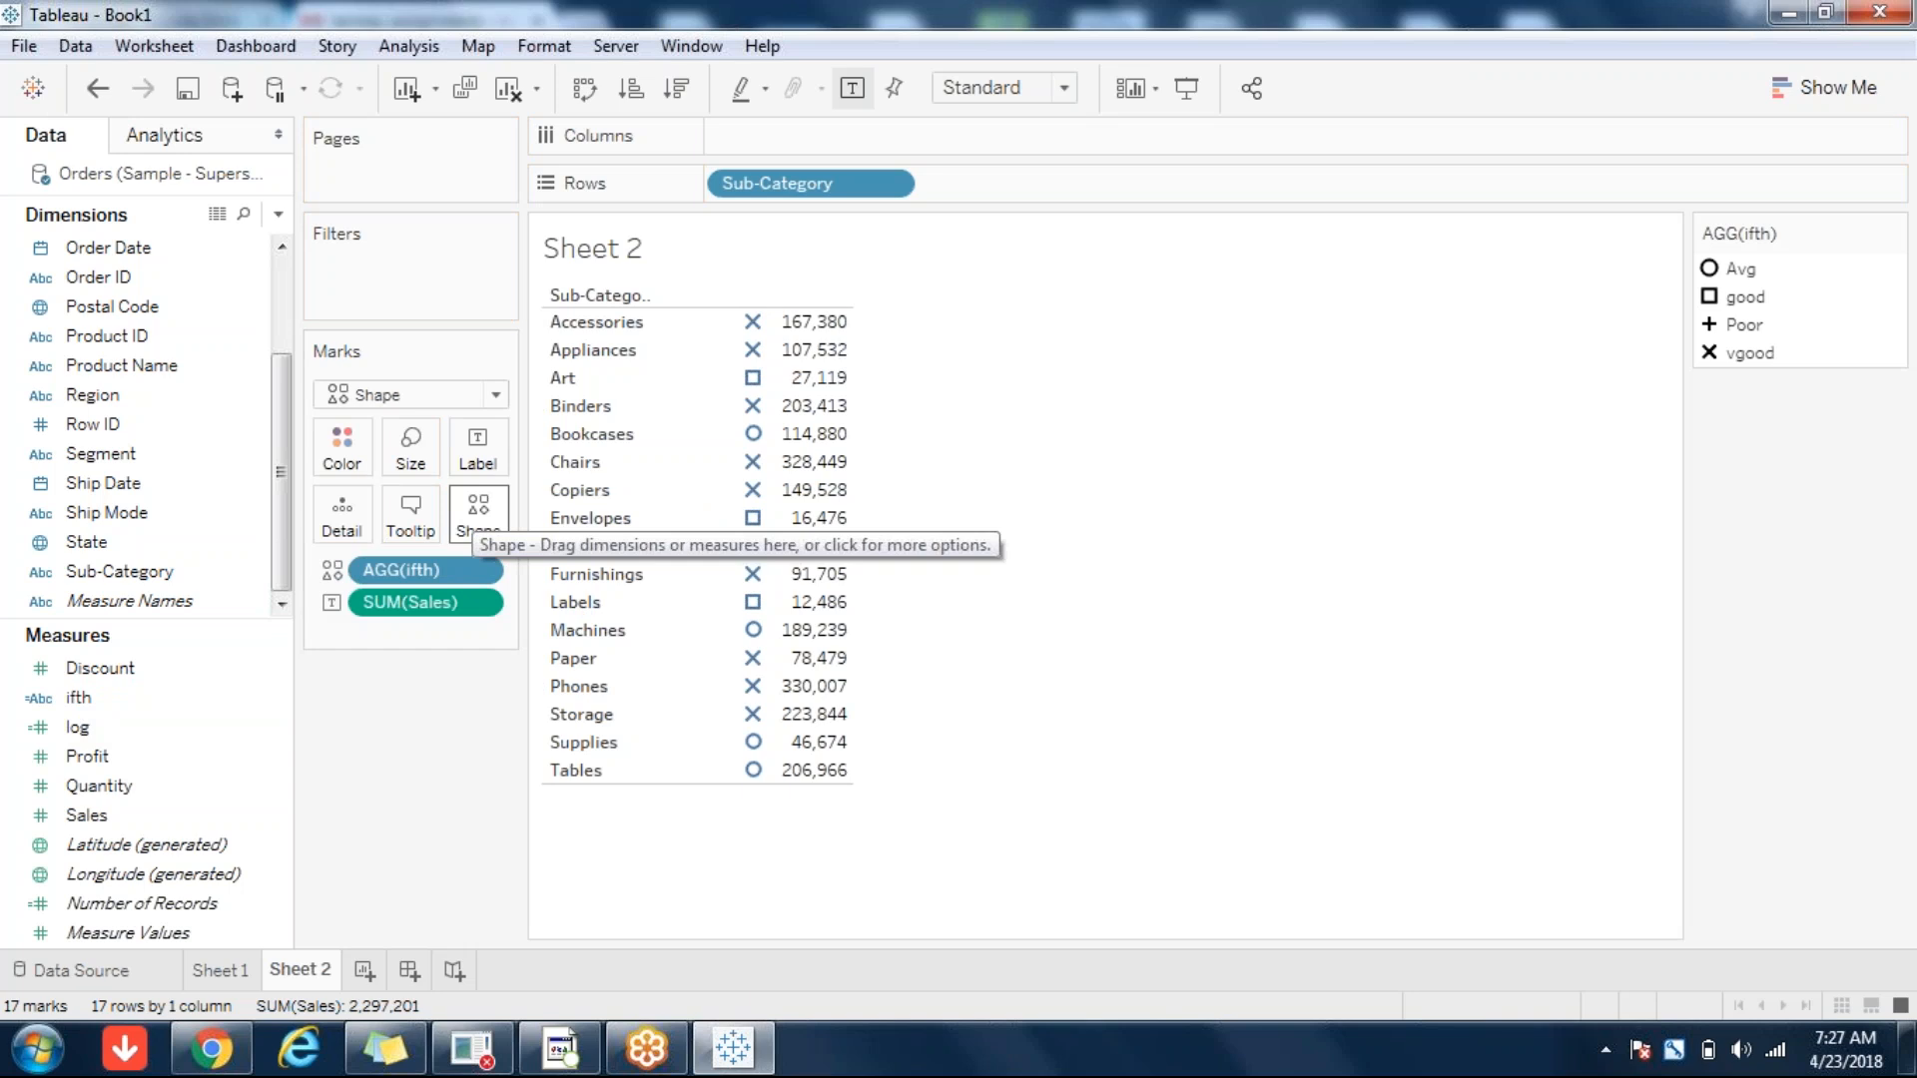
pyautogui.moveTo(753, 325)
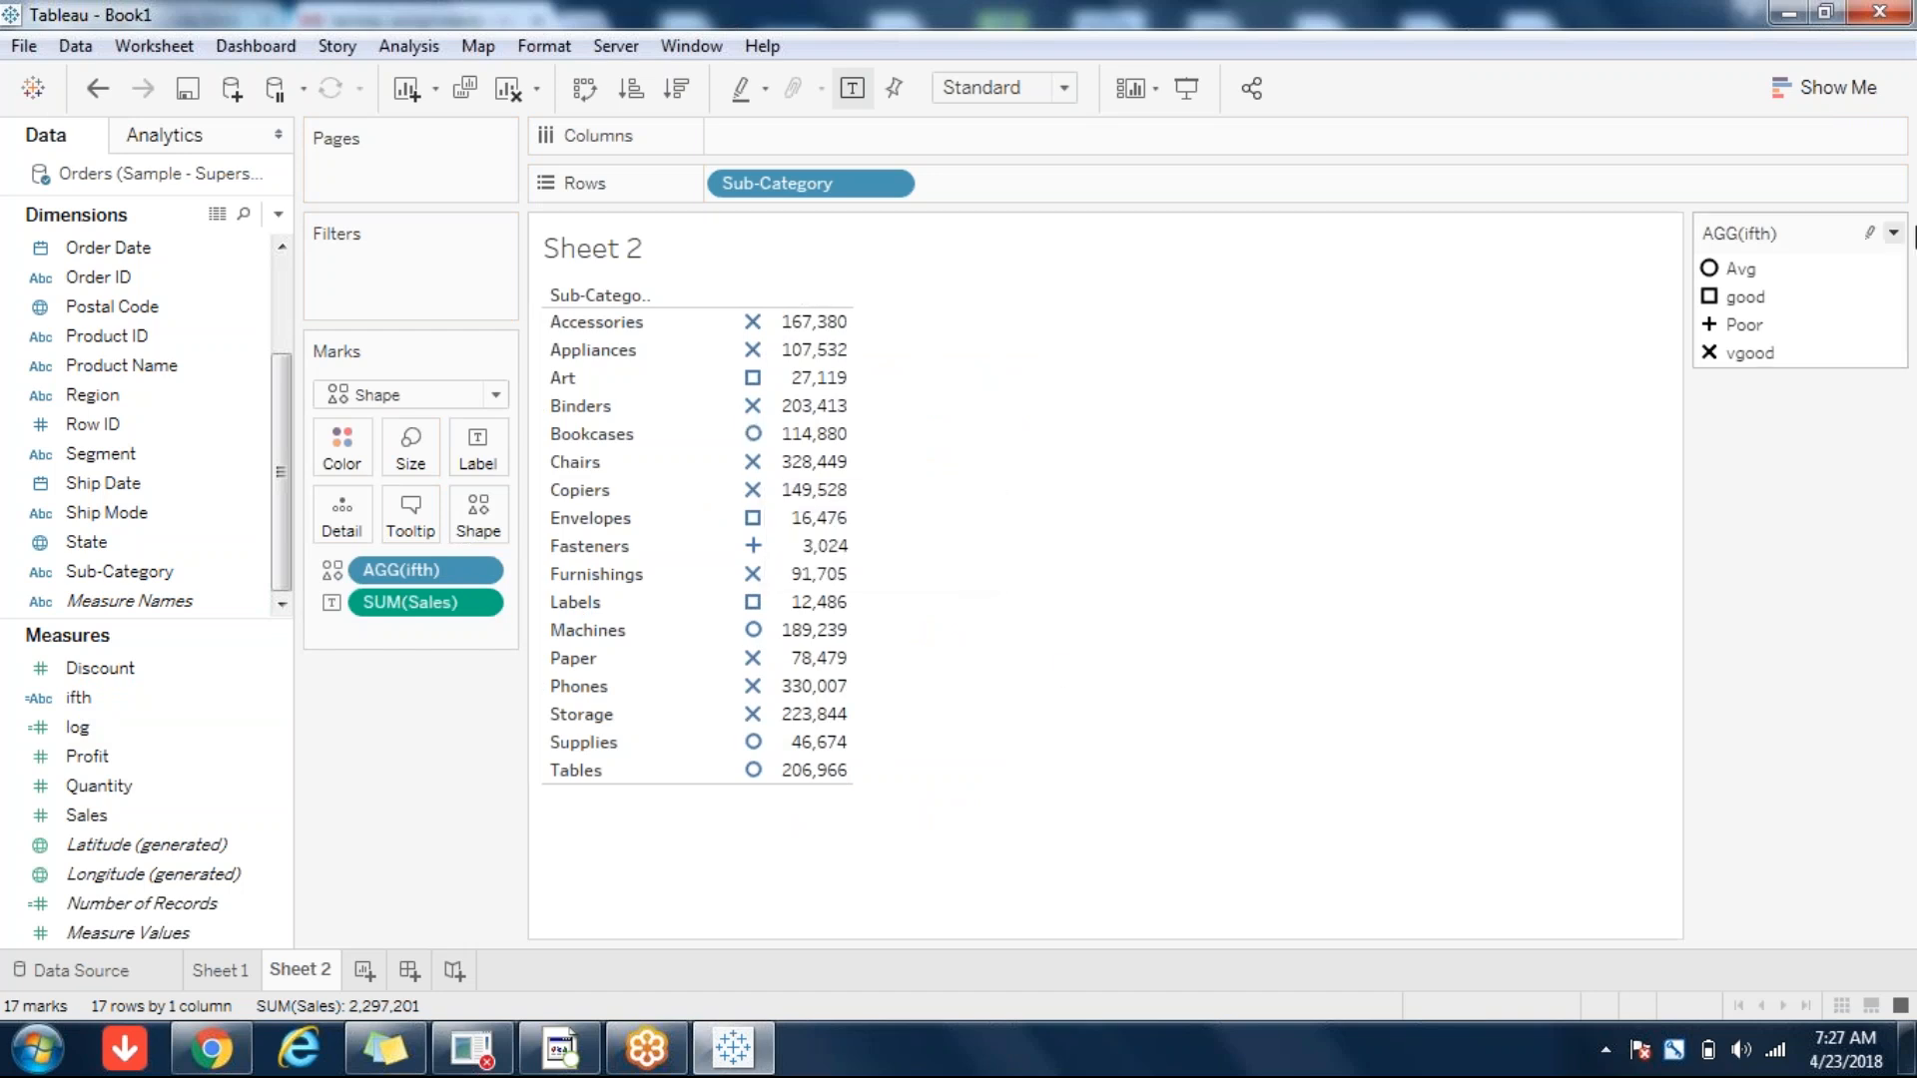
# - Assign KPI palette shapes to ifth: green check for vgood, green circle for good, yellow triangle for Avg, red cross for Poor
pyautogui.click(1893, 232)
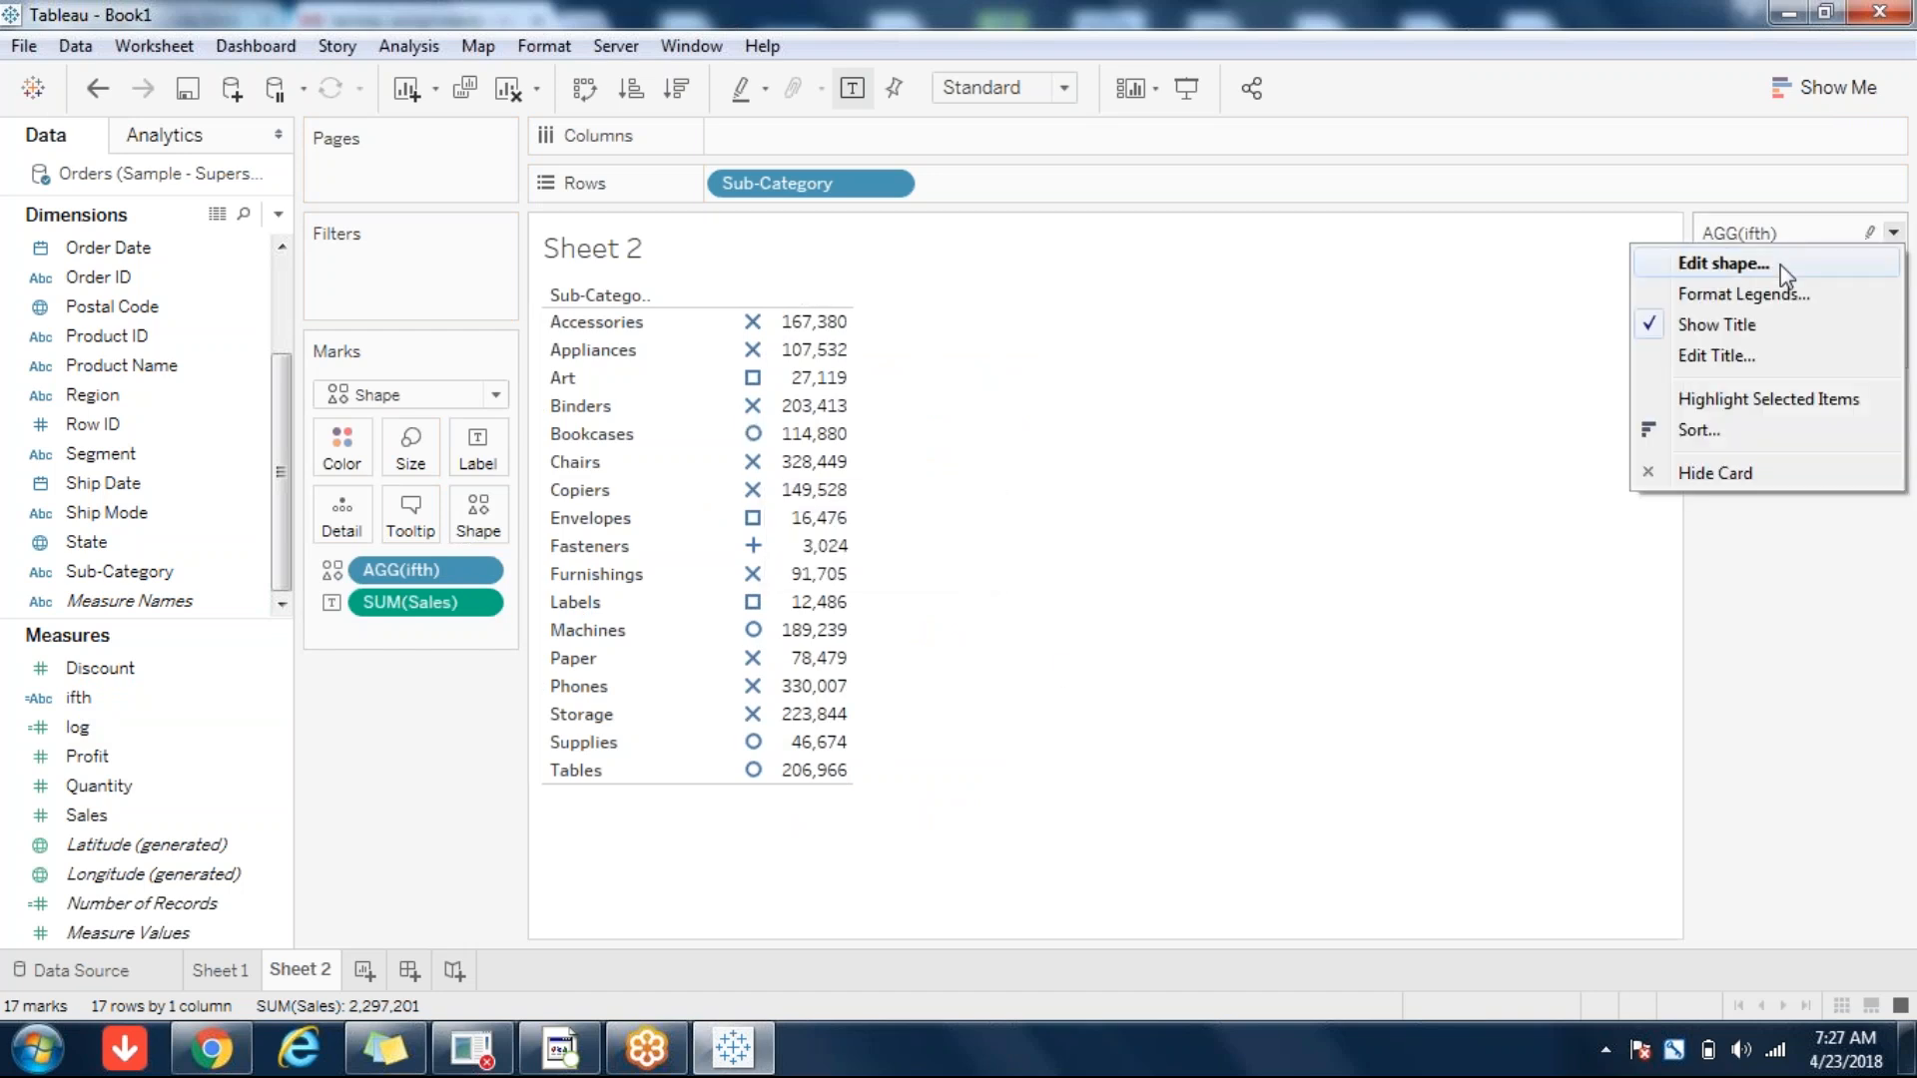
pyautogui.click(1714, 264)
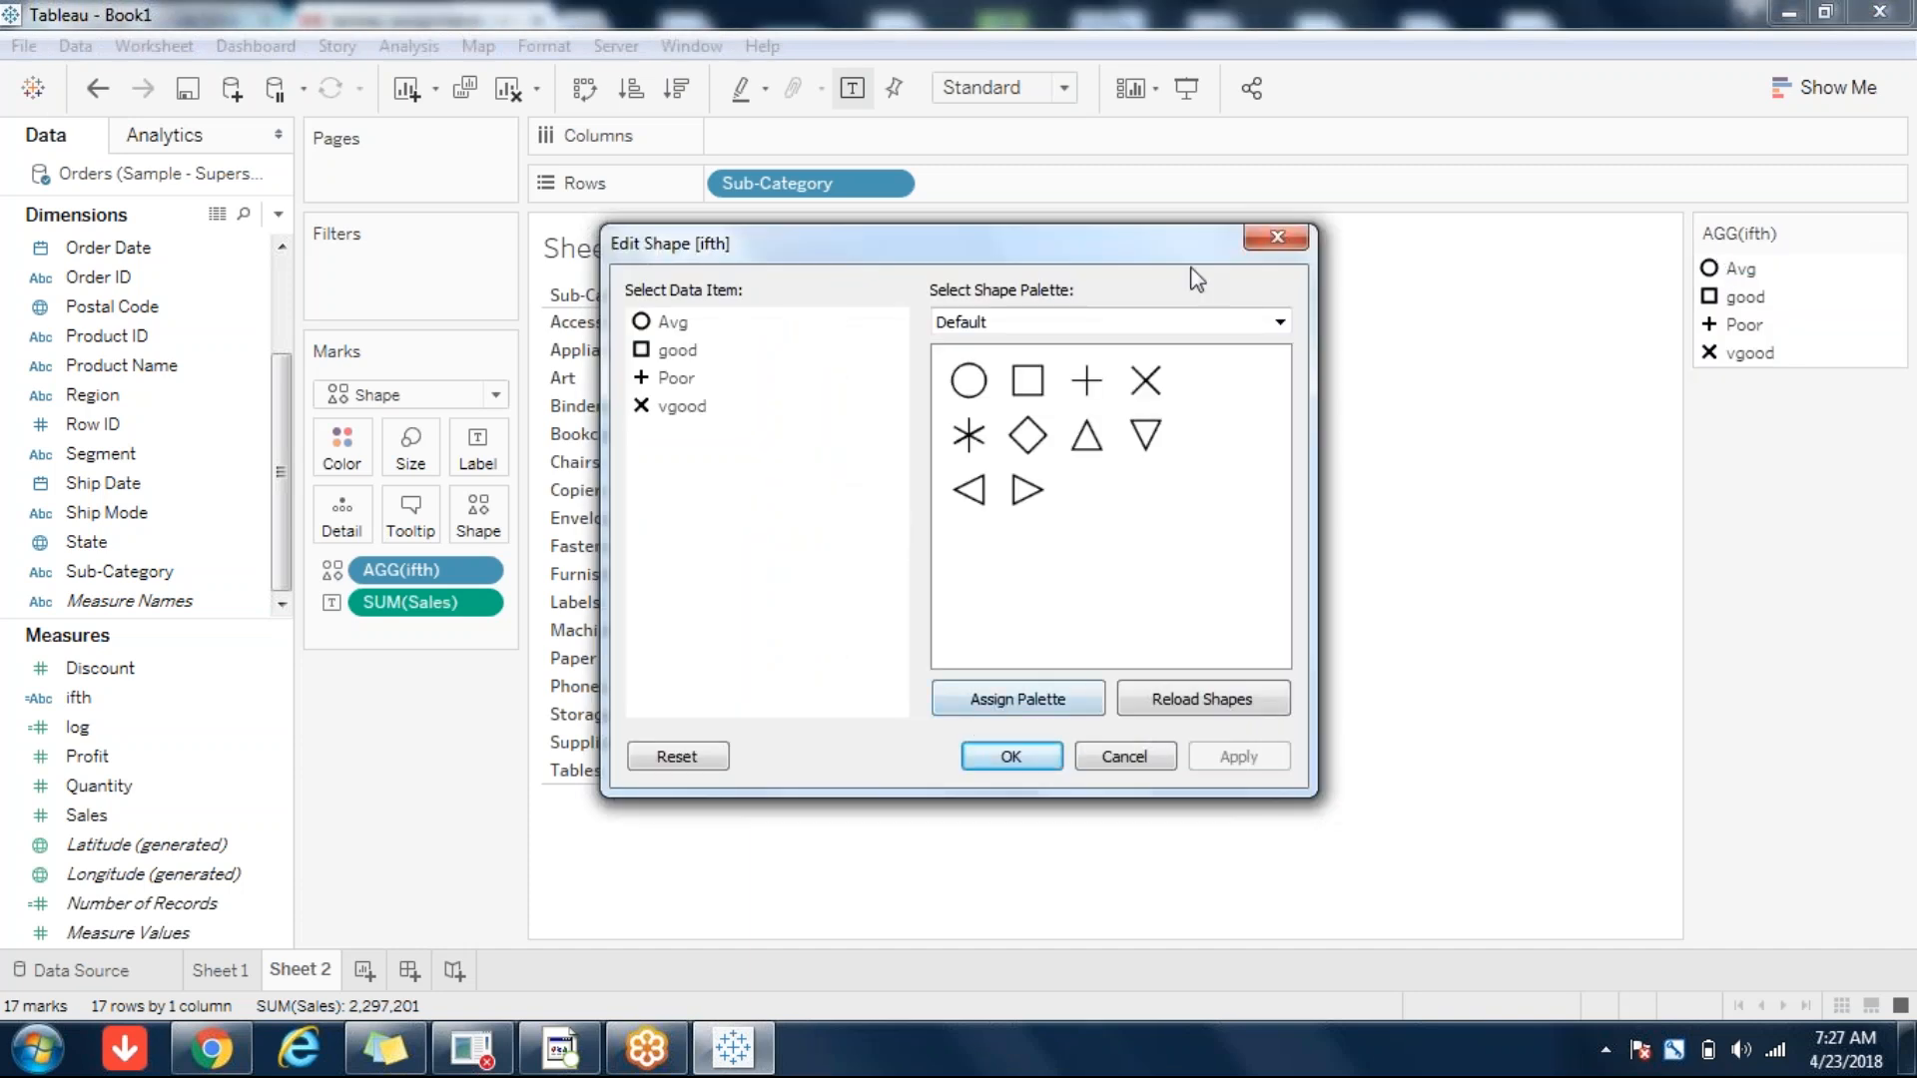
pyautogui.click(1093, 324)
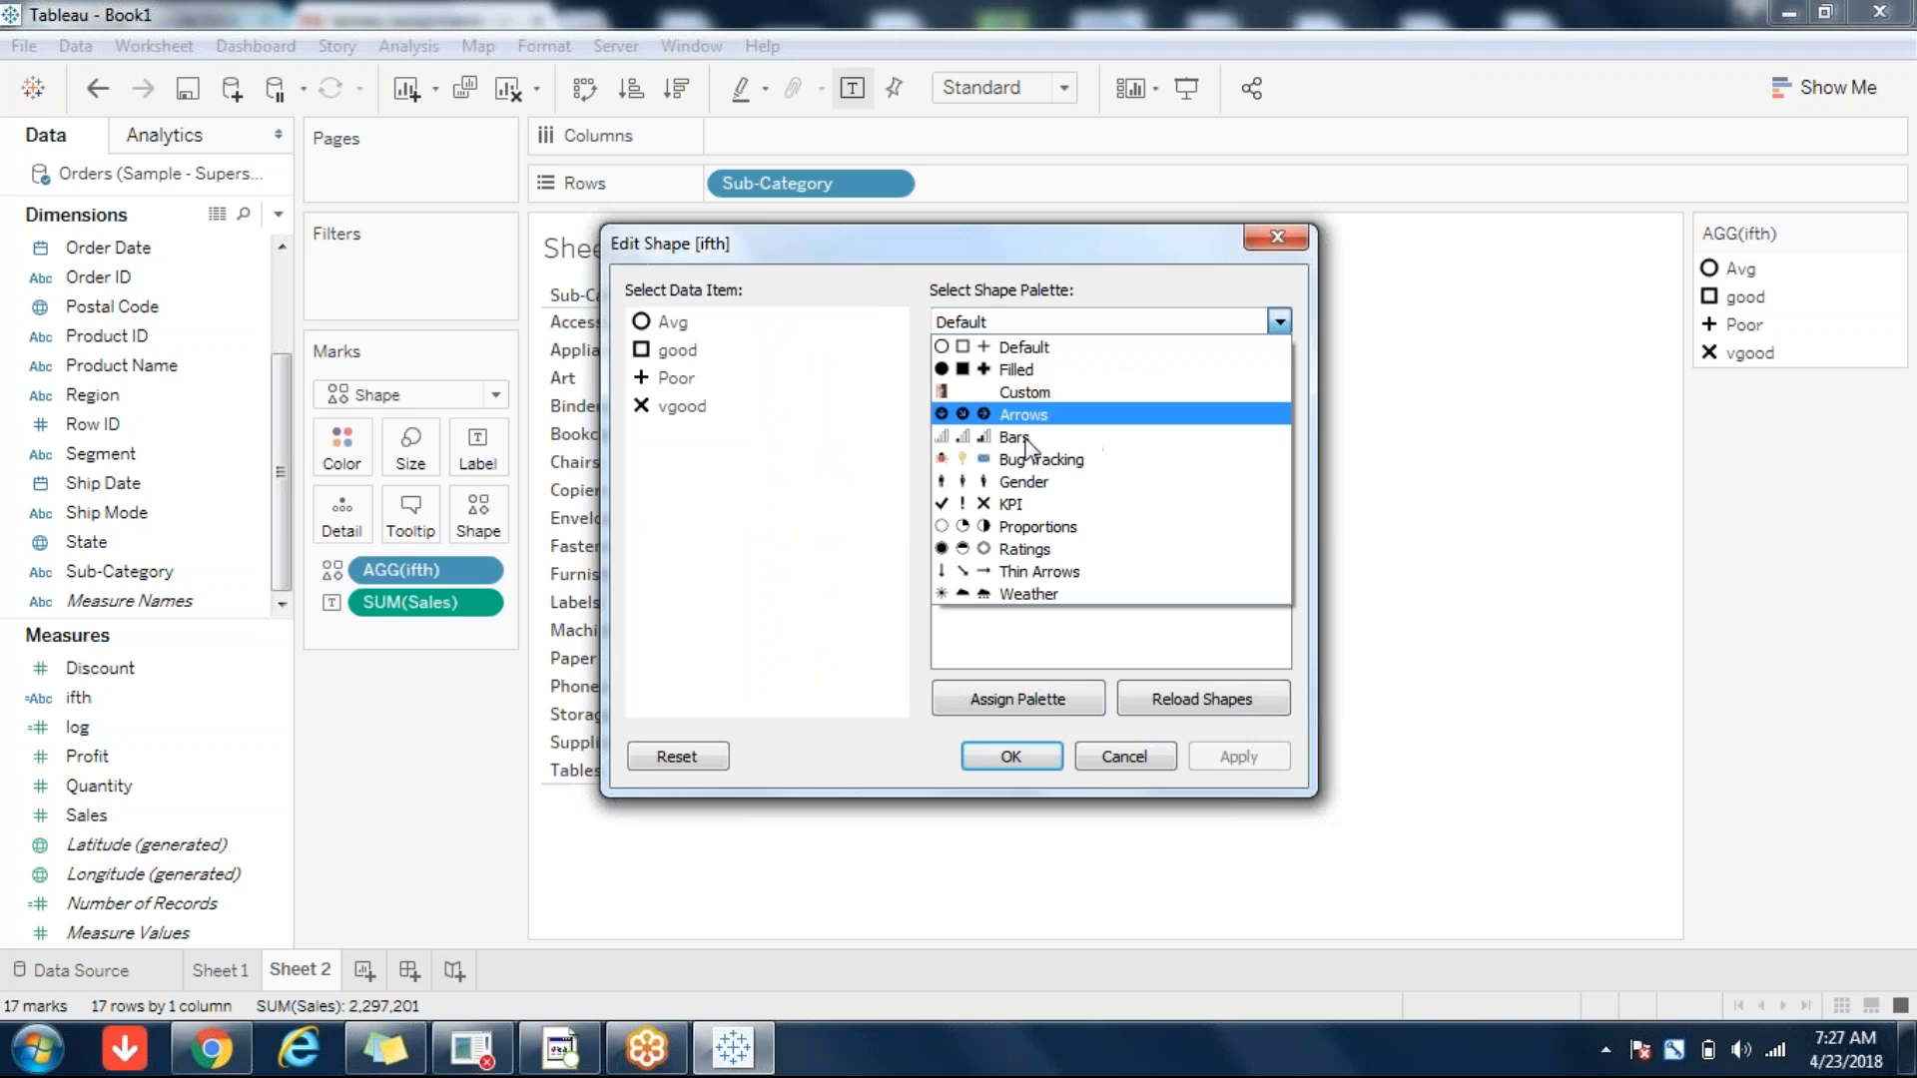
pyautogui.click(1019, 505)
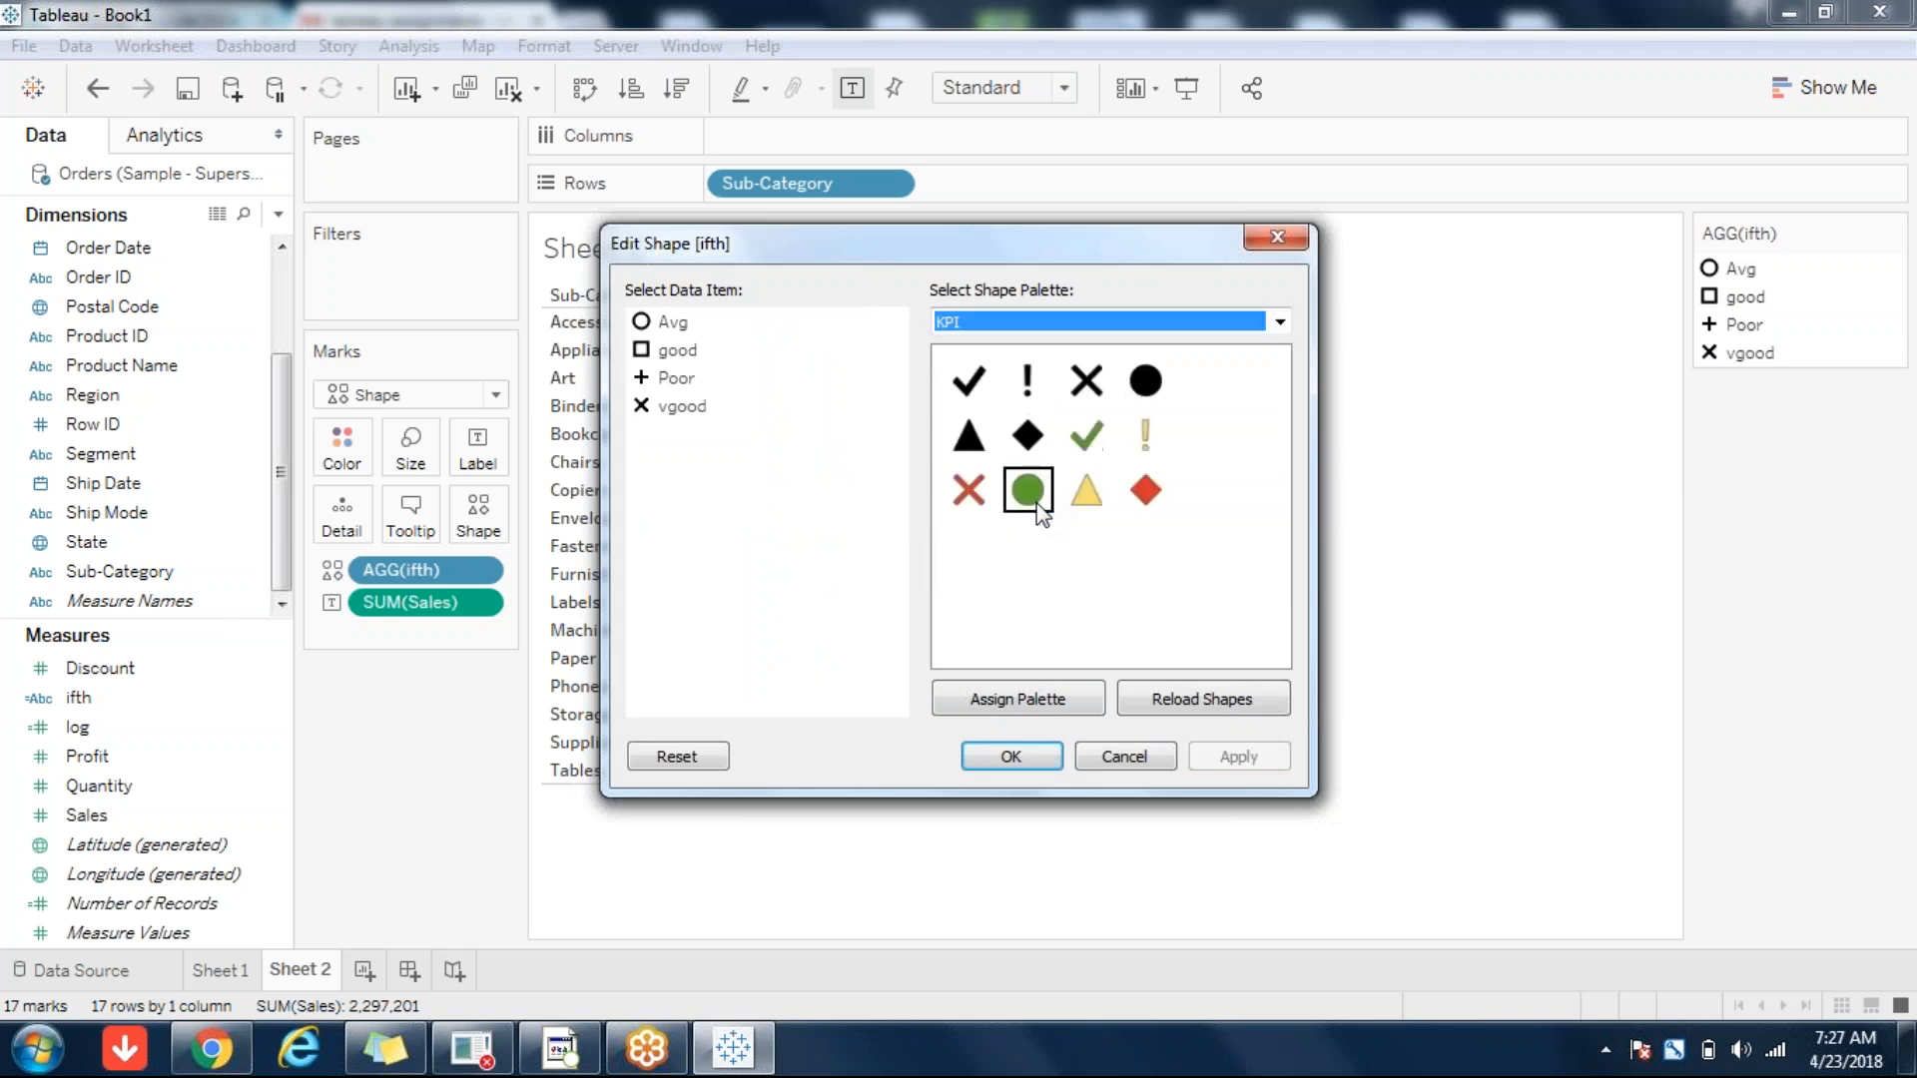
pyautogui.click(693, 404)
pyautogui.click(1086, 436)
pyautogui.click(685, 360)
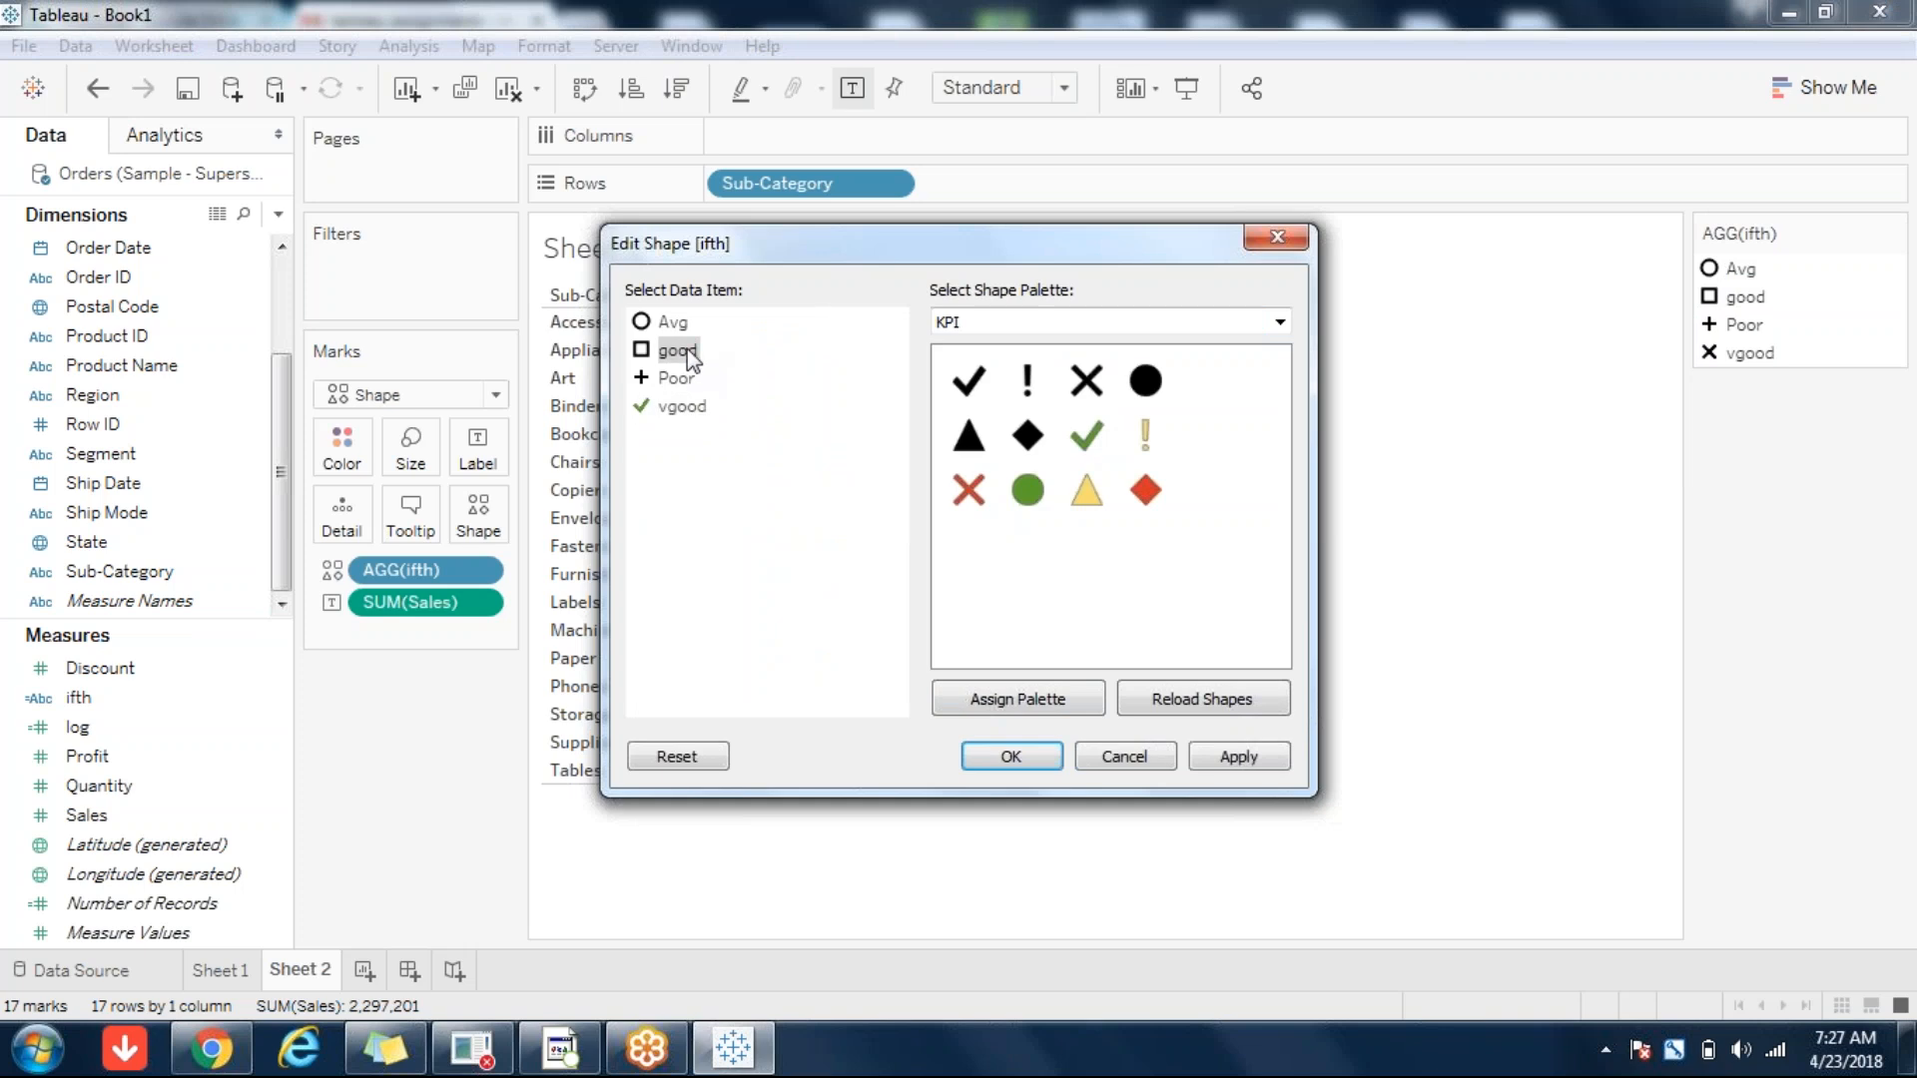
pyautogui.click(1027, 490)
pyautogui.click(672, 321)
pyautogui.click(1091, 502)
pyautogui.click(968, 491)
pyautogui.click(1052, 762)
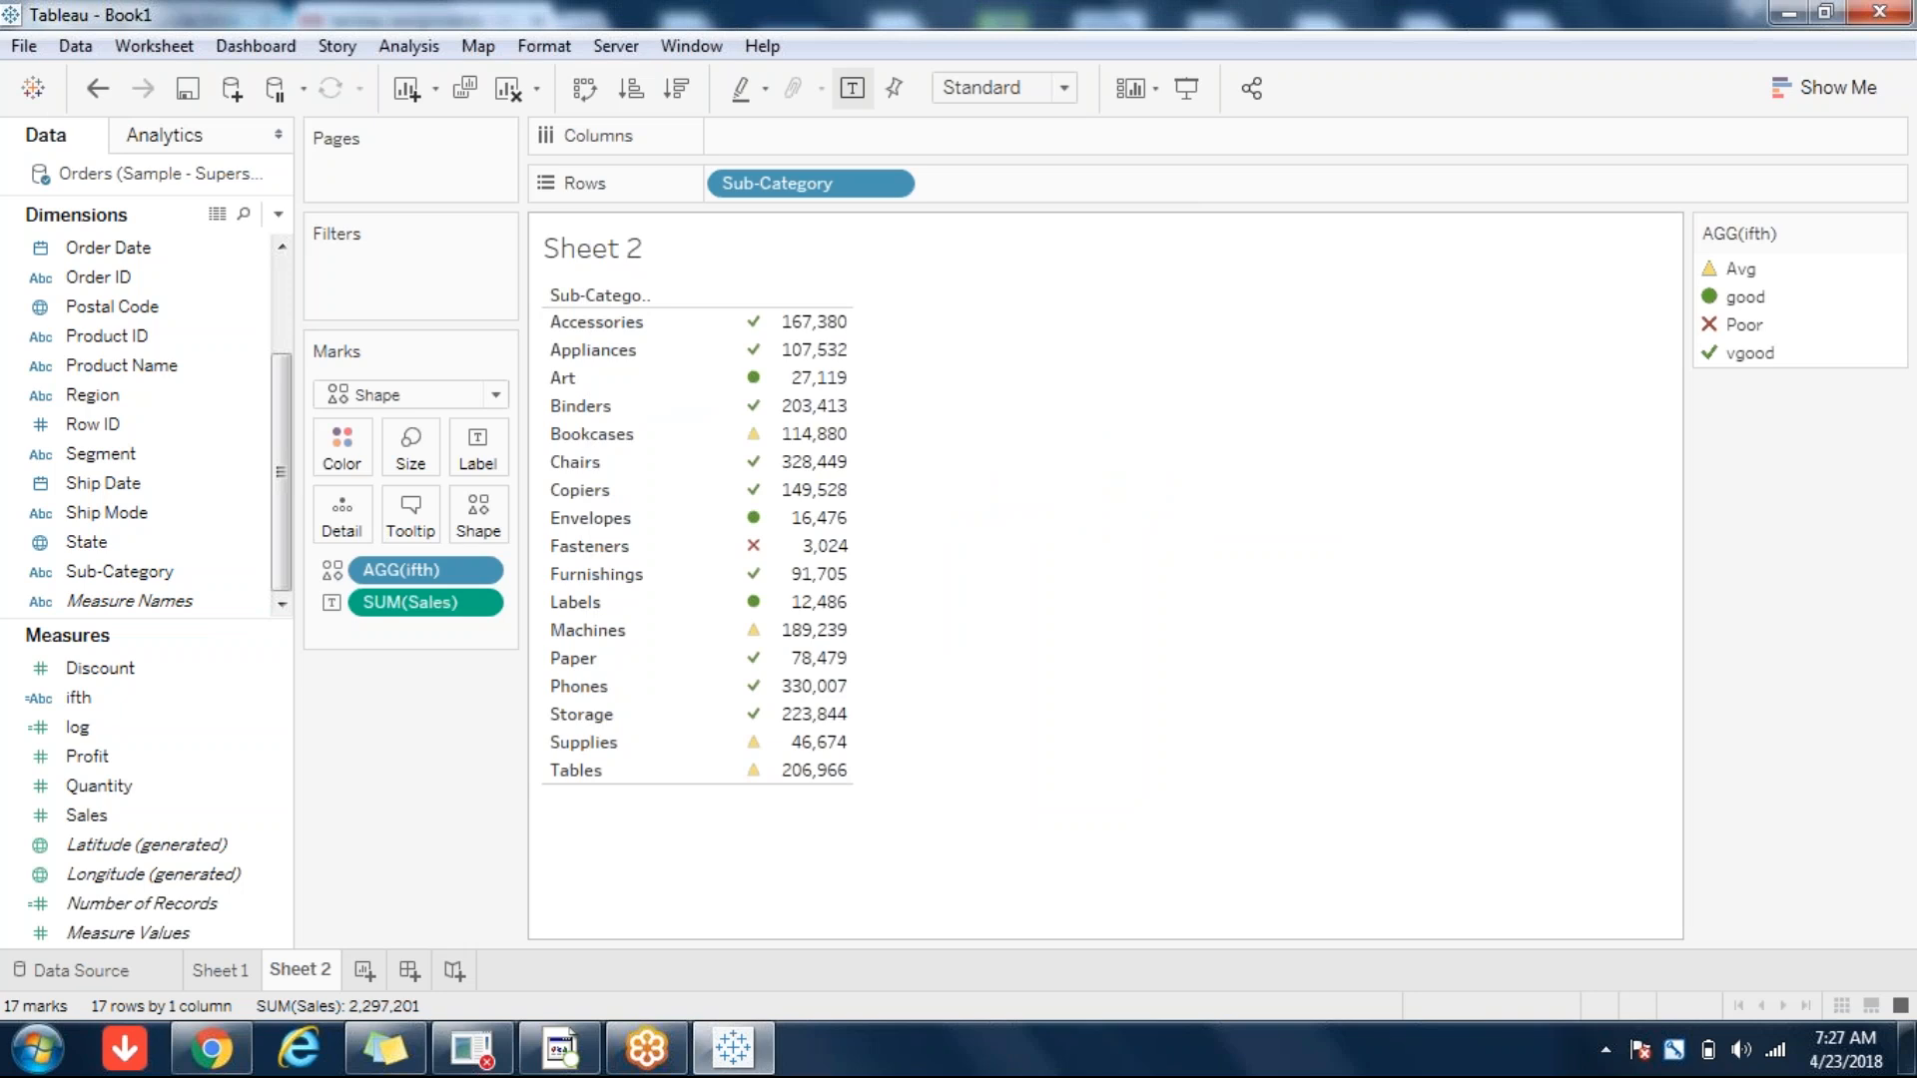
# - Enlarge the shape marks in the Sheet 2 table to slightly above the middle of the size range
pyautogui.click(411, 449)
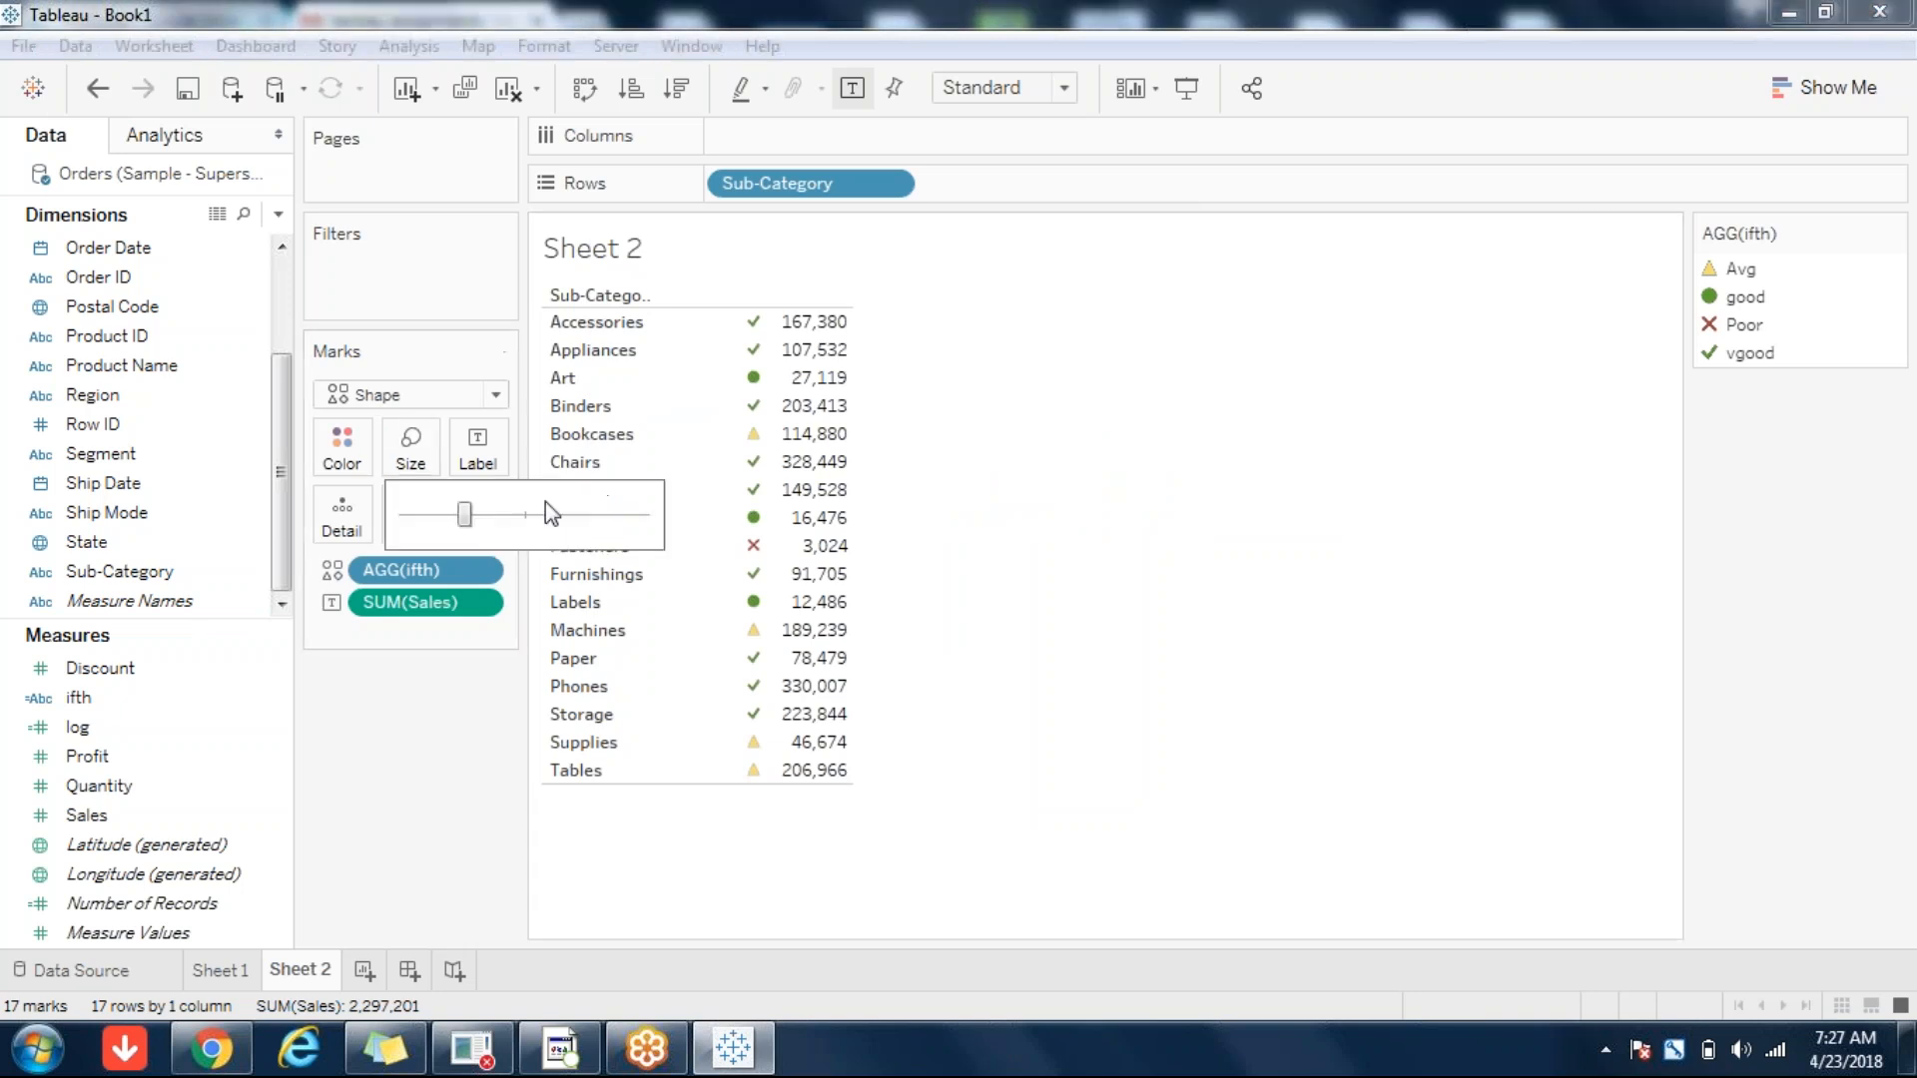
pyautogui.moveTo(464, 515); pyautogui.dragTo(539, 517)
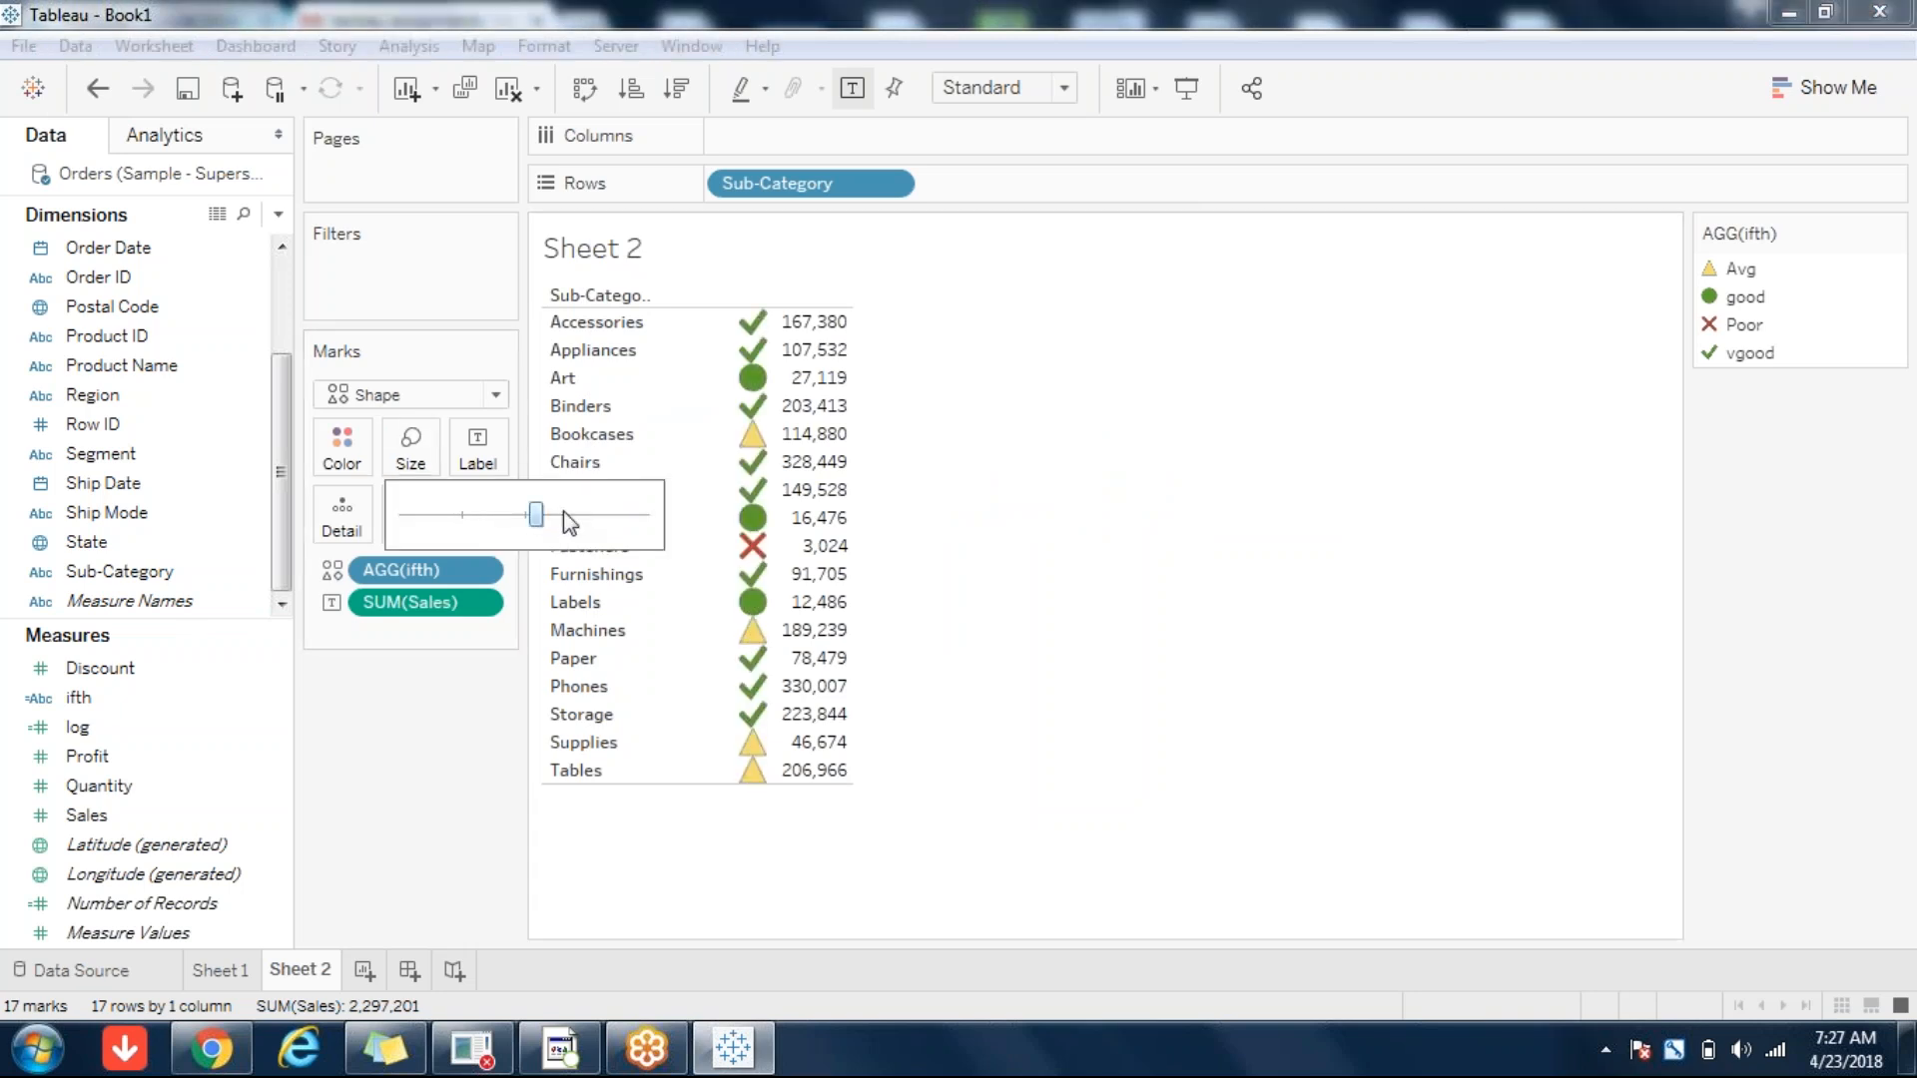
pyautogui.click(1165, 571)
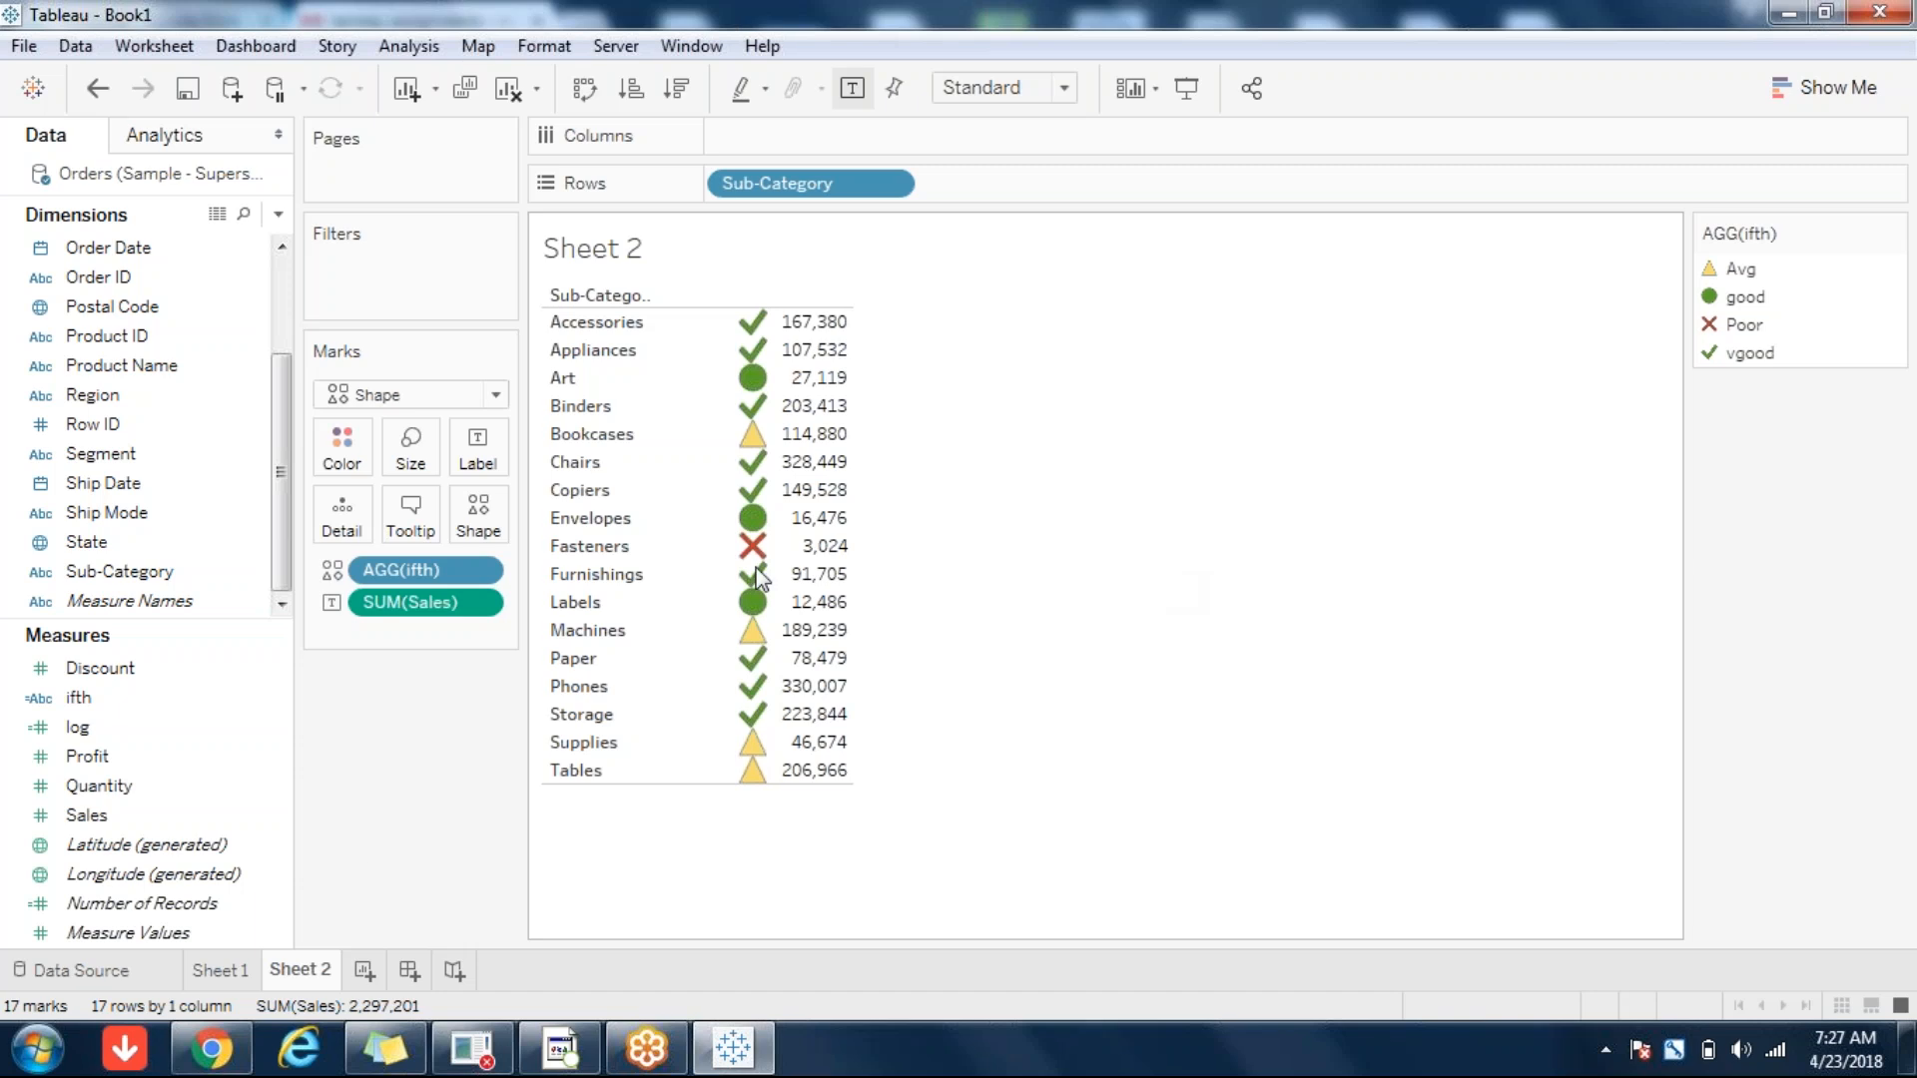
# - Colour the Sheet 2 shape marks by the ifth calculated field
pyautogui.click(92, 701)
pyautogui.moveTo(92, 701); pyautogui.dragTo(337, 445)
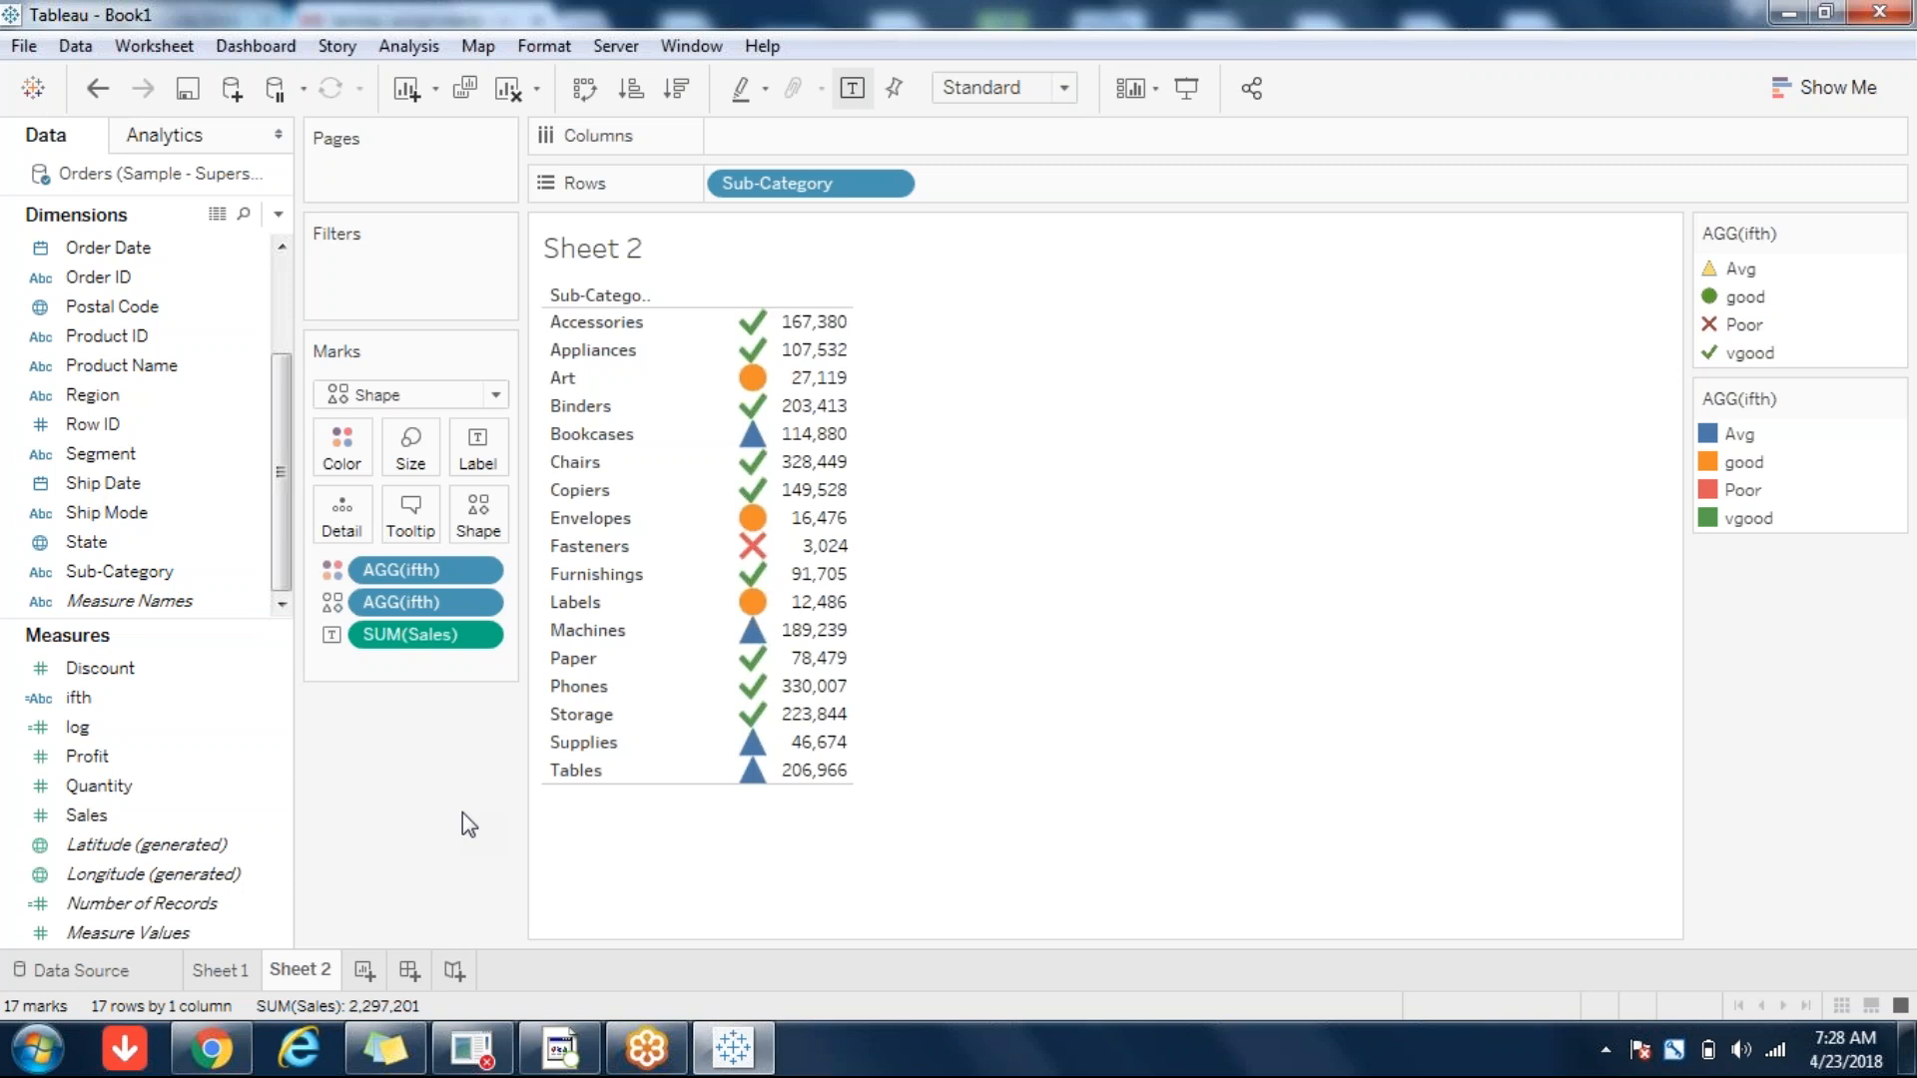
pyautogui.click(96, 707)
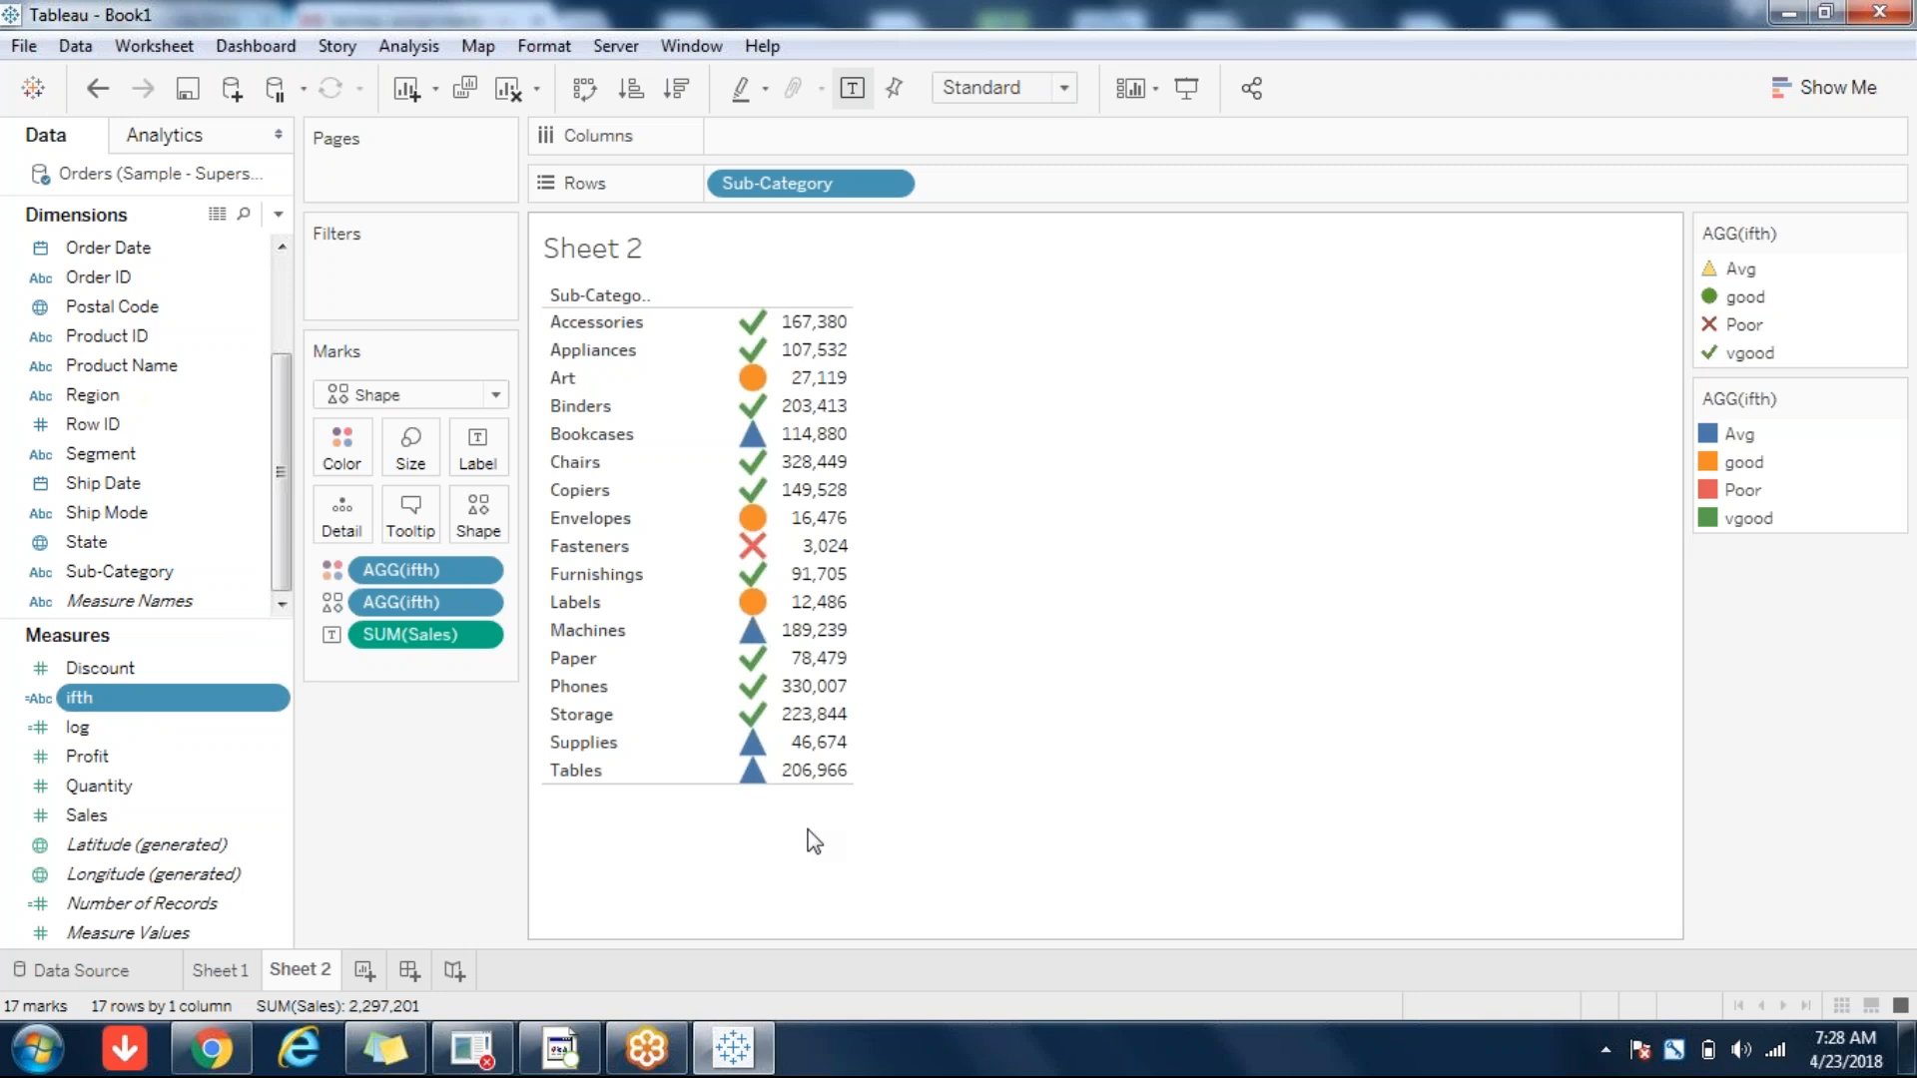
# - Add a new worksheet, Sheet 3, and build a map from the State dimension
pyautogui.click(363, 971)
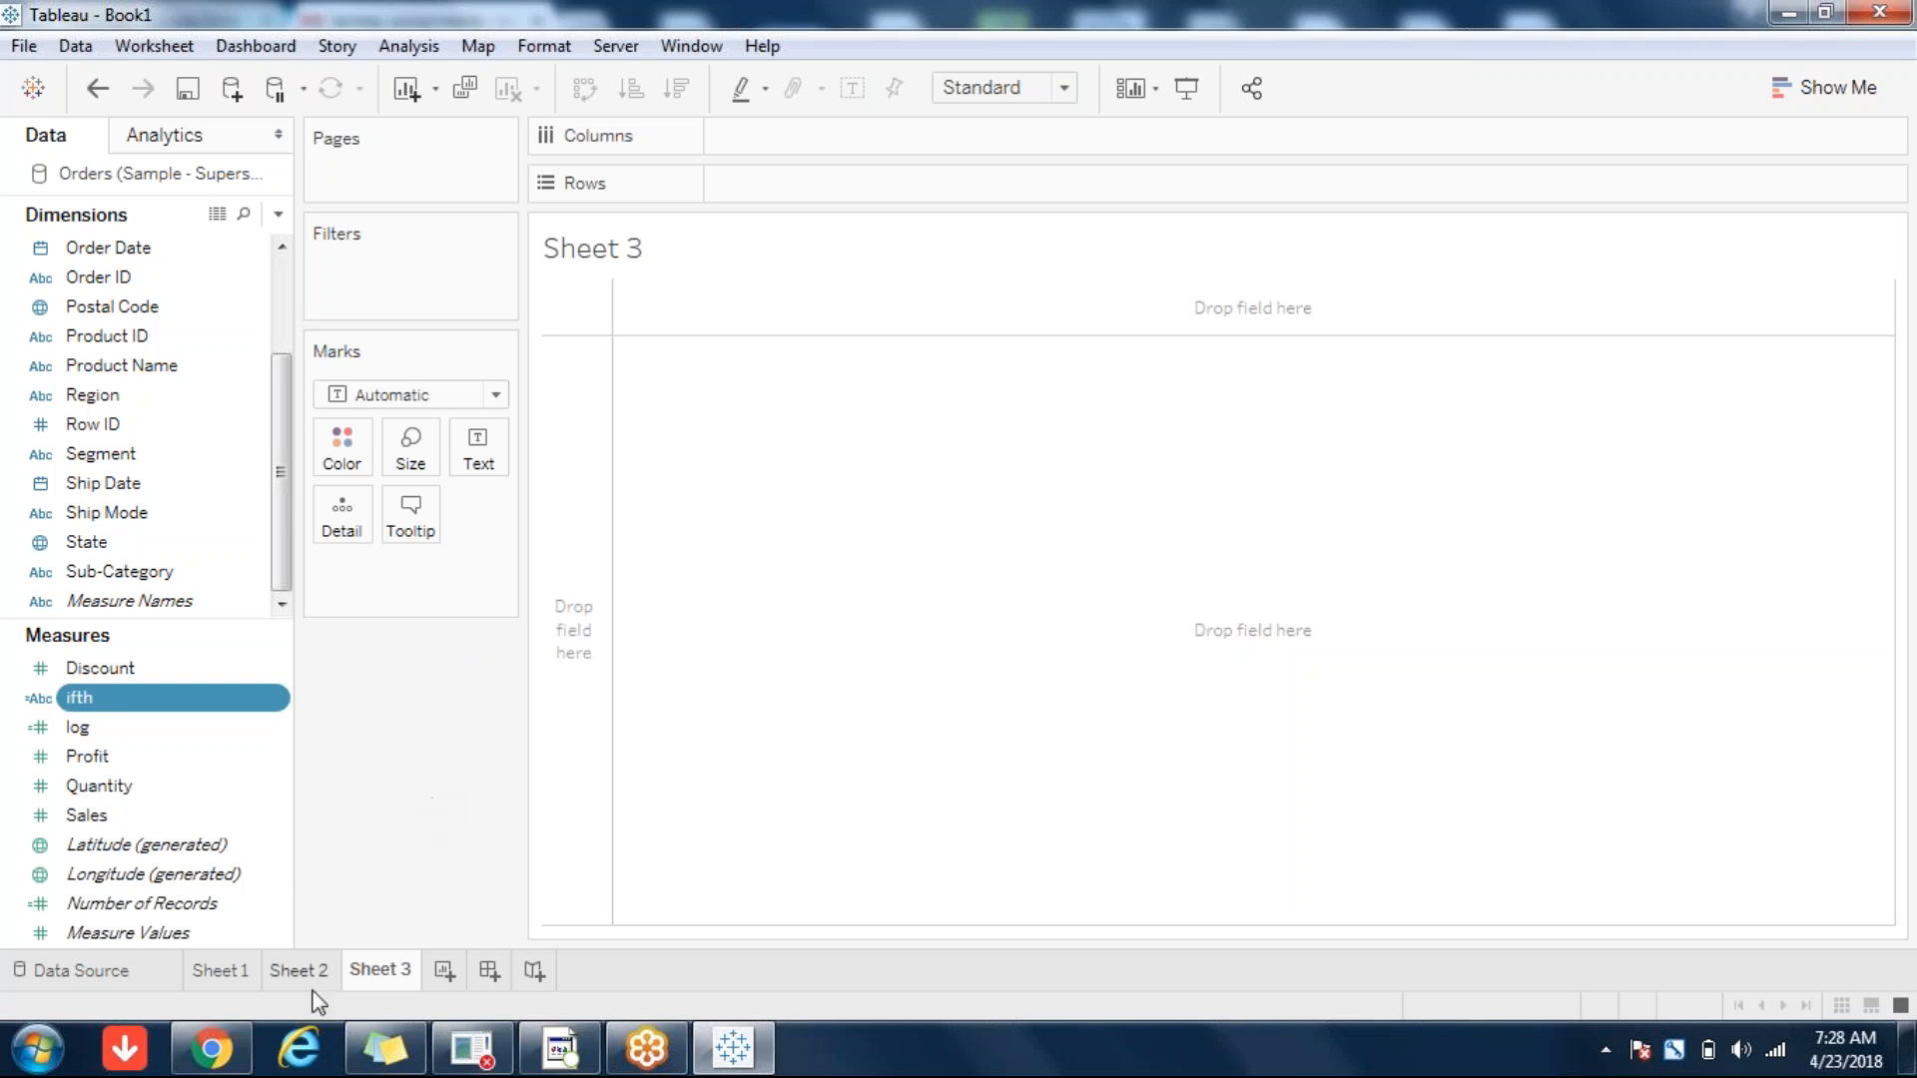
pyautogui.click(279, 969)
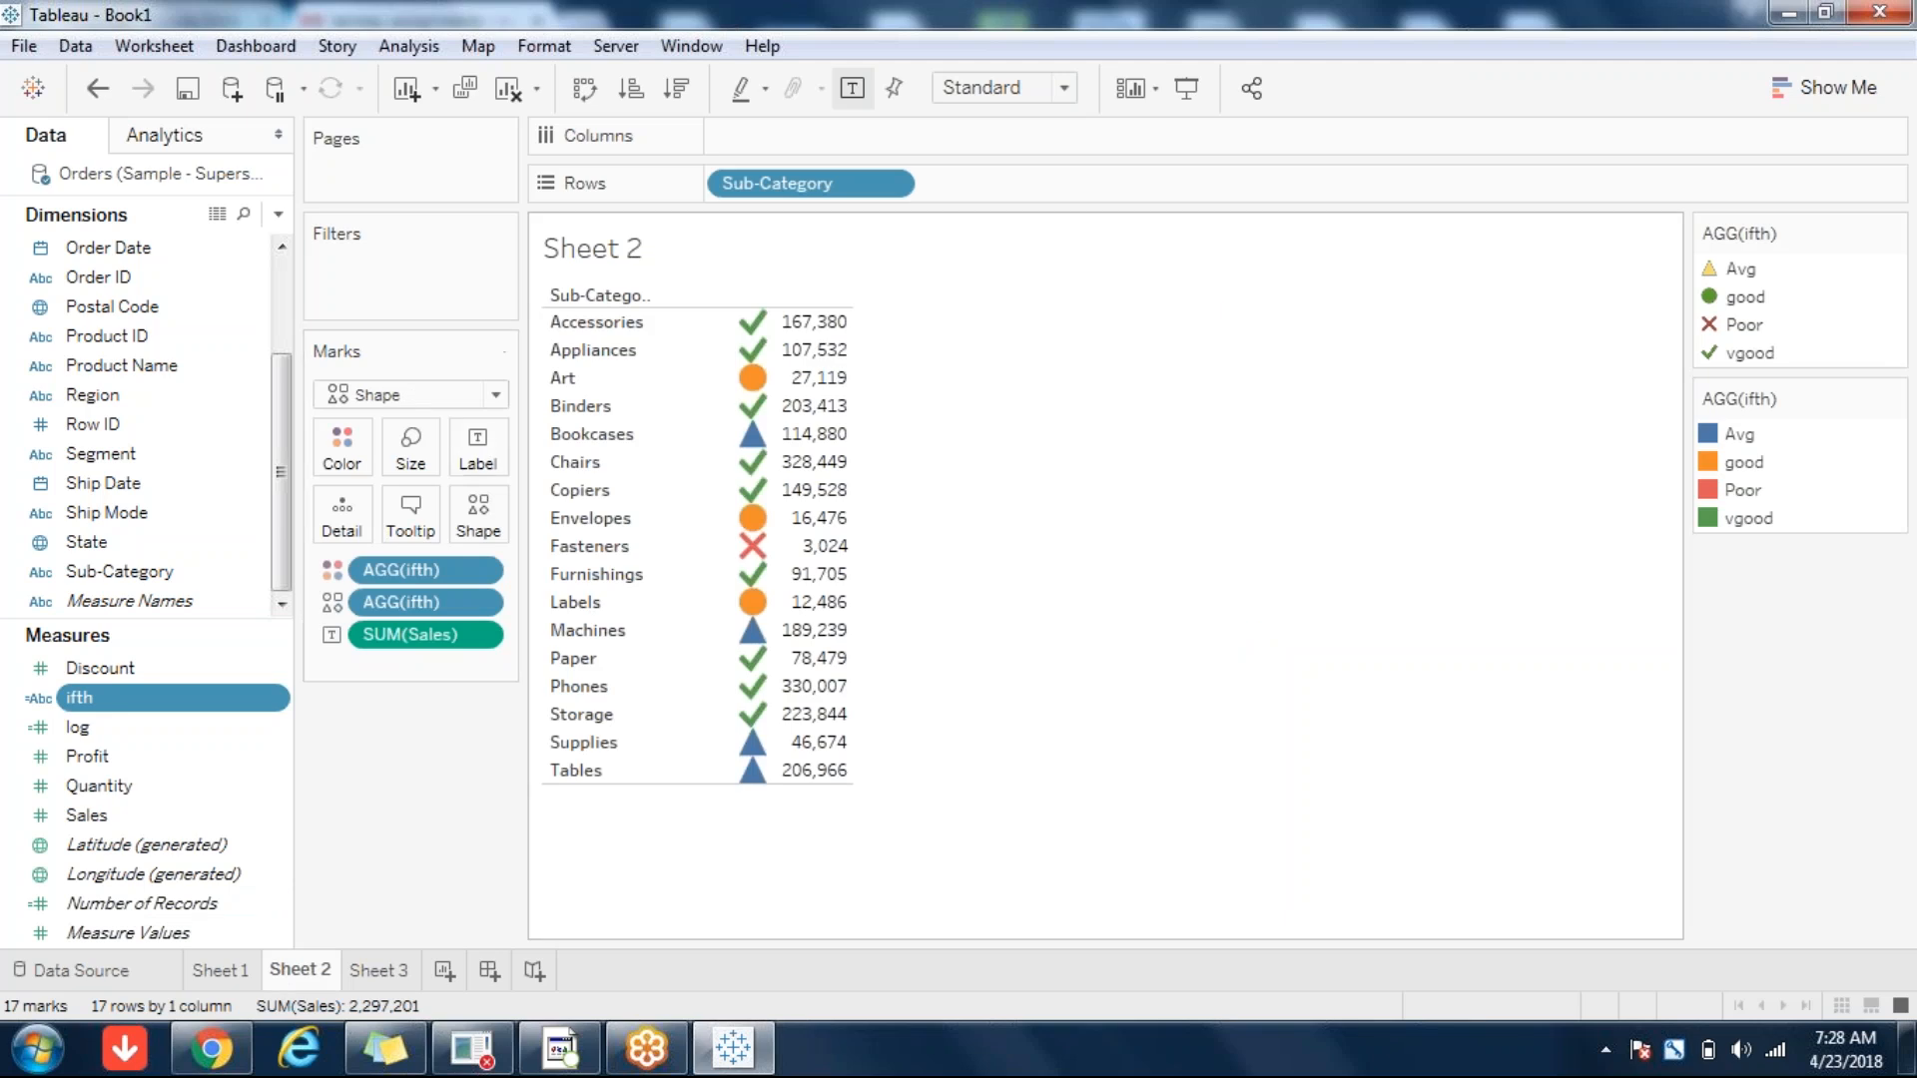
pyautogui.click(379, 970)
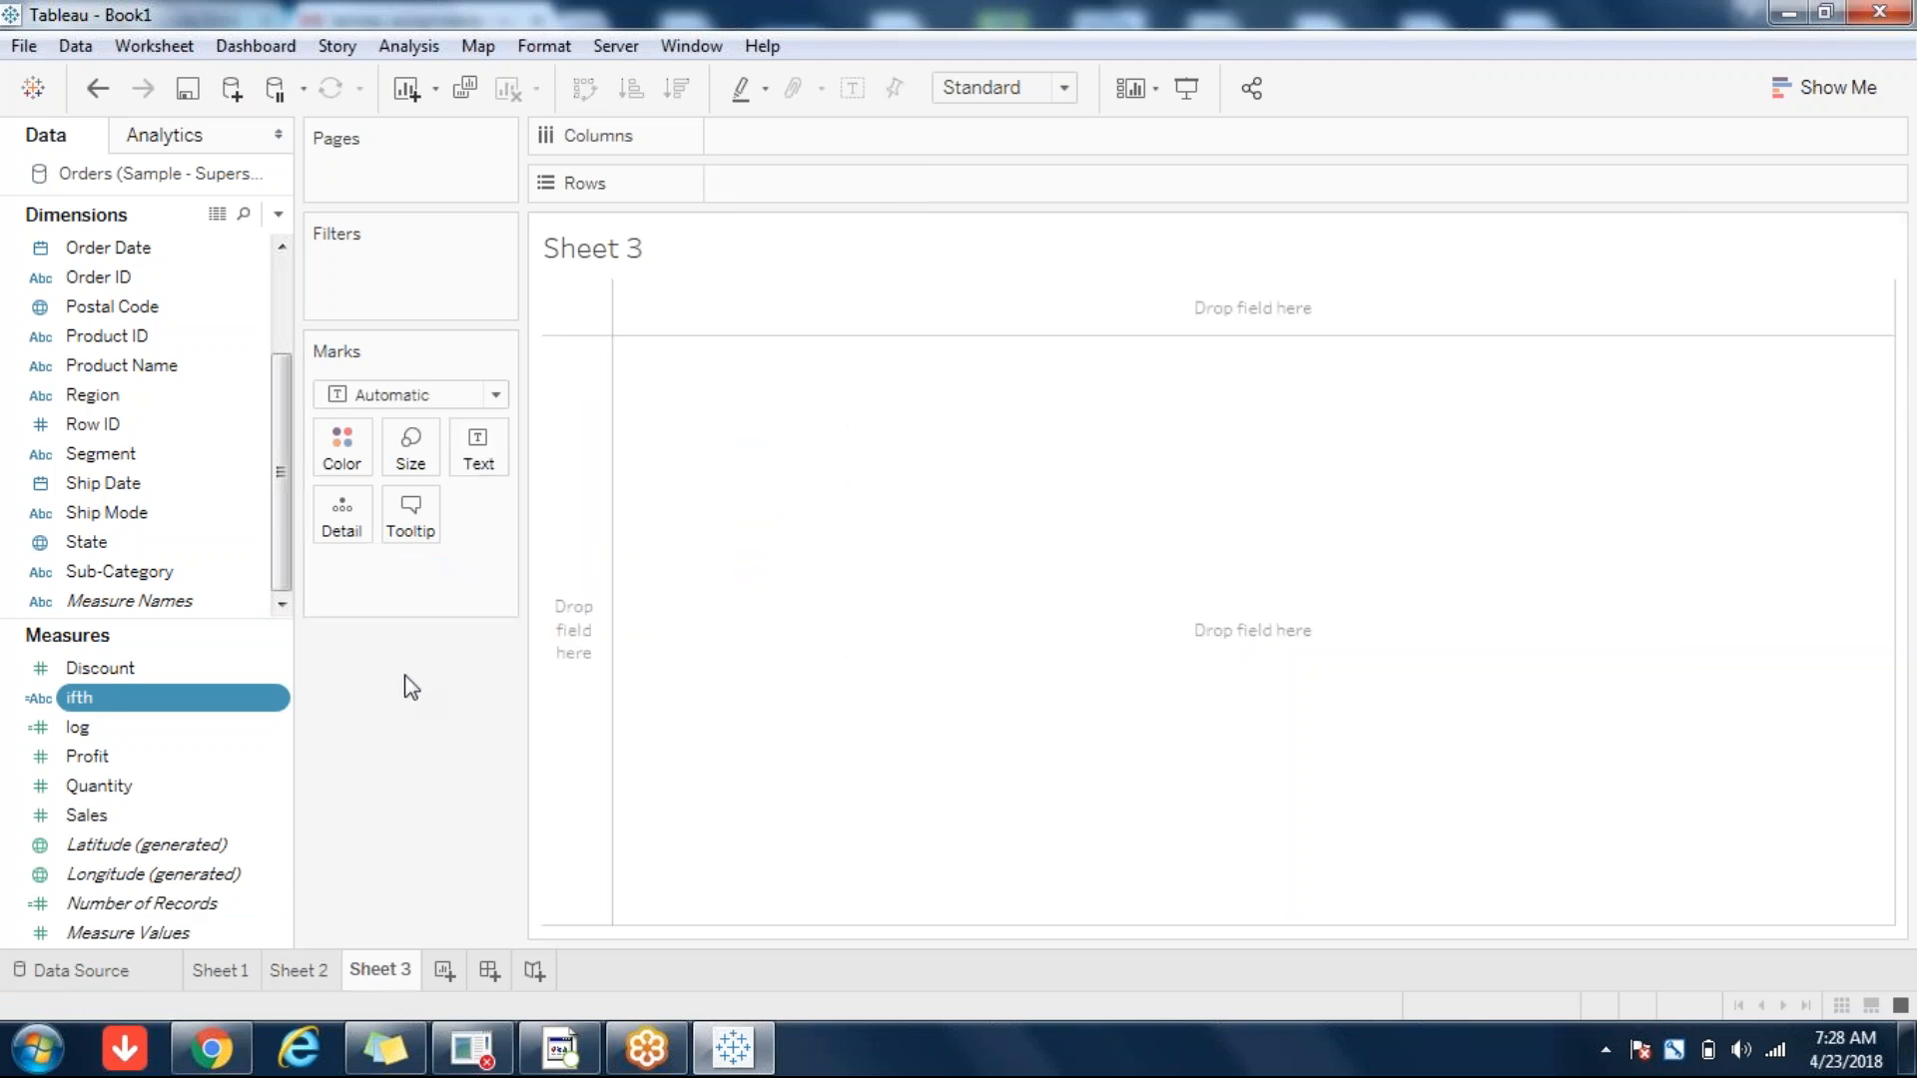
pyautogui.click(86, 544)
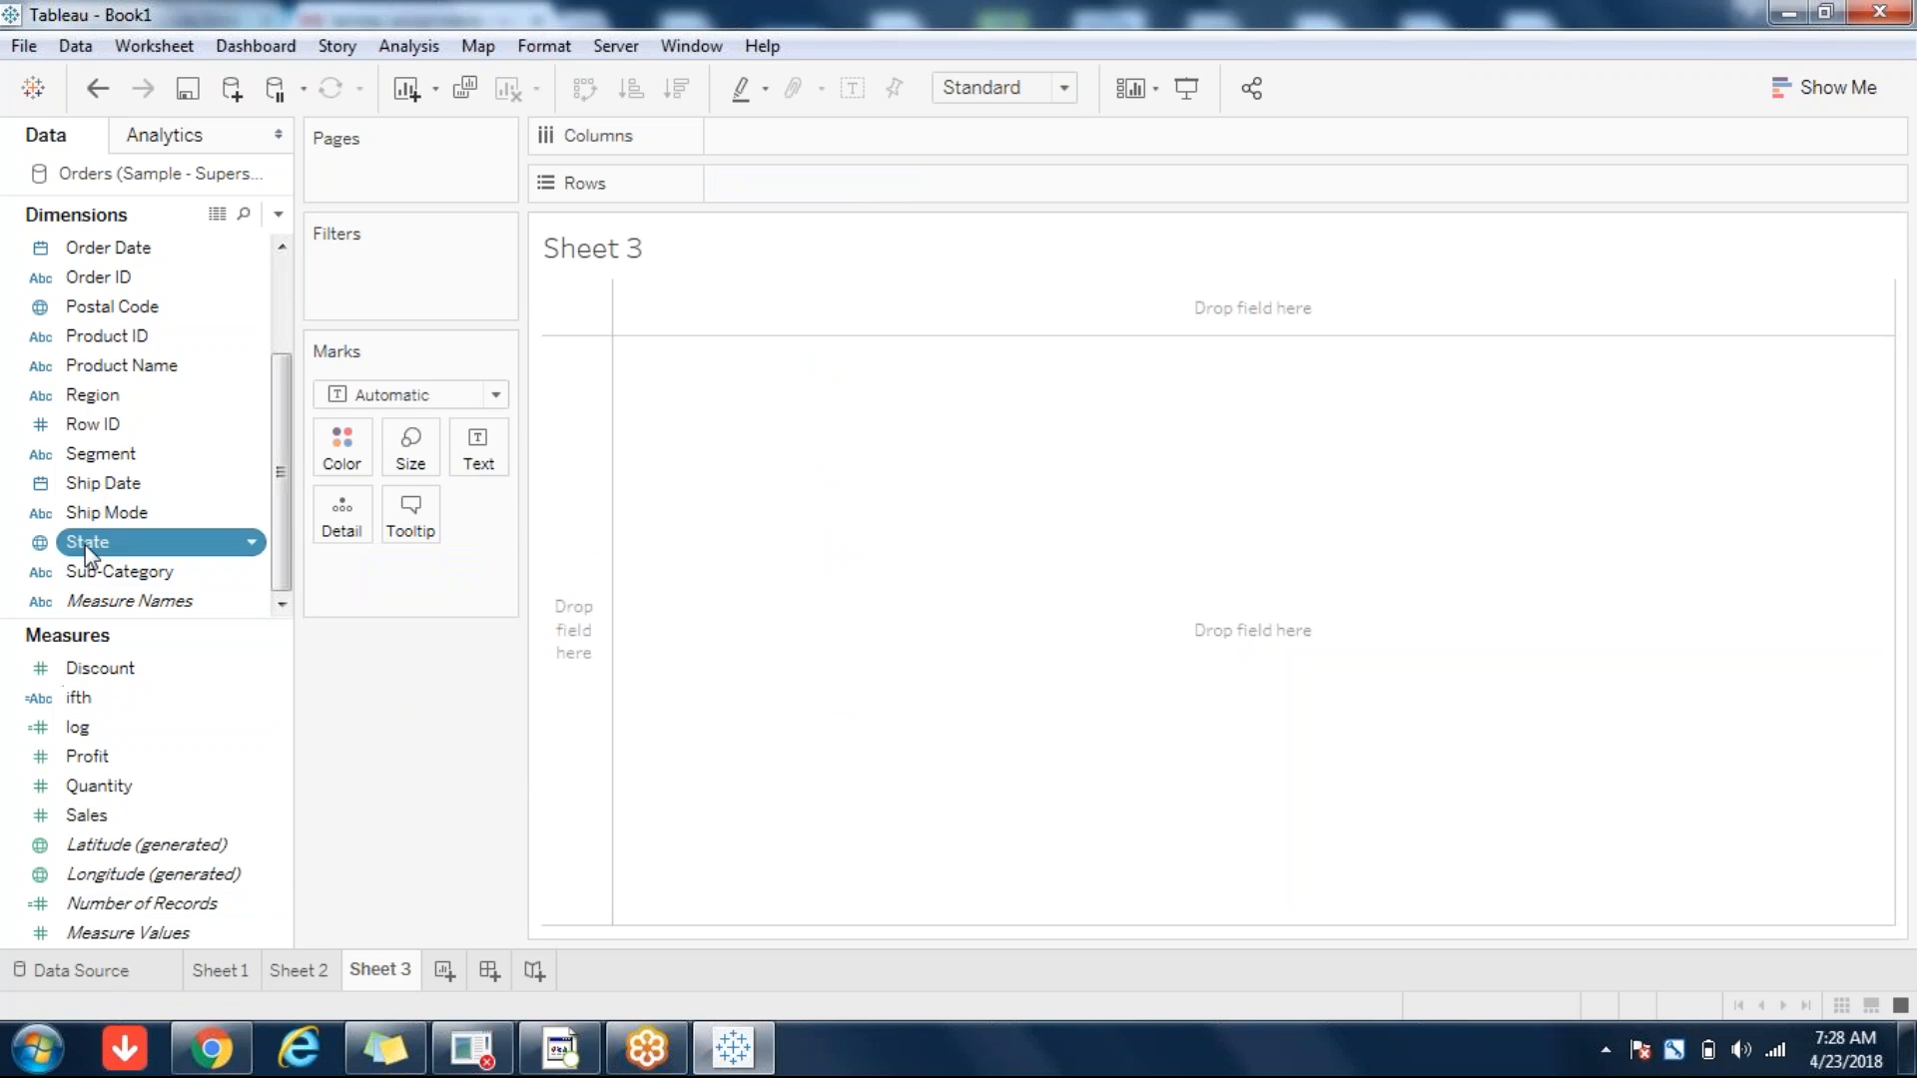
pyautogui.doubleClick(86, 544)
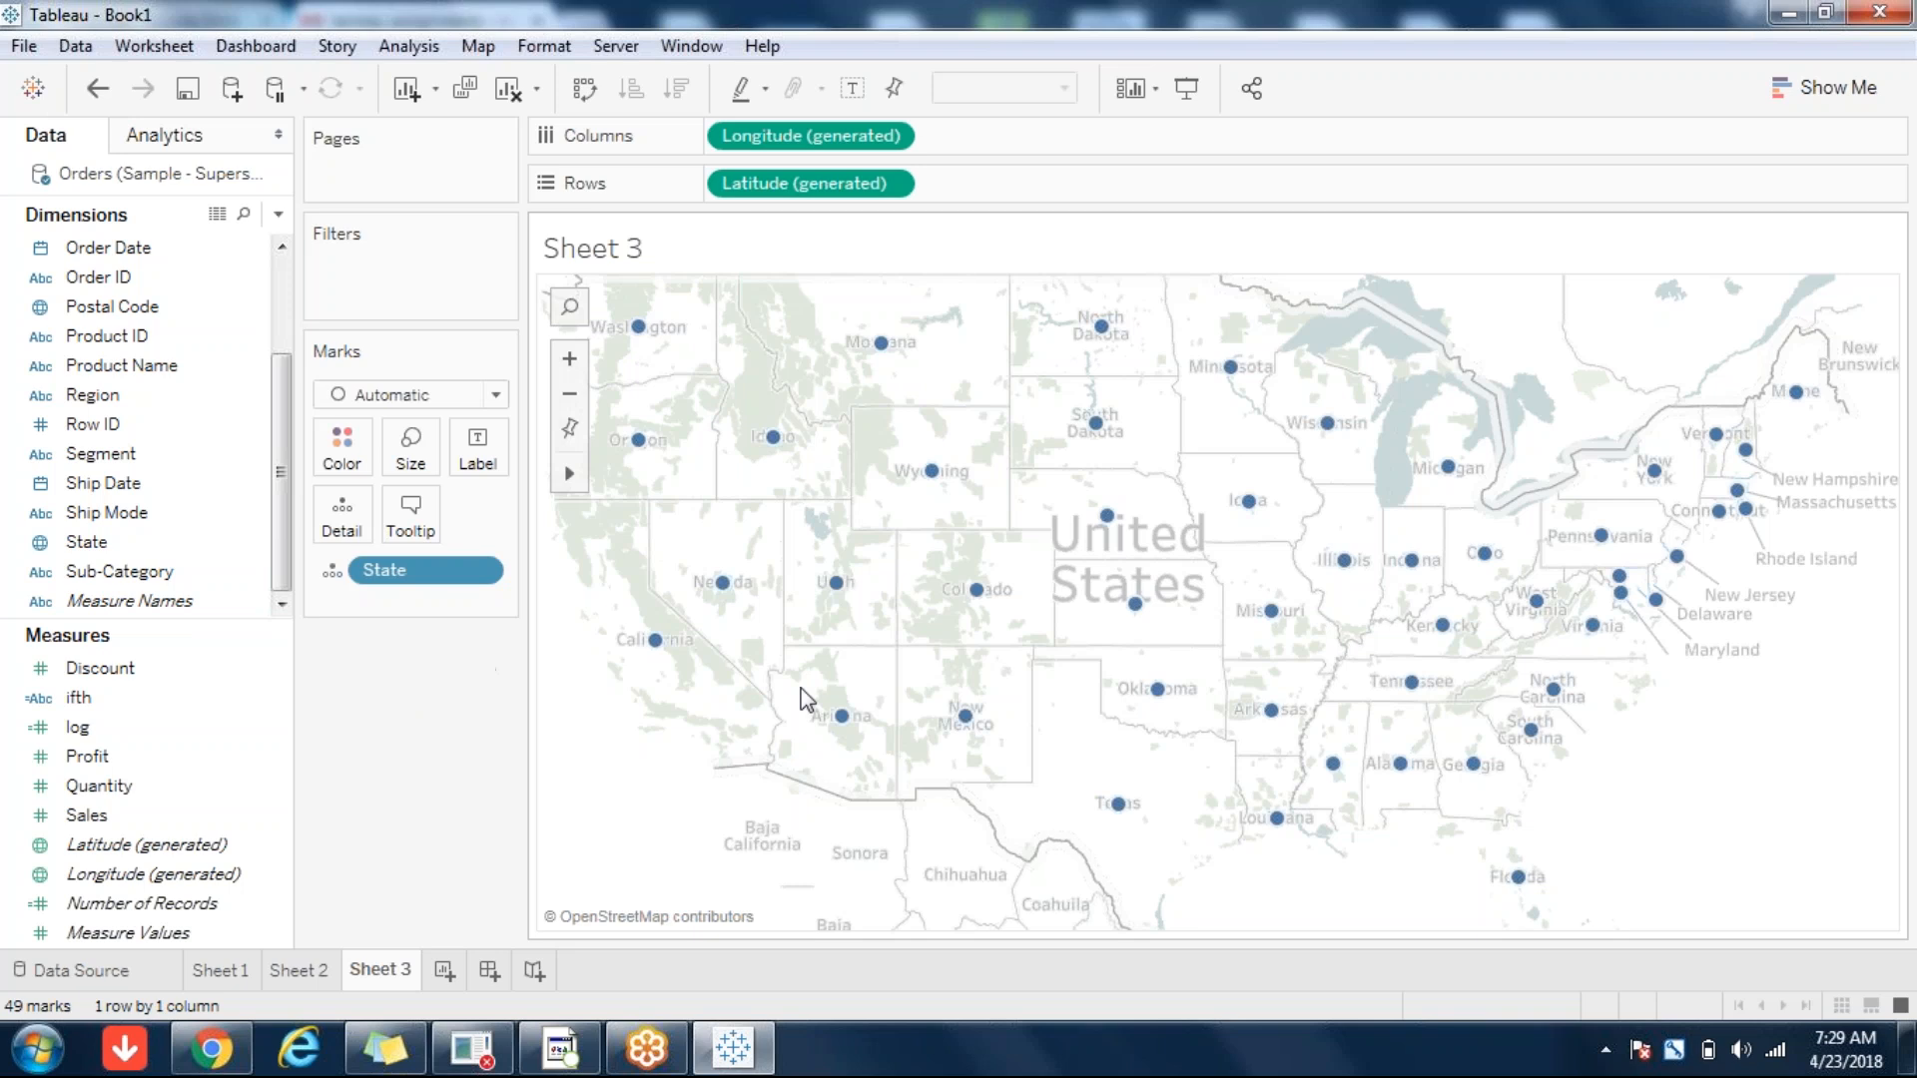
# - Change the map's mark type to Shape and assign State to the Shape property
pyautogui.click(448, 400)
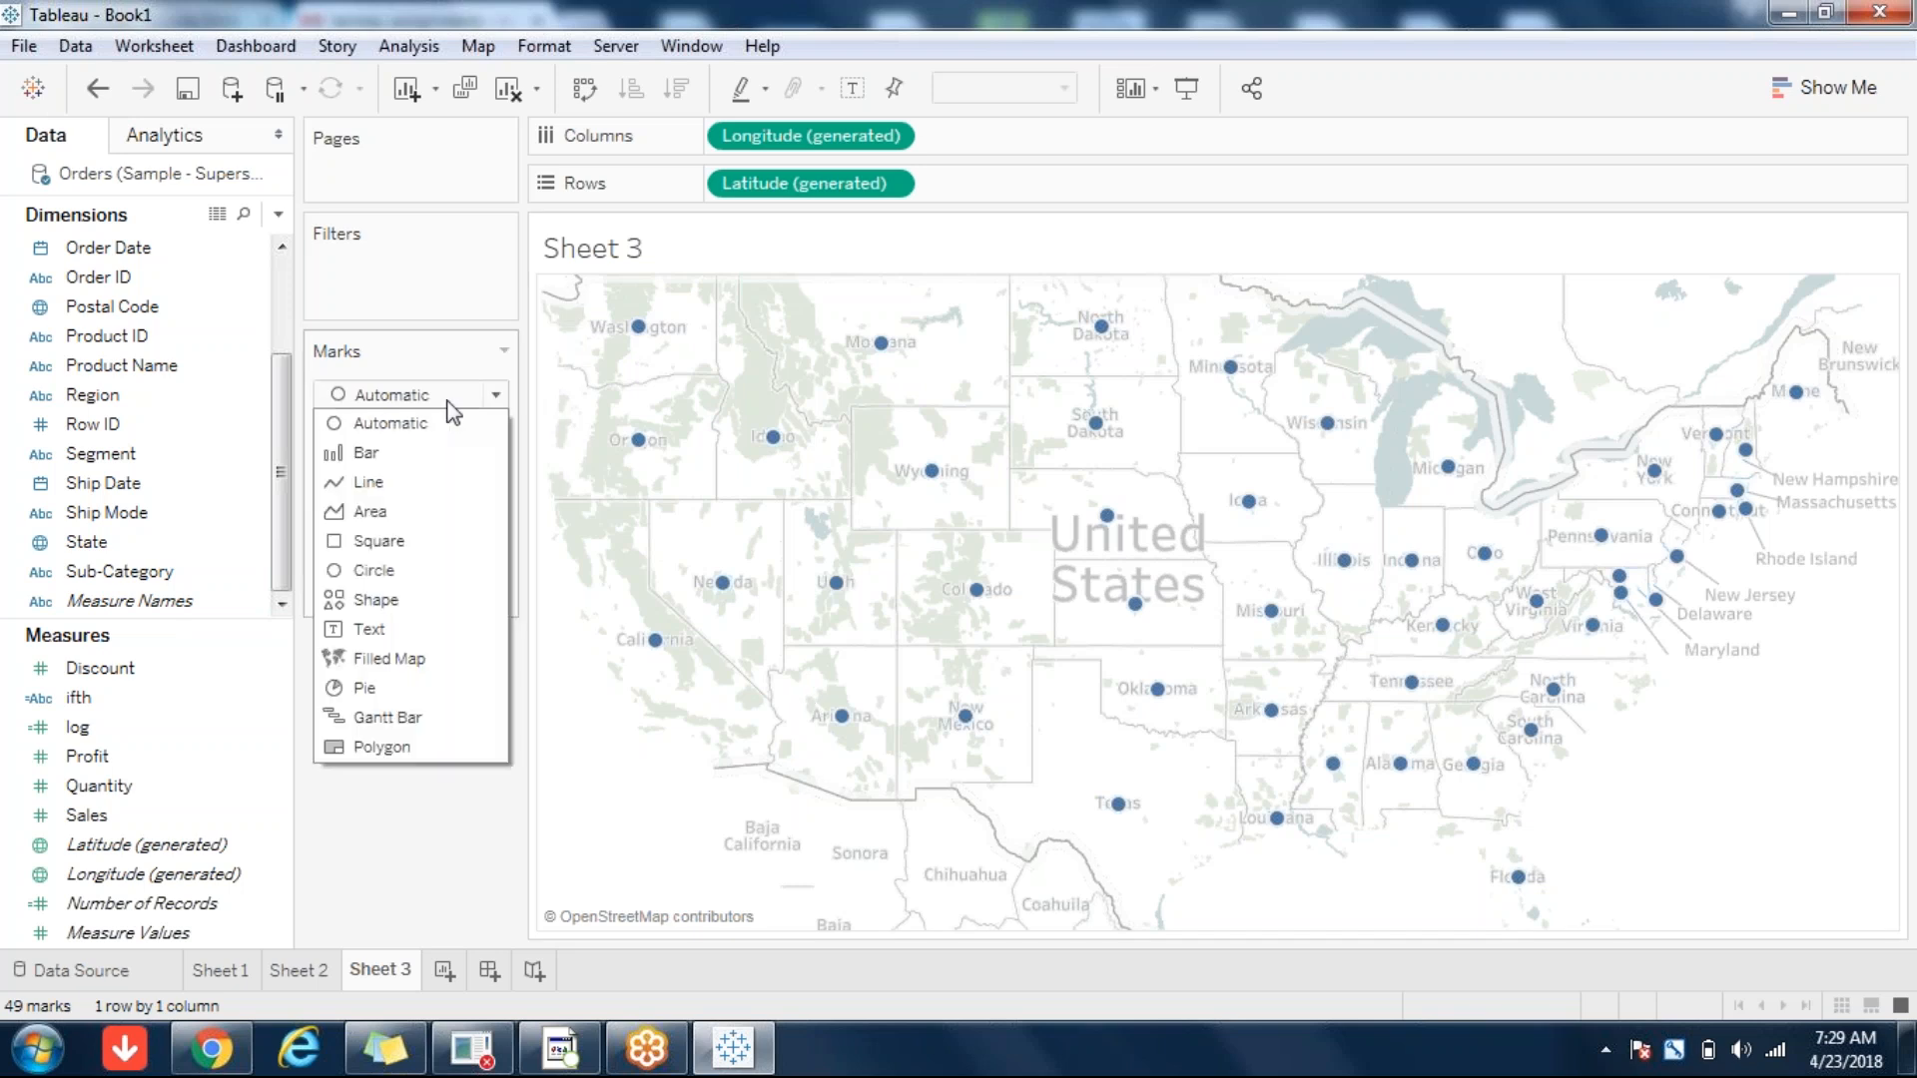
pyautogui.click(418, 782)
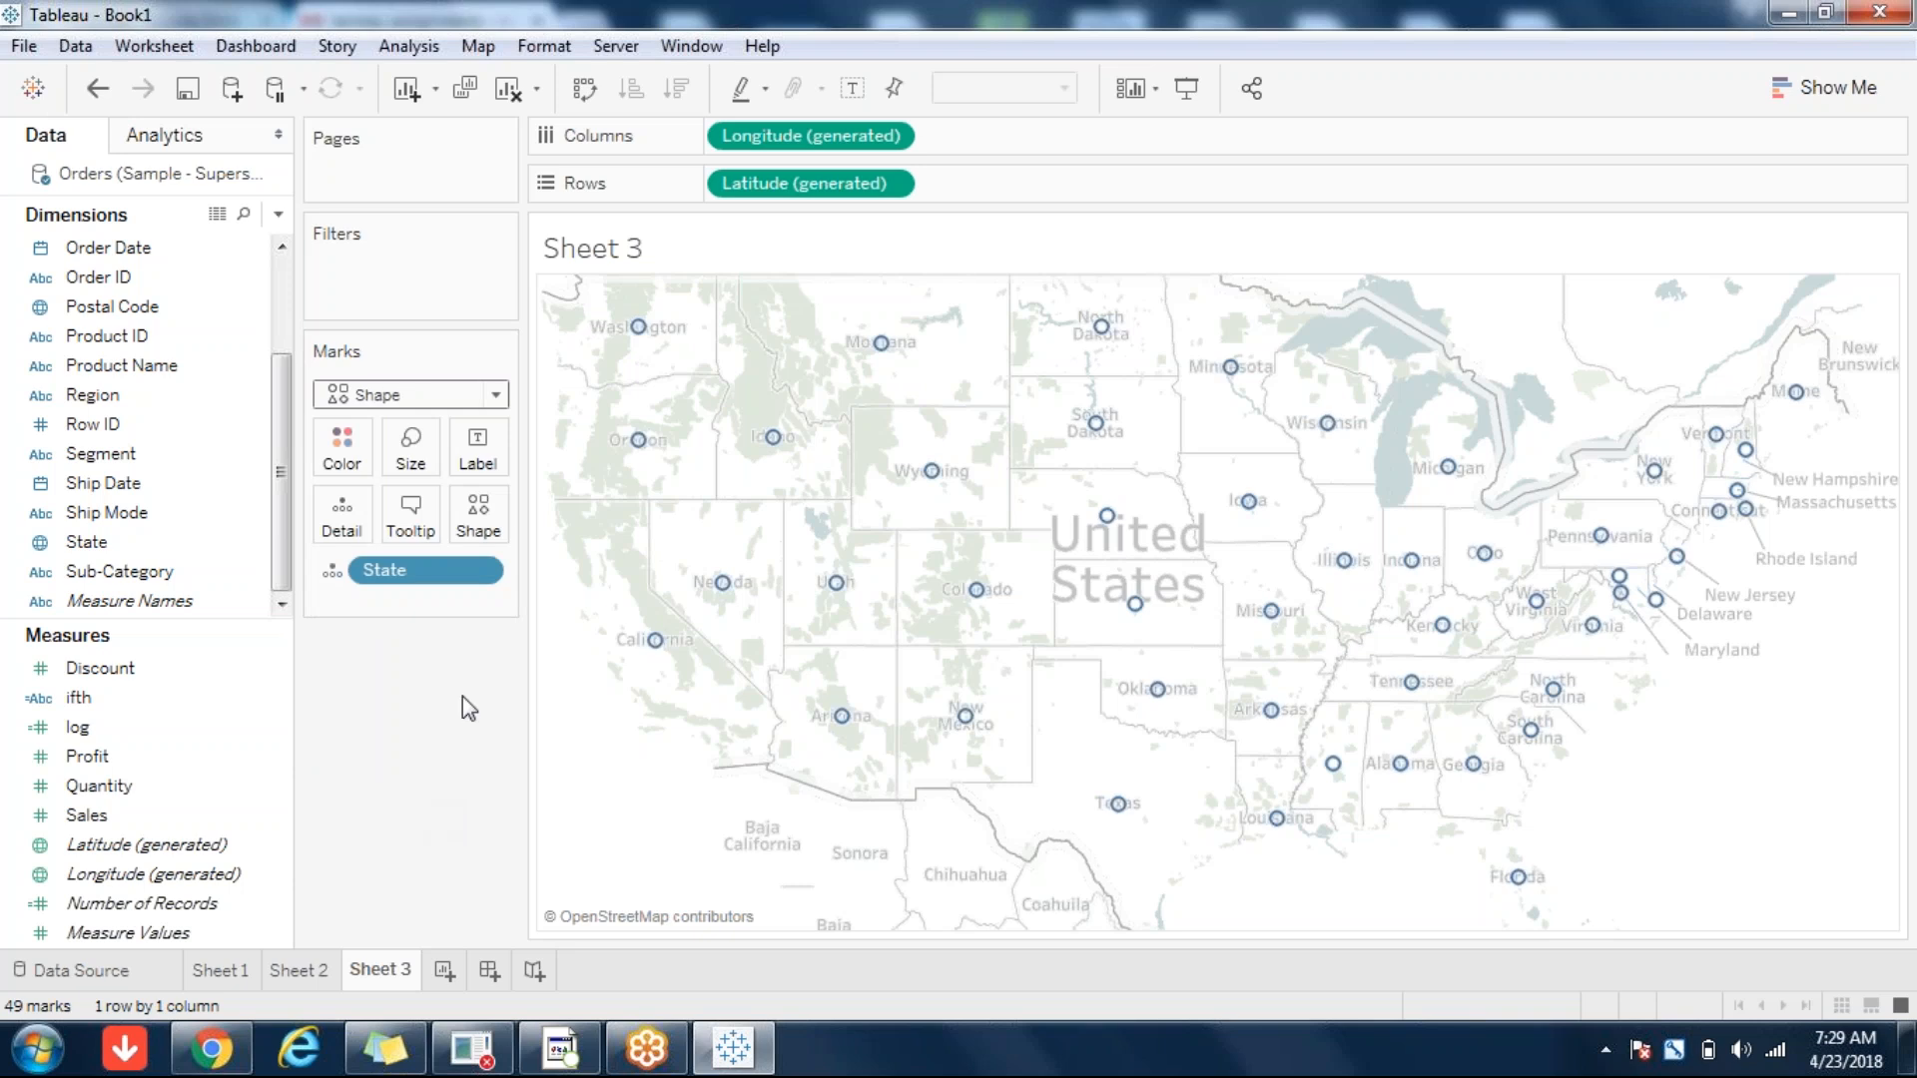
pyautogui.click(467, 509)
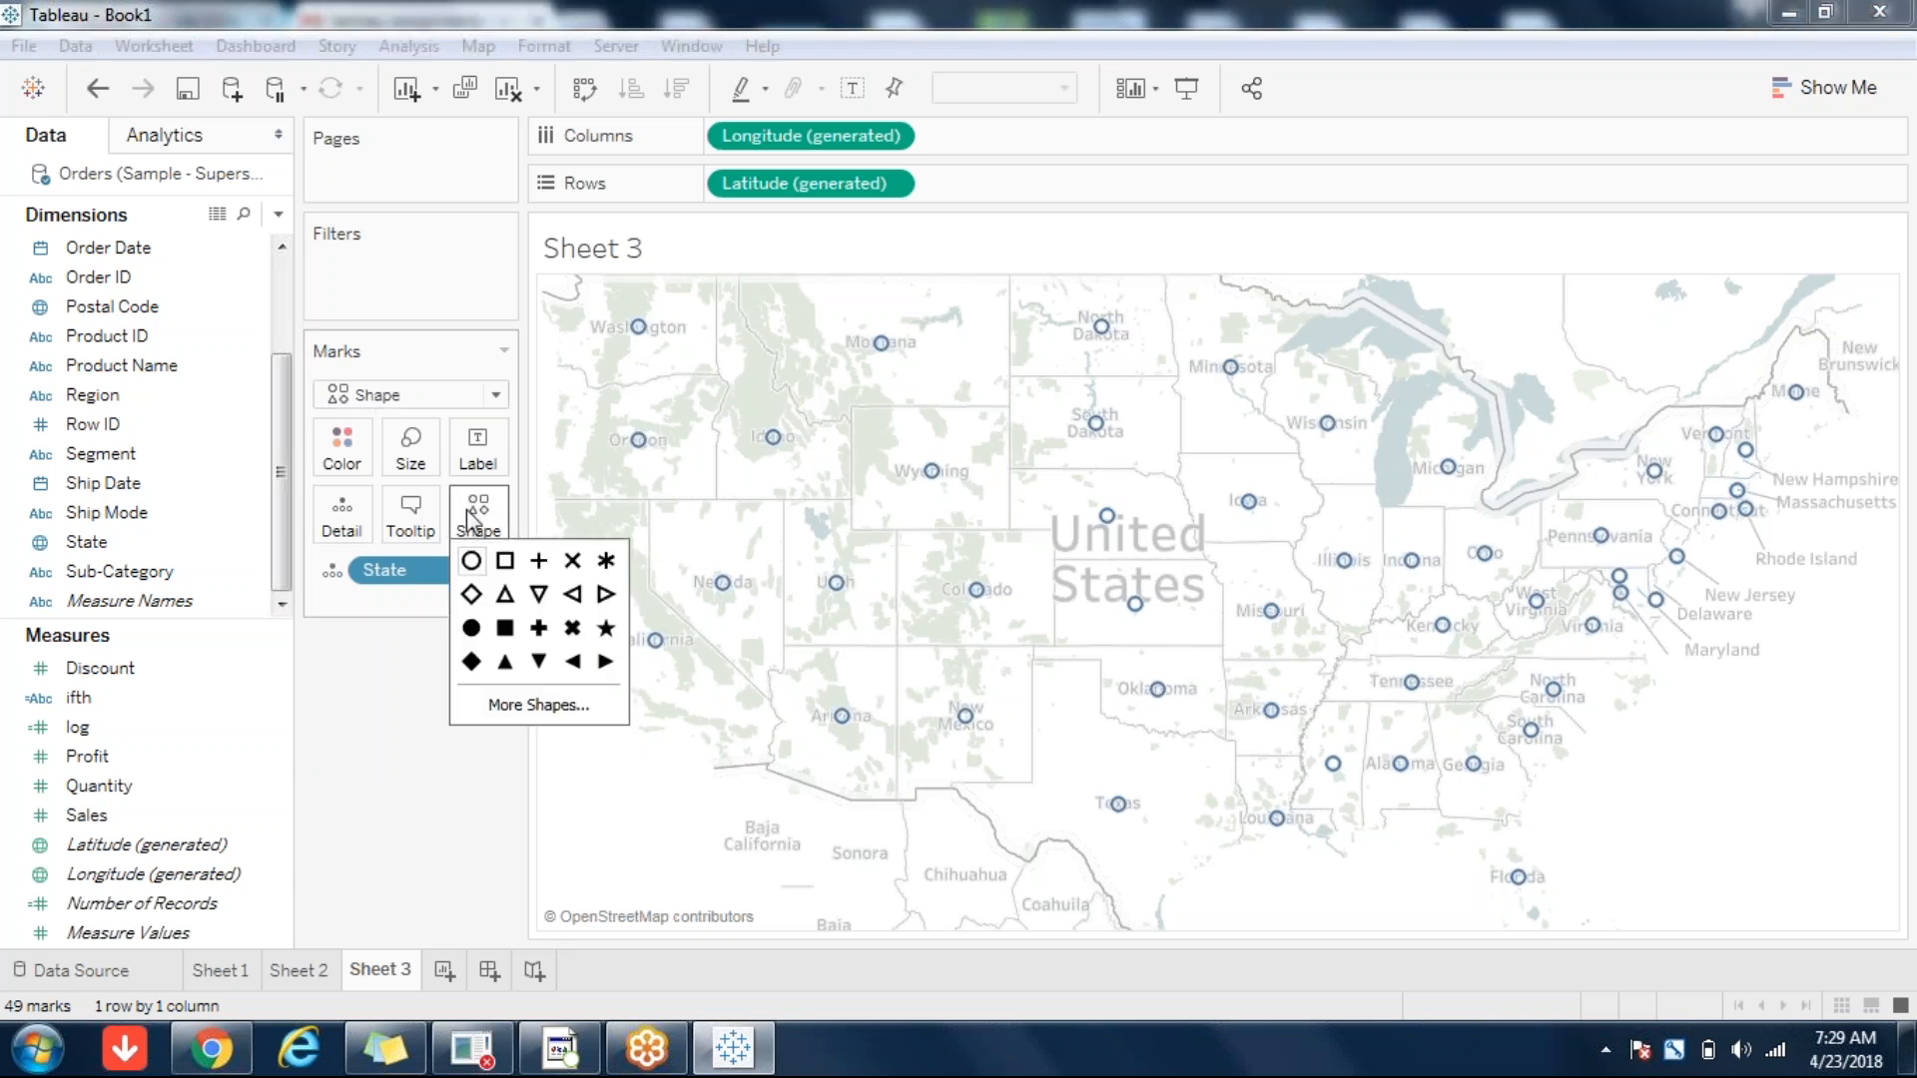
pyautogui.click(356, 823)
pyautogui.moveTo(110, 541); pyautogui.dragTo(591, 559)
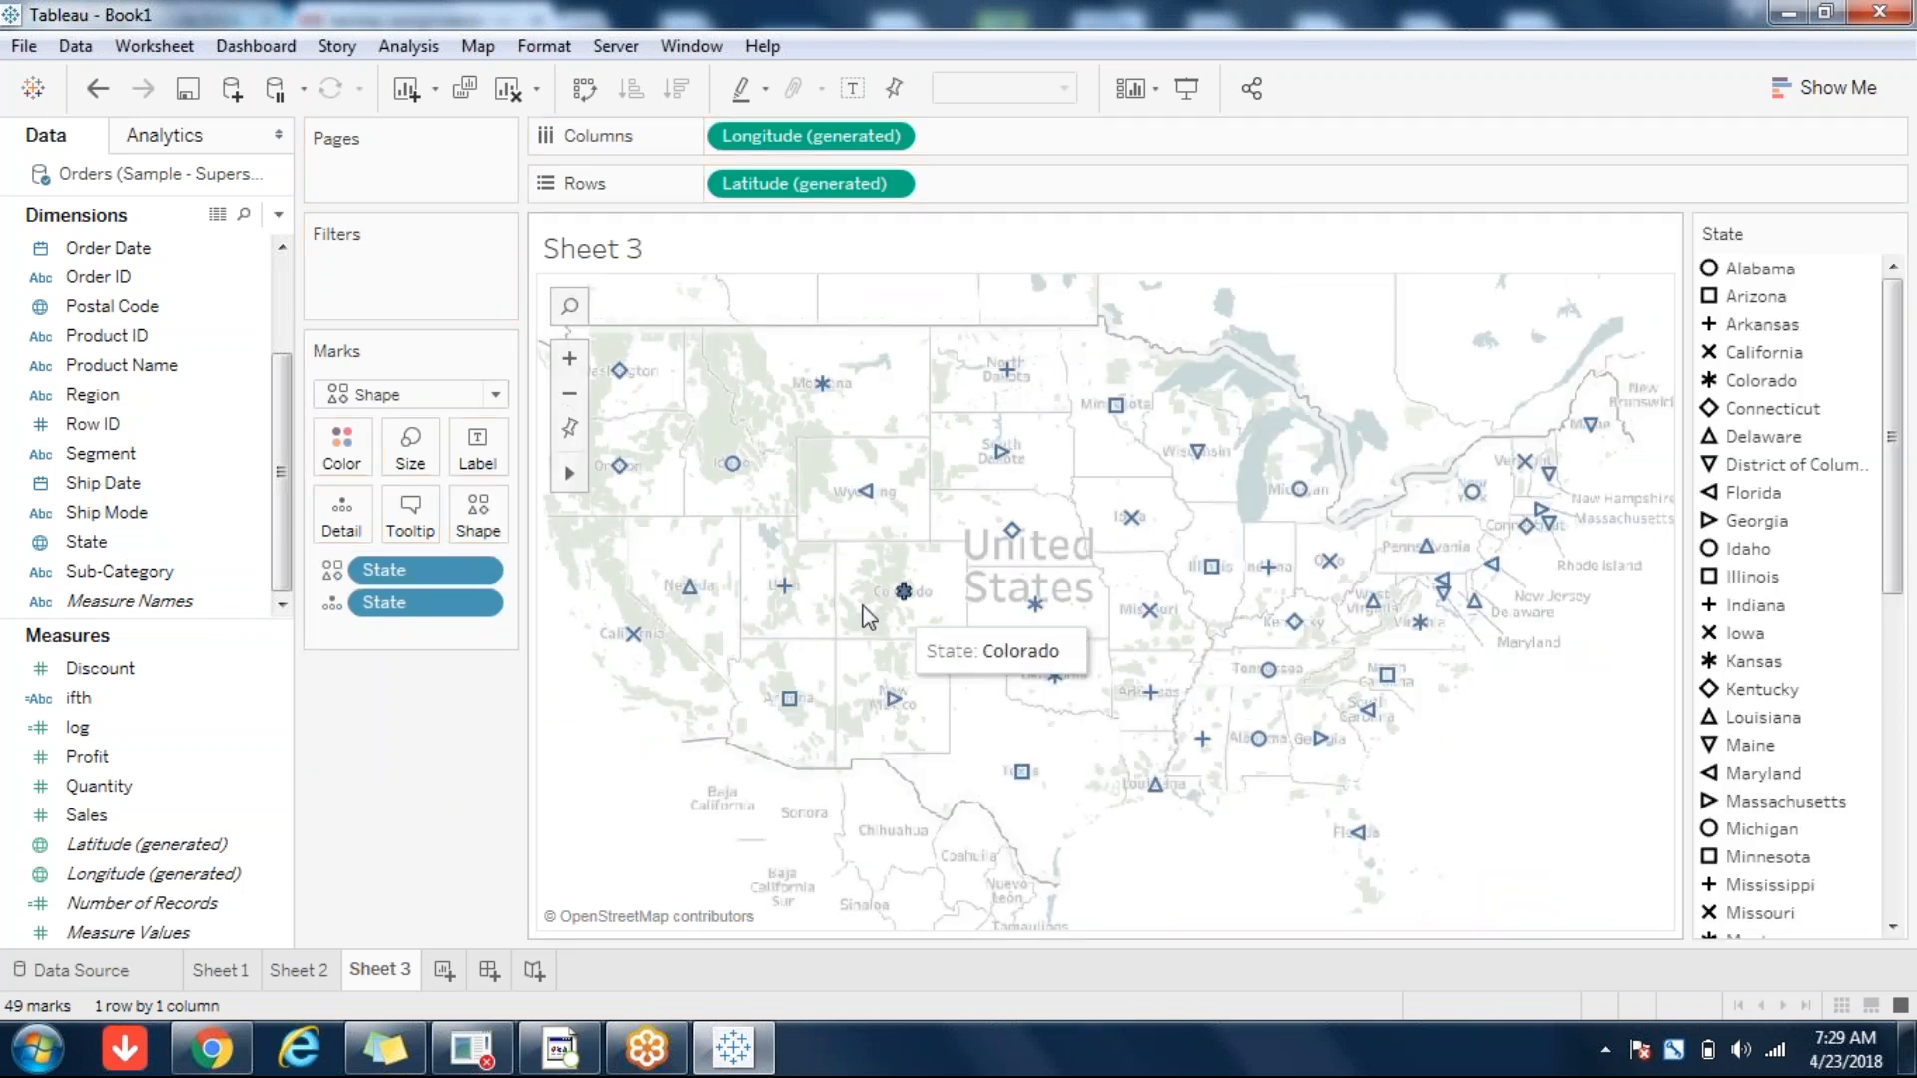
# - Assign the picture from the Custom shape palette to California and apply the shape changes to the map
pyautogui.click(483, 519)
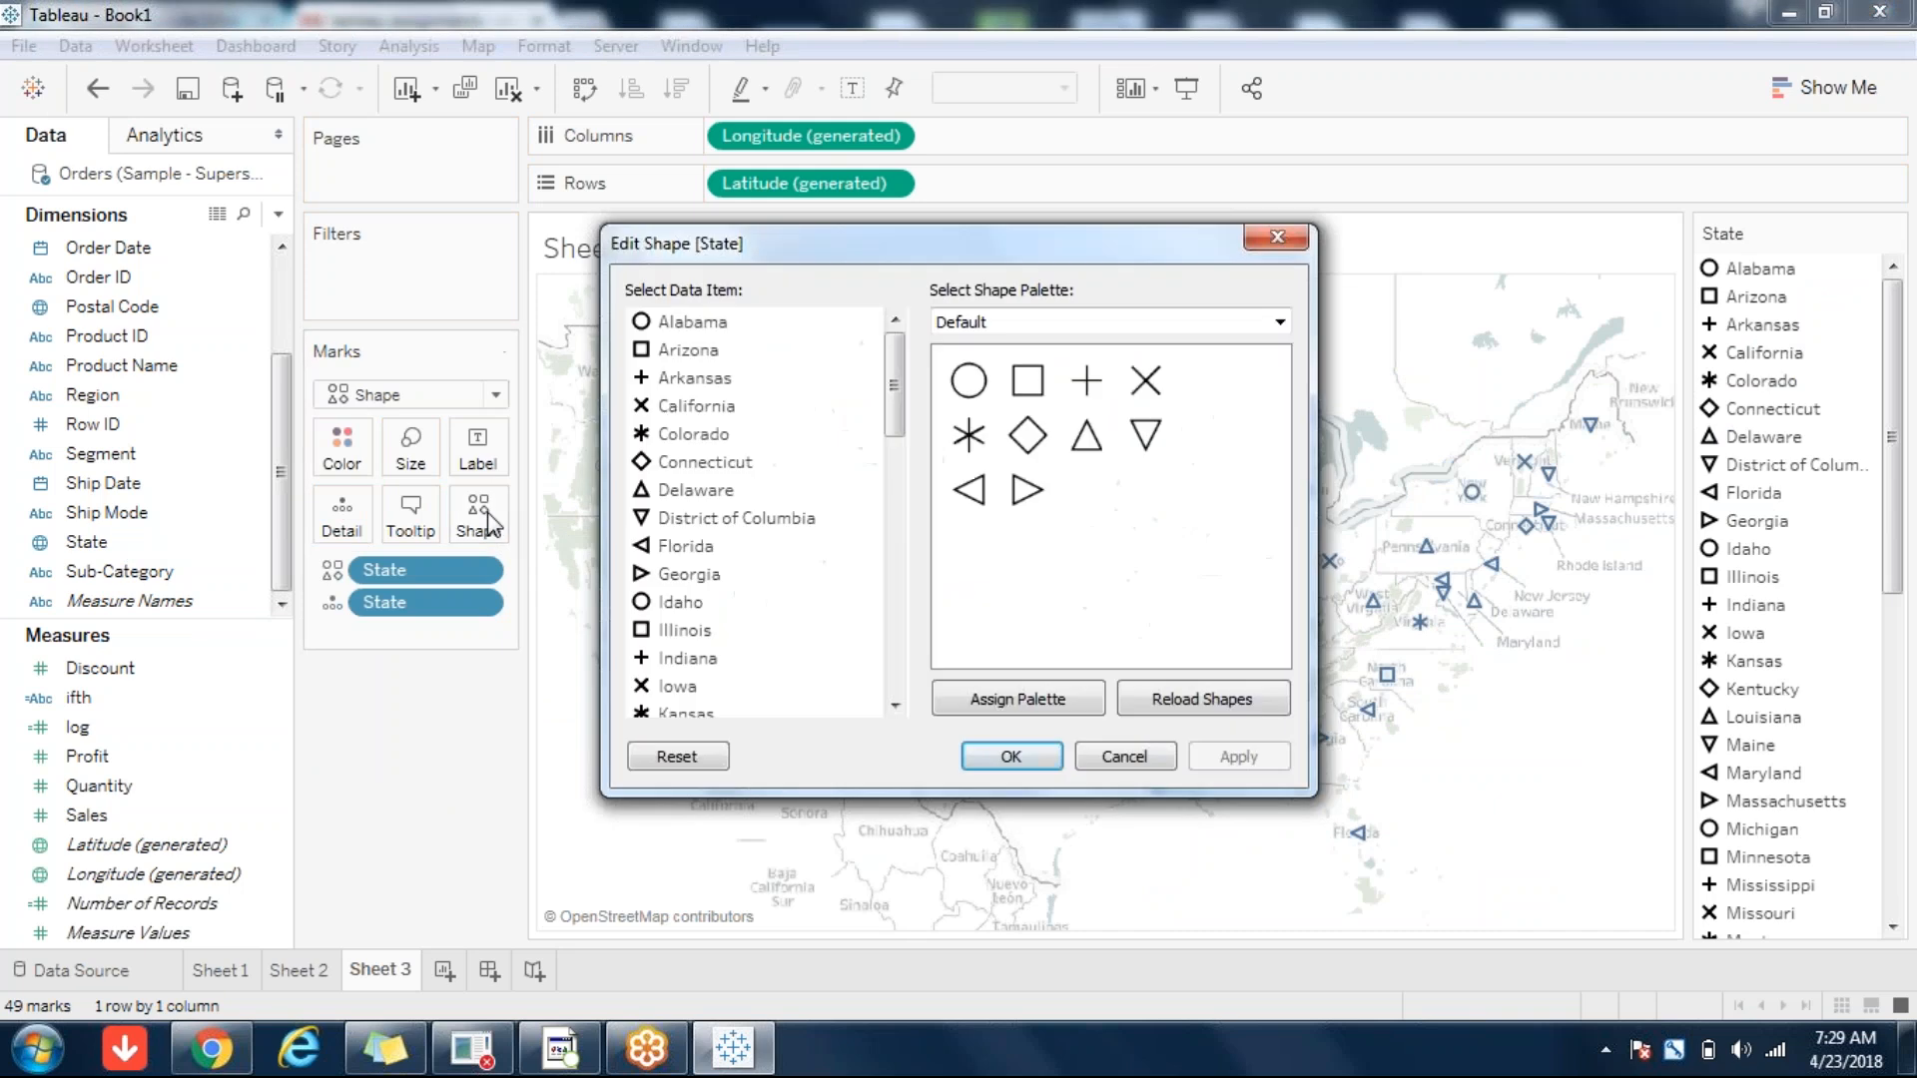
pyautogui.click(1141, 321)
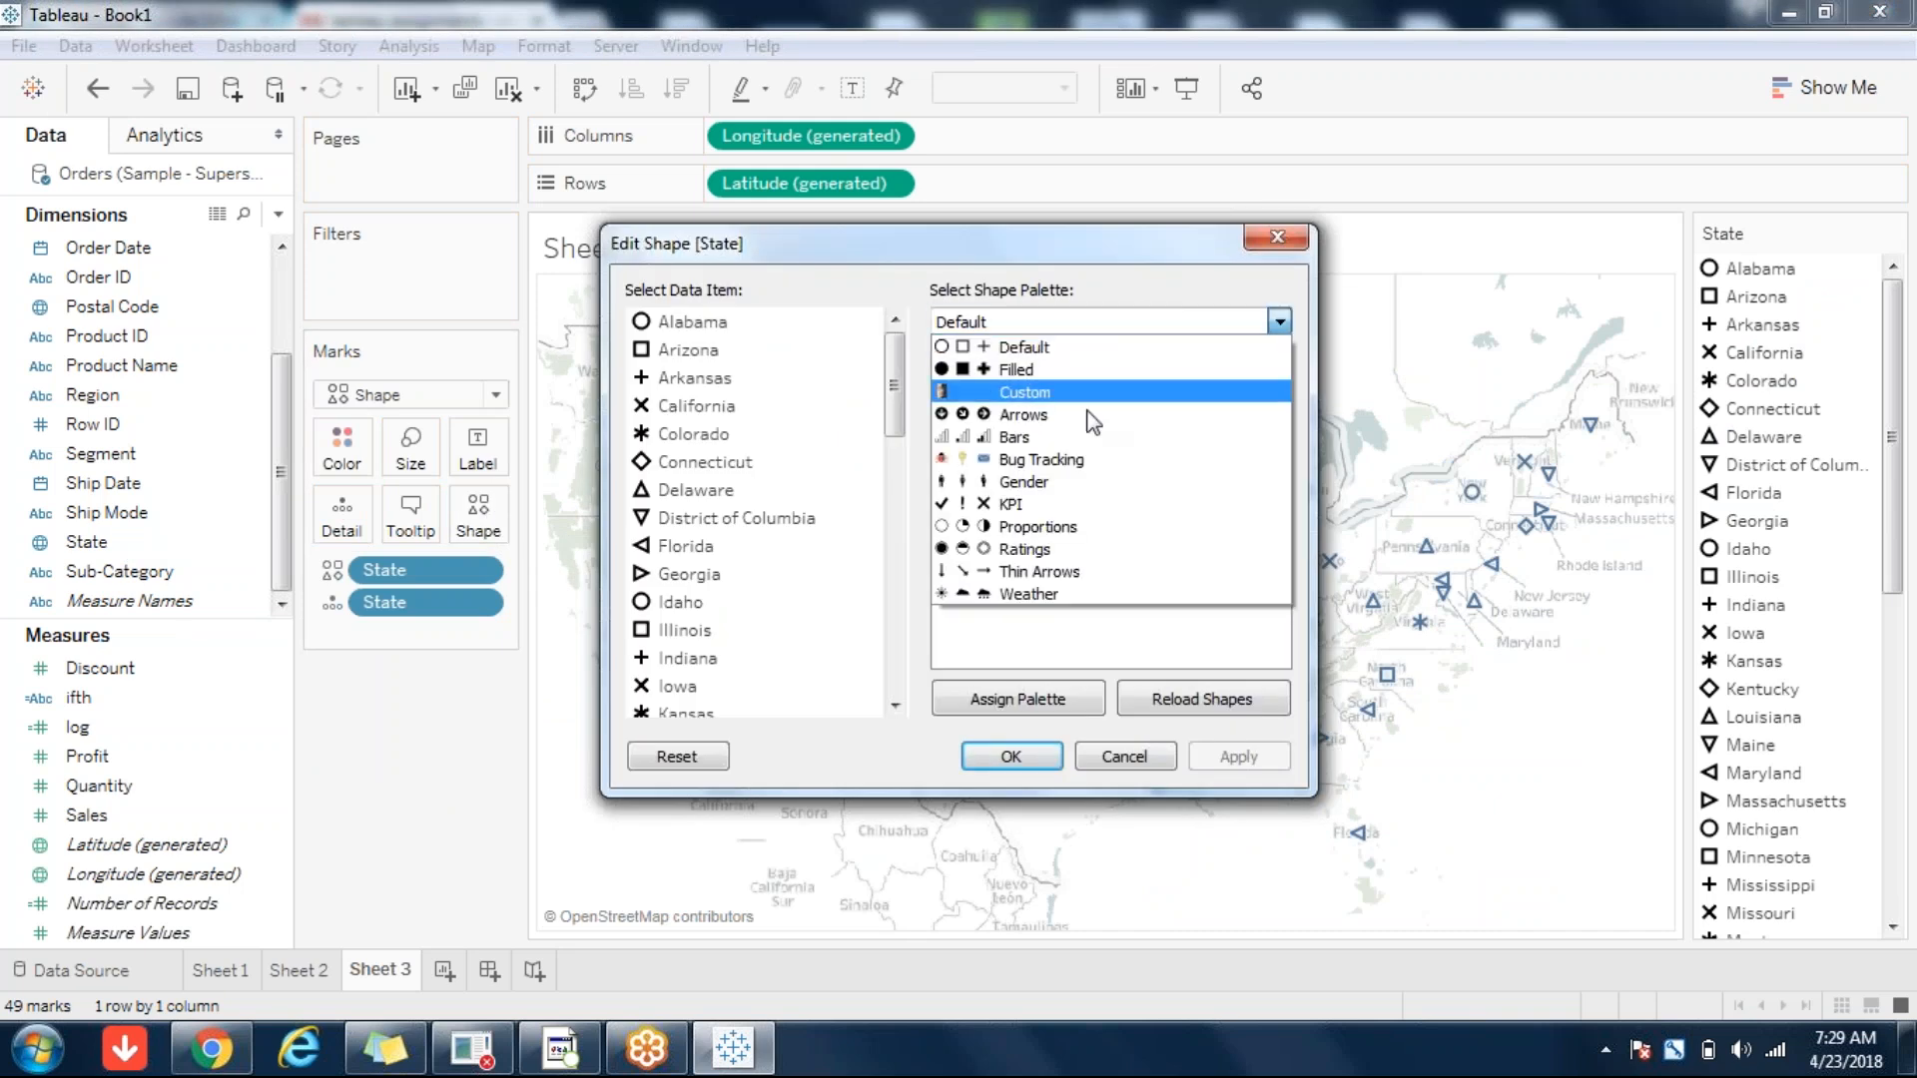
pyautogui.click(1054, 393)
pyautogui.click(681, 409)
pyautogui.click(949, 385)
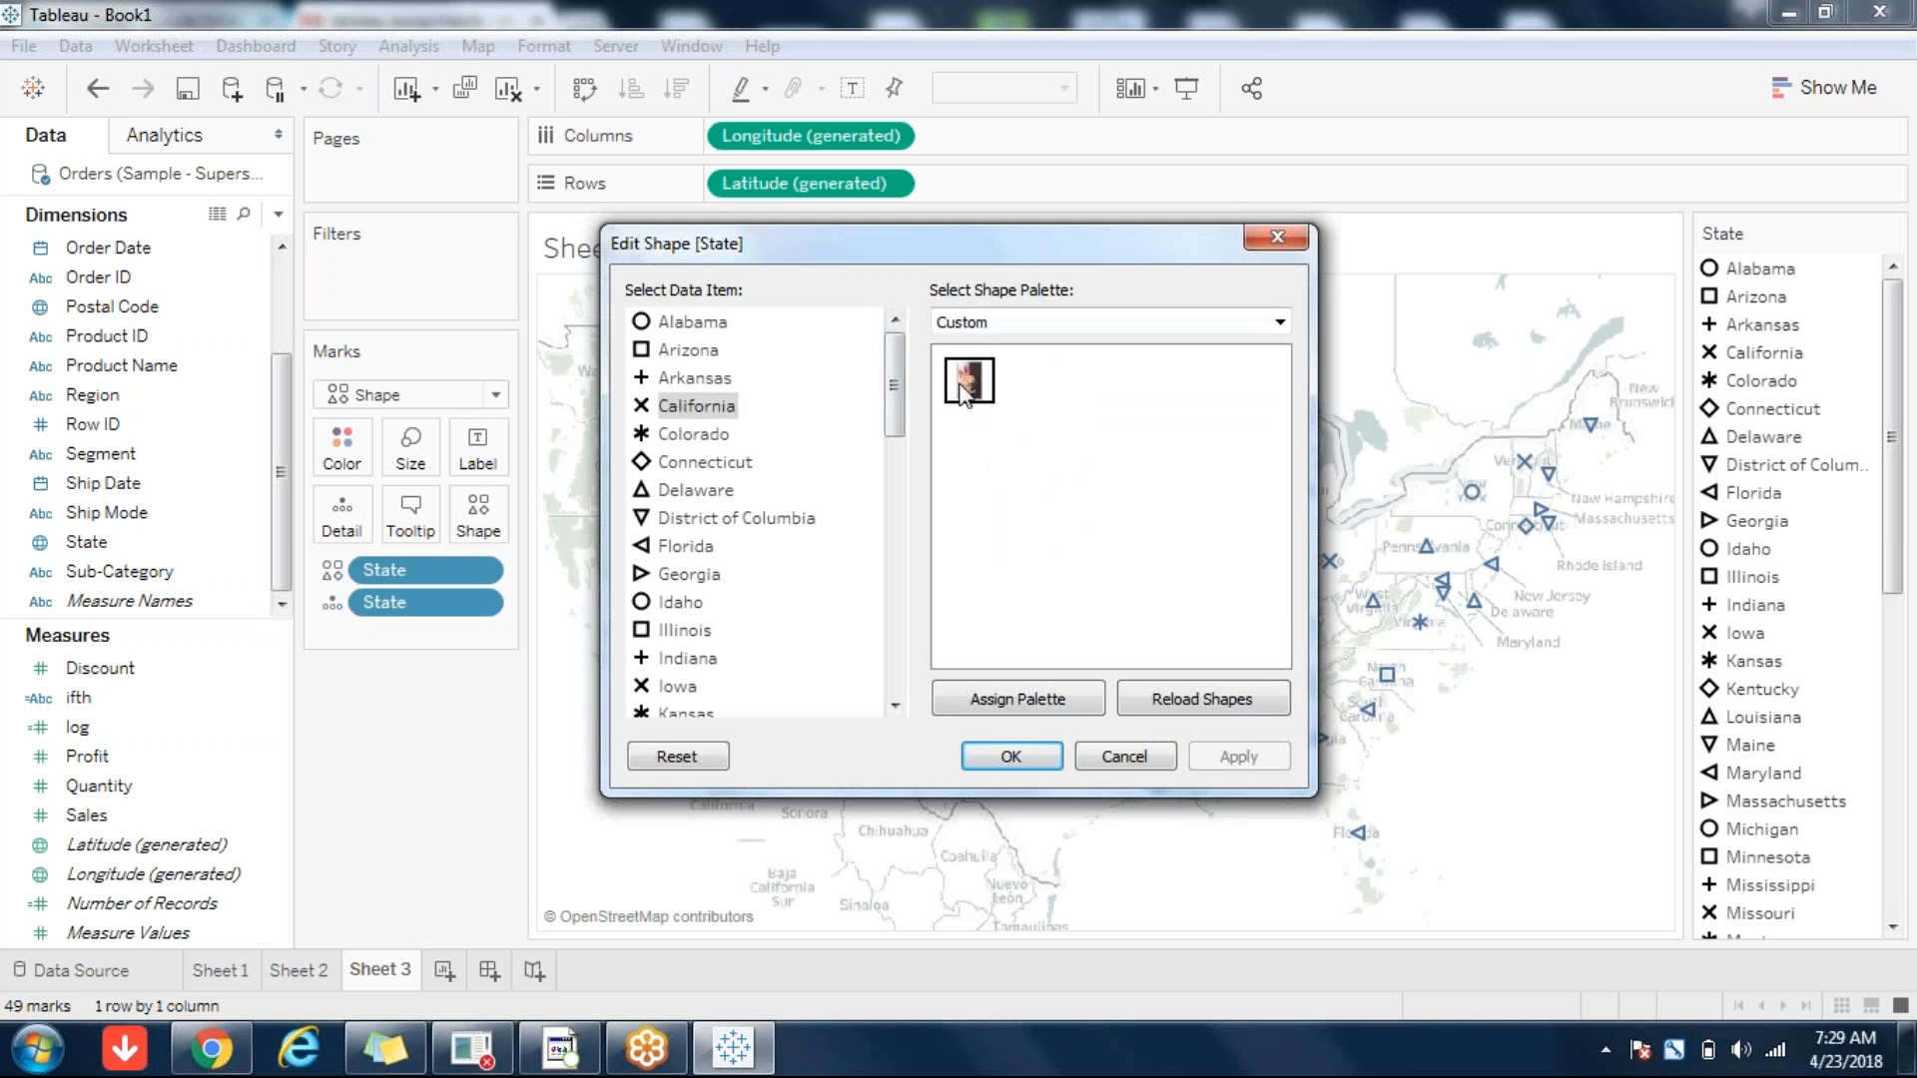
pyautogui.click(686, 410)
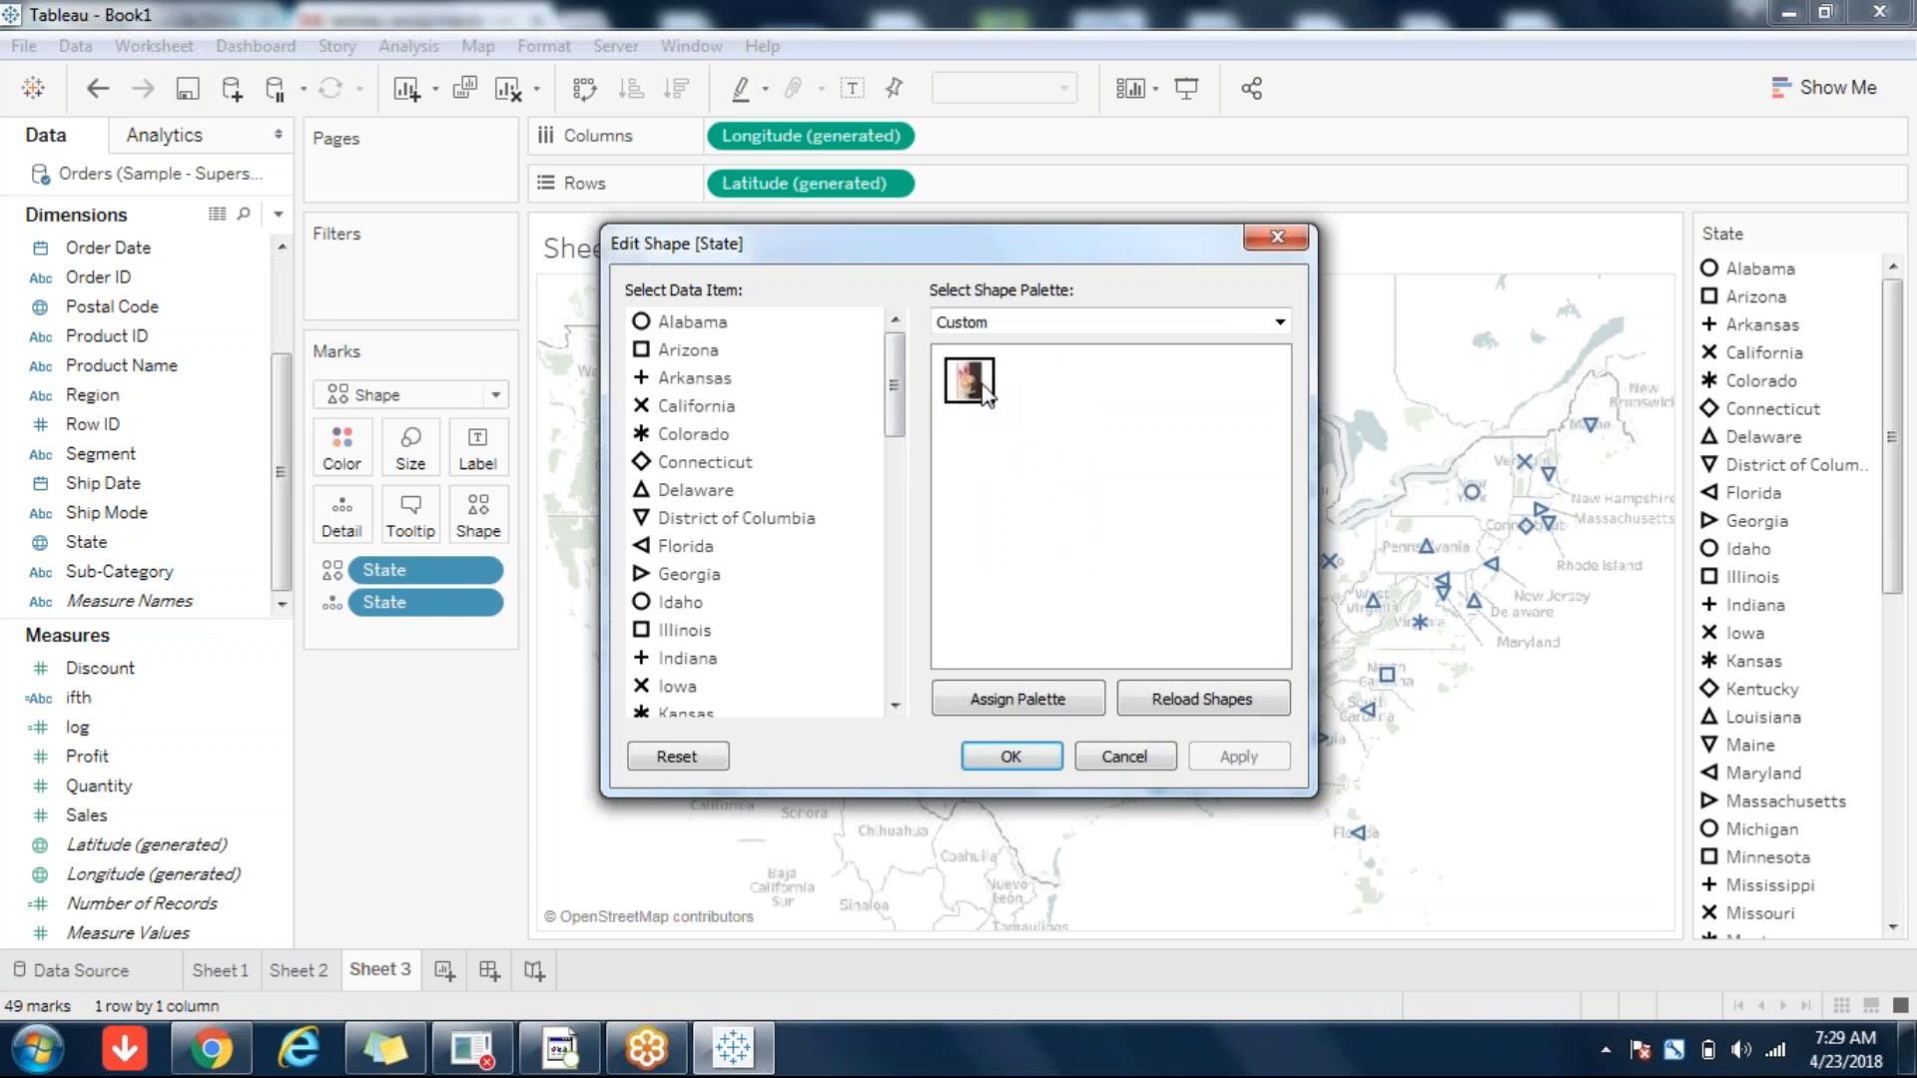
pyautogui.click(724, 406)
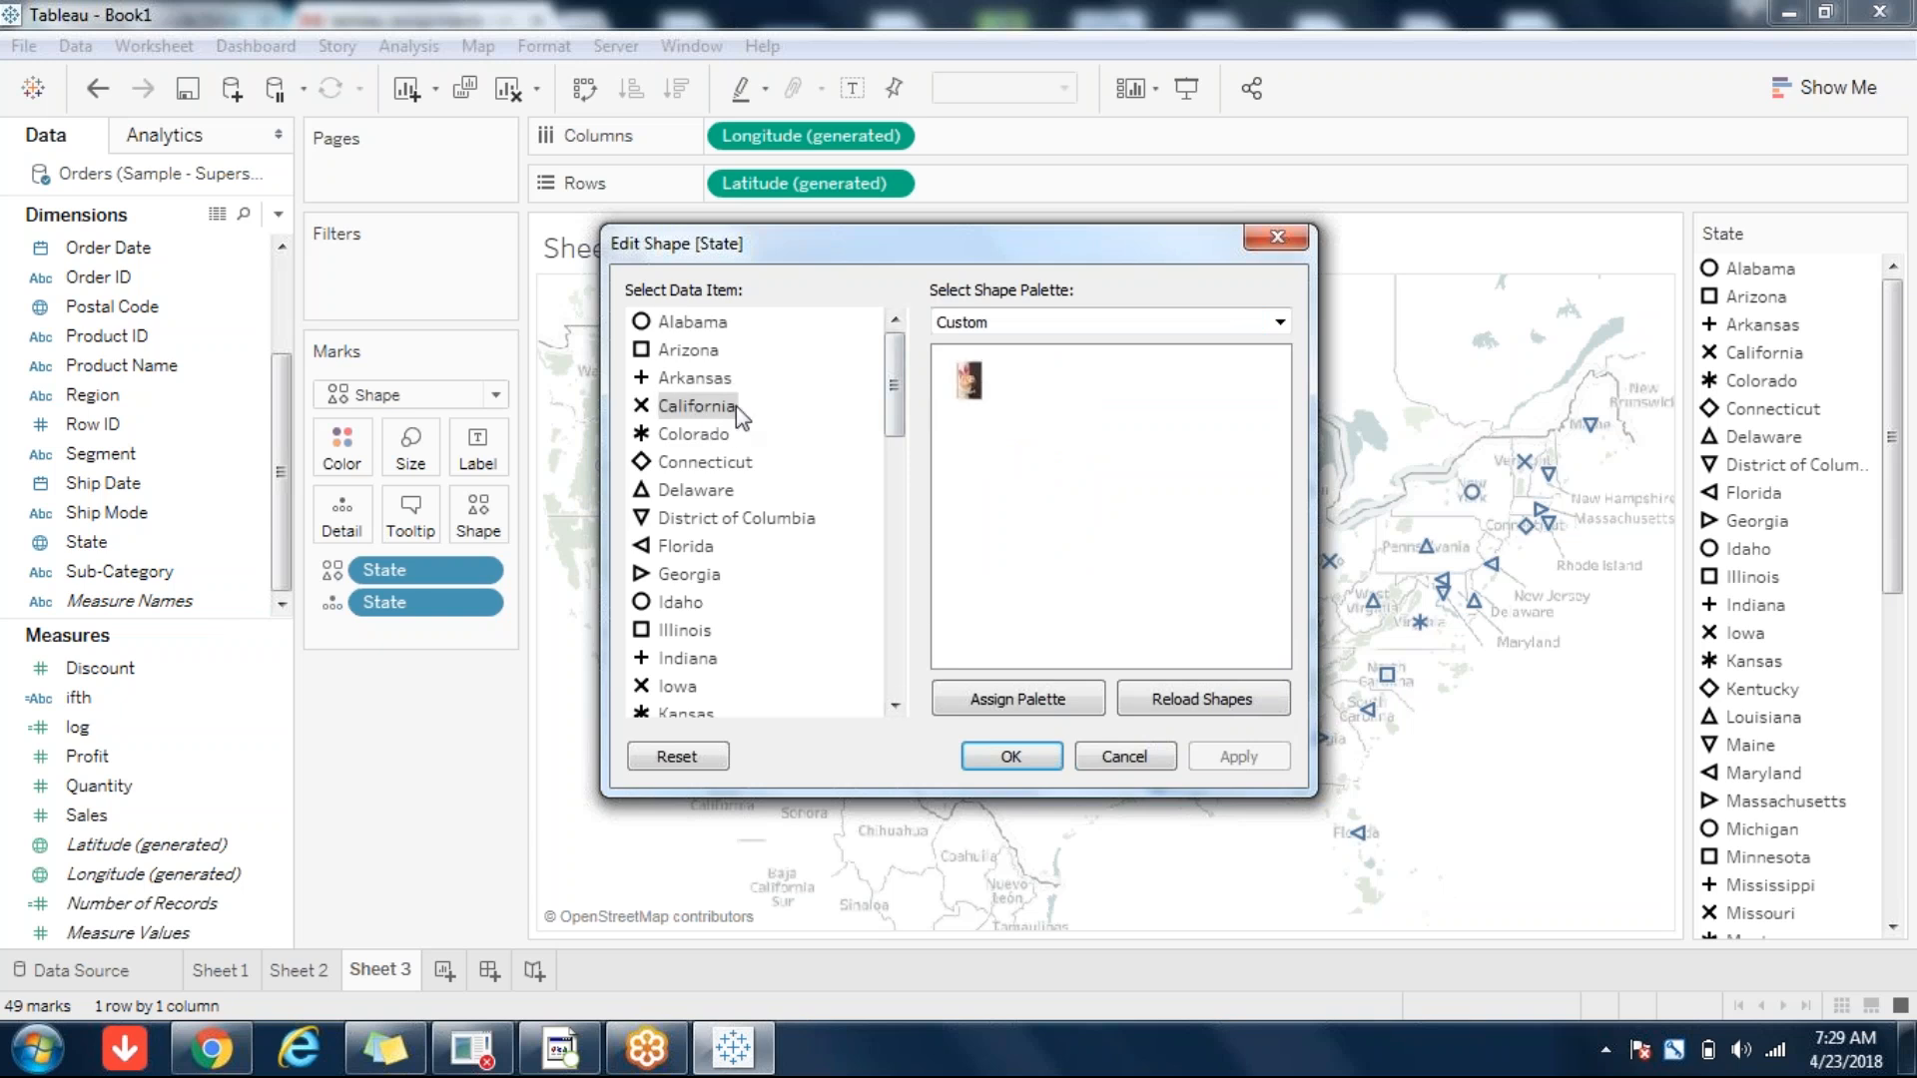
pyautogui.click(985, 382)
pyautogui.click(1035, 759)
# - Enlarge the state shape marks on the Sheet 3 map to slightly above the middle of the size range
pyautogui.moveTo(629, 653)
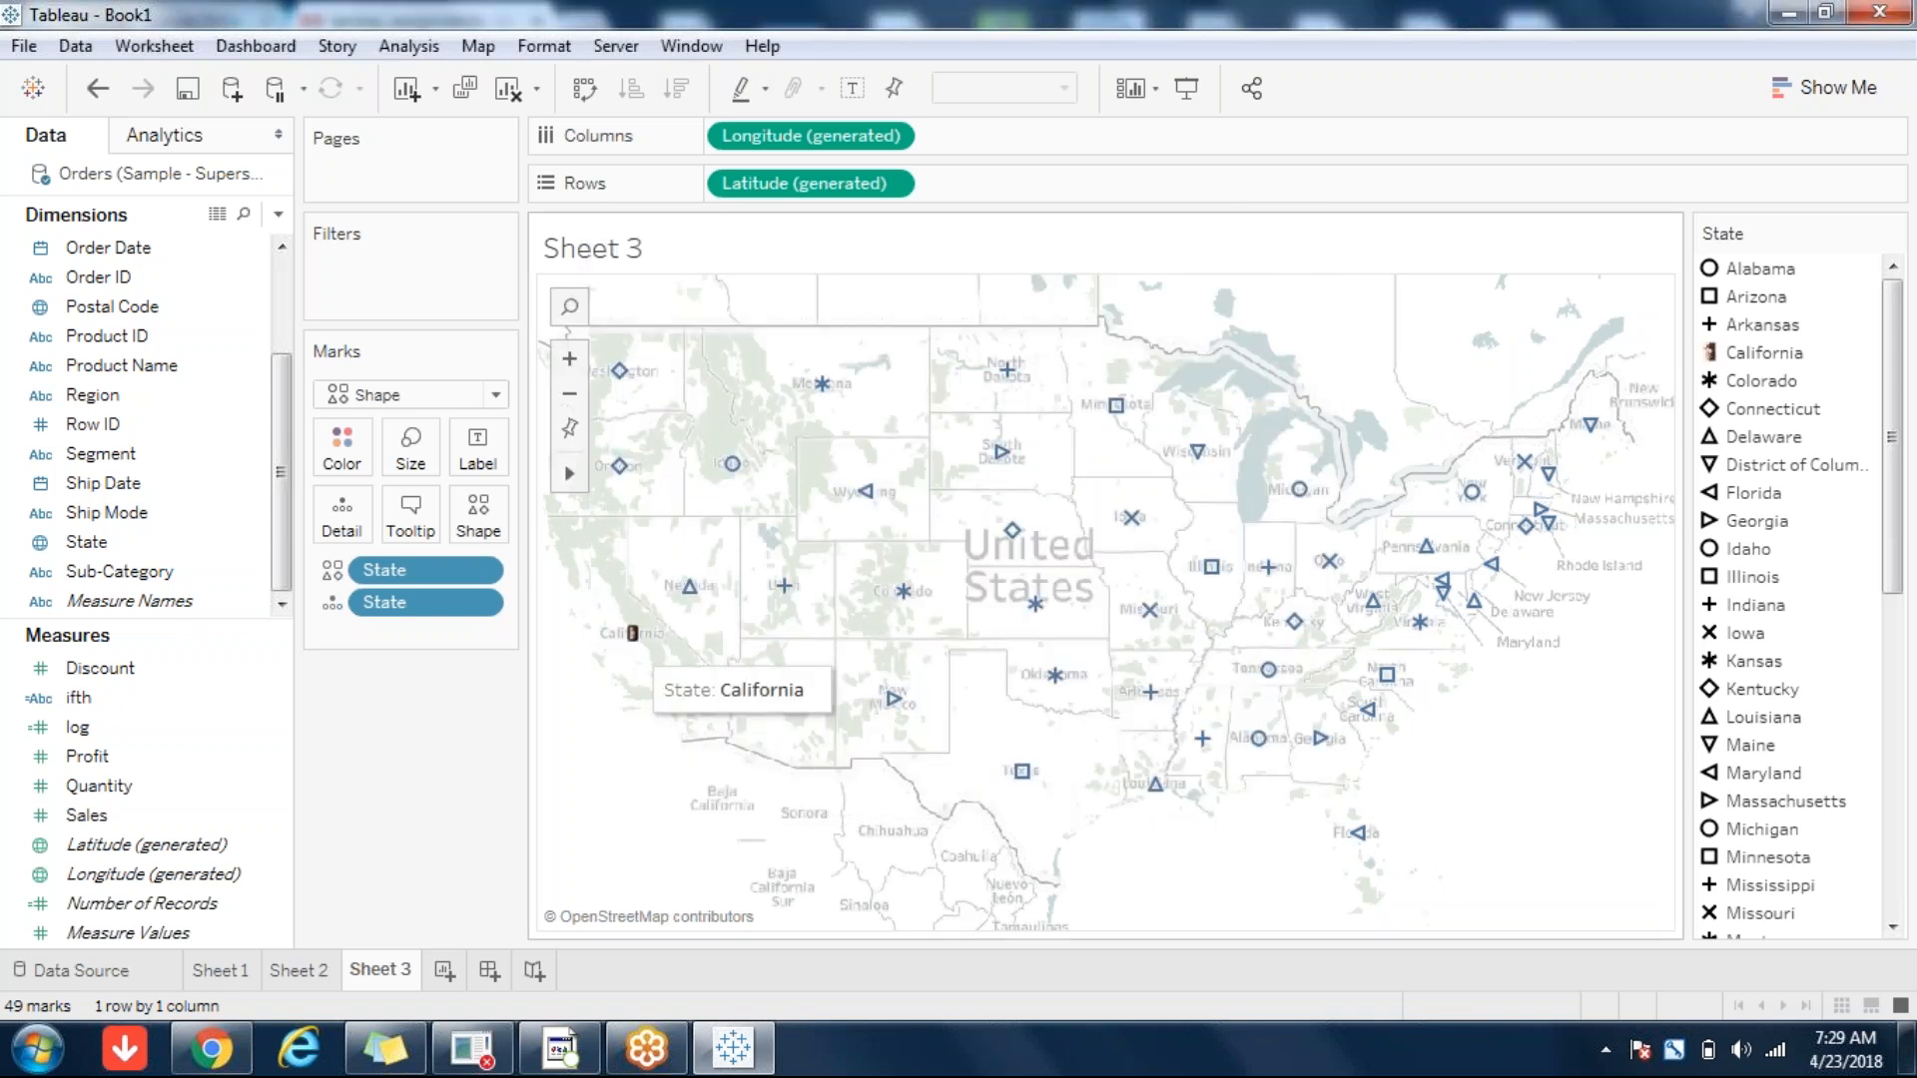
pyautogui.click(410, 450)
pyautogui.moveTo(463, 514); pyautogui.dragTo(536, 527)
pyautogui.click(369, 759)
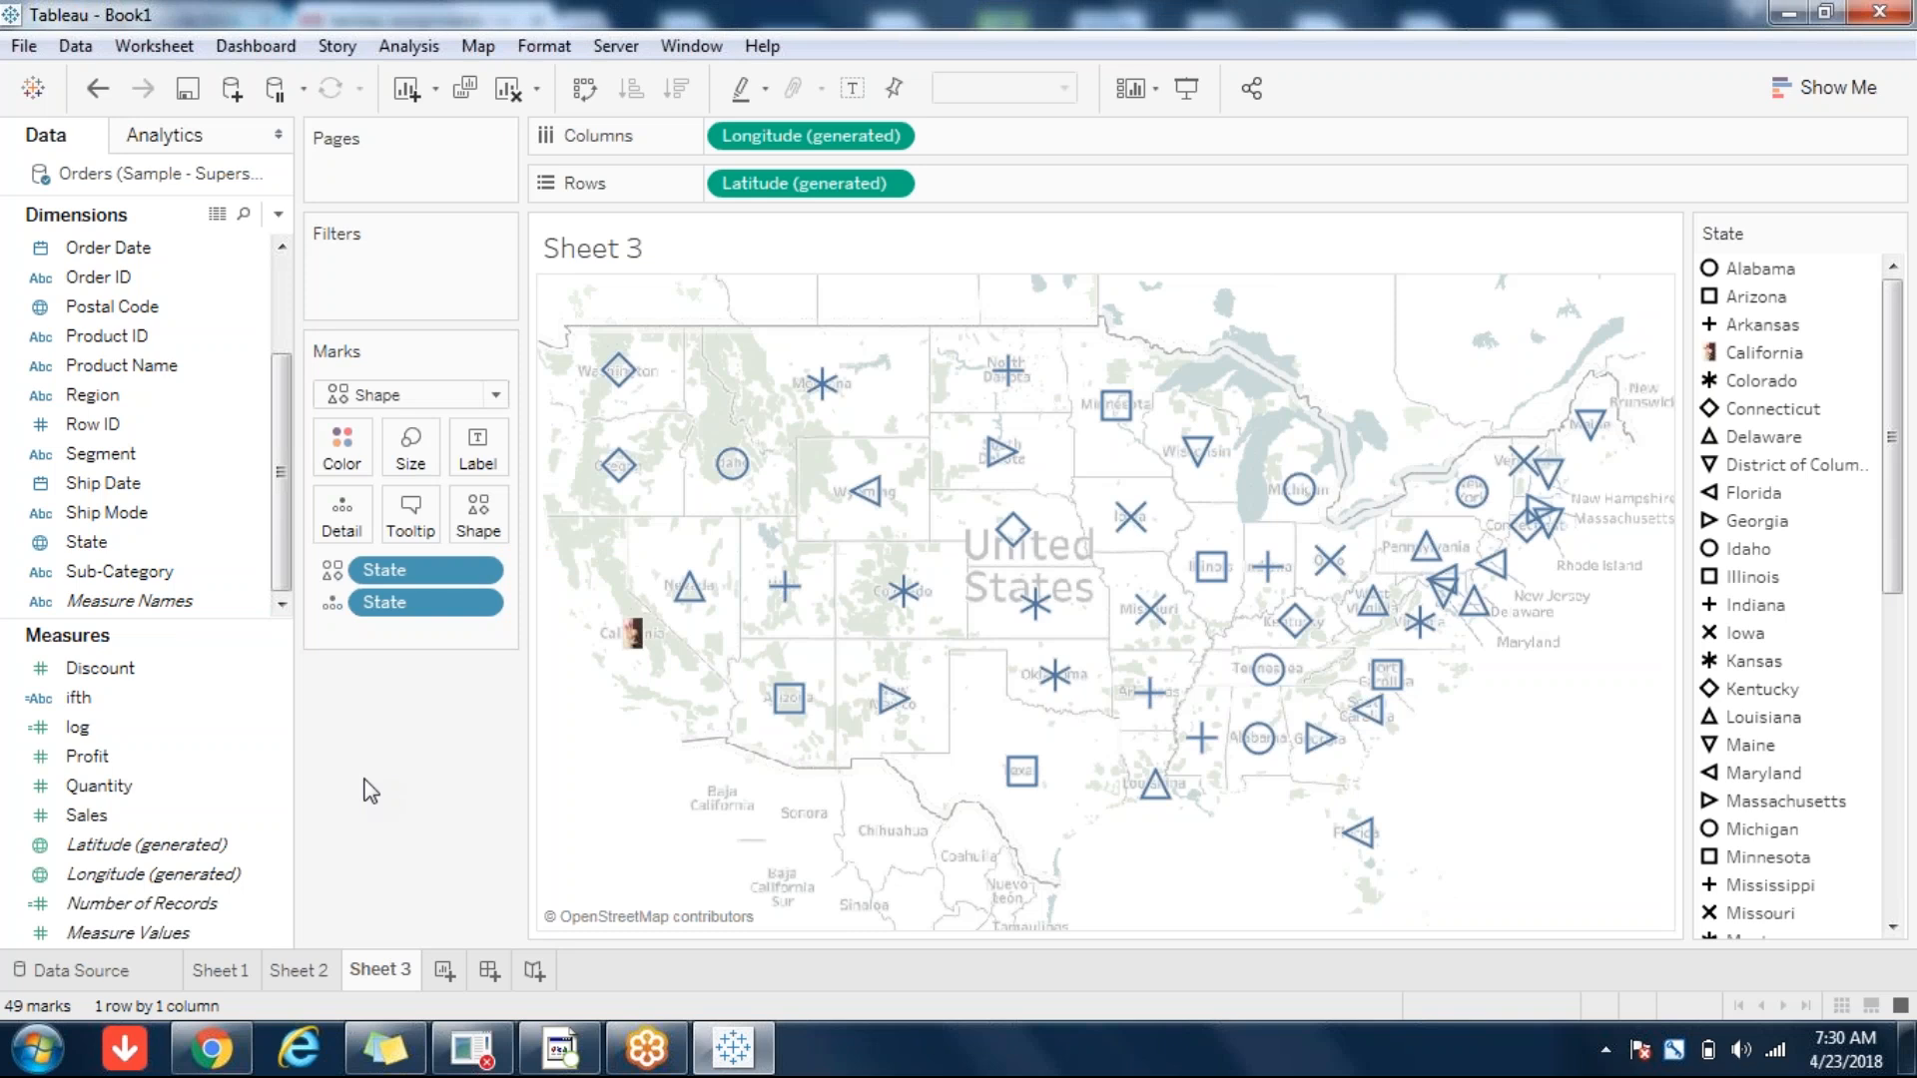
# - Review the formula of the ifth calculated field and close its editor
pyautogui.click(141, 705)
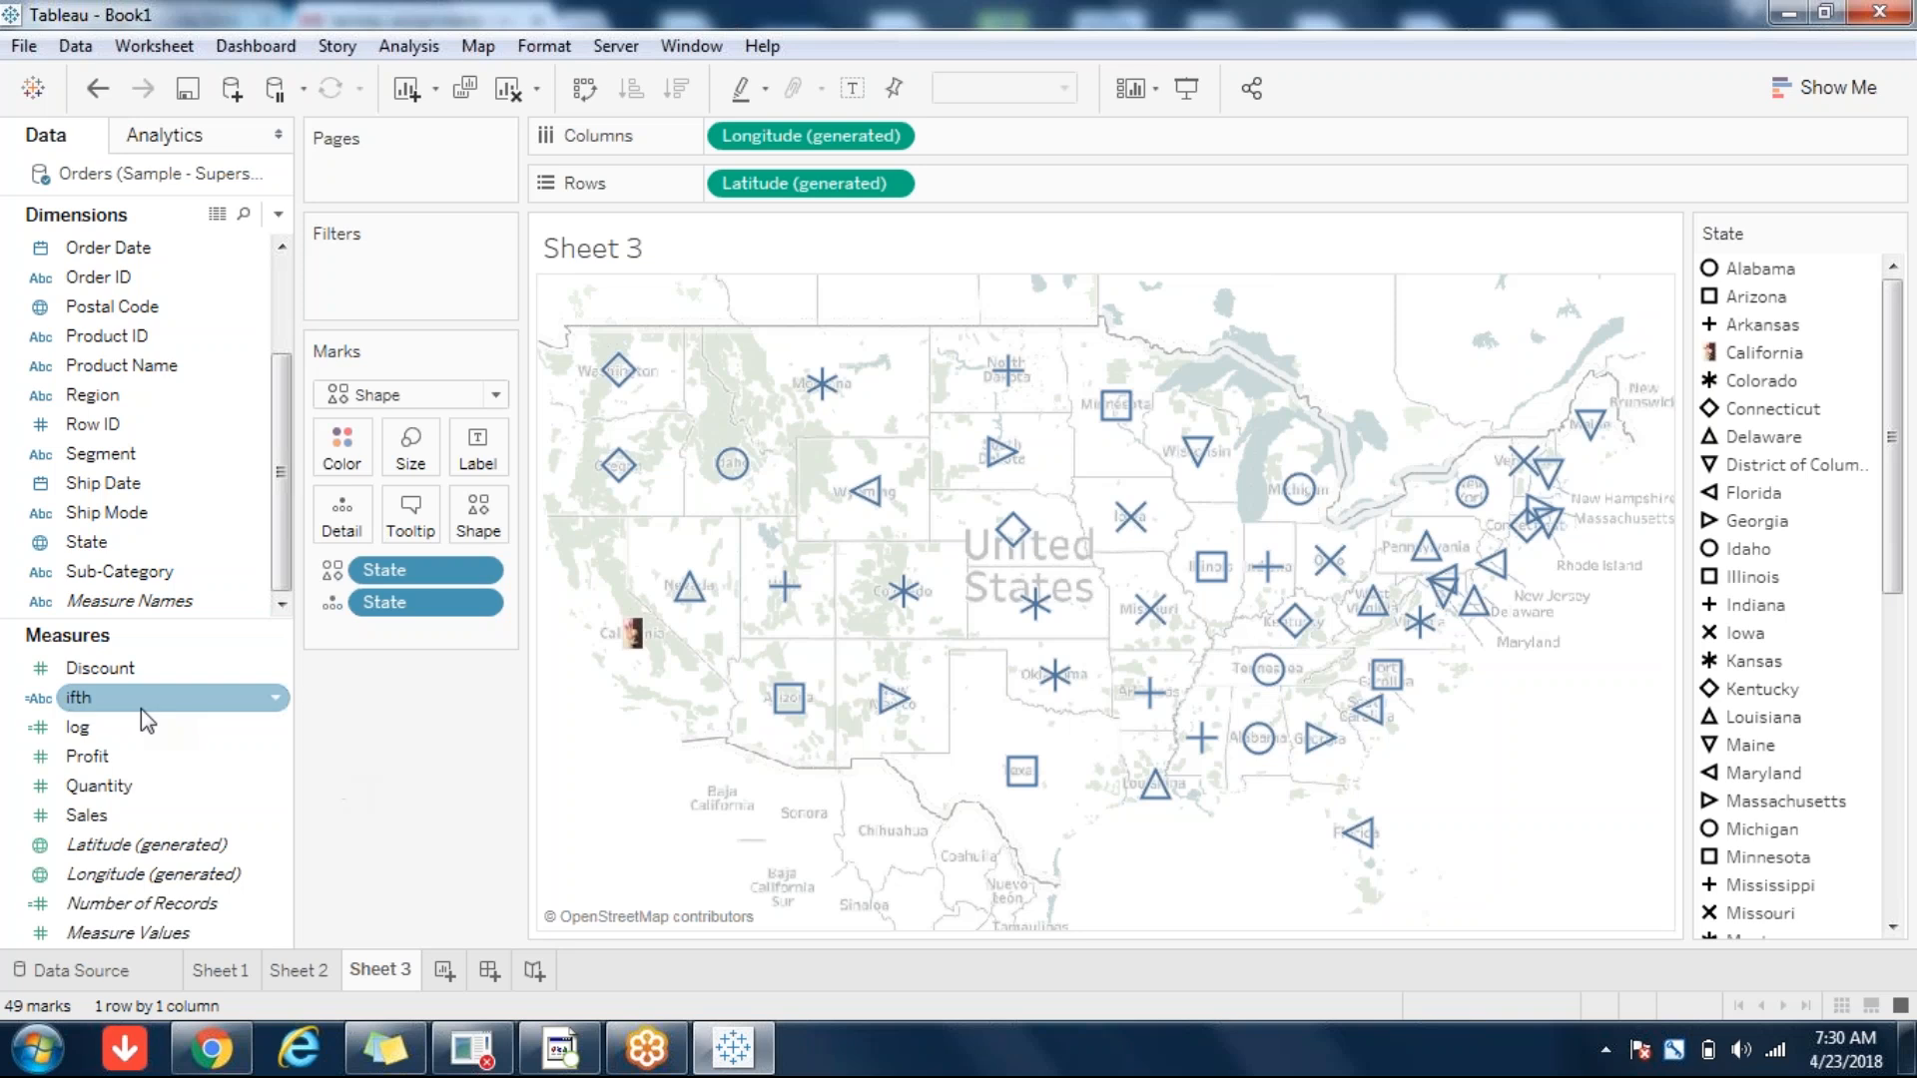
pyautogui.rightClick(99, 703)
pyautogui.click(201, 265)
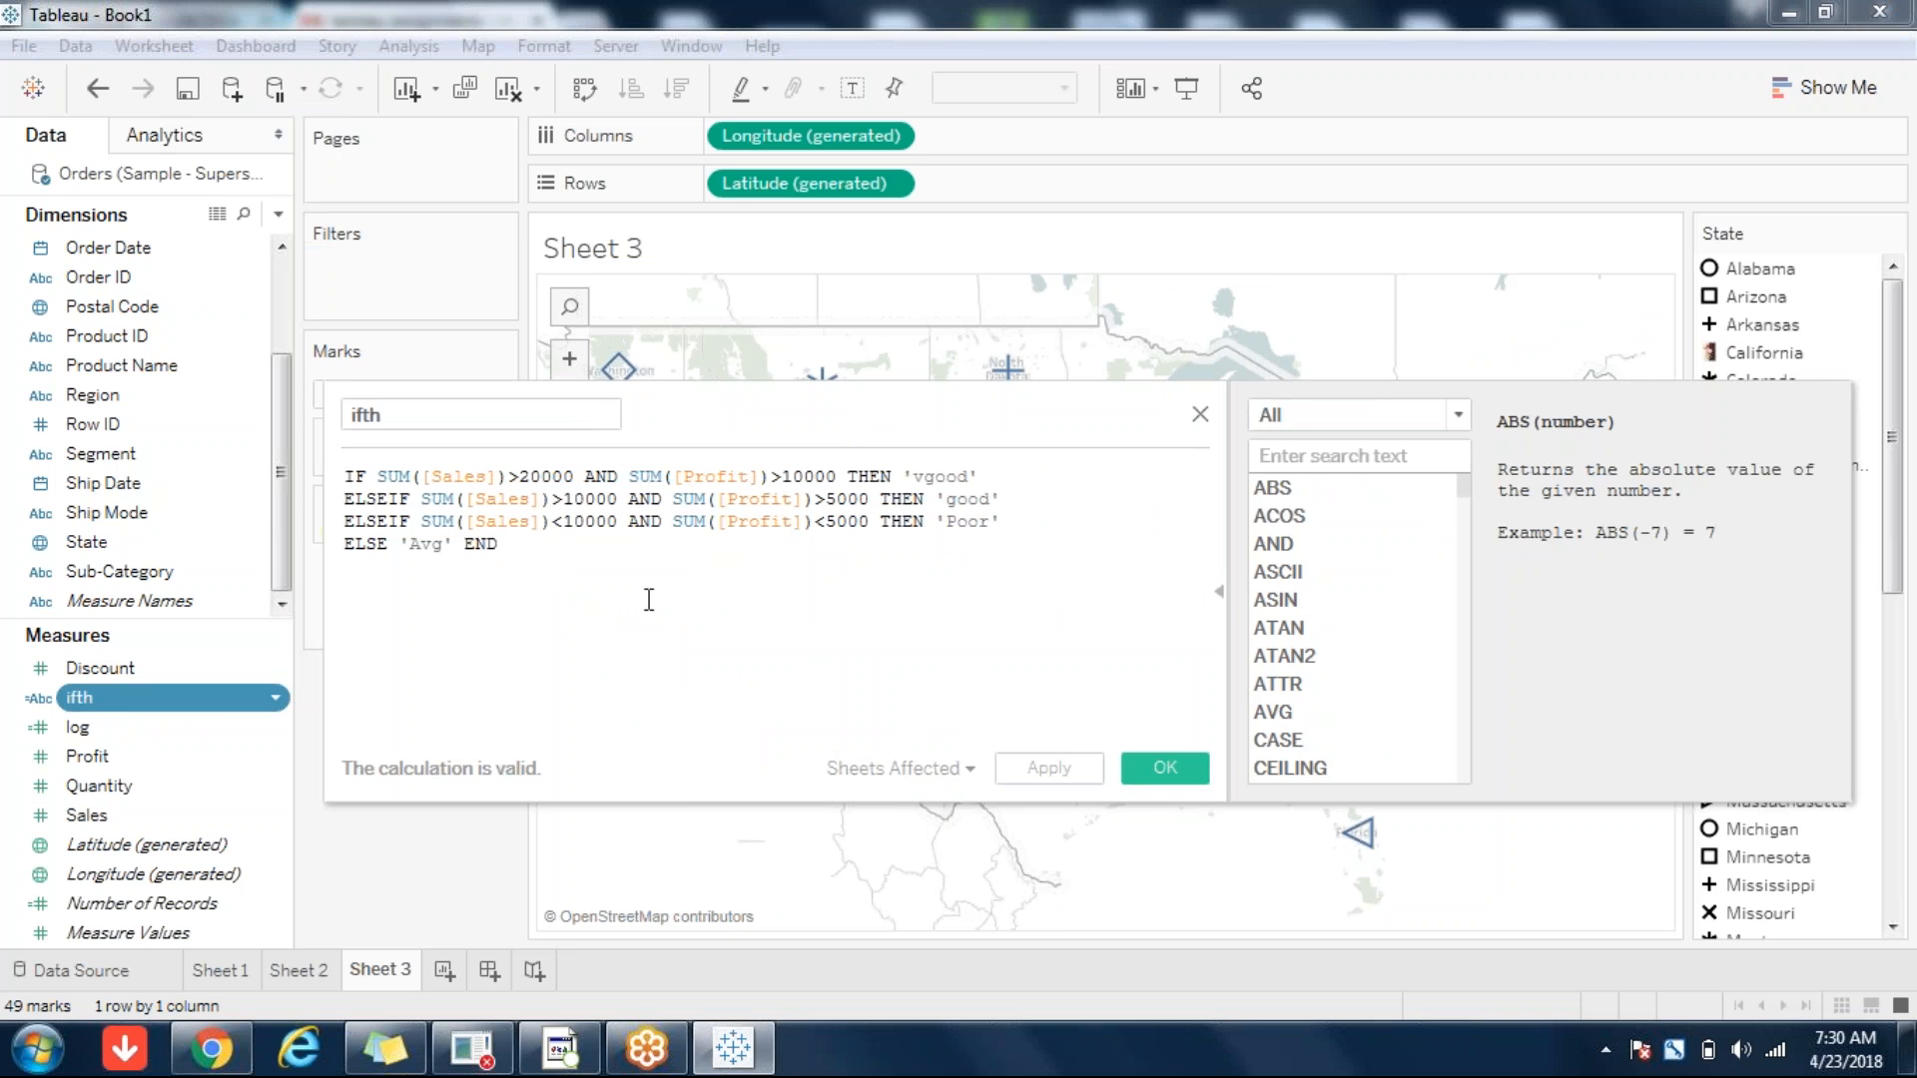
pyautogui.click(1161, 767)
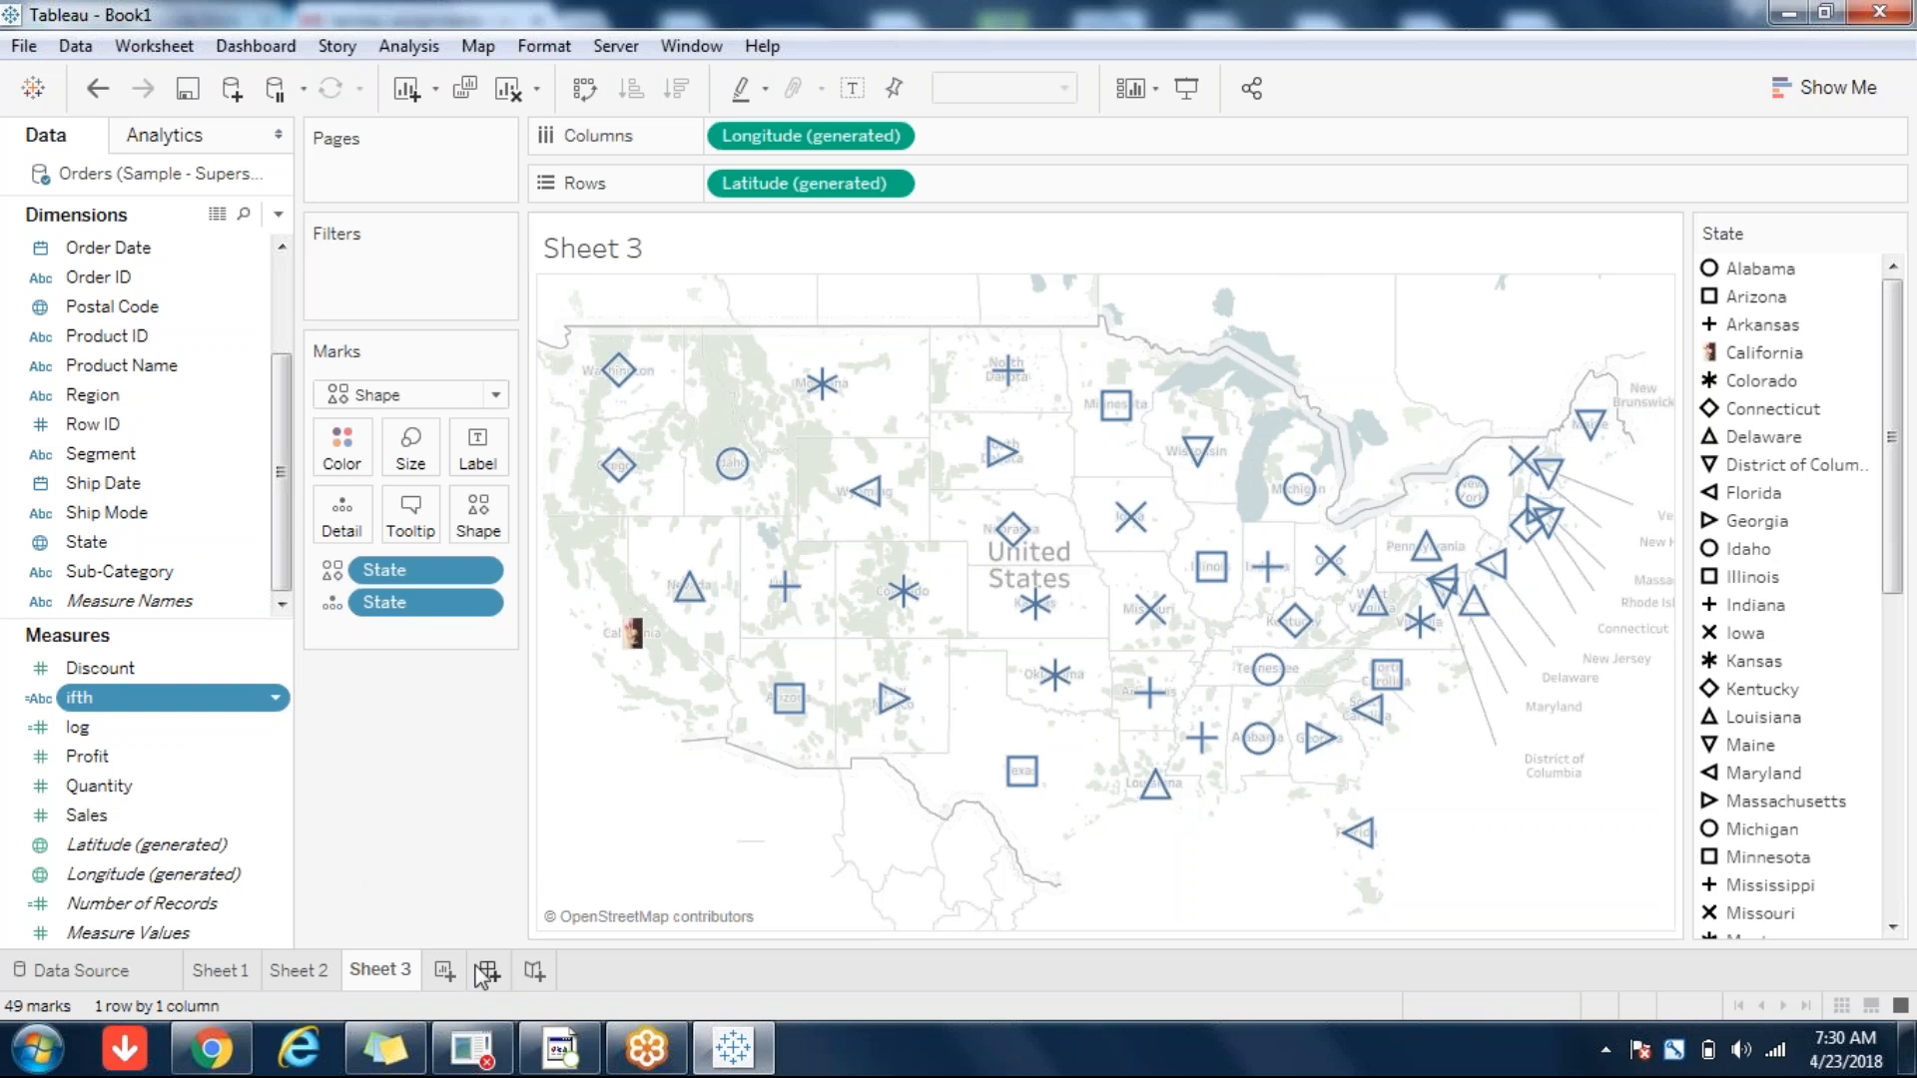
# - Add a new worksheet and start a calculated field named iif
pyautogui.click(442, 972)
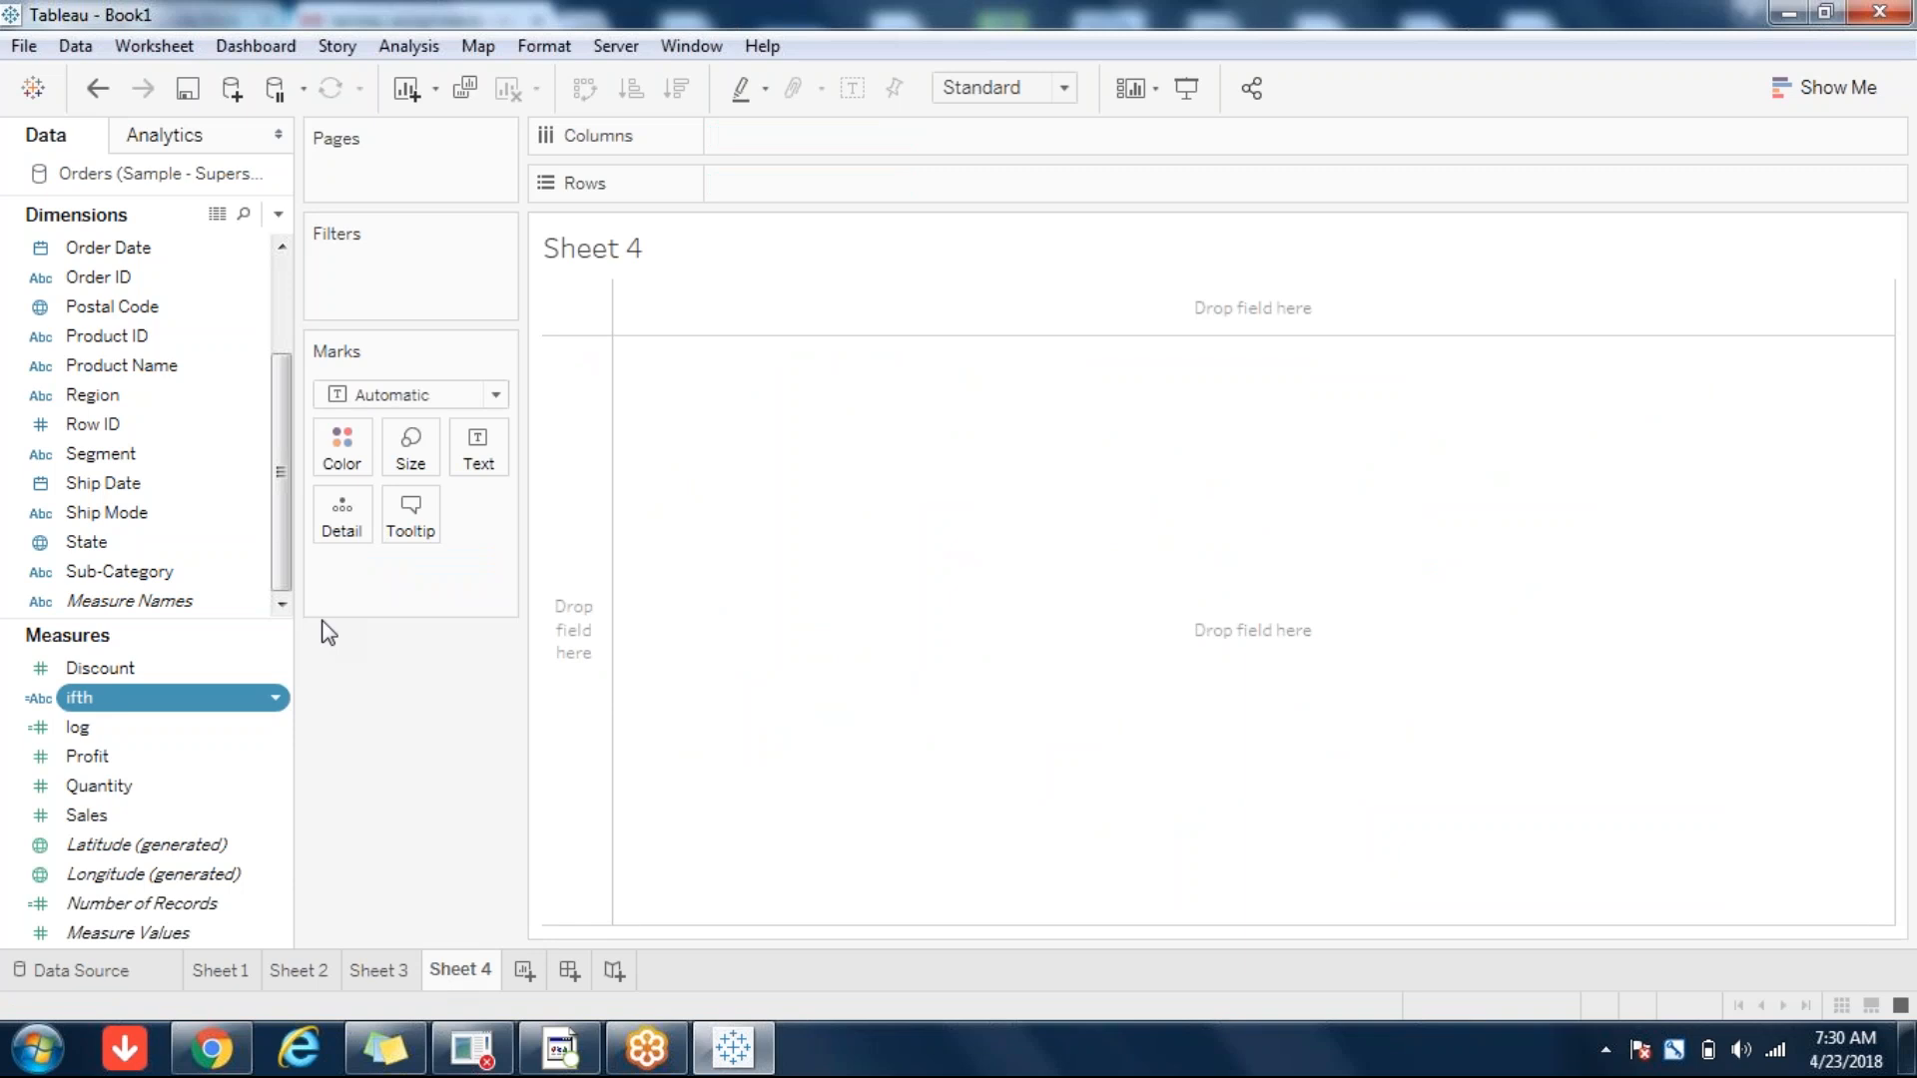
pyautogui.click(278, 214)
pyautogui.click(194, 247)
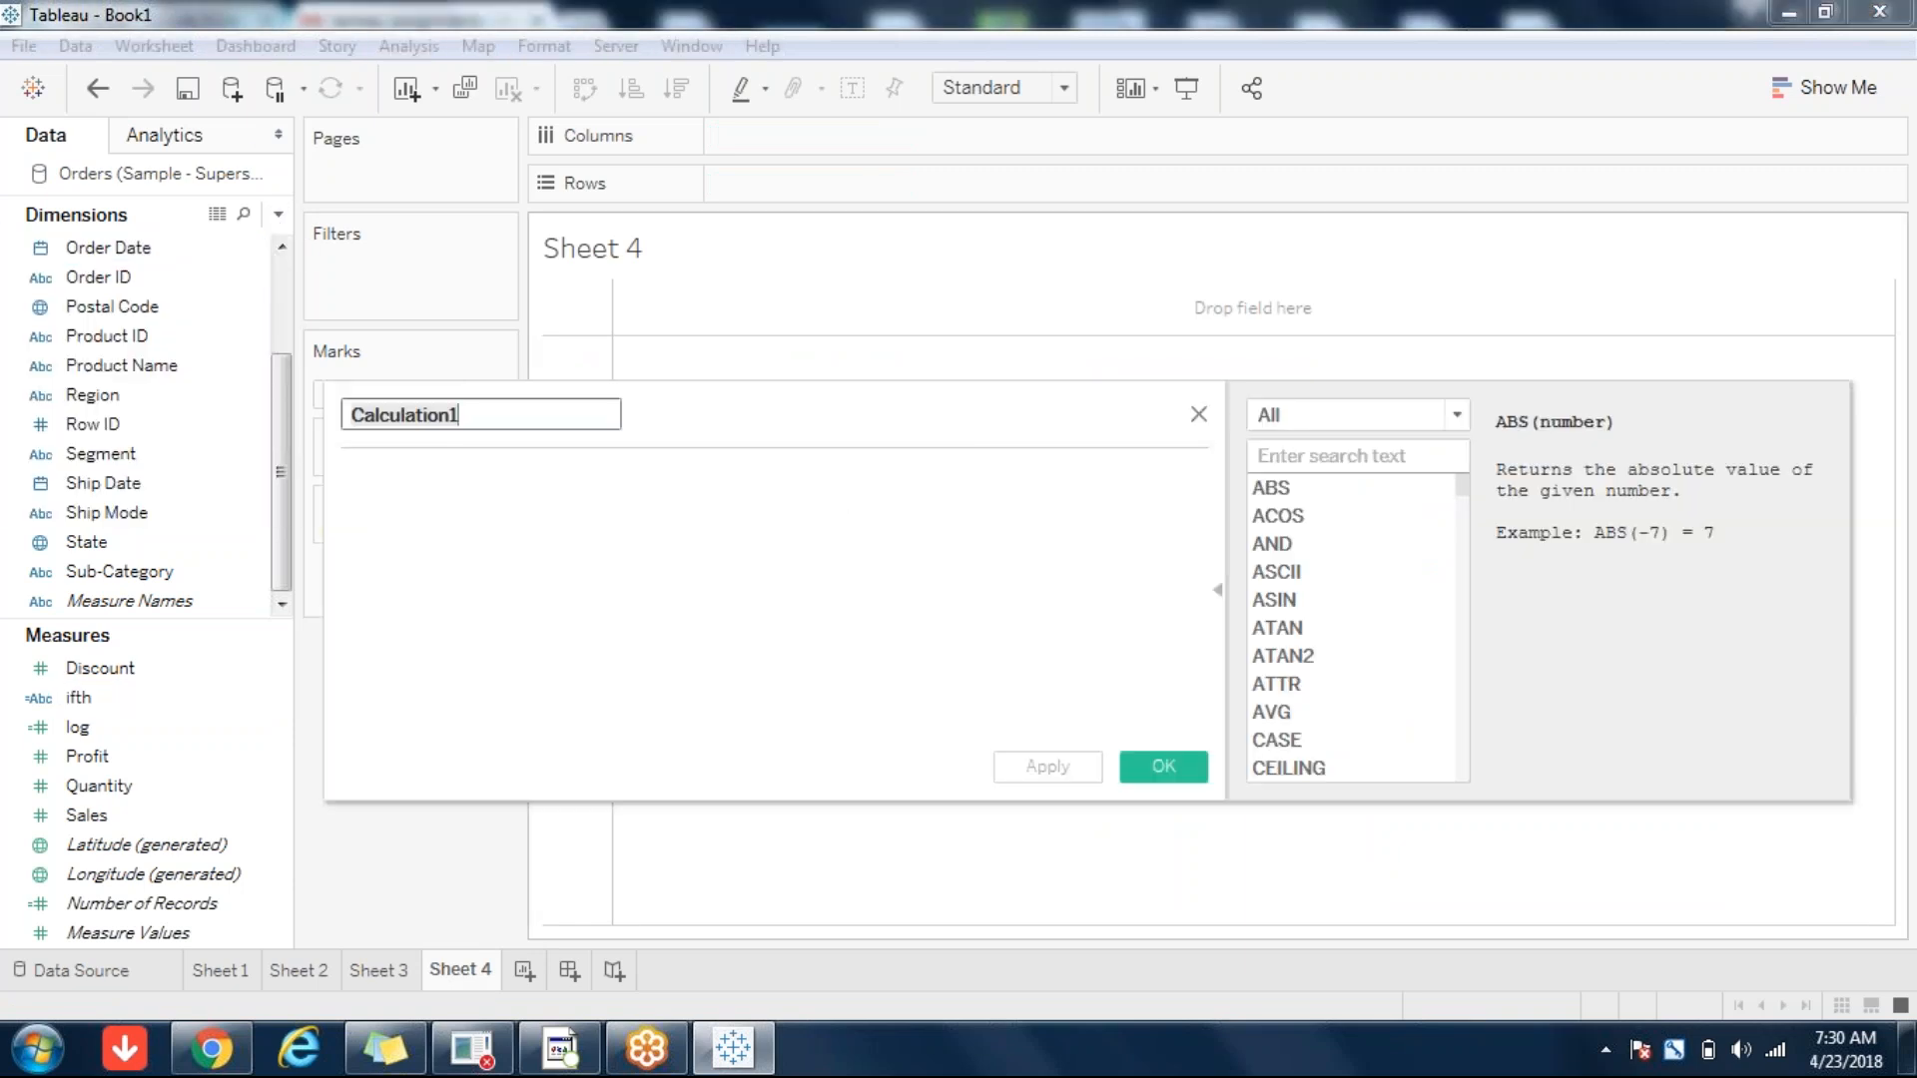
pyautogui.click(1456, 415)
pyautogui.click(527, 551)
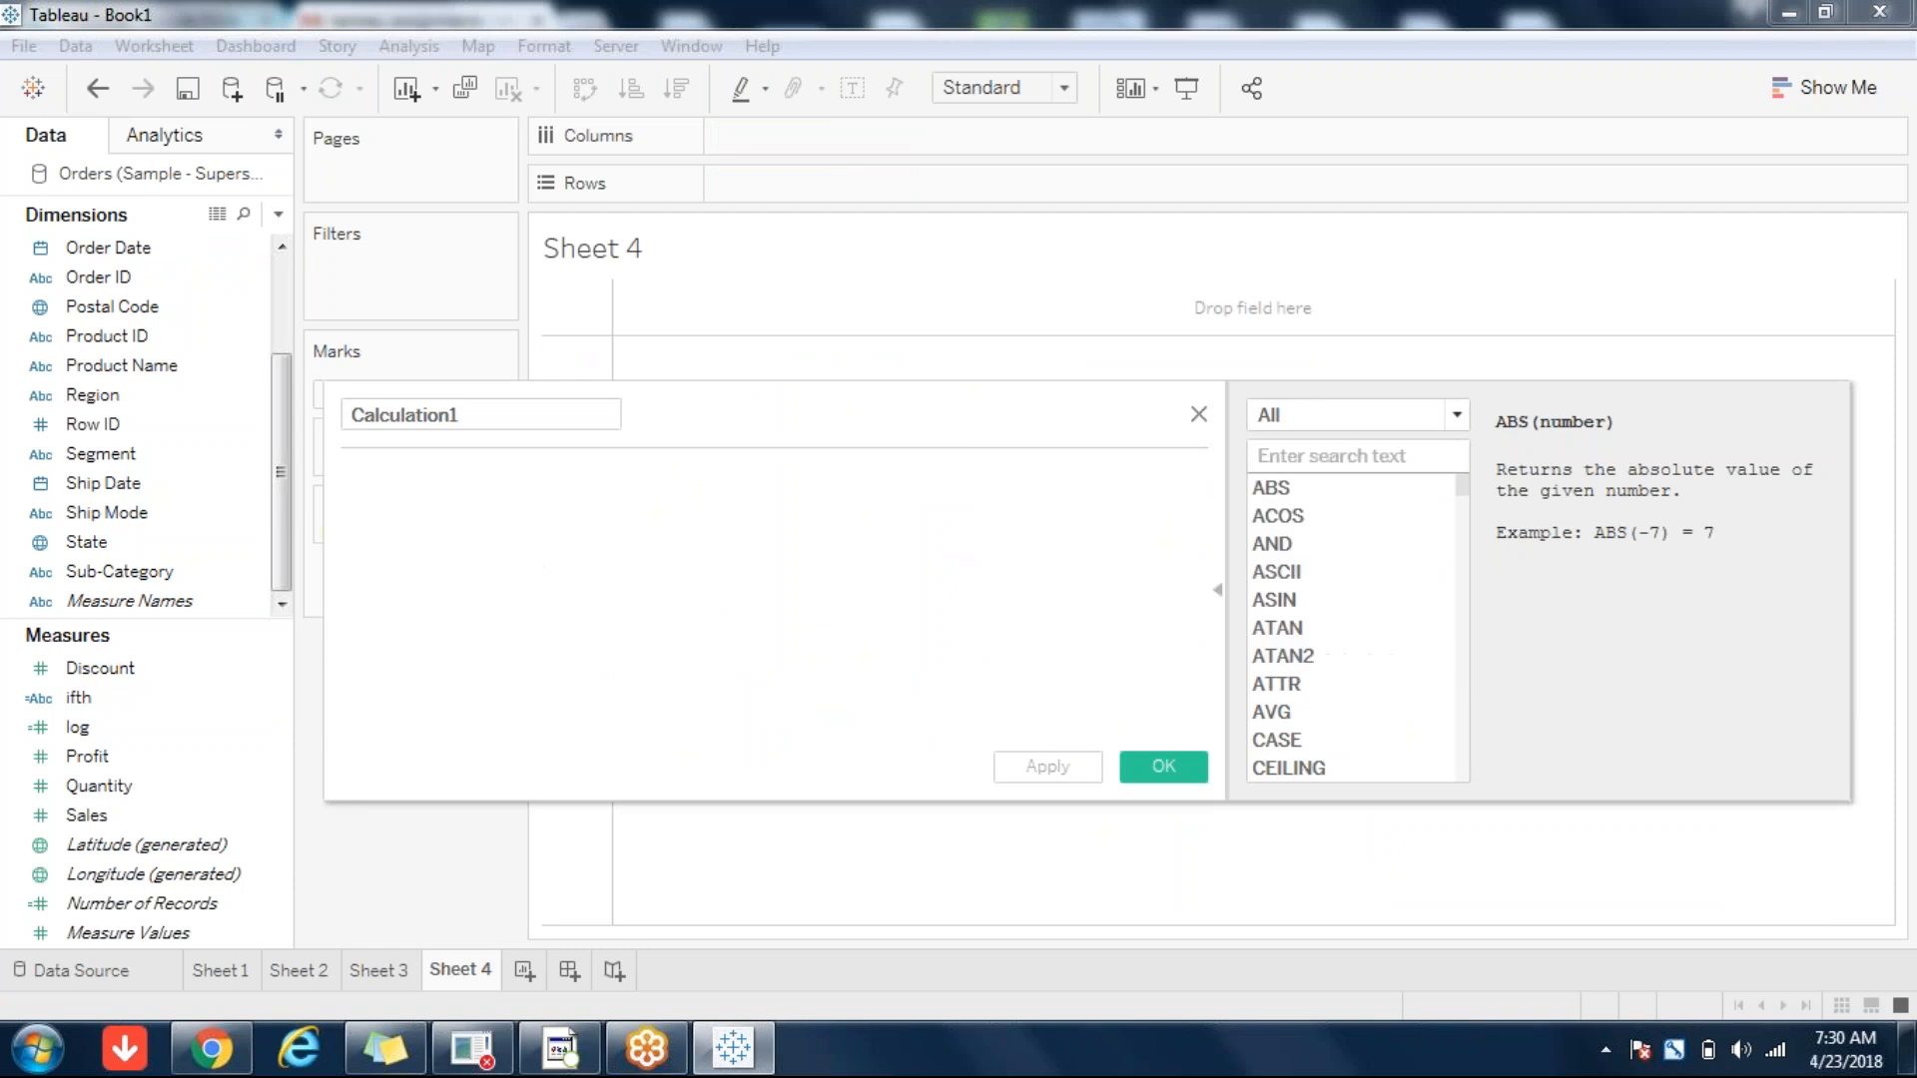
pyautogui.doubleClick(504, 424)
pyautogui.write('iif')
# - Begin the iif formula with an IIF function that returns Sales for the South region: IIF([Region]='South',[Sales],
pyautogui.click(429, 497)
pyautogui.write('II')
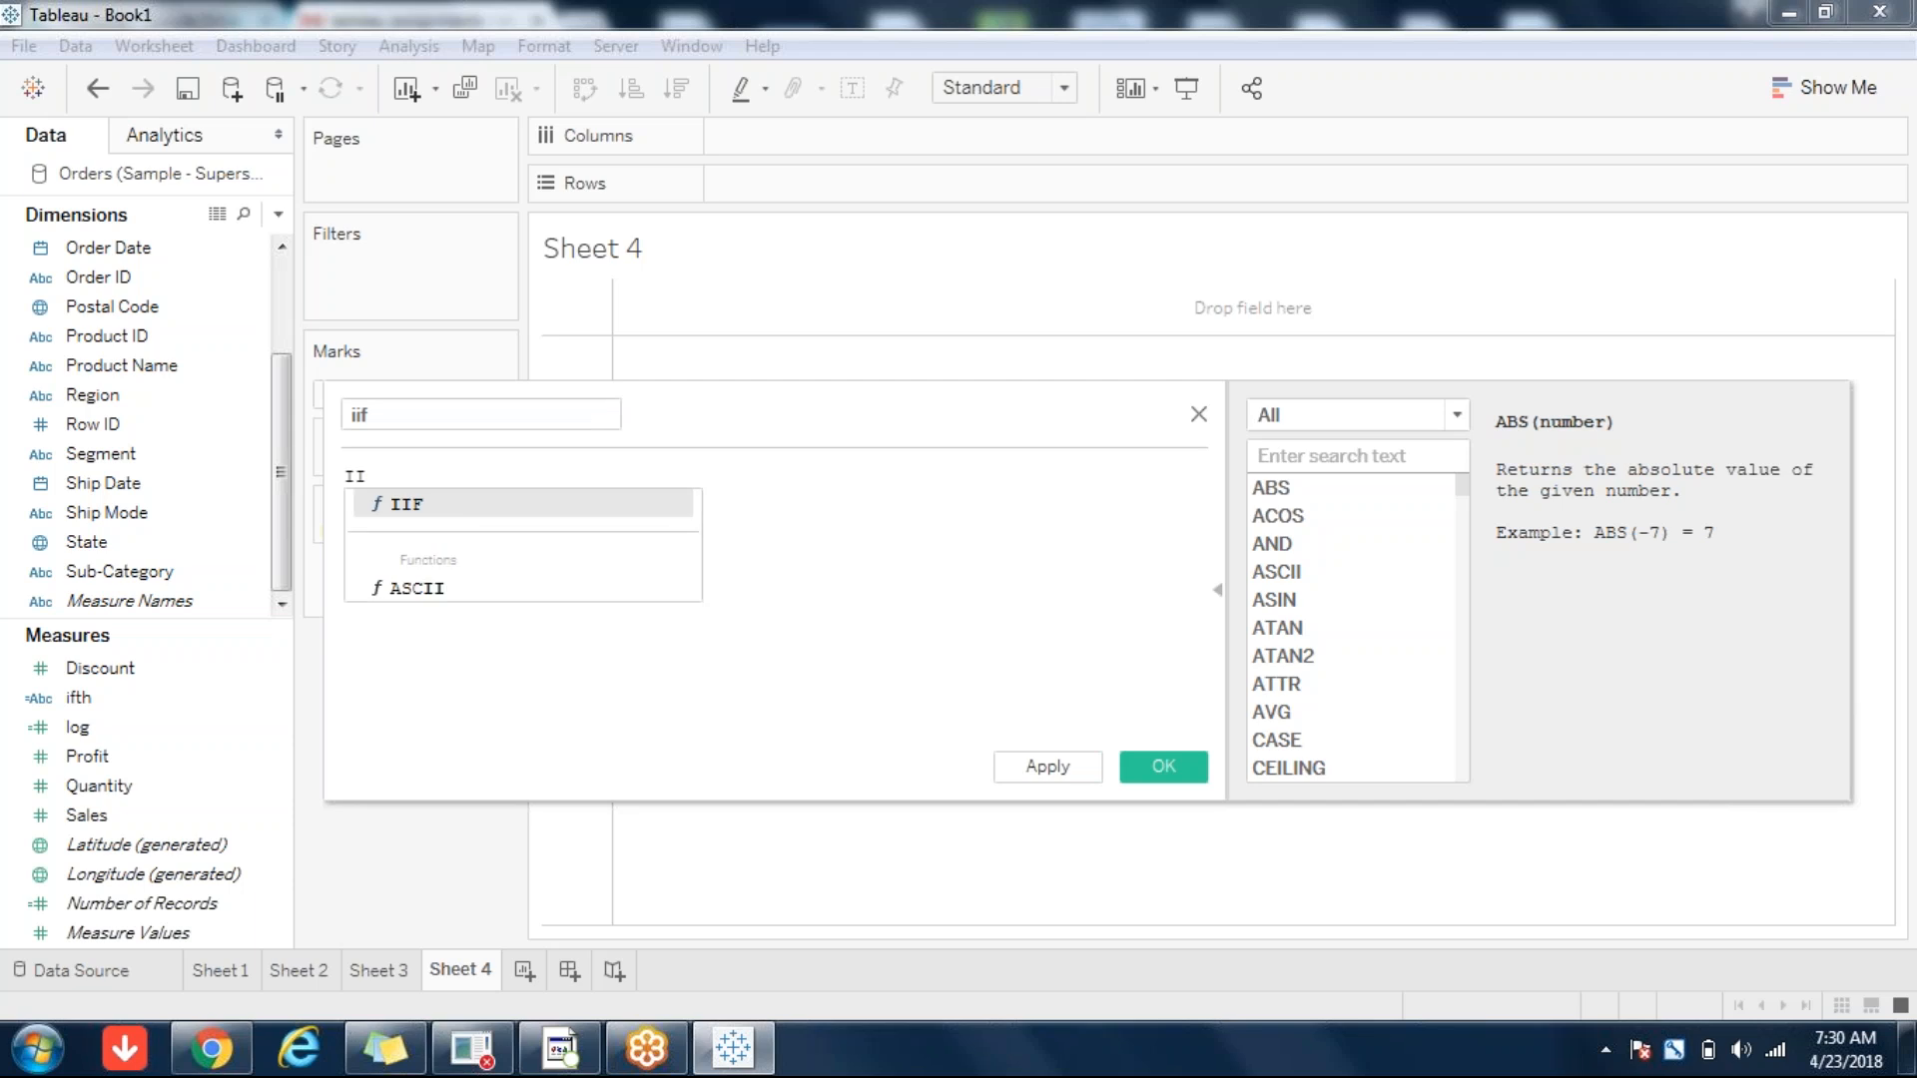
pyautogui.click(416, 506)
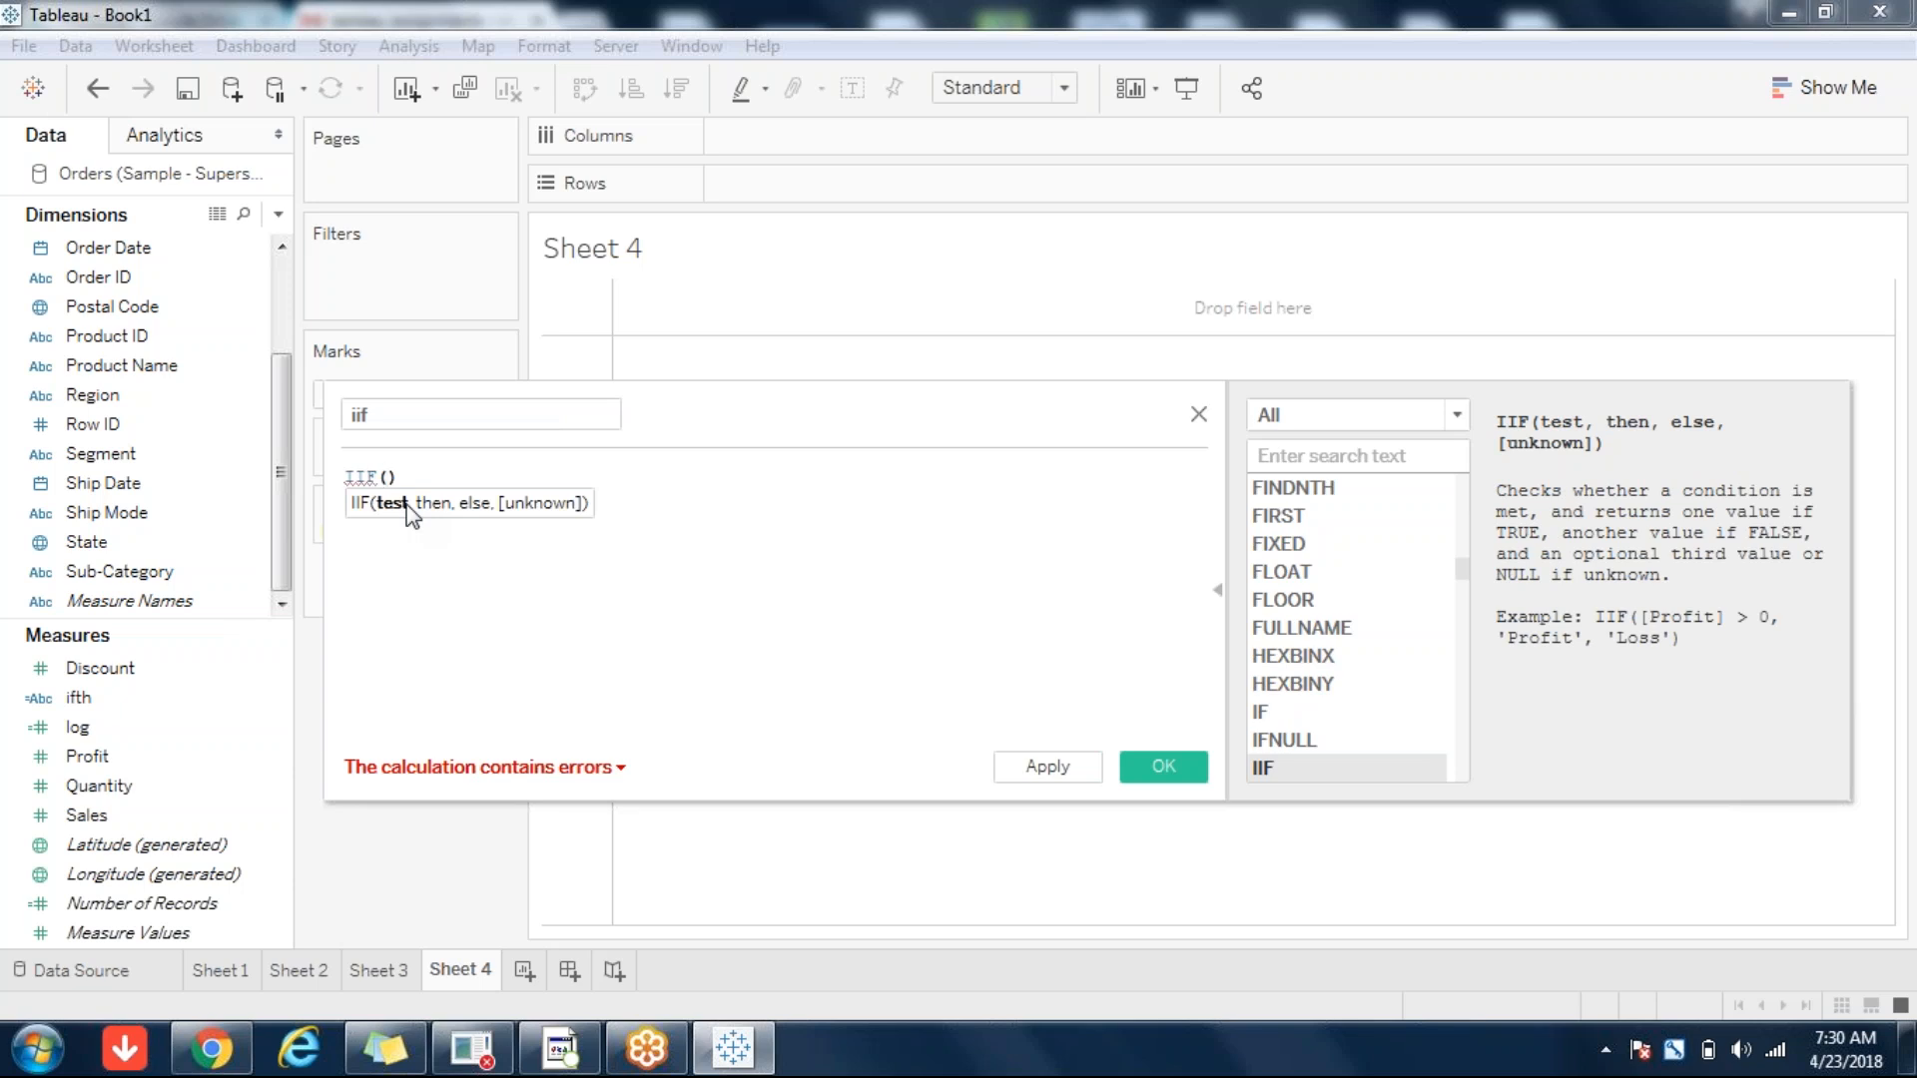
pyautogui.write('regi')
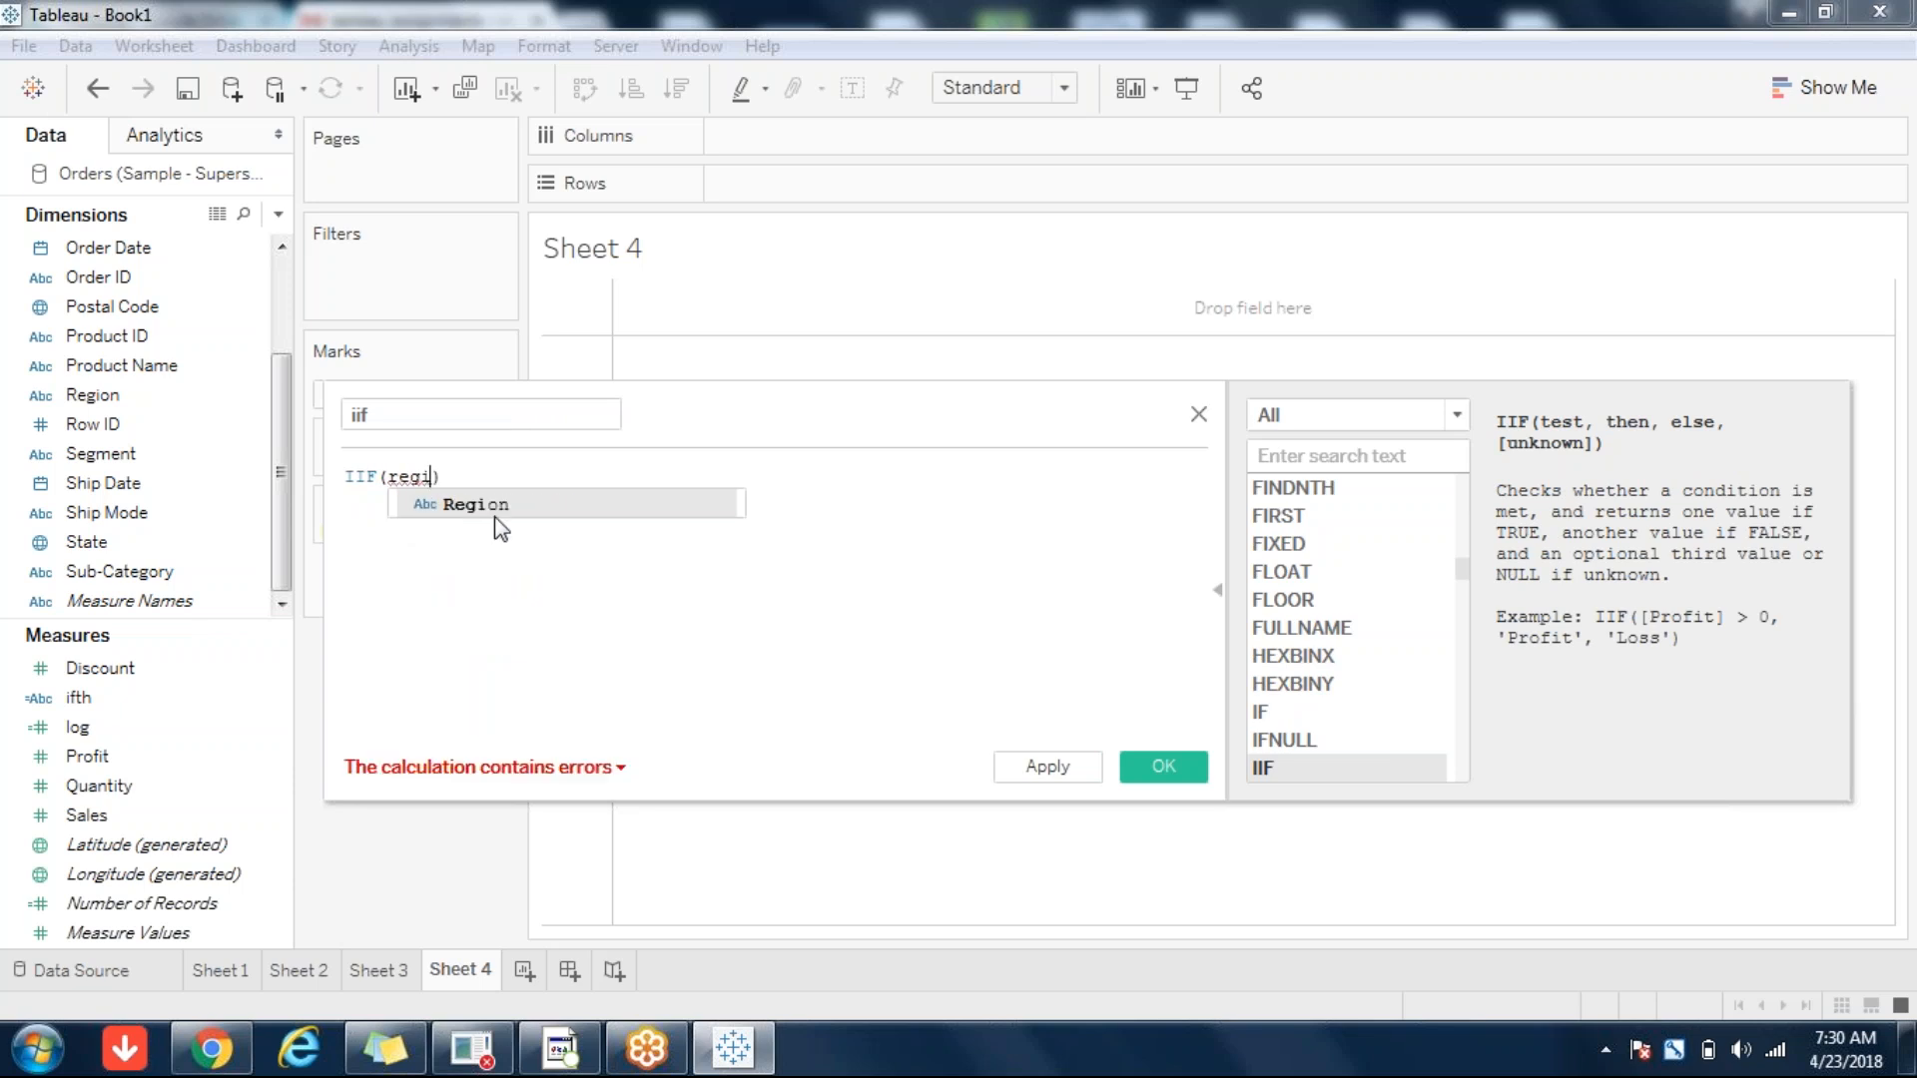
pyautogui.click(471, 510)
pyautogui.write('=')
pyautogui.write("'South")
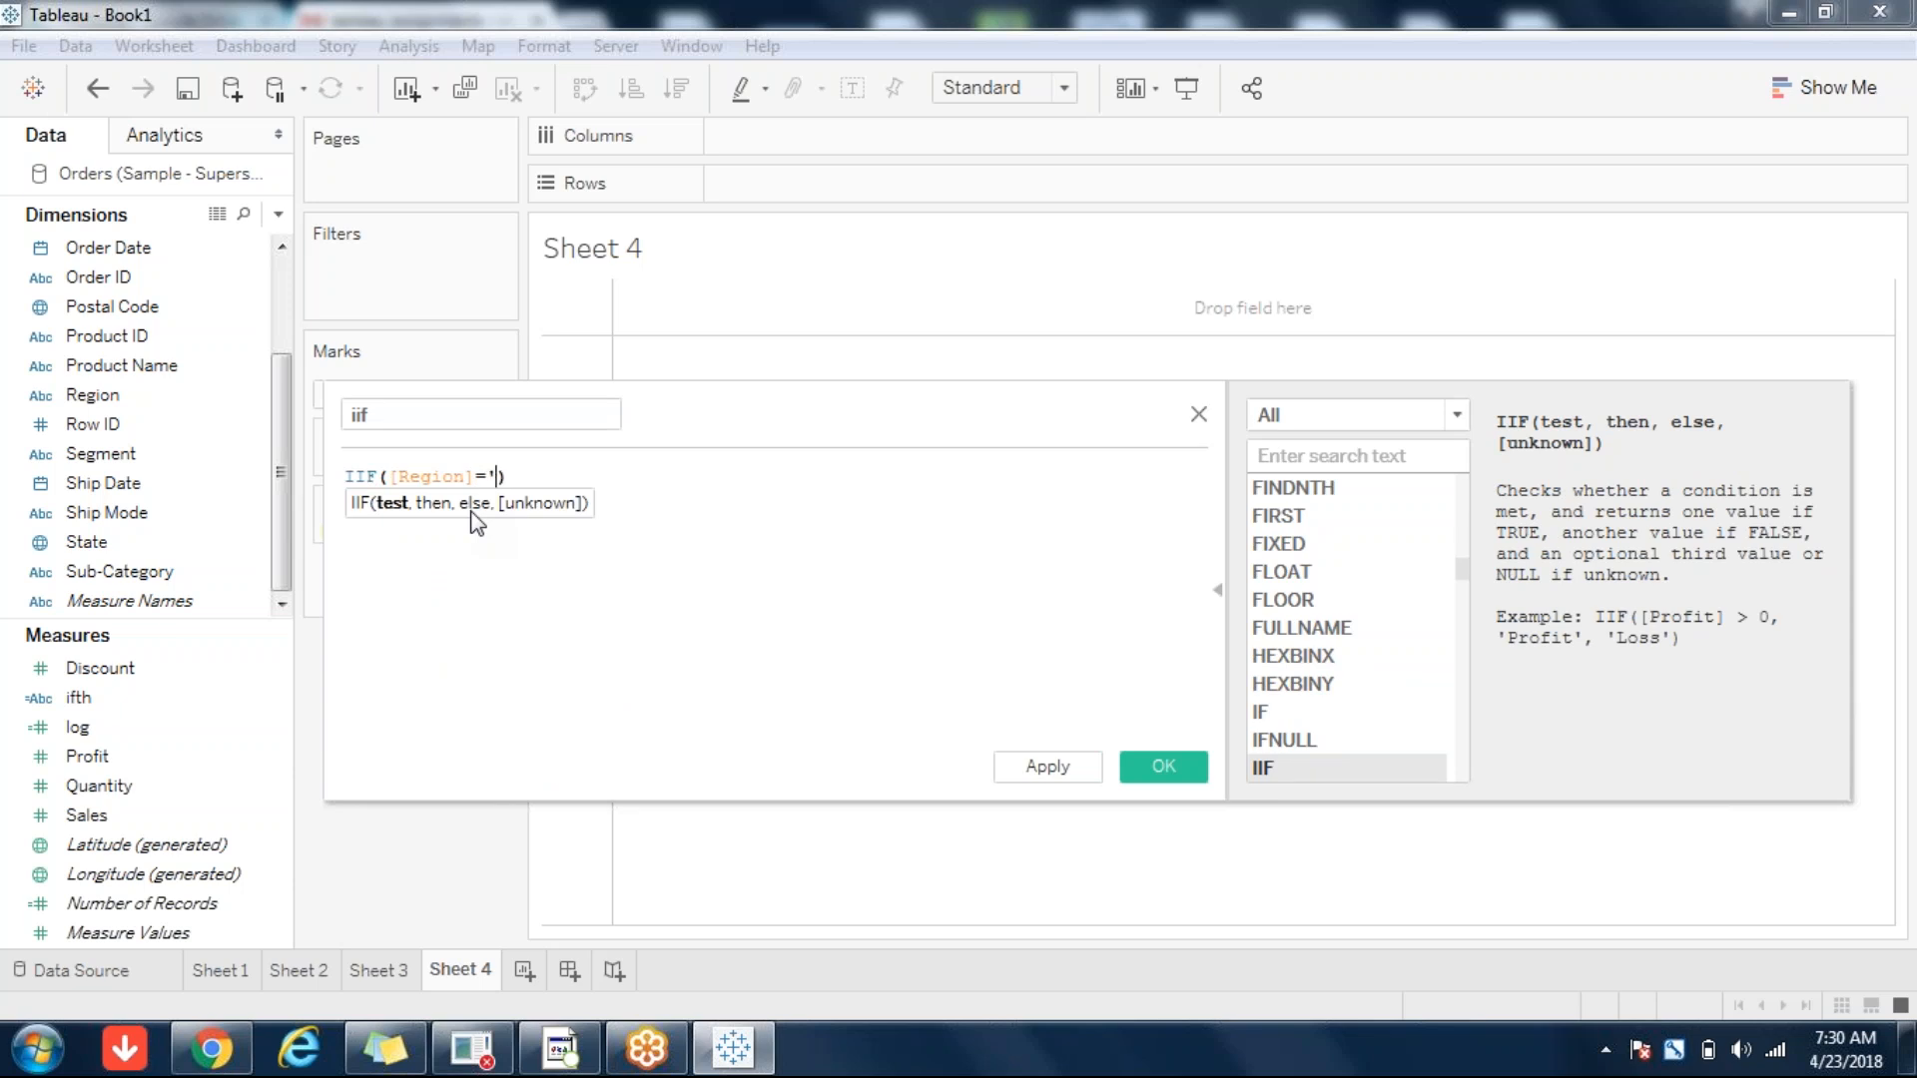
pyautogui.write("',")
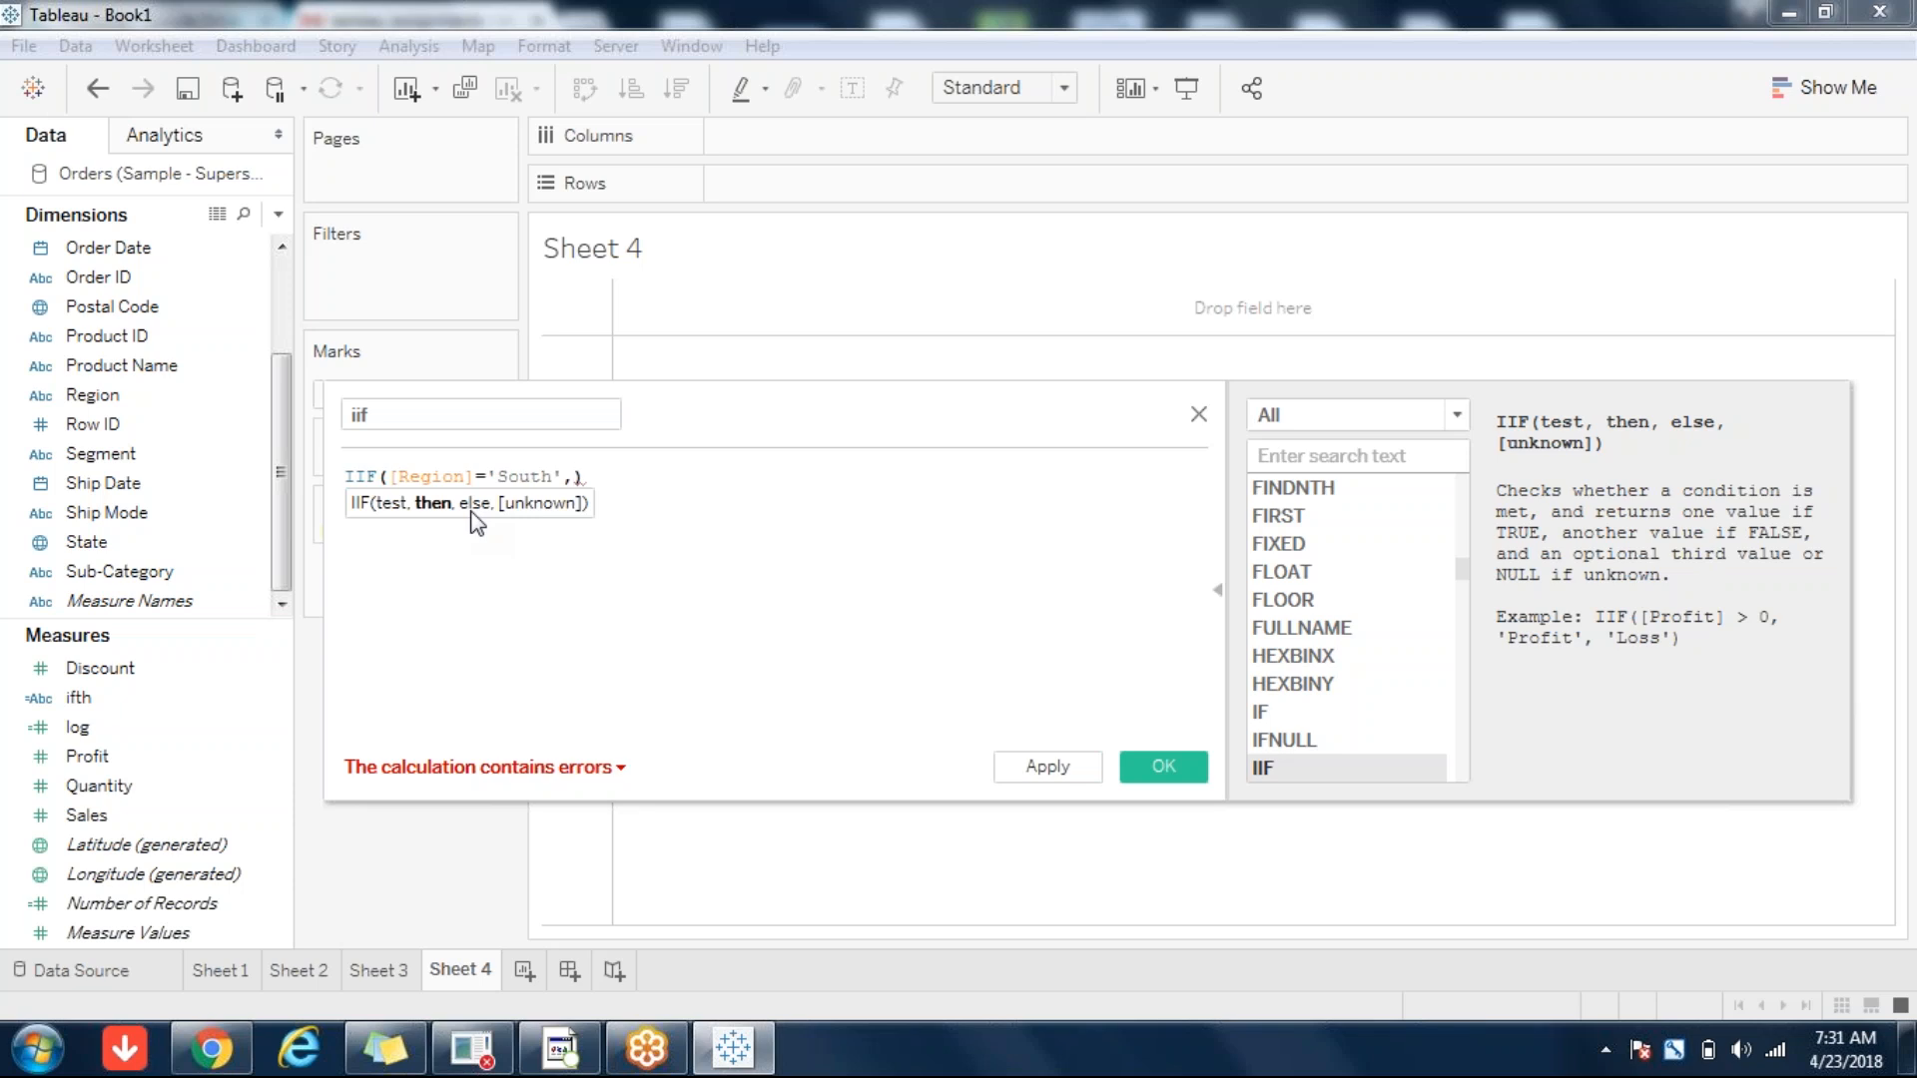
pyautogui.write('[Sa')
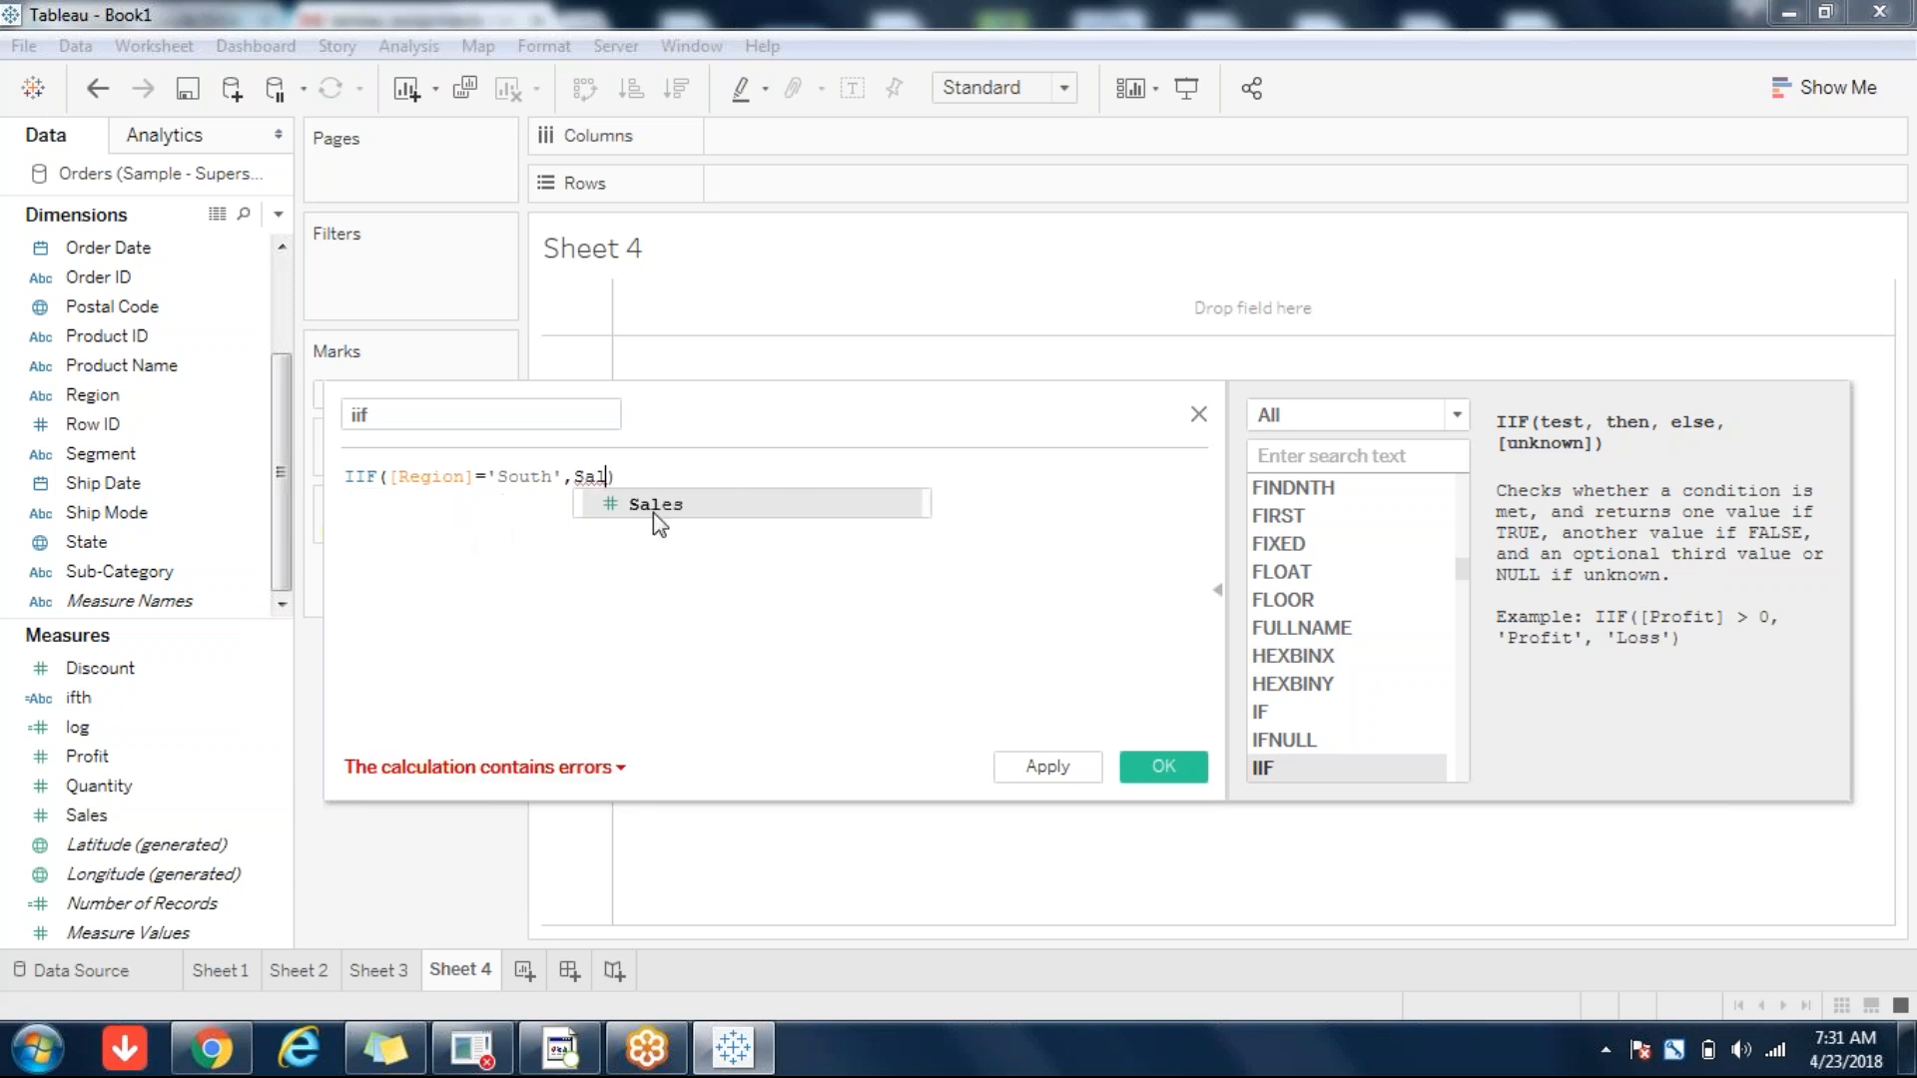
pyautogui.click(655, 522)
pyautogui.write(',')
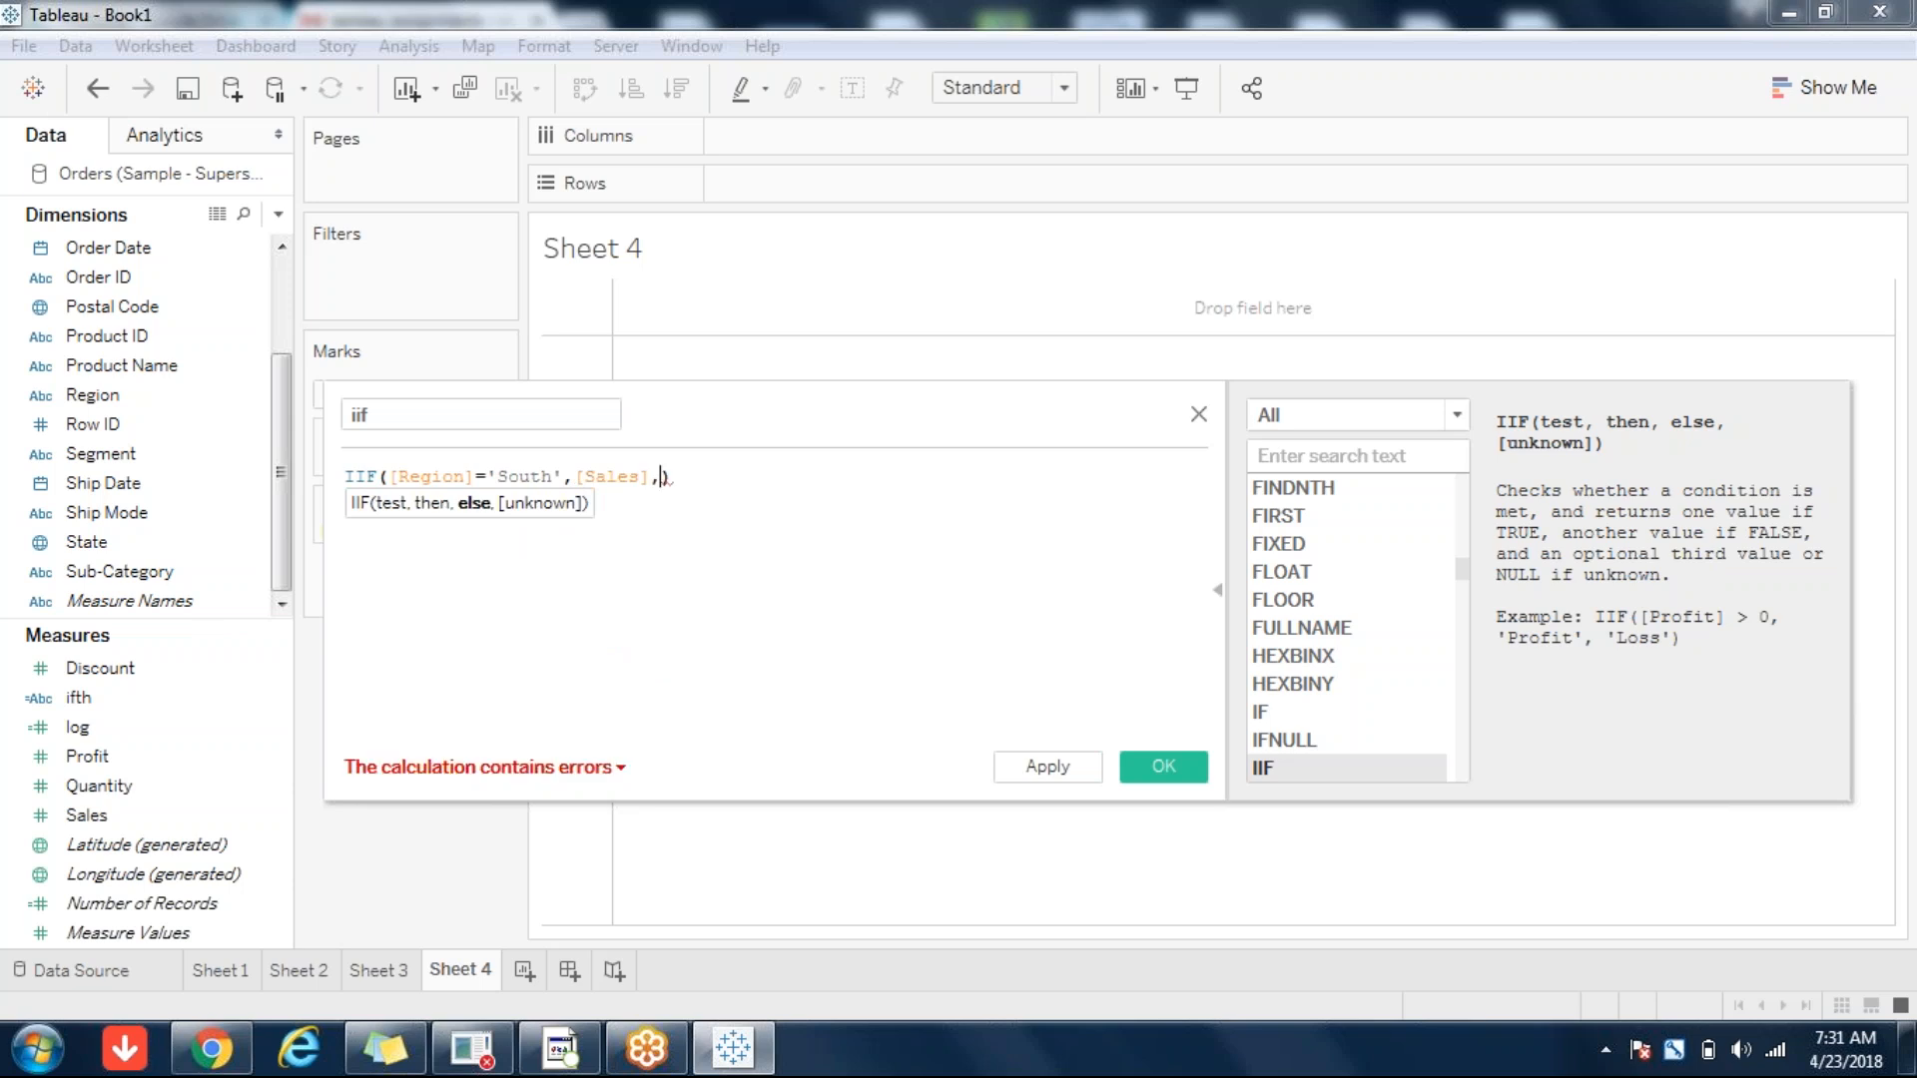
# - Nest a second IIF as the else argument, testing whether Region equals 'Central'
pyautogui.write('IIF(Re')
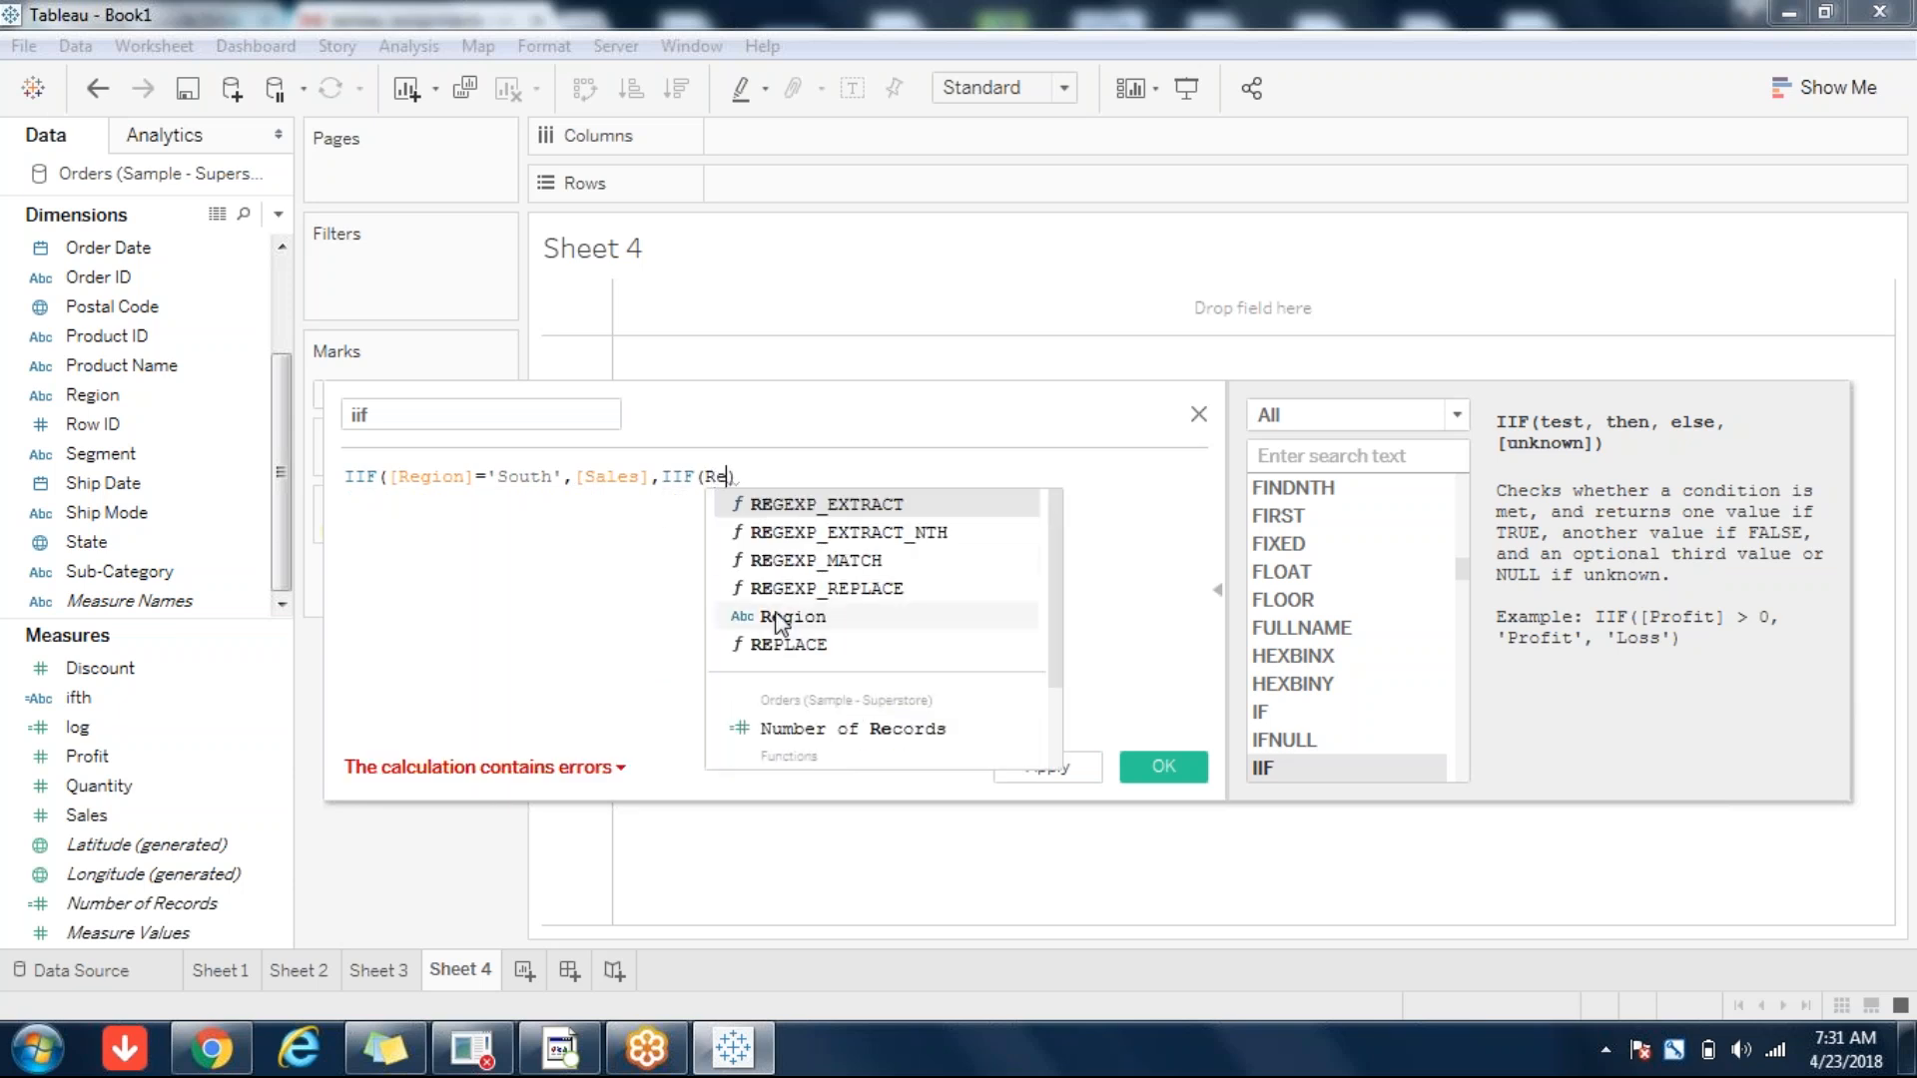
pyautogui.press('Down')
pyautogui.press('Down')
pyautogui.press('Down')
pyautogui.press('Down')
pyautogui.press('Return')
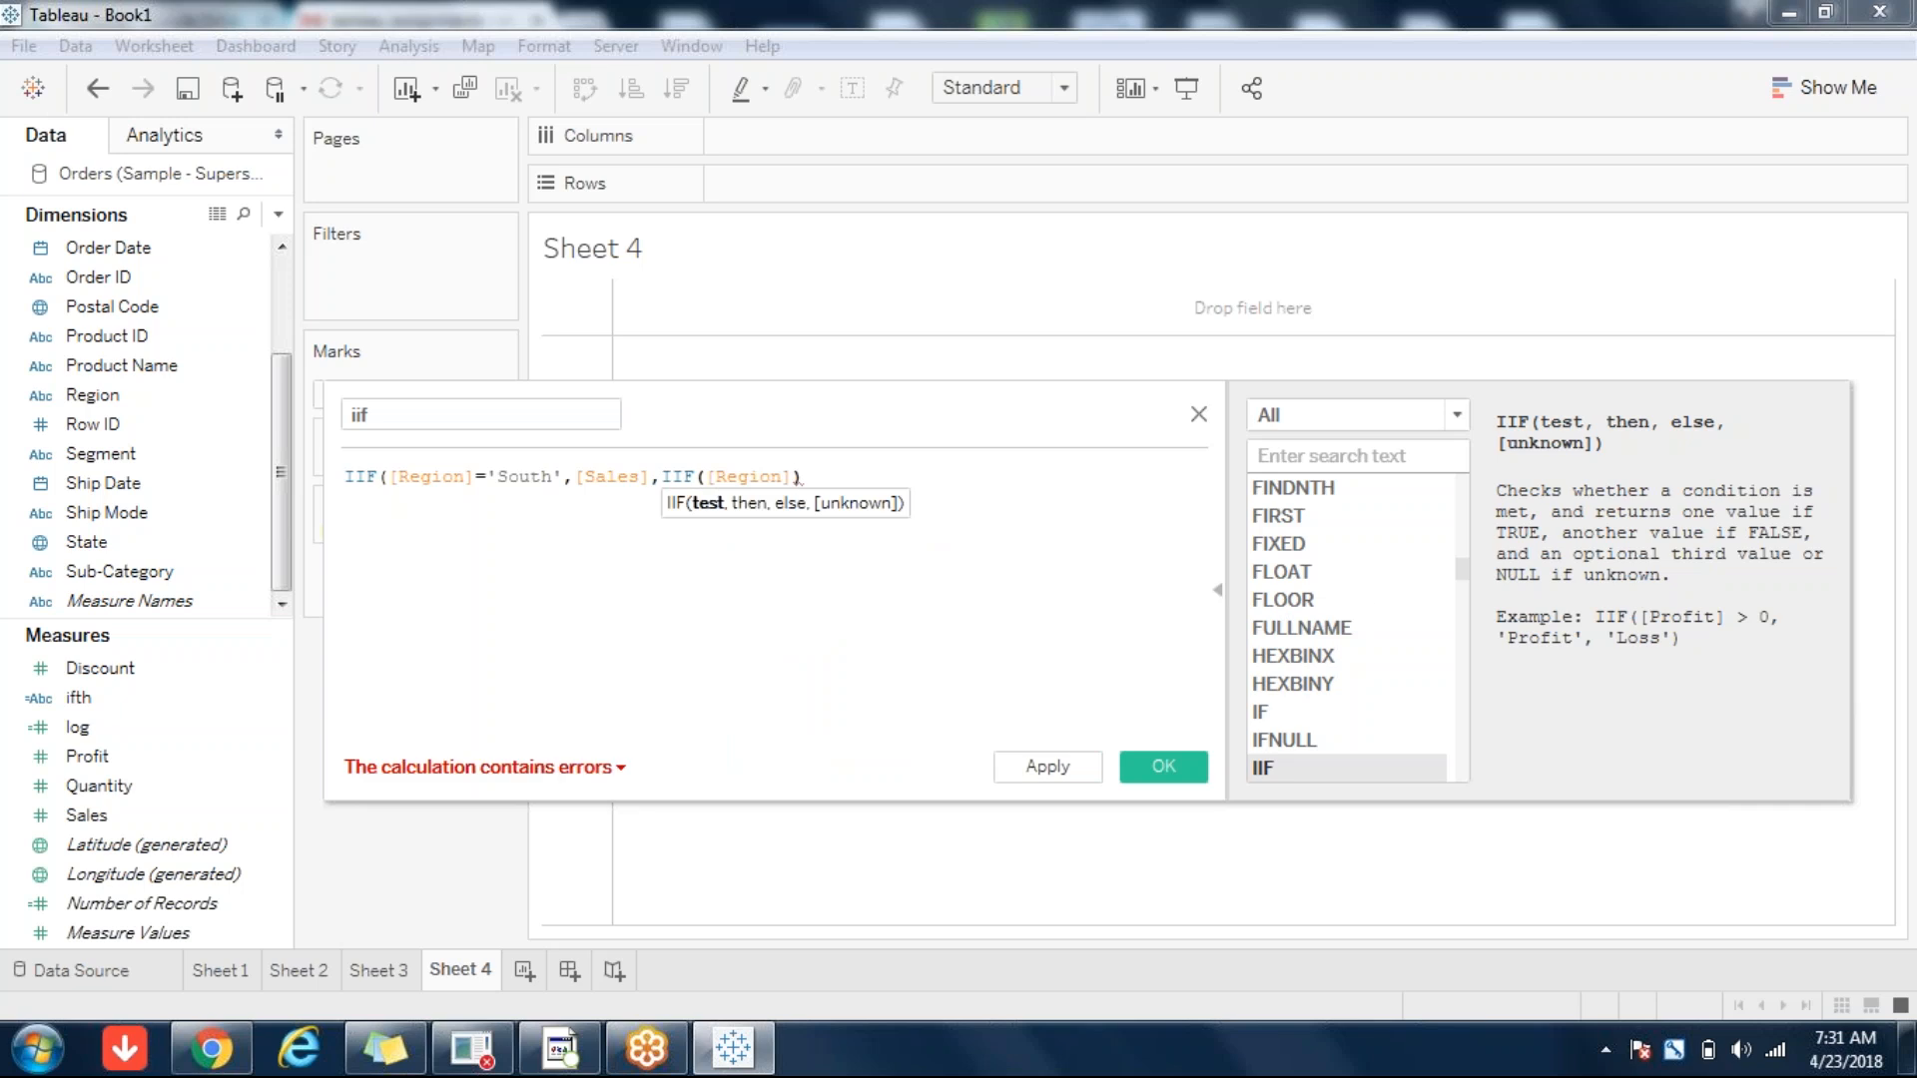
pyautogui.write("='")
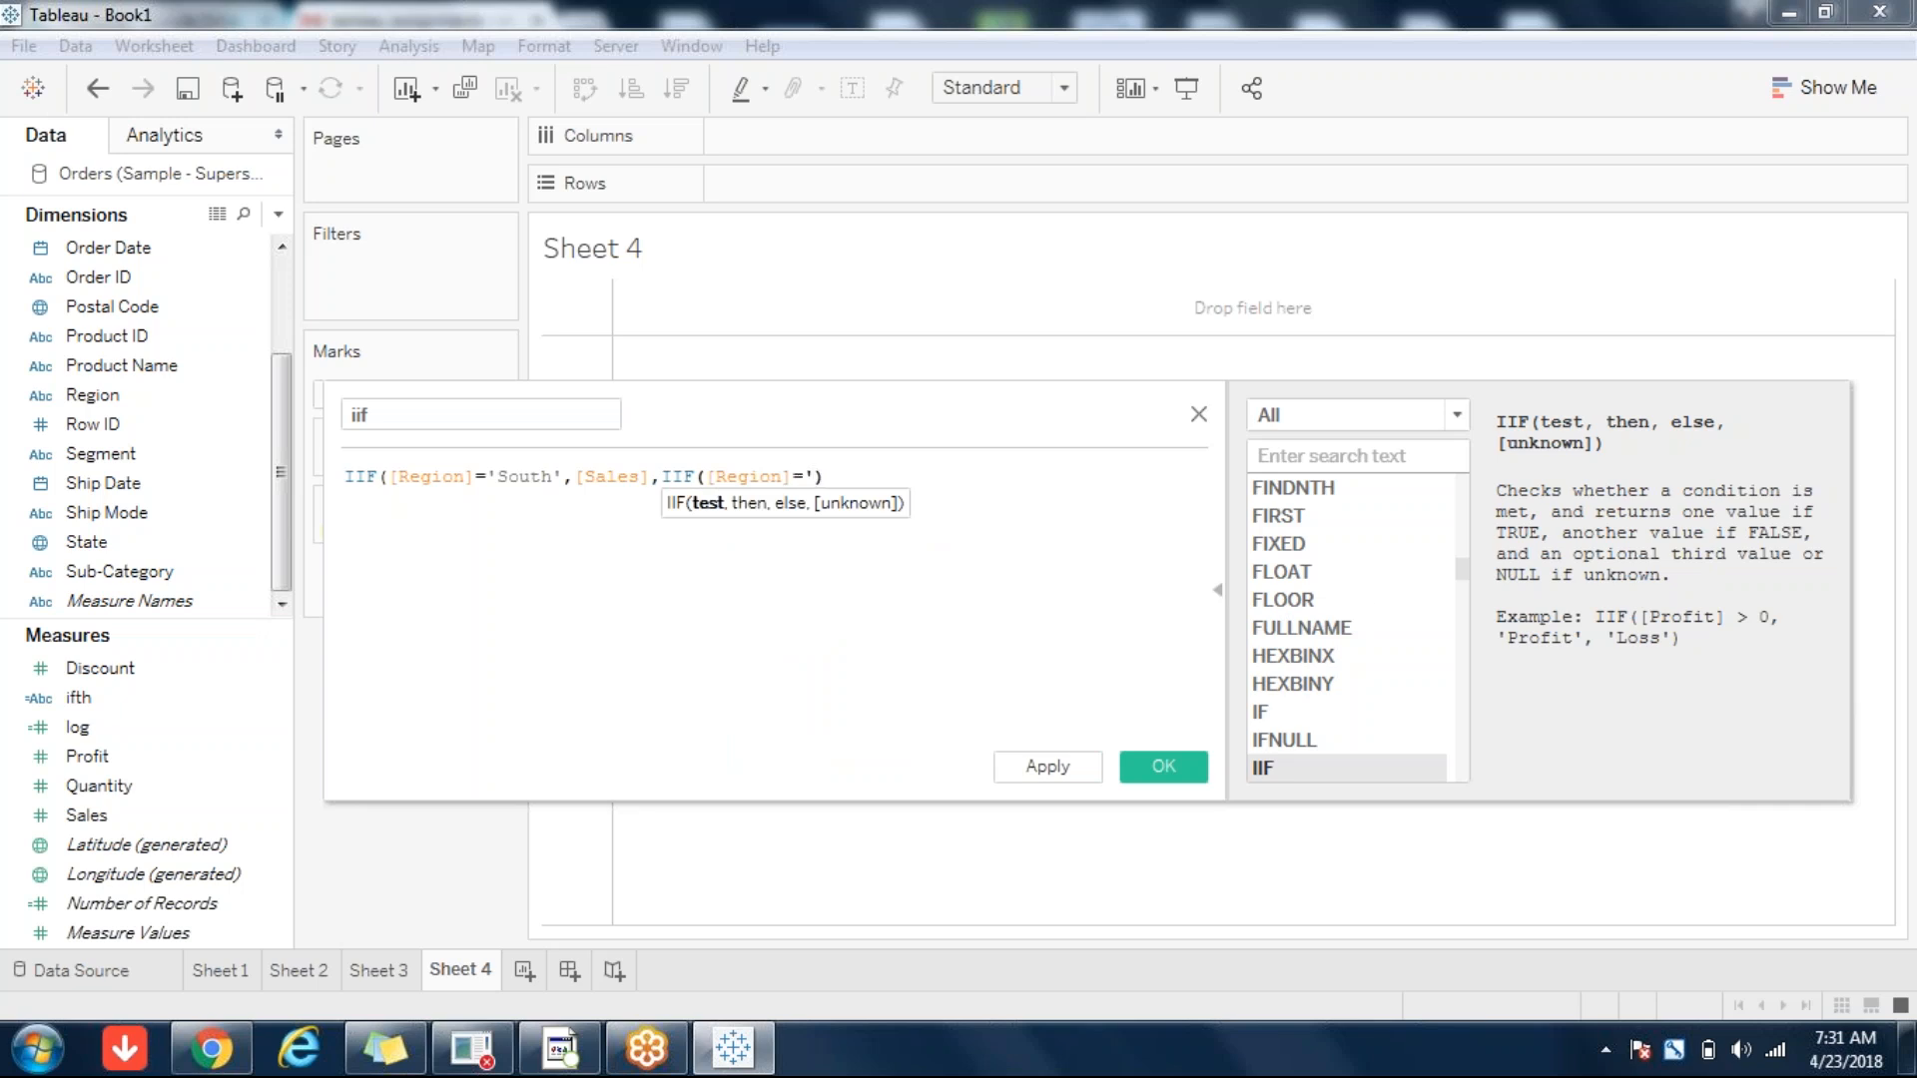
pyautogui.write('N')
pyautogui.press('BackSpace')
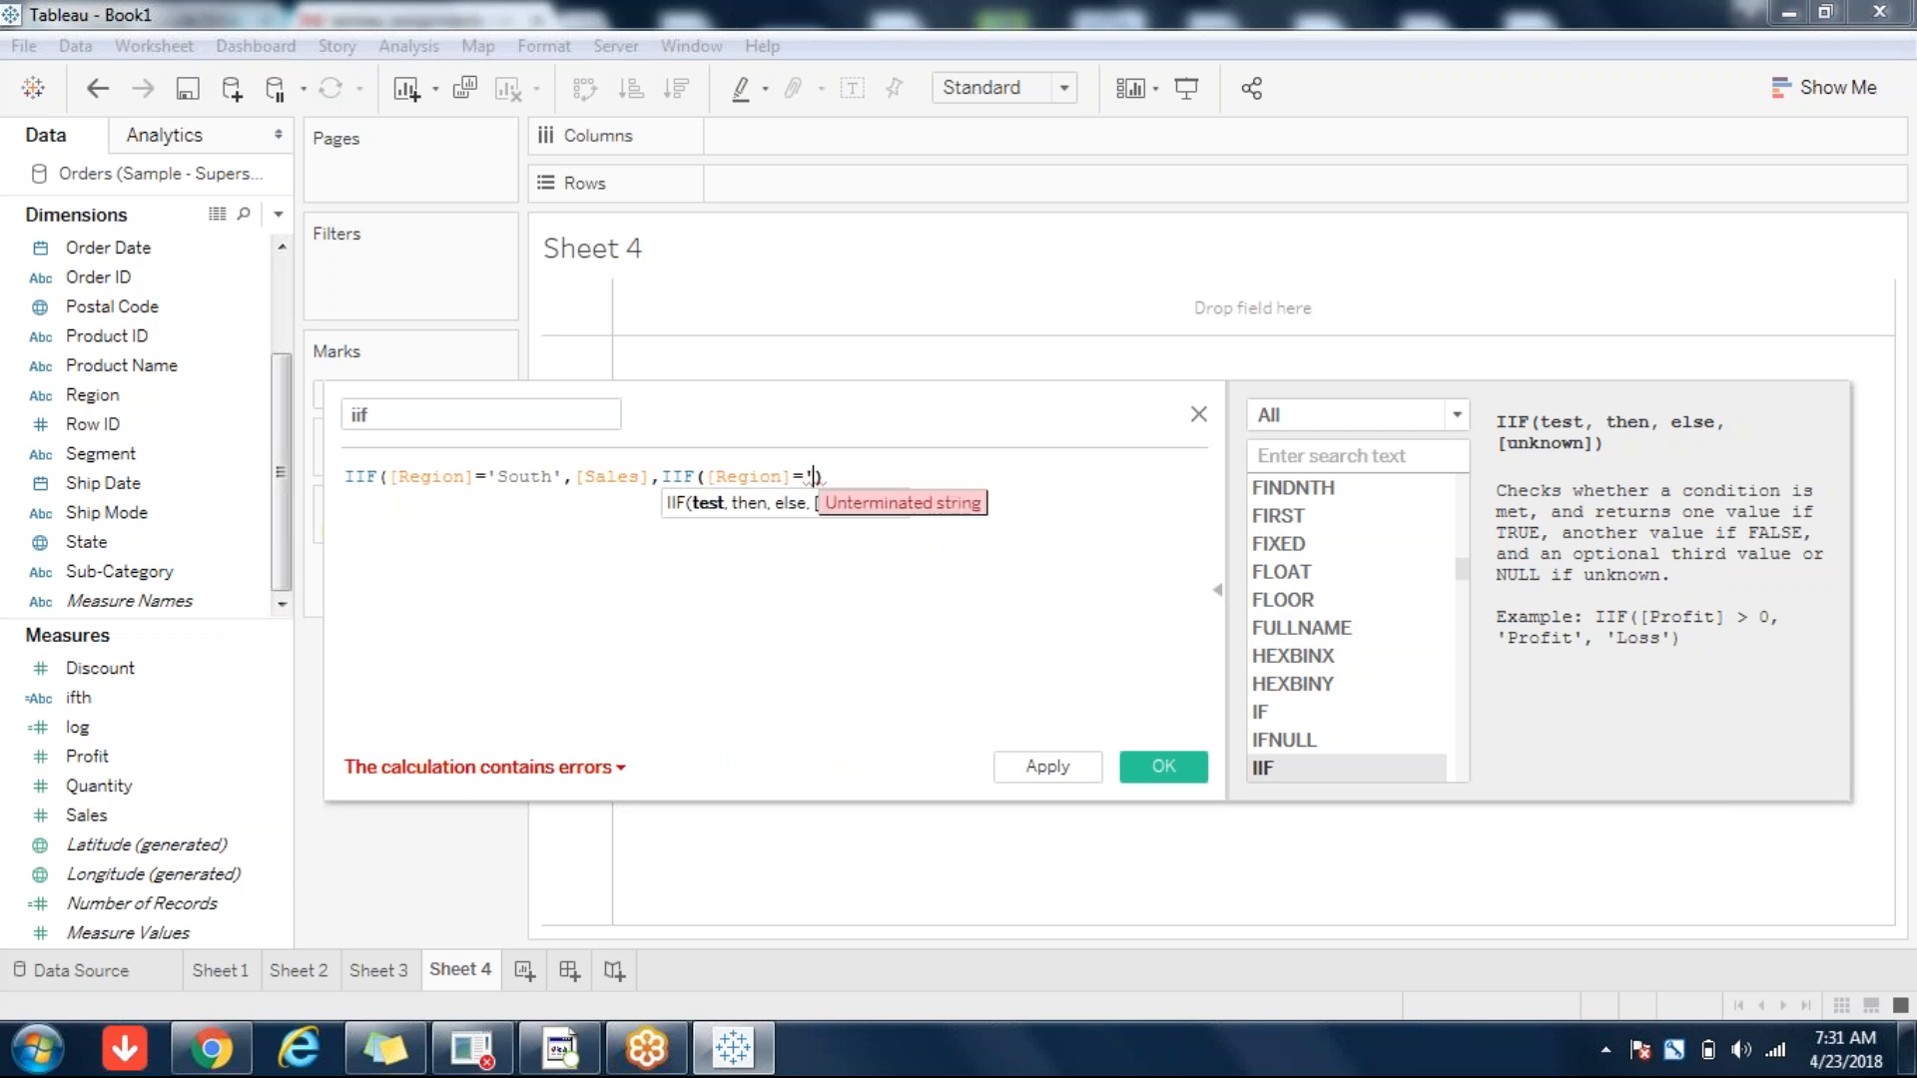
pyautogui.write('Ce')
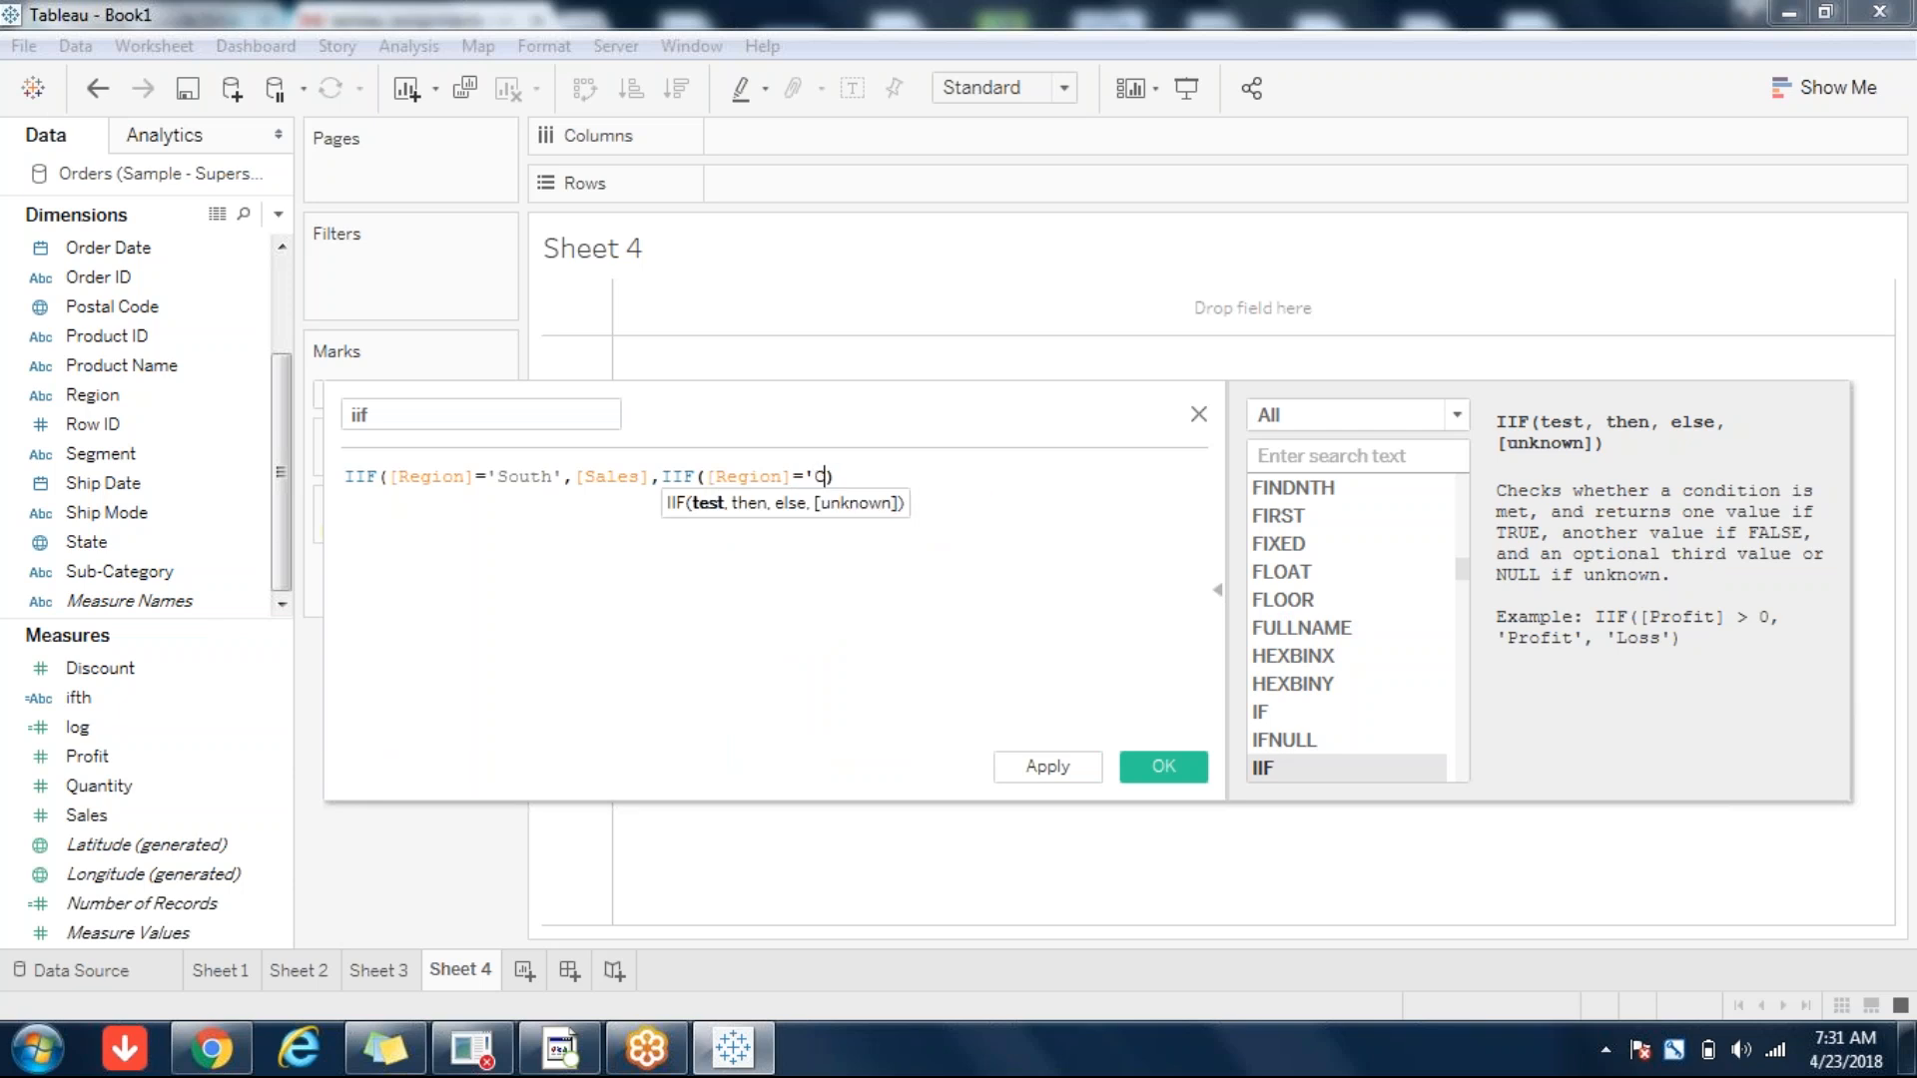
pyautogui.write("ntral',")
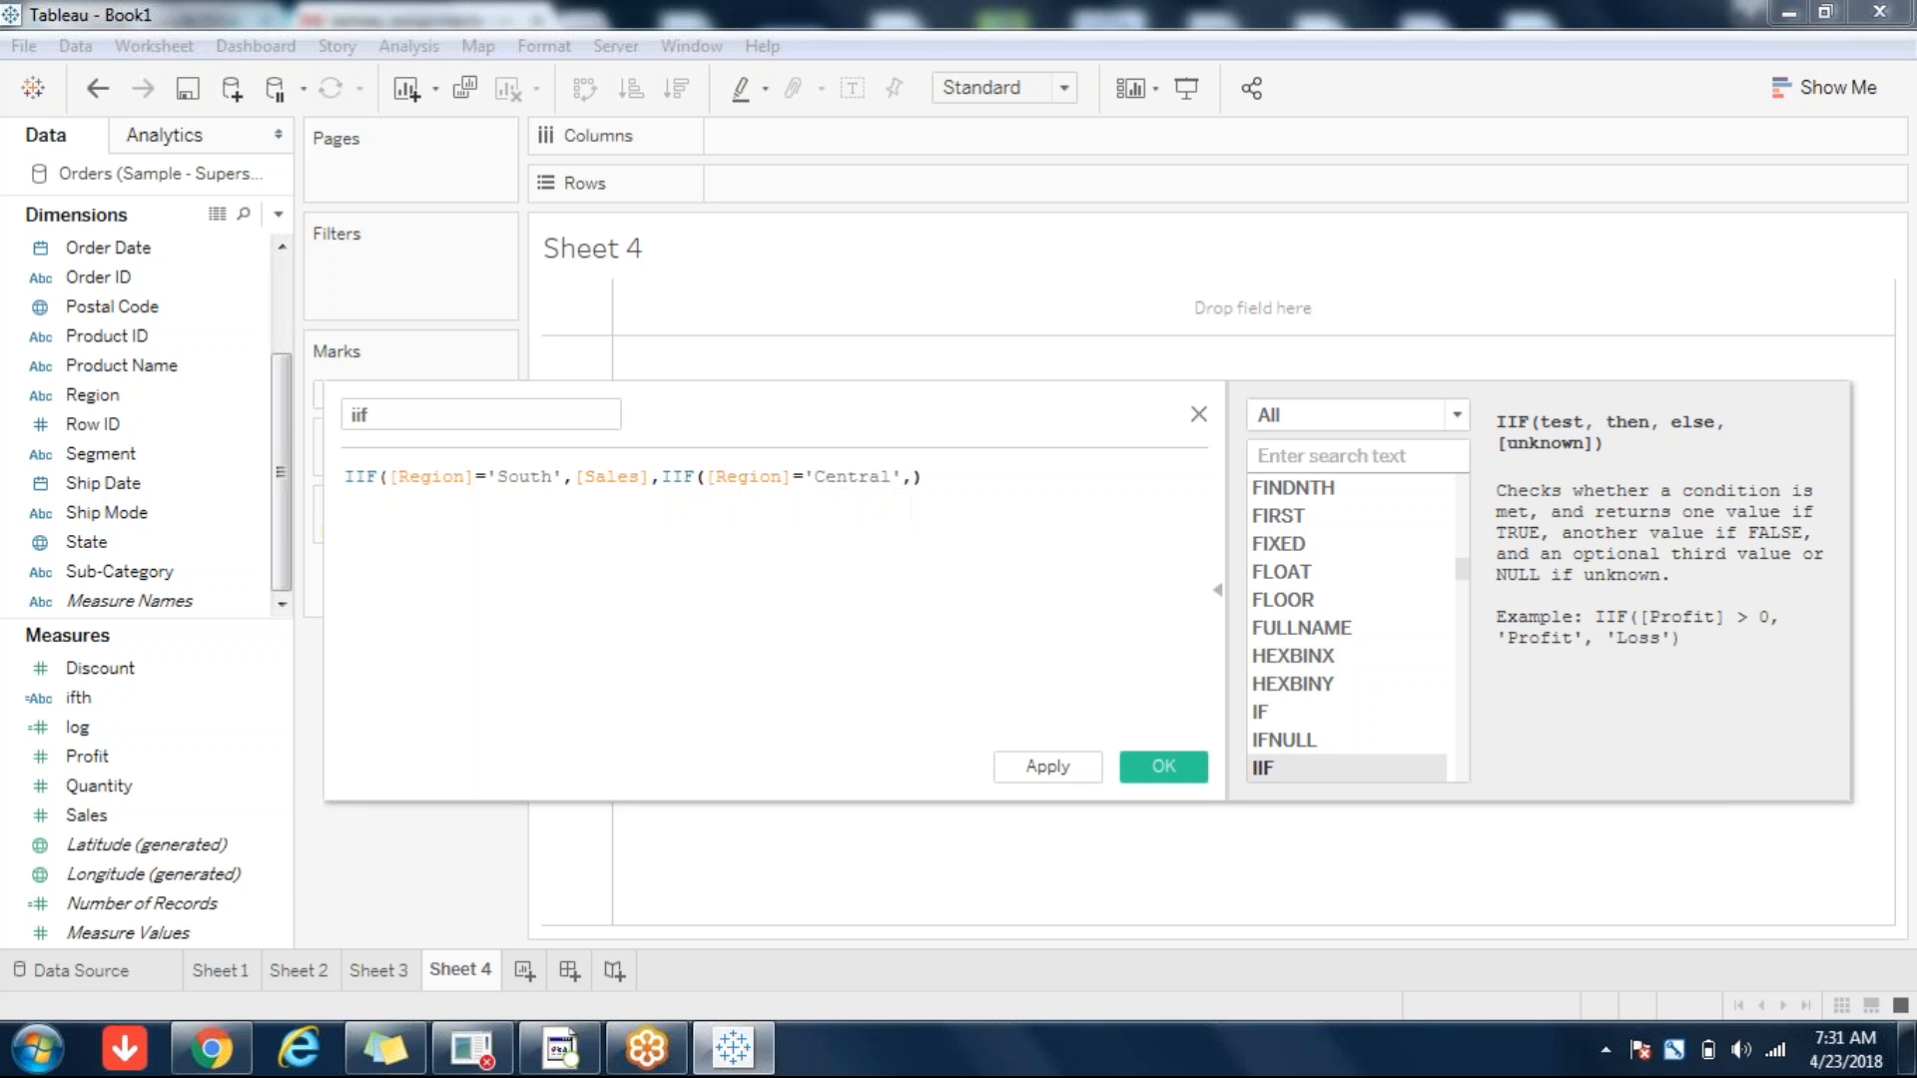
# - Complete the nested IIF with [Profit] as the then value and [Quantity] as the else value, closing both functions
pyautogui.write('Pro')
pyautogui.press('Down')
pyautogui.press('Down')
pyautogui.press('Return')
pyautogui.write(',Quan')
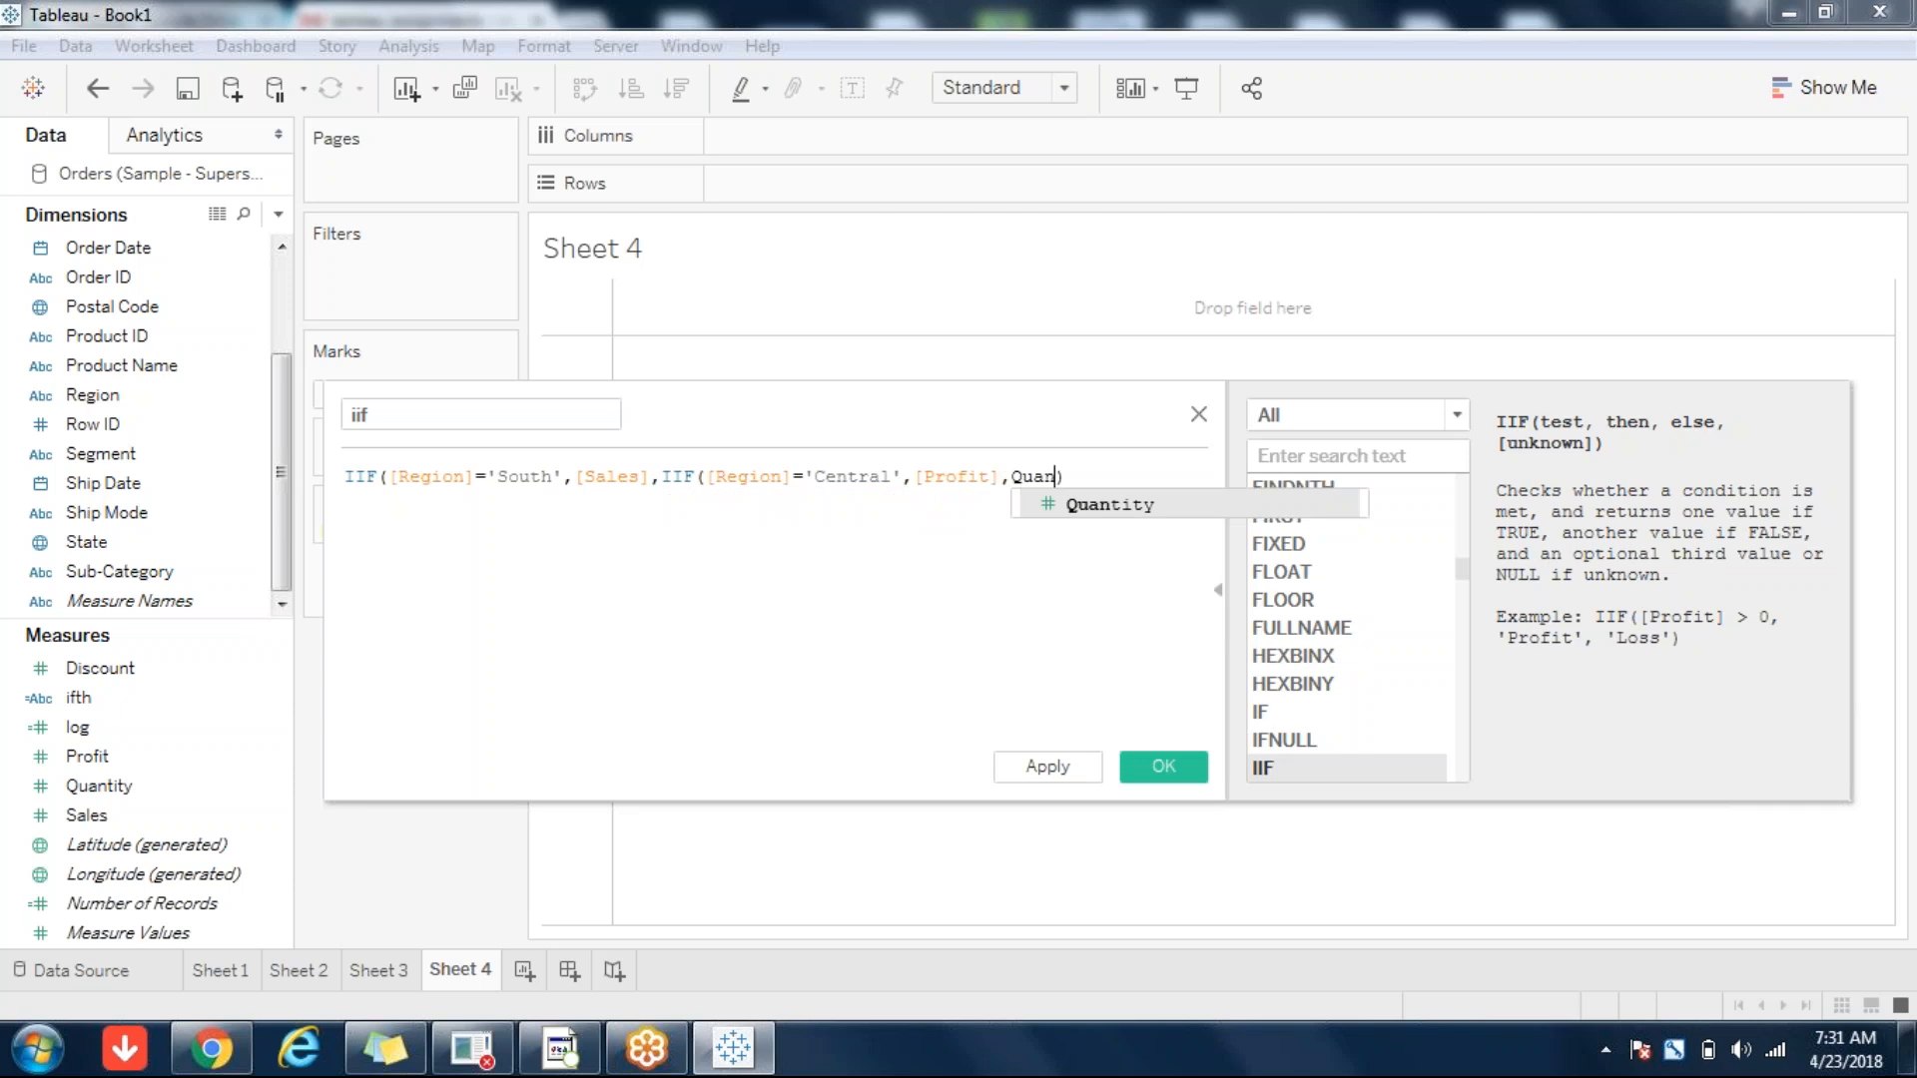
pyautogui.click(1144, 501)
pyautogui.write(')')
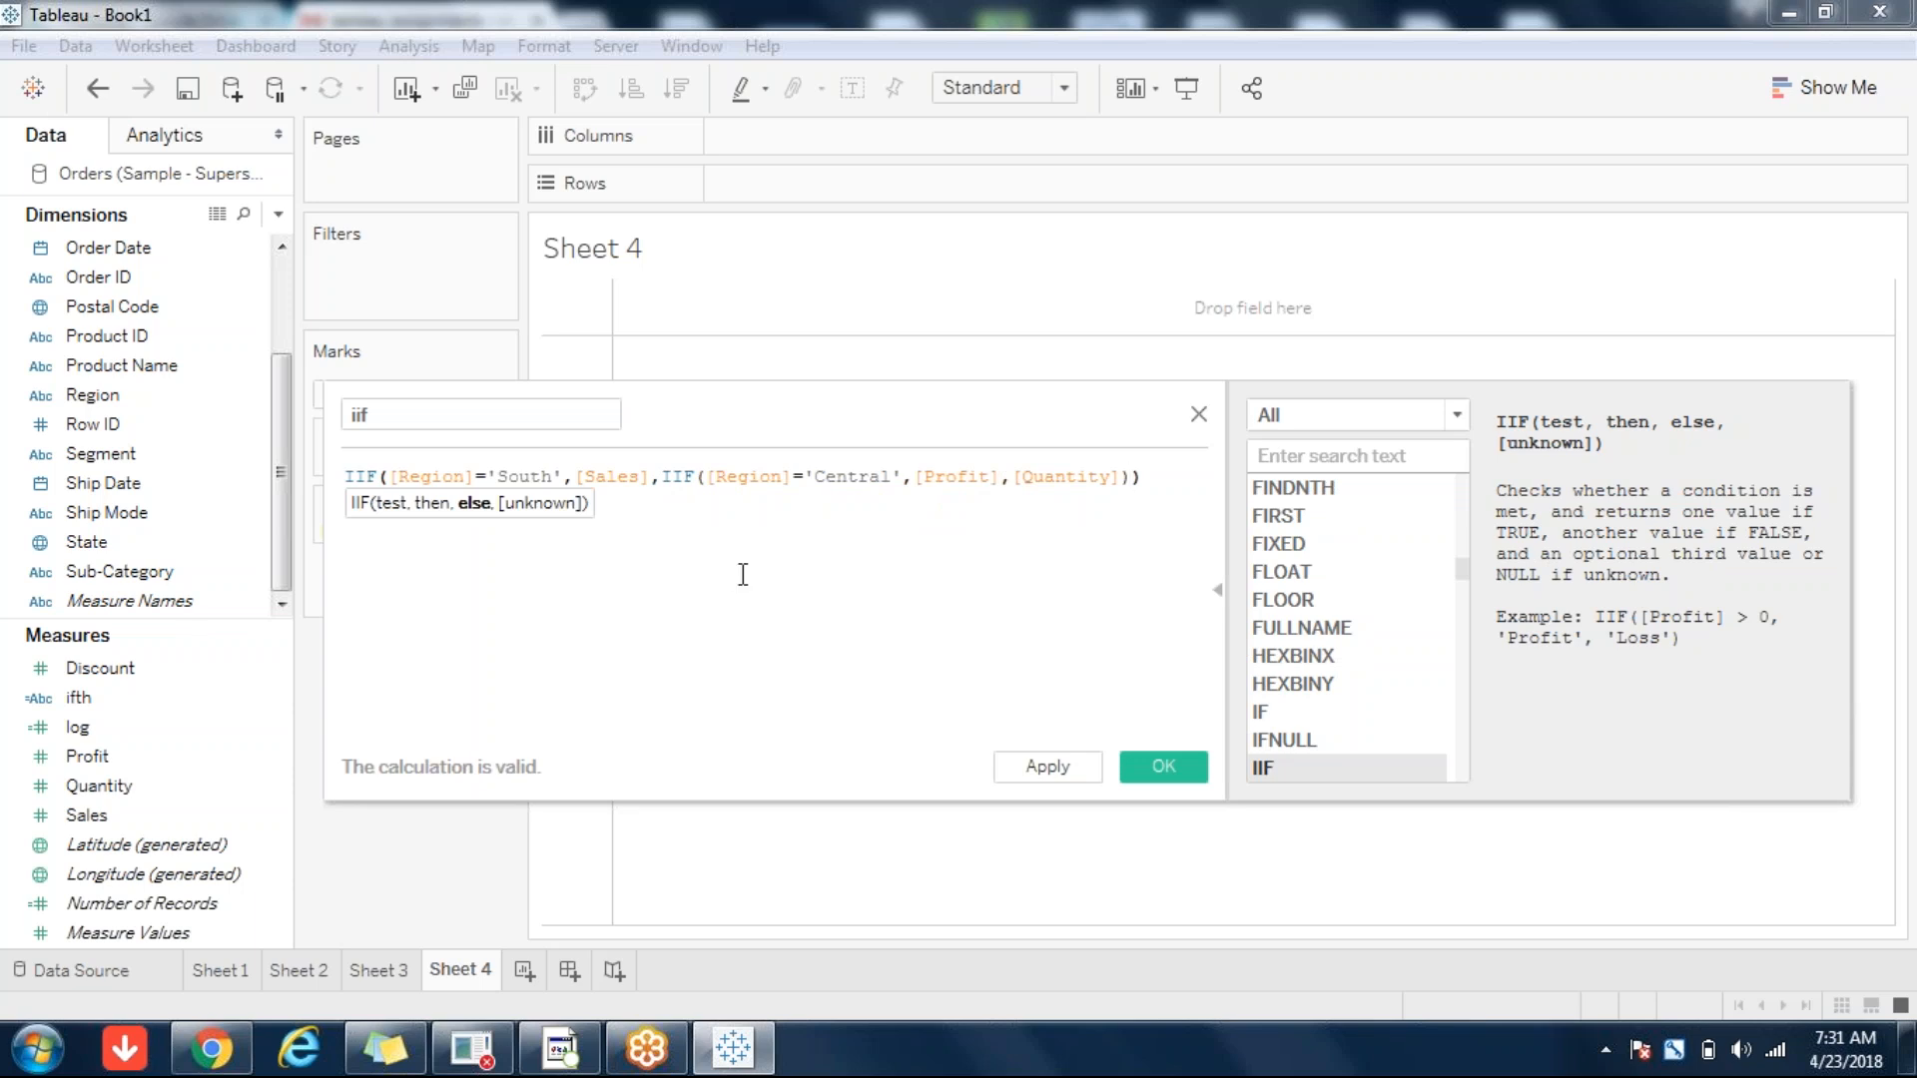
# - Check the then and else arguments of both IIF functions and save the iif calculated field
pyautogui.click(603, 490)
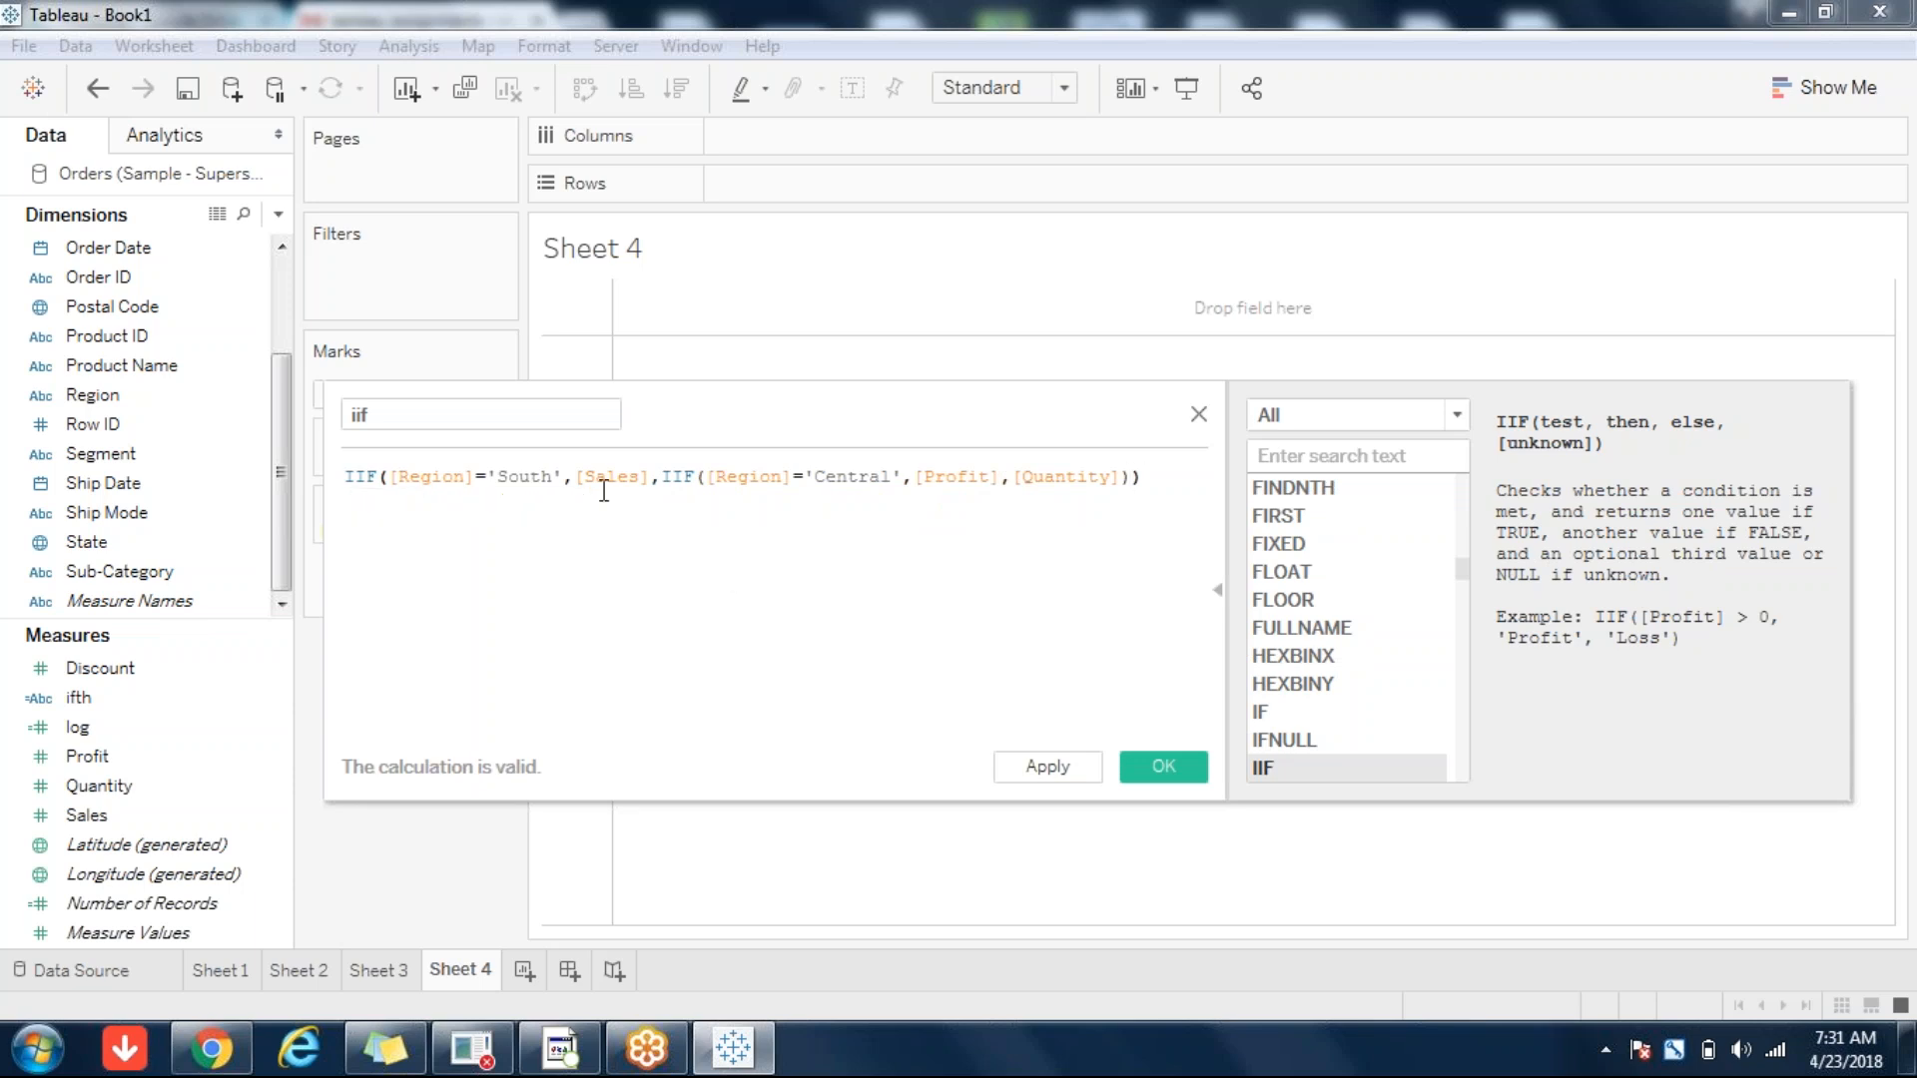
pyautogui.click(578, 483)
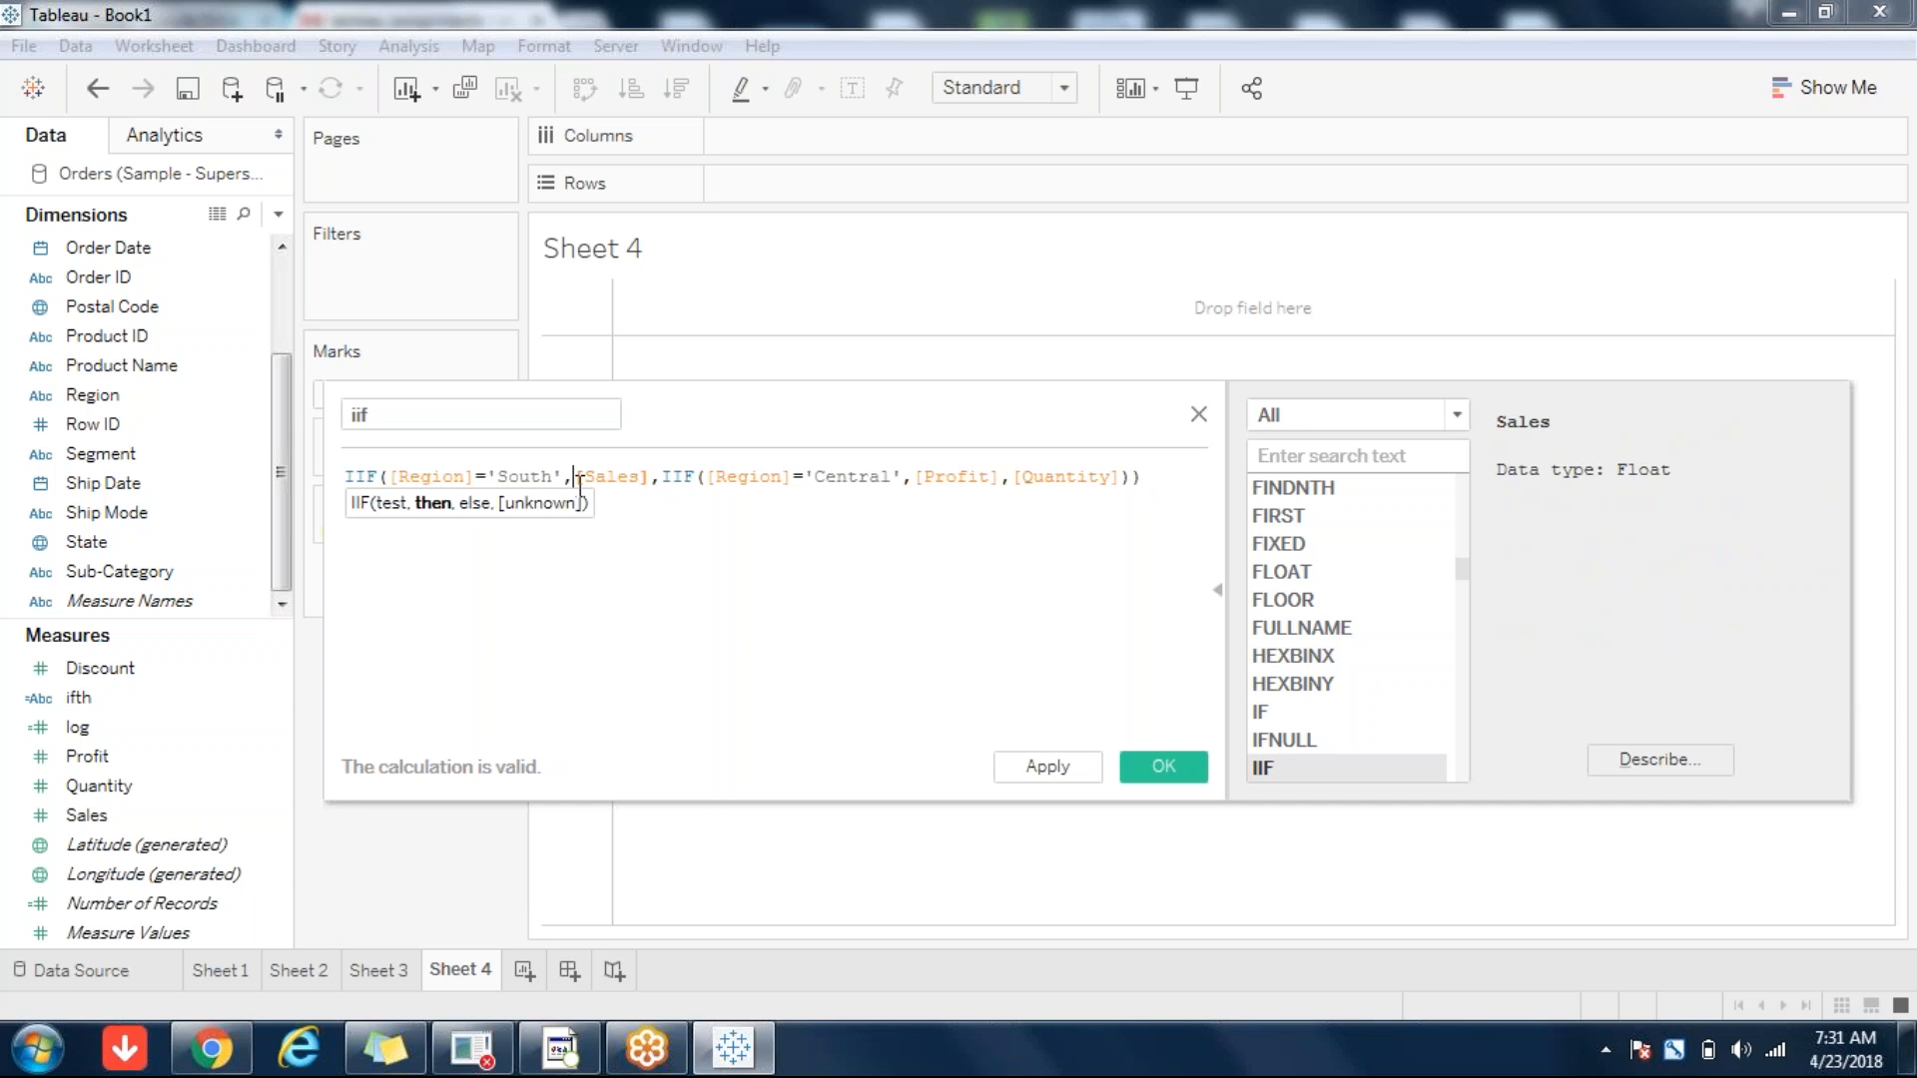
pyautogui.click(671, 476)
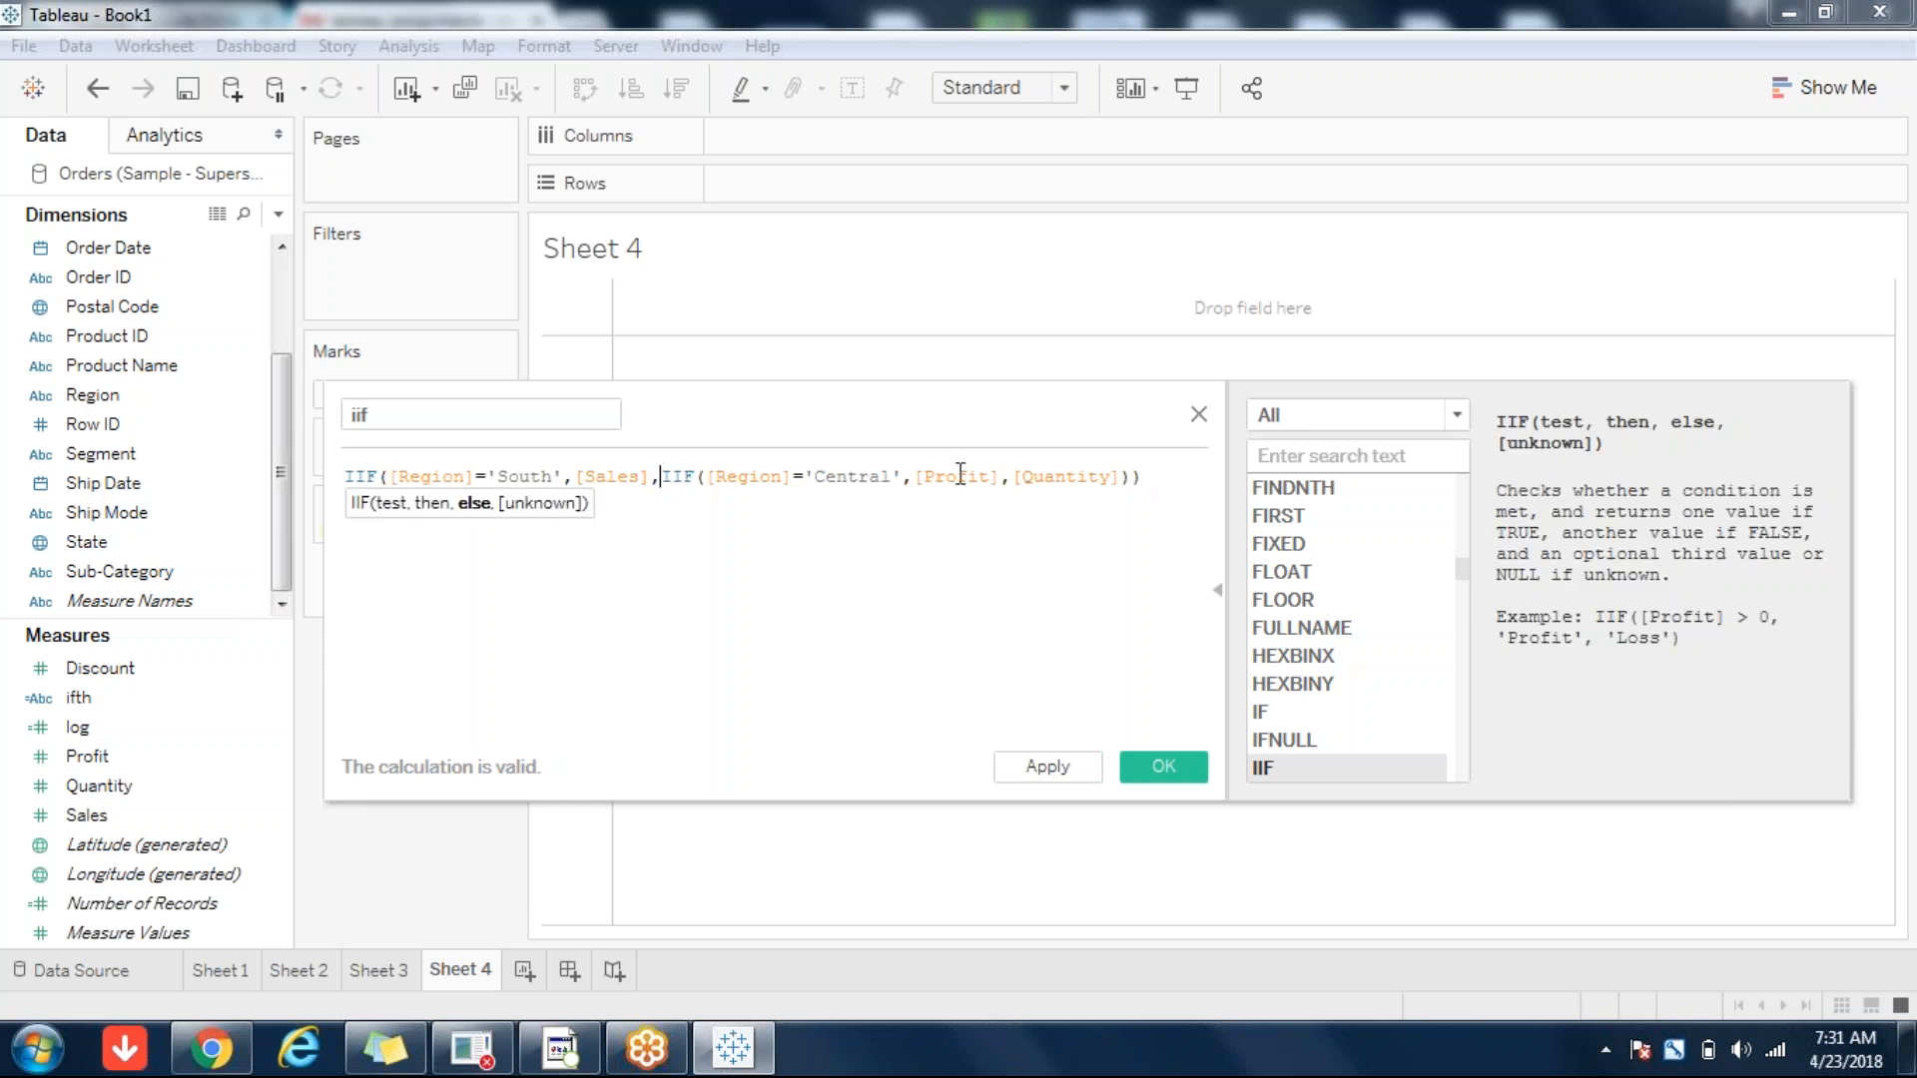
pyautogui.click(916, 480)
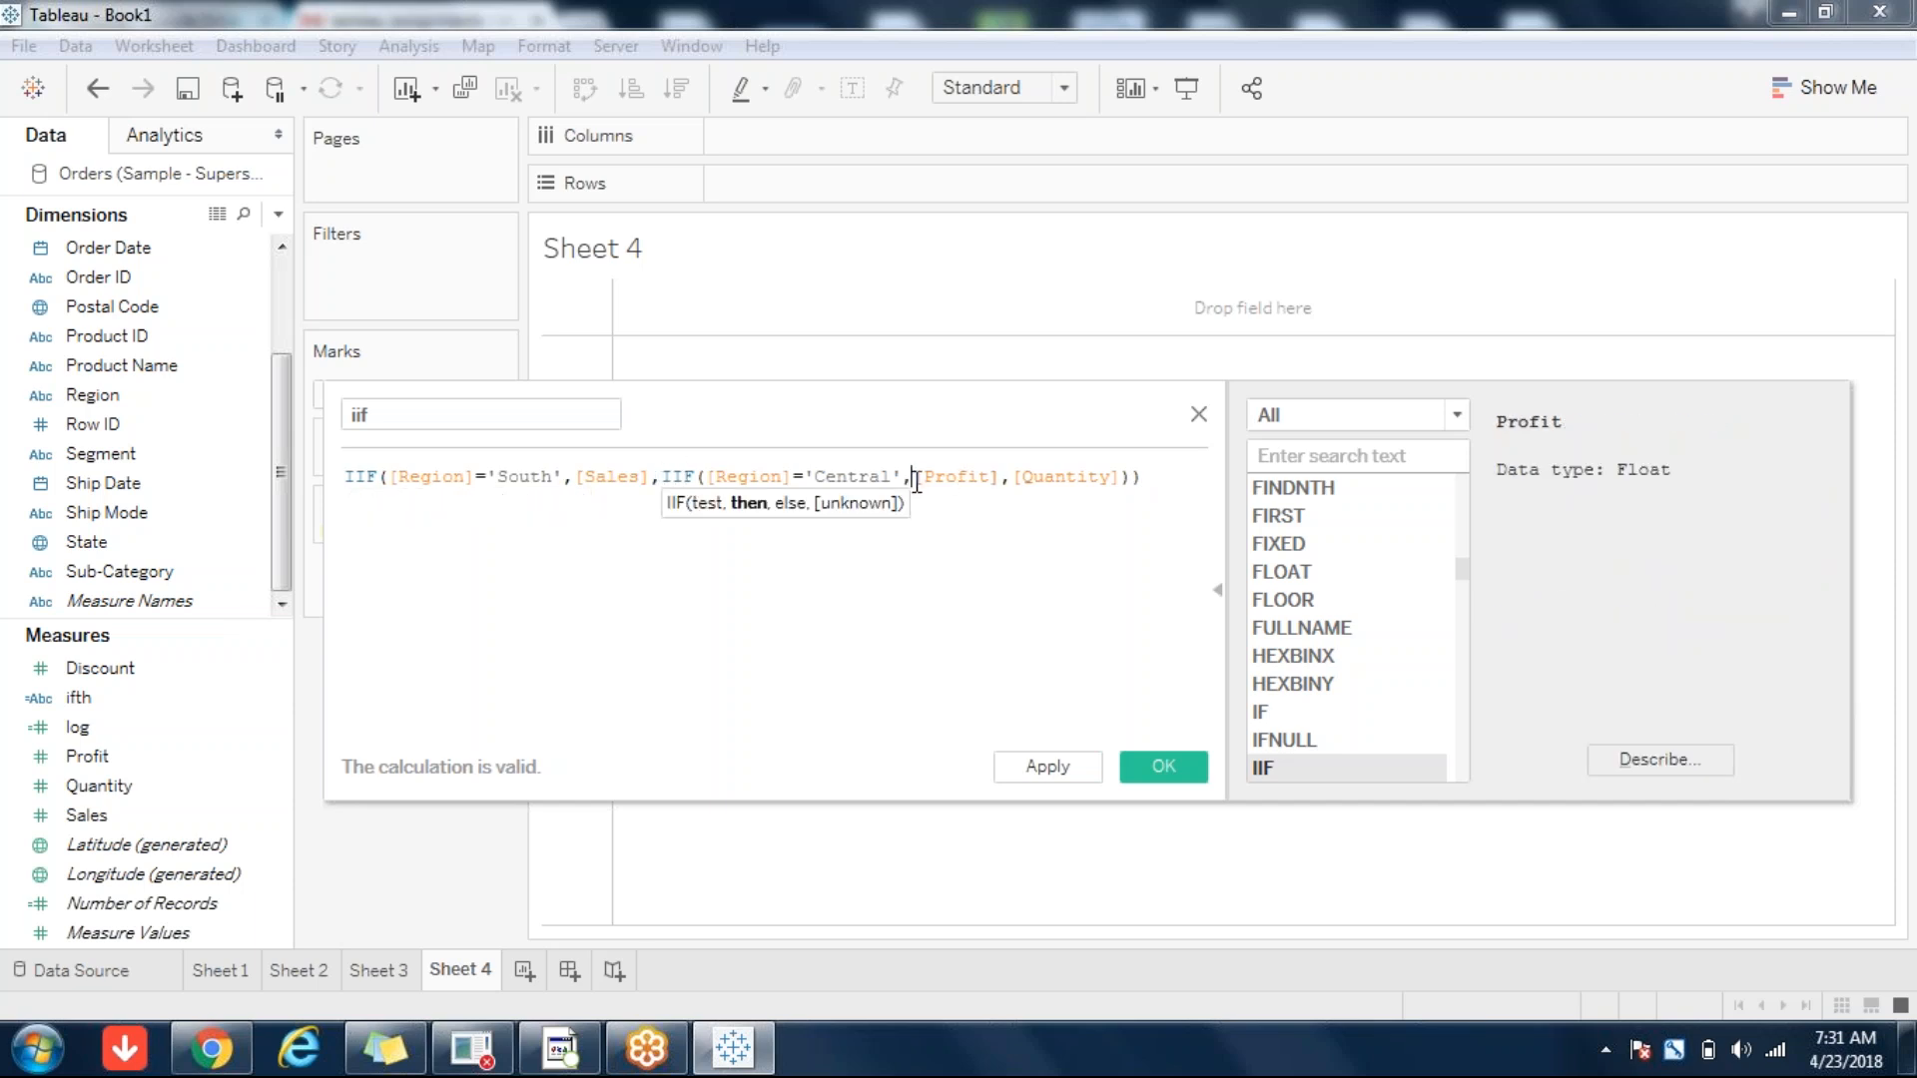
pyautogui.click(1012, 476)
pyautogui.click(899, 616)
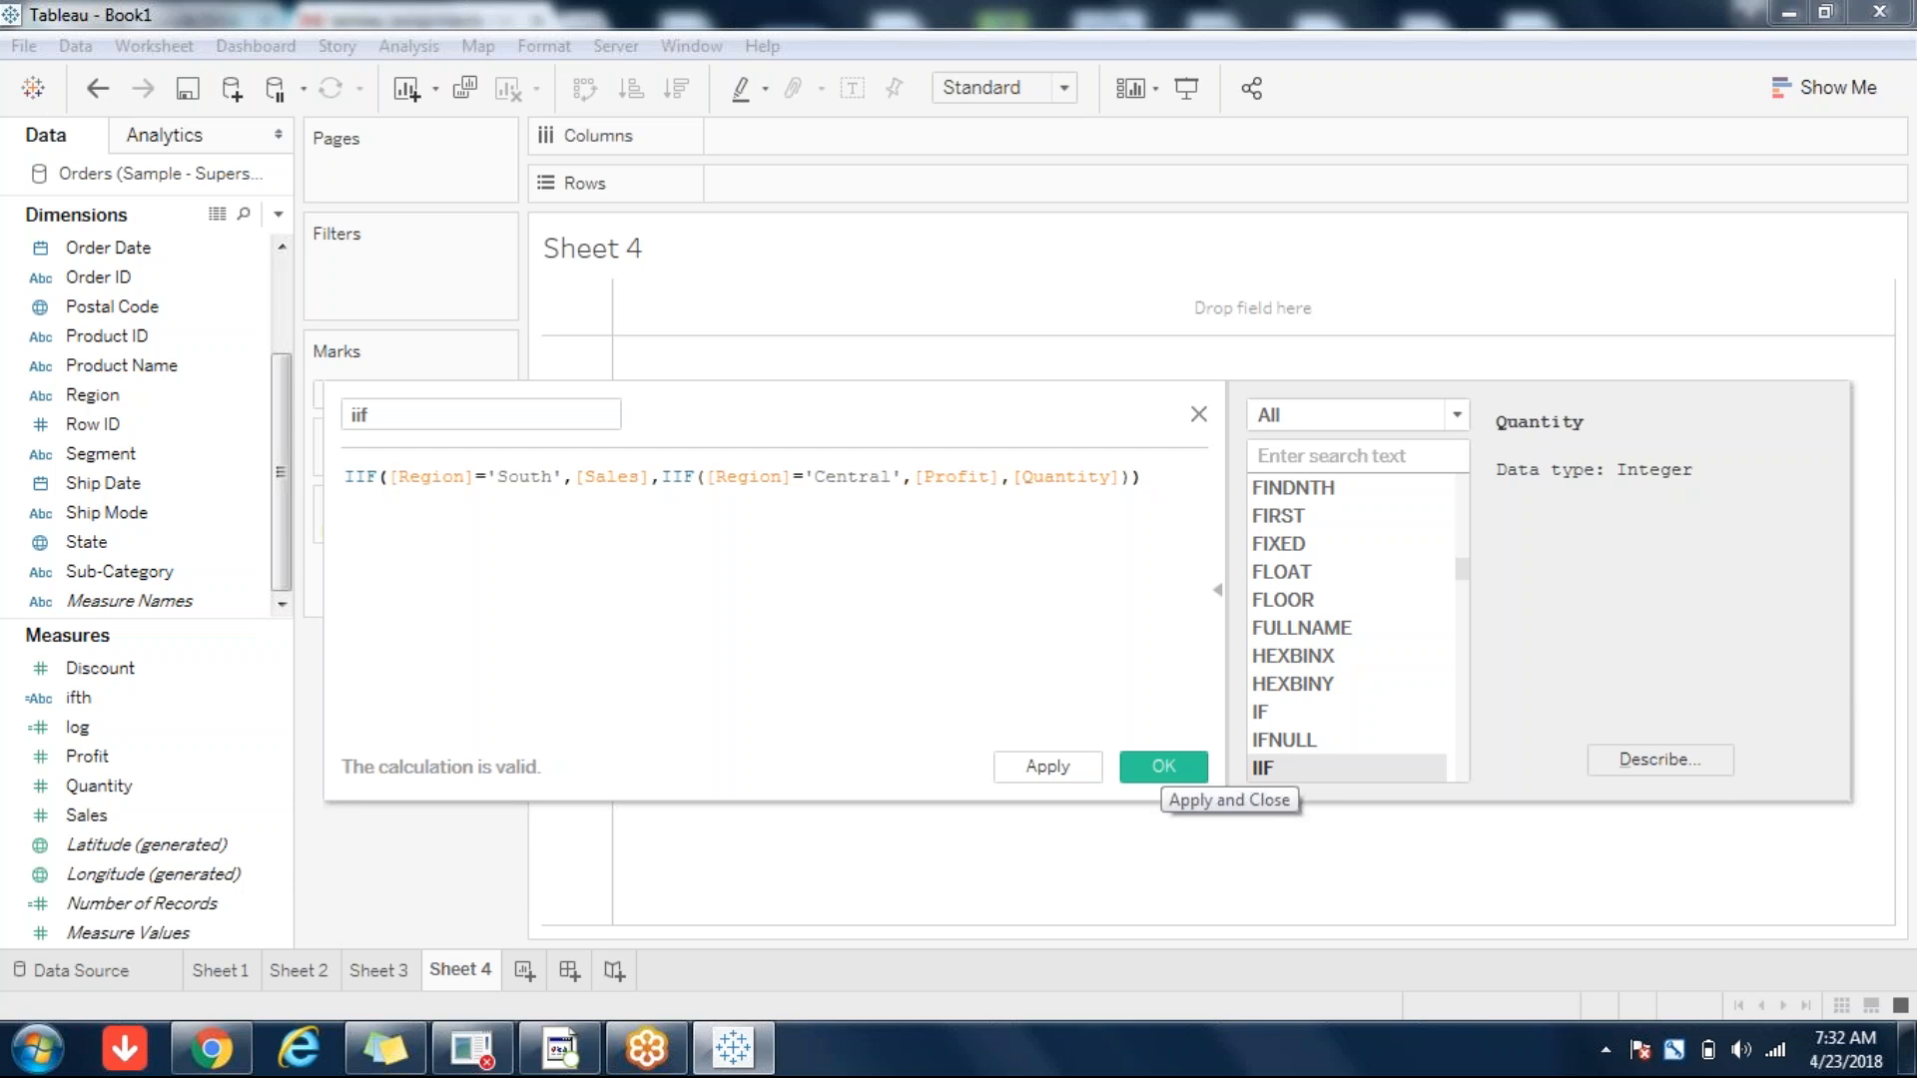
pyautogui.click(1163, 765)
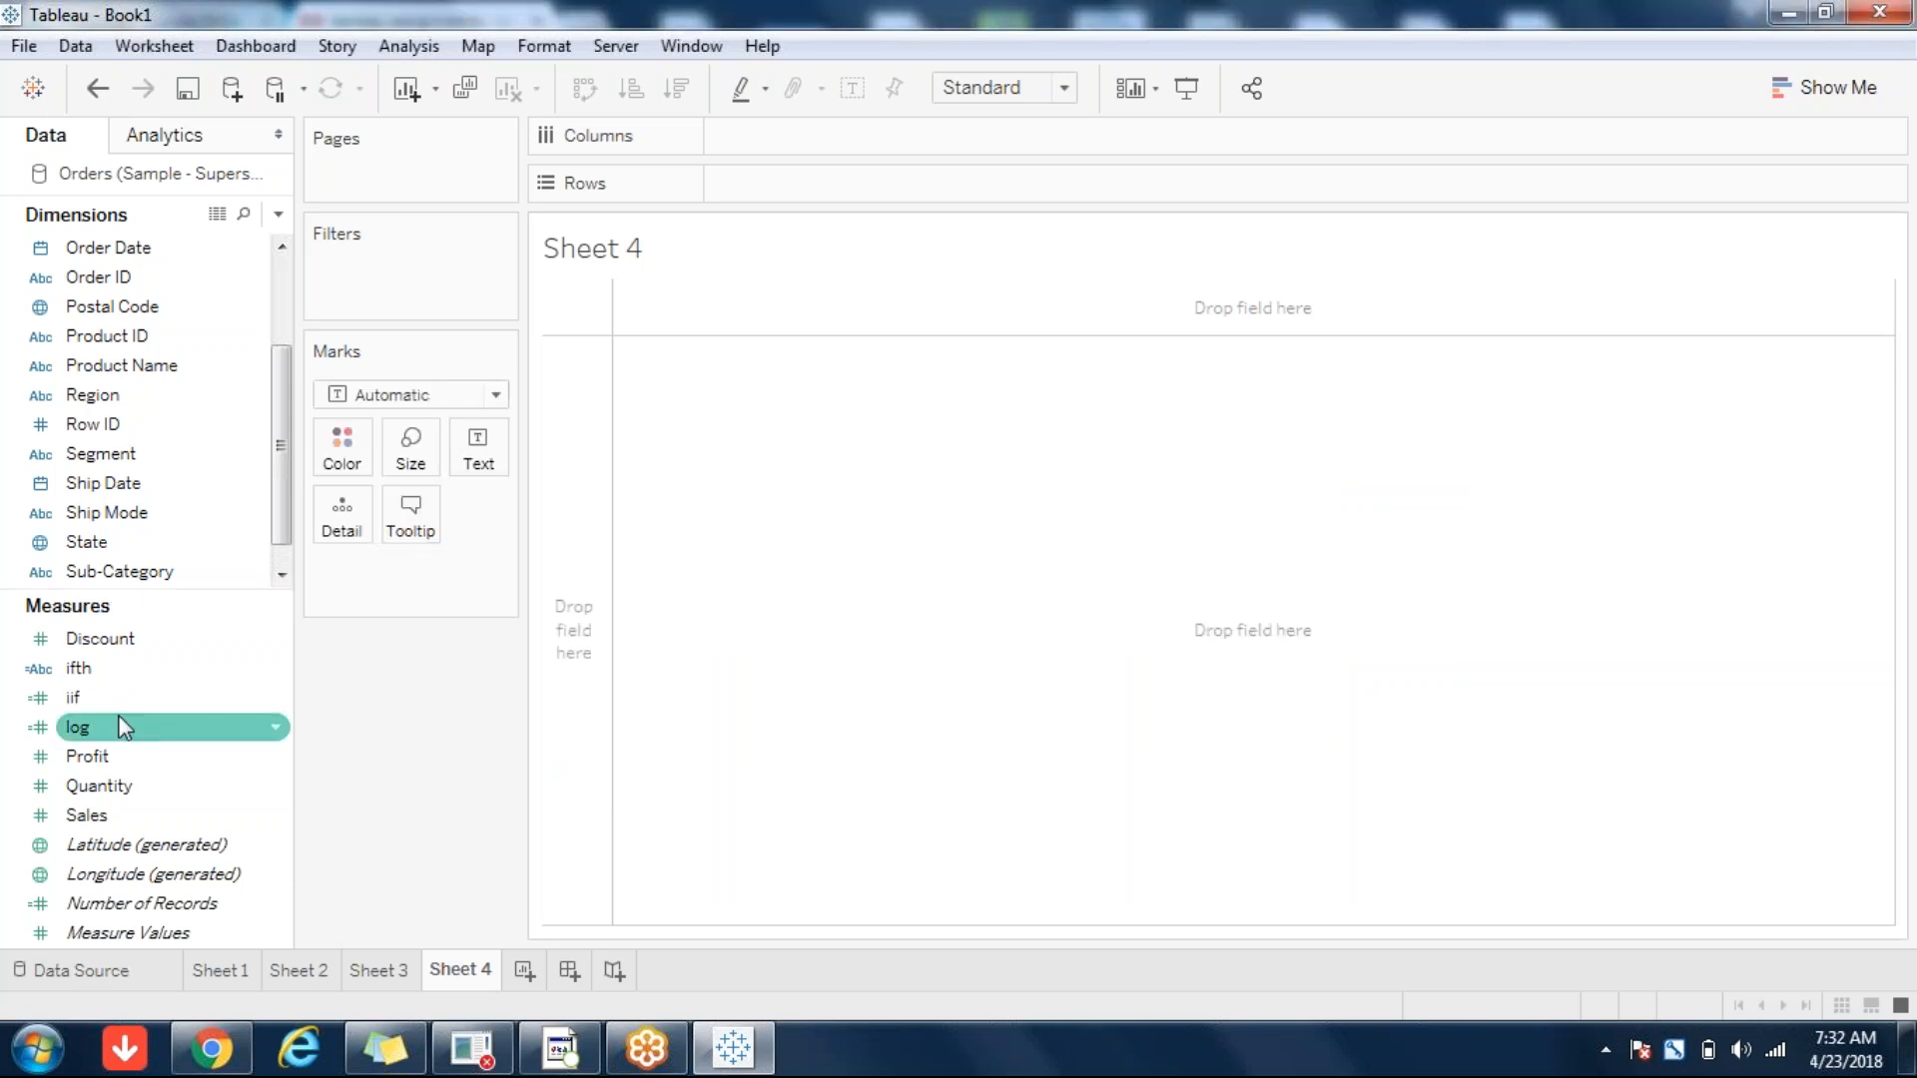
# - Build a horizontal bar chart of iif by Region and show the mark labels on the bars
pyautogui.doubleClick(158, 697)
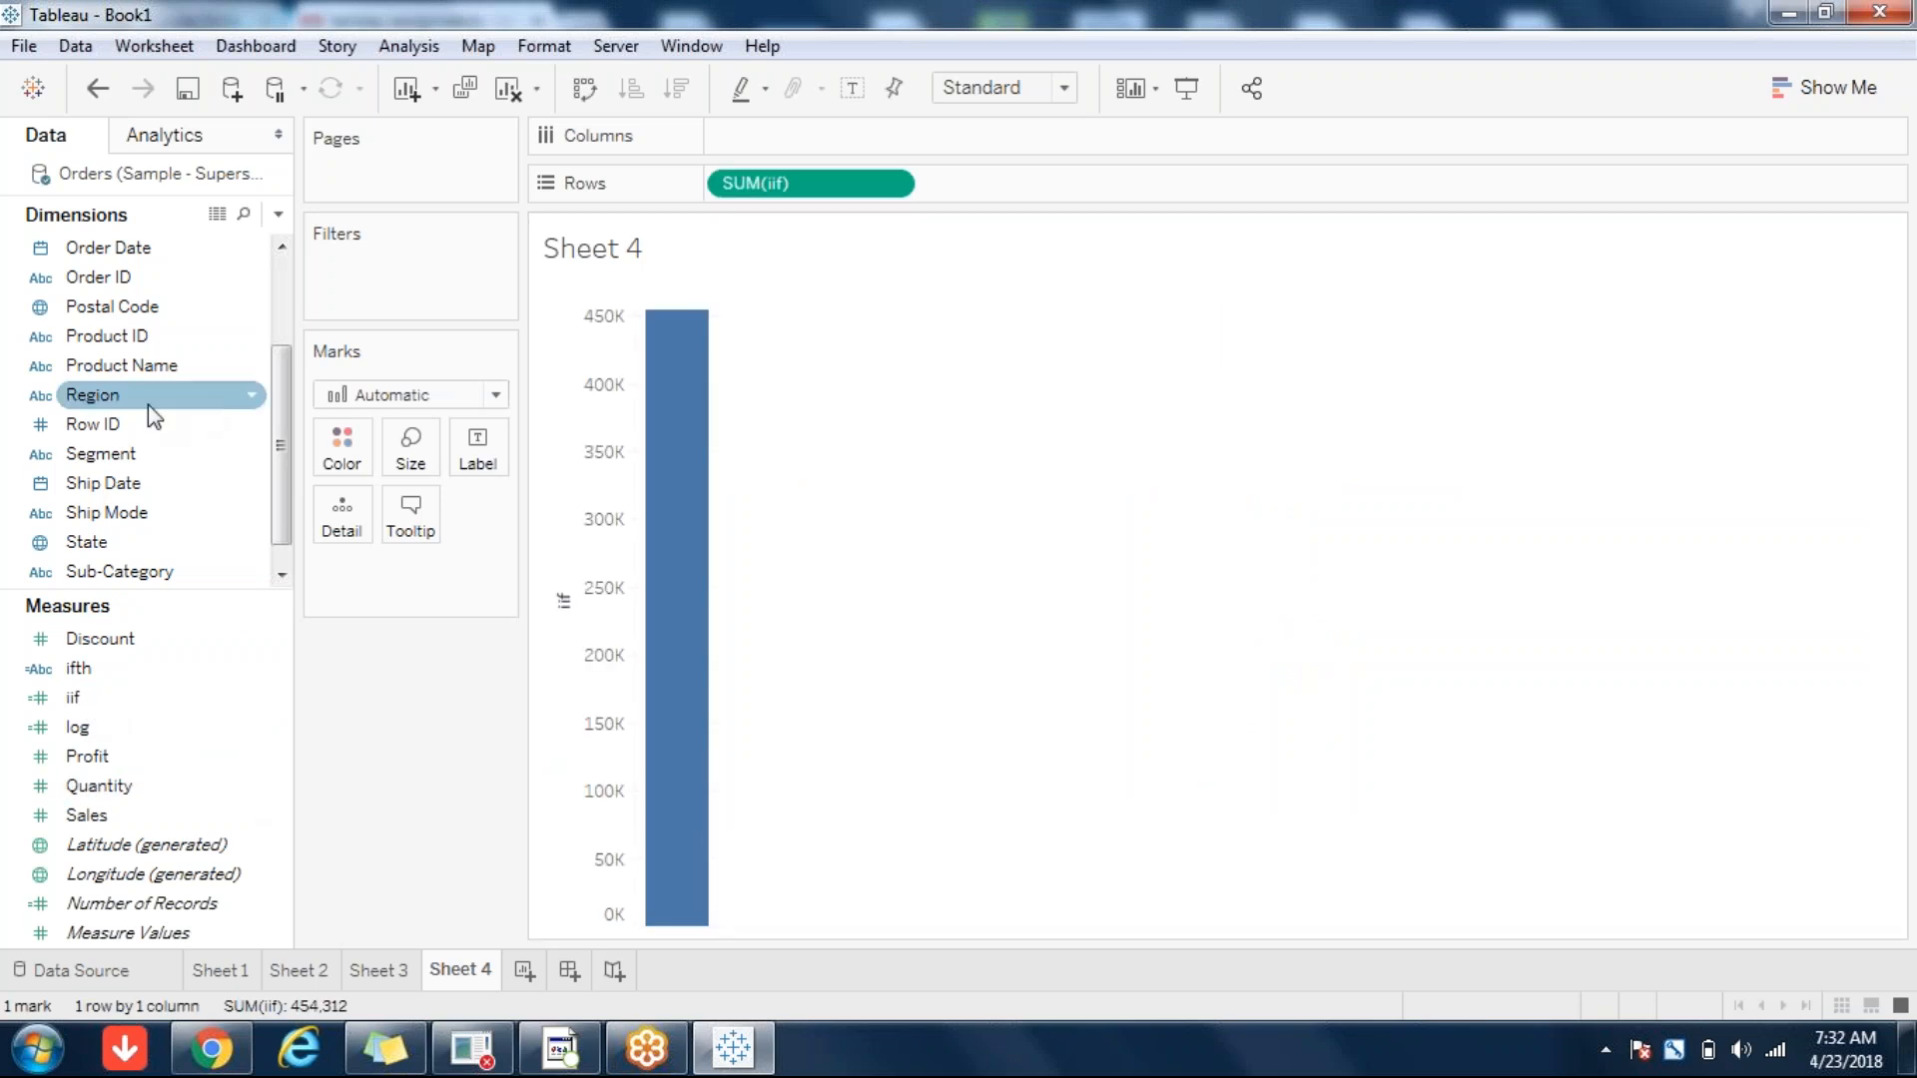
pyautogui.click(117, 397)
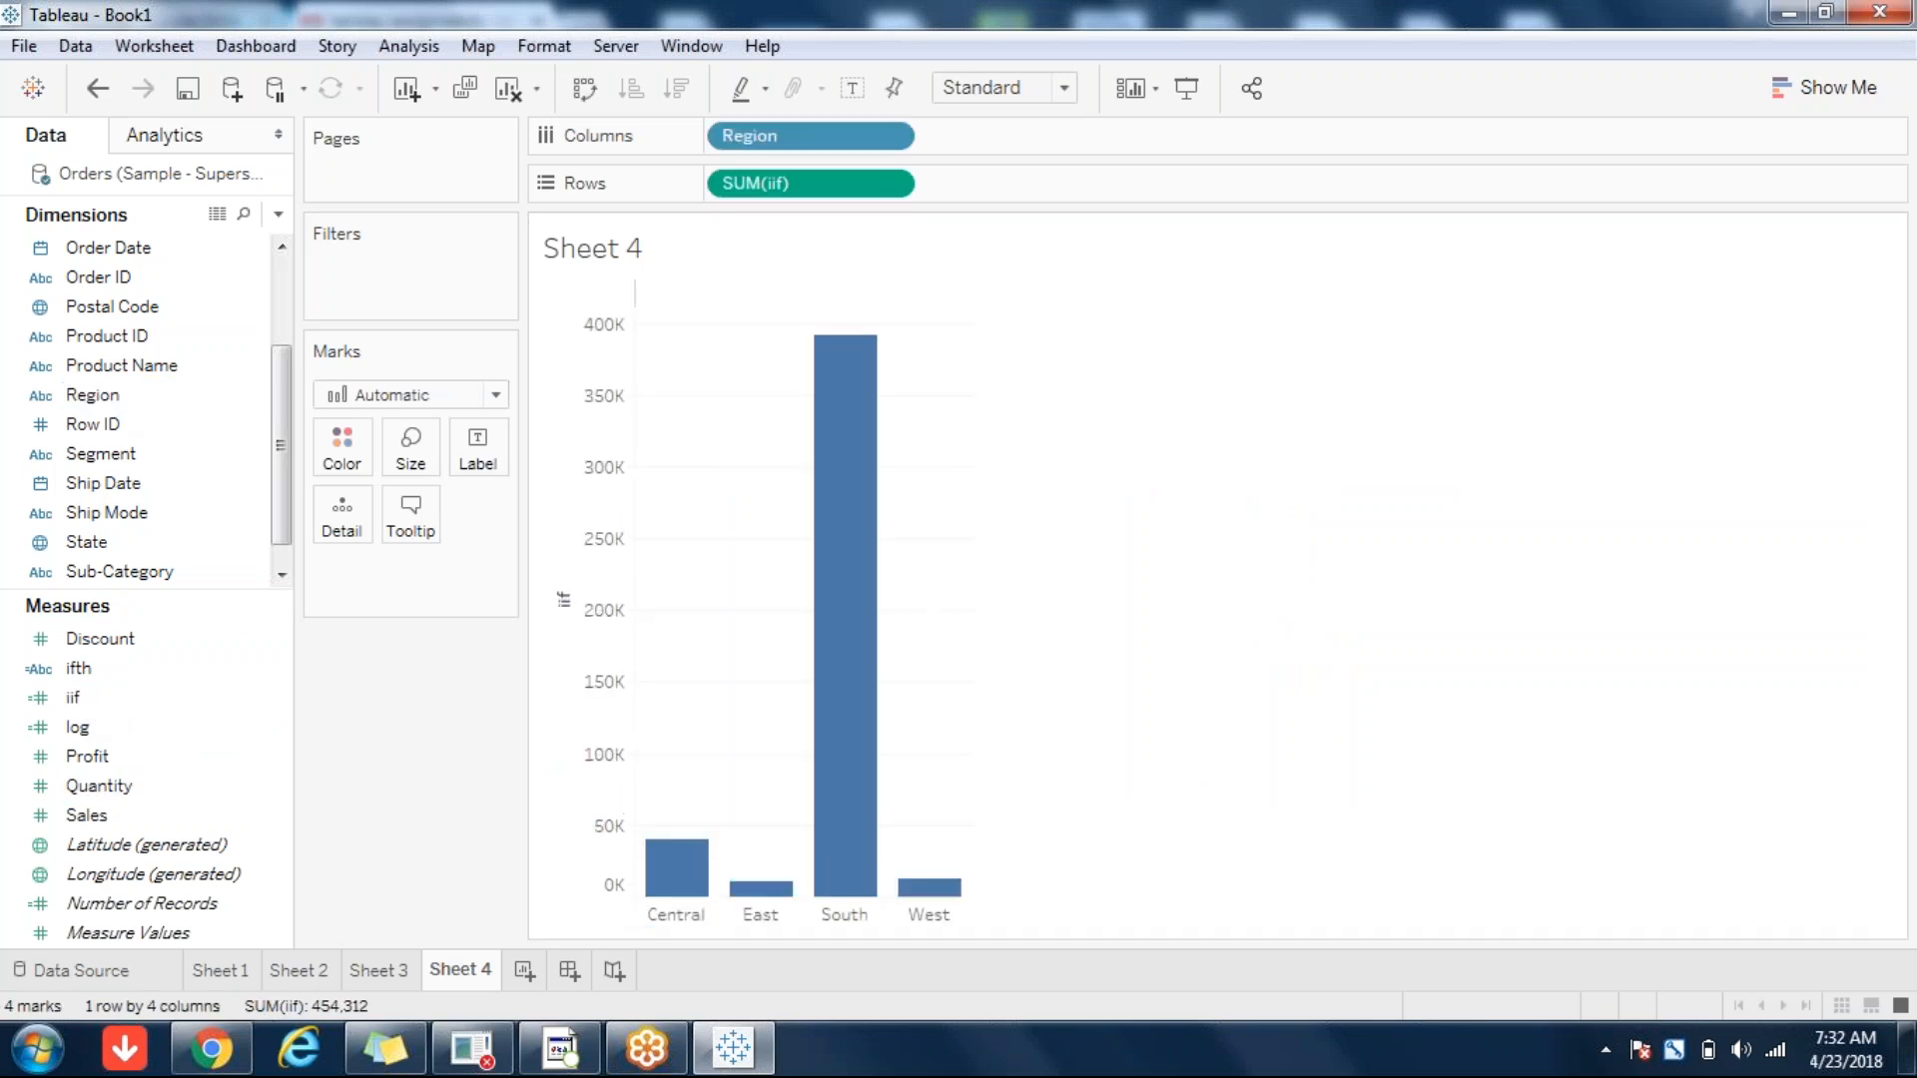
pyautogui.click(587, 96)
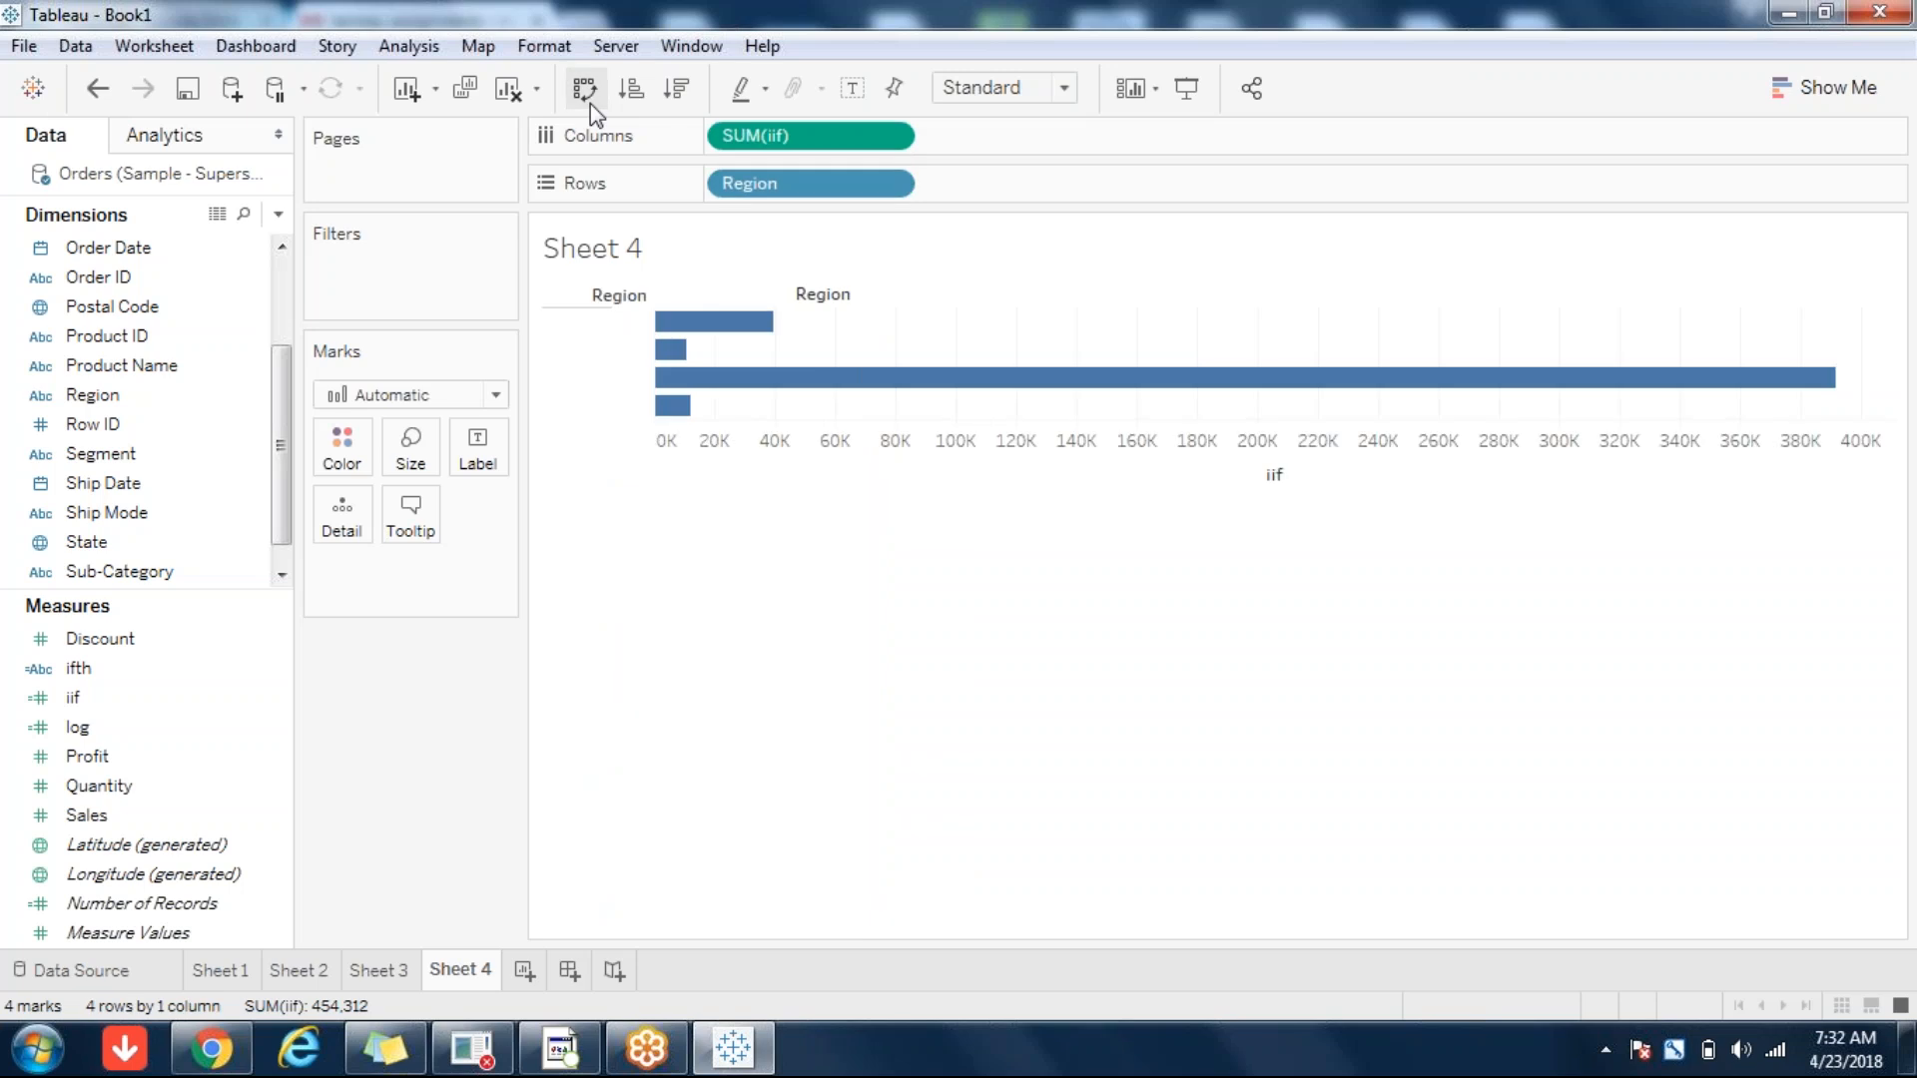
pyautogui.click(851, 87)
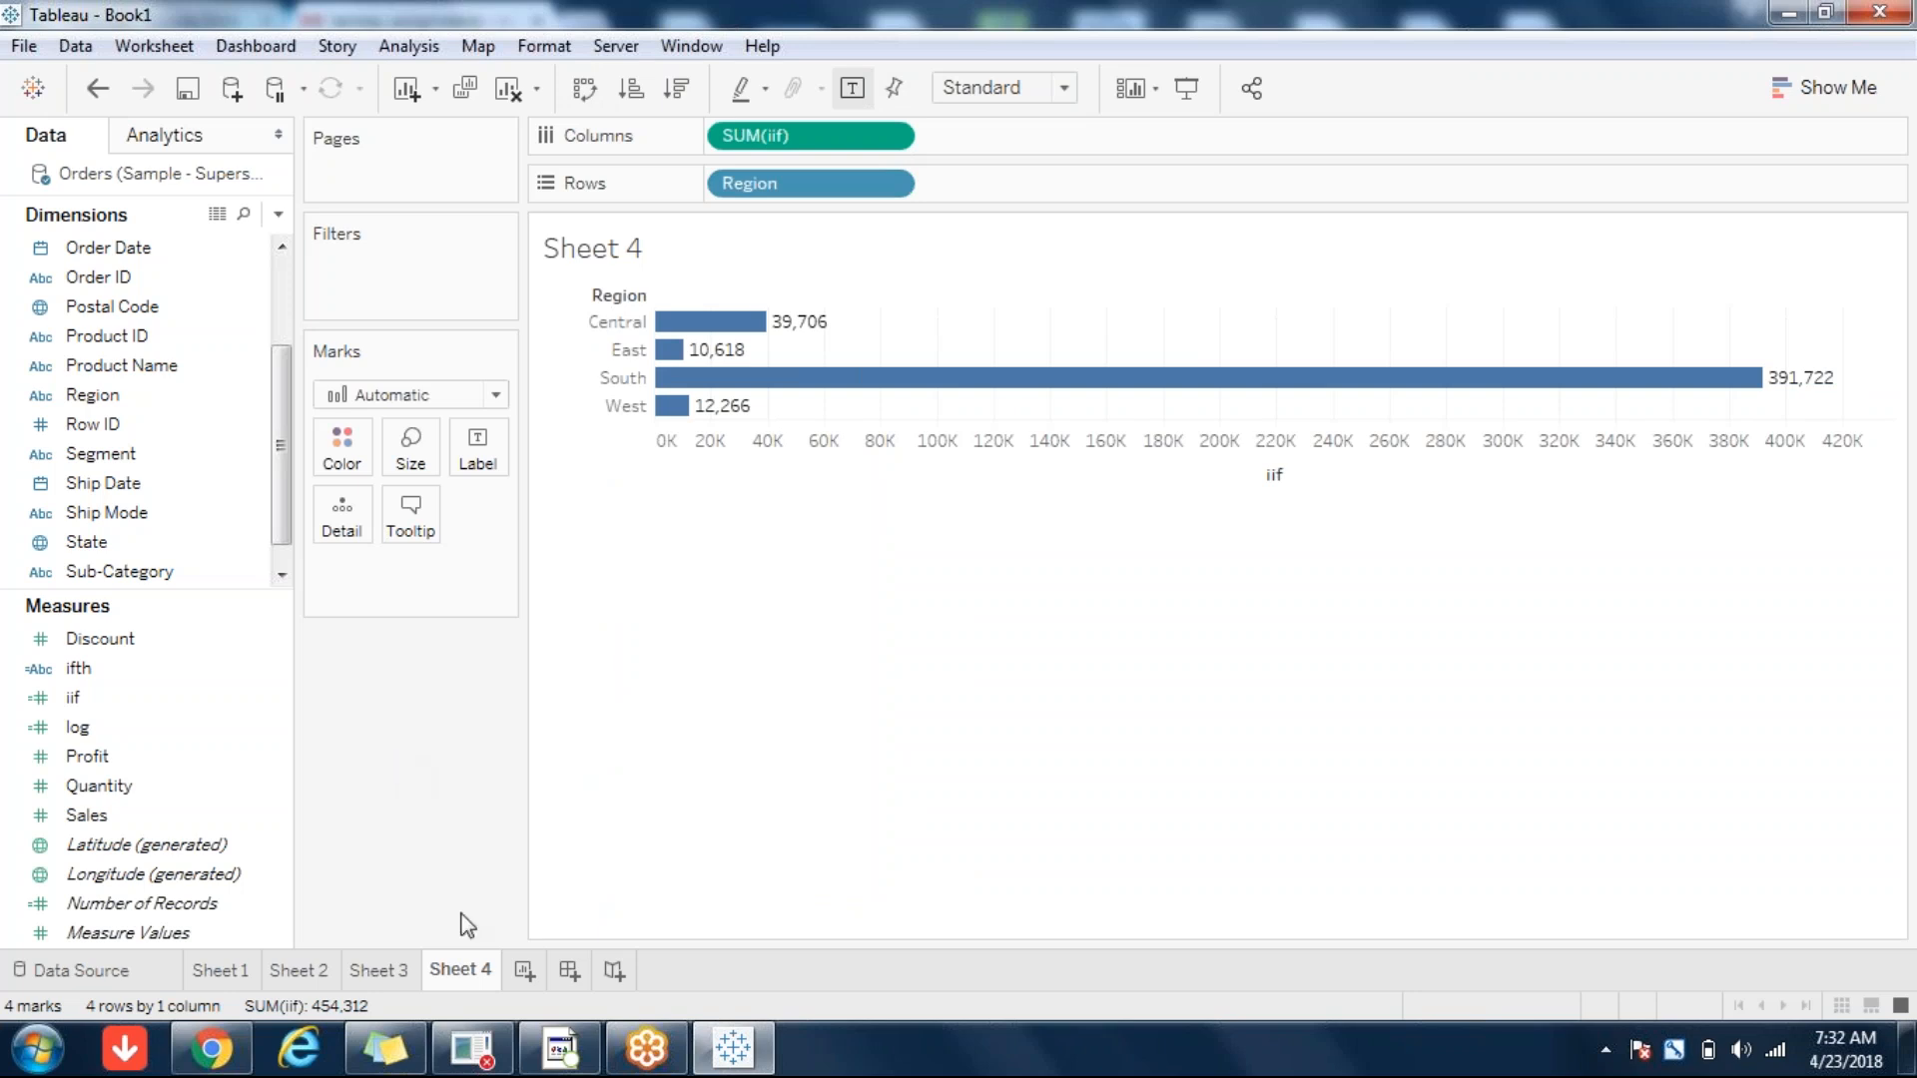
# - Add another new worksheet and list the Sub-Category dimension on its rows
pyautogui.click(523, 971)
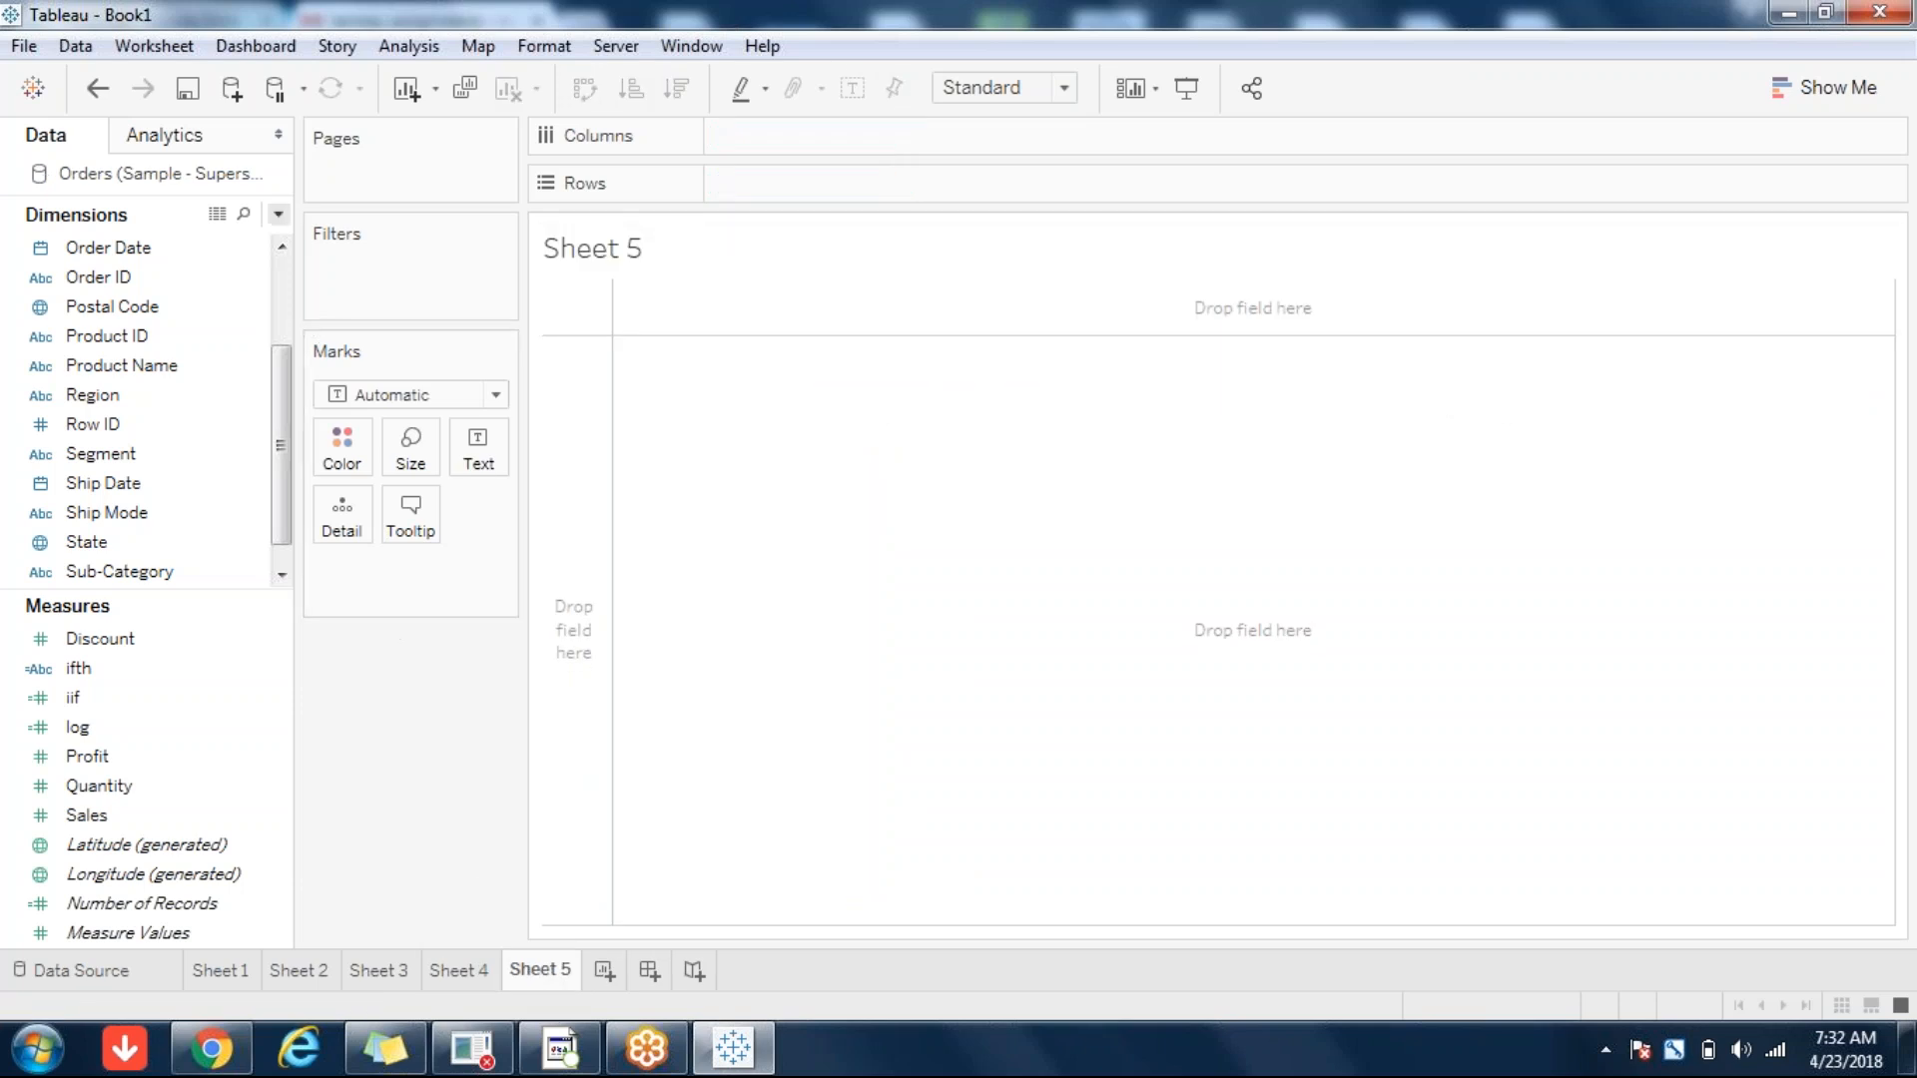
pyautogui.click(278, 214)
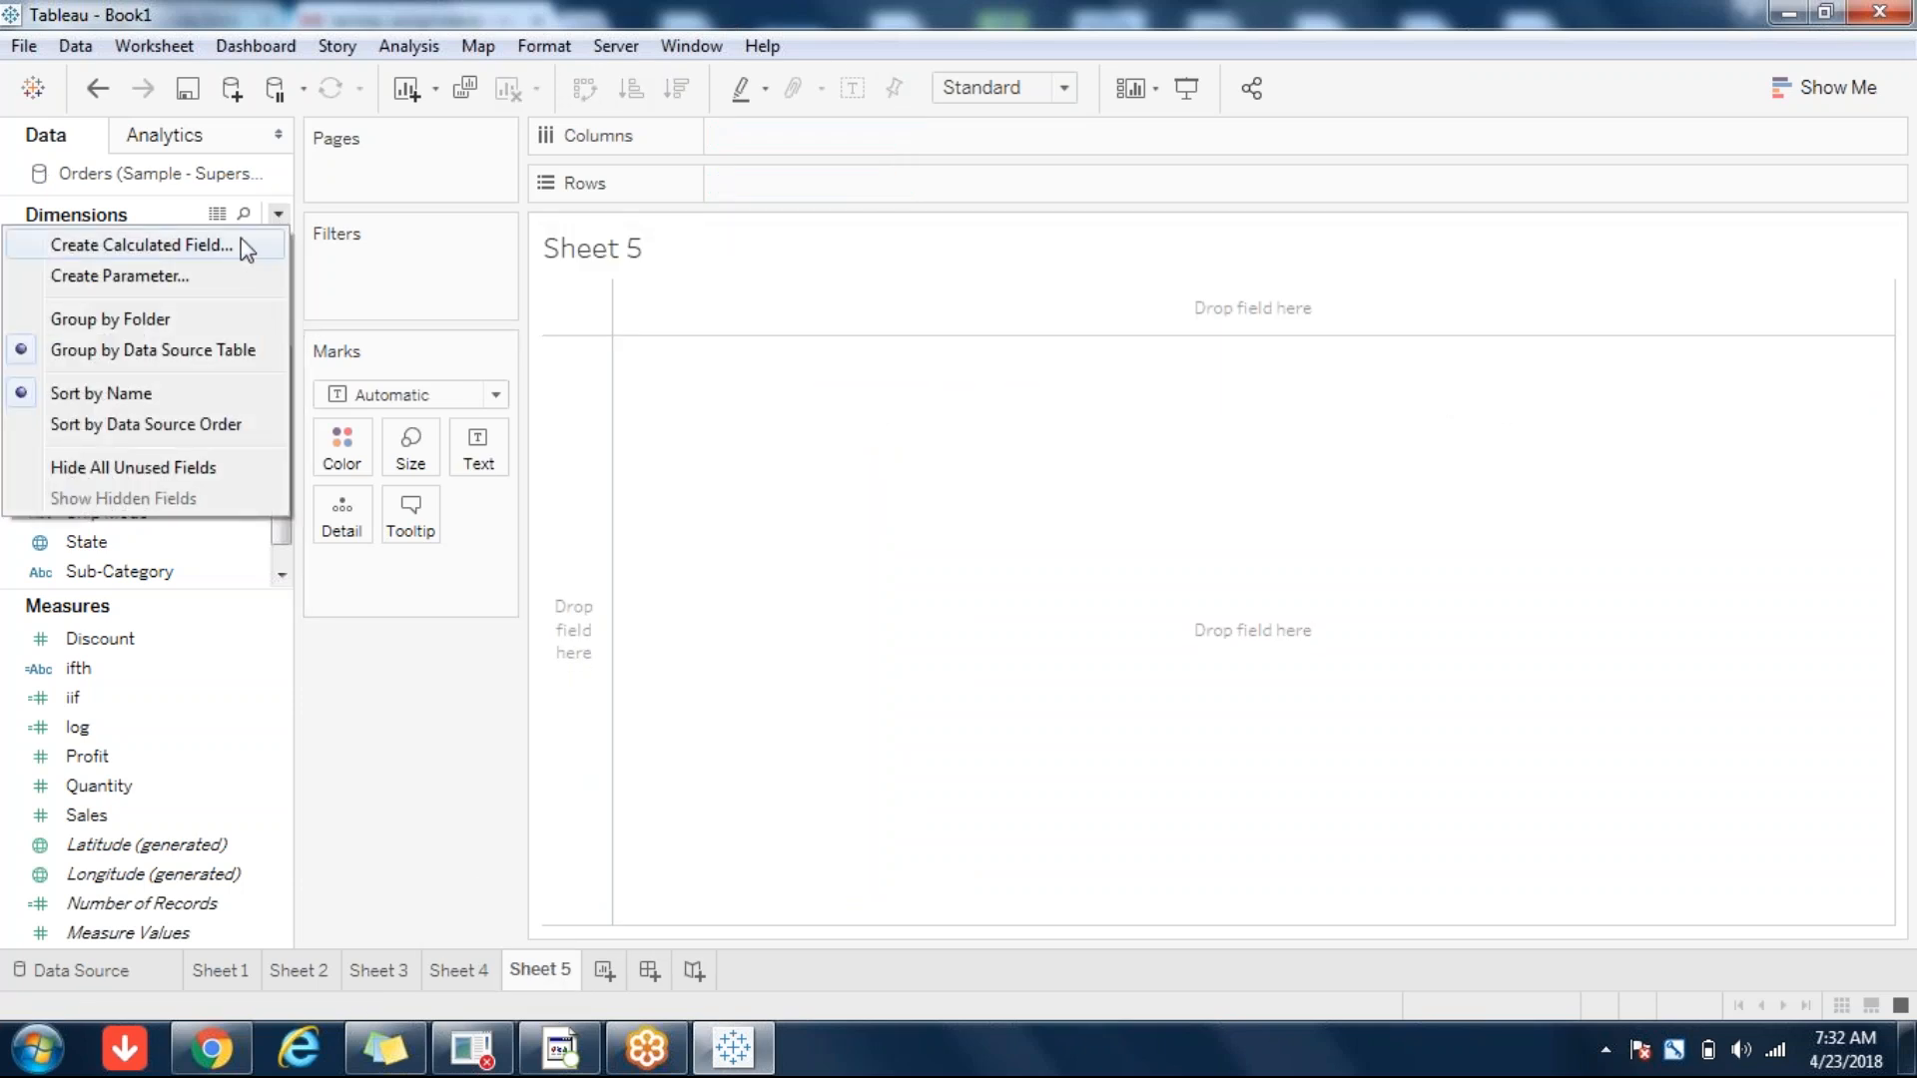
pyautogui.click(499, 809)
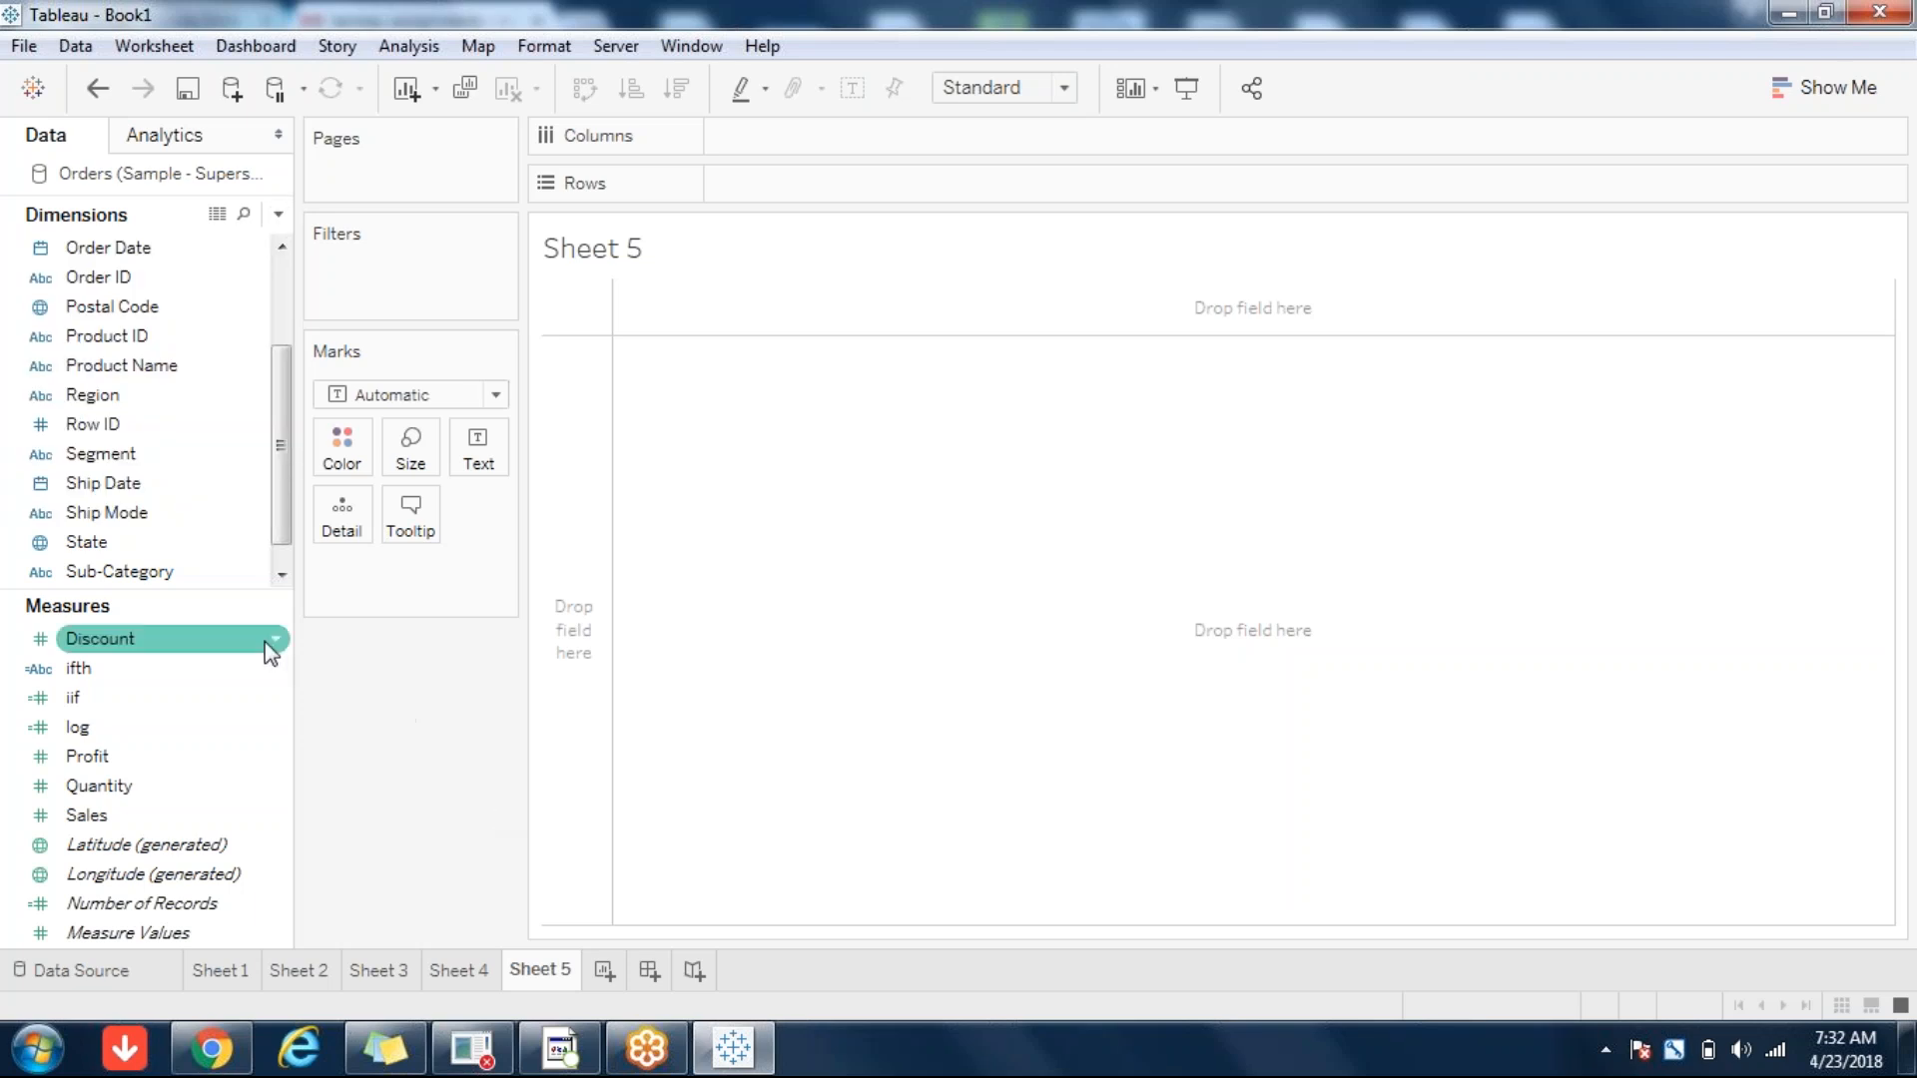
pyautogui.doubleClick(197, 582)
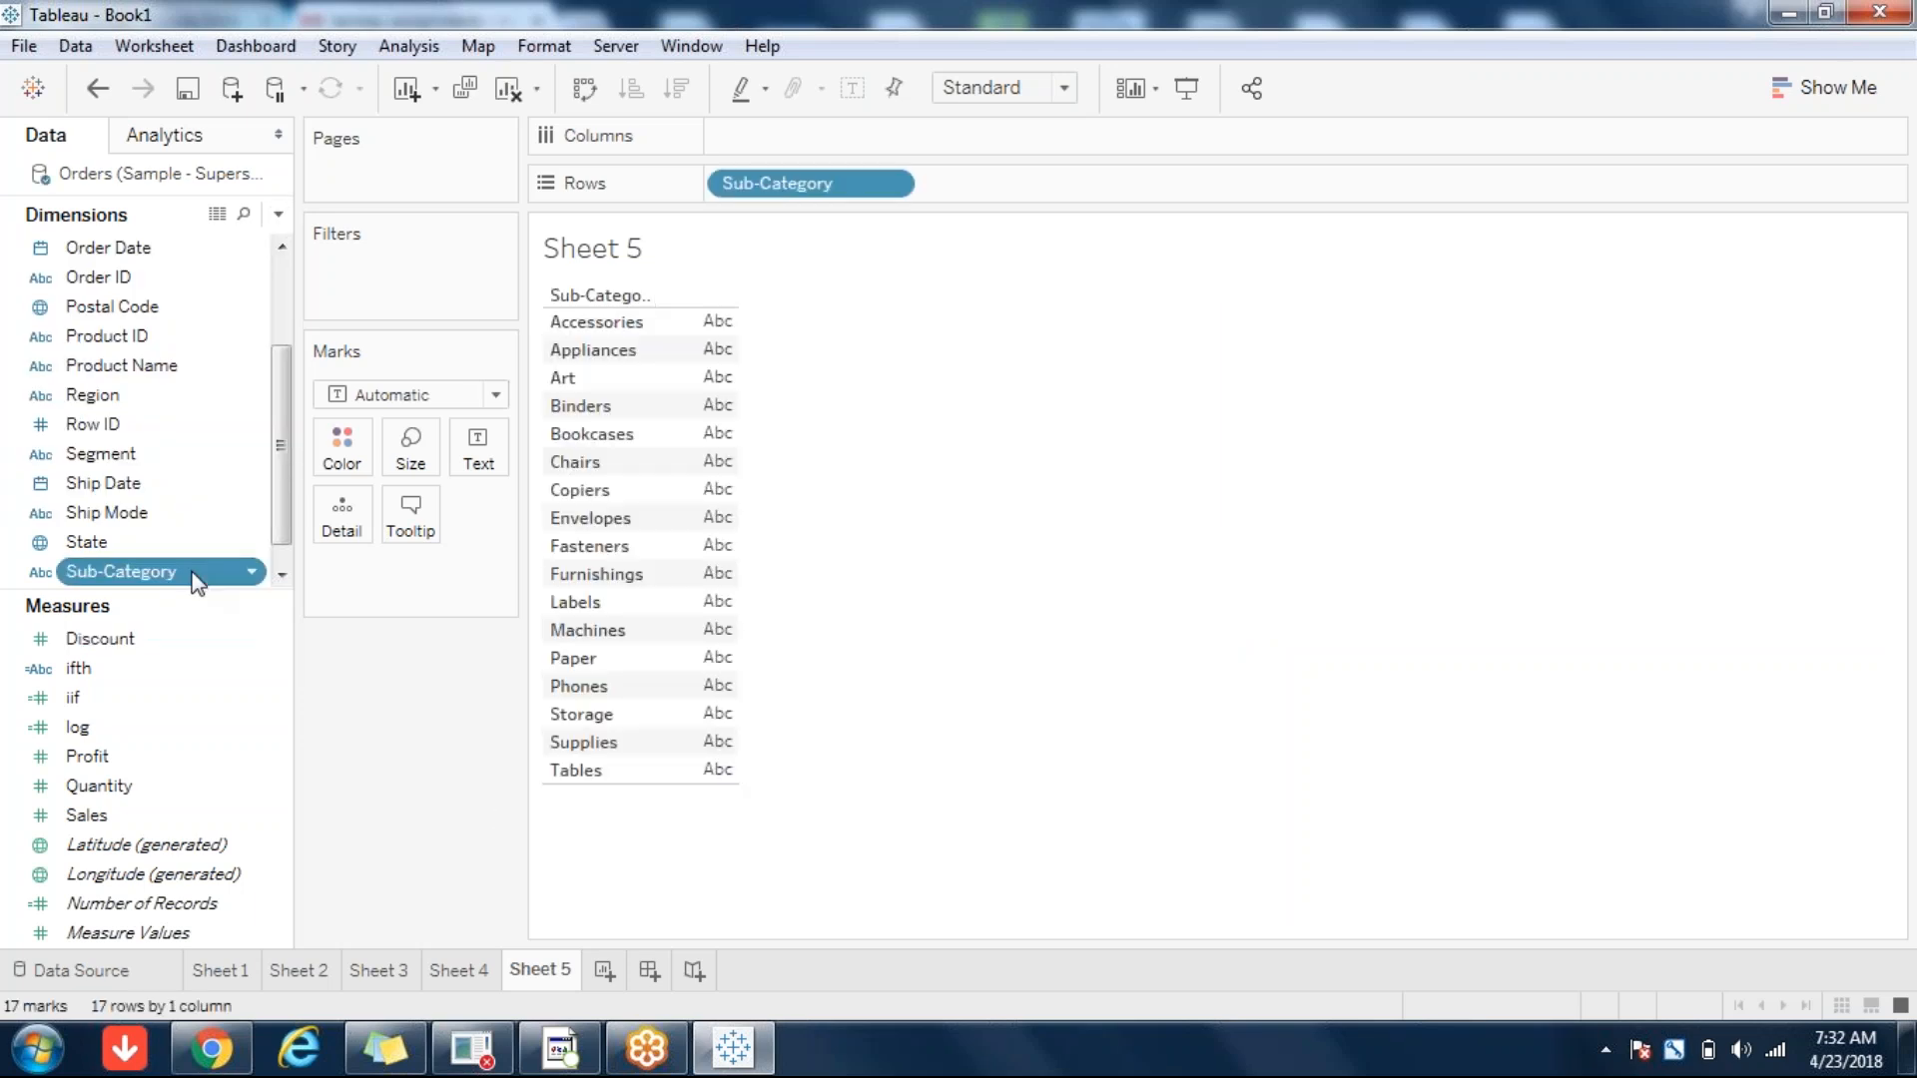
# - Show the sum of Profit as the text value for each Sub-Category
pyautogui.doubleClick(109, 756)
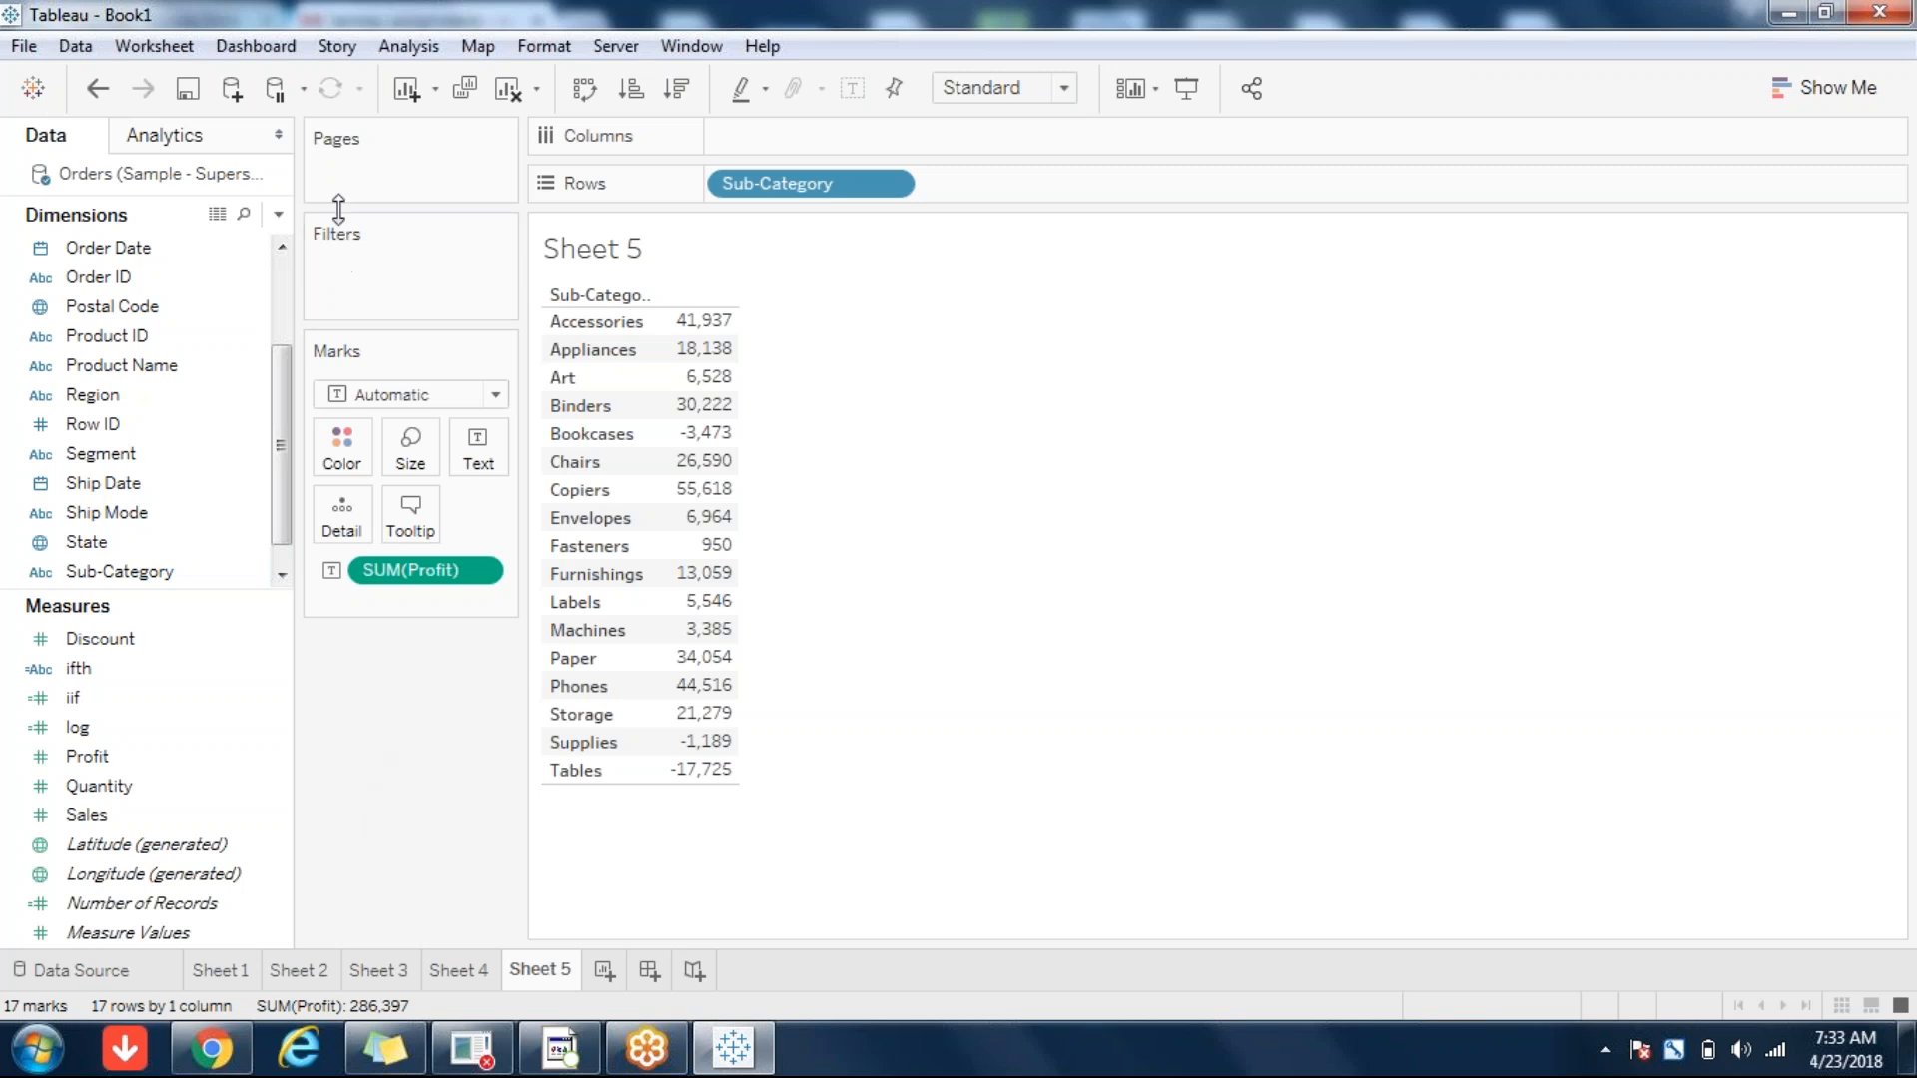
pyautogui.click(278, 213)
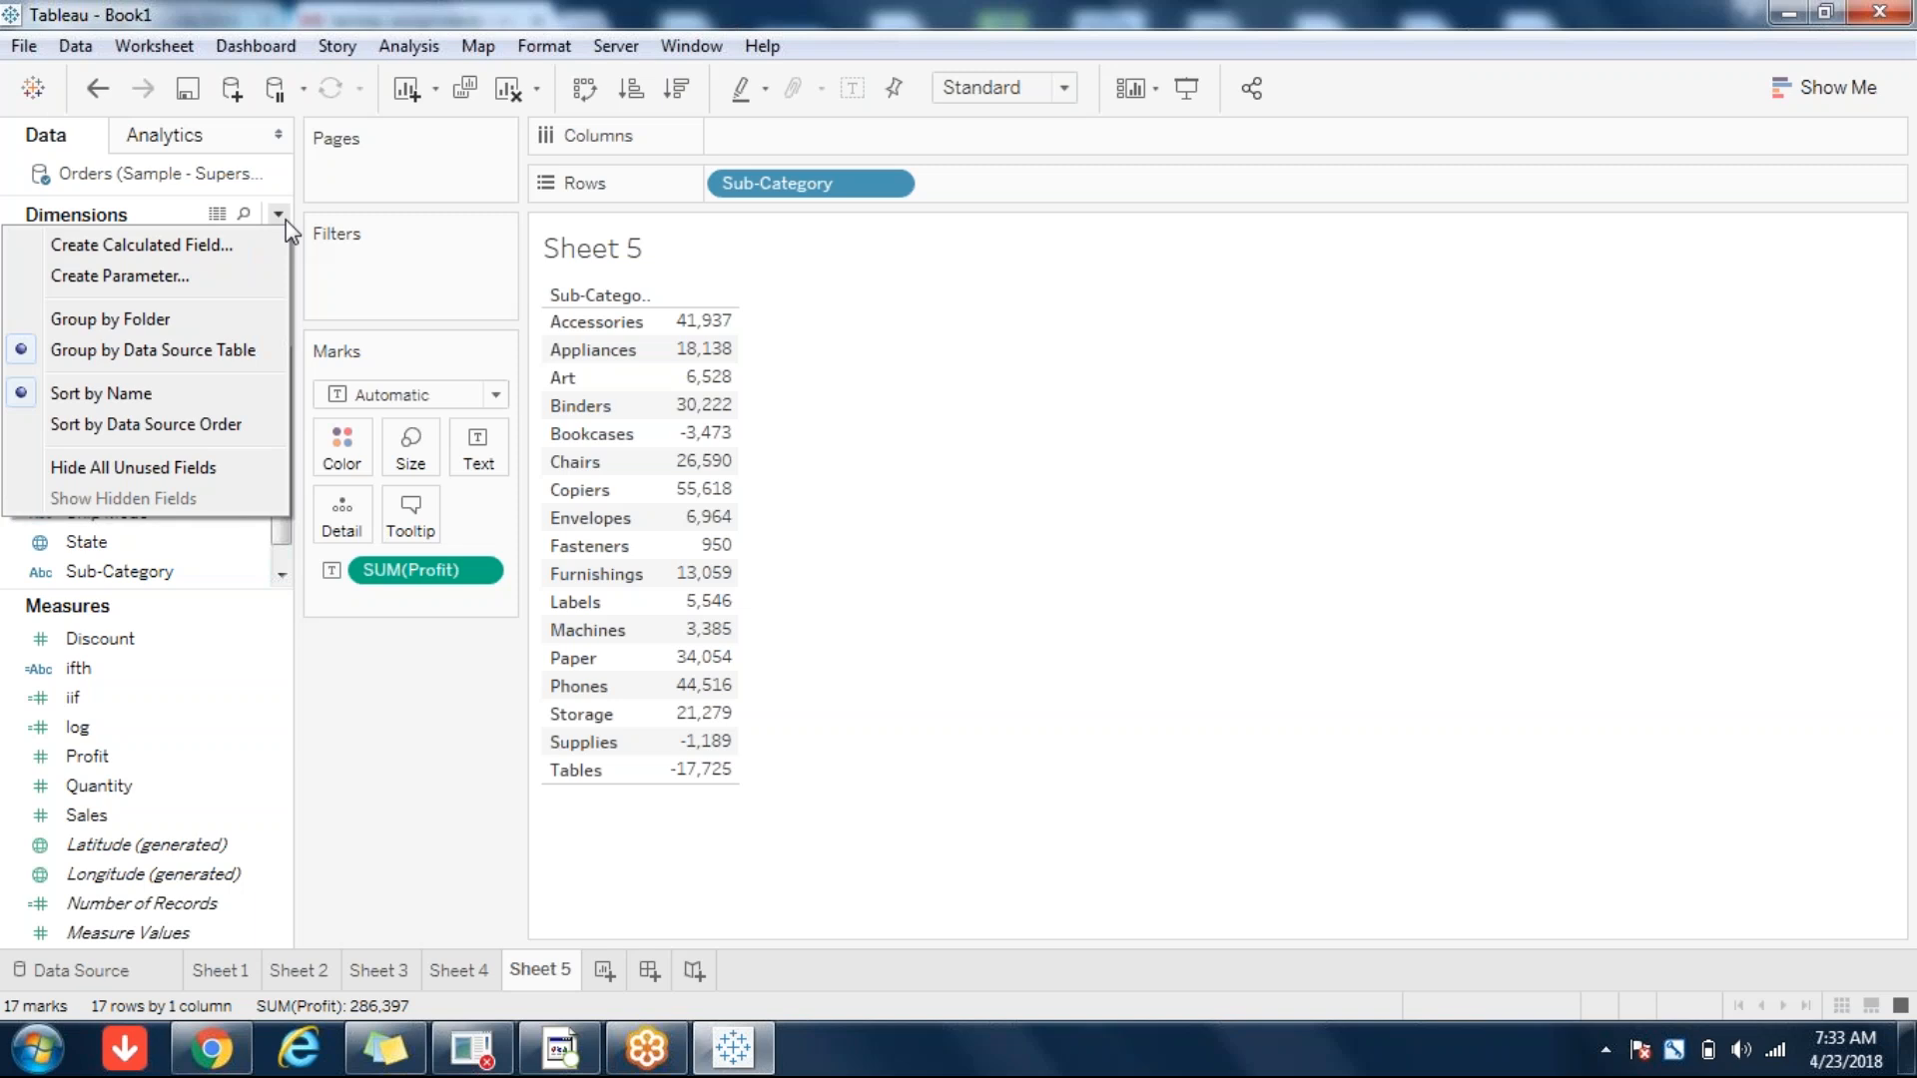
pyautogui.click(285, 220)
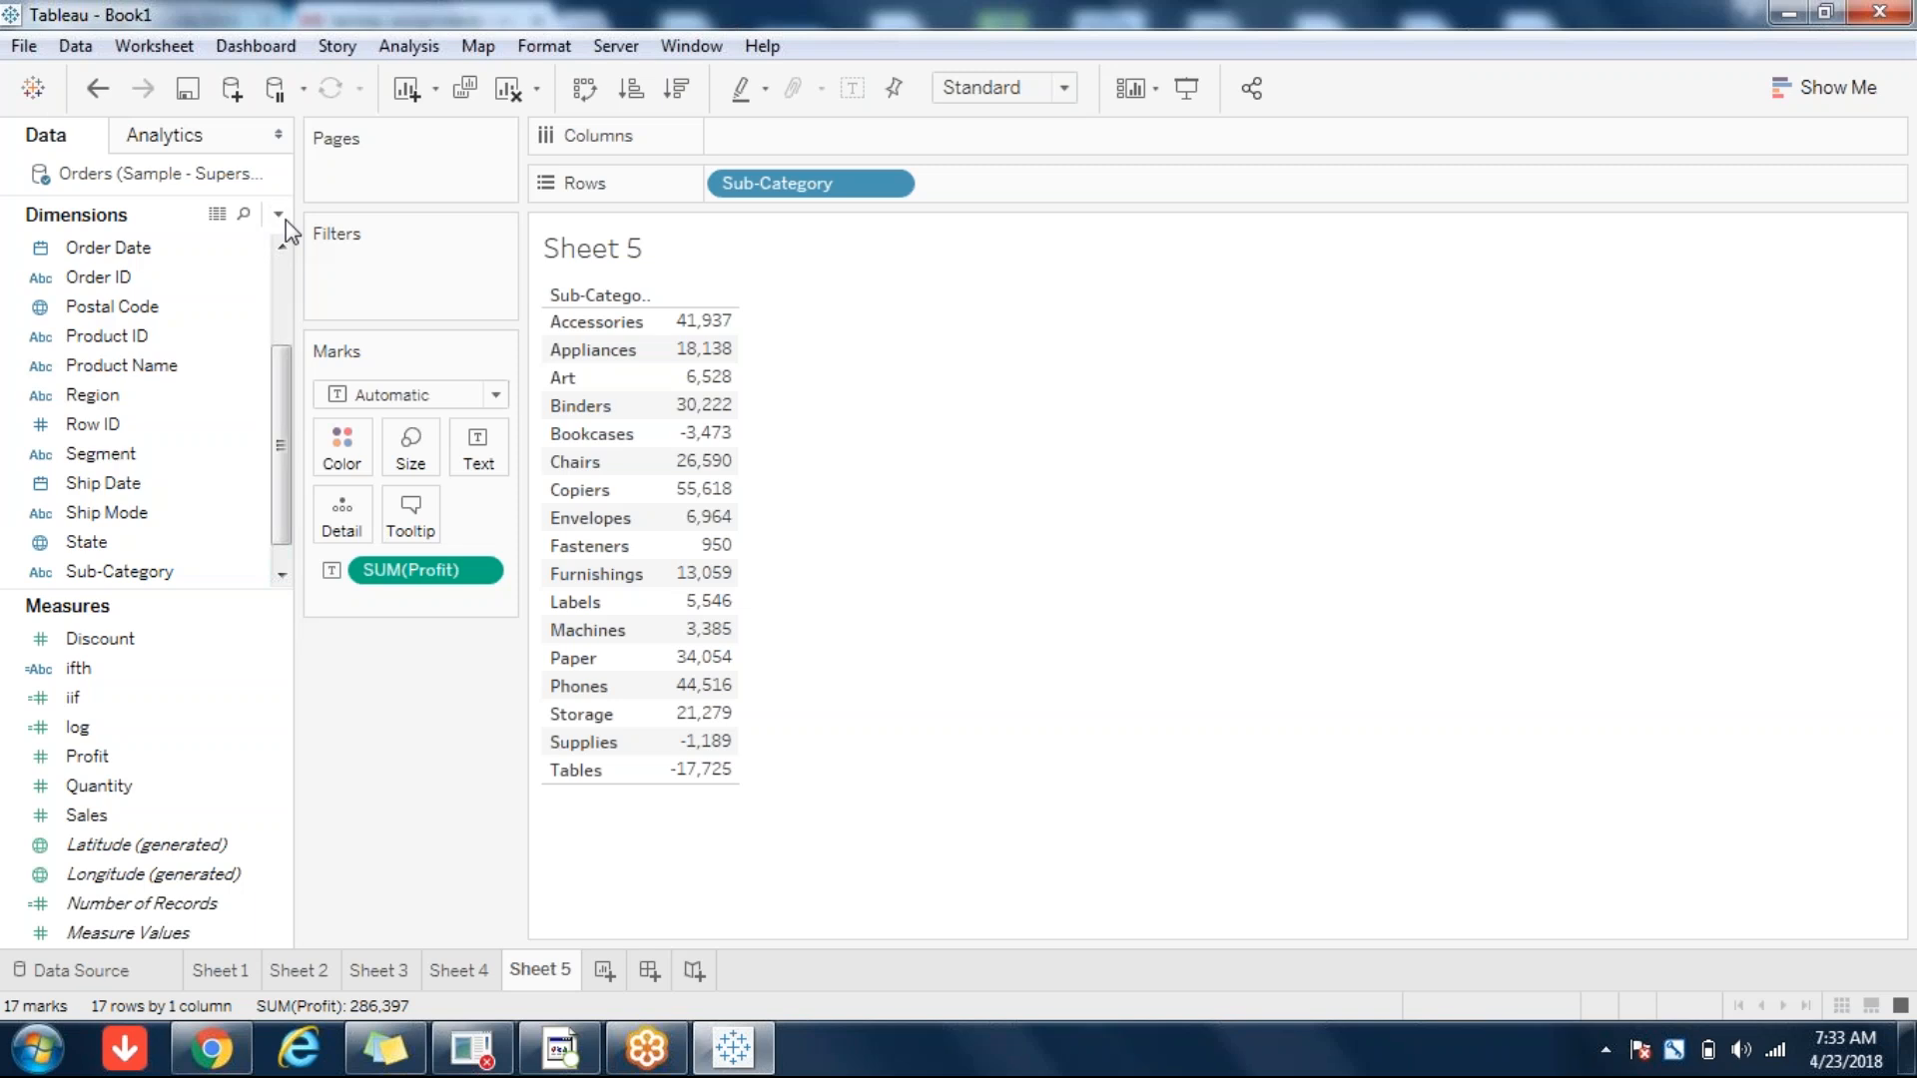
# - Open the formatting of SUM(Profit), set the special values text to "missing" and review the mark options for nulls
pyautogui.click(480, 570)
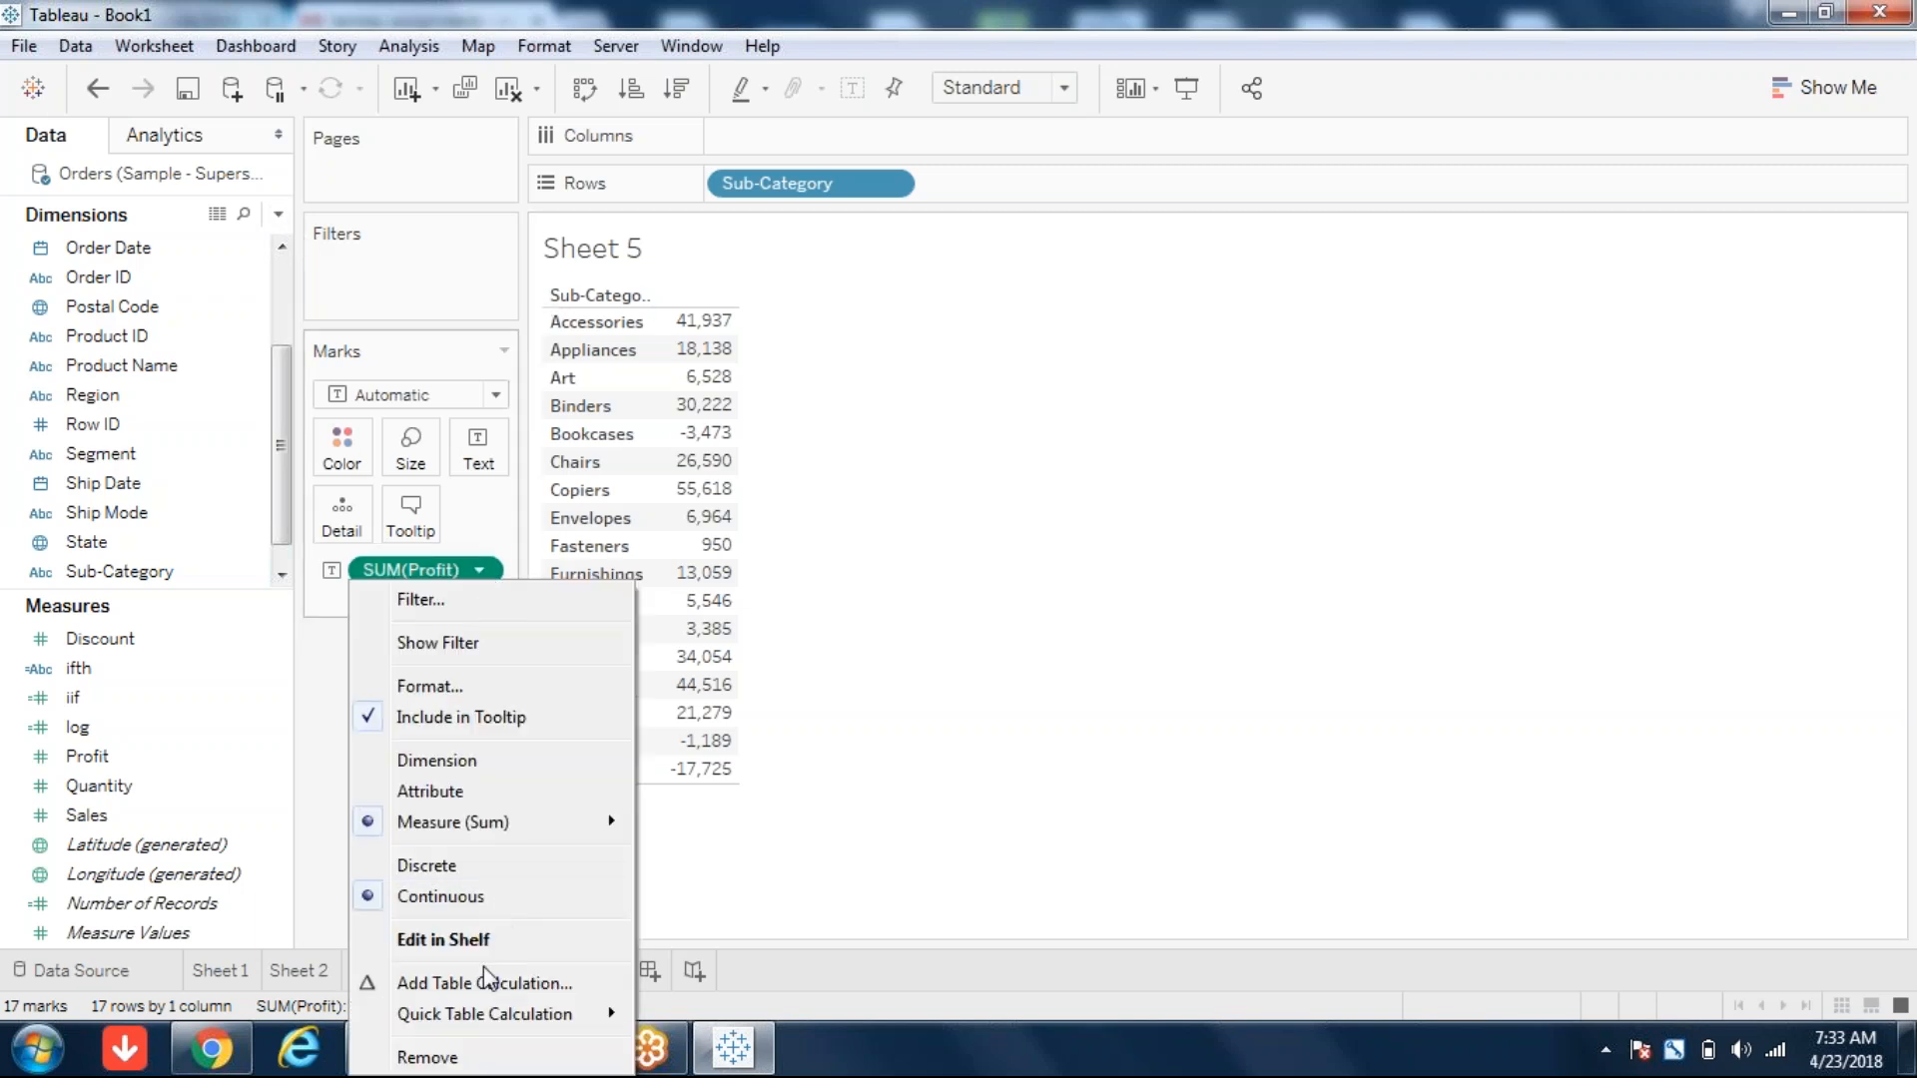
pyautogui.click(464, 686)
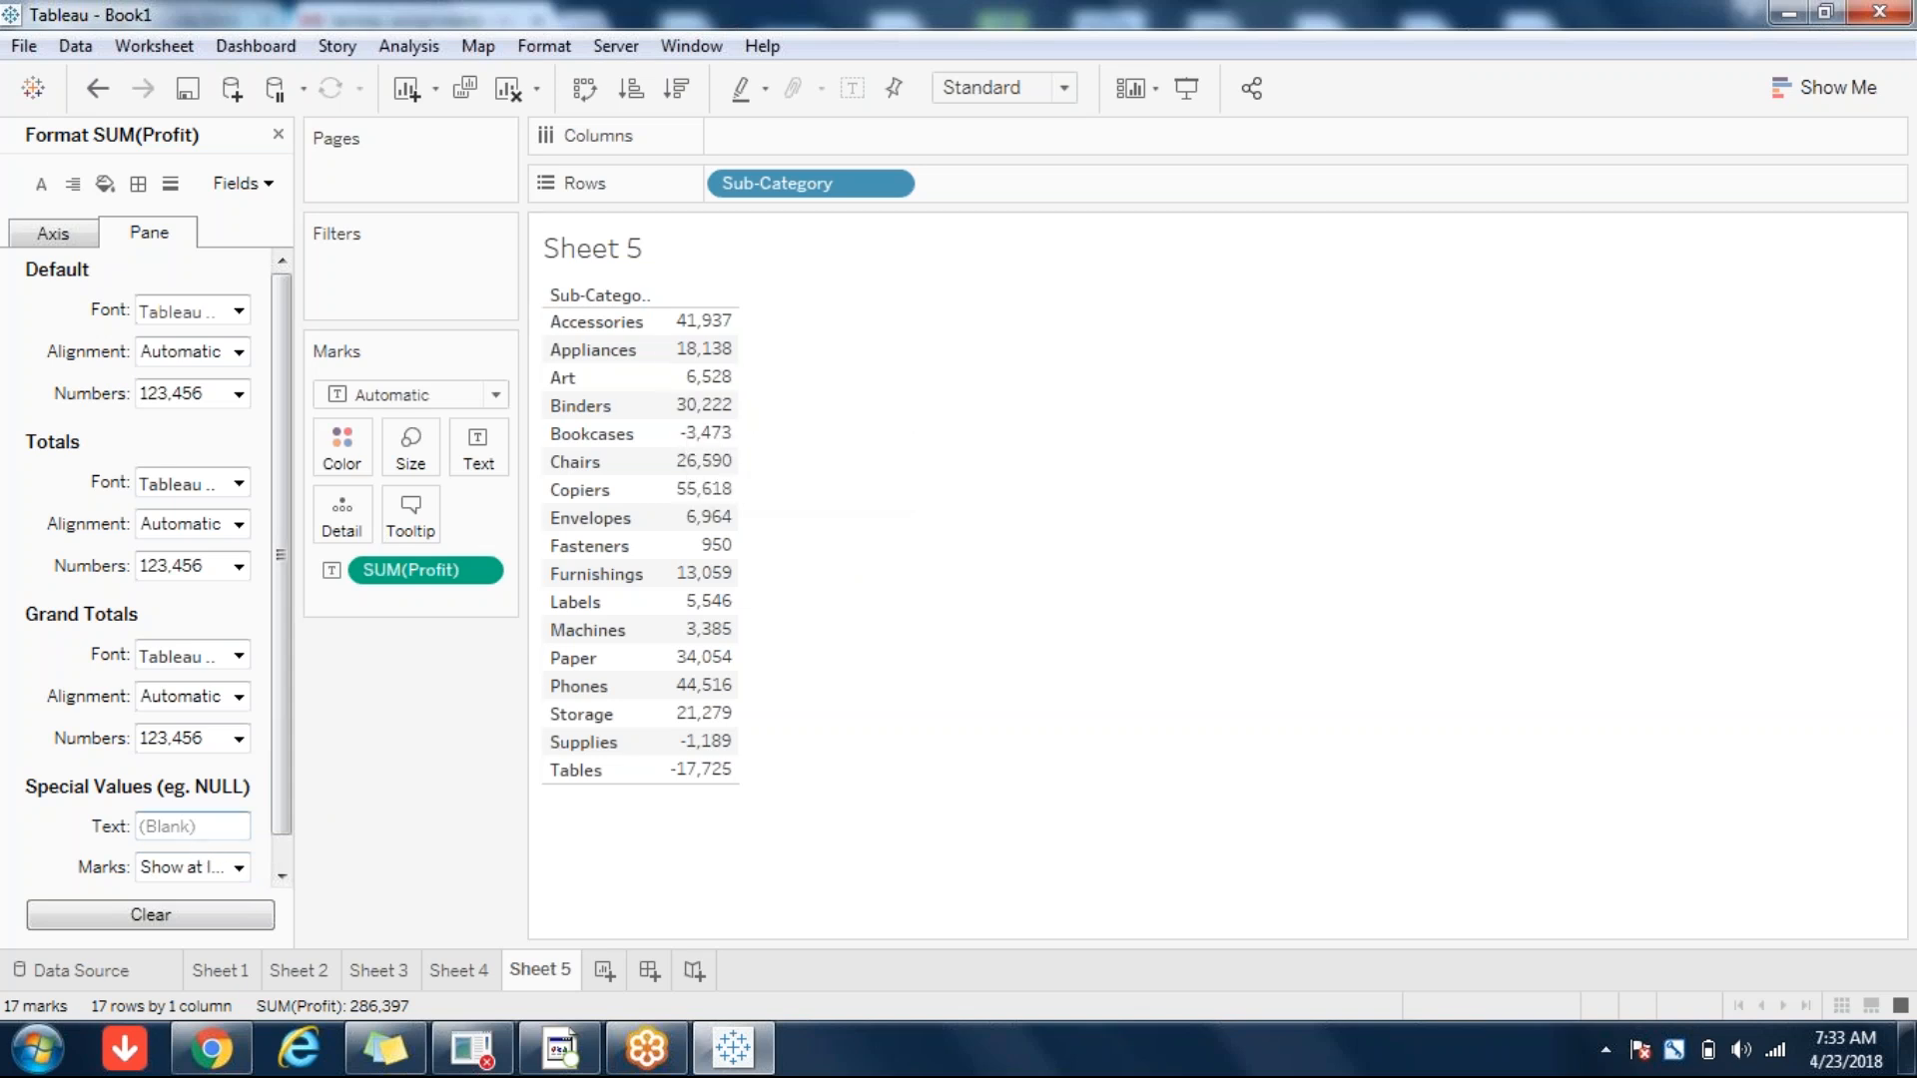
pyautogui.write('missing')
pyautogui.moveTo(711, 497)
pyautogui.click(238, 866)
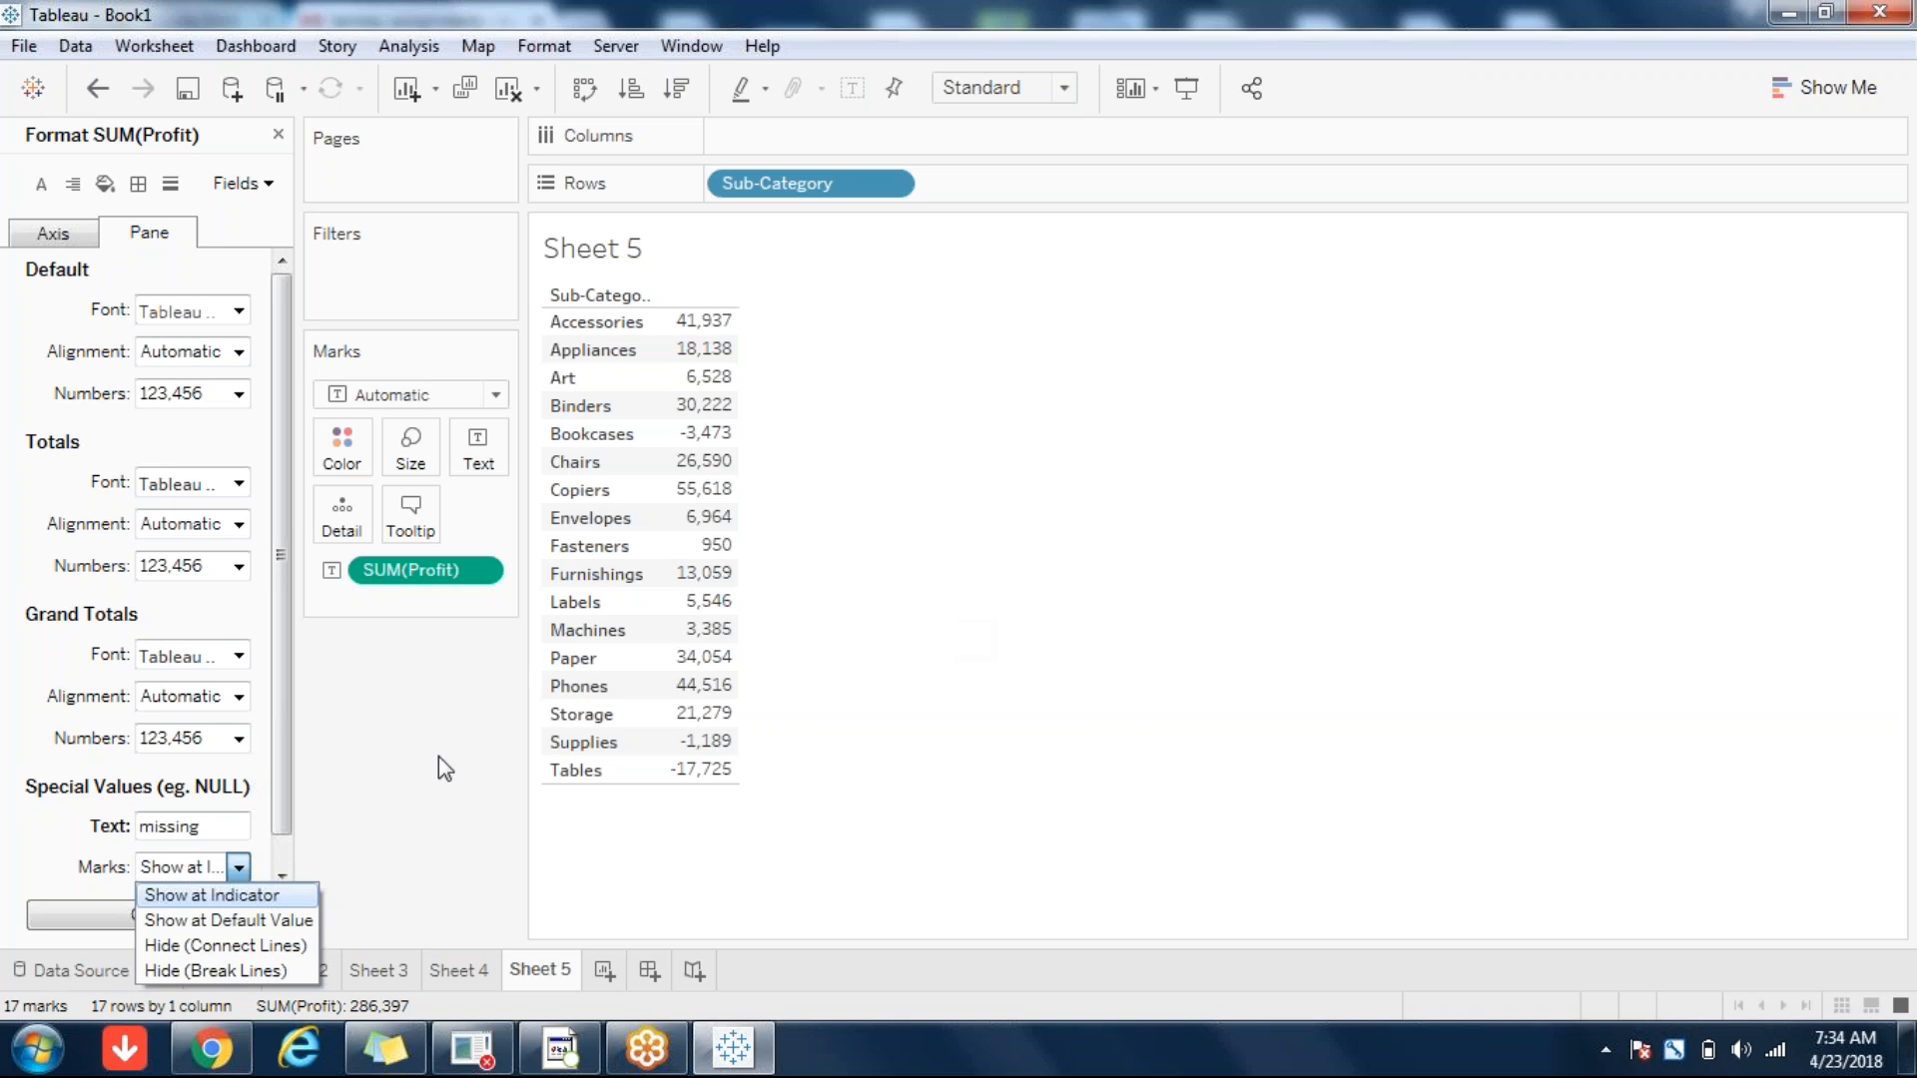
pyautogui.click(405, 781)
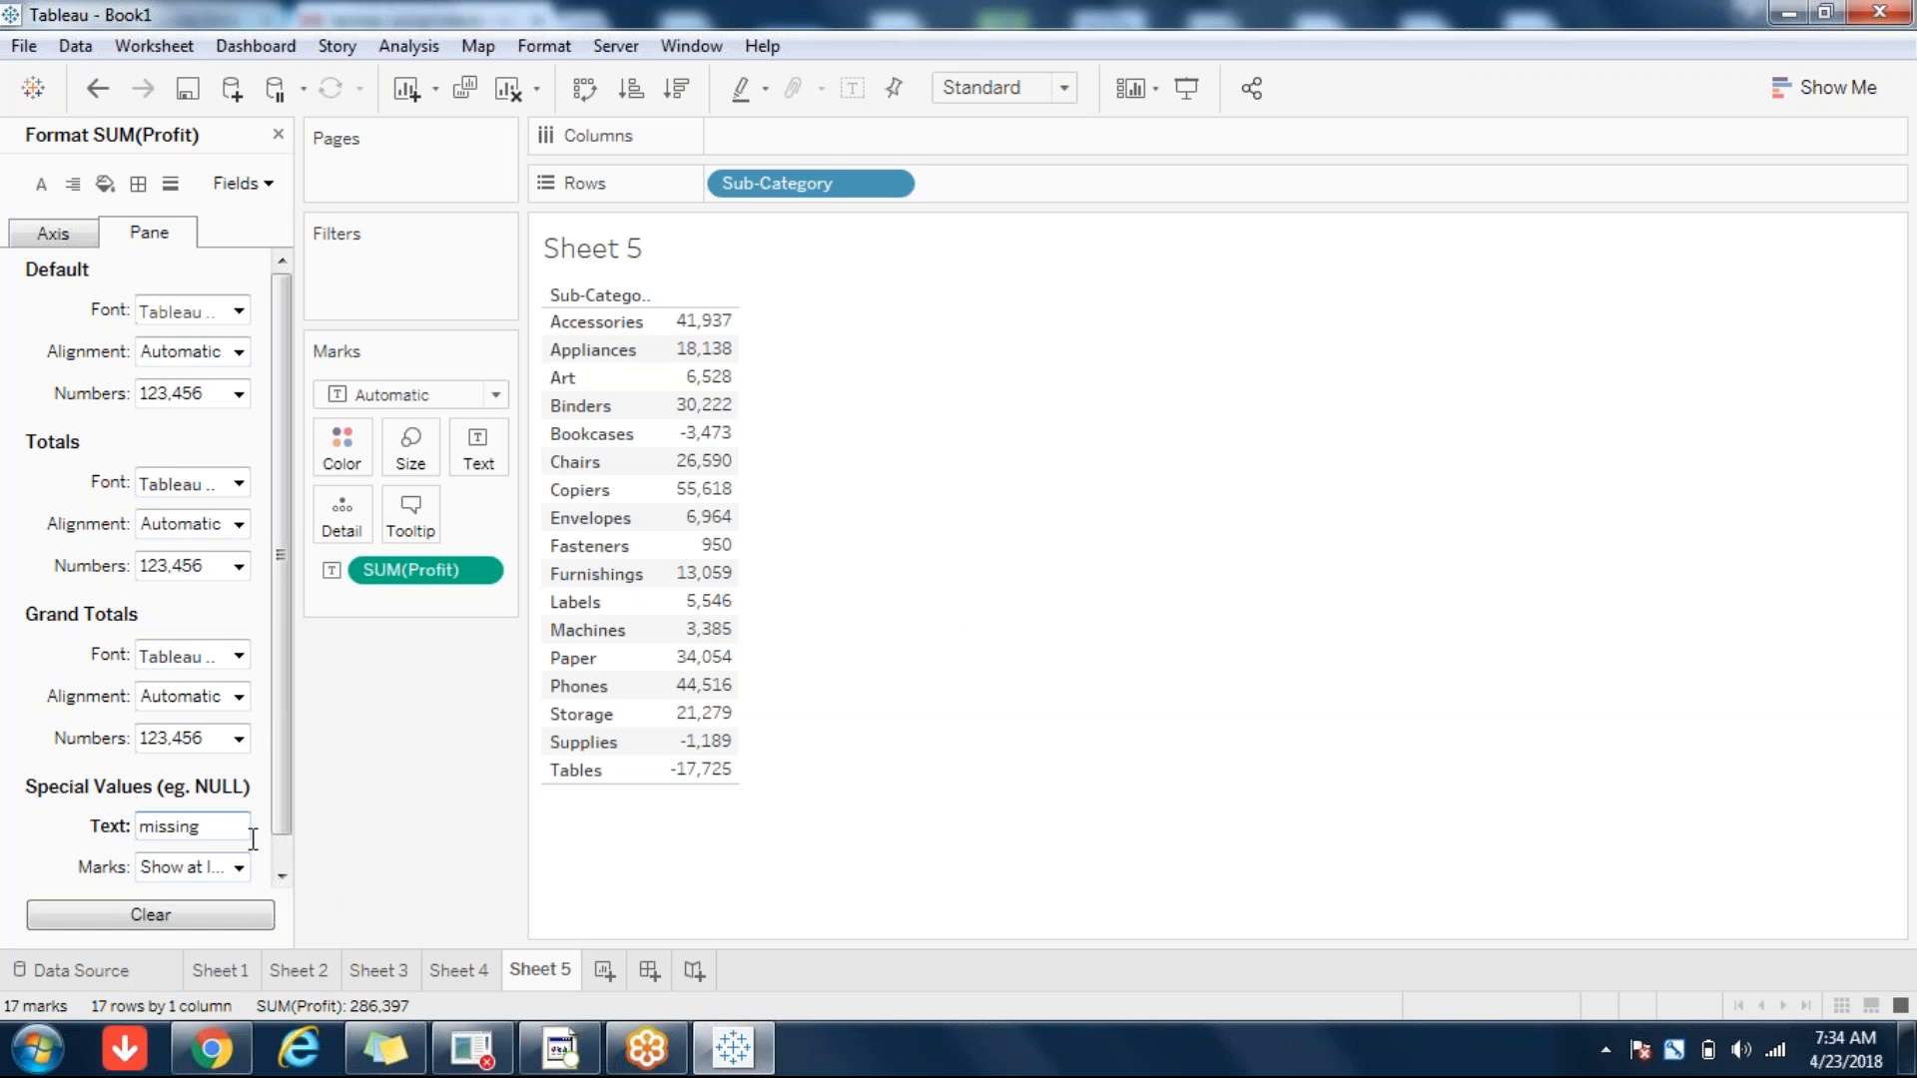
# - Replace the special values text for Profit with "N/A"
pyautogui.moveTo(714, 412)
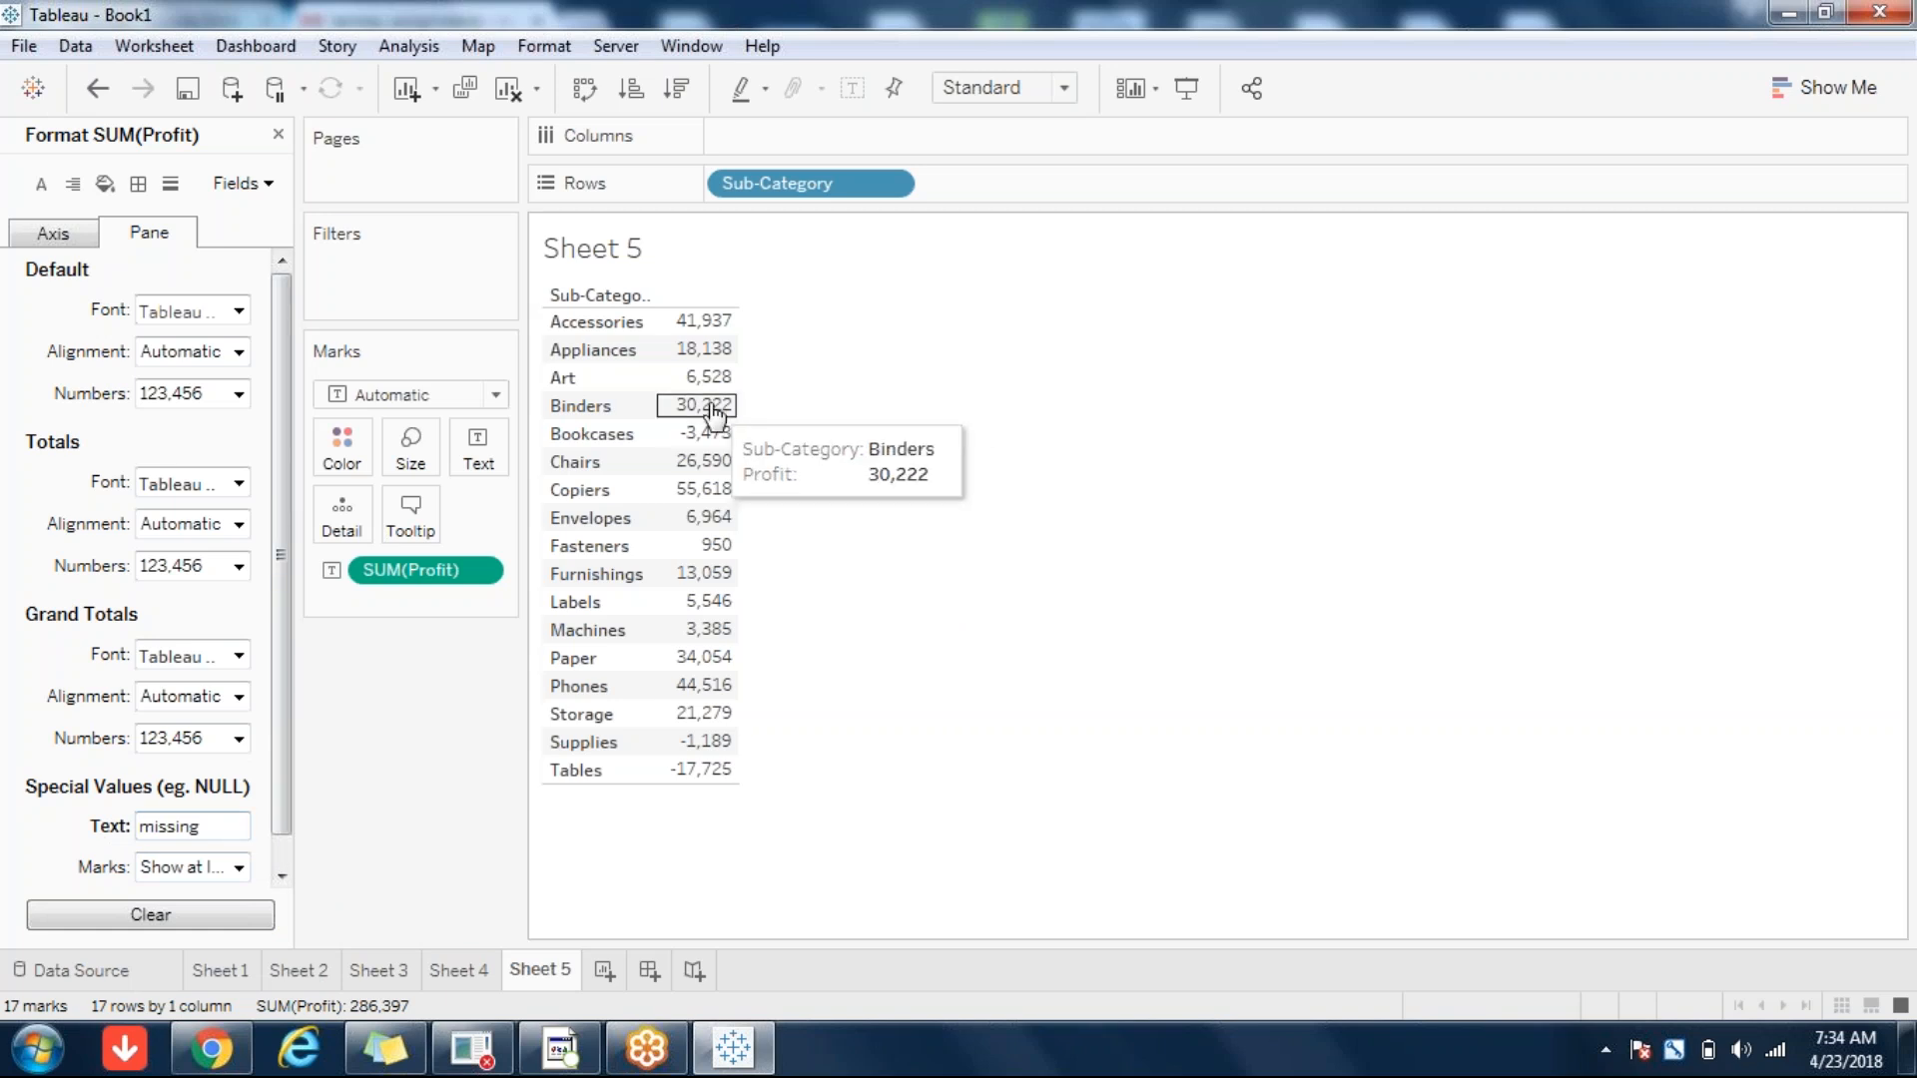
pyautogui.moveTo(709, 327)
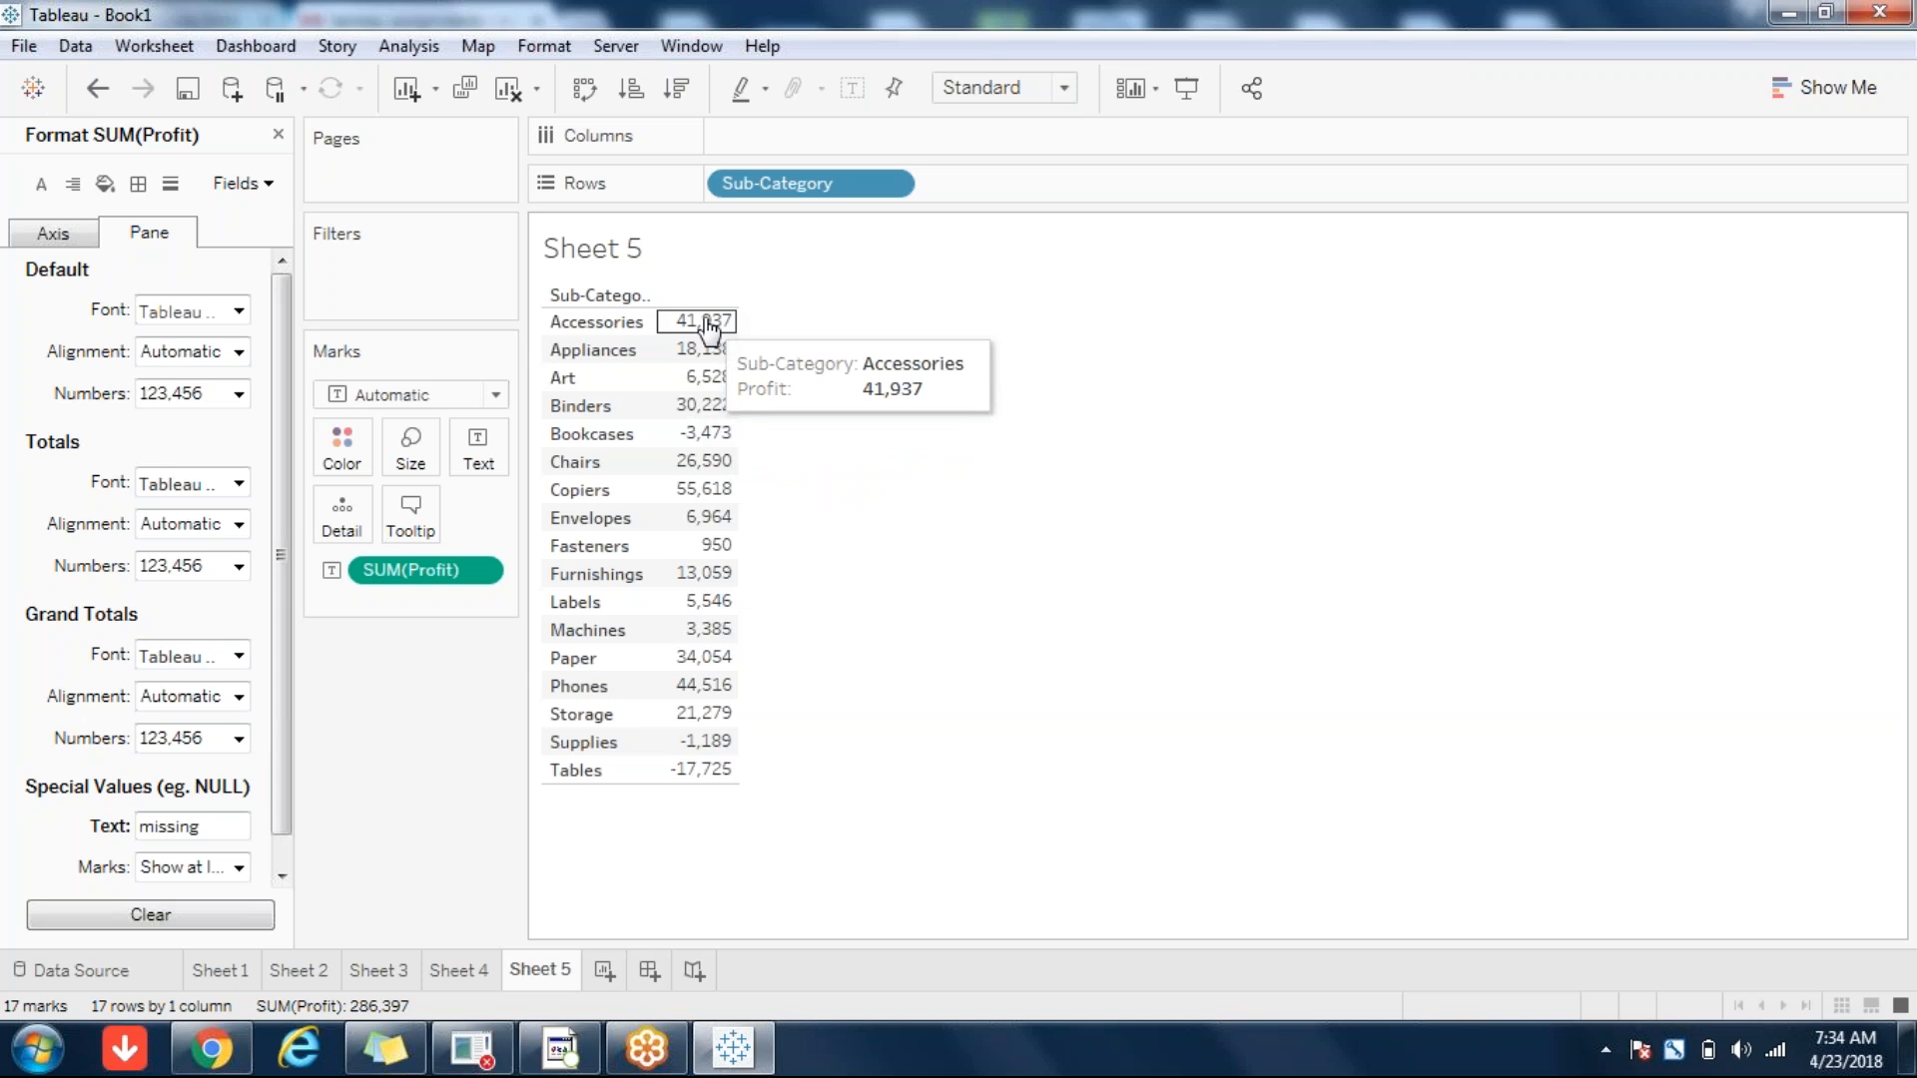
pyautogui.doubleClick(177, 825)
pyautogui.write('Not availa')
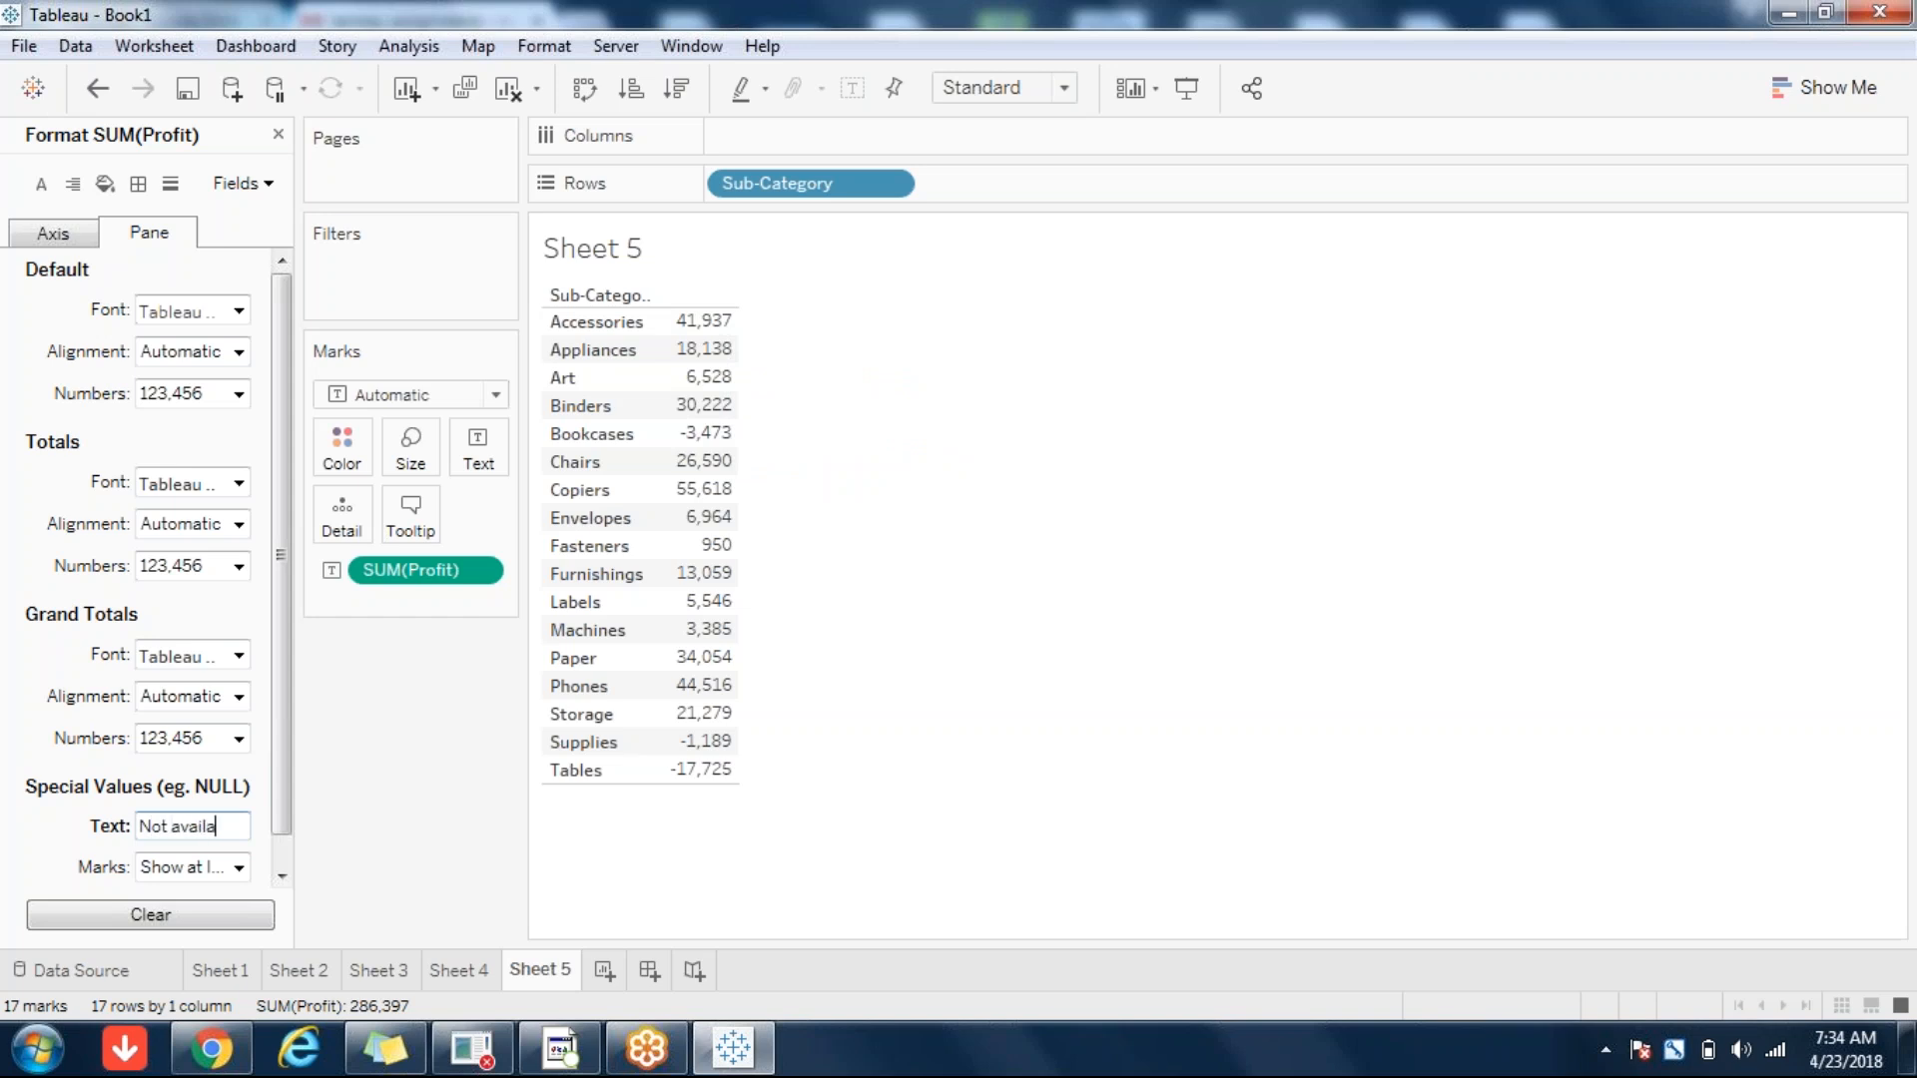
pyautogui.press('BackSpace')
pyautogui.press('BackSpace')
pyautogui.press('BackSpace')
pyautogui.press('BackSpace')
pyautogui.press('BackSpace')
pyautogui.press('BackSpace')
pyautogui.press('BackSpace')
pyautogui.press('BackSpace')
pyautogui.press('BackSpace')
pyautogui.write('/A')
pyautogui.press('Return')
# - Check the mark display options for special values and close the Profit formatting
pyautogui.click(220, 866)
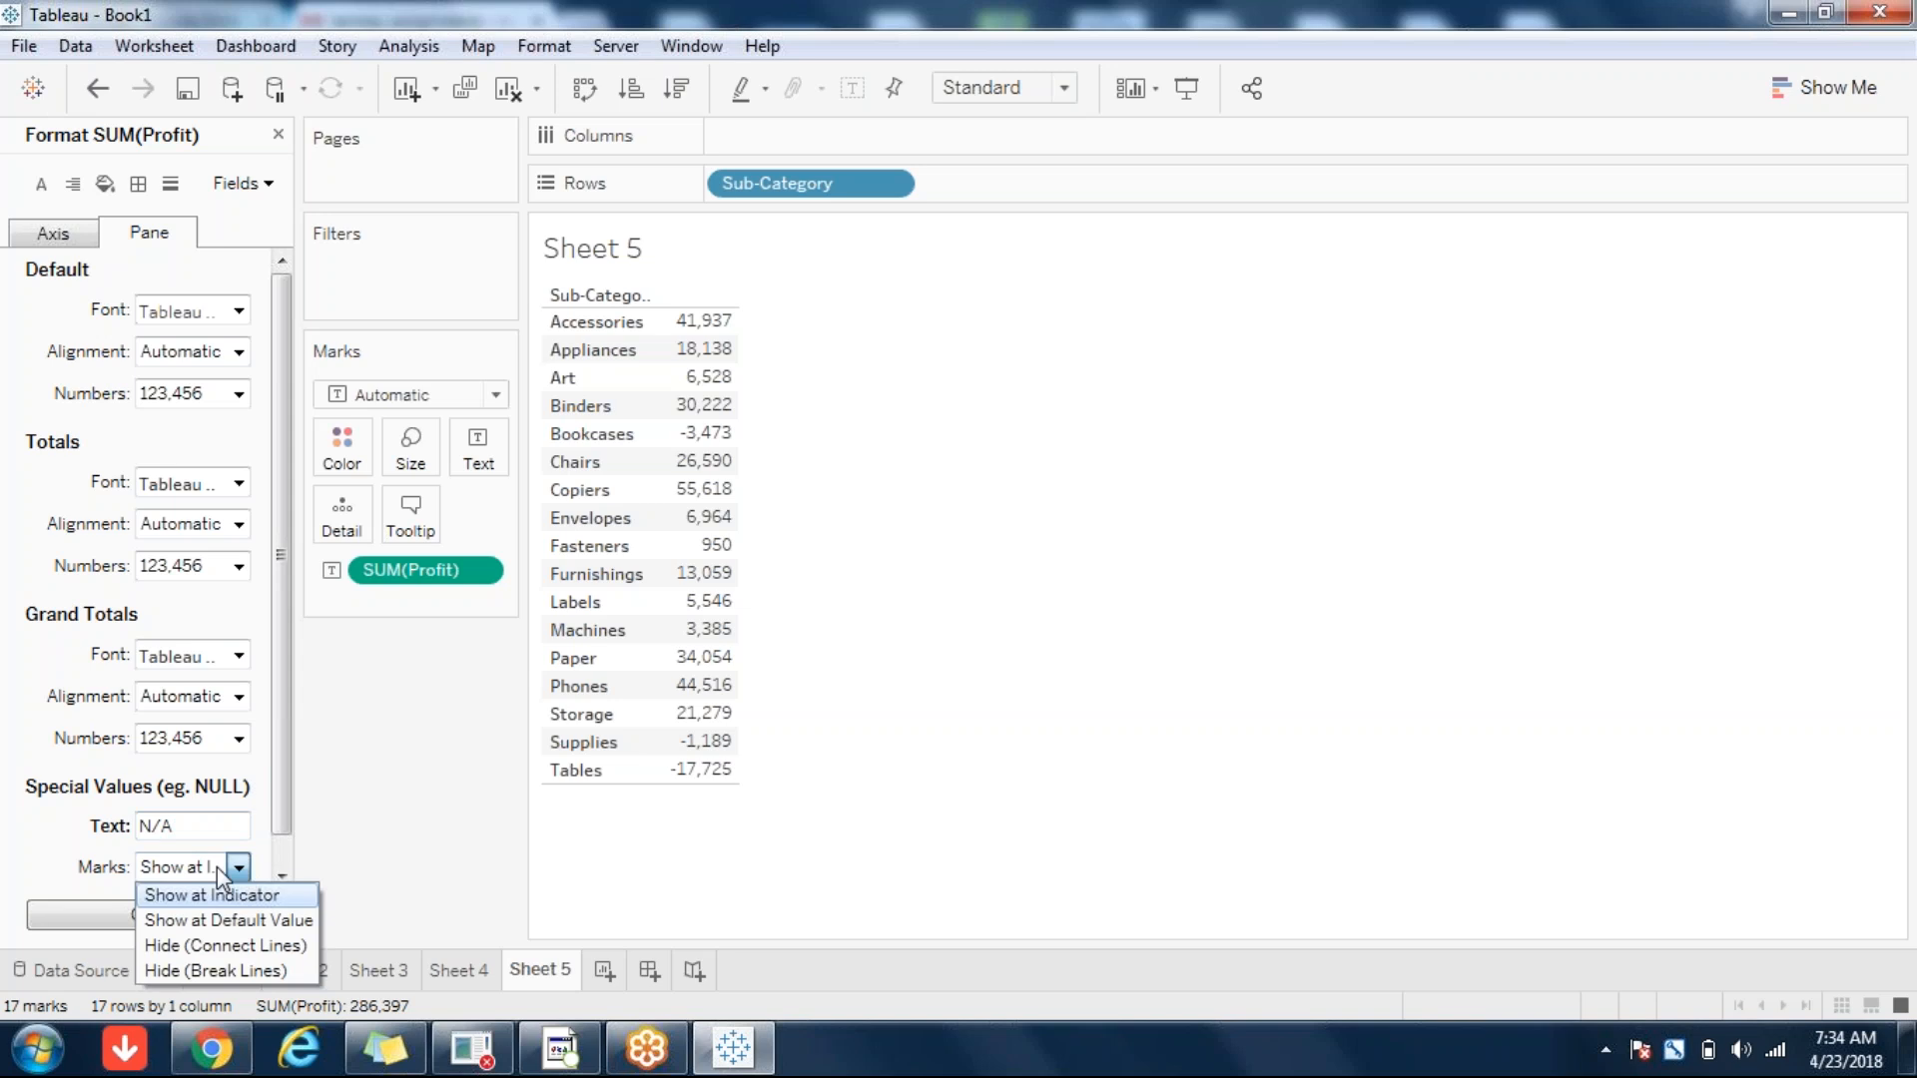
pyautogui.click(397, 821)
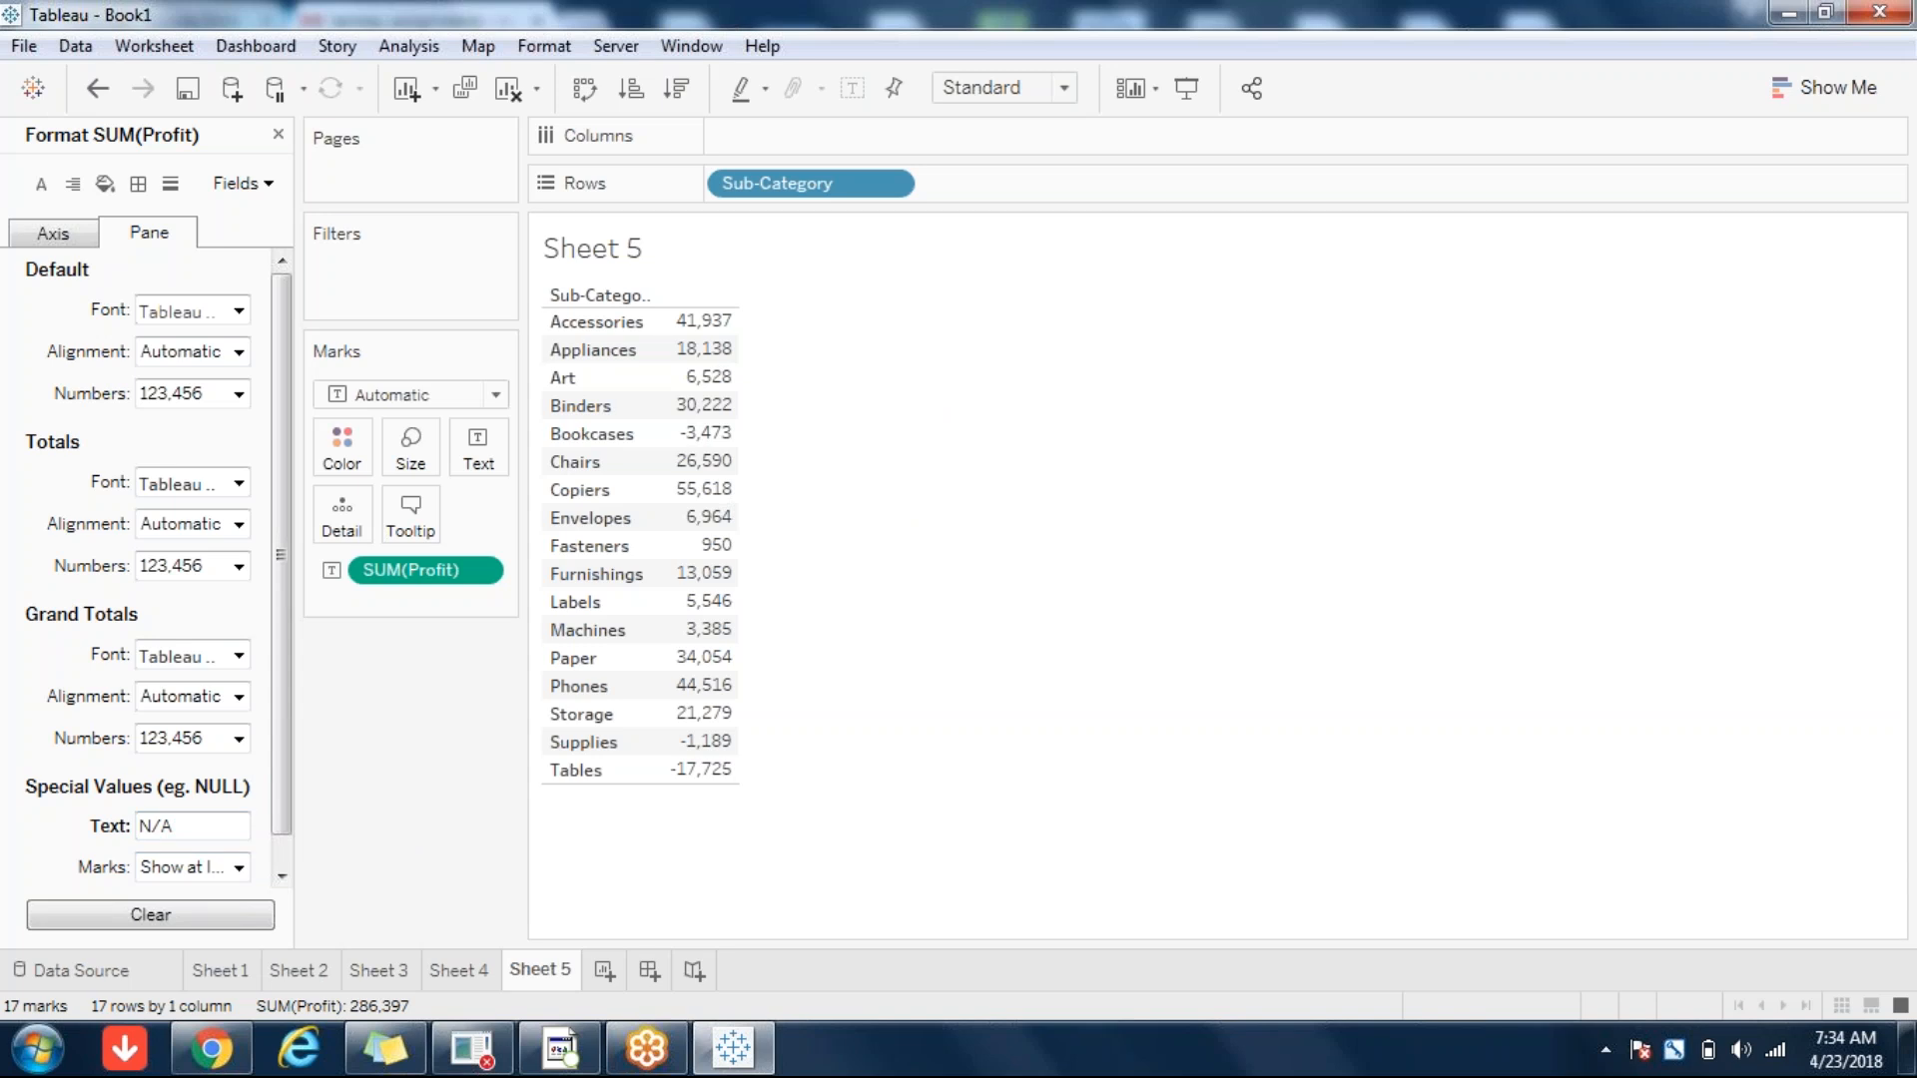
pyautogui.click(152, 835)
pyautogui.click(279, 144)
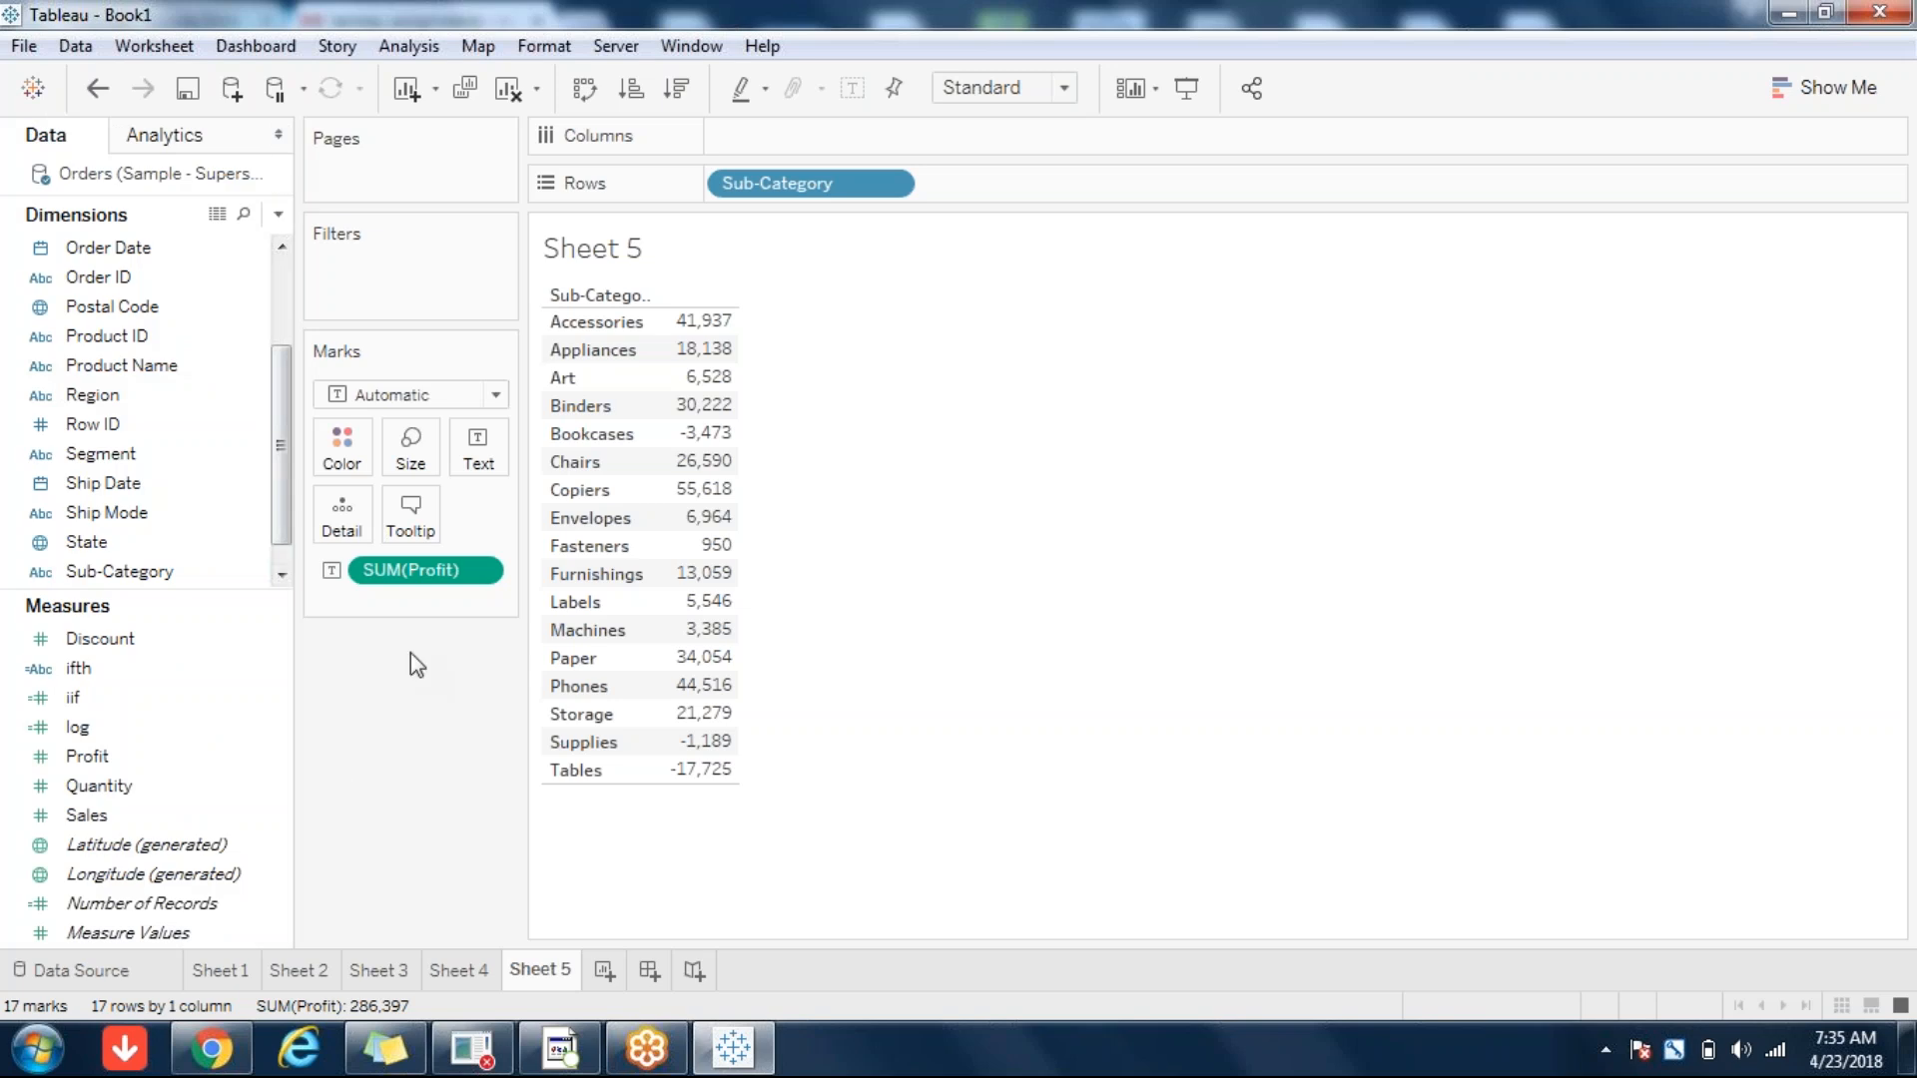
# - Add a new worksheet and start a new calculated field on it
pyautogui.click(604, 971)
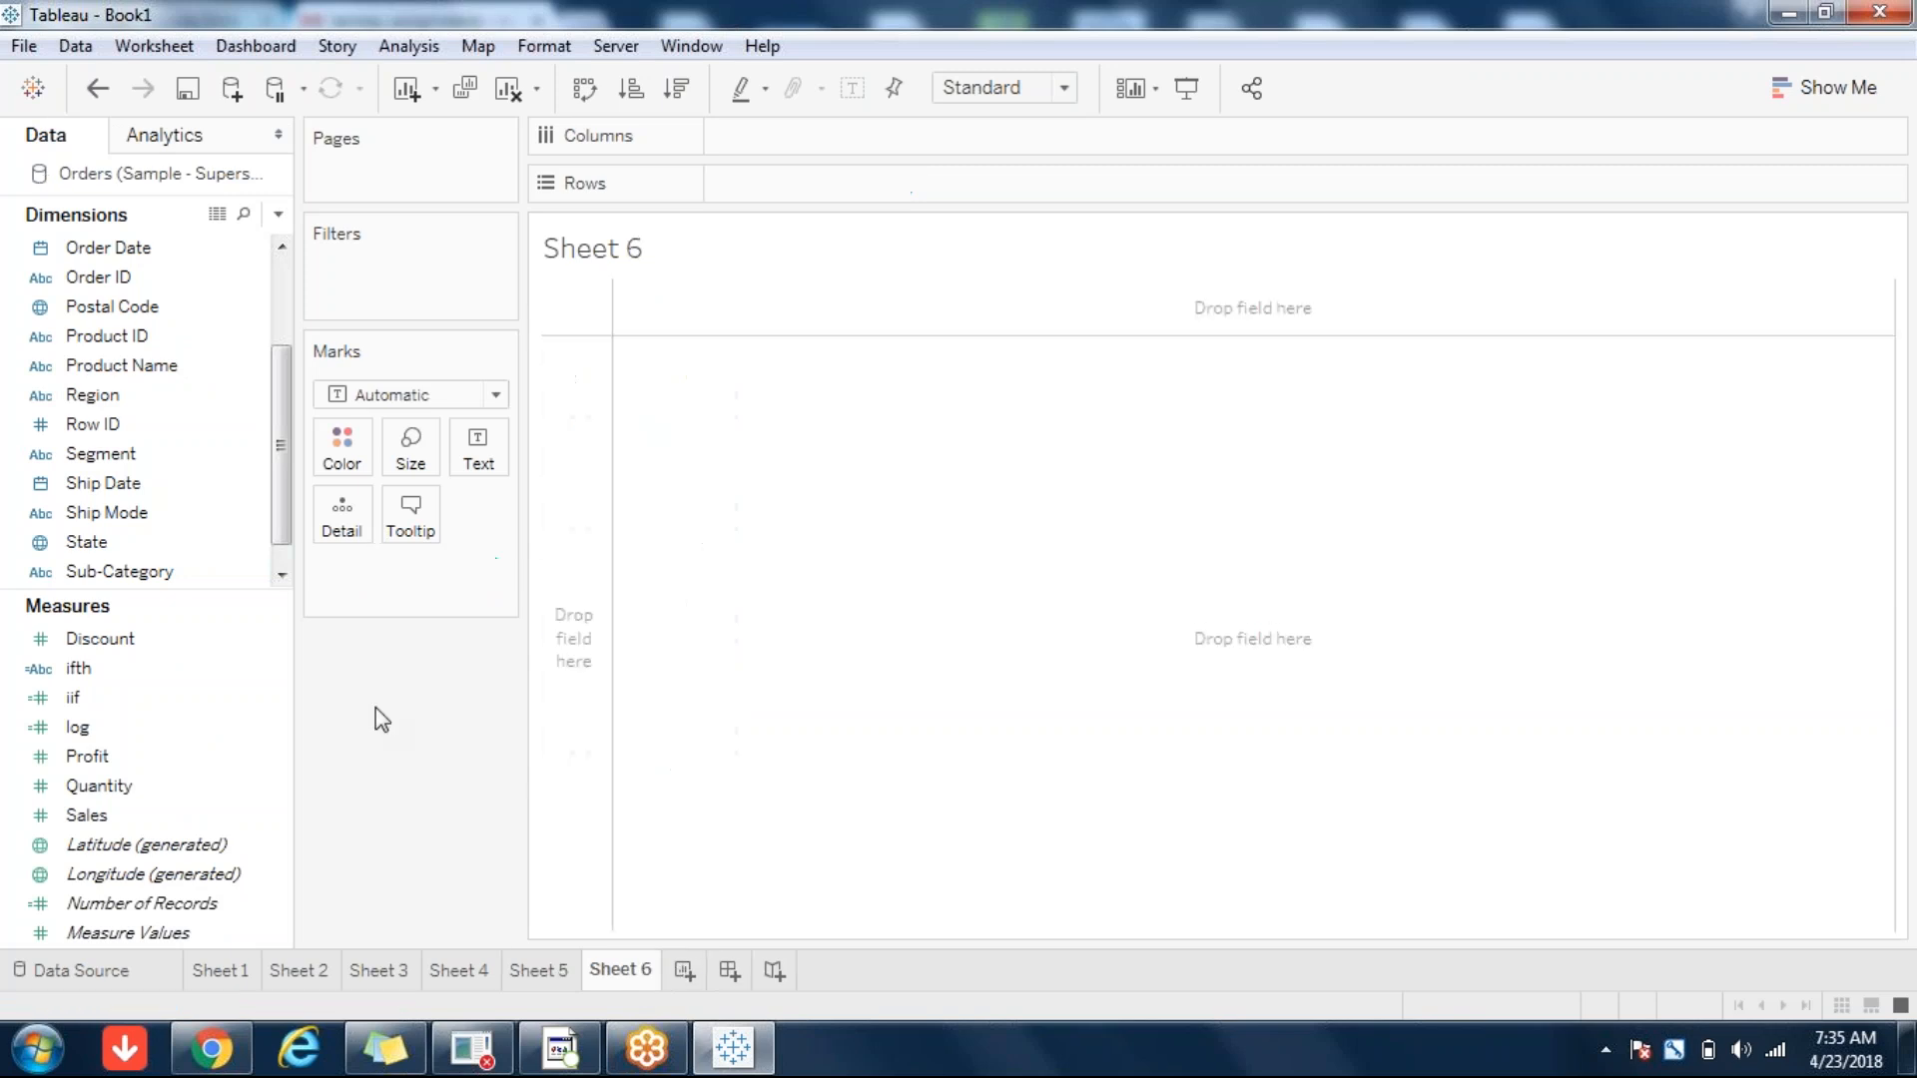
pyautogui.click(279, 214)
pyautogui.click(234, 249)
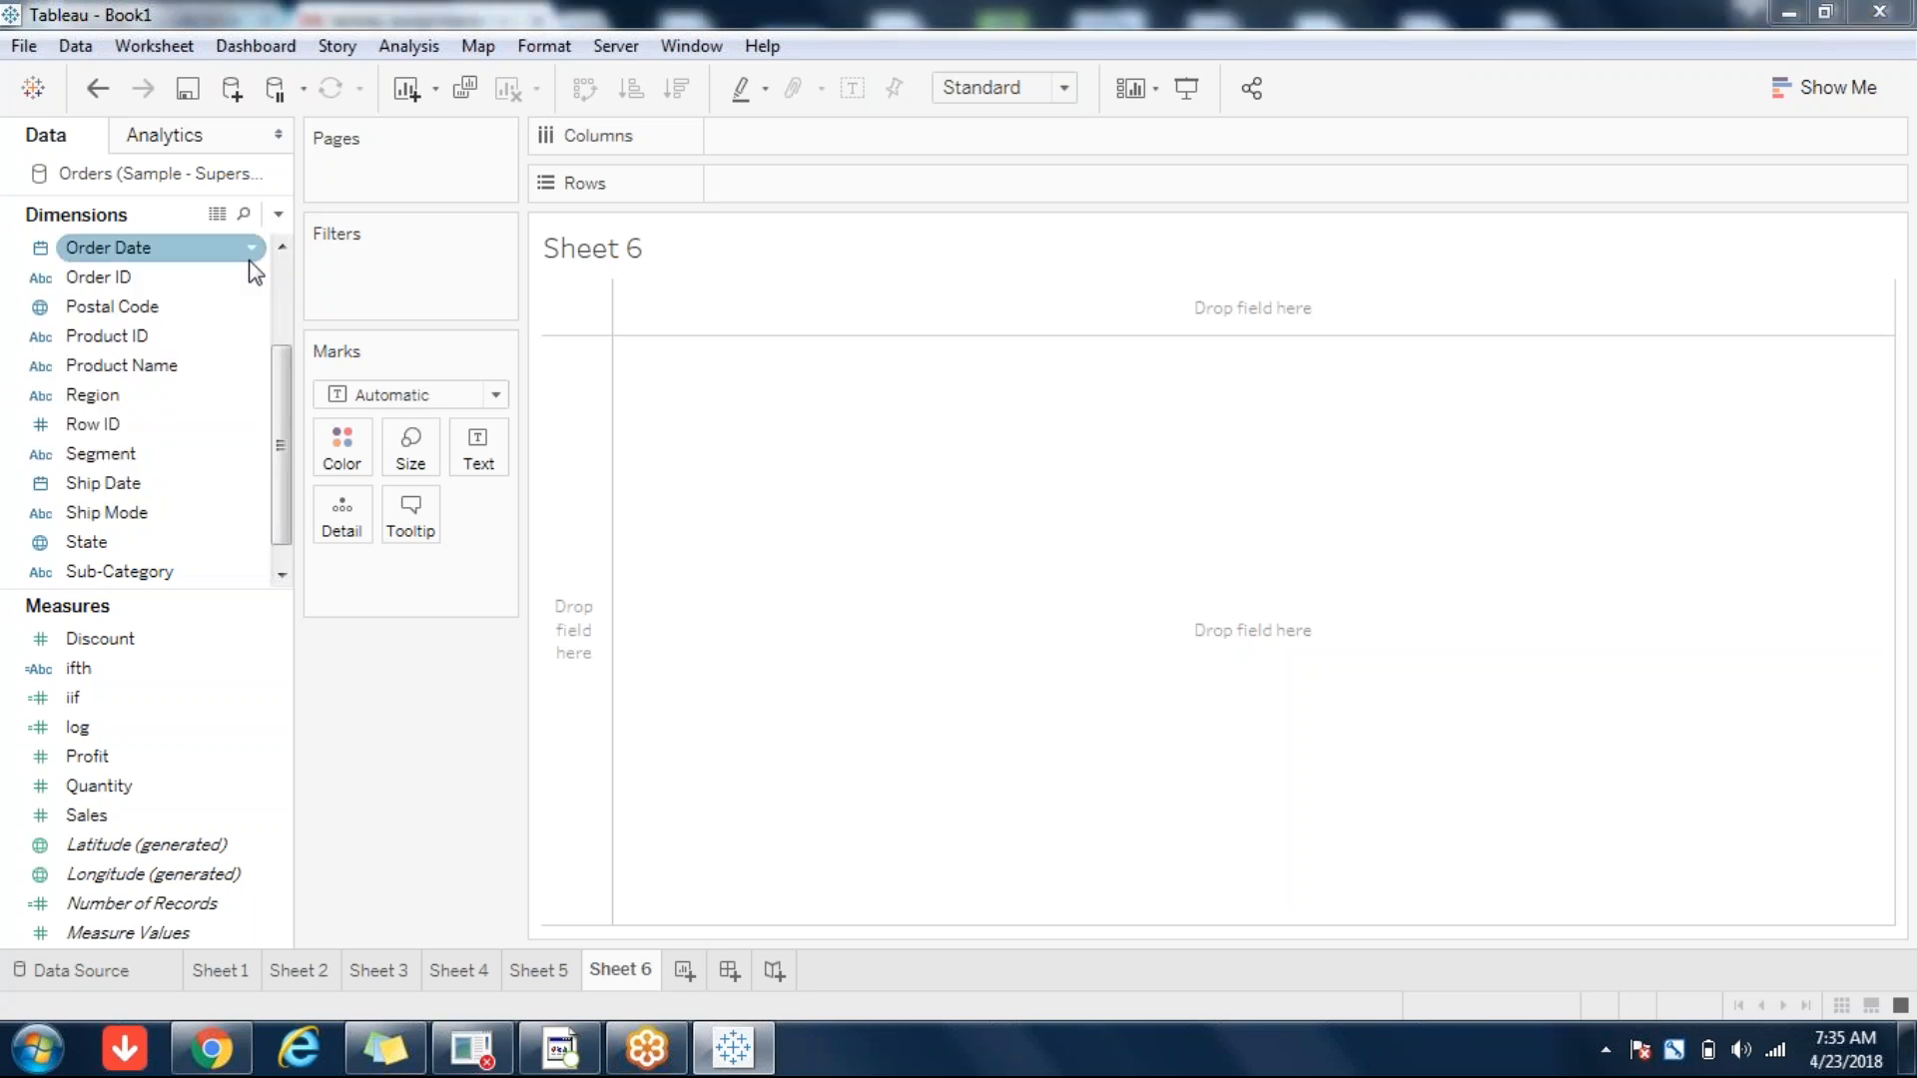
# - Look through the Logical functions, restrict the function list to Aggregate and name the calculated field attr
pyautogui.click(1444, 413)
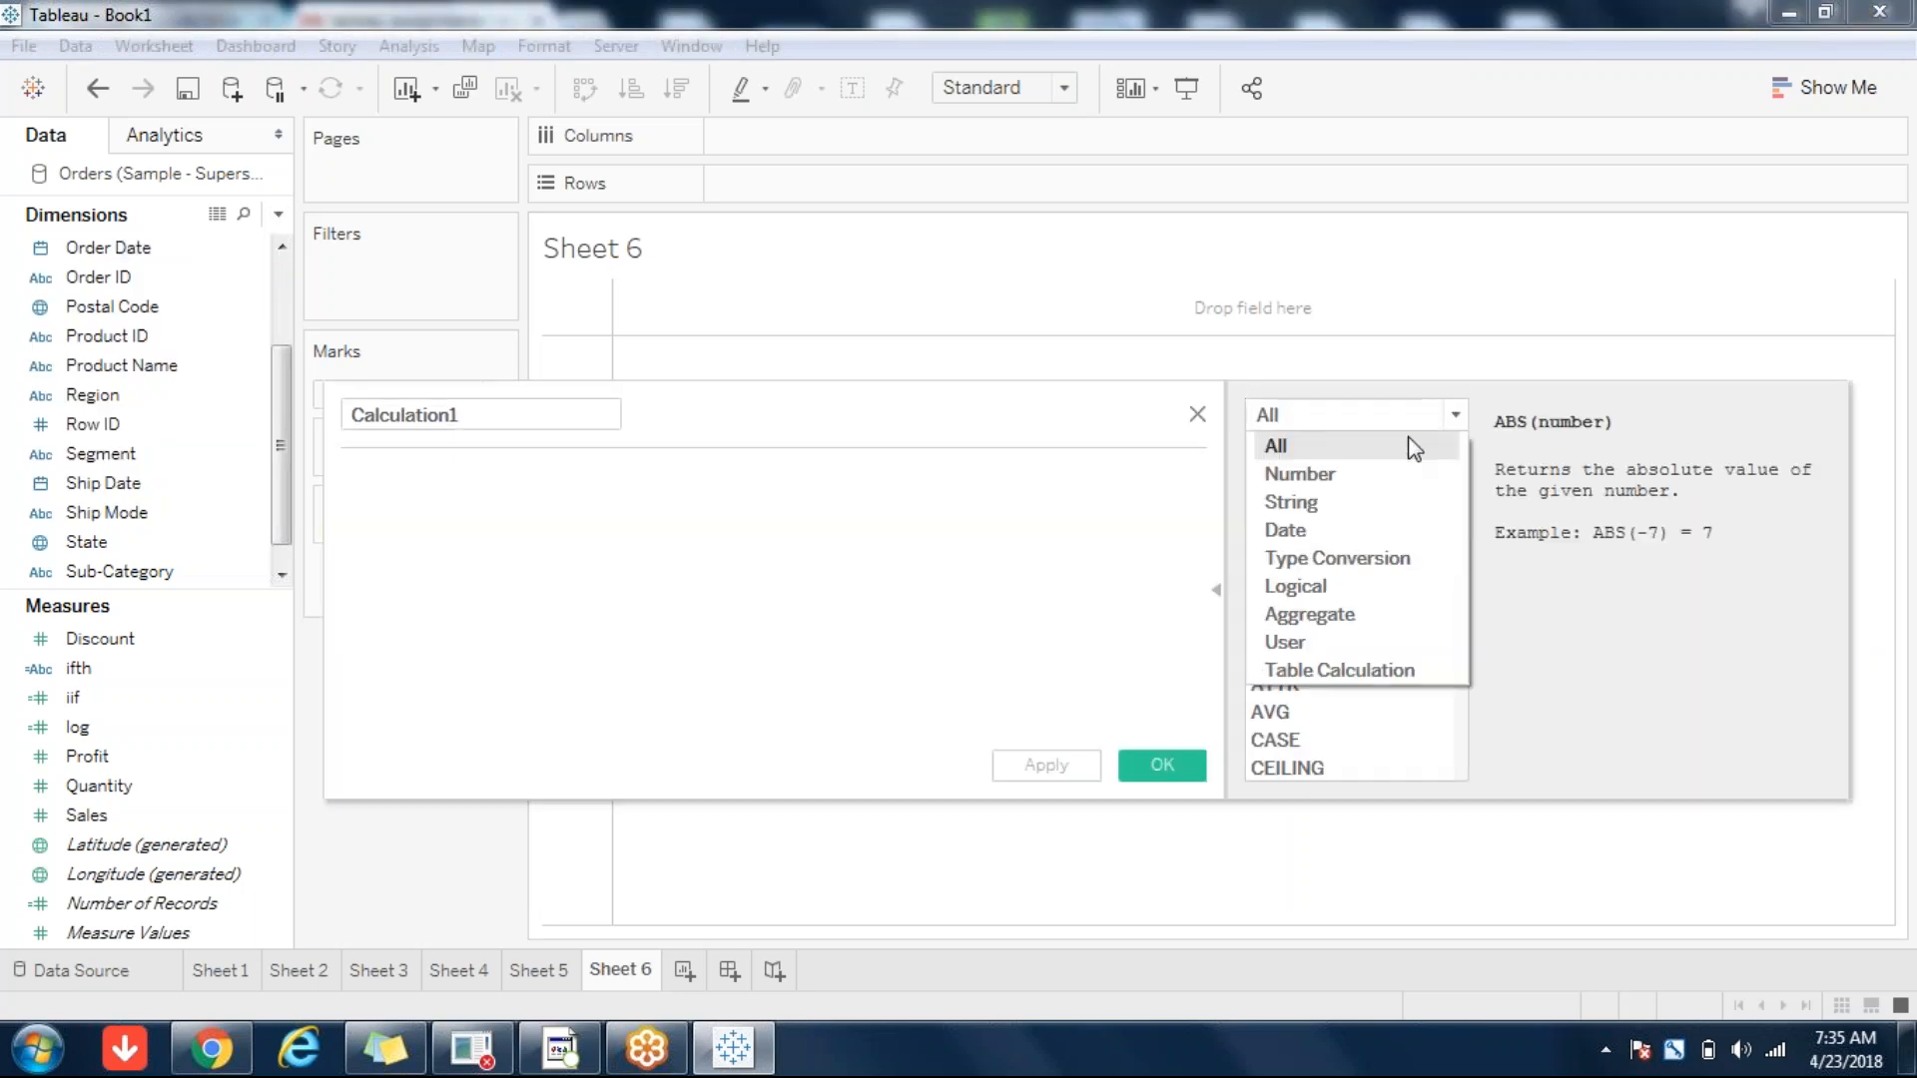
pyautogui.click(1326, 587)
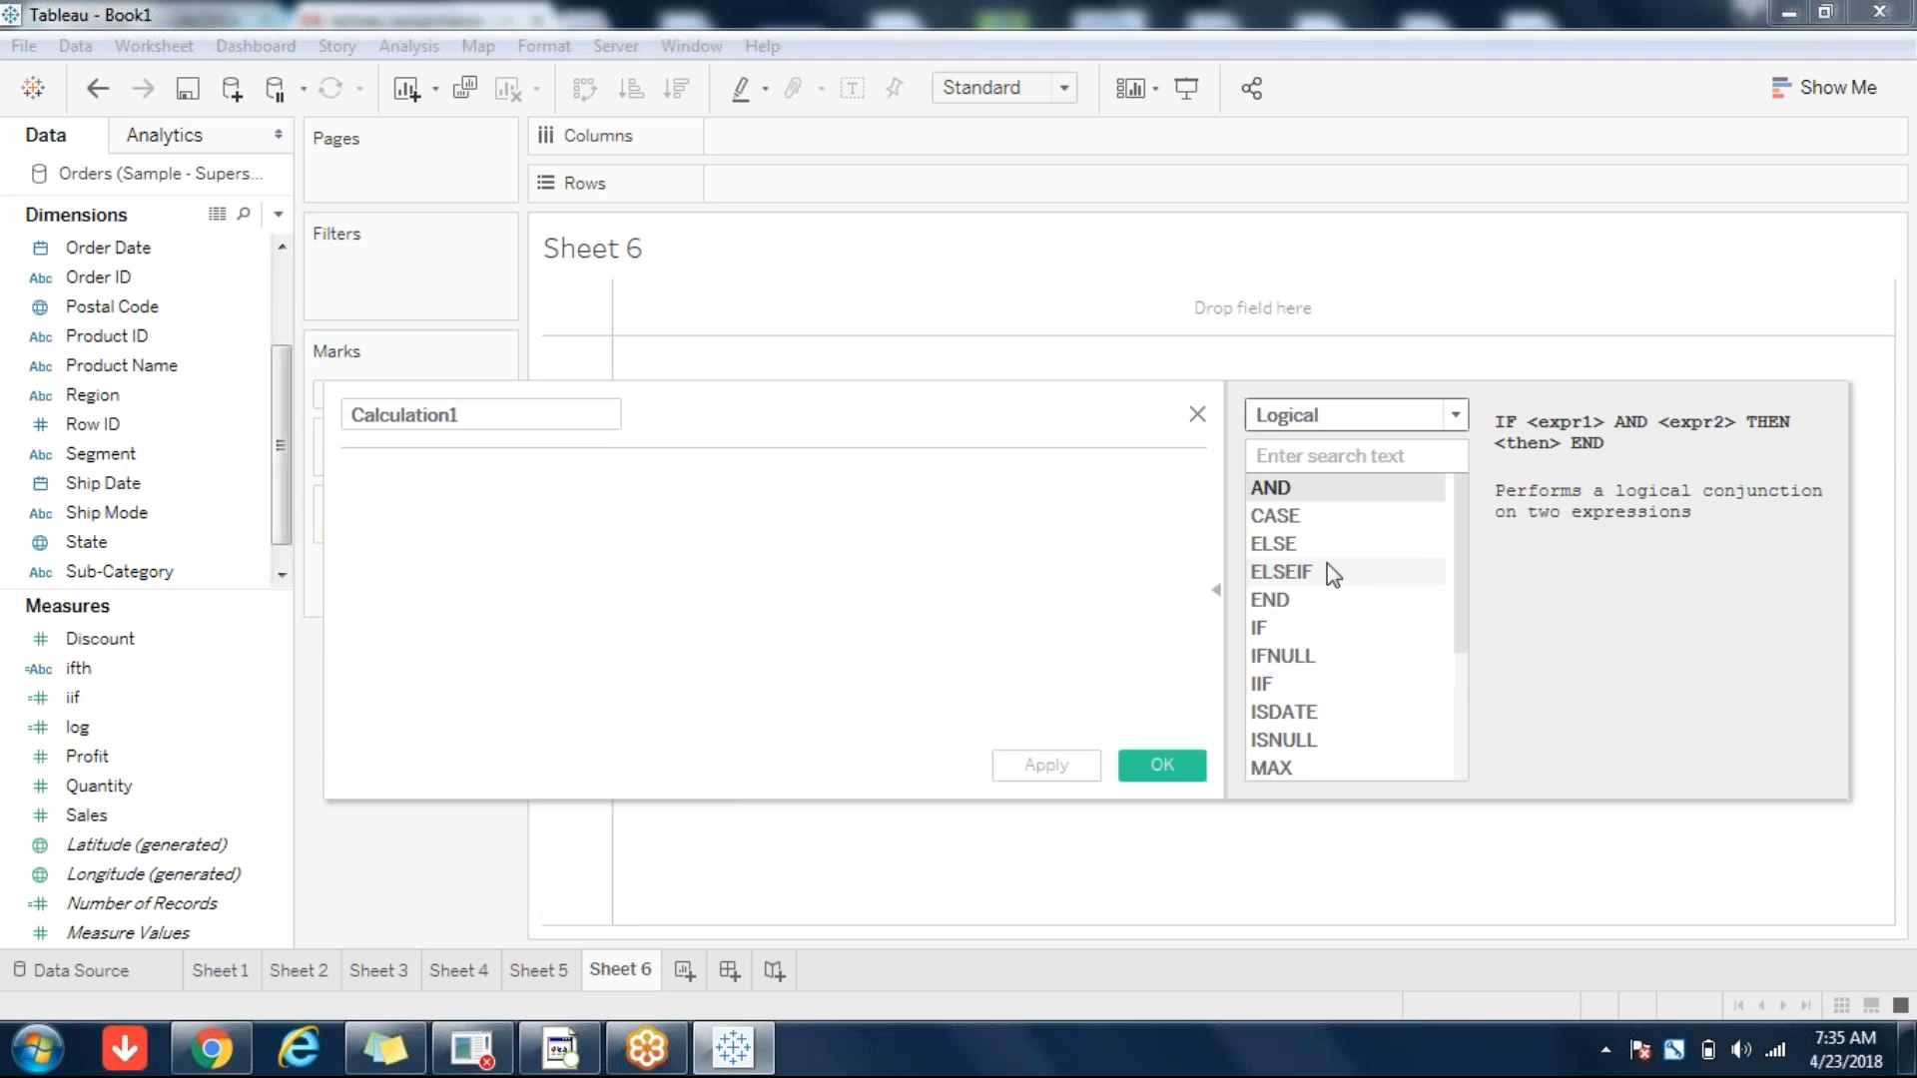
pyautogui.click(1426, 417)
pyautogui.click(1338, 617)
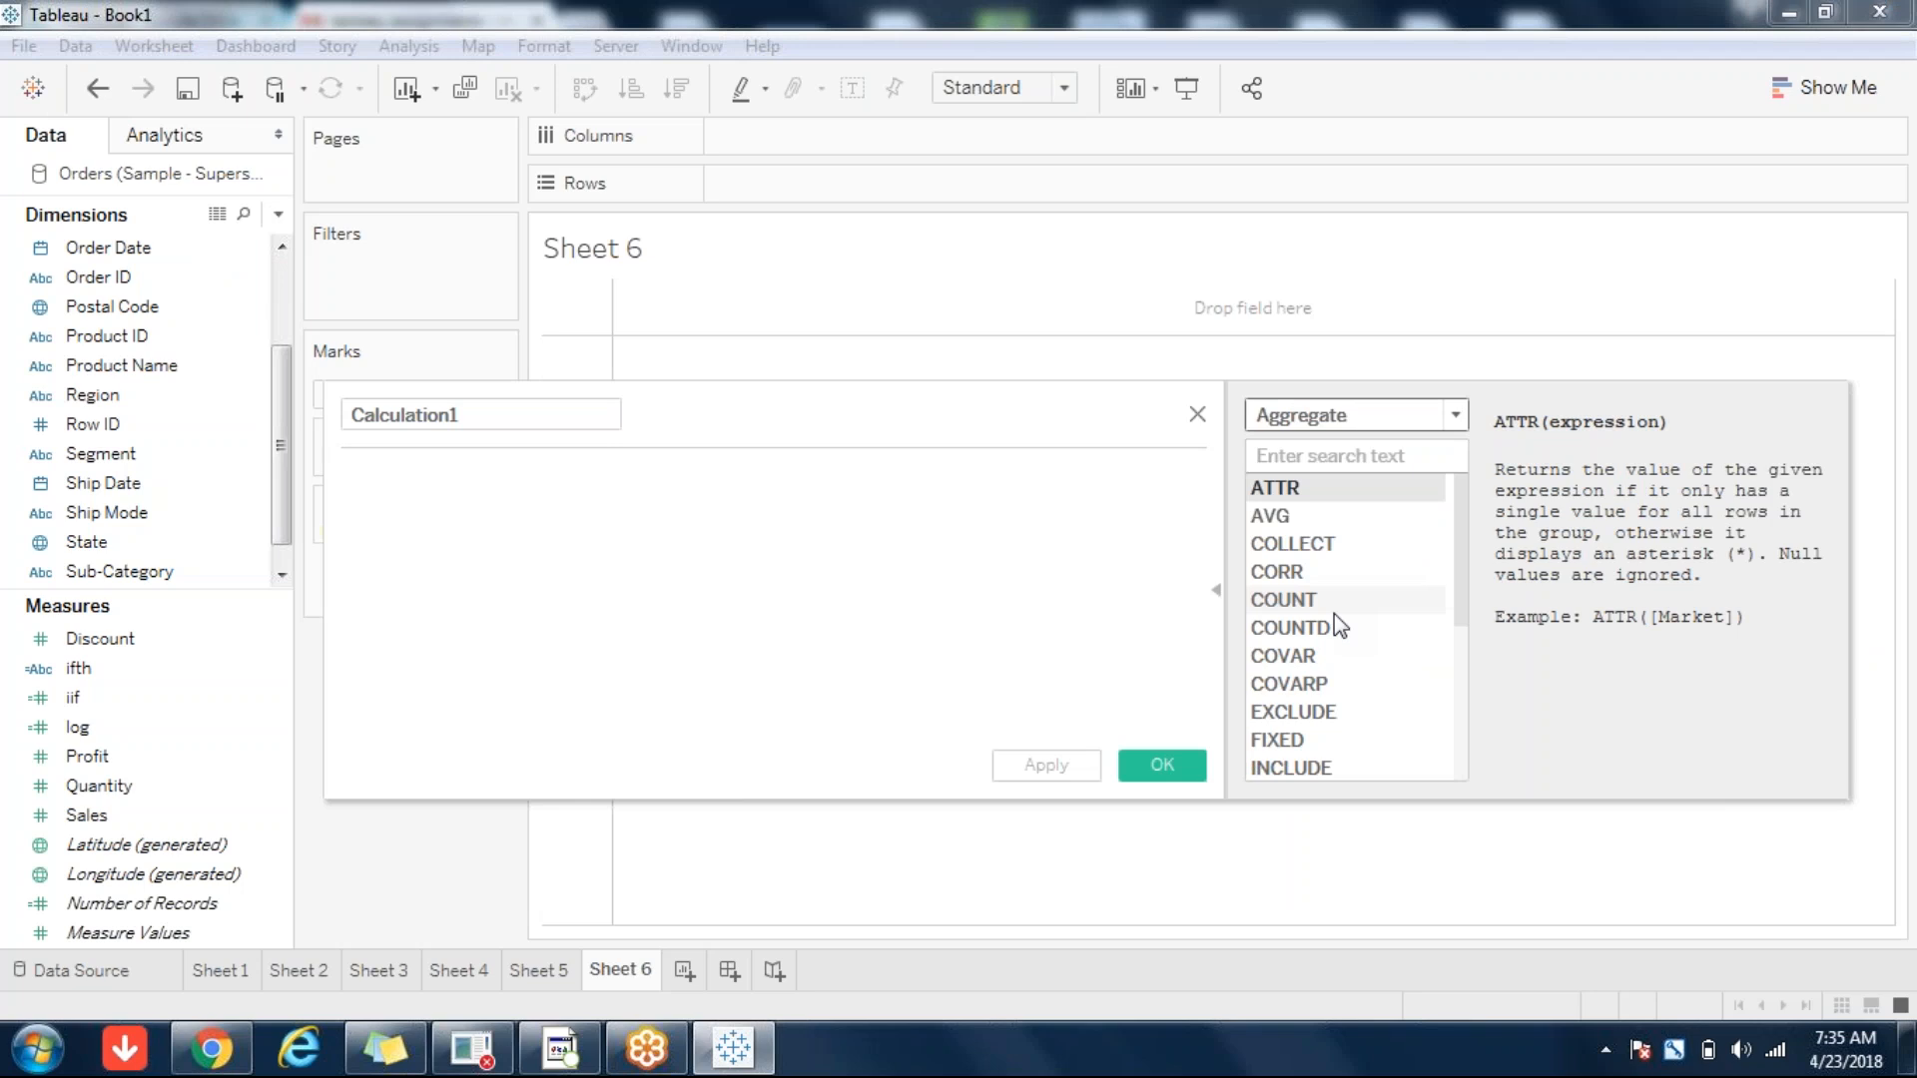
pyautogui.doubleClick(431, 415)
pyautogui.write('attr')
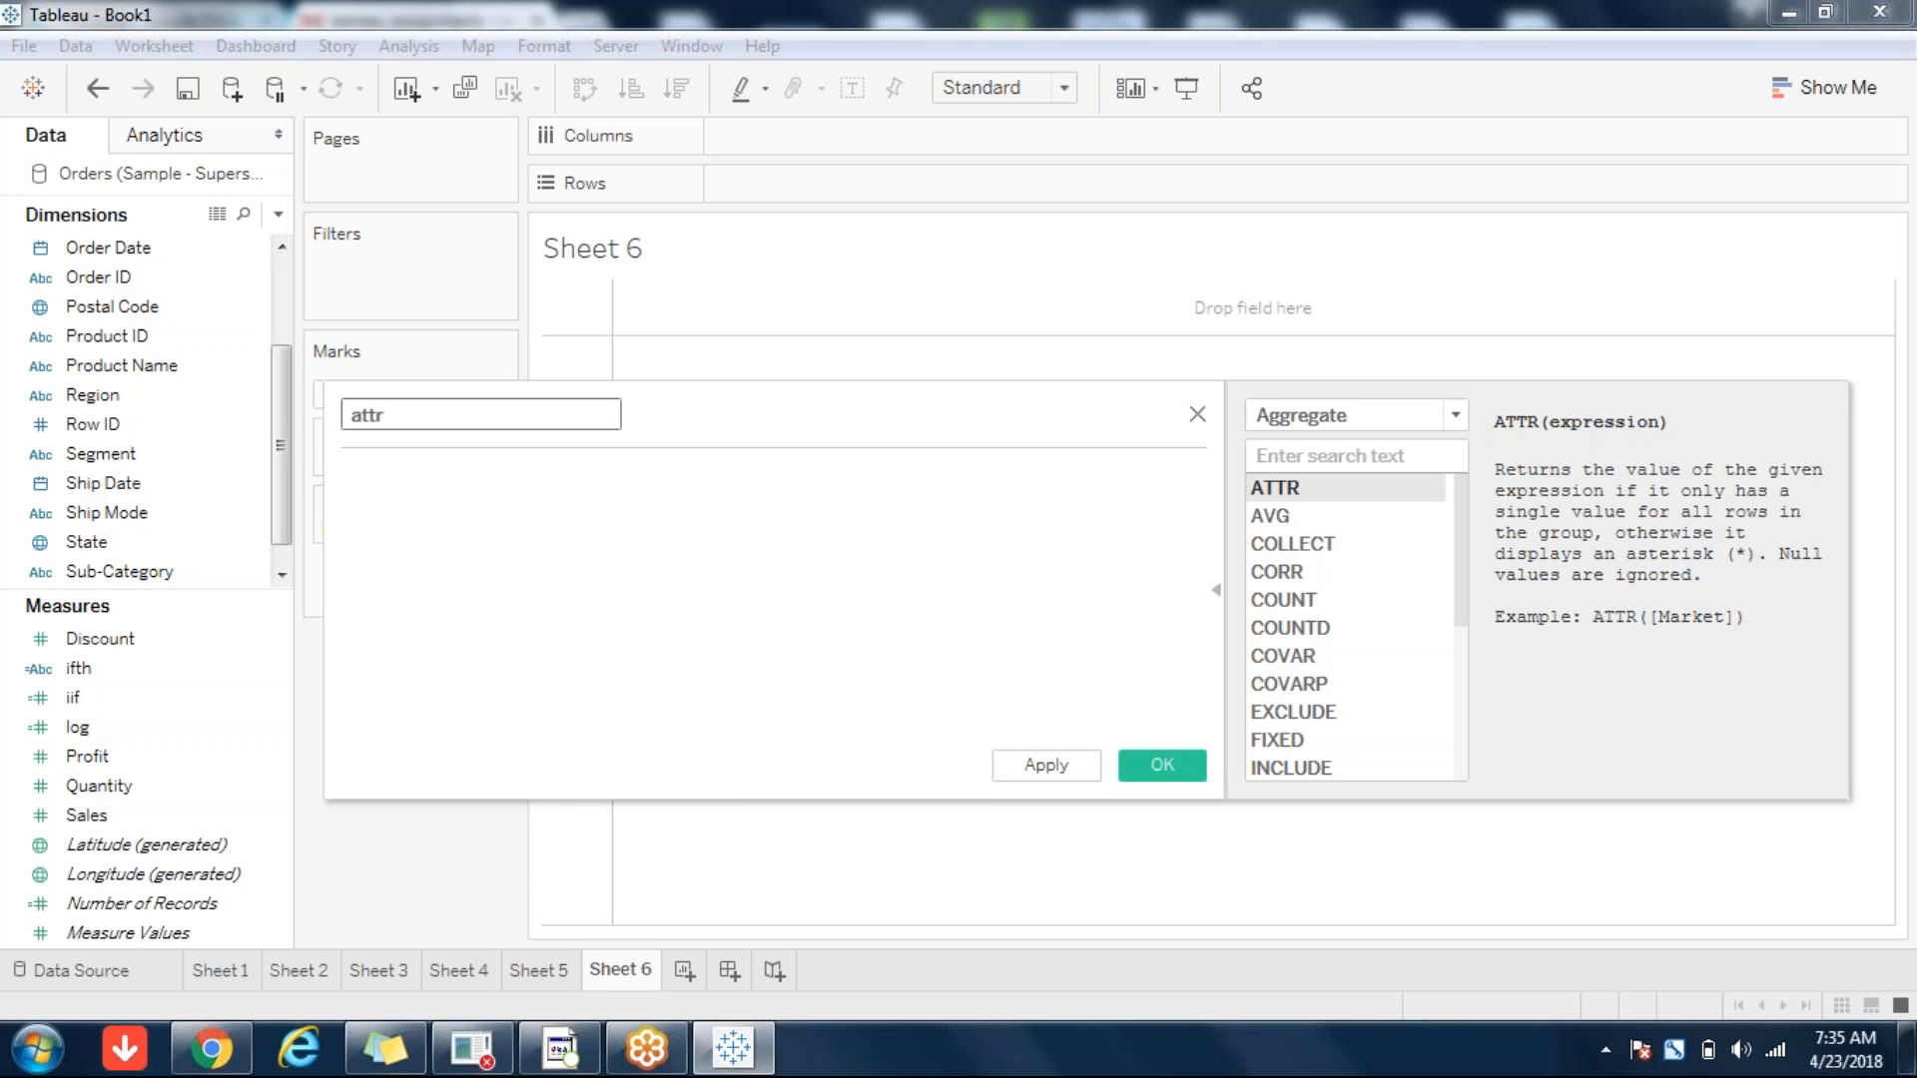
# - Begin the attr formula with the condition IF [Region]='central' followed by THEN
pyautogui.click(346, 477)
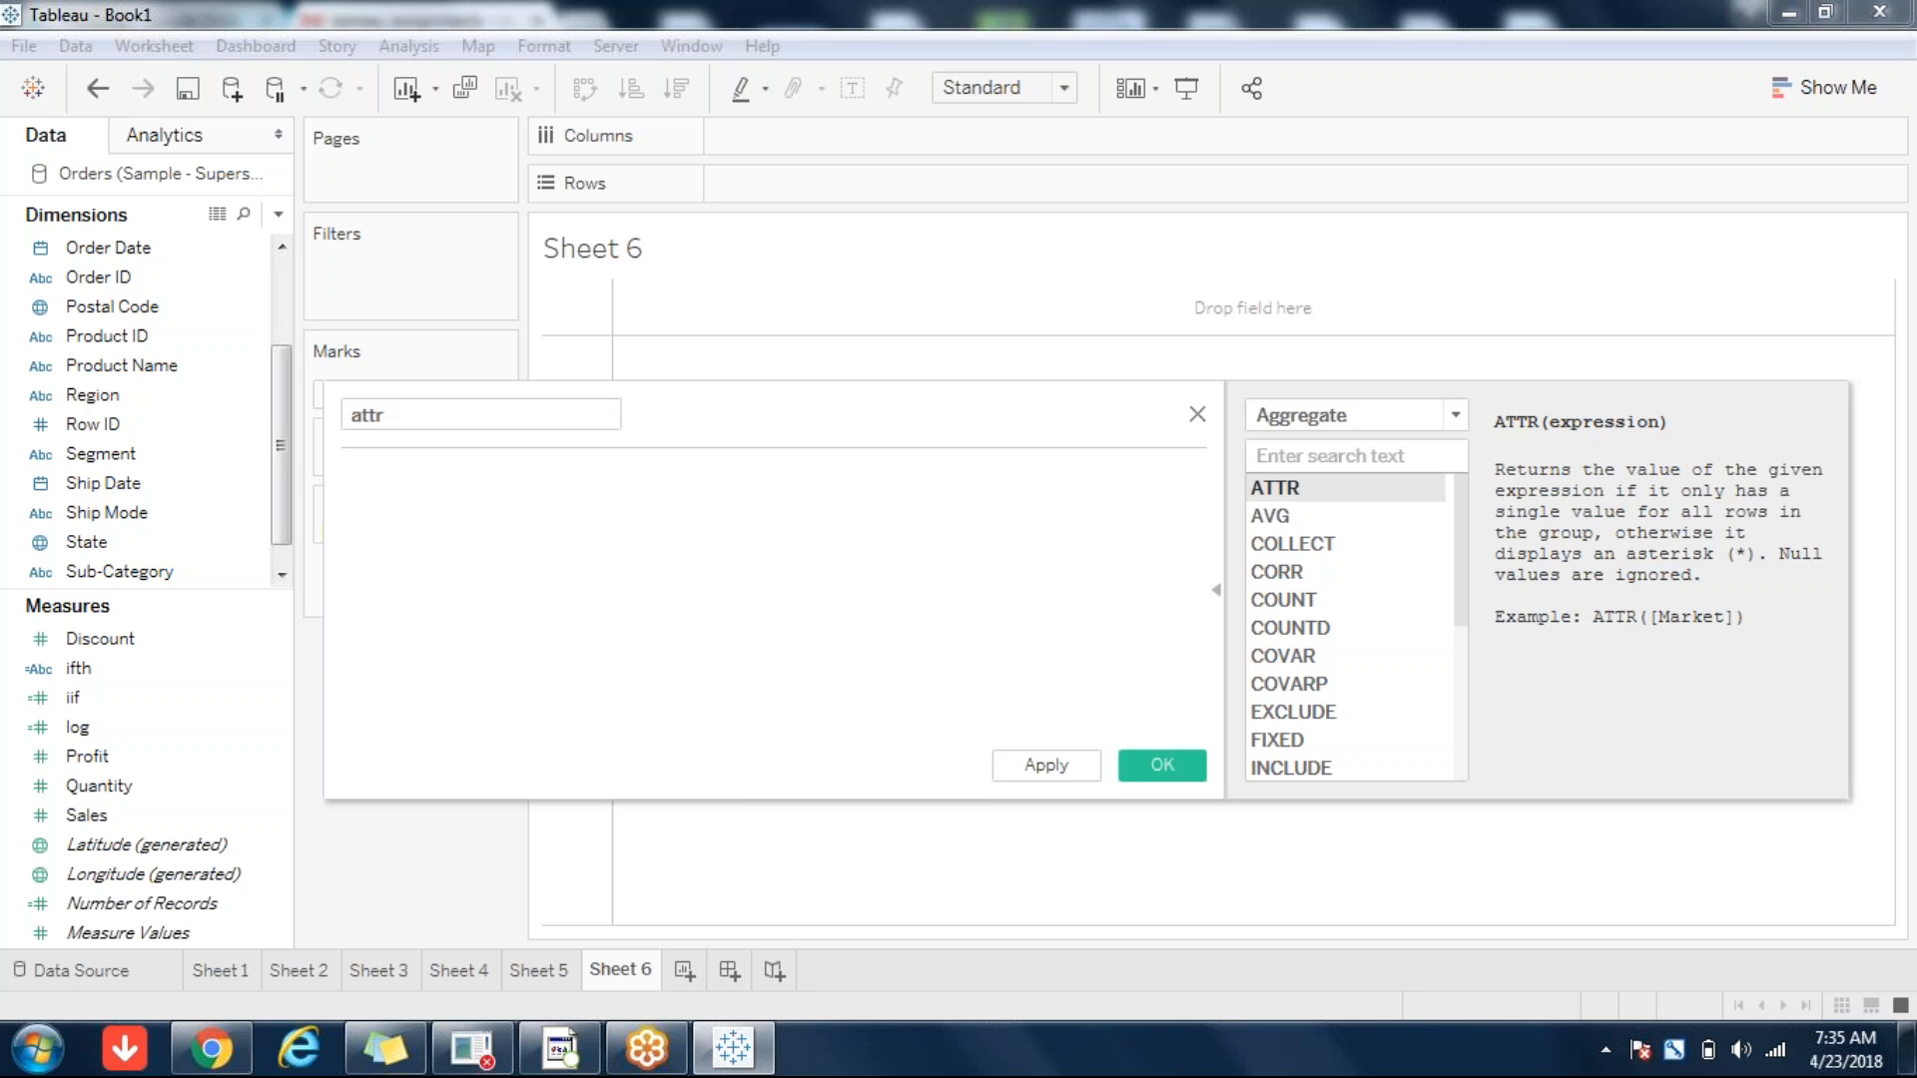
pyautogui.write('IF ')
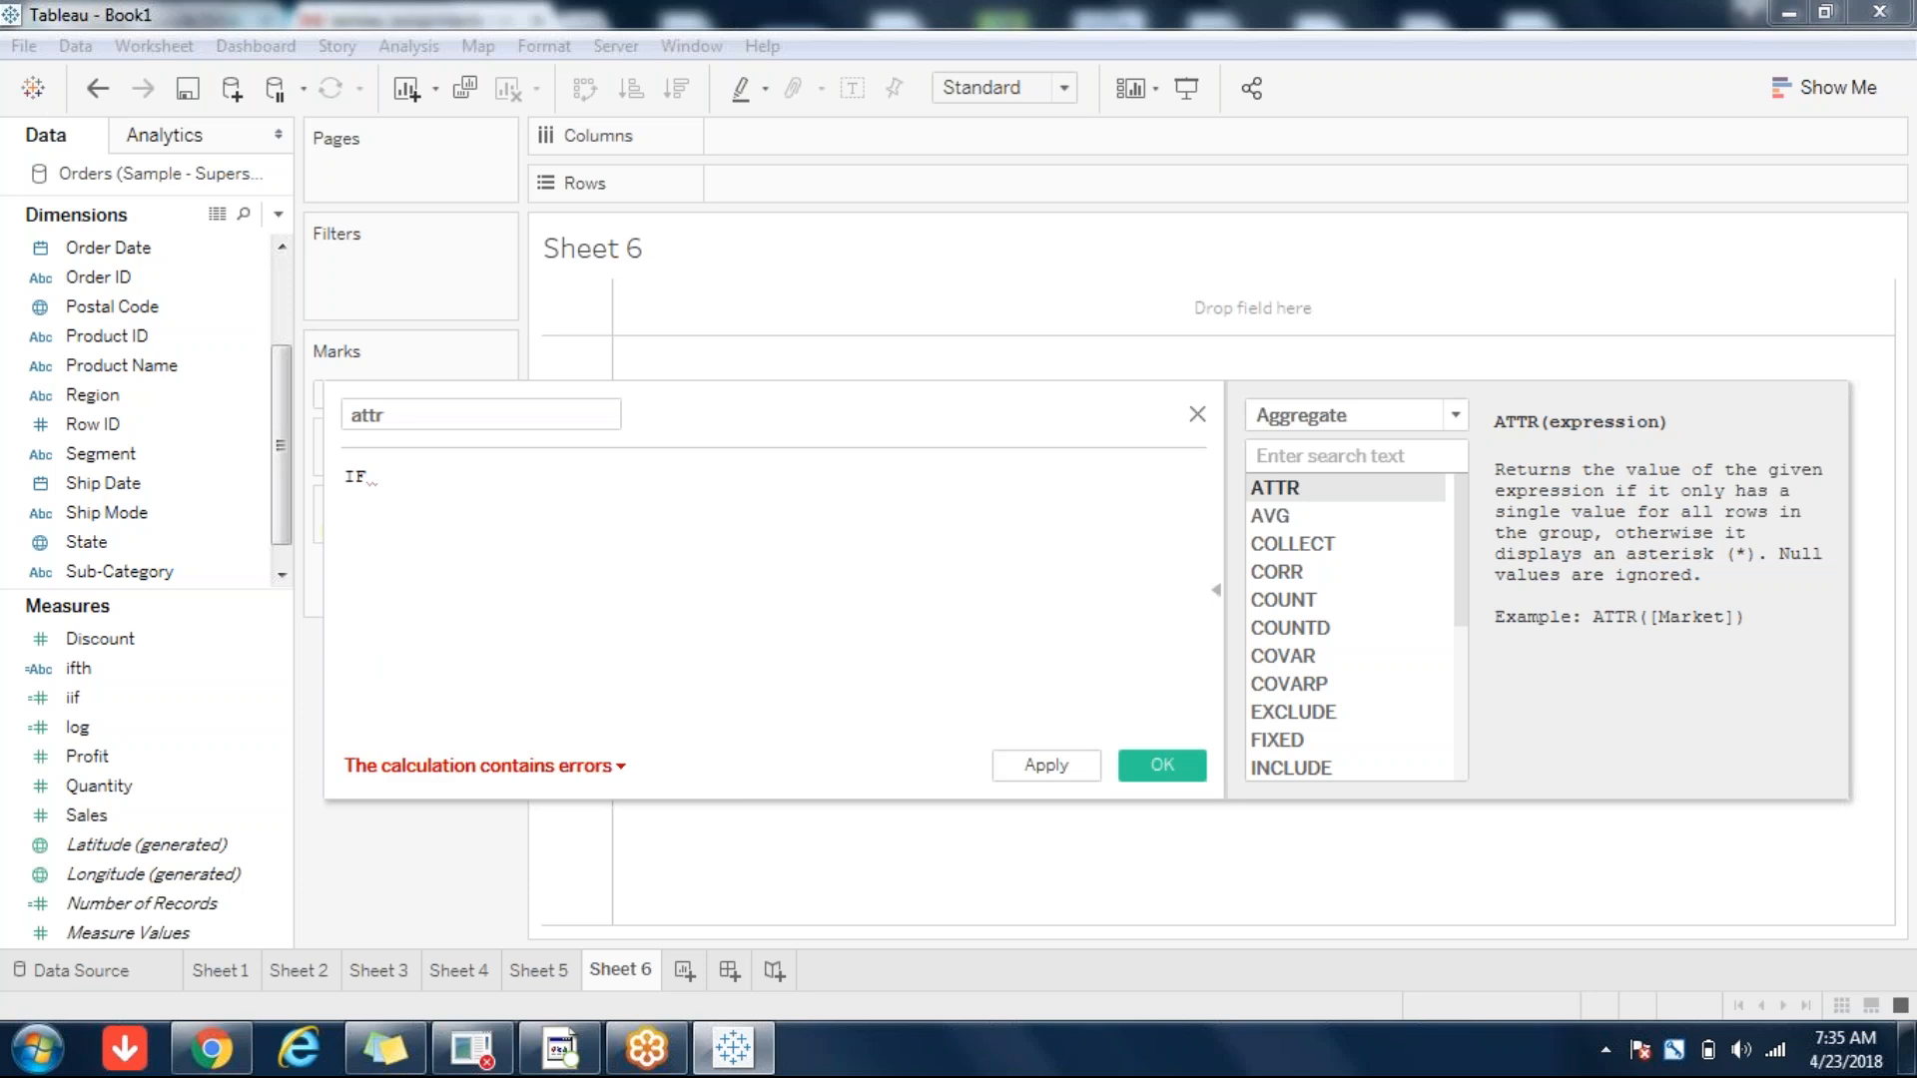
pyautogui.write('Reg')
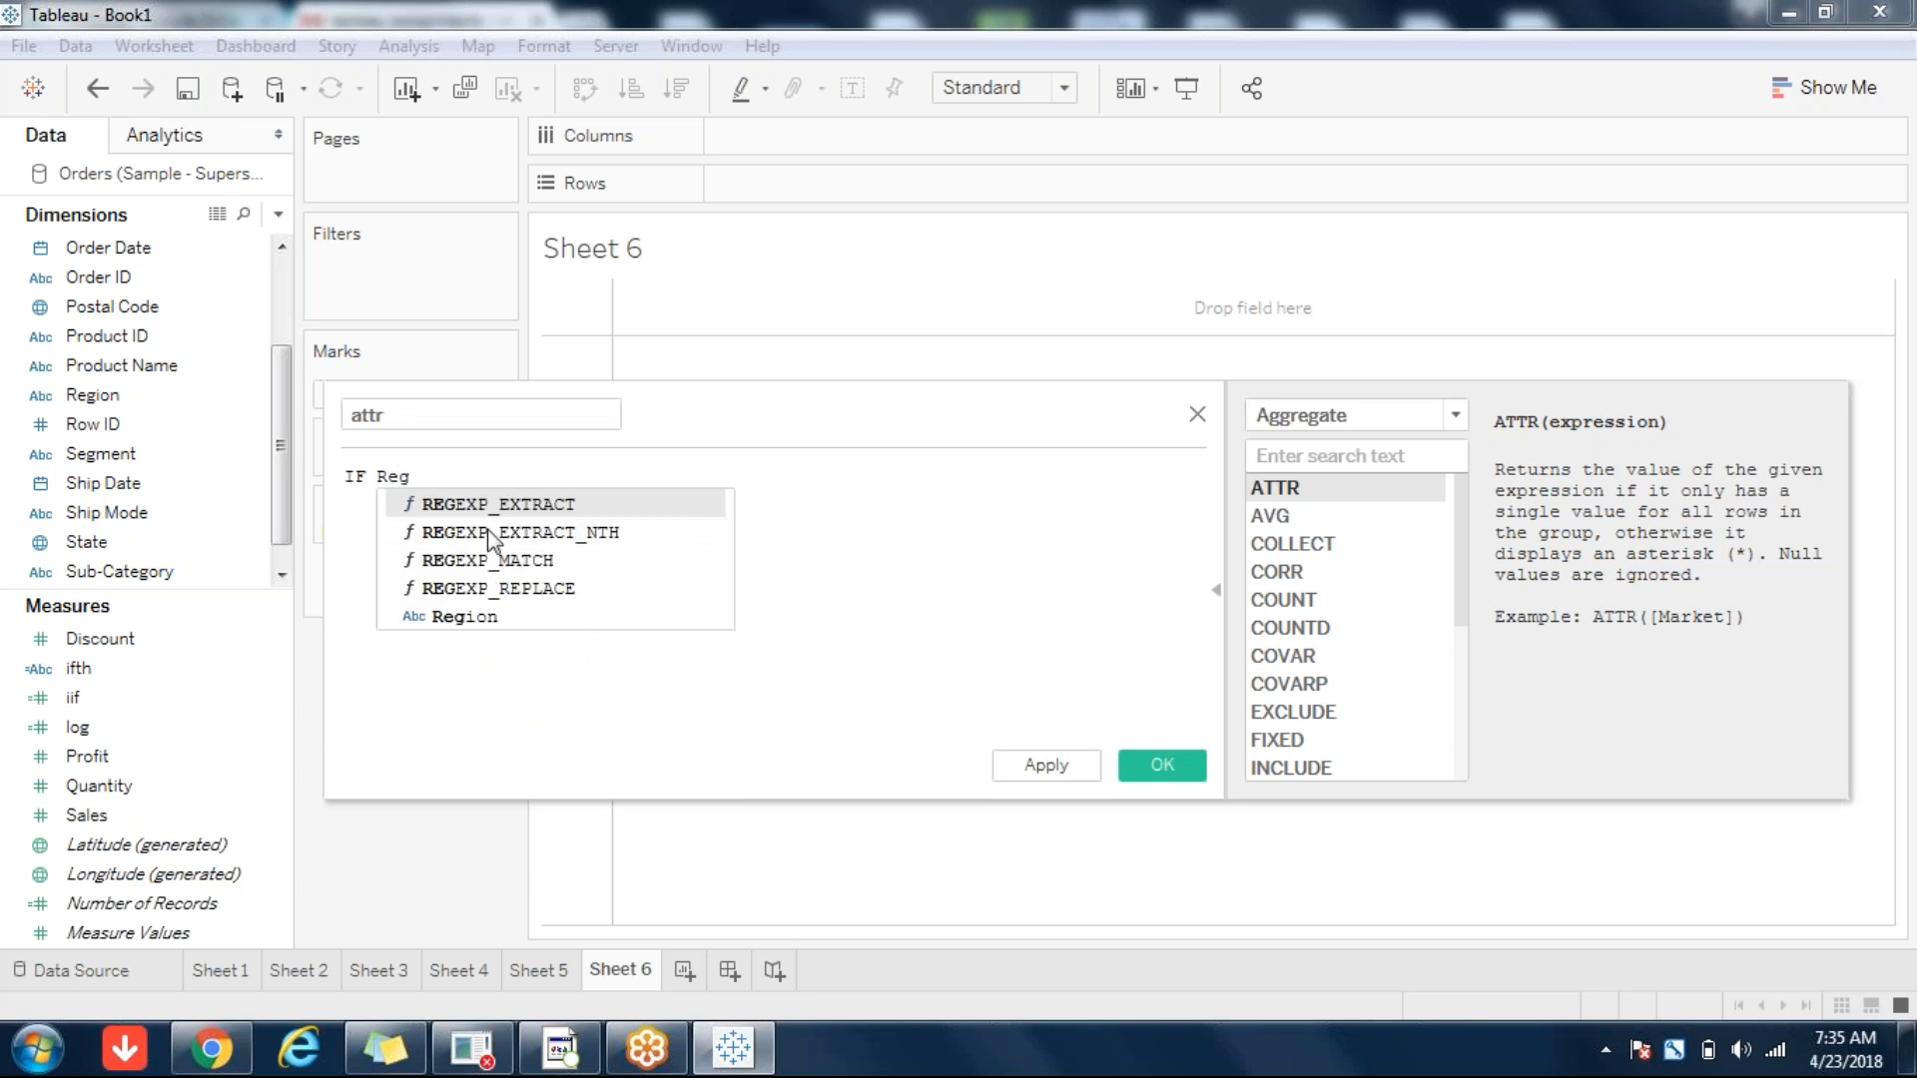
pyautogui.click(481, 619)
pyautogui.write("='ce")
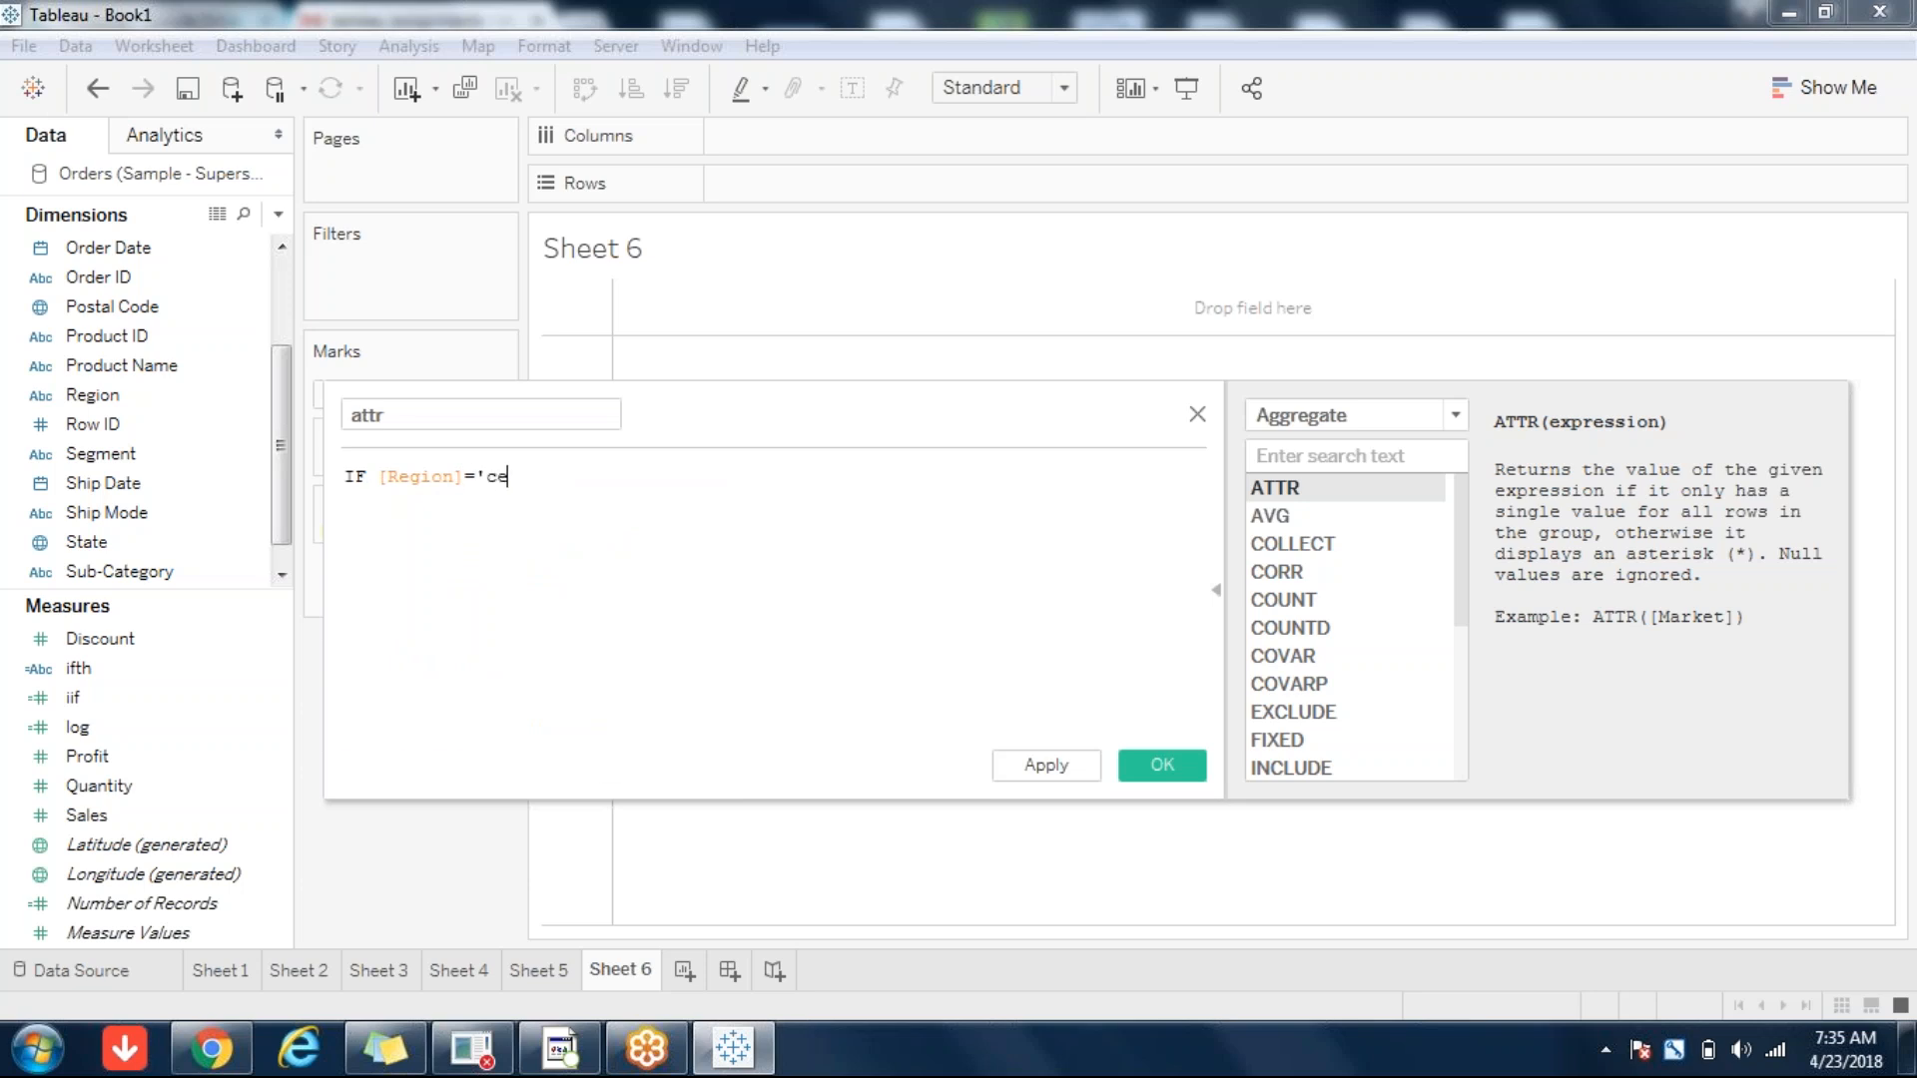
pyautogui.write("ntral' THE")
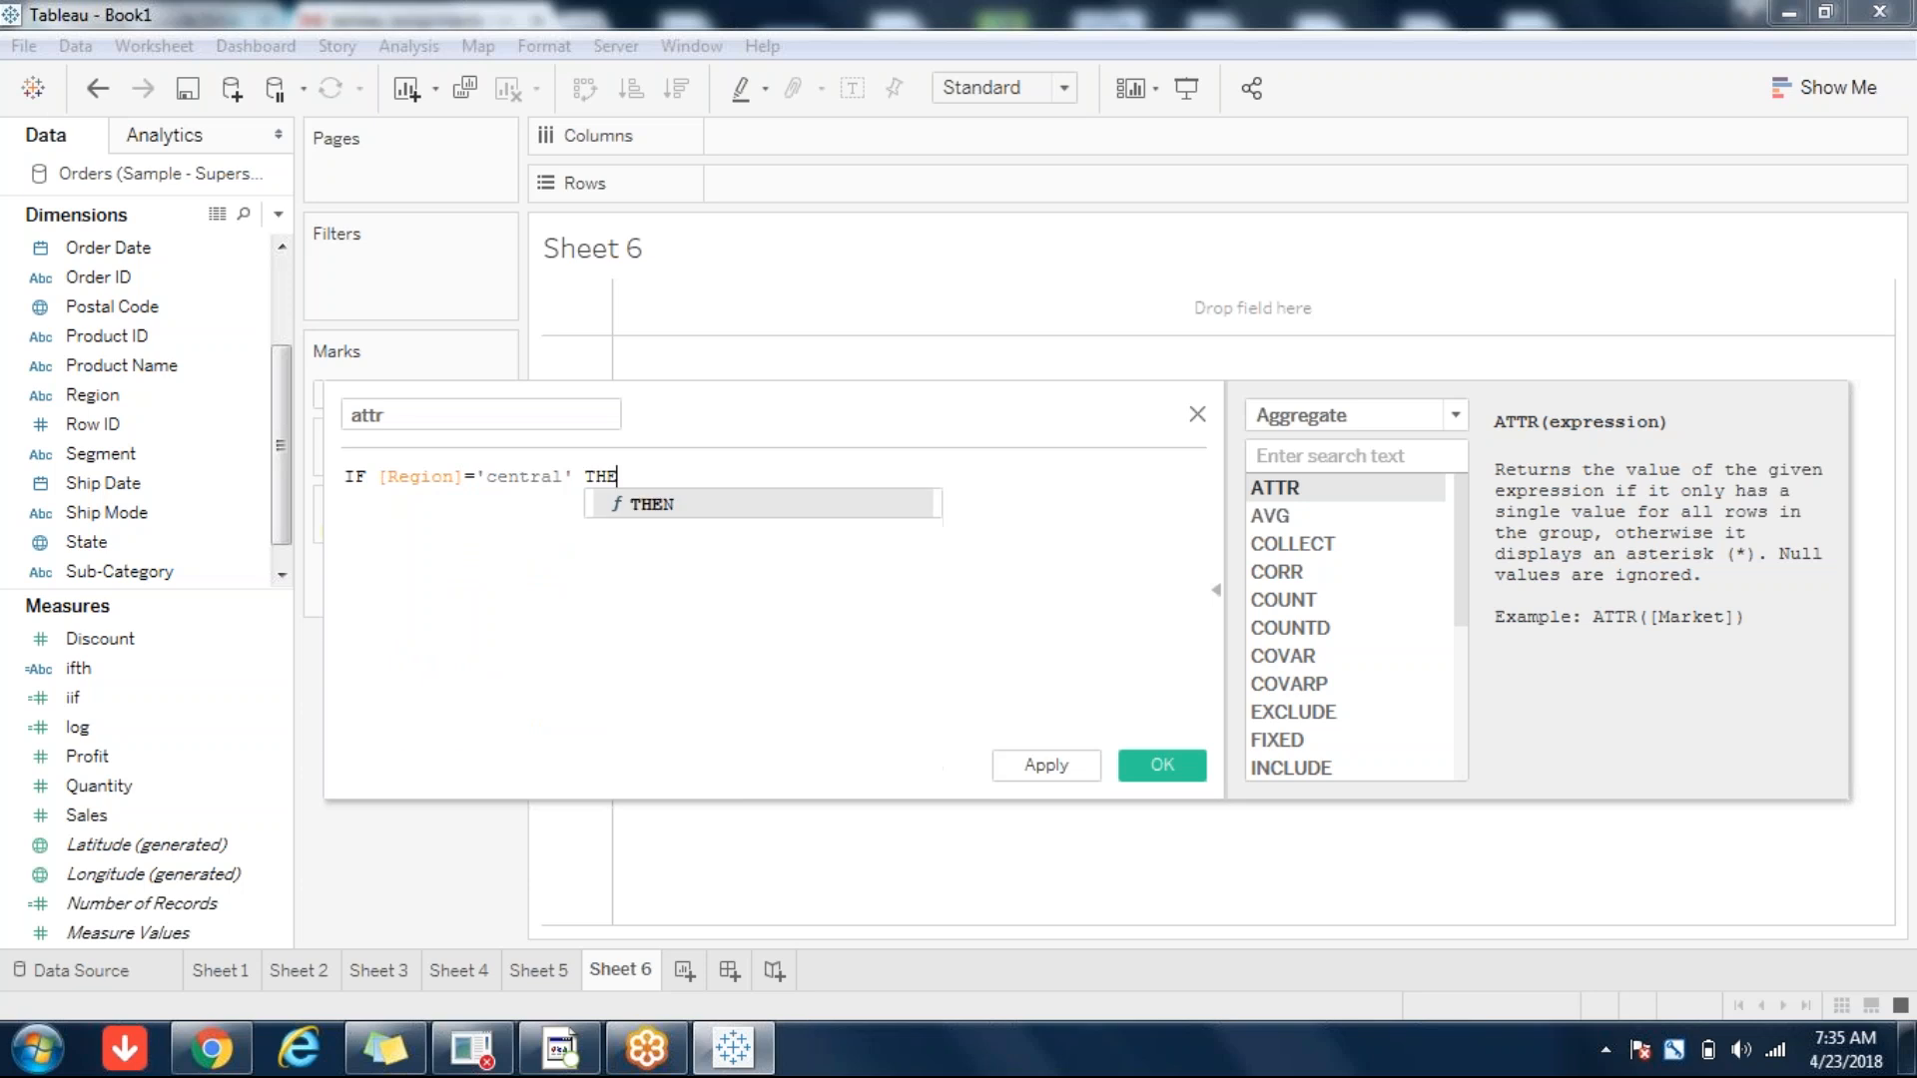
# - Complete the IF formula with SUM([Sales]) as the then value, SUM([Profit]) as the else value, and END
pyautogui.write('N SUM(Sal')
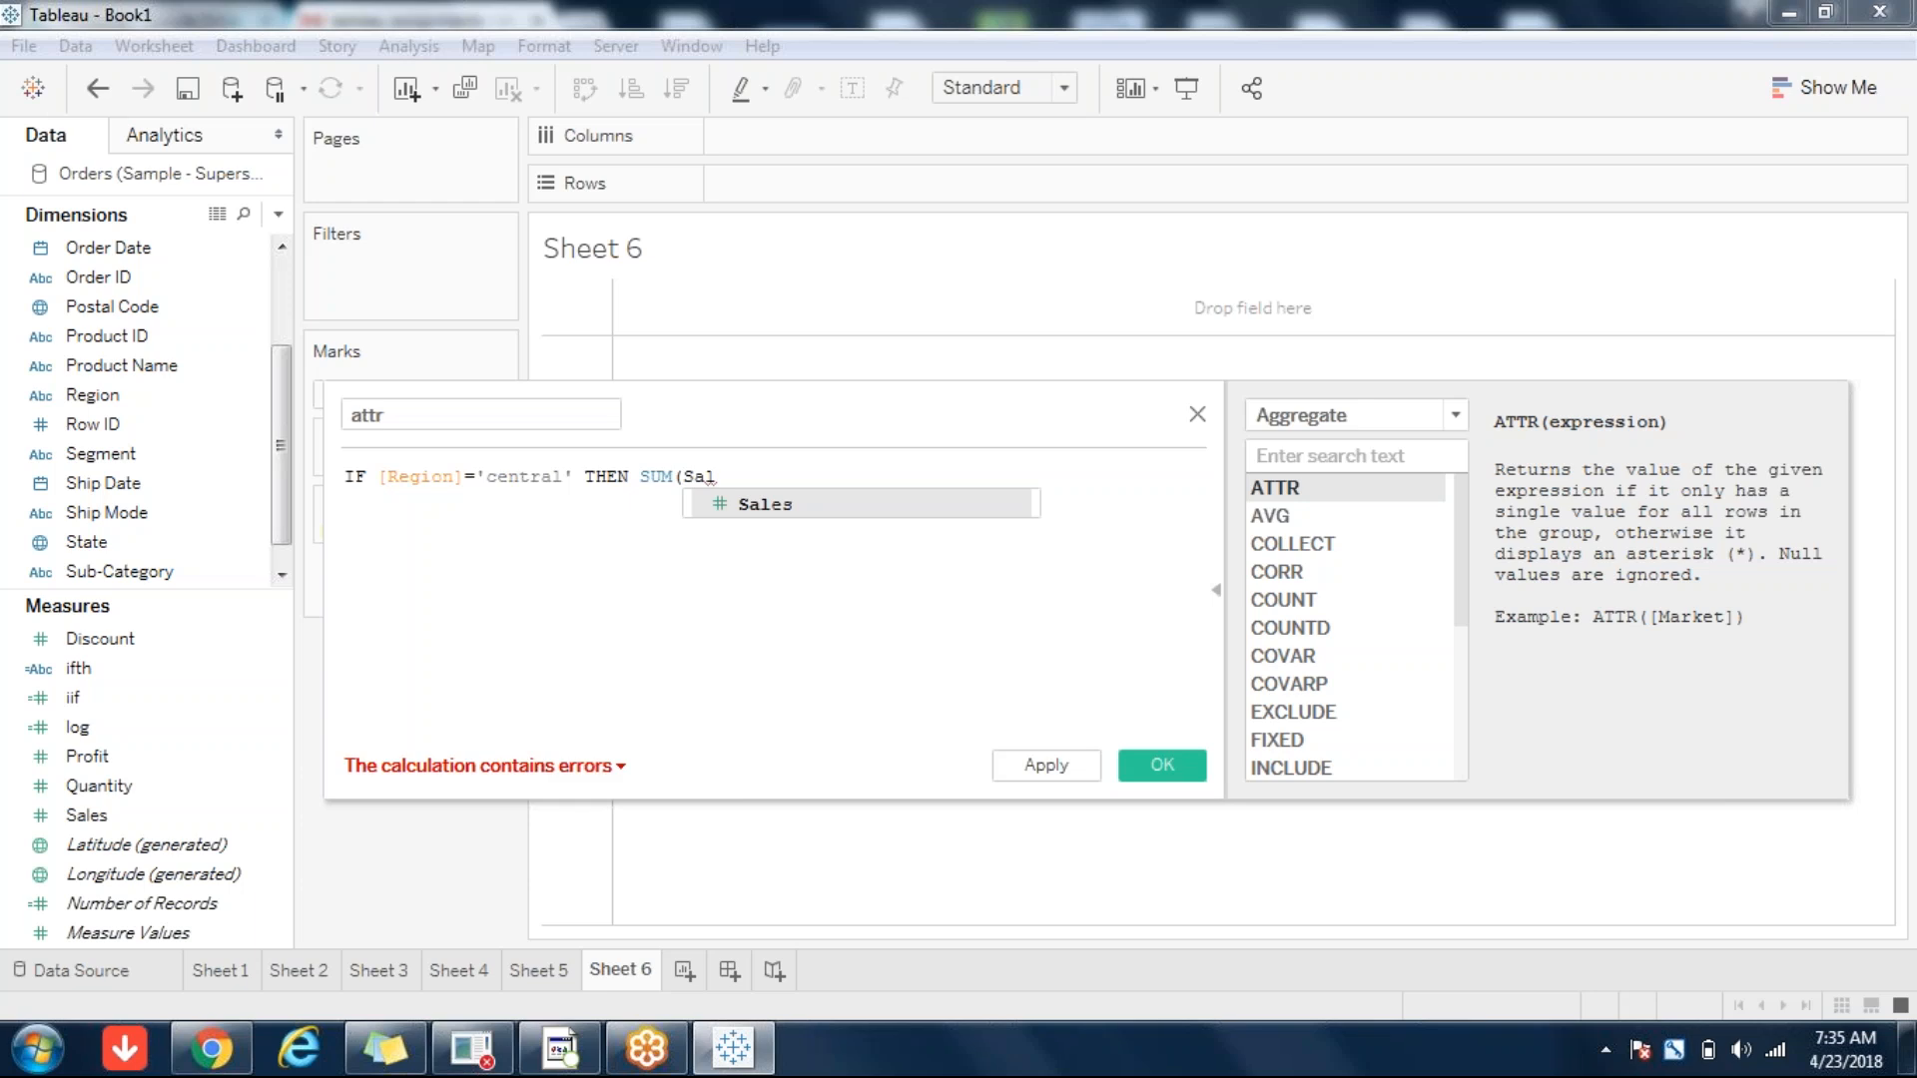
pyautogui.click(789, 504)
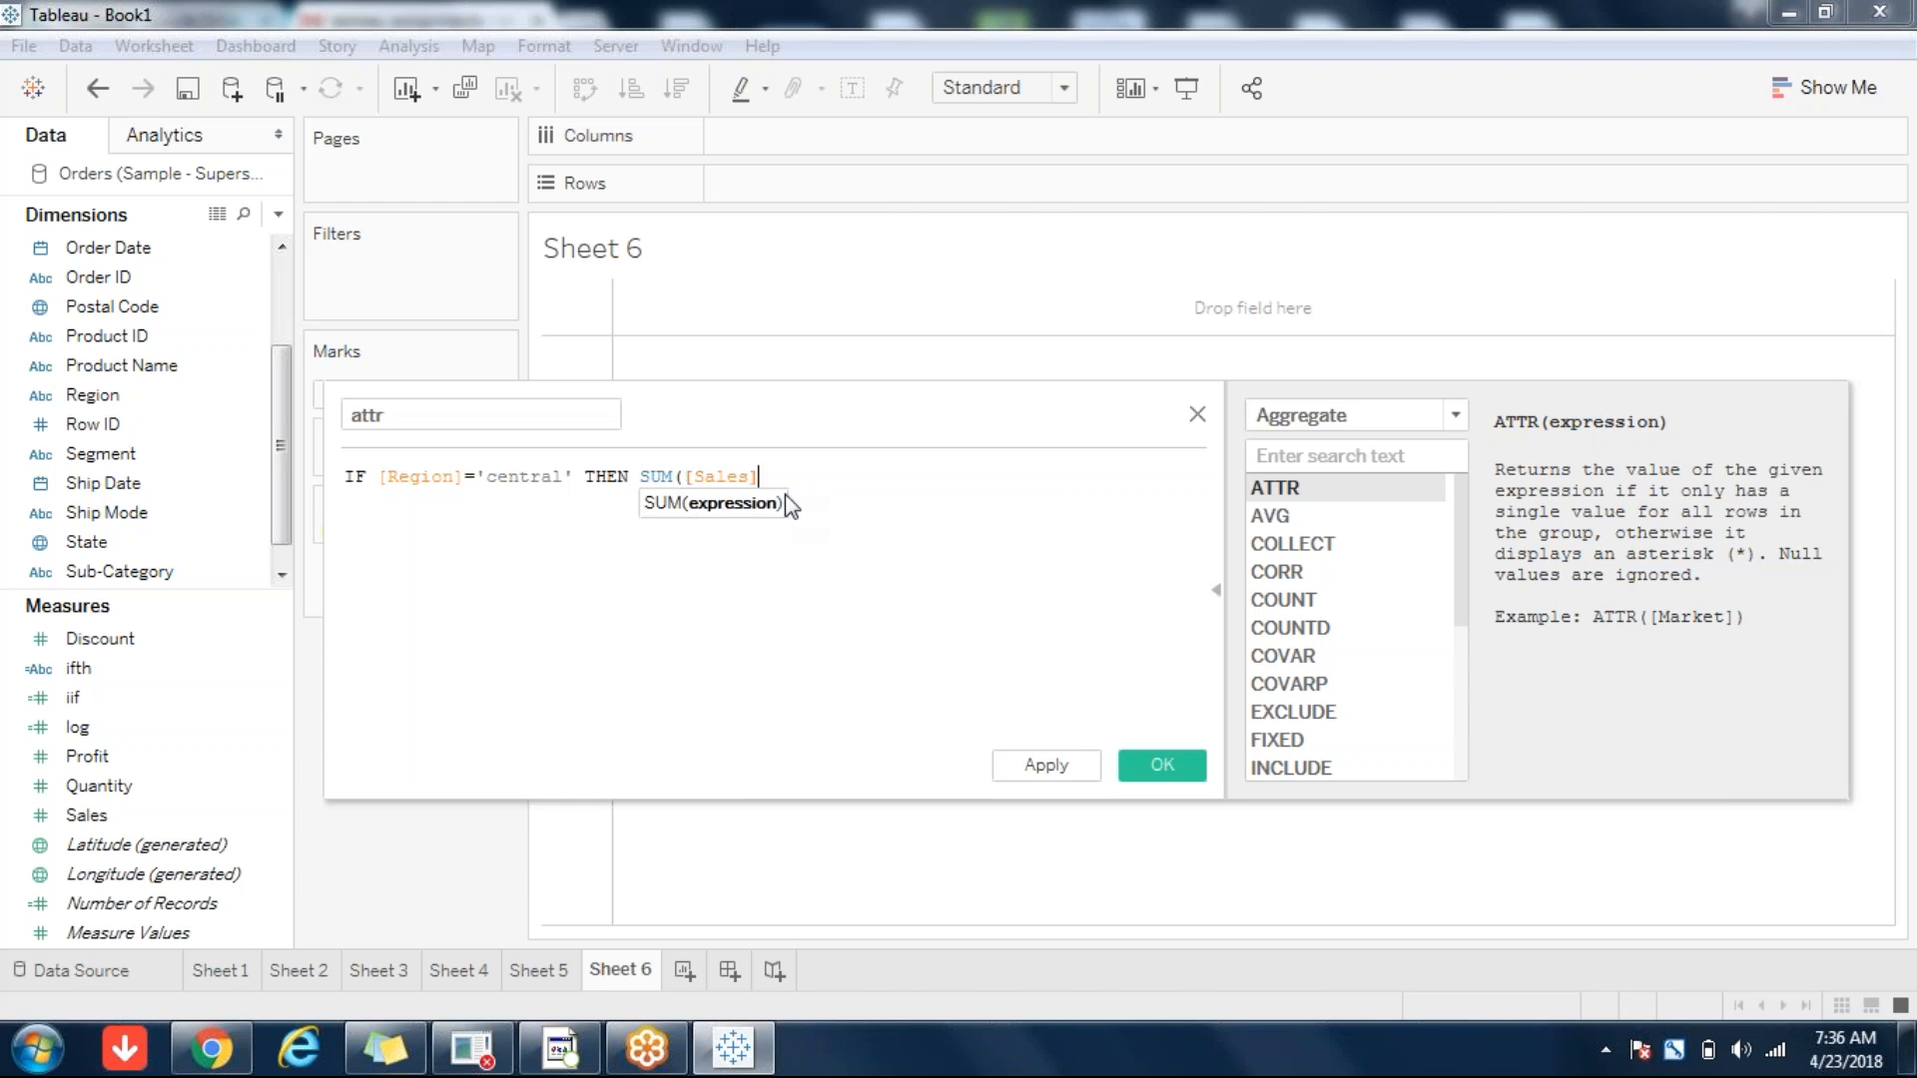
pyautogui.write(') ELSE SUM(pro')
pyautogui.click(1016, 559)
pyautogui.write(') ')
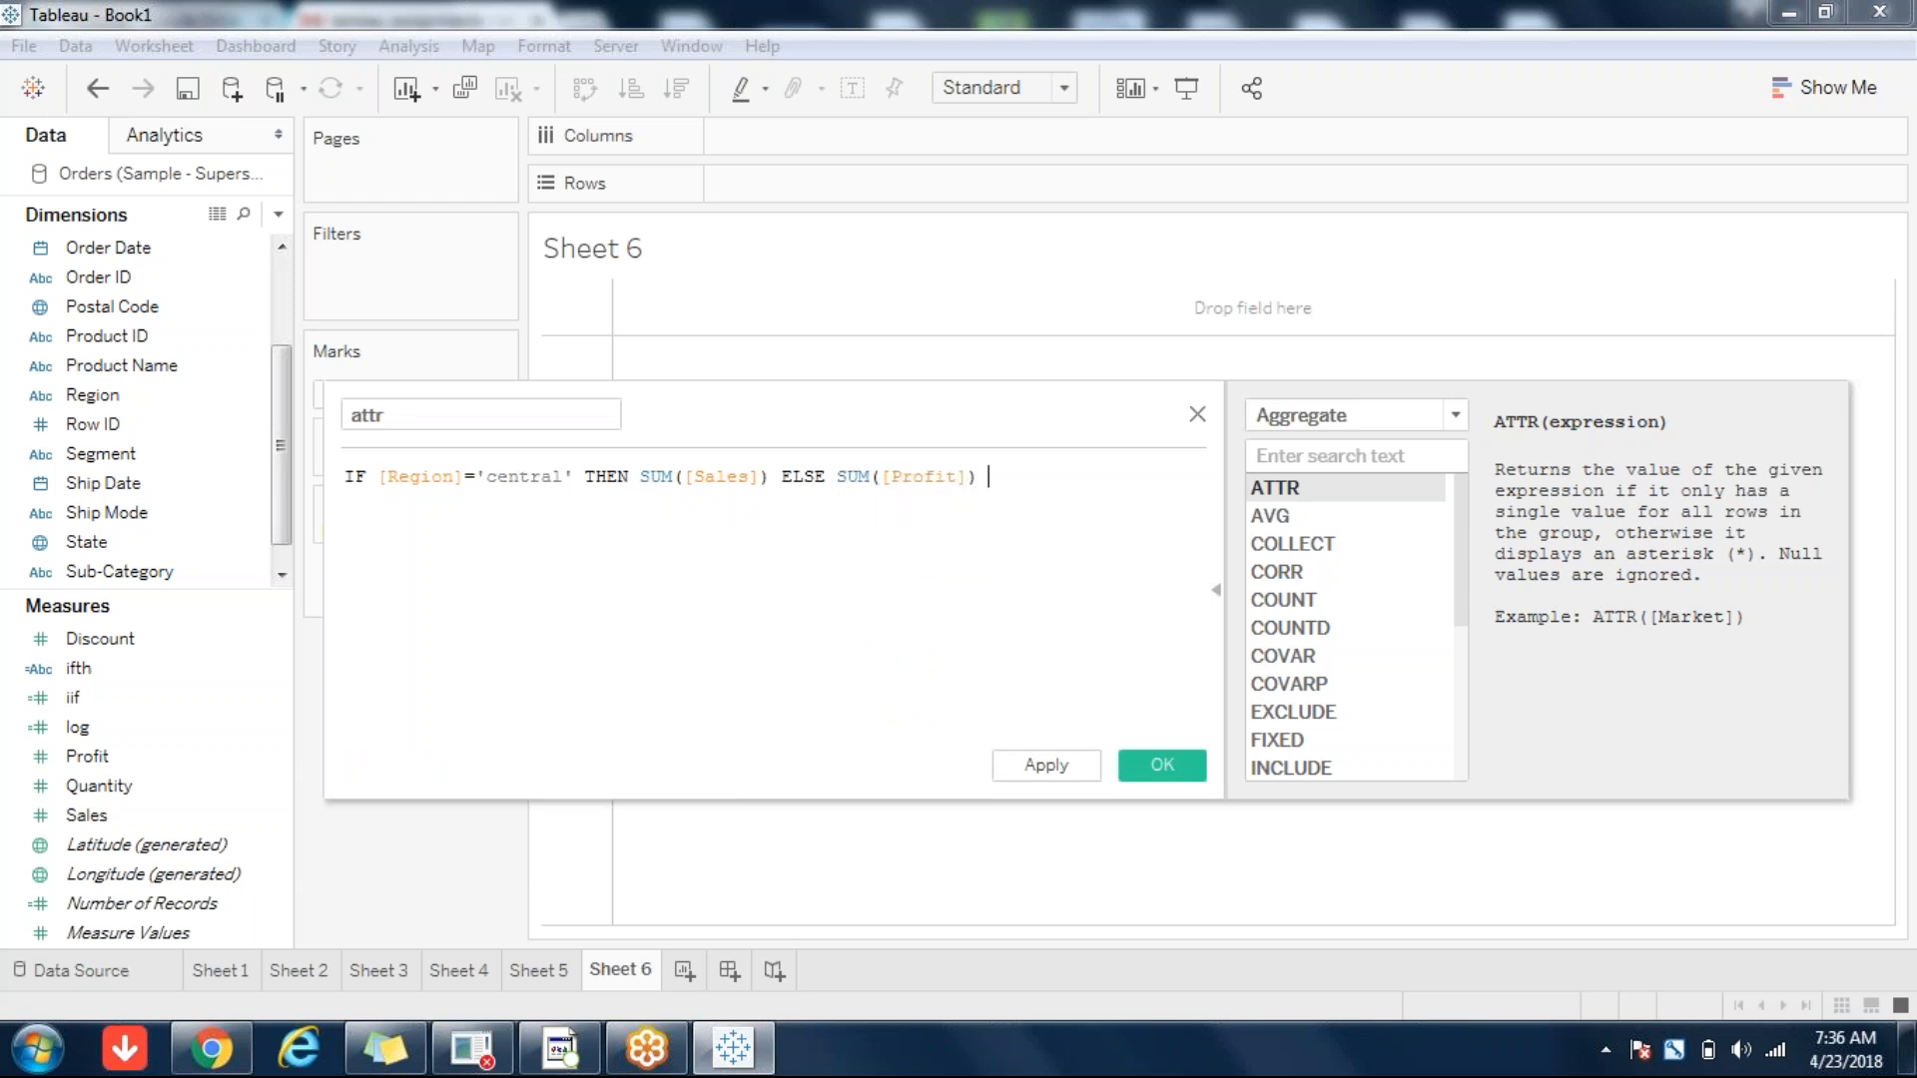
pyautogui.write('END')
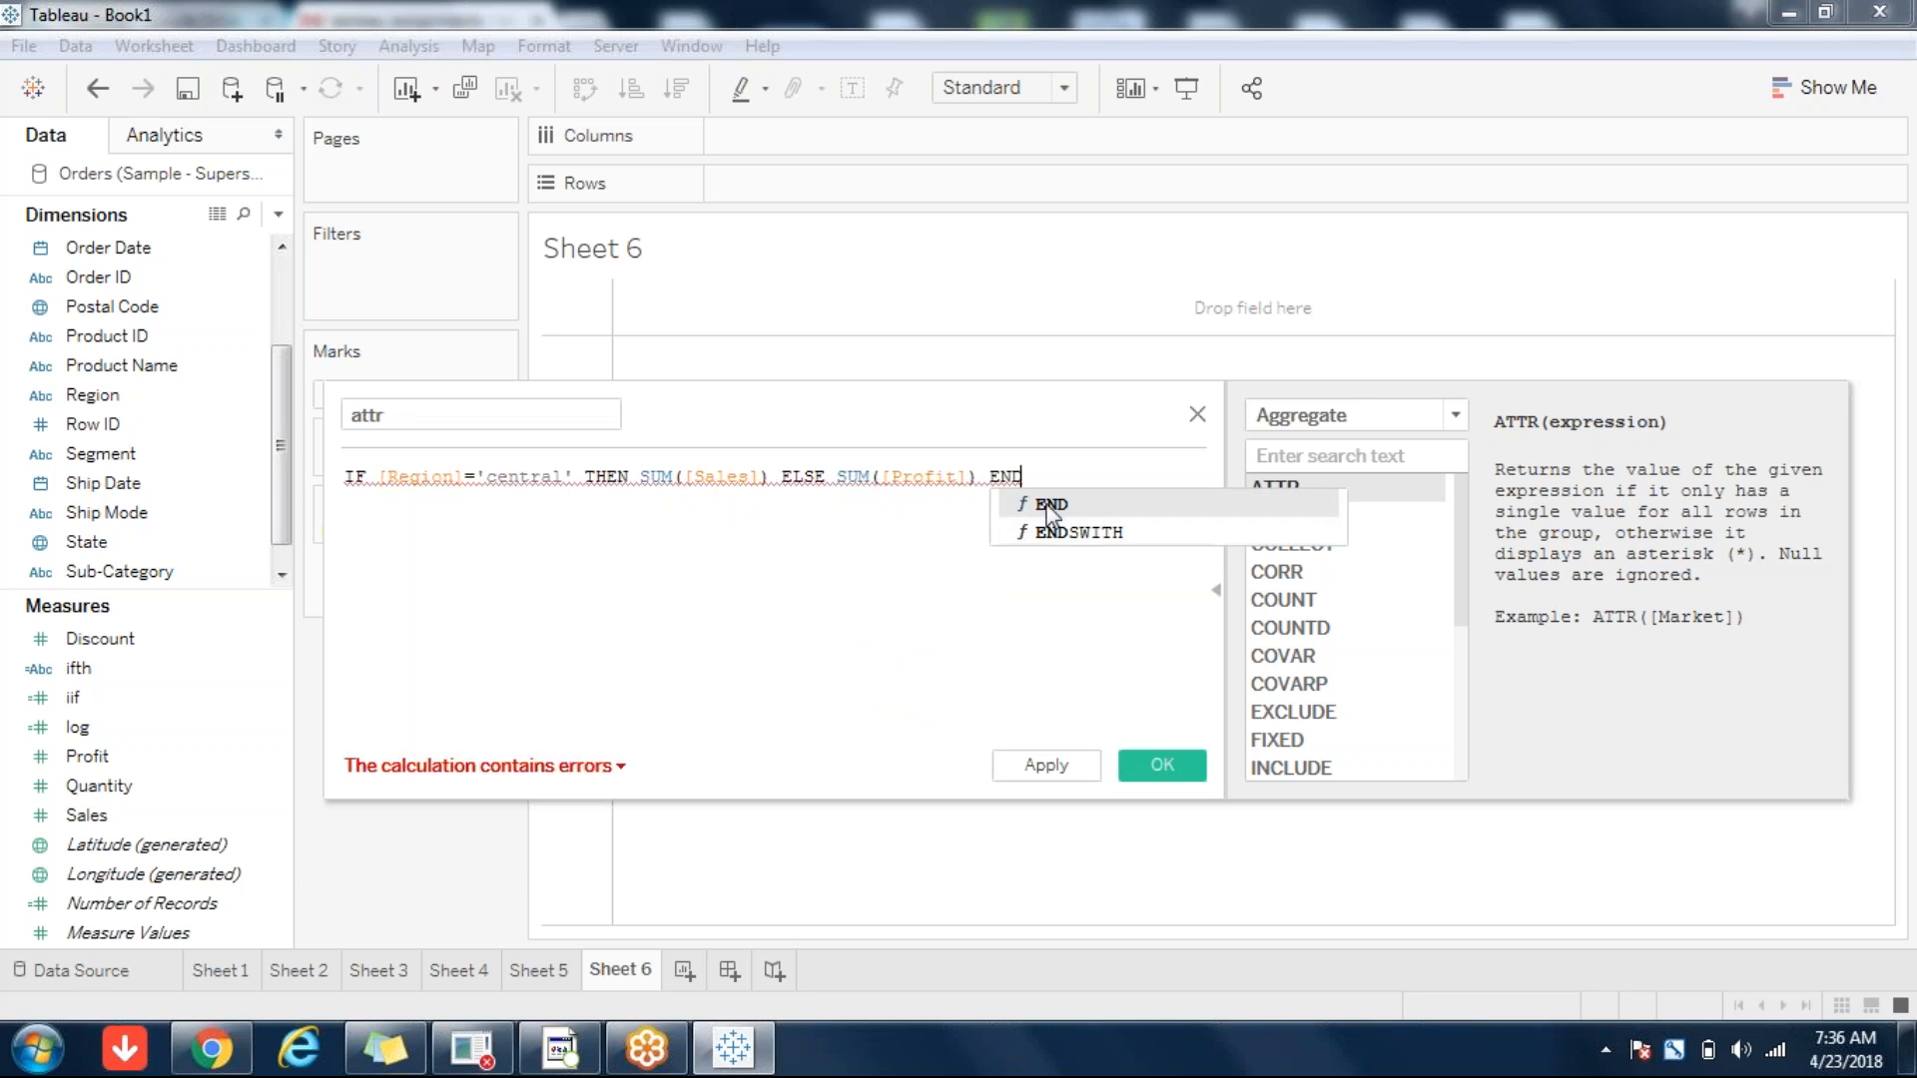
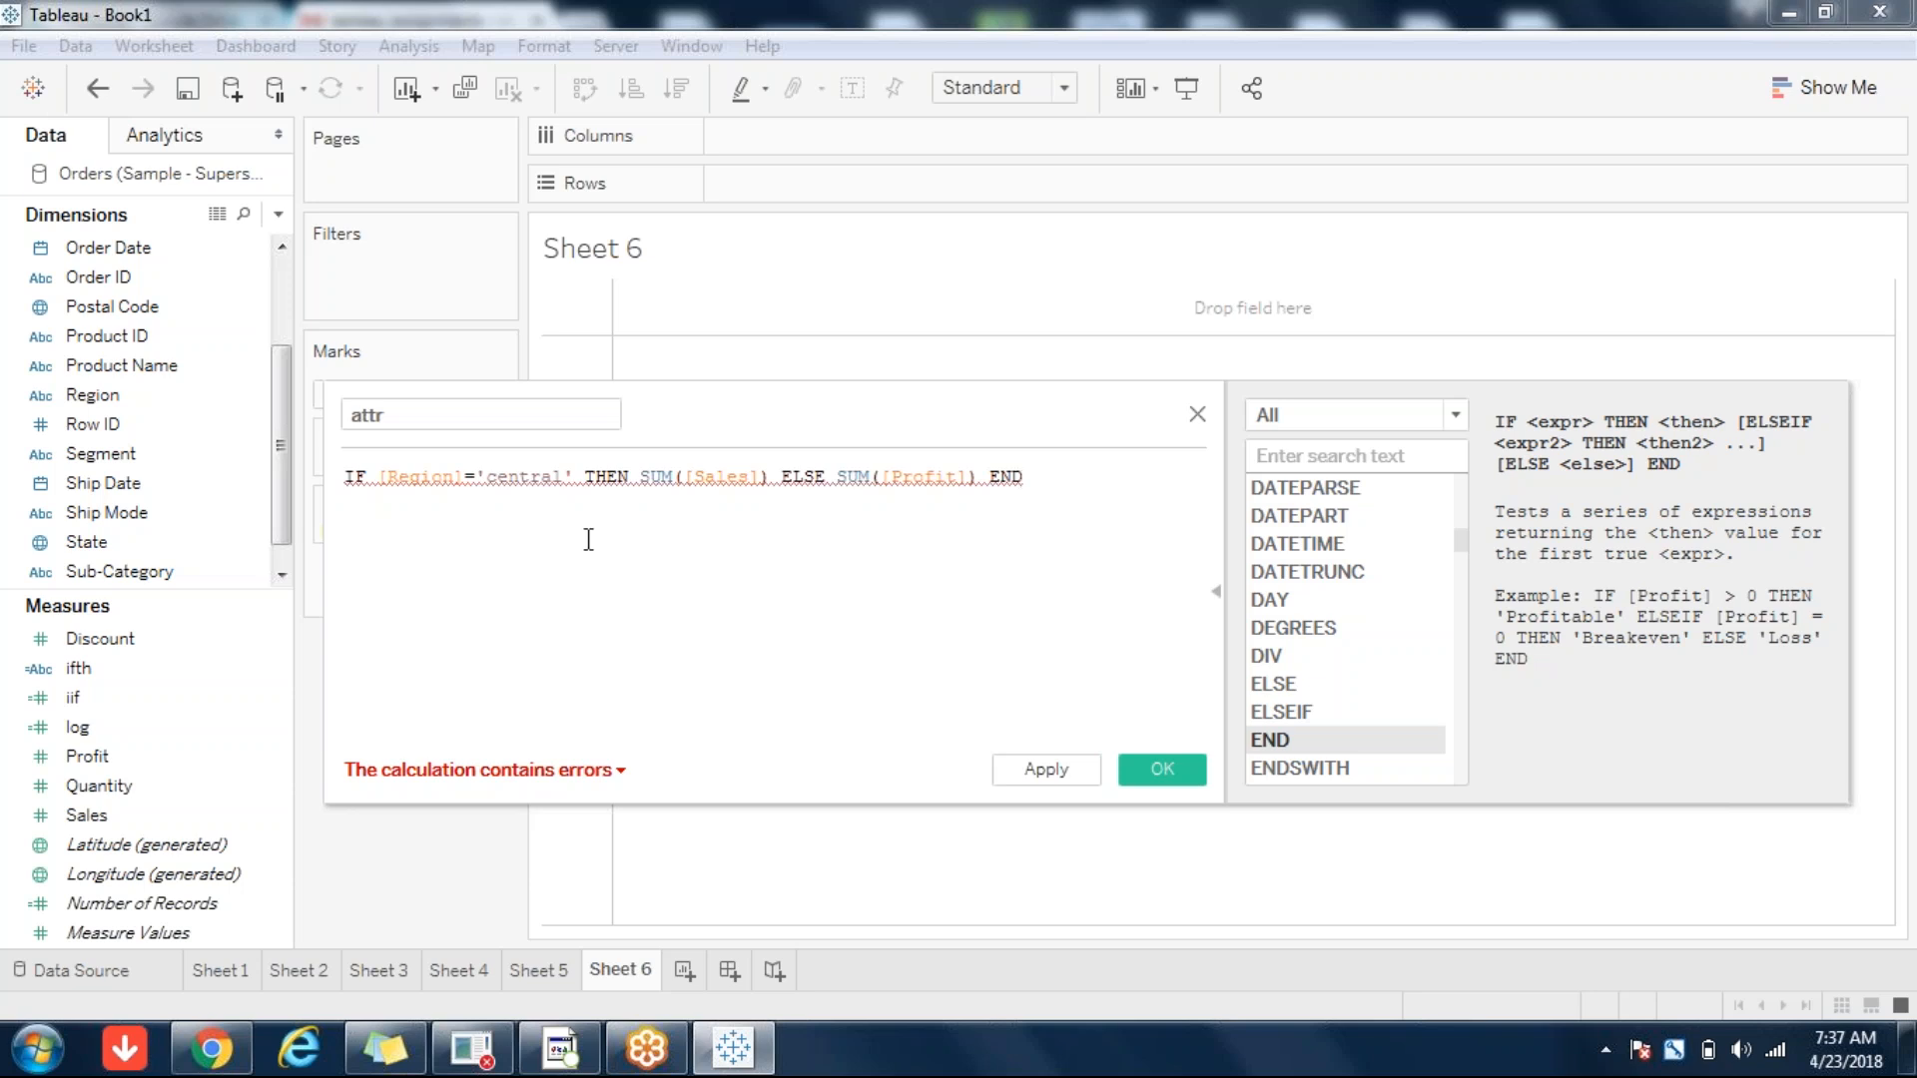
# - Open the log calculated field to compare its CASE formula with the attr formula, then close it
pyautogui.click(238, 677)
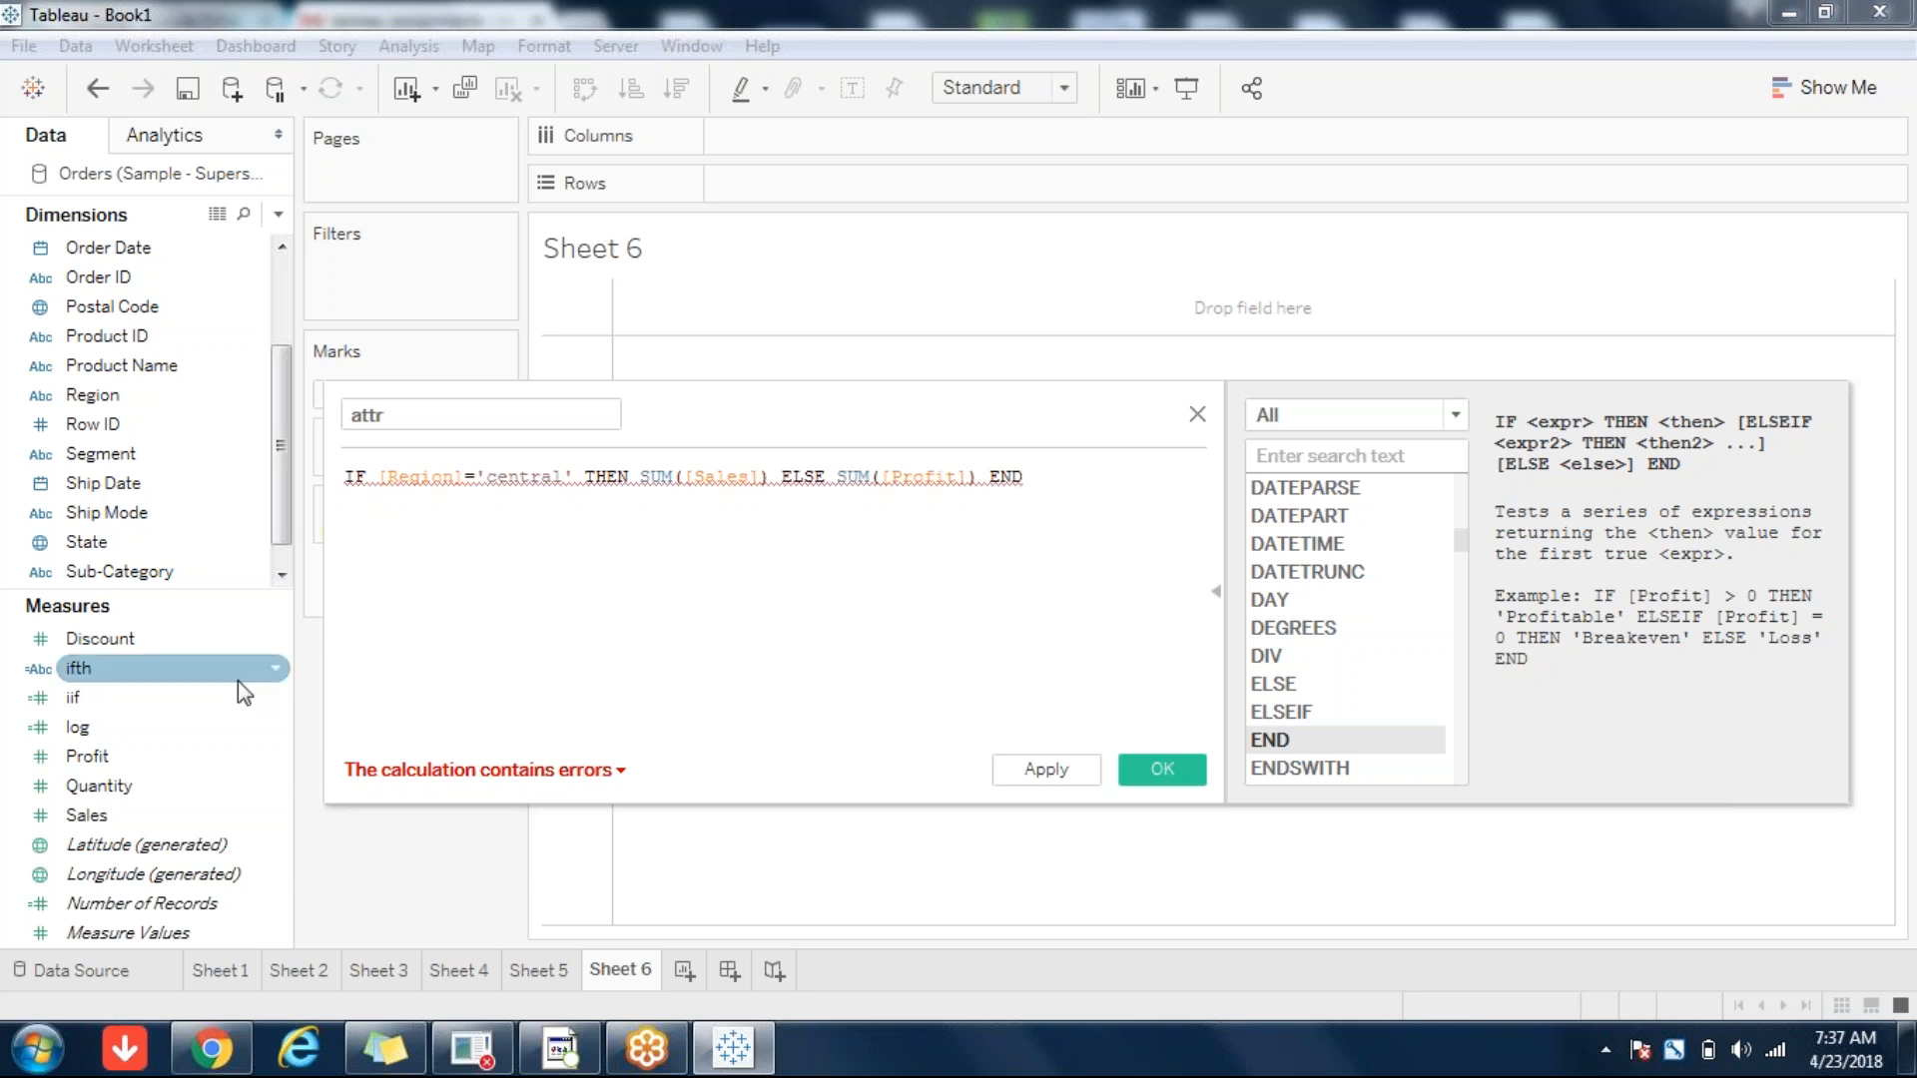
pyautogui.rightClick(85, 736)
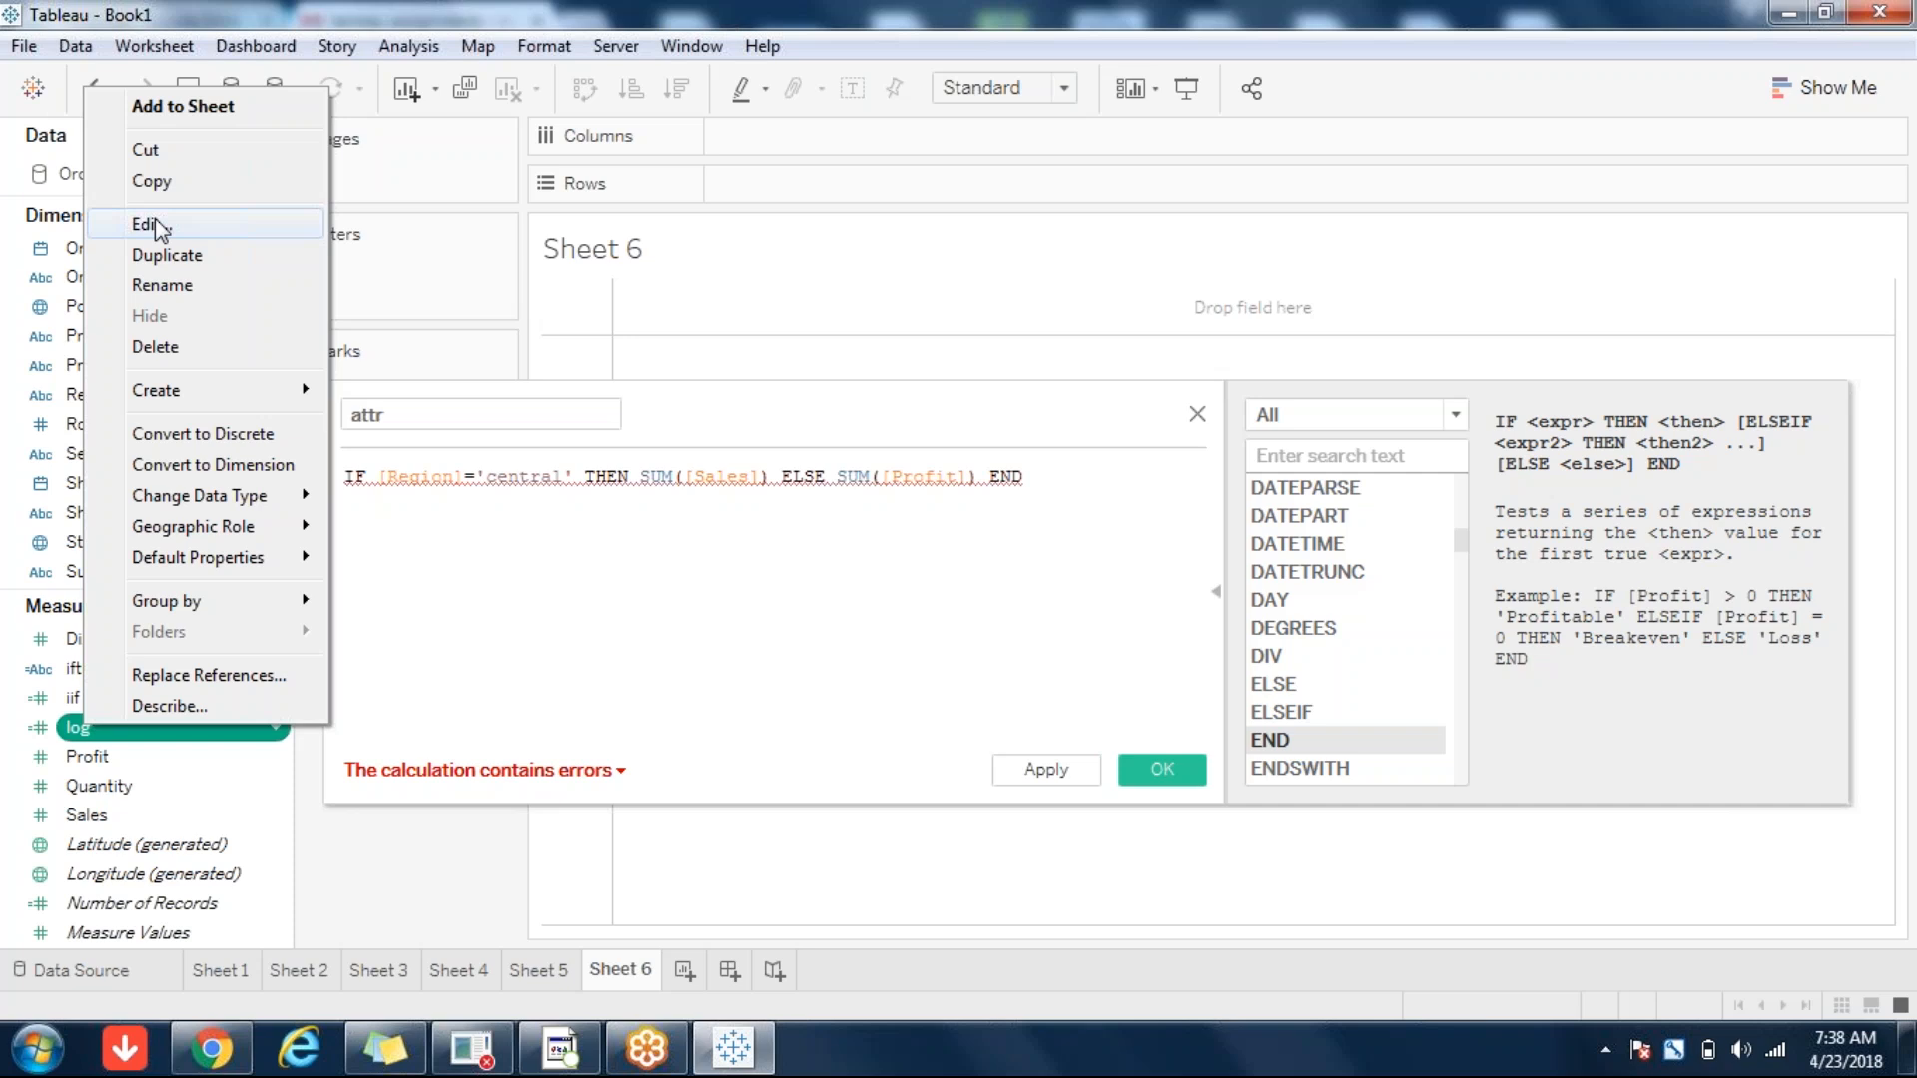
pyautogui.click(158, 225)
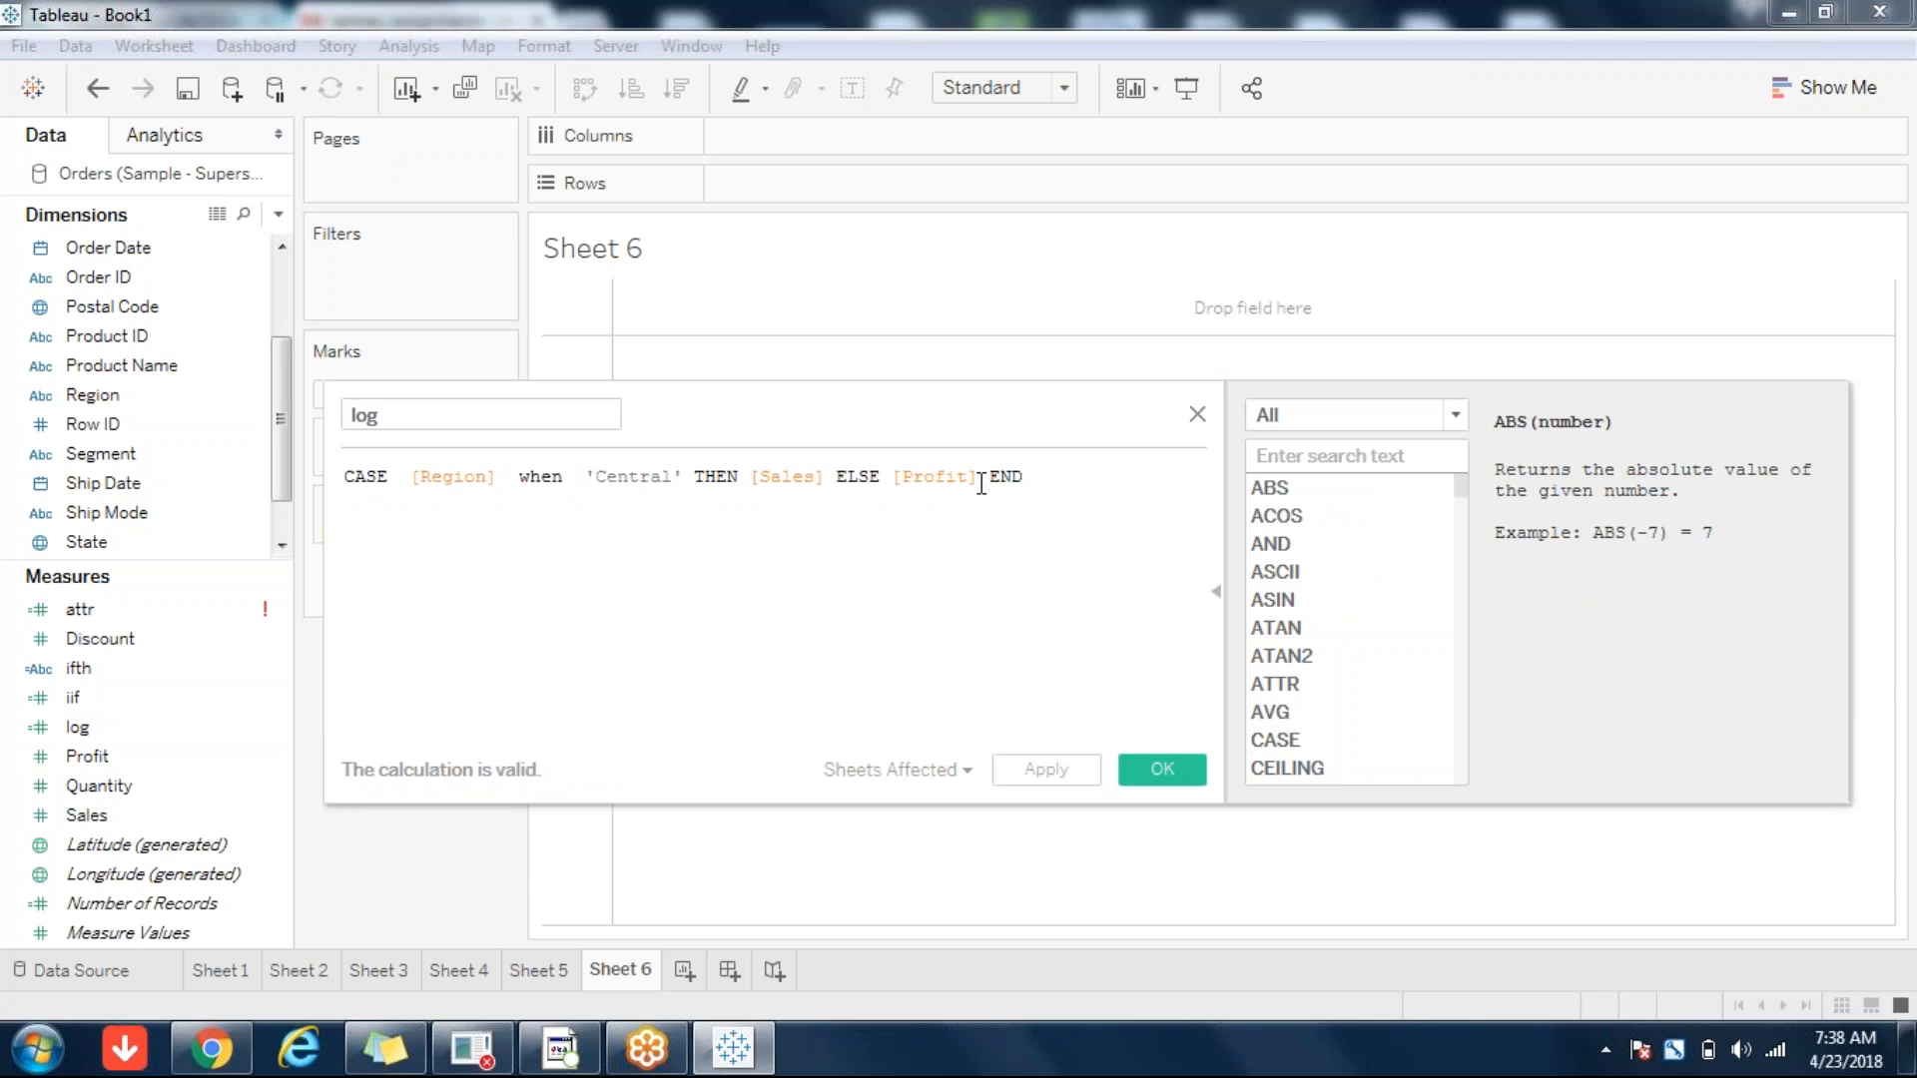
pyautogui.click(1159, 768)
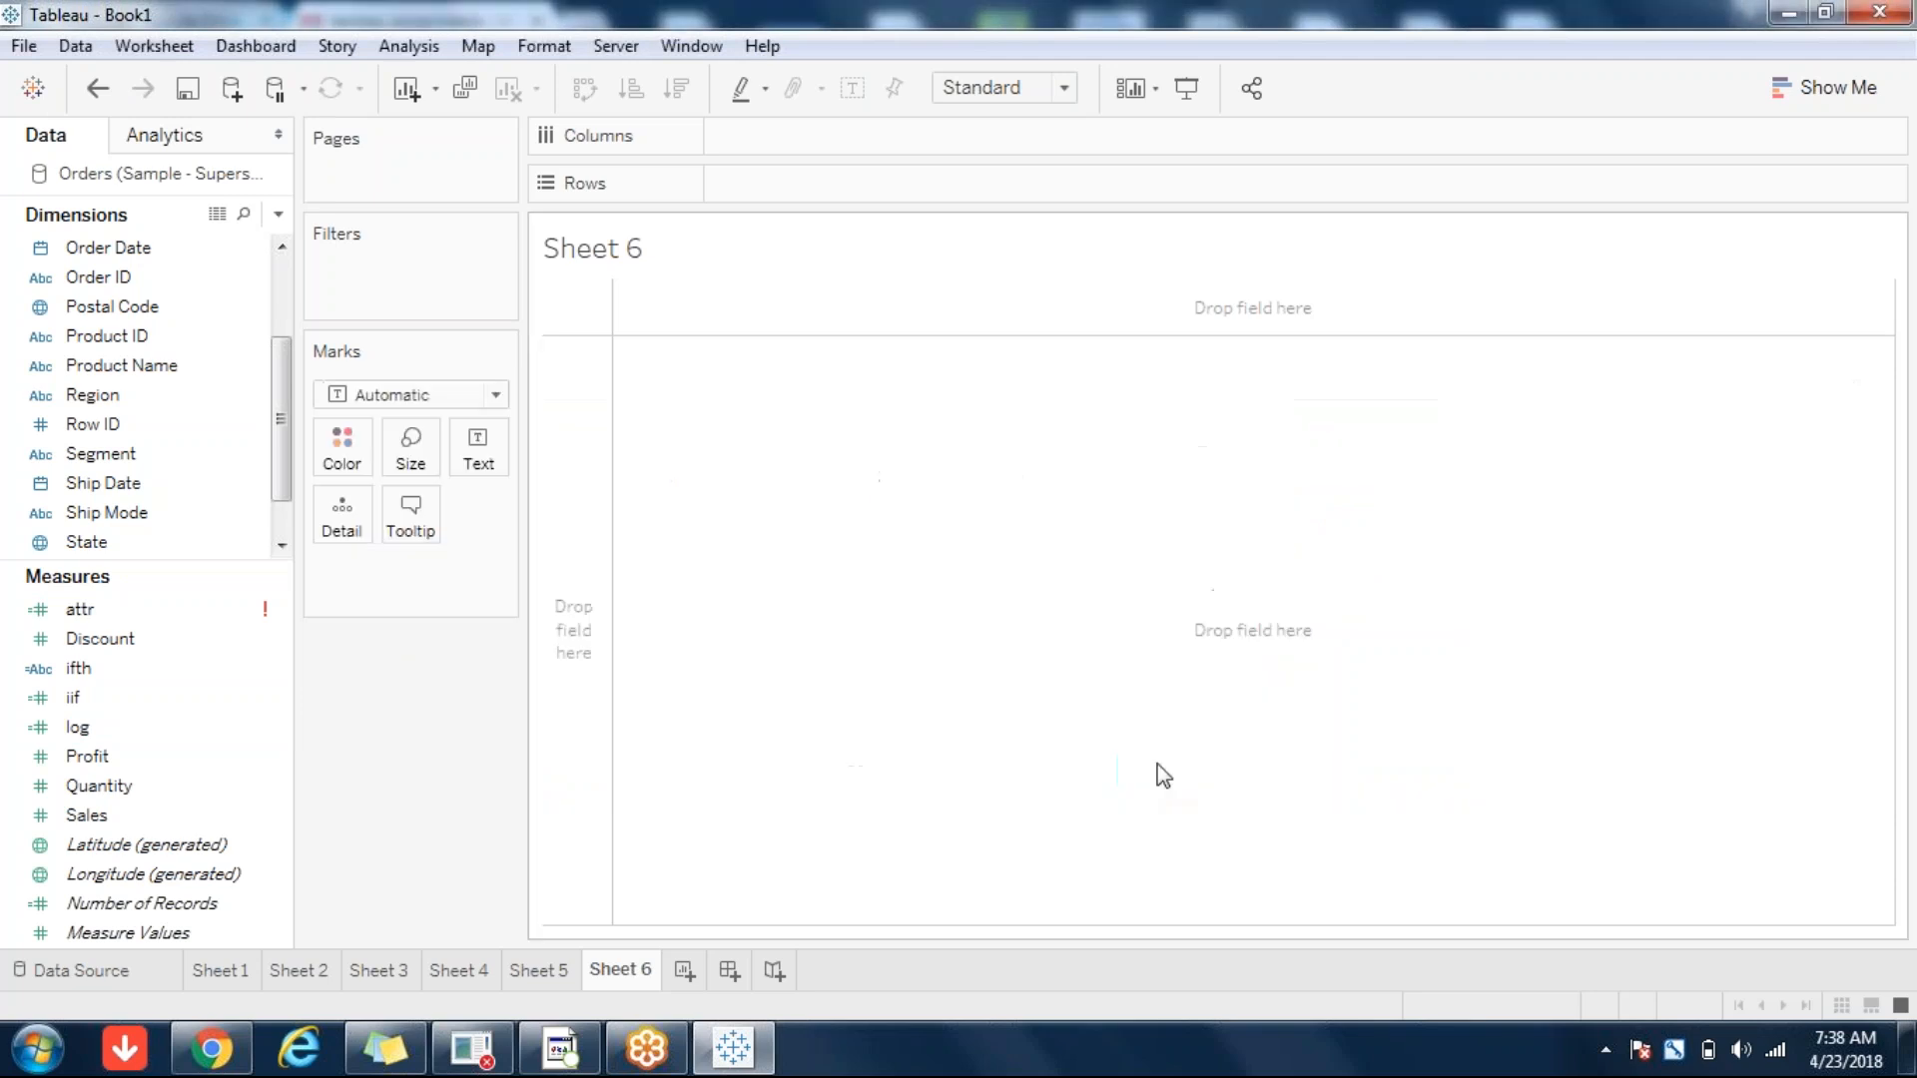
# - Reopen the attr calculated field for editing and examine the SUM aggregations and the error in its IF formula
pyautogui.click(82, 611)
pyautogui.rightClick(83, 613)
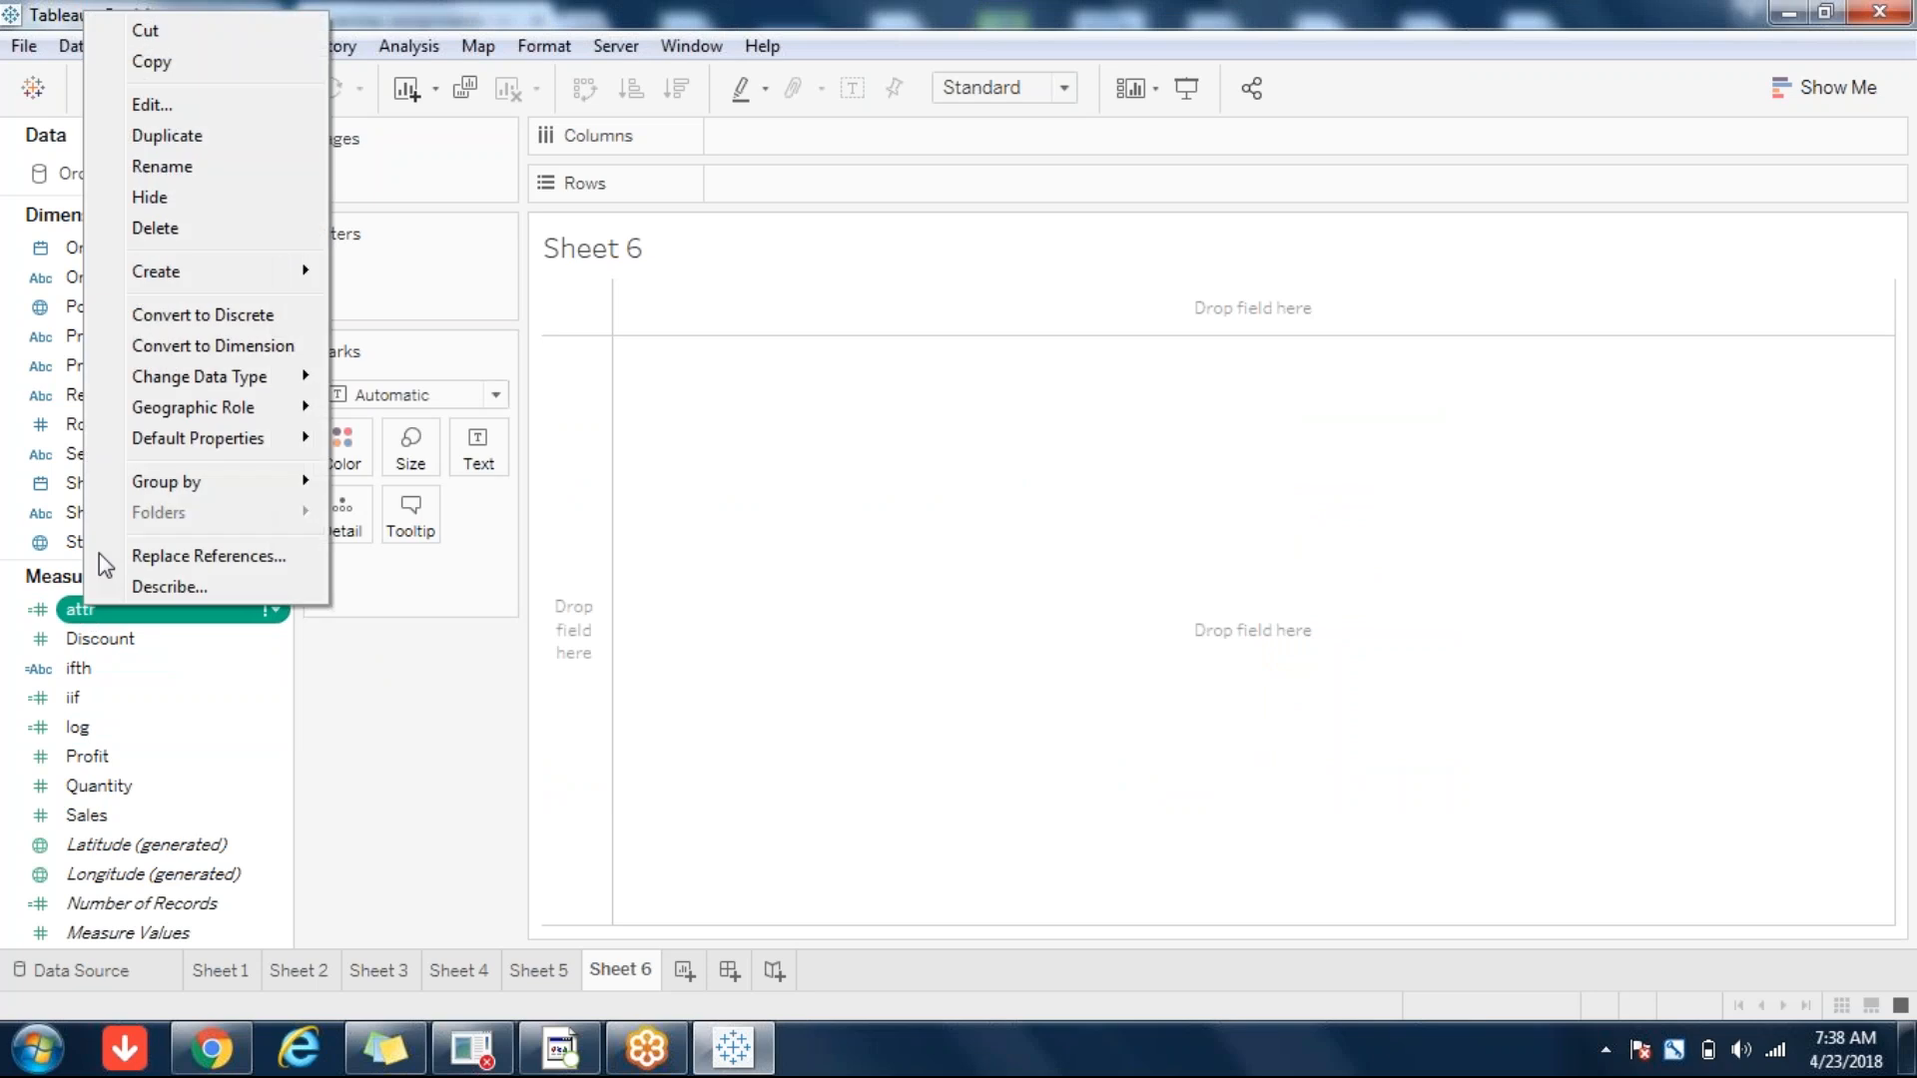
pyautogui.click(201, 100)
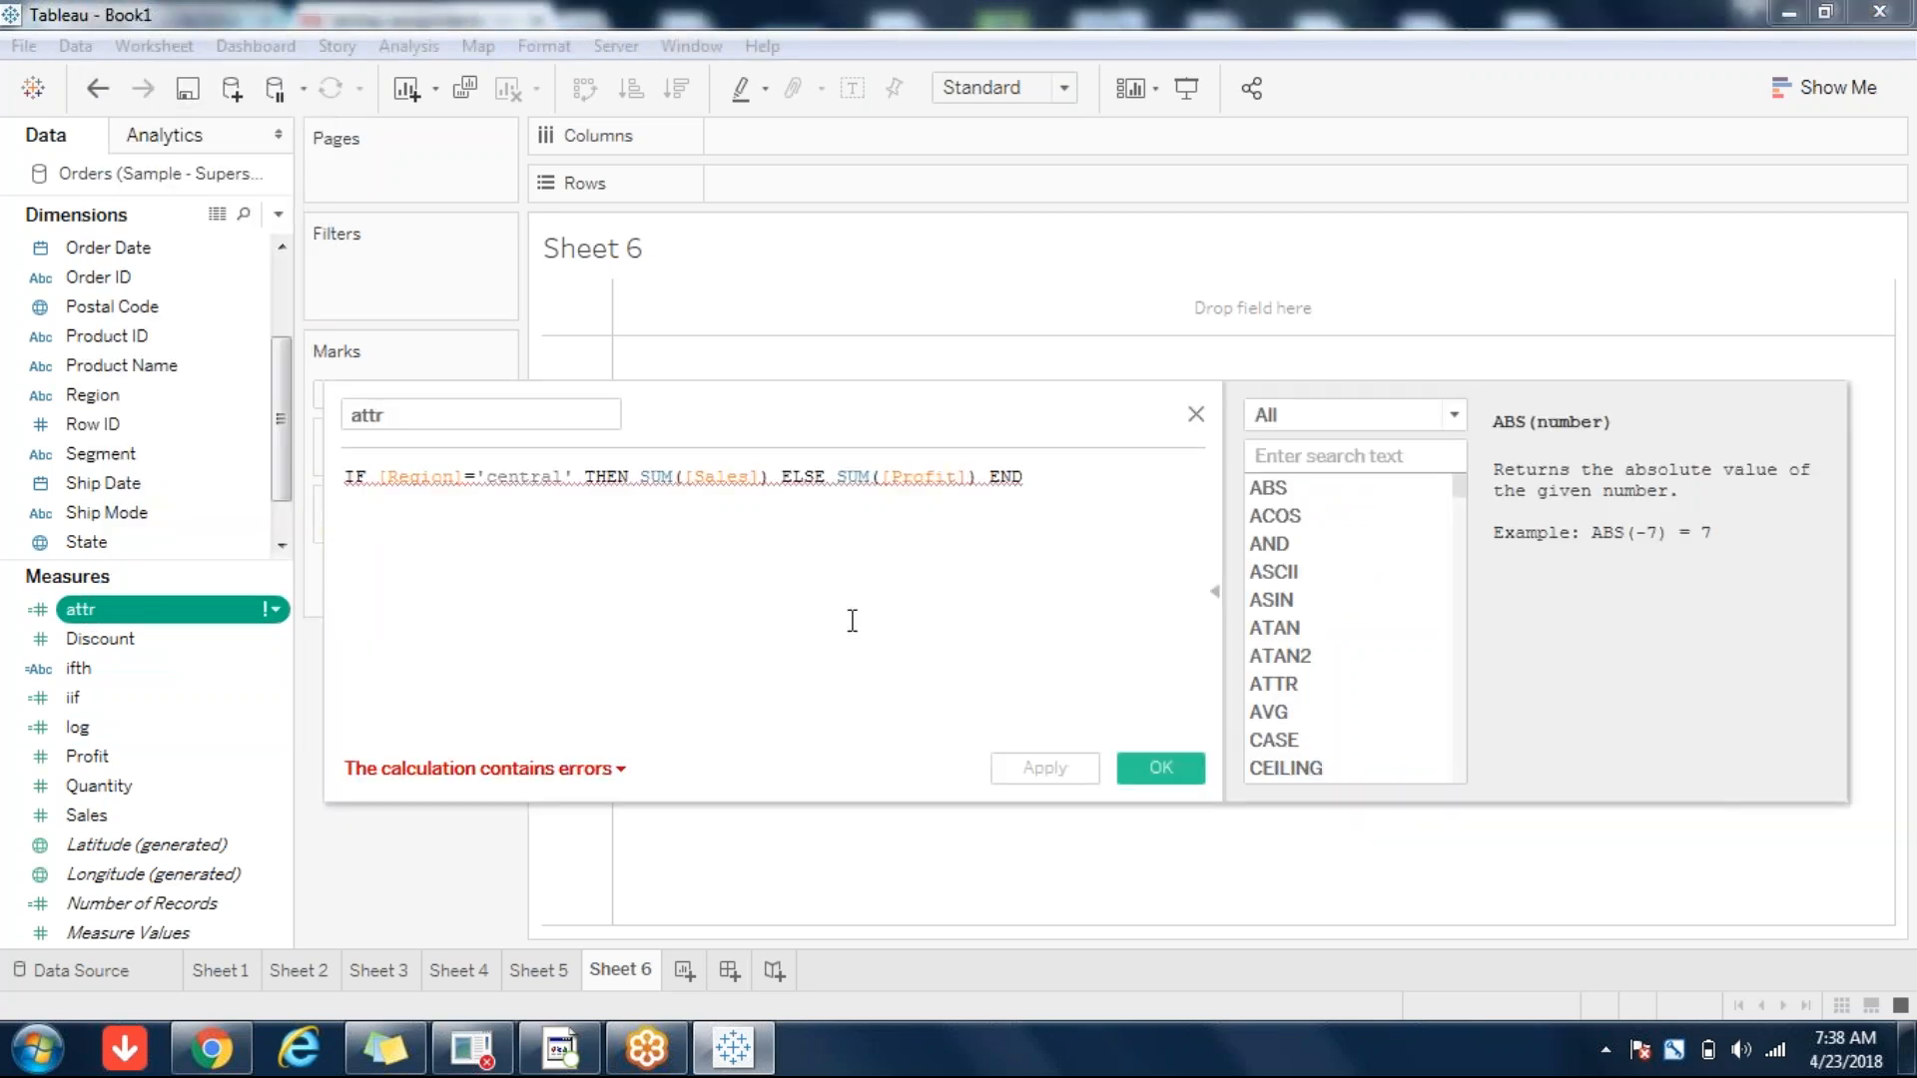
pyautogui.doubleClick(659, 477)
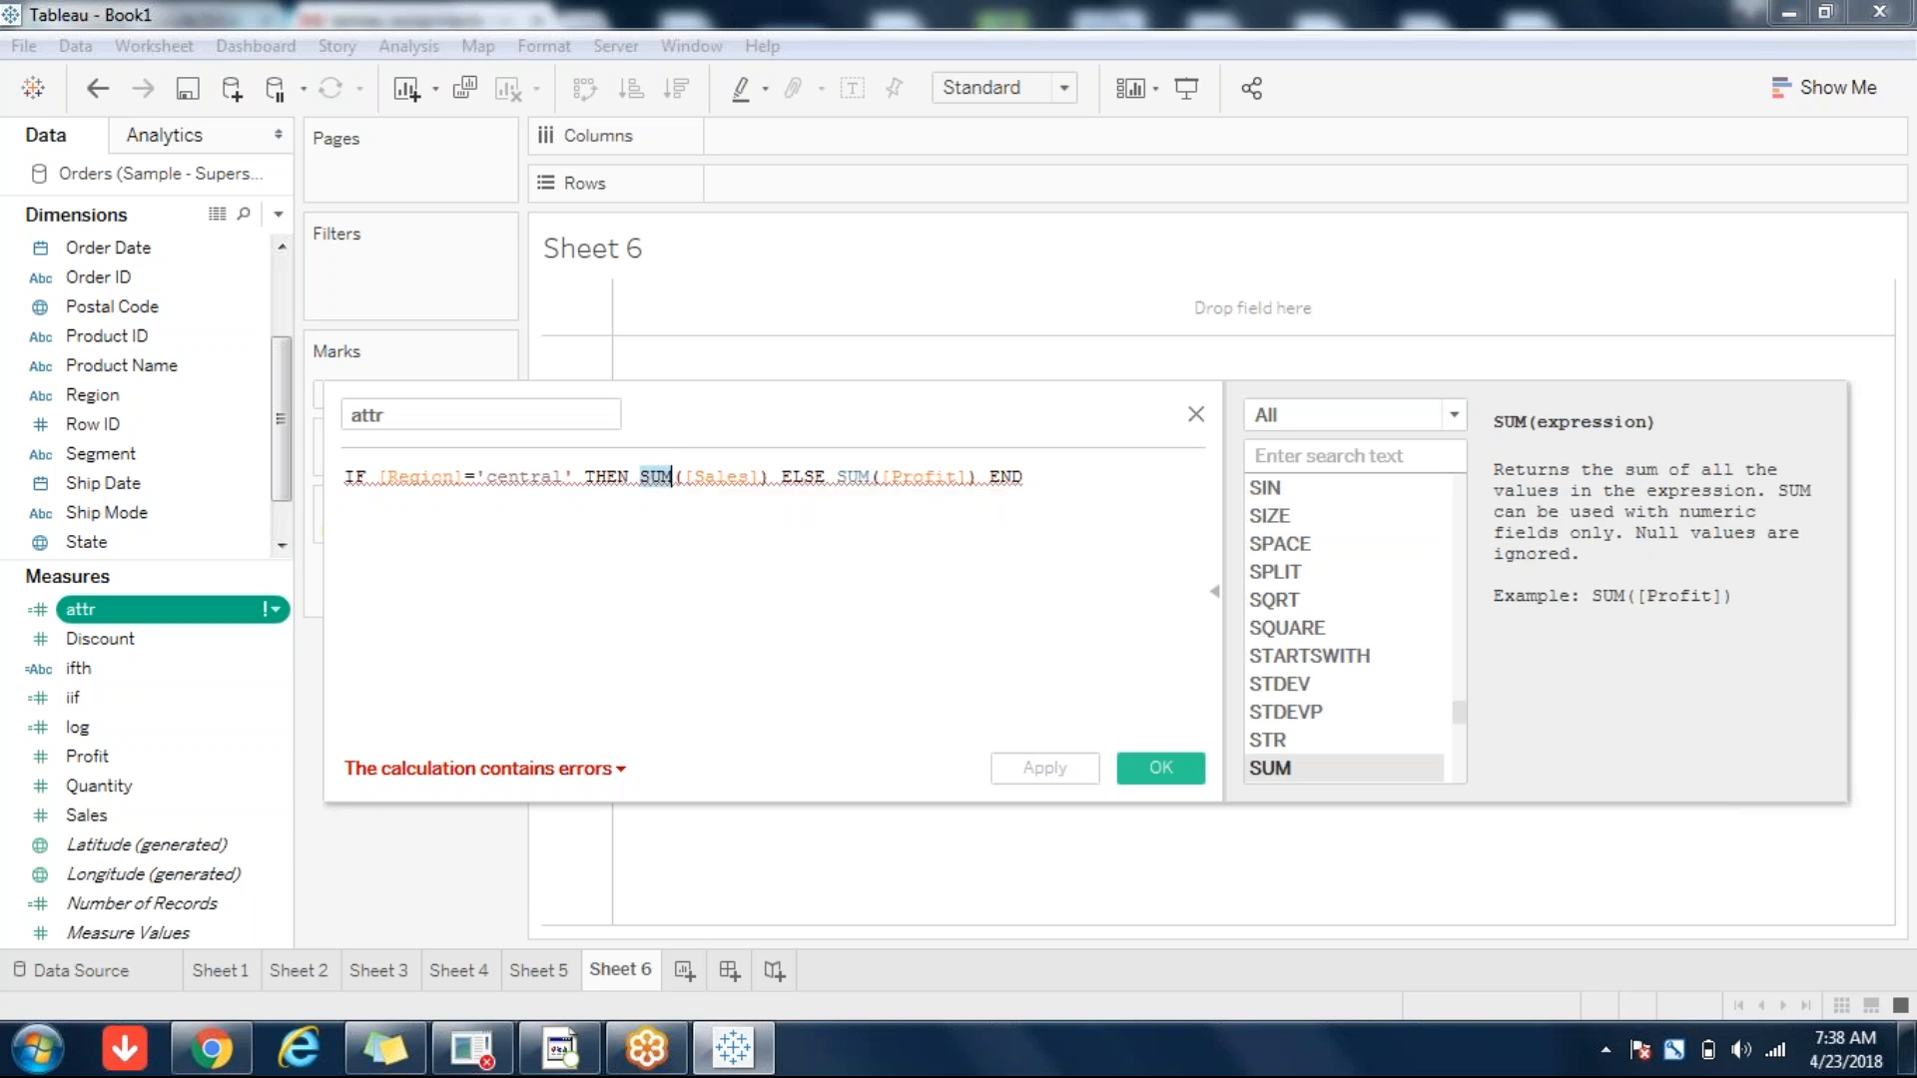
pyautogui.doubleClick(860, 476)
pyautogui.doubleClick(658, 478)
pyautogui.click(847, 476)
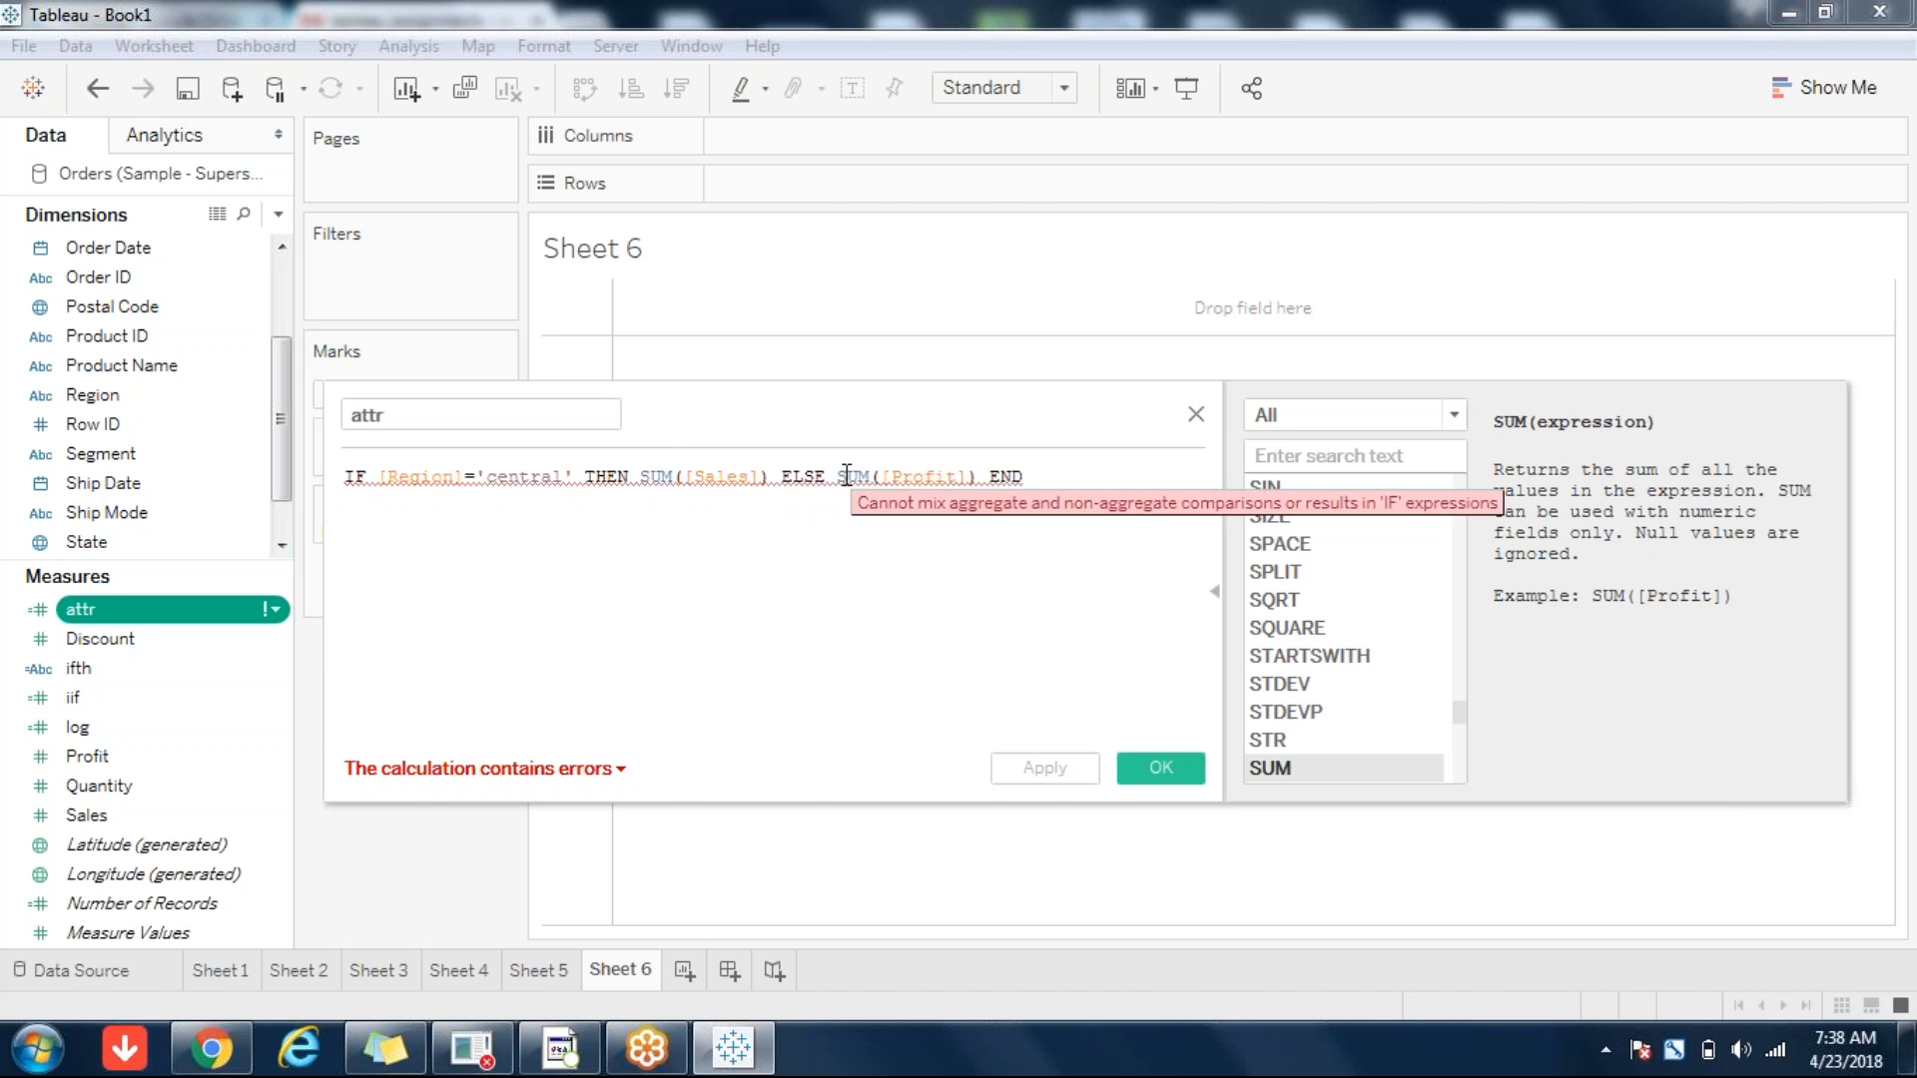
pyautogui.click(640, 563)
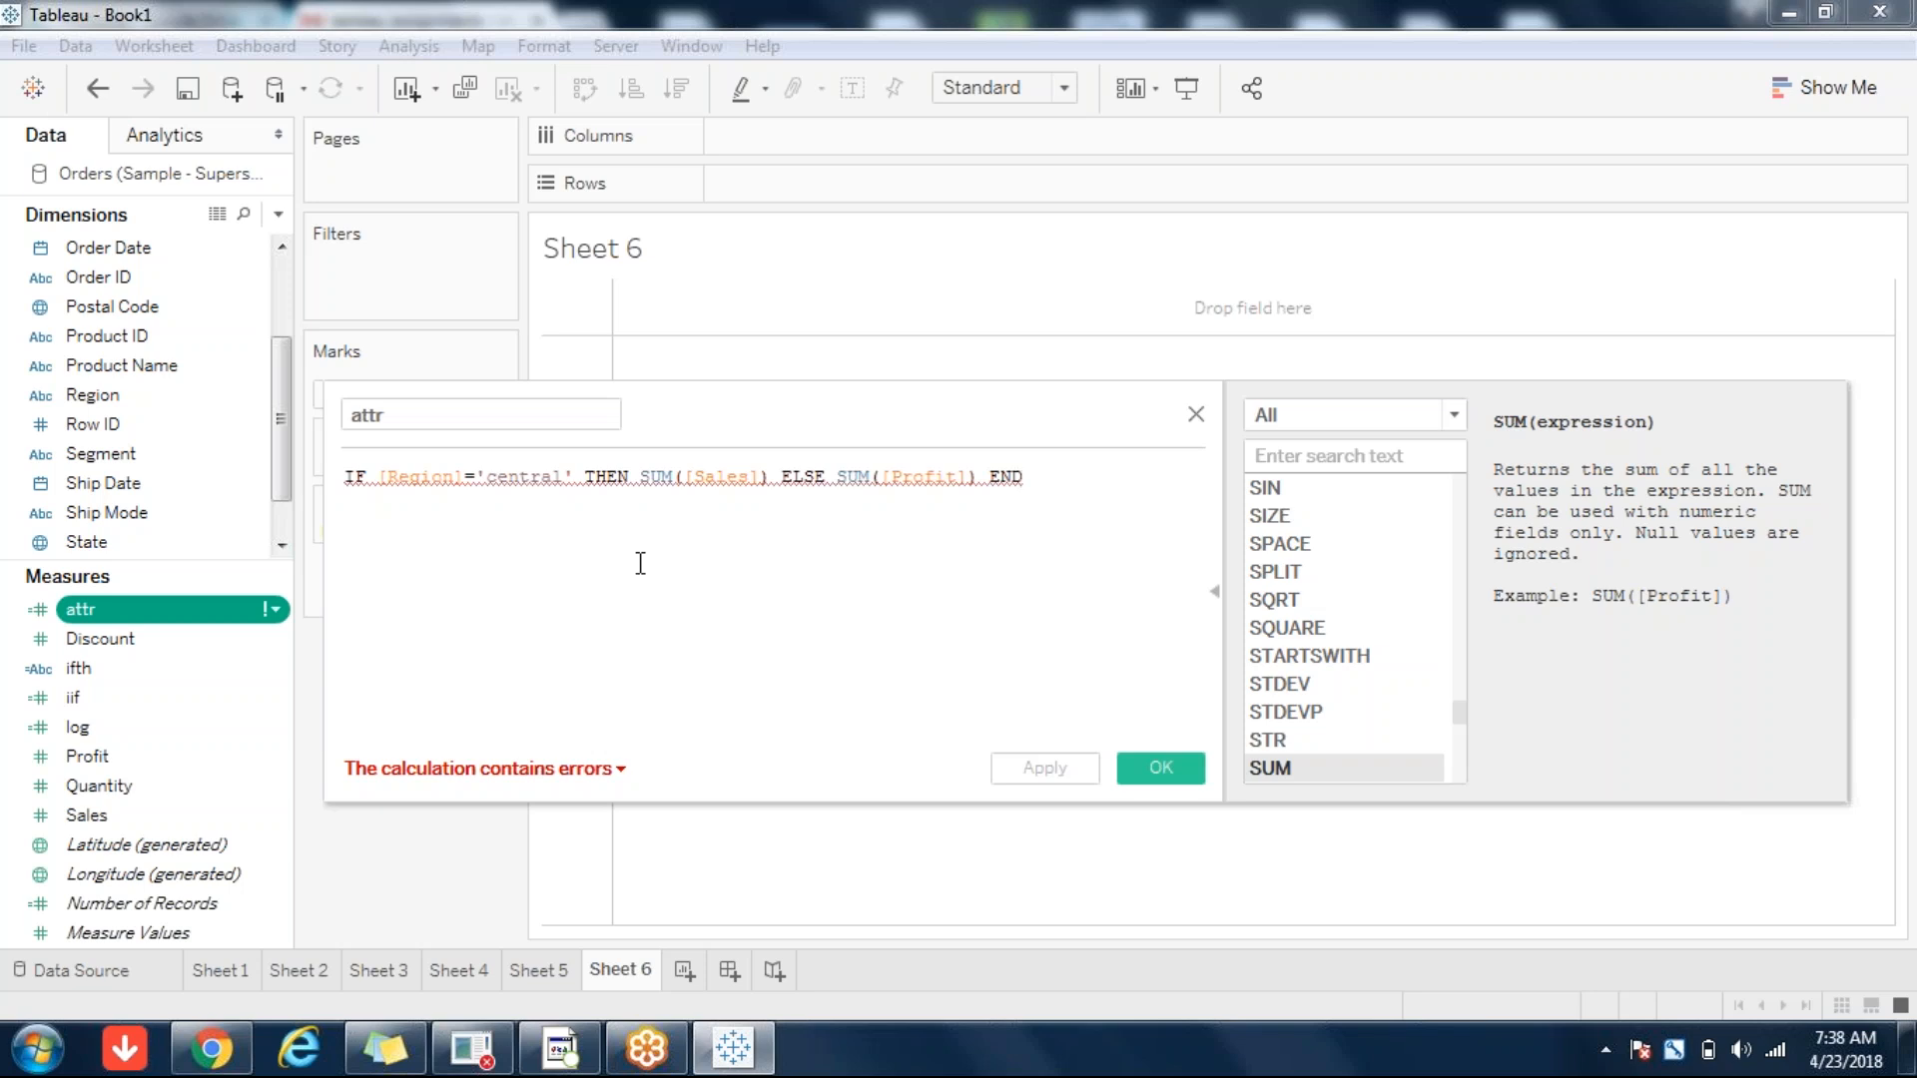
pyautogui.moveTo(673, 474)
# - Wrap [Region] in the ATTR function in the attr formula's condition and save the calculation
pyautogui.doubleClick(404, 477)
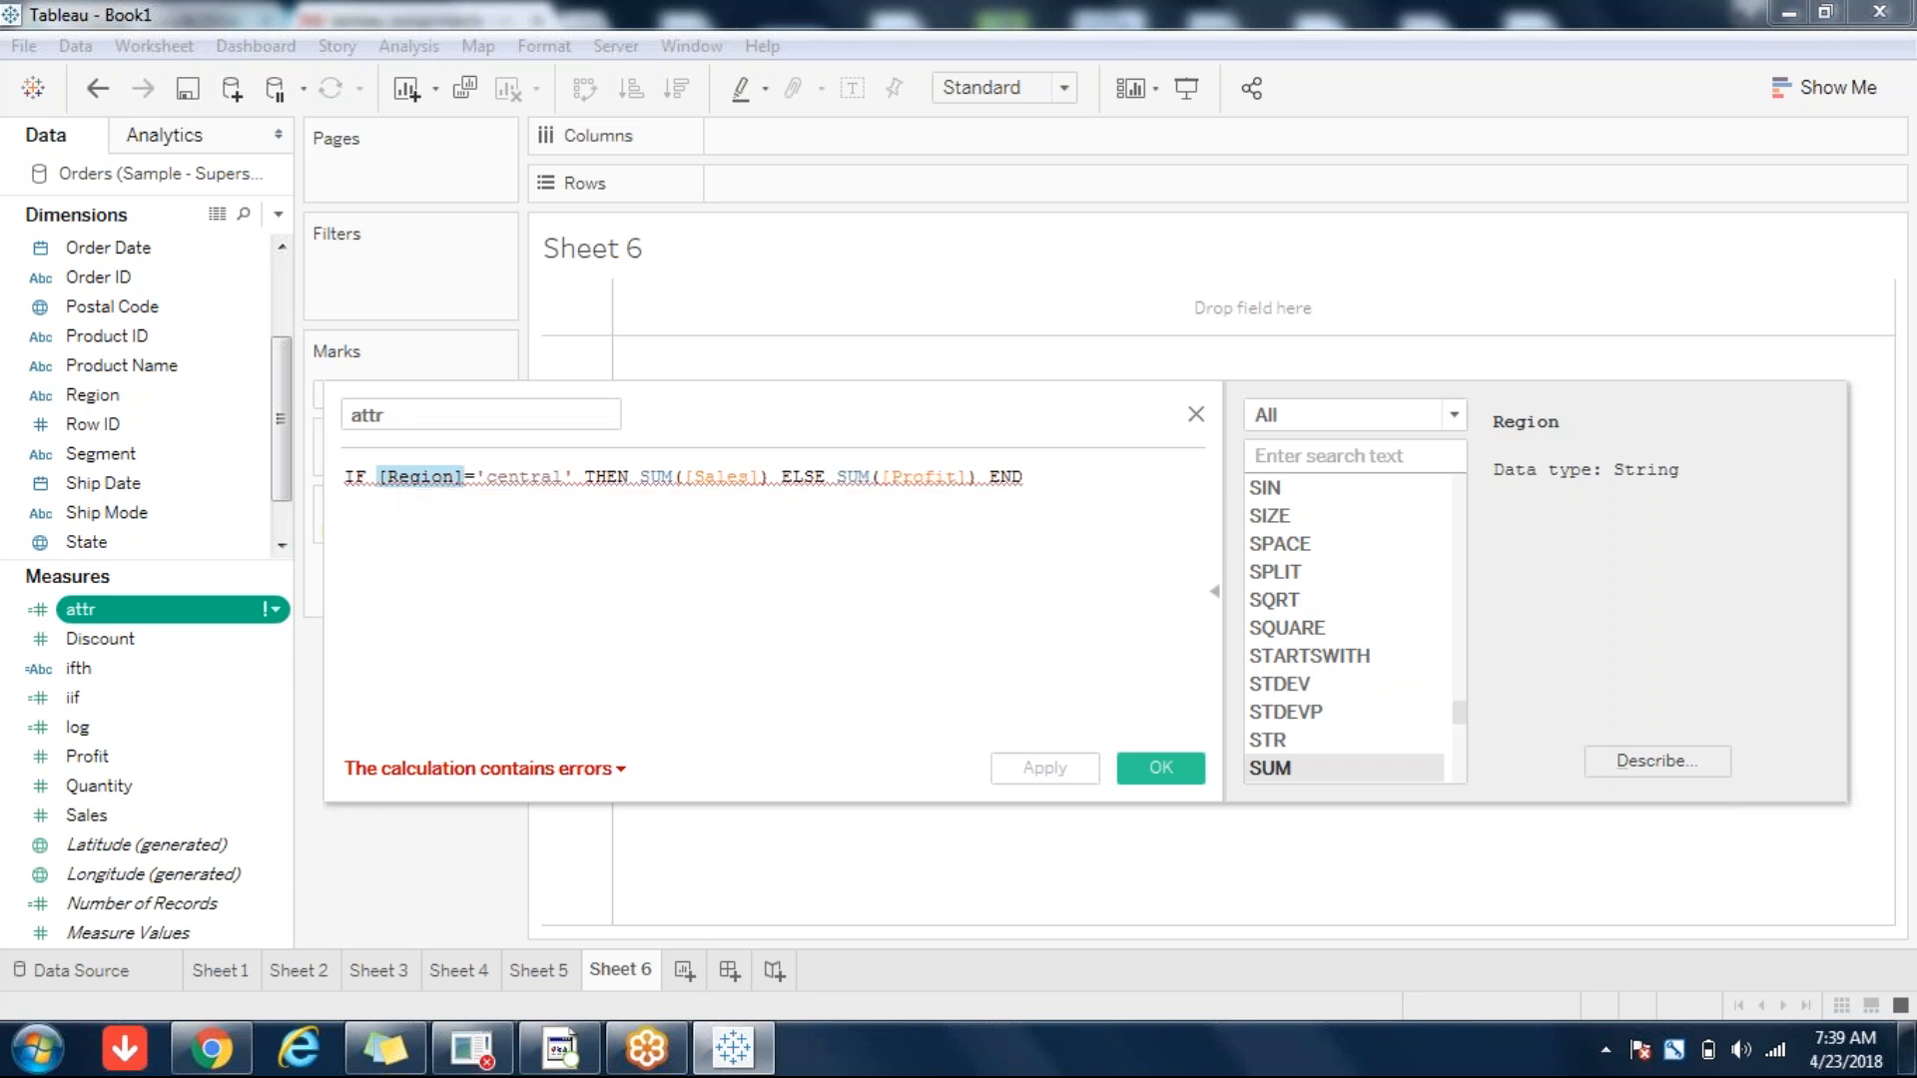
pyautogui.click(397, 480)
pyautogui.write('ATTR')
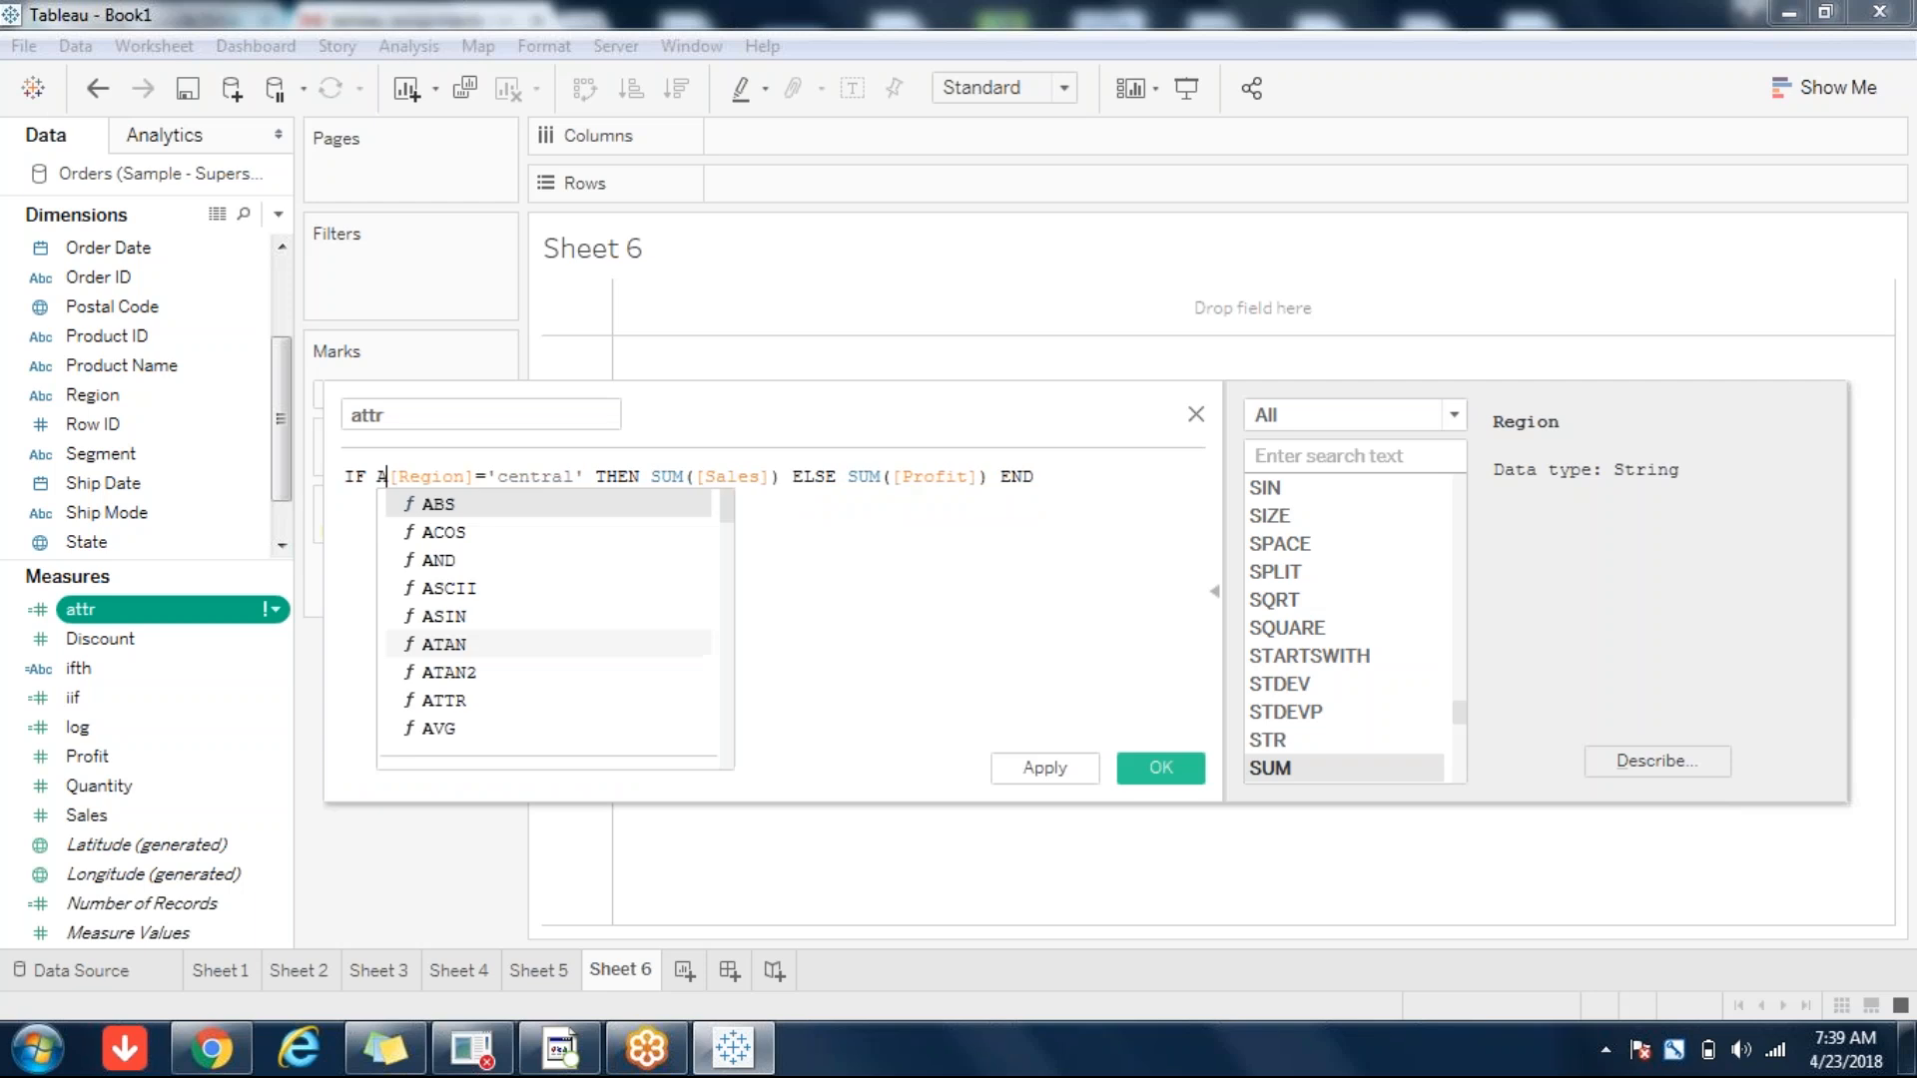
pyautogui.write('(')
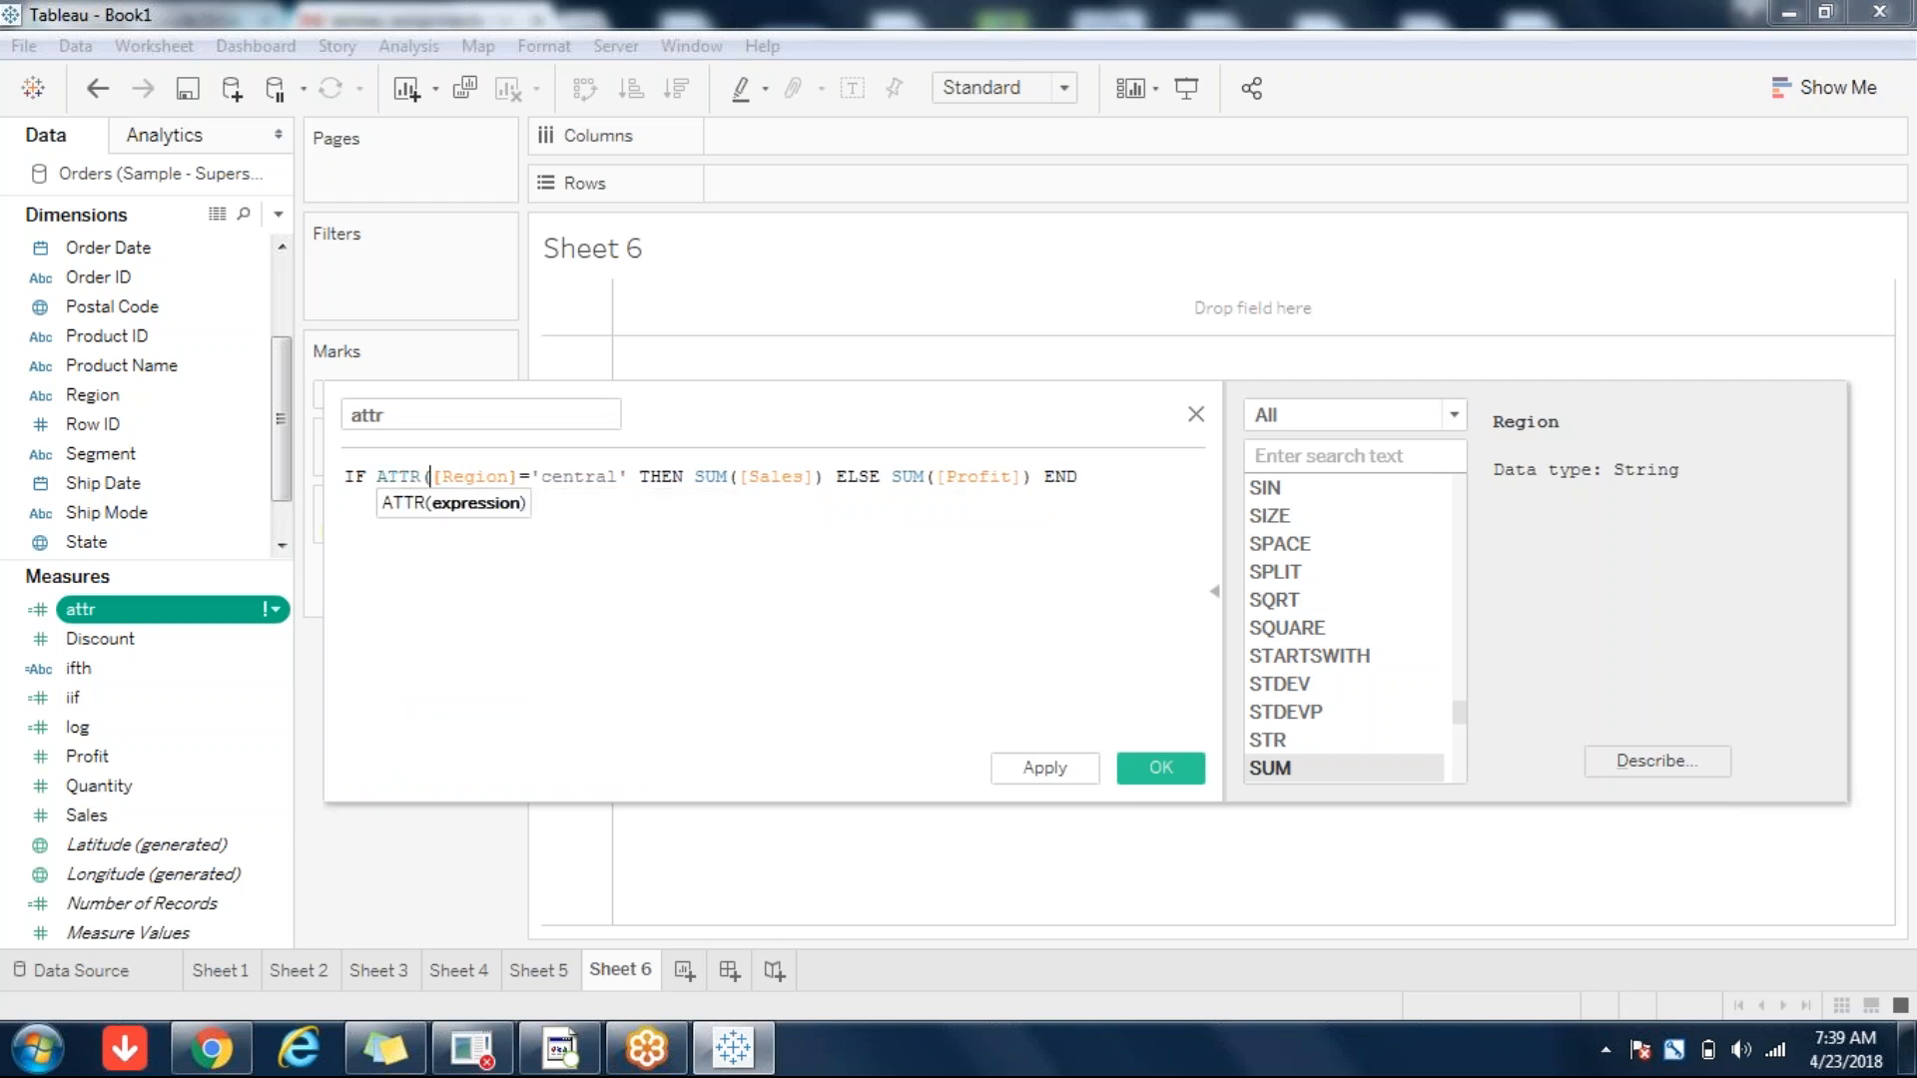
pyautogui.click(521, 476)
pyautogui.write(')')
pyautogui.press('End')
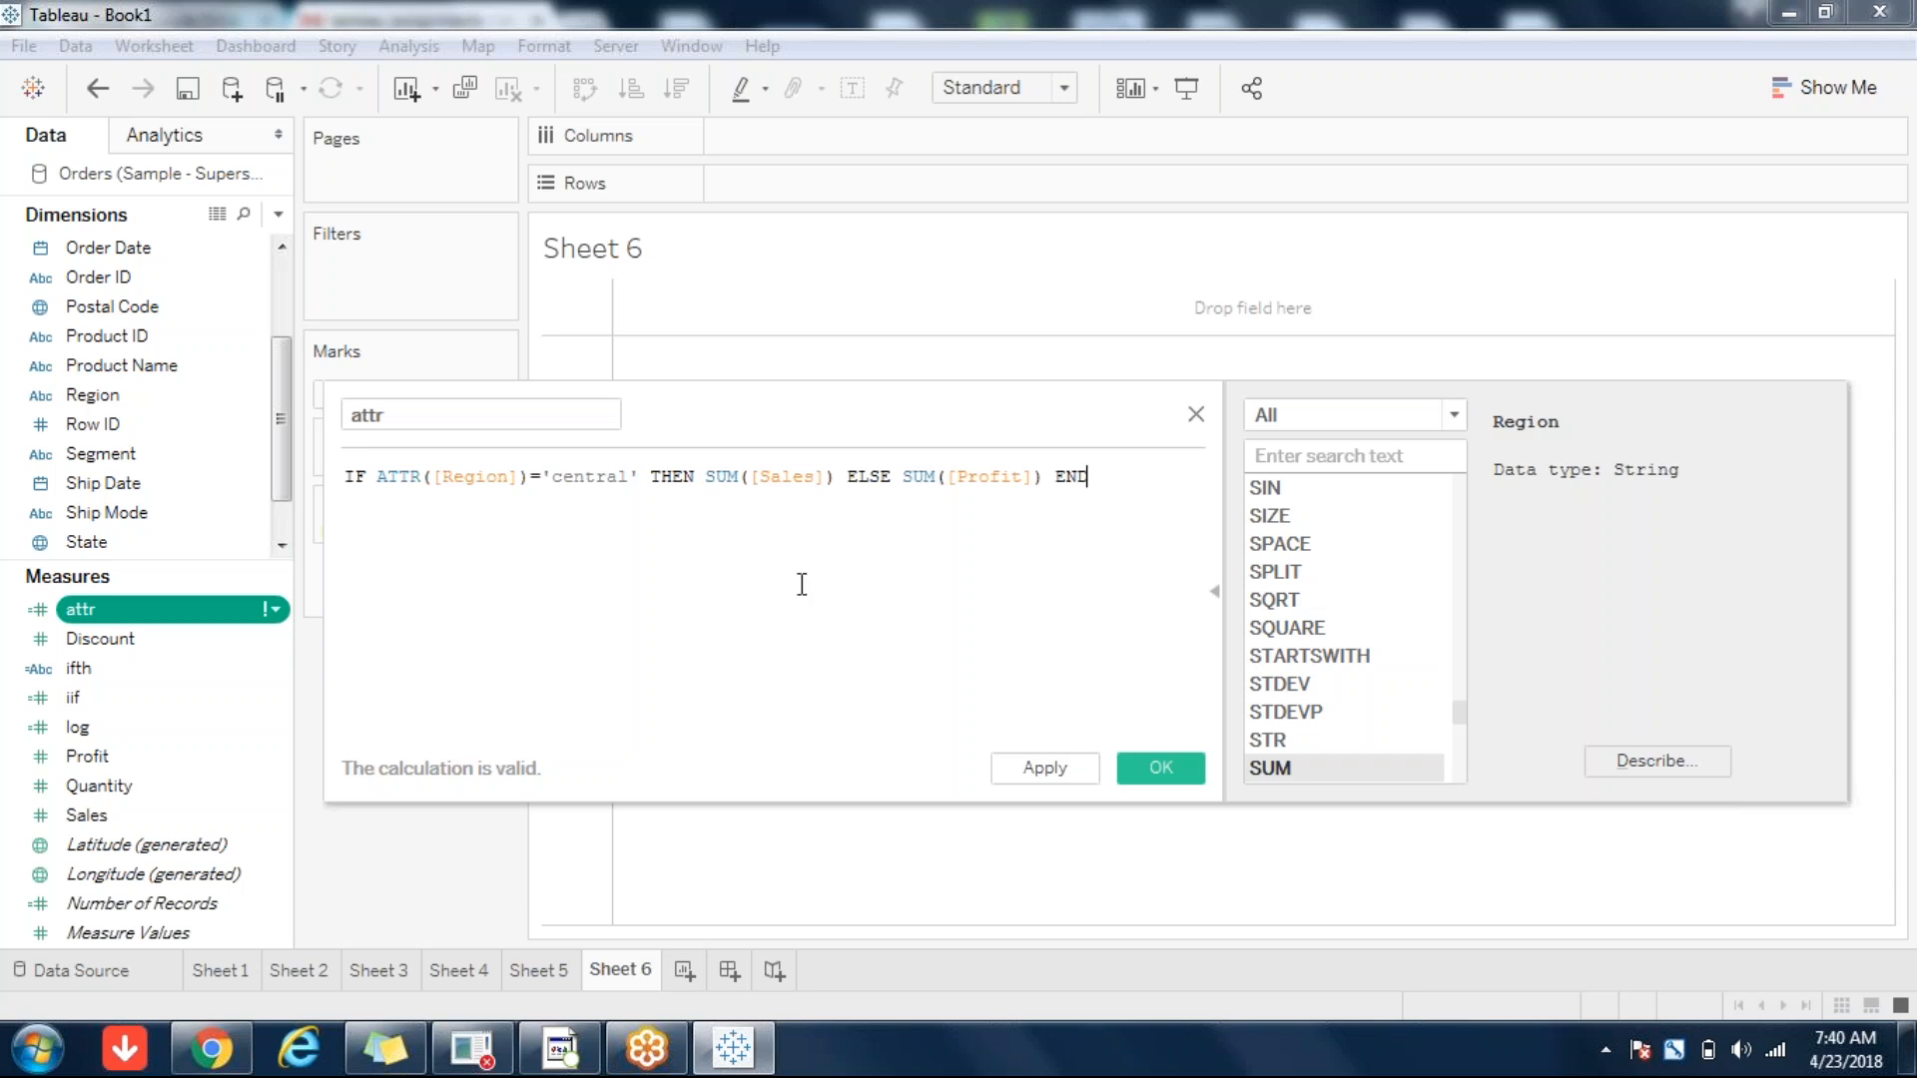
pyautogui.click(993, 473)
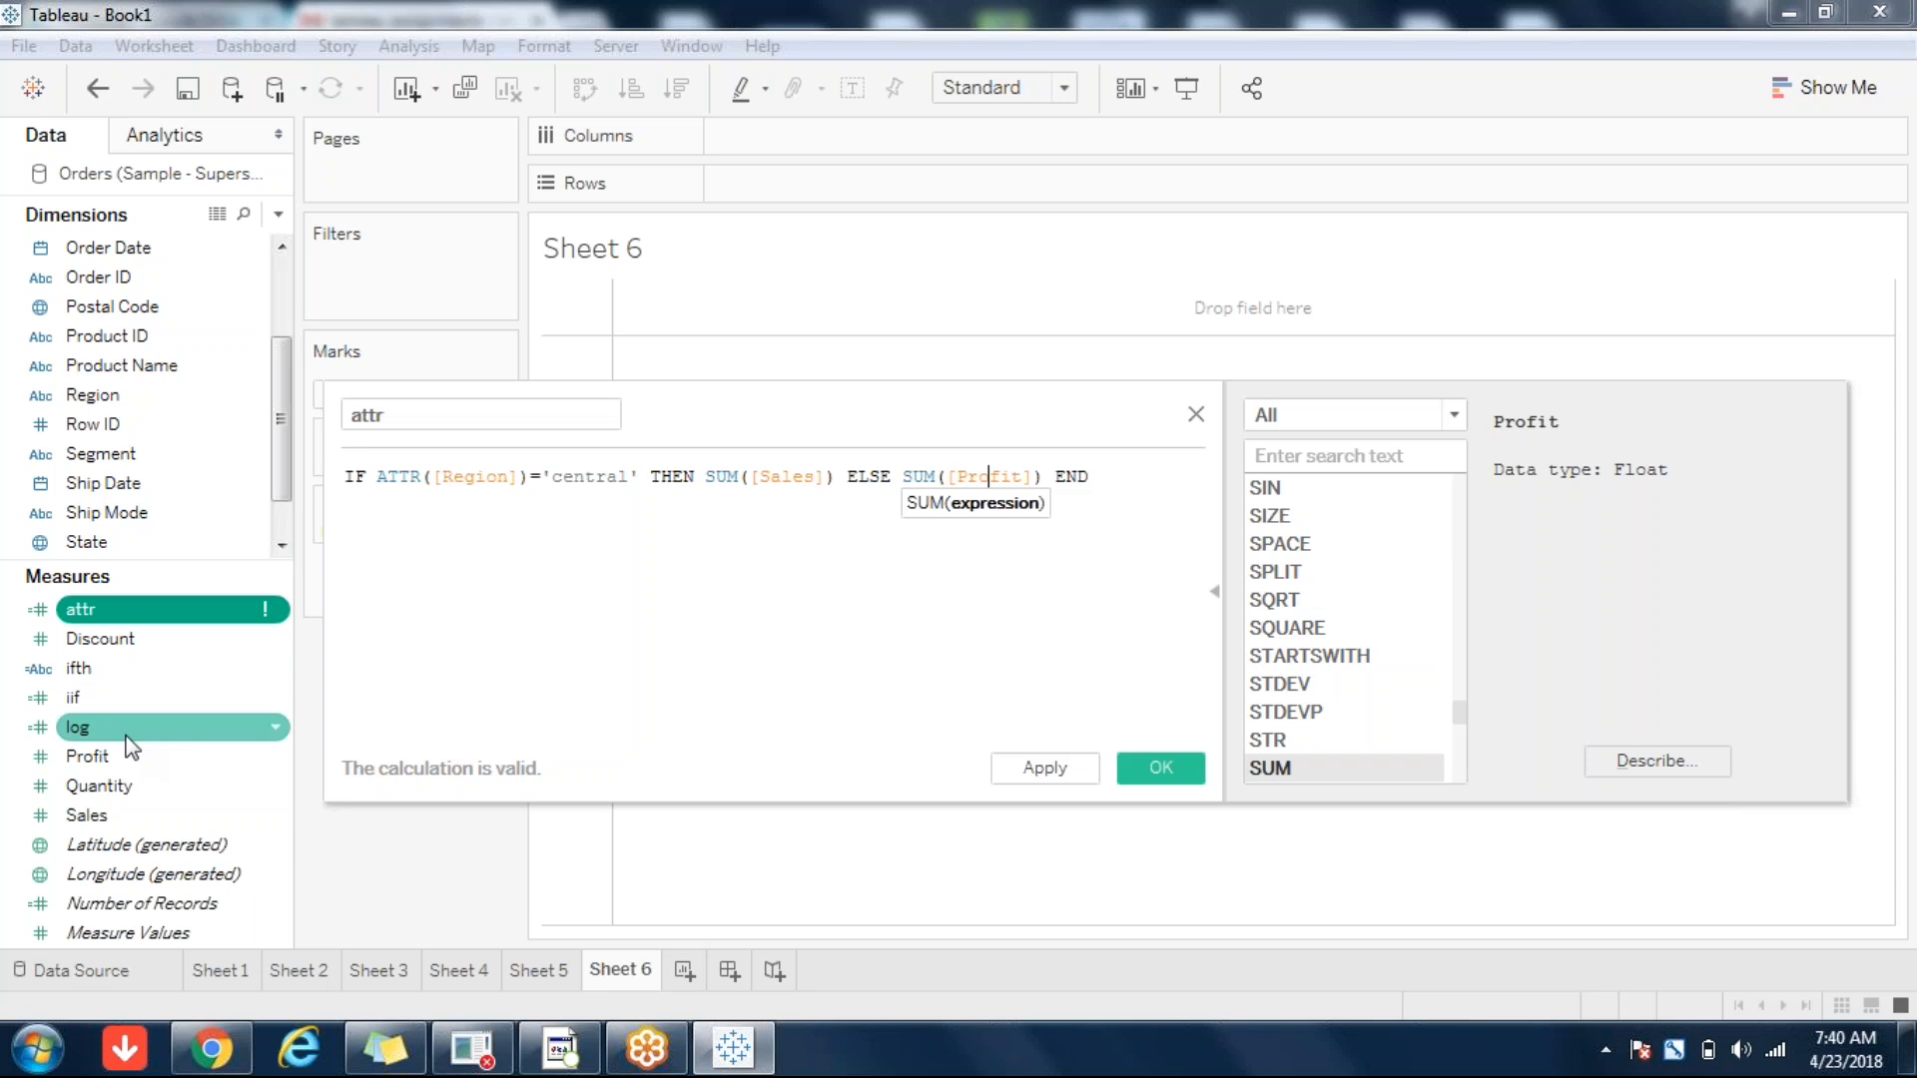
pyautogui.click(1179, 771)
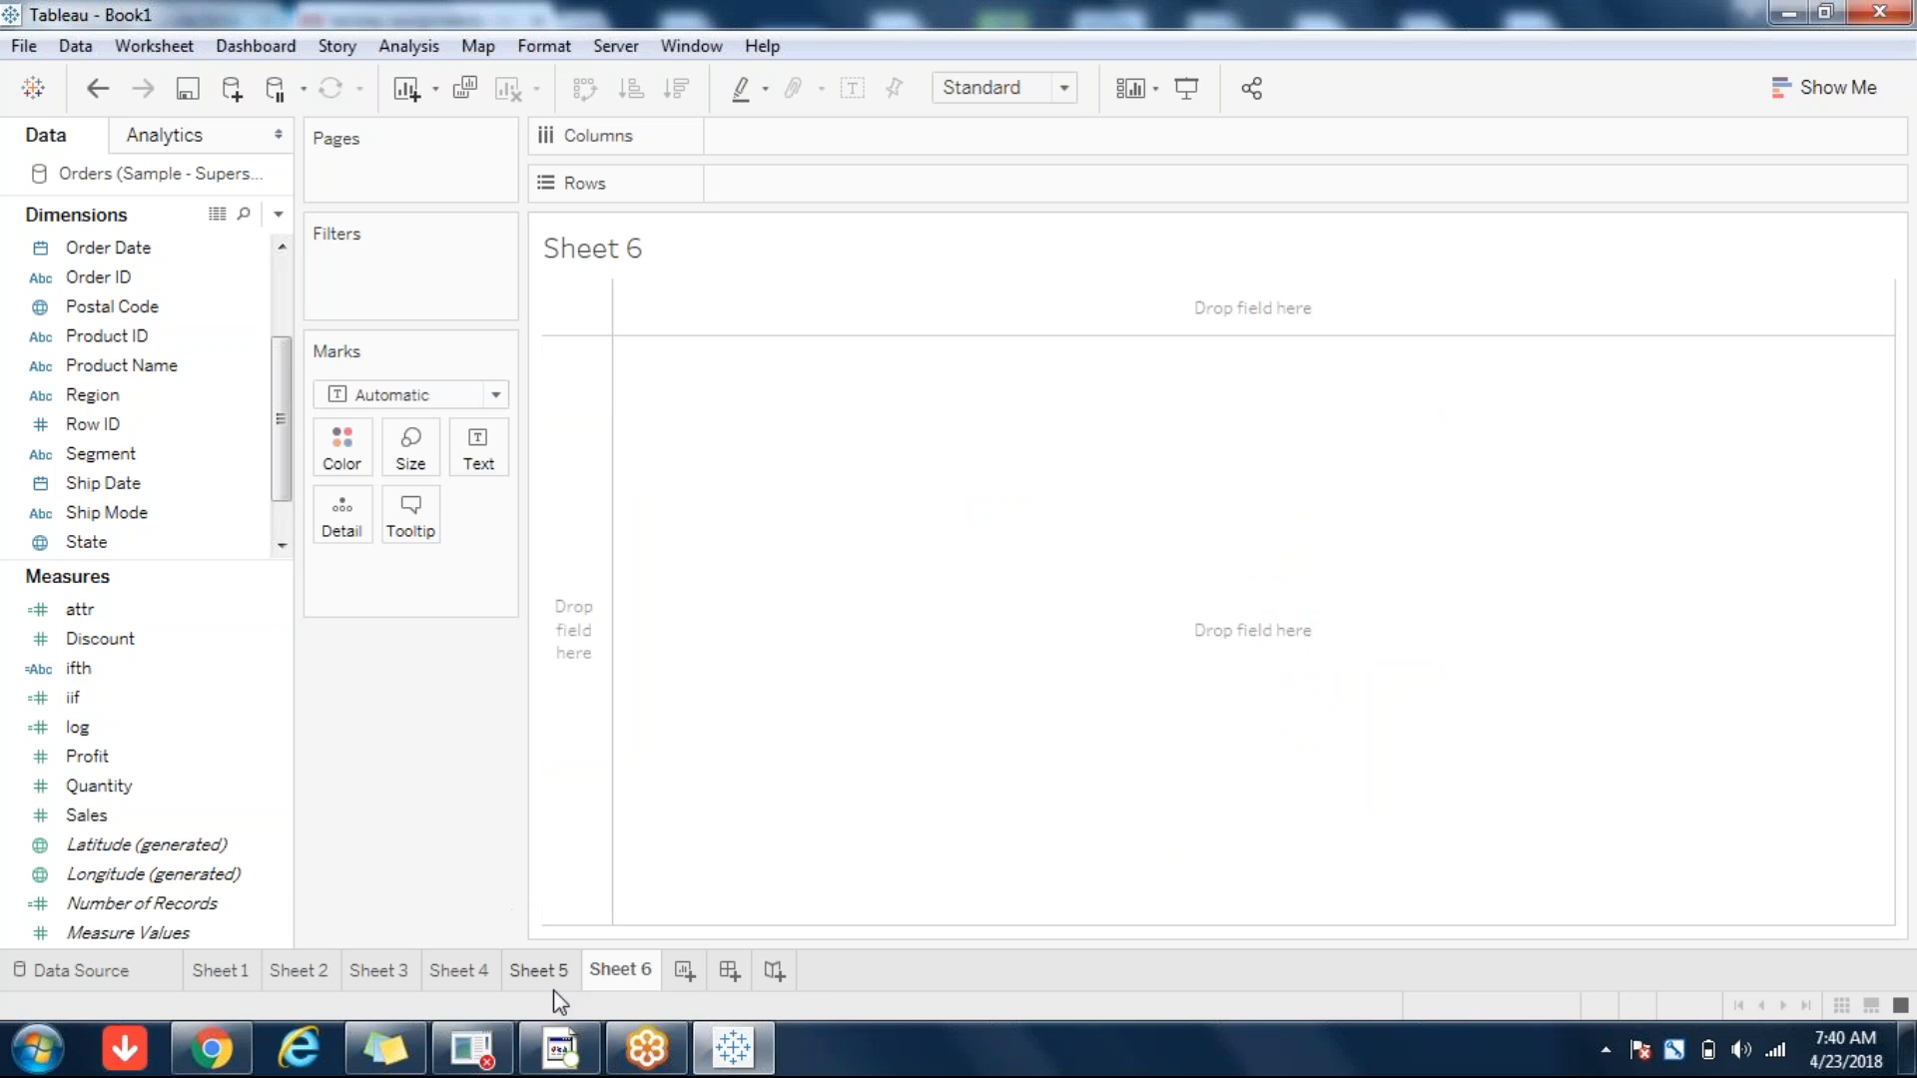
# - Check the aggregation options, including Attribute, of the Sub-Category field on Sheet 5 and the Region and iif fields on Sheet 4
pyautogui.click(539, 971)
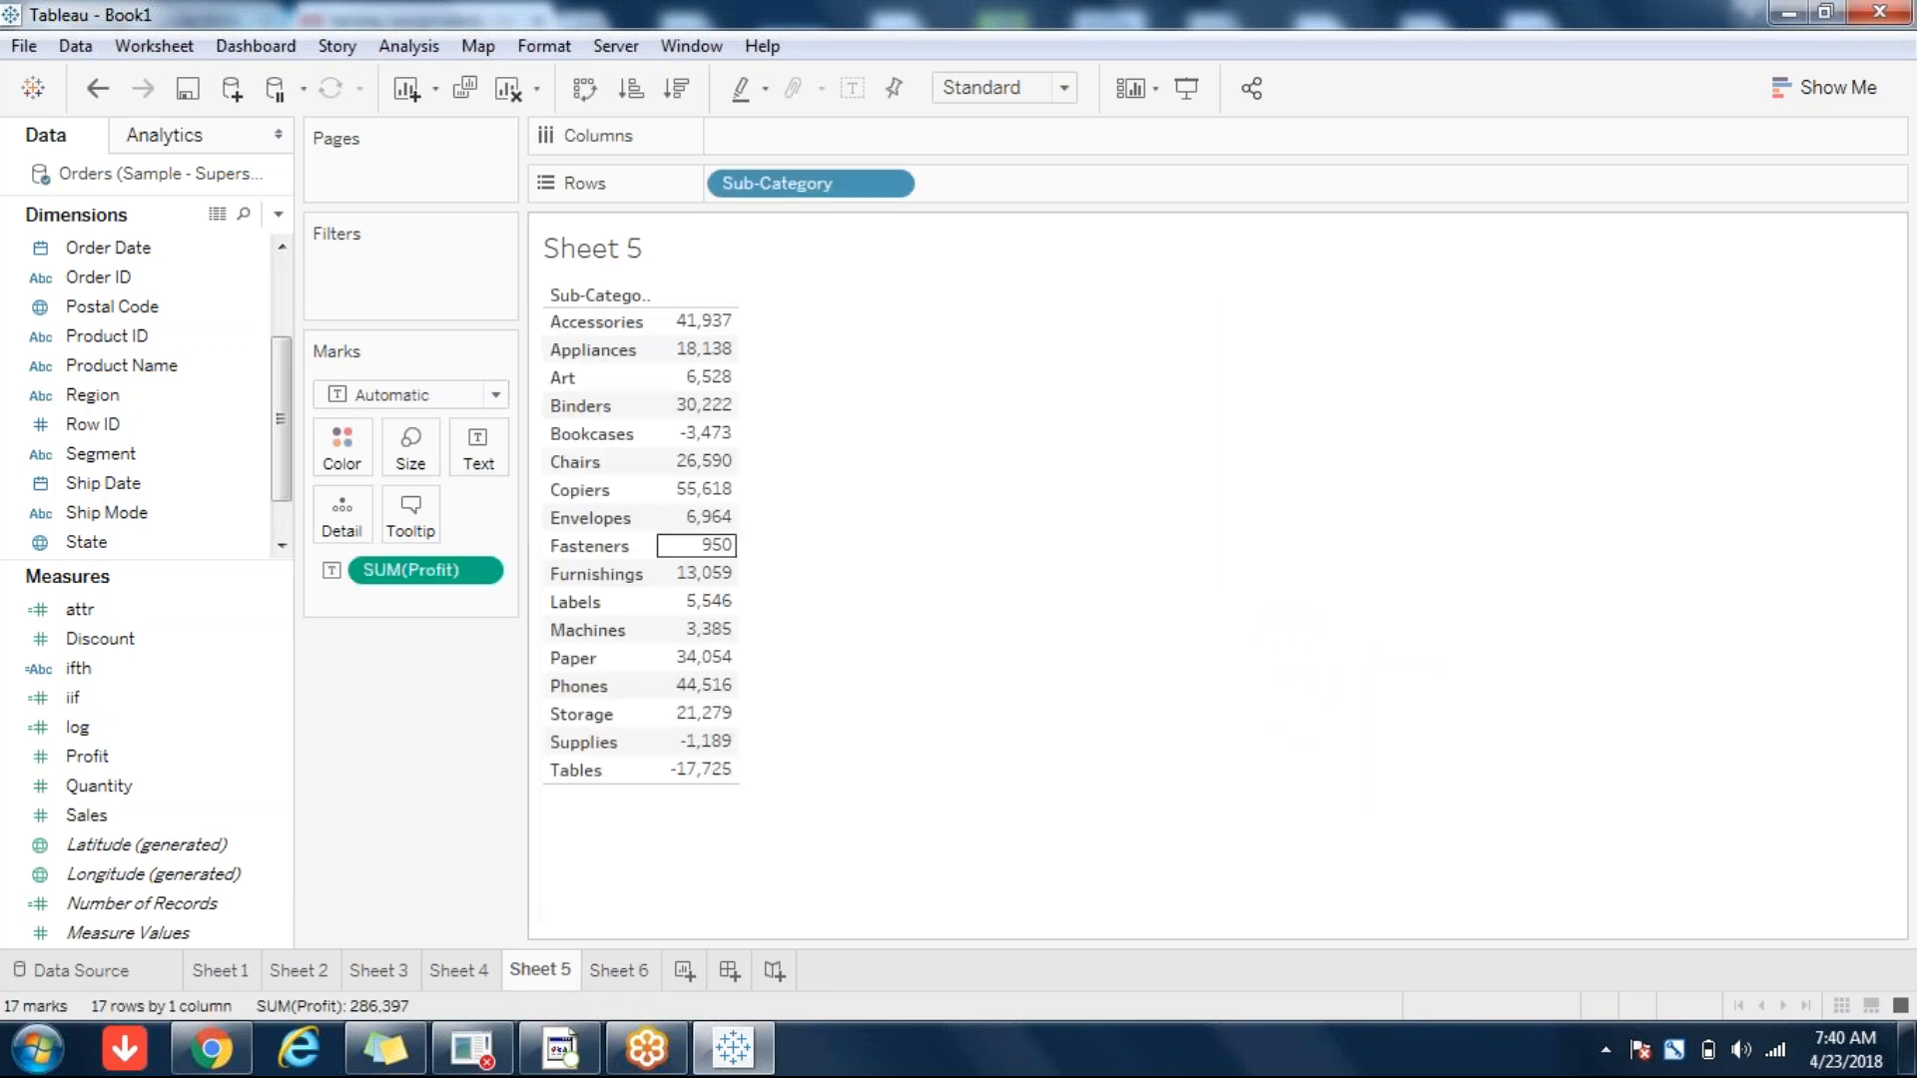
pyautogui.click(889, 183)
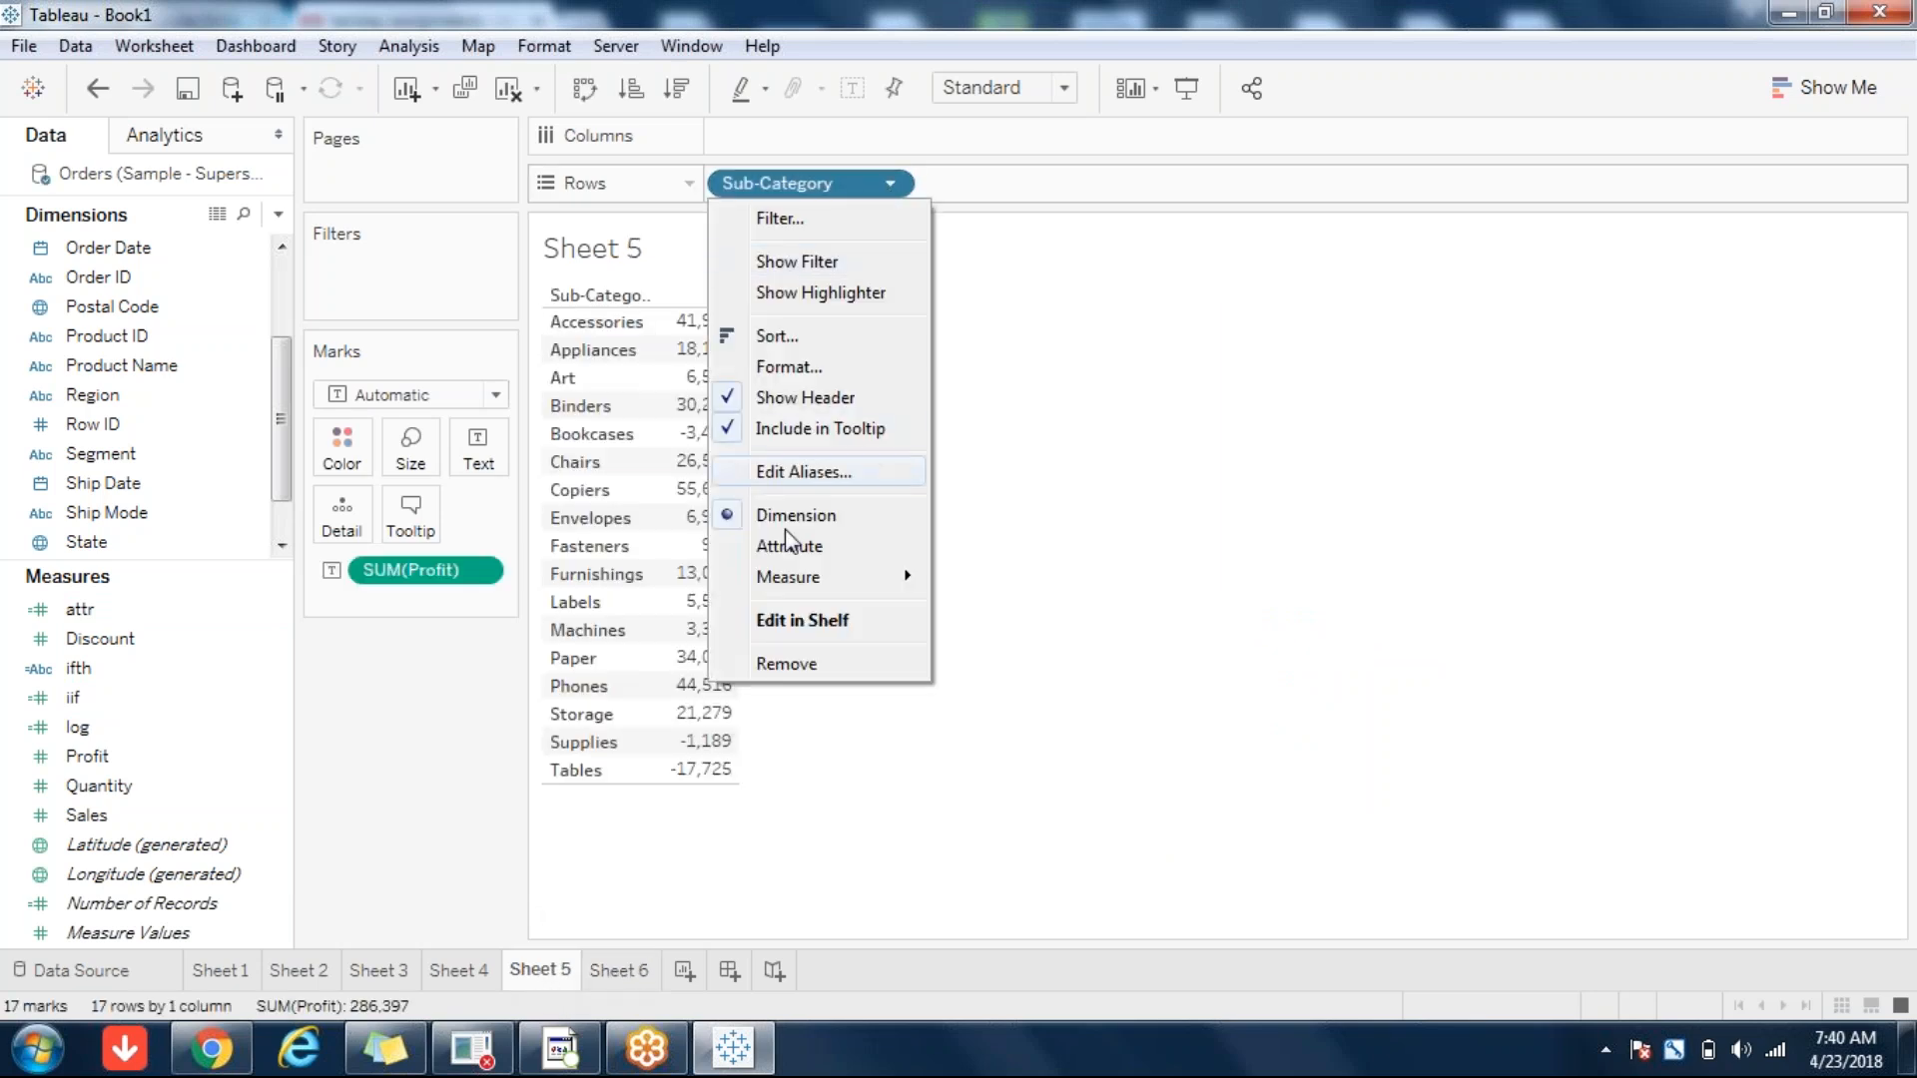
pyautogui.click(474, 976)
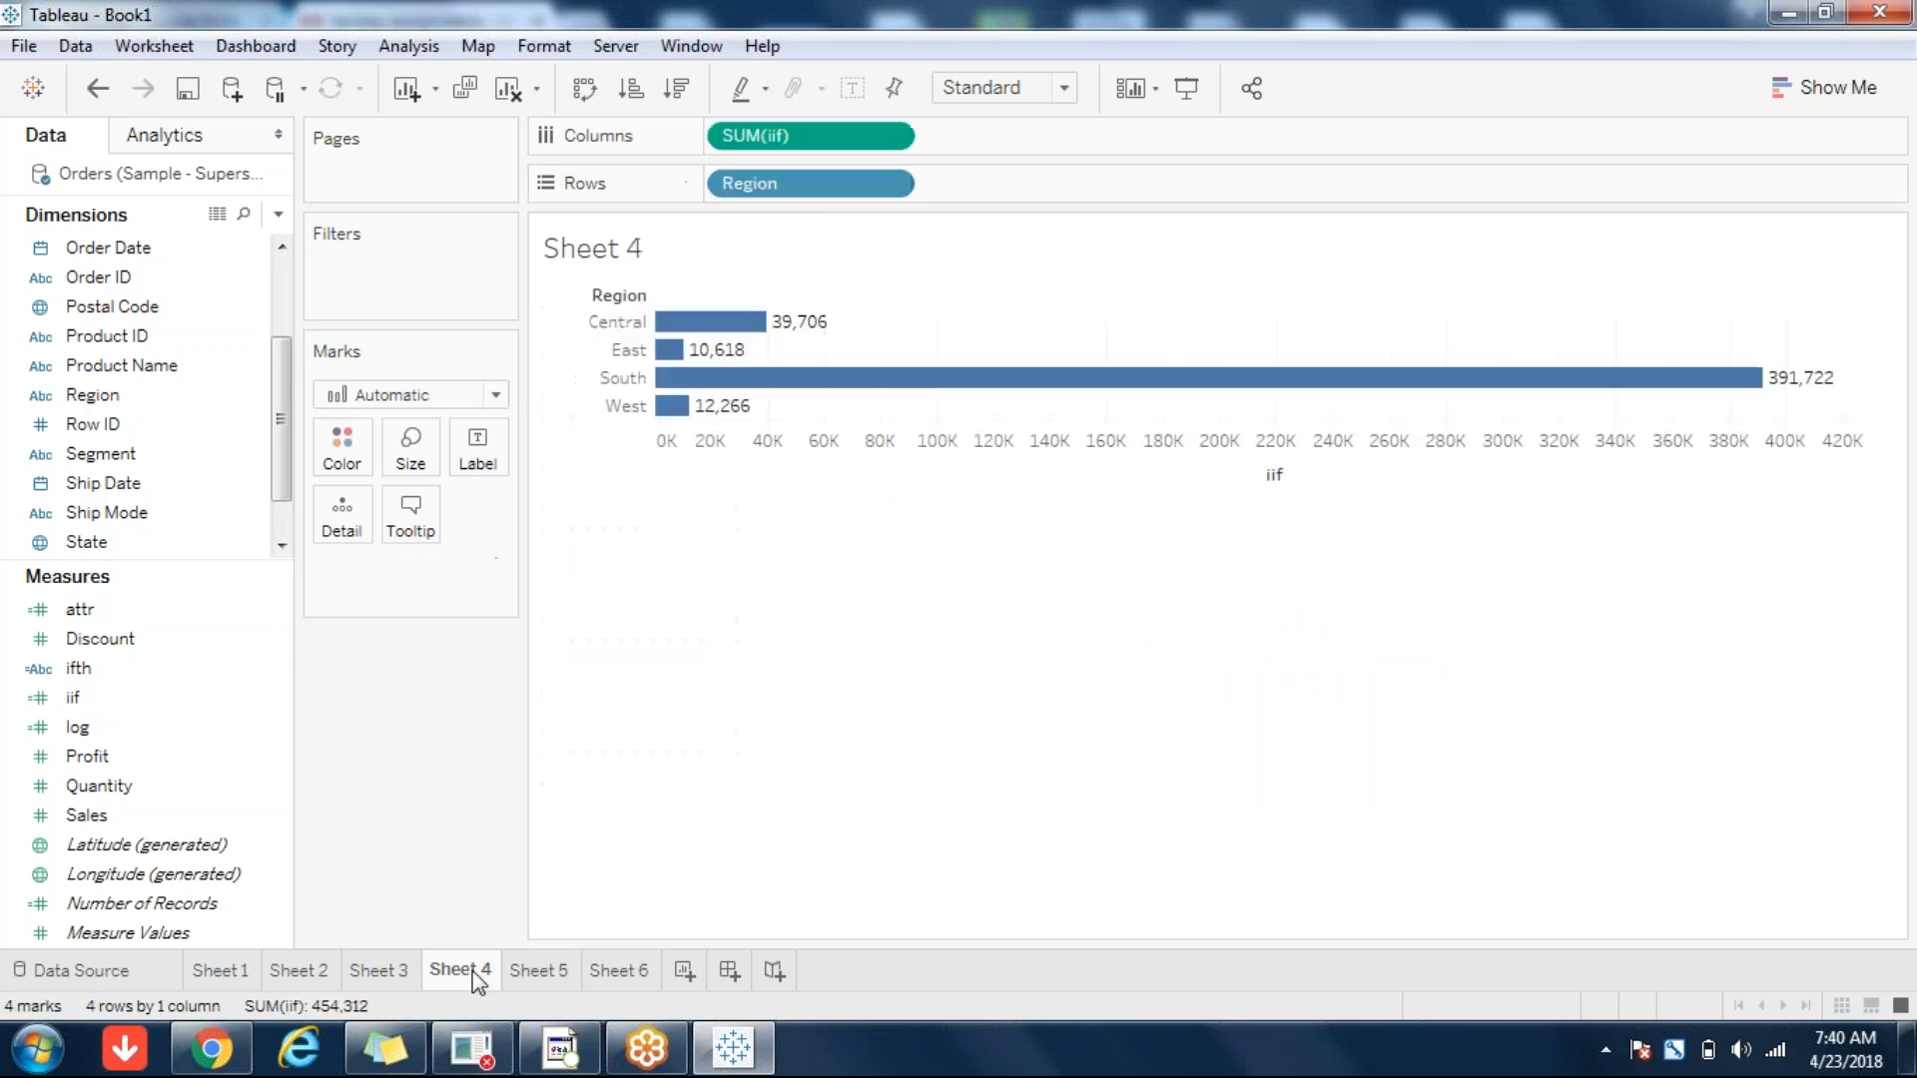
pyautogui.click(890, 184)
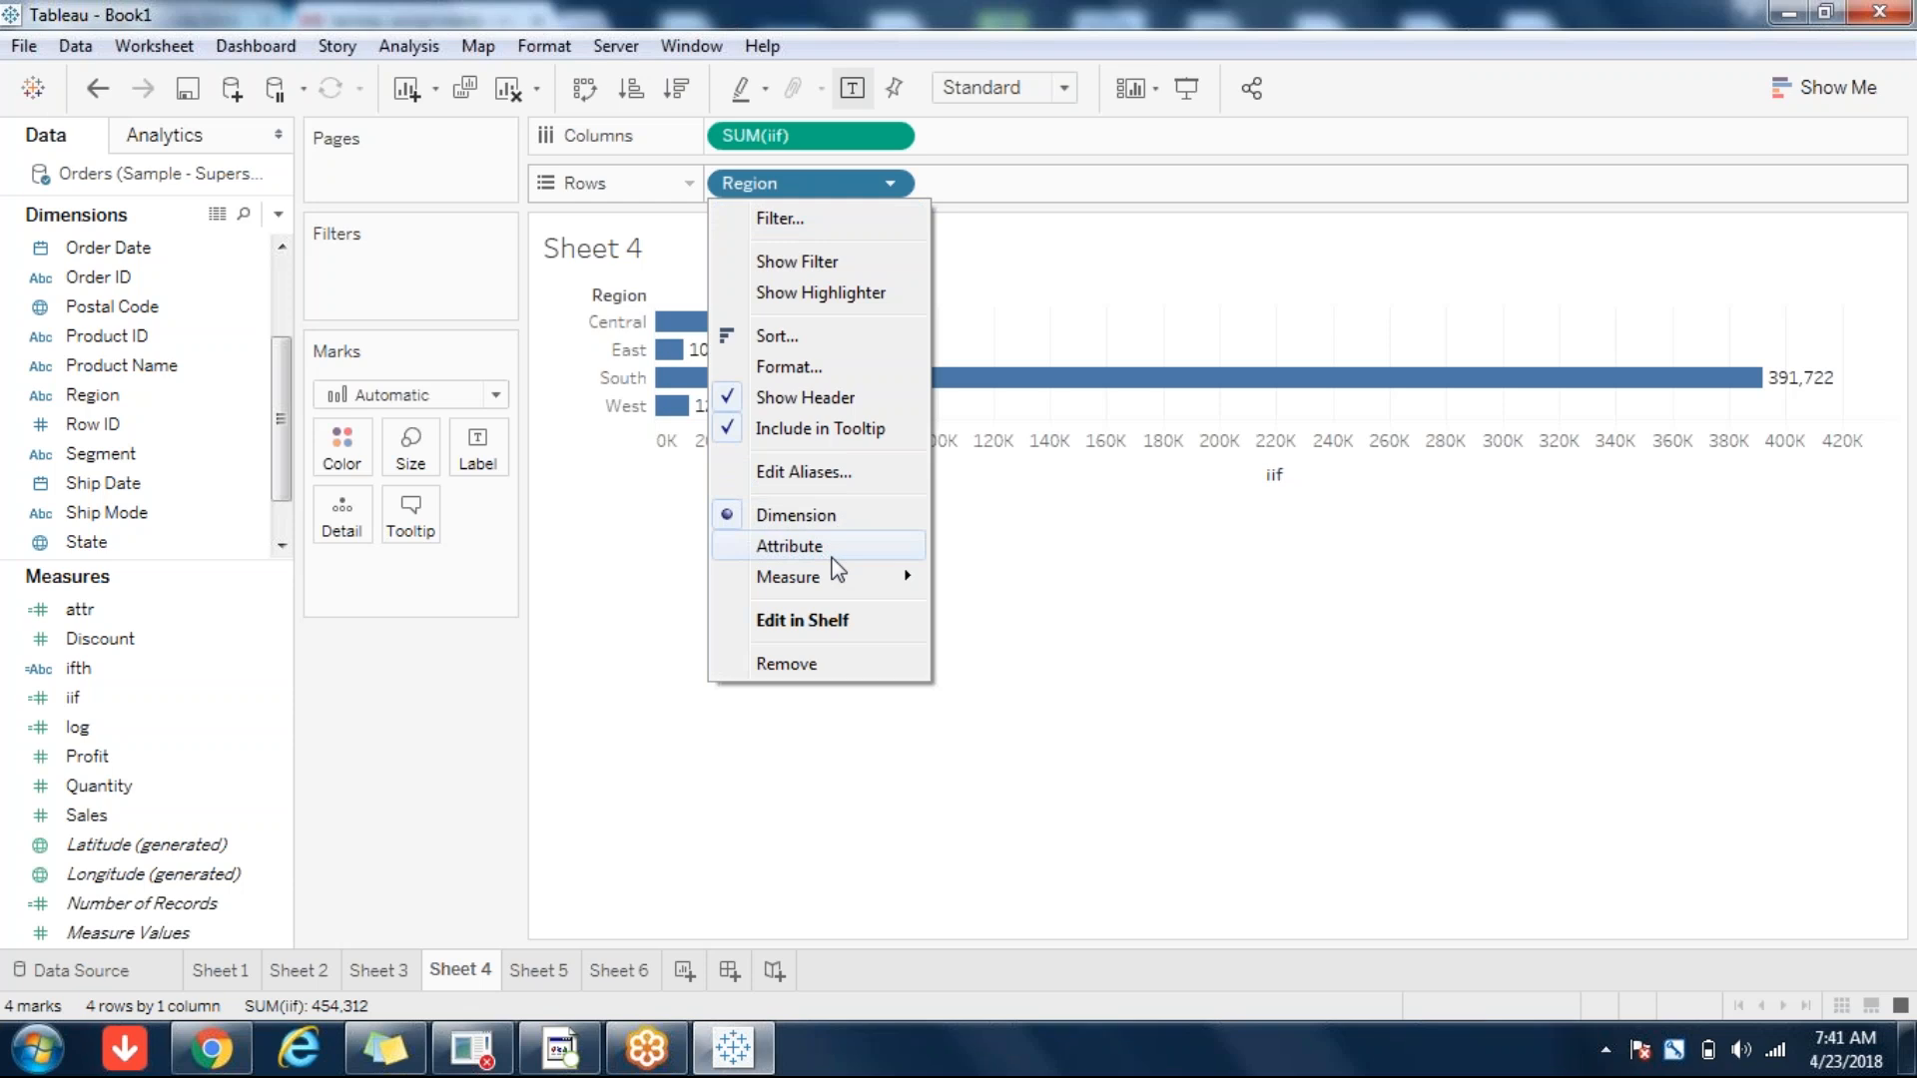
pyautogui.click(890, 136)
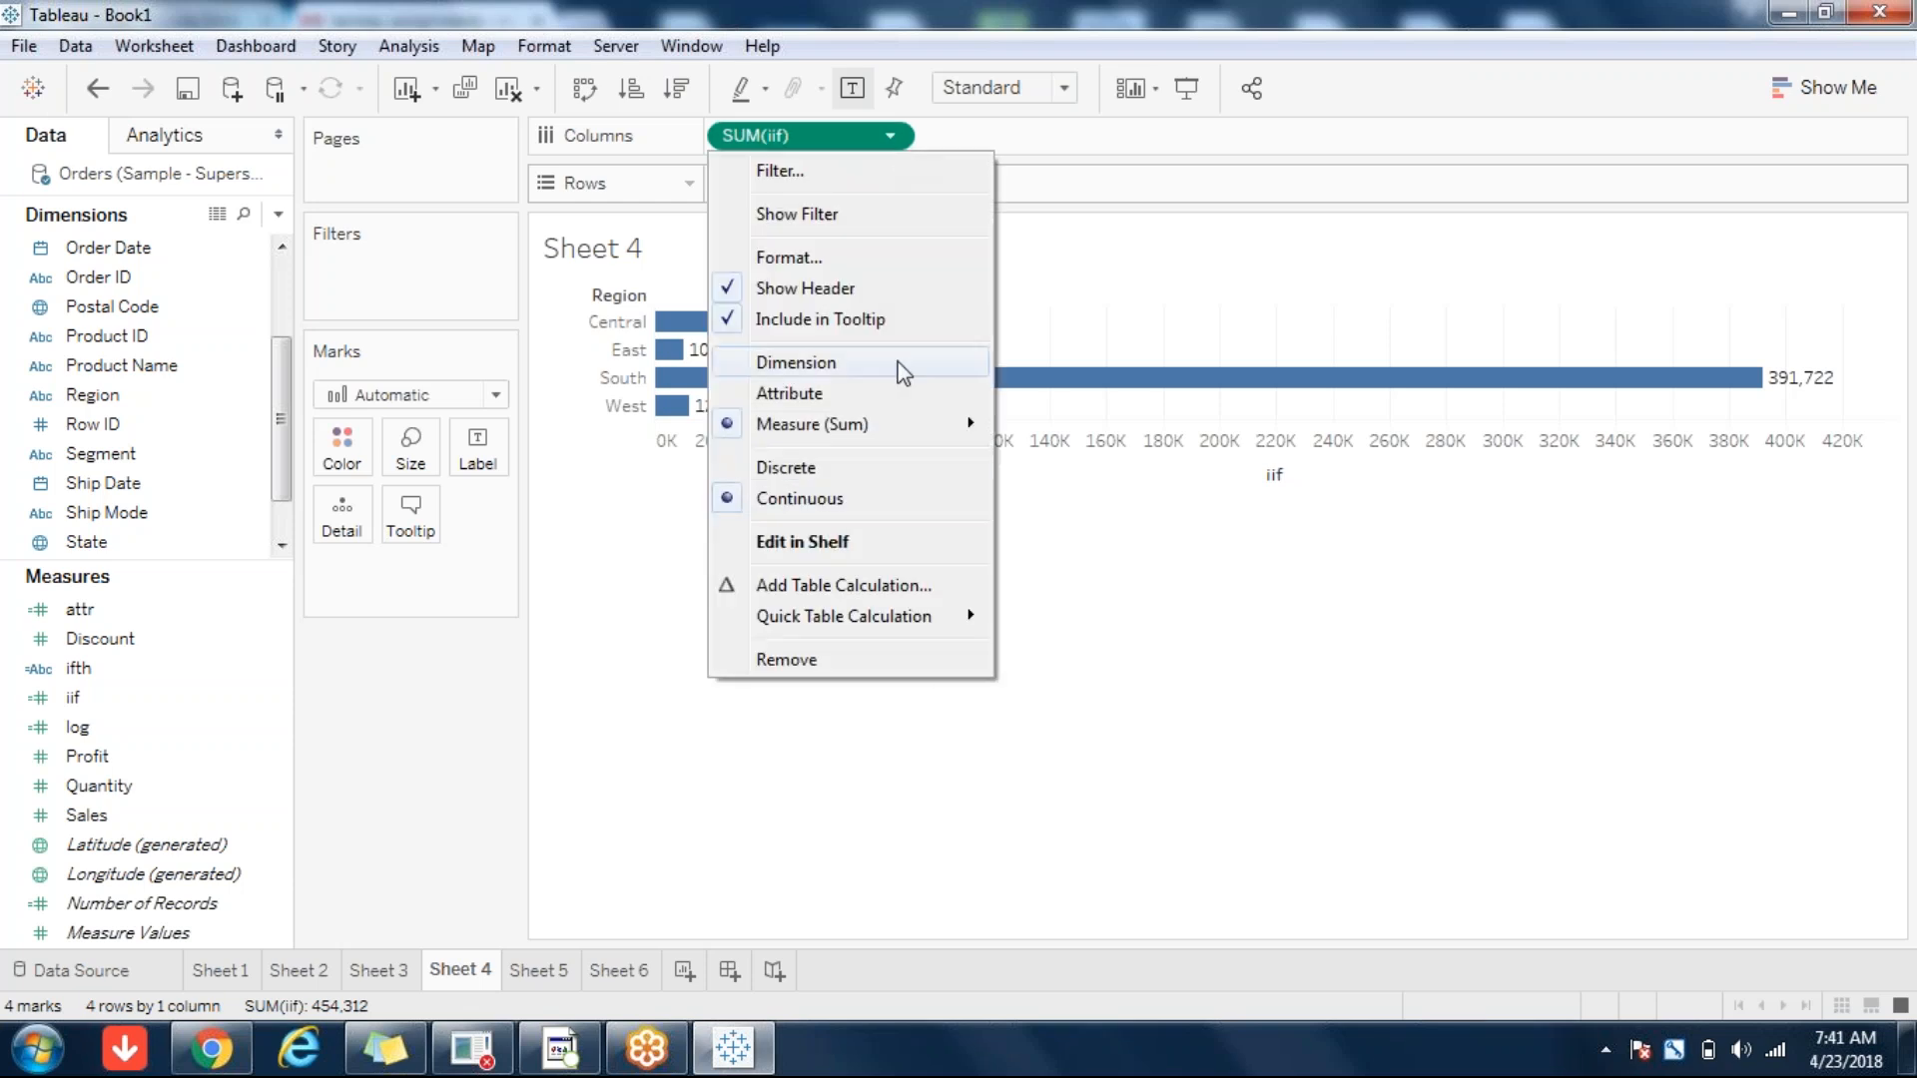
# - Check the options of the Latitude and State fields on Sheet 3 and the Sub-Category field on Sheet 2
pyautogui.click(379, 969)
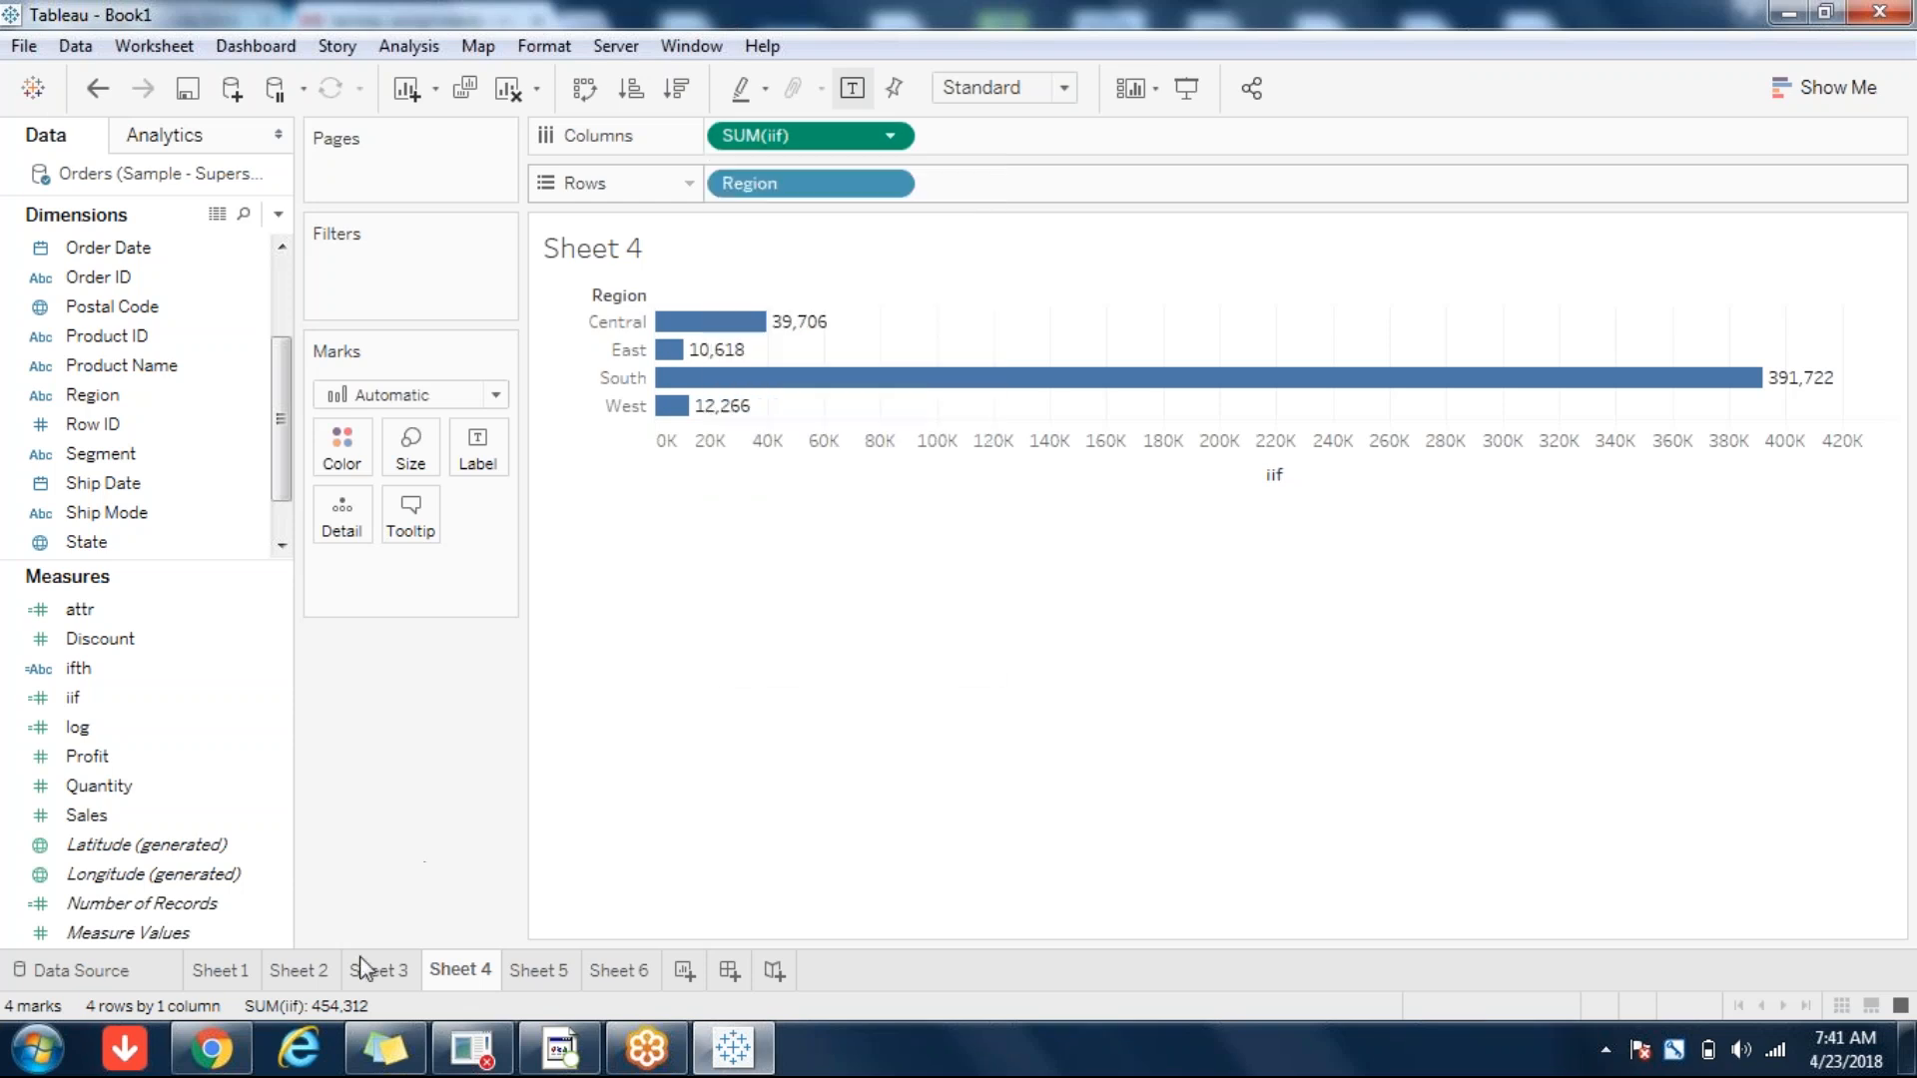
pyautogui.click(889, 184)
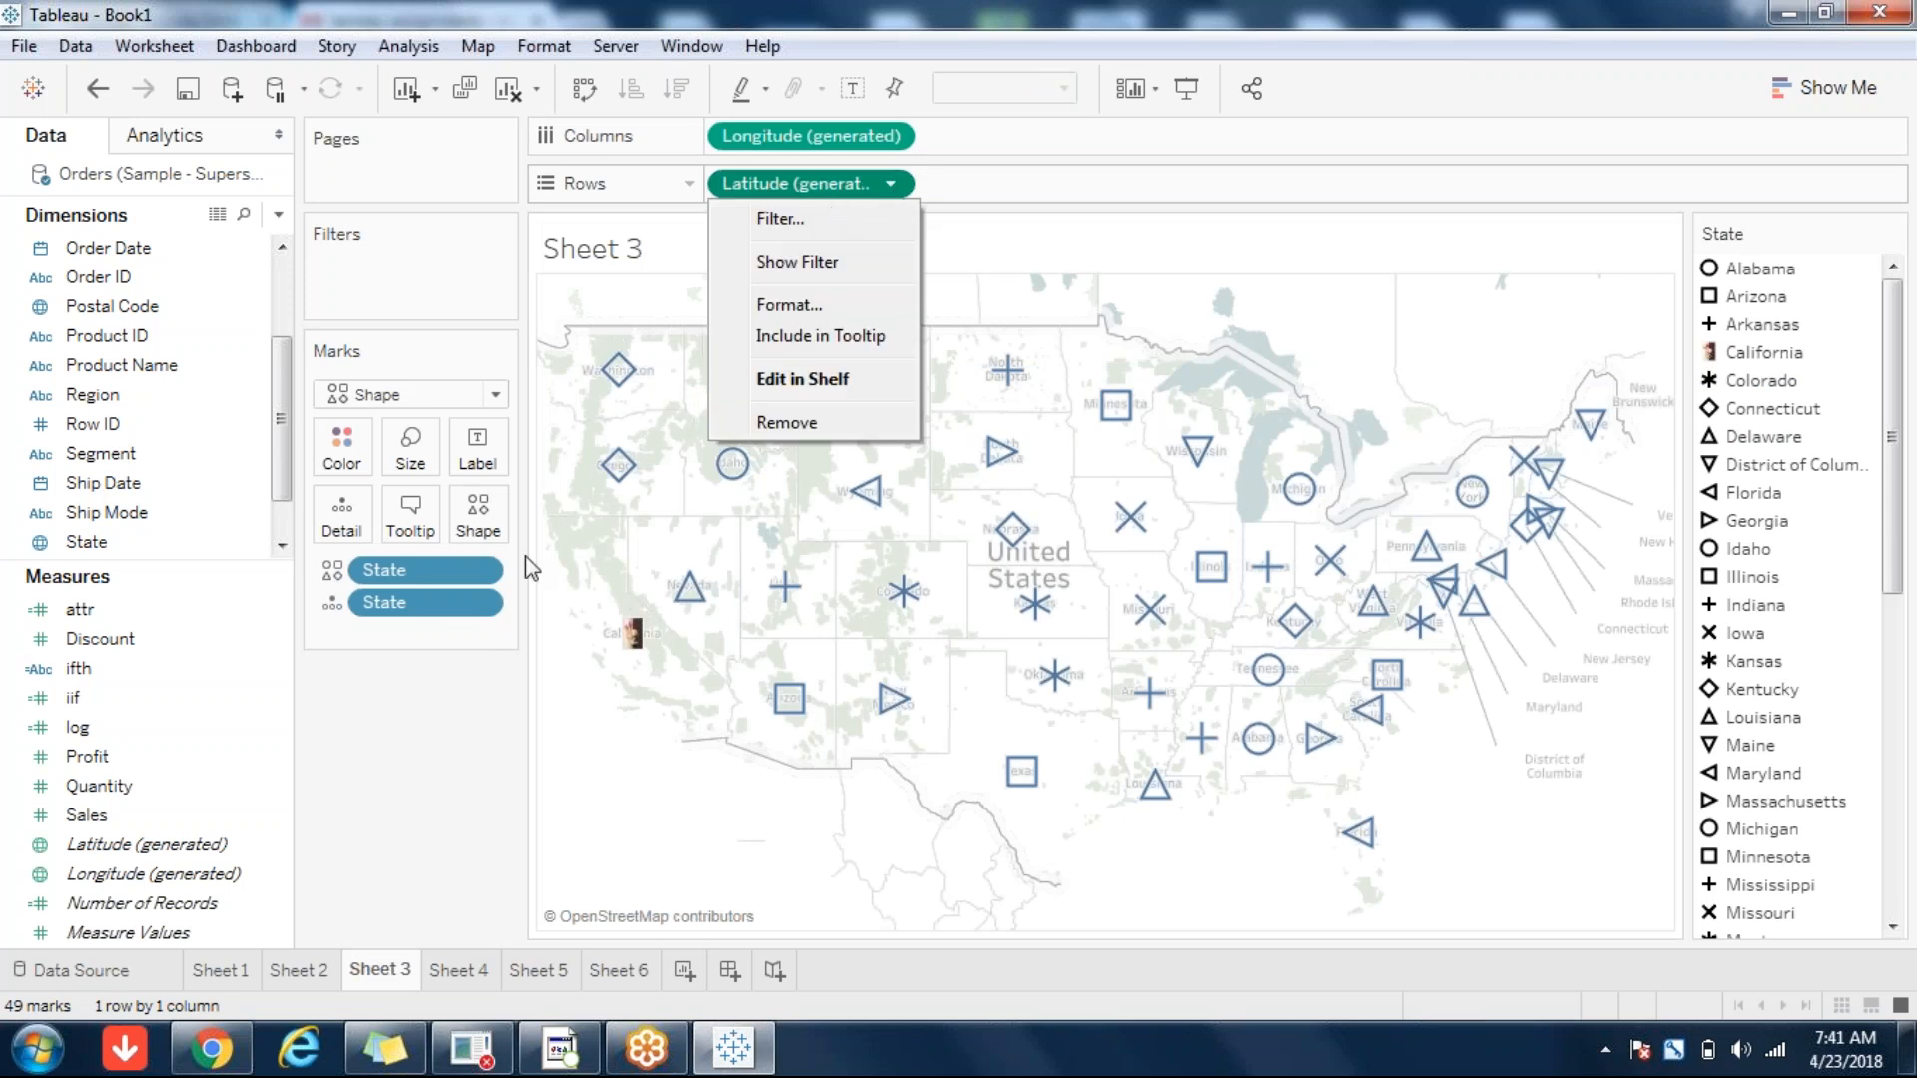
pyautogui.click(478, 571)
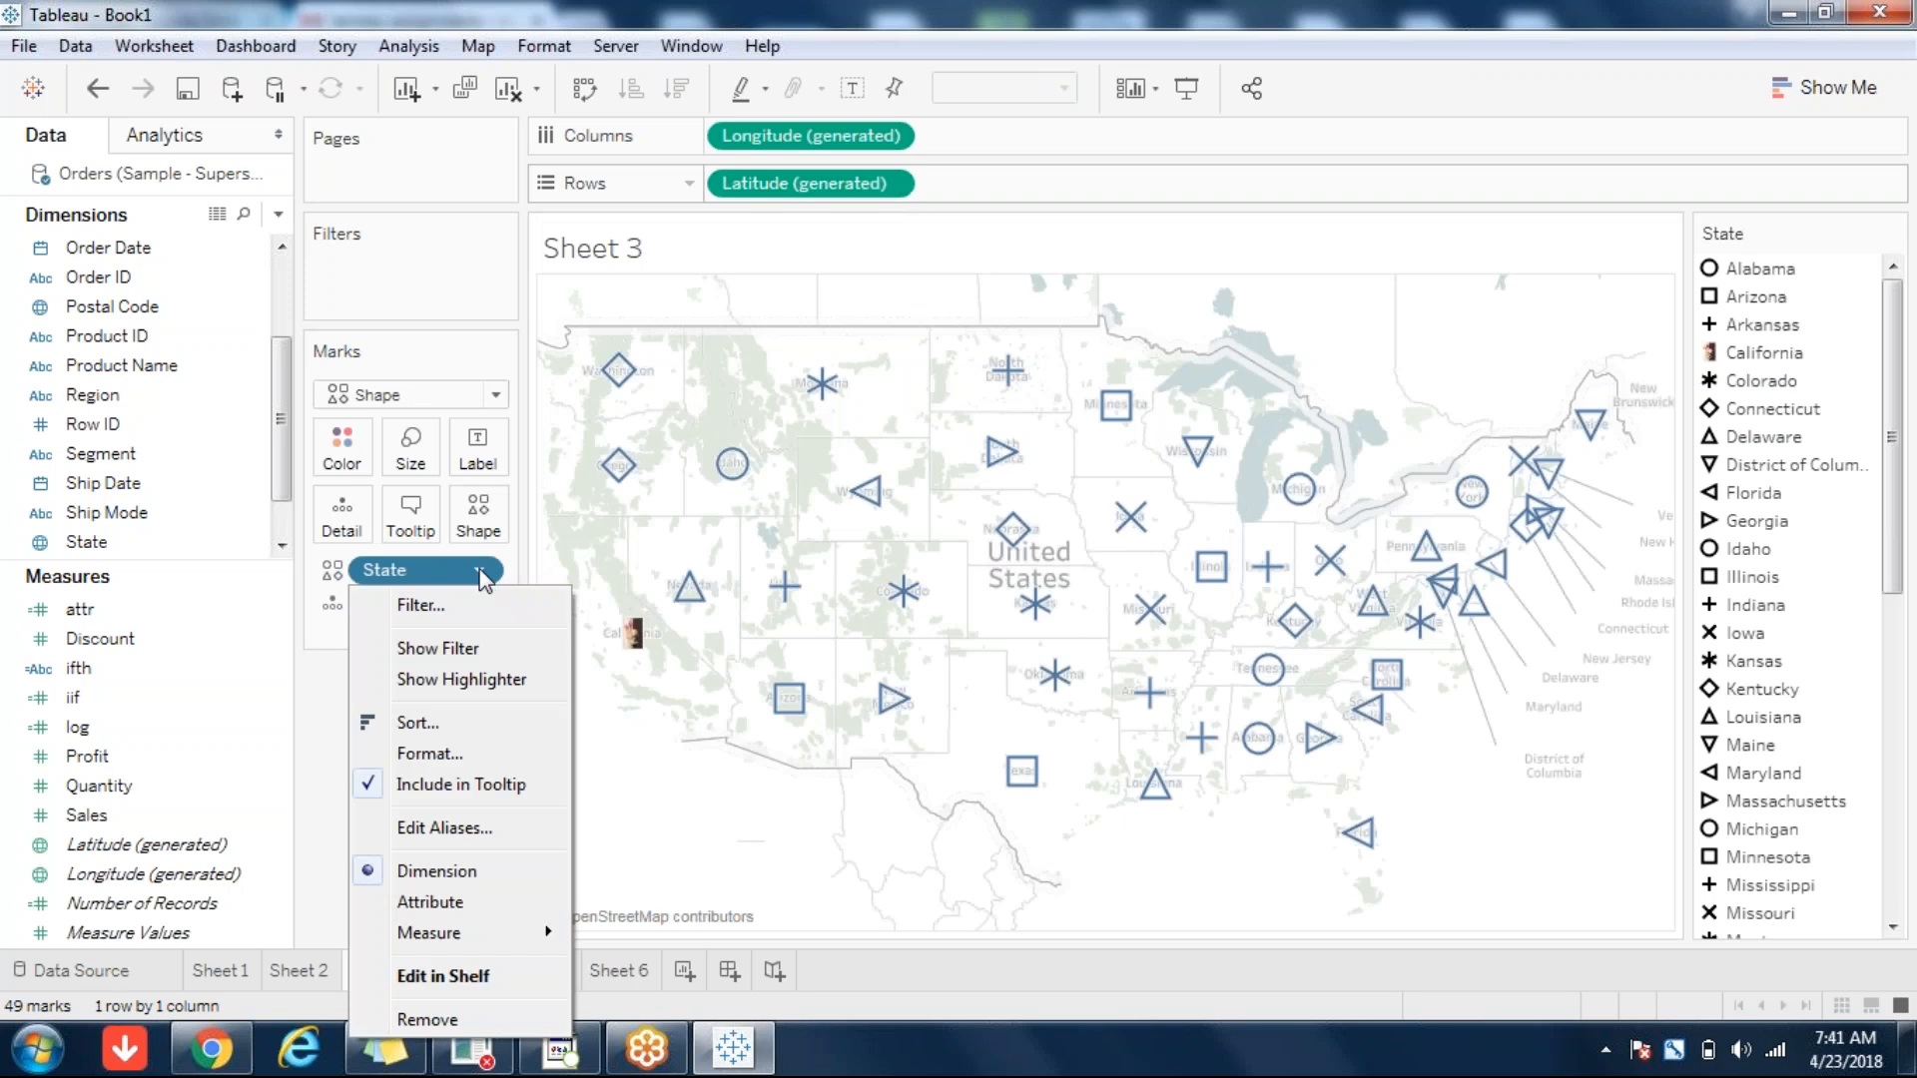
pyautogui.click(293, 968)
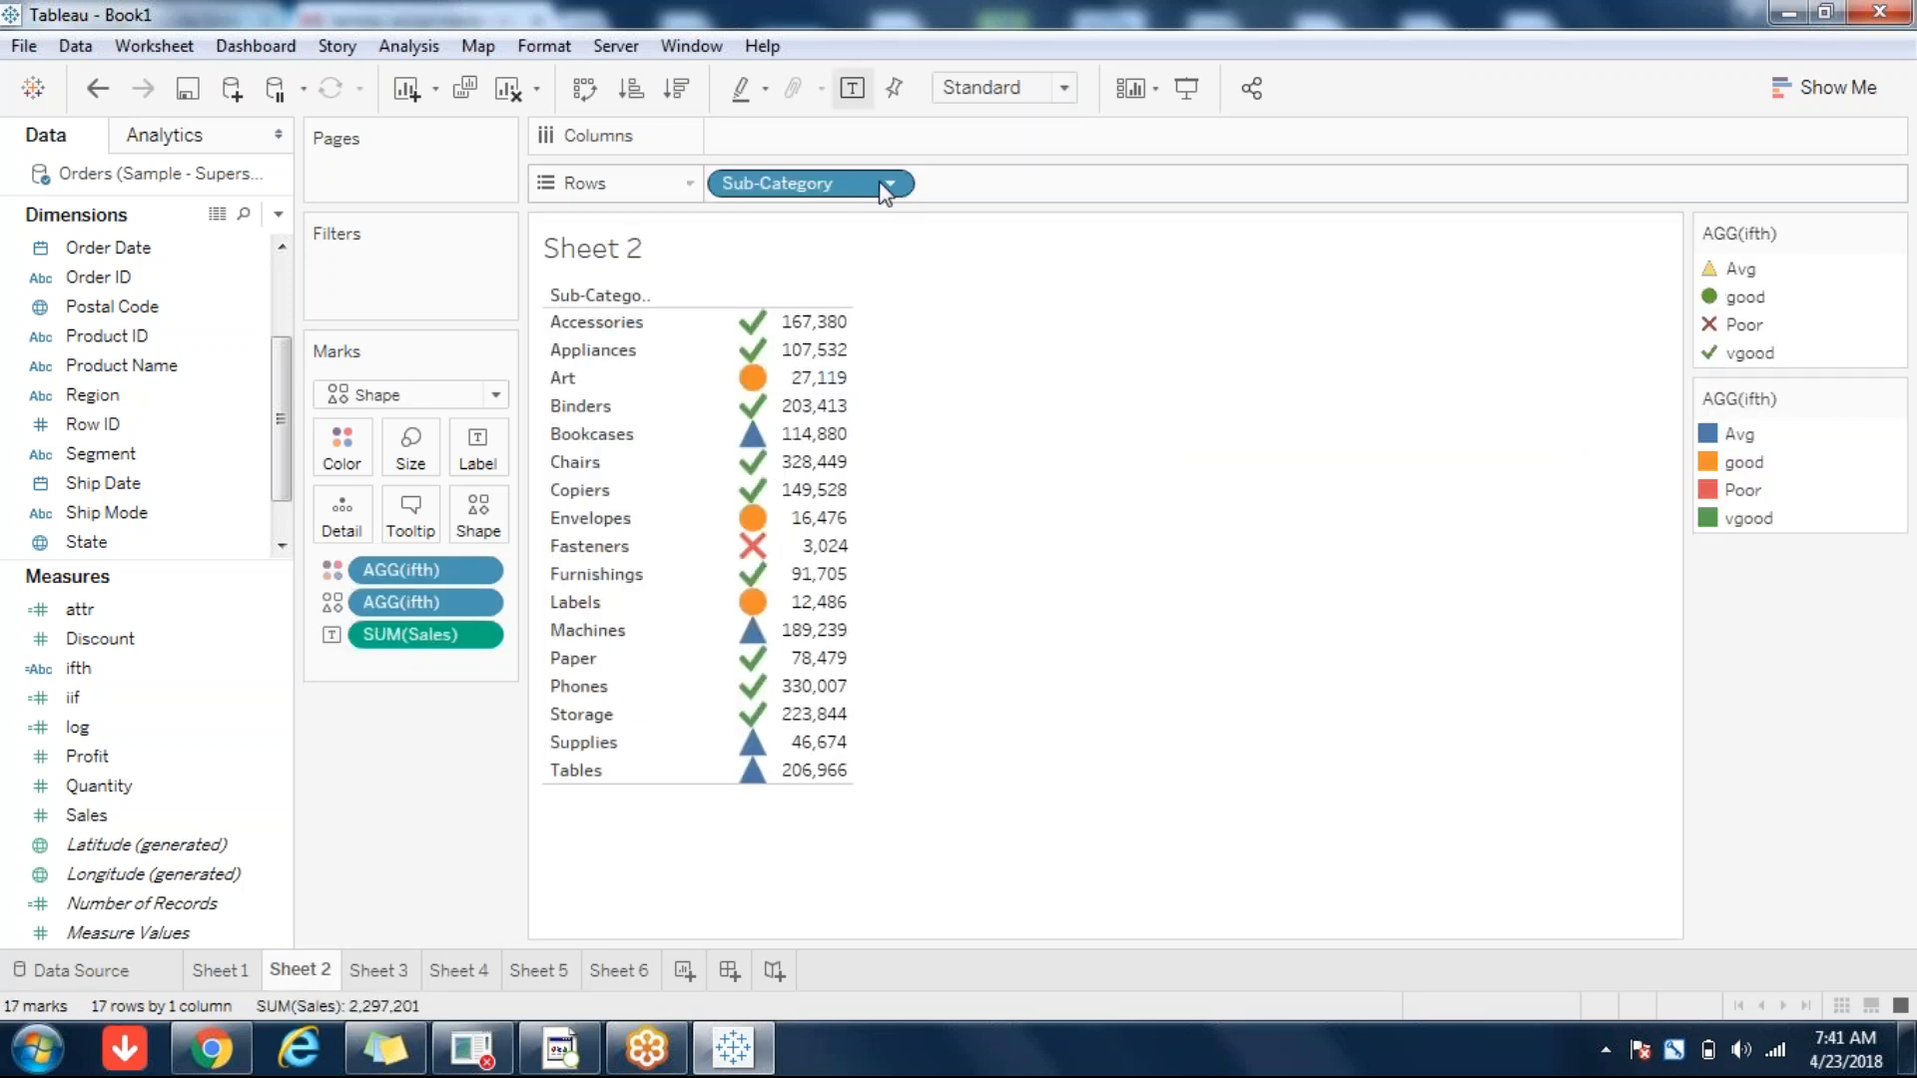
pyautogui.click(887, 186)
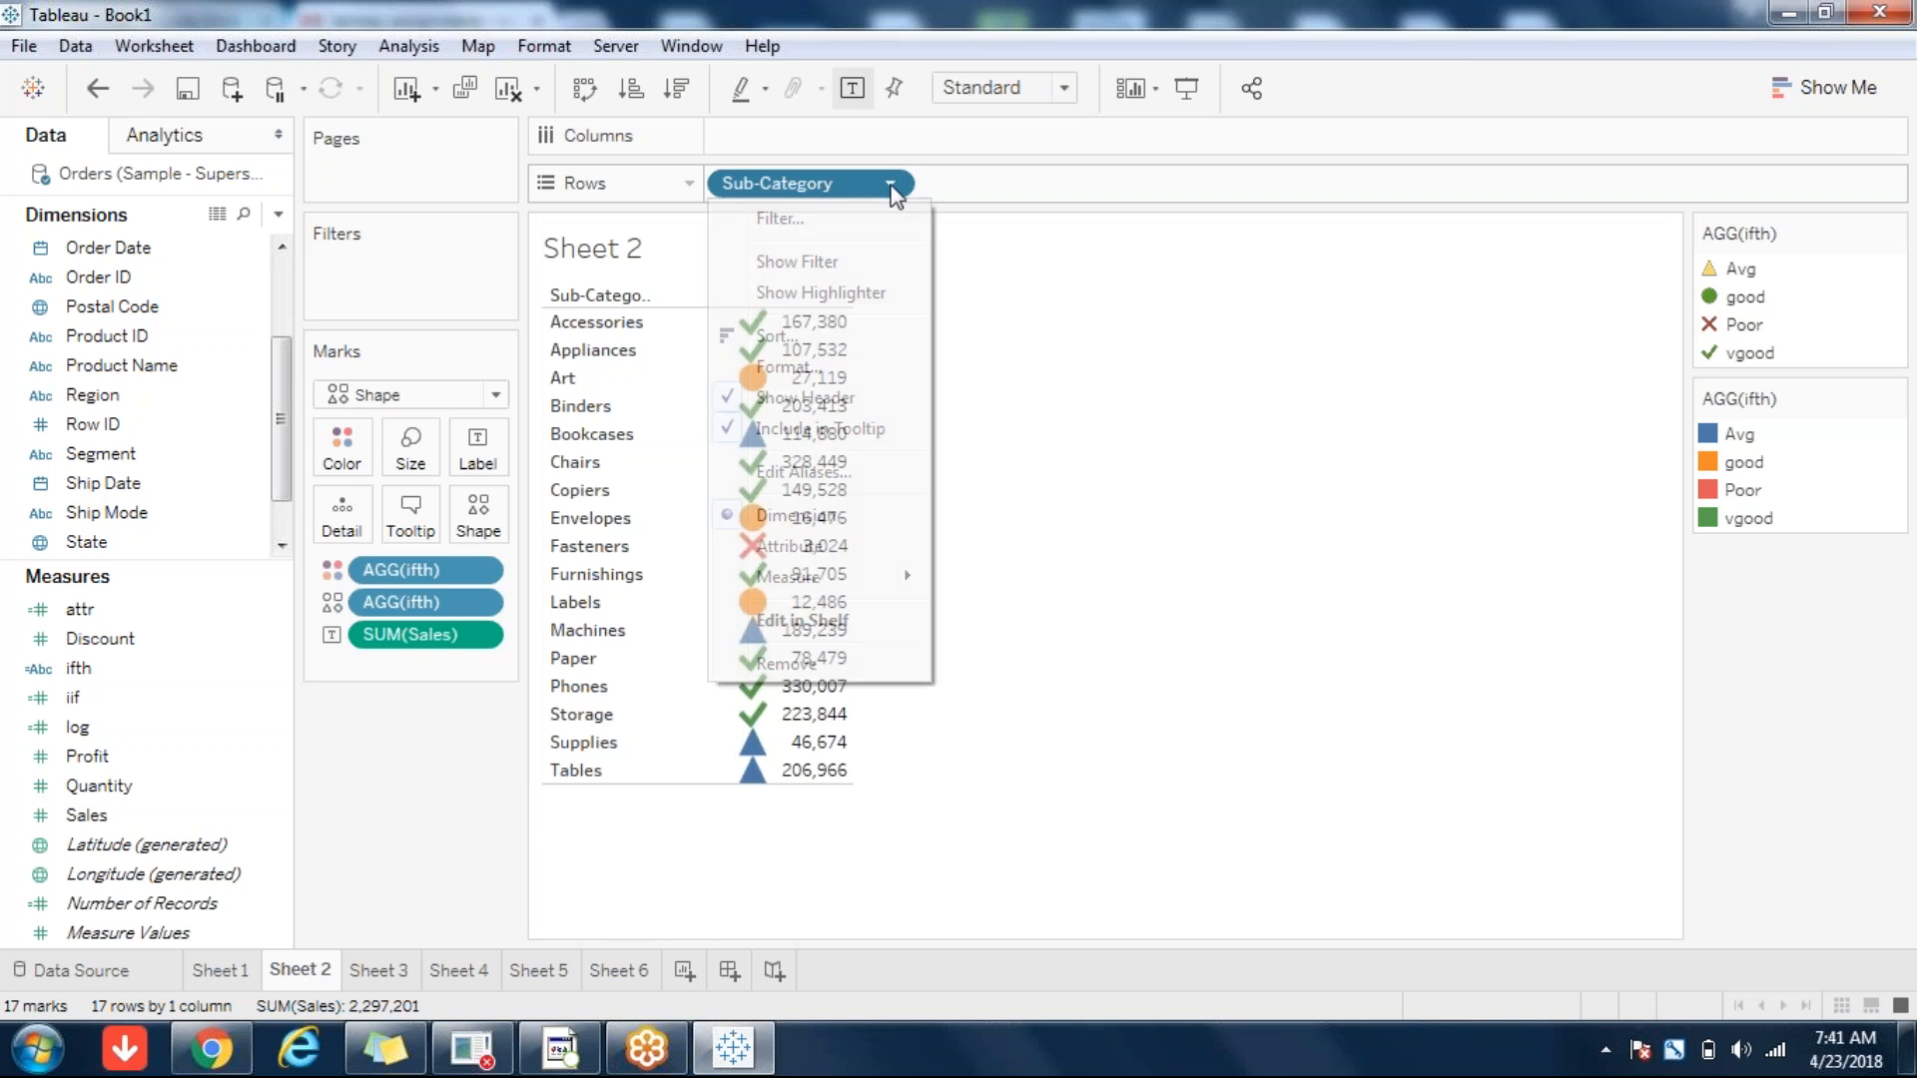
pyautogui.click(1122, 691)
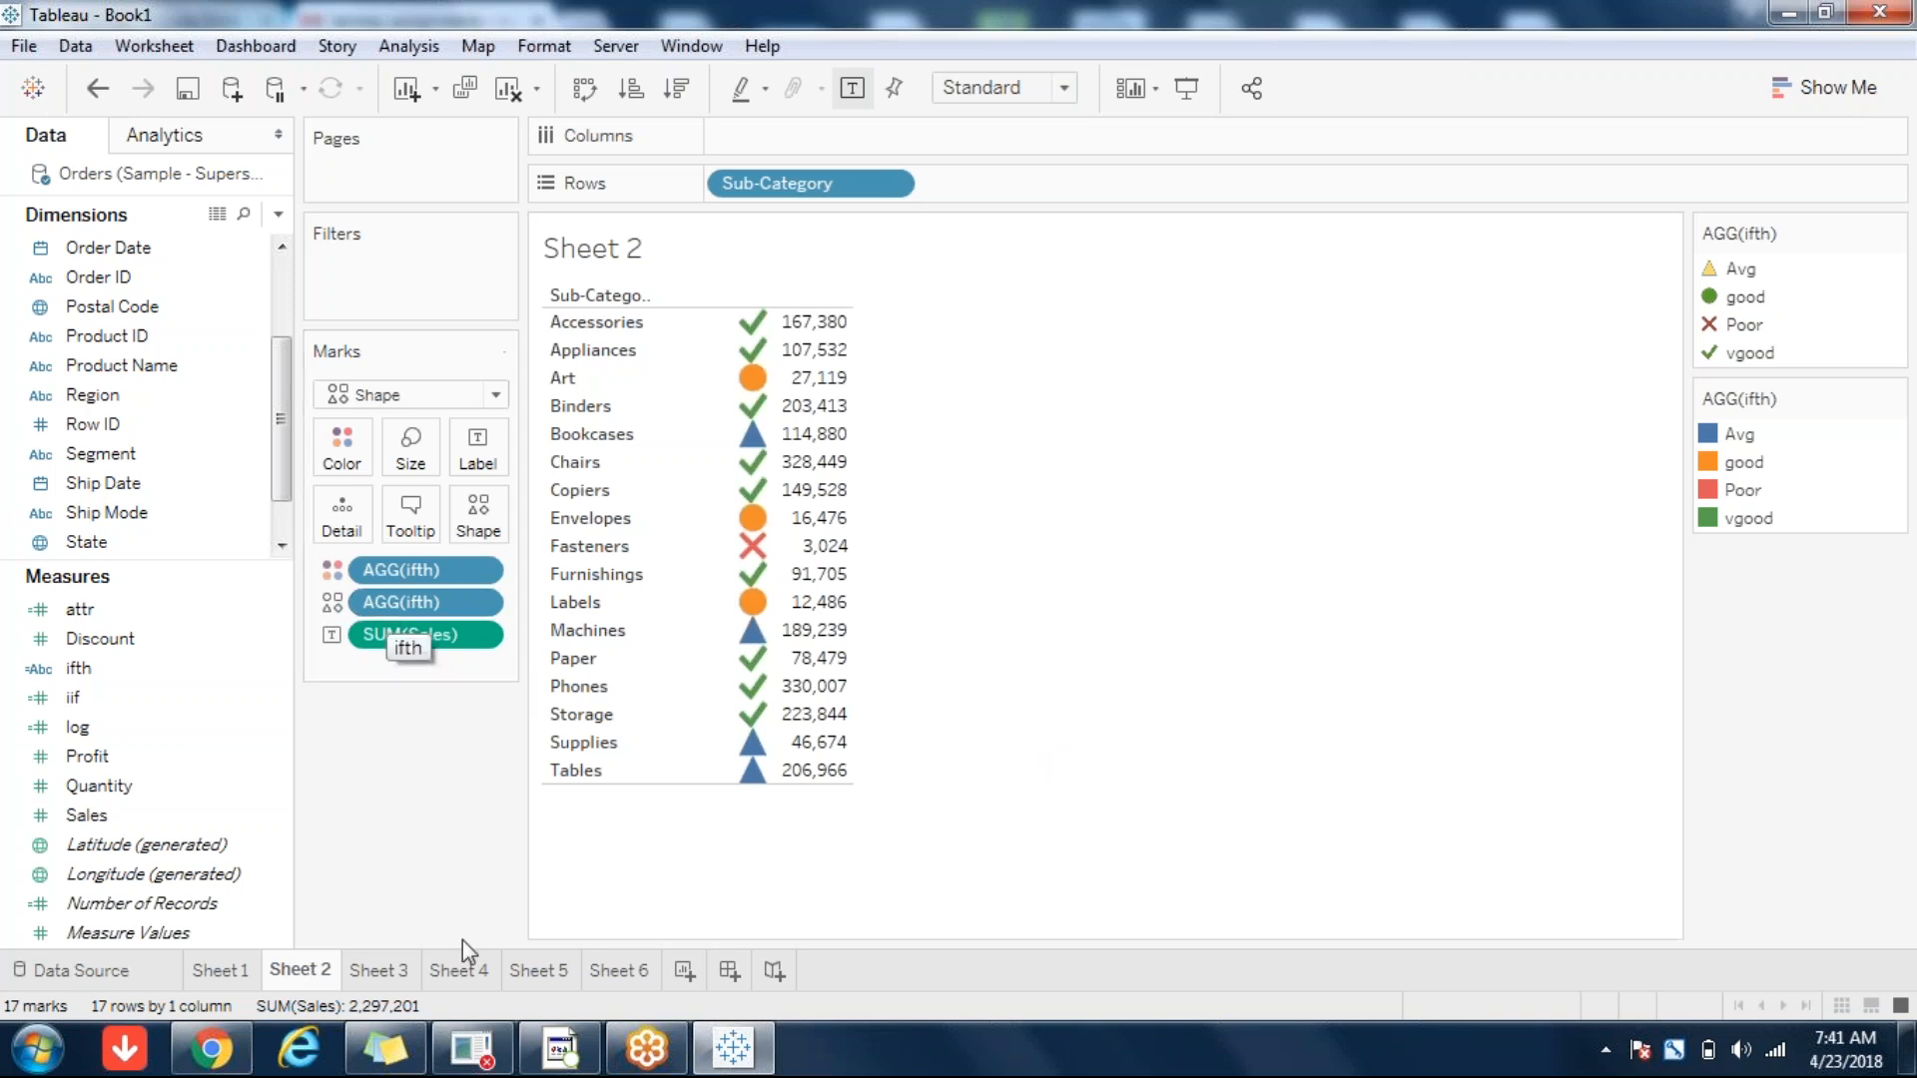
# - Review the CASE formula of the log calculated field from Sheet 1 and close it
pyautogui.click(221, 971)
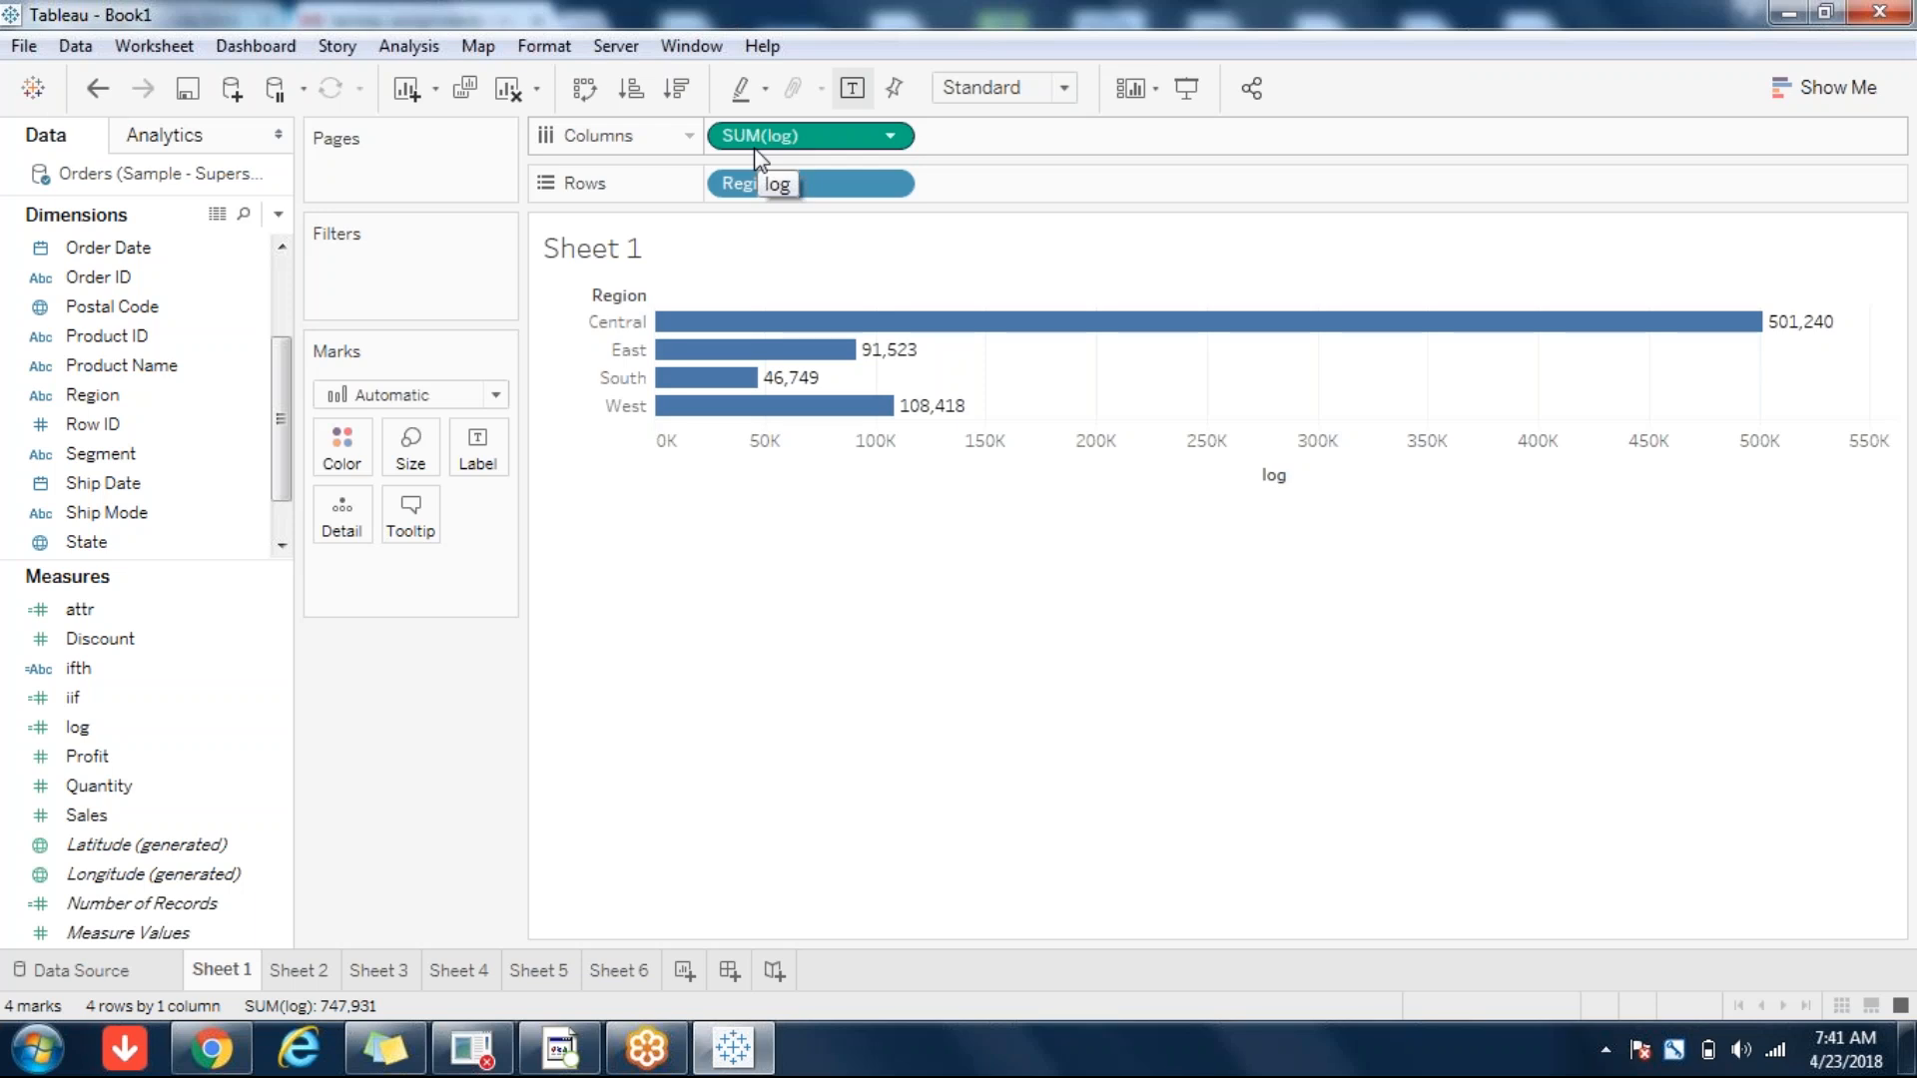
pyautogui.rightClick(128, 727)
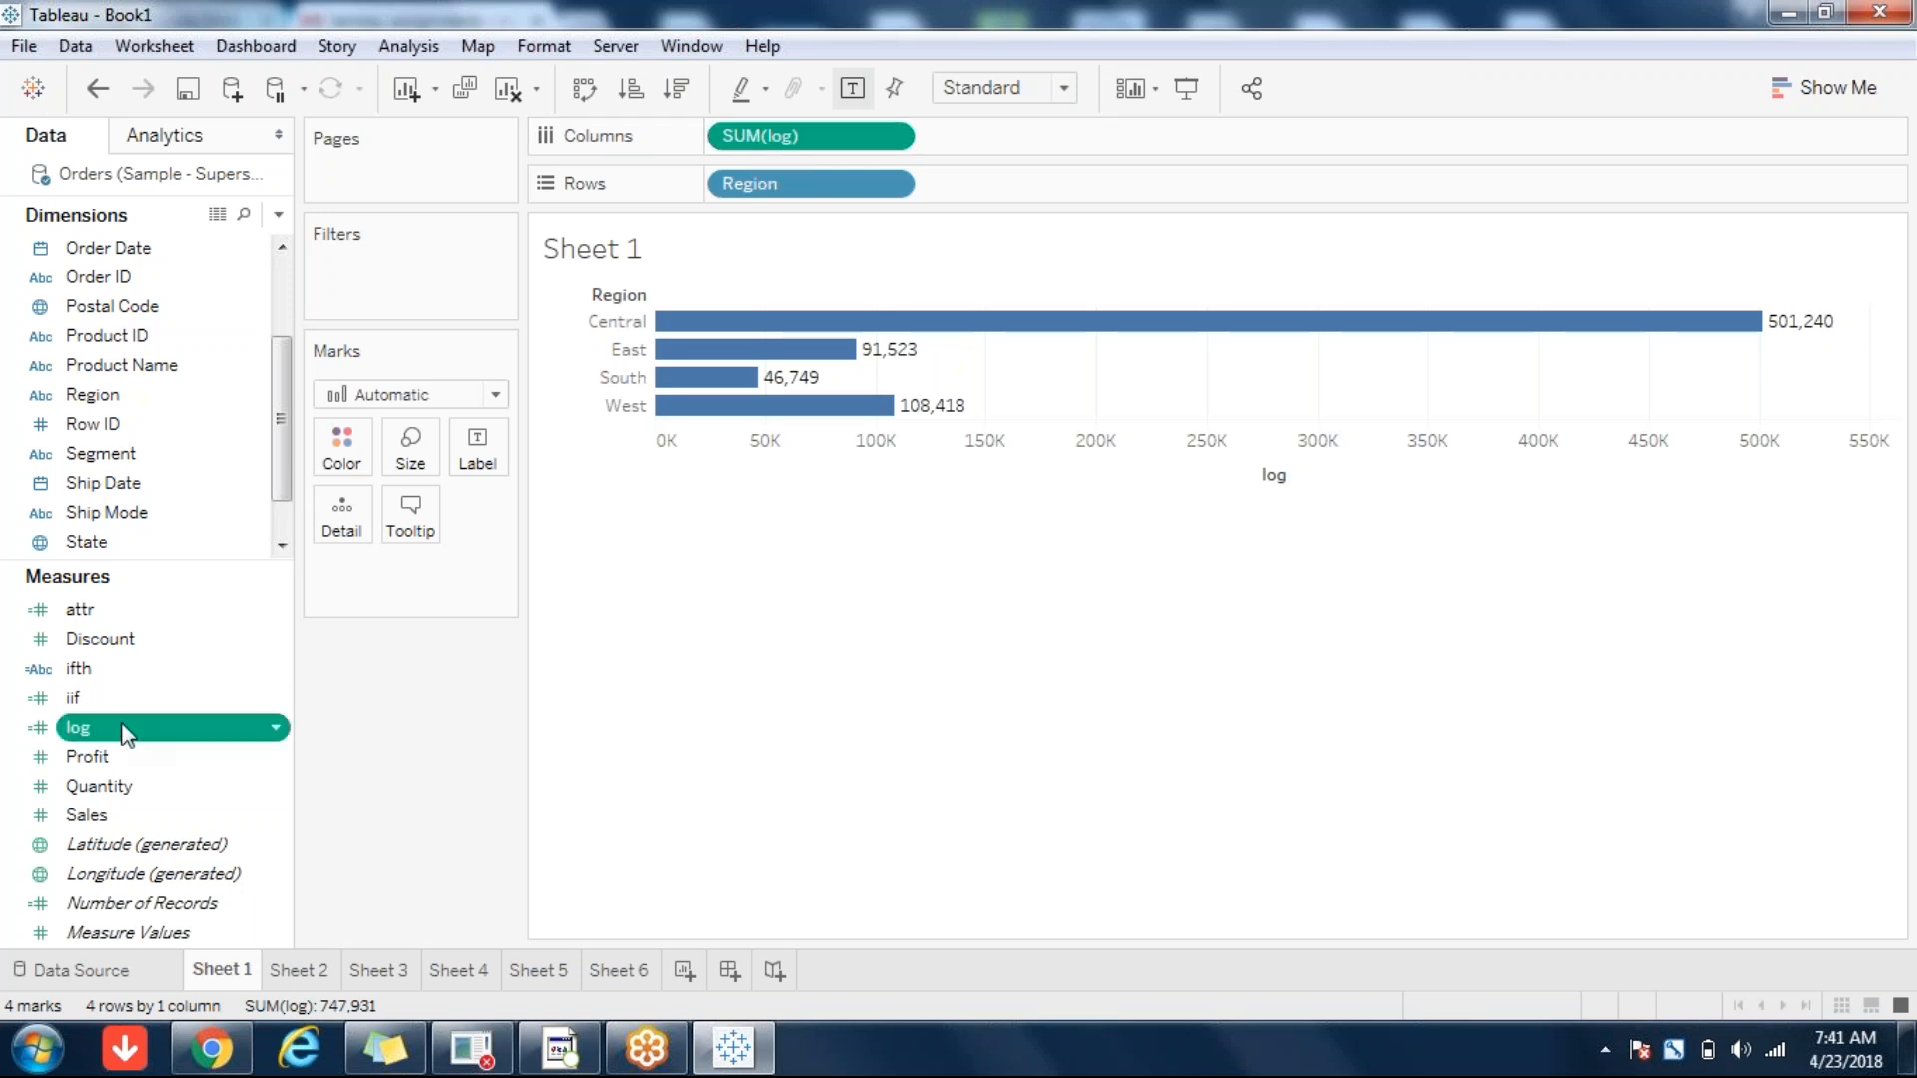
pyautogui.click(229, 227)
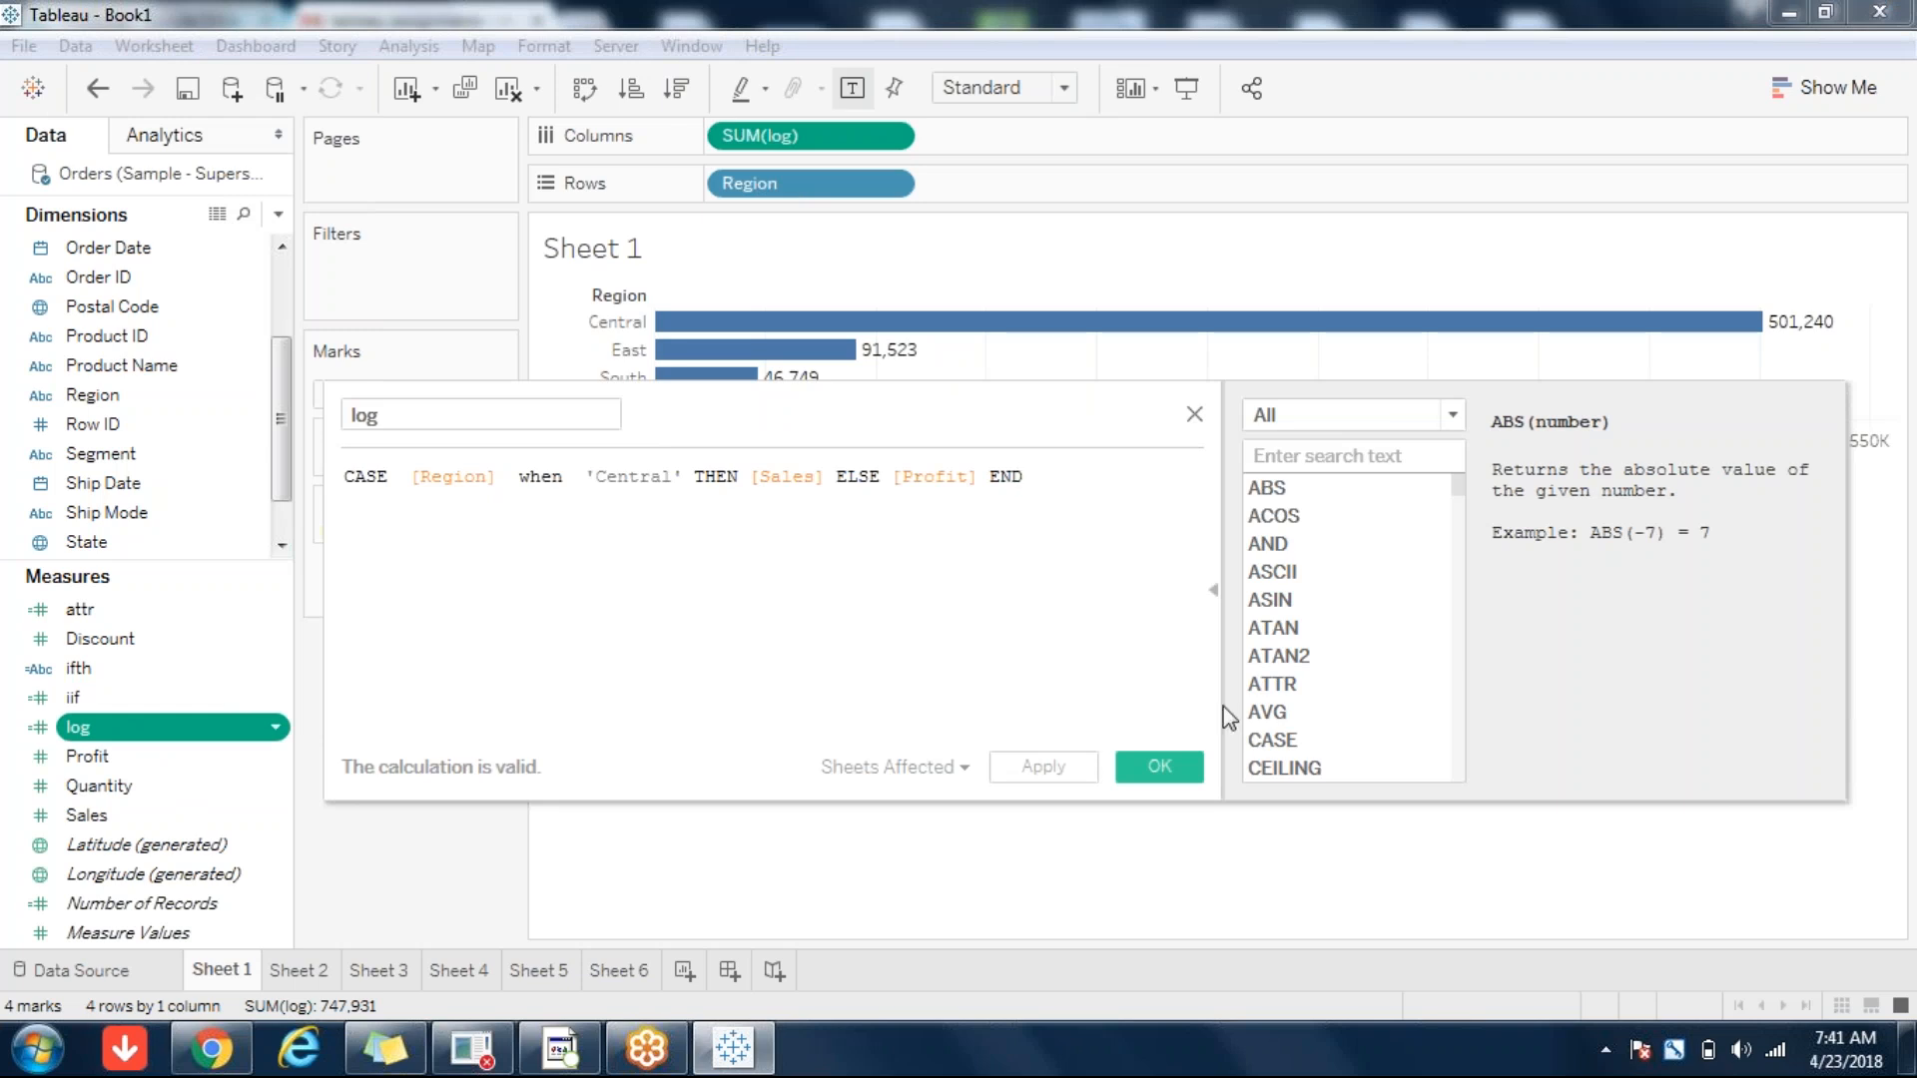
pyautogui.click(1159, 766)
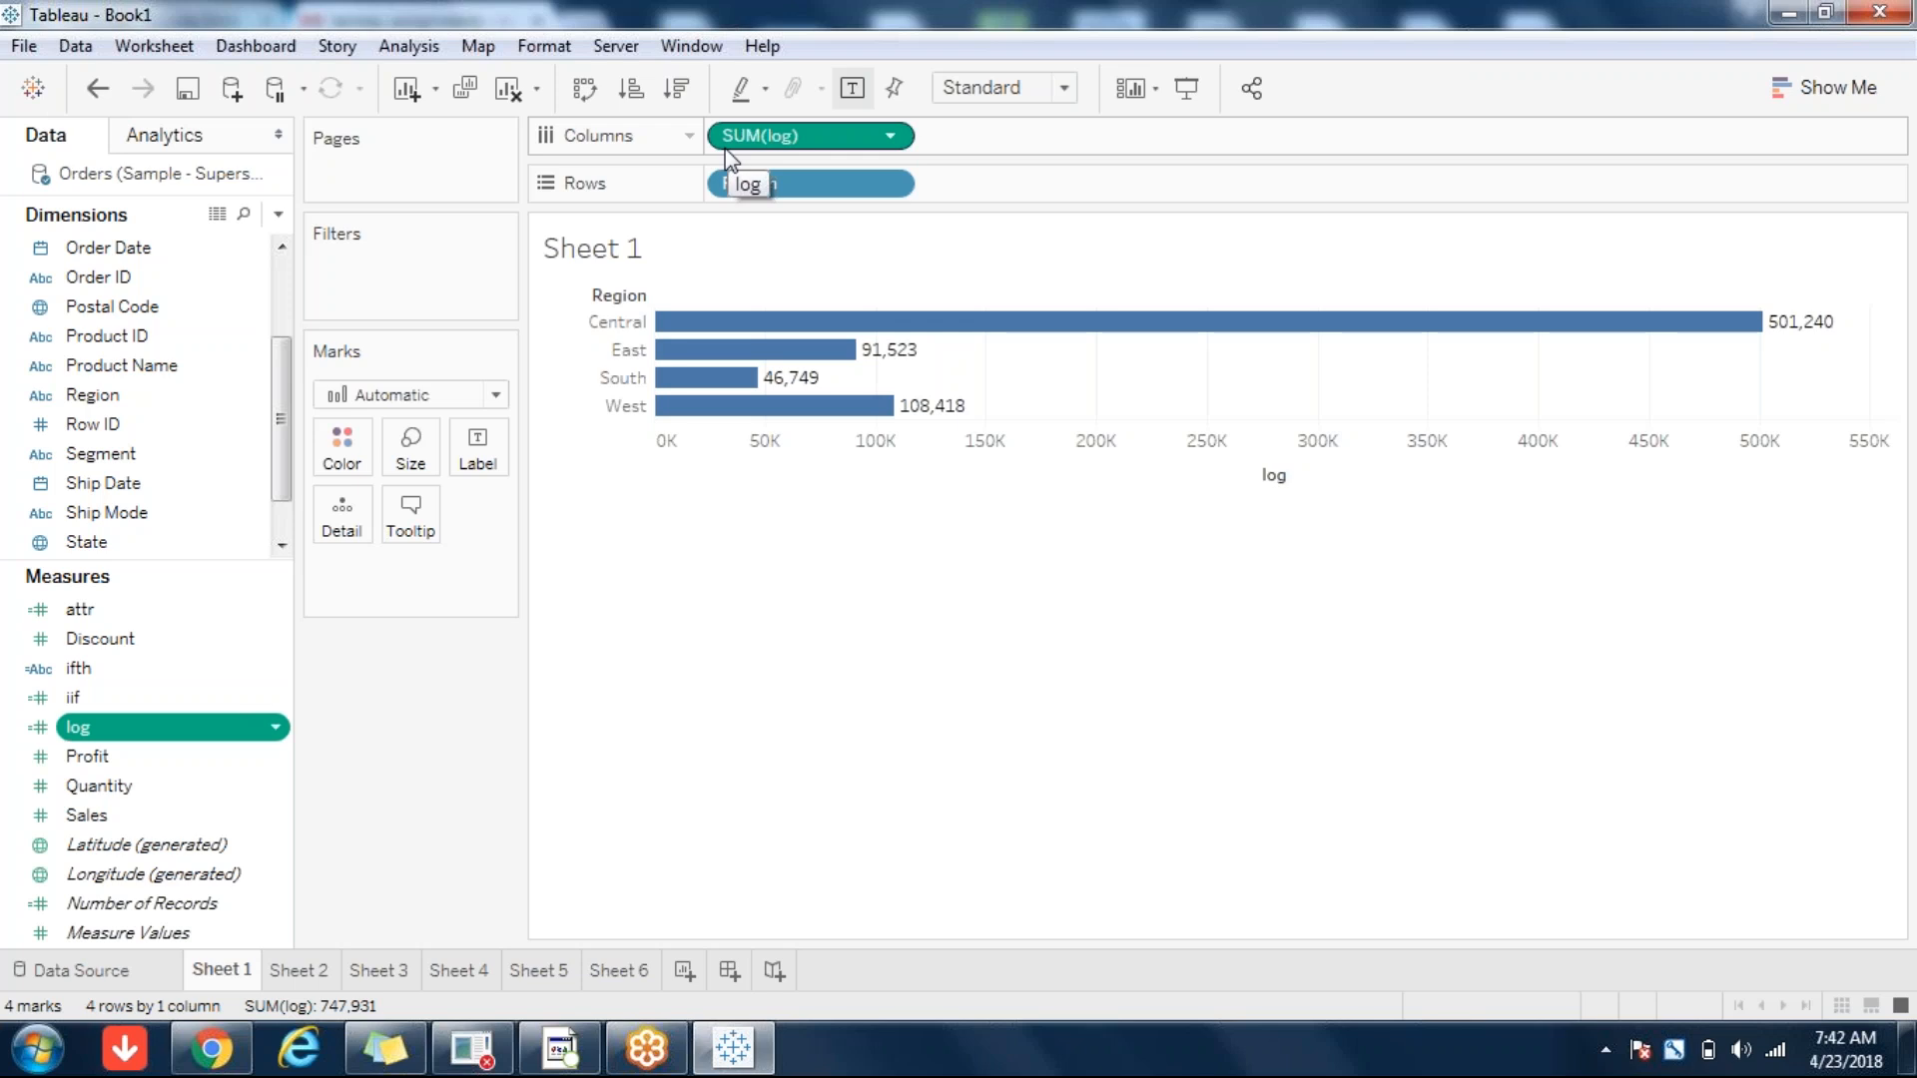
# - Return to Sheet 6, reopen the attr field and examine the ATTR([Region]) condition with its function description, then close it
pyautogui.click(371, 967)
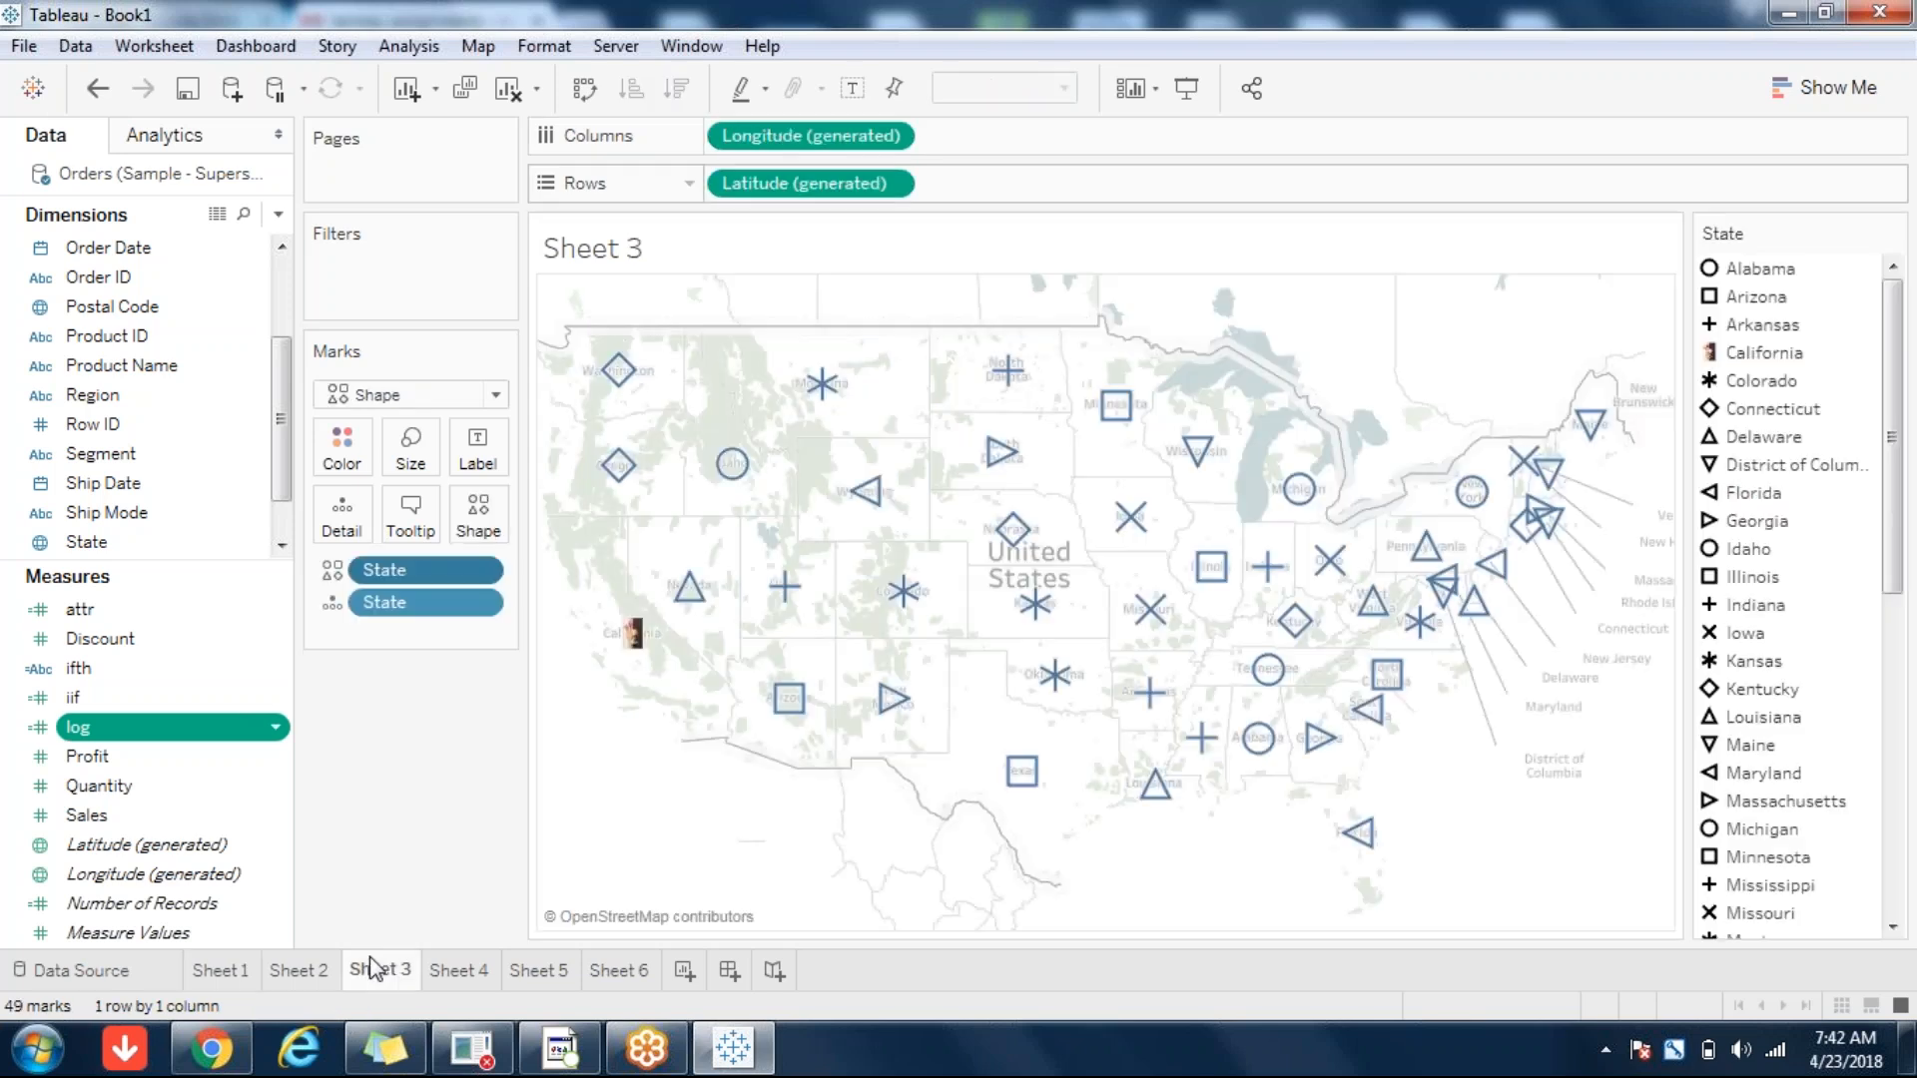
pyautogui.click(629, 973)
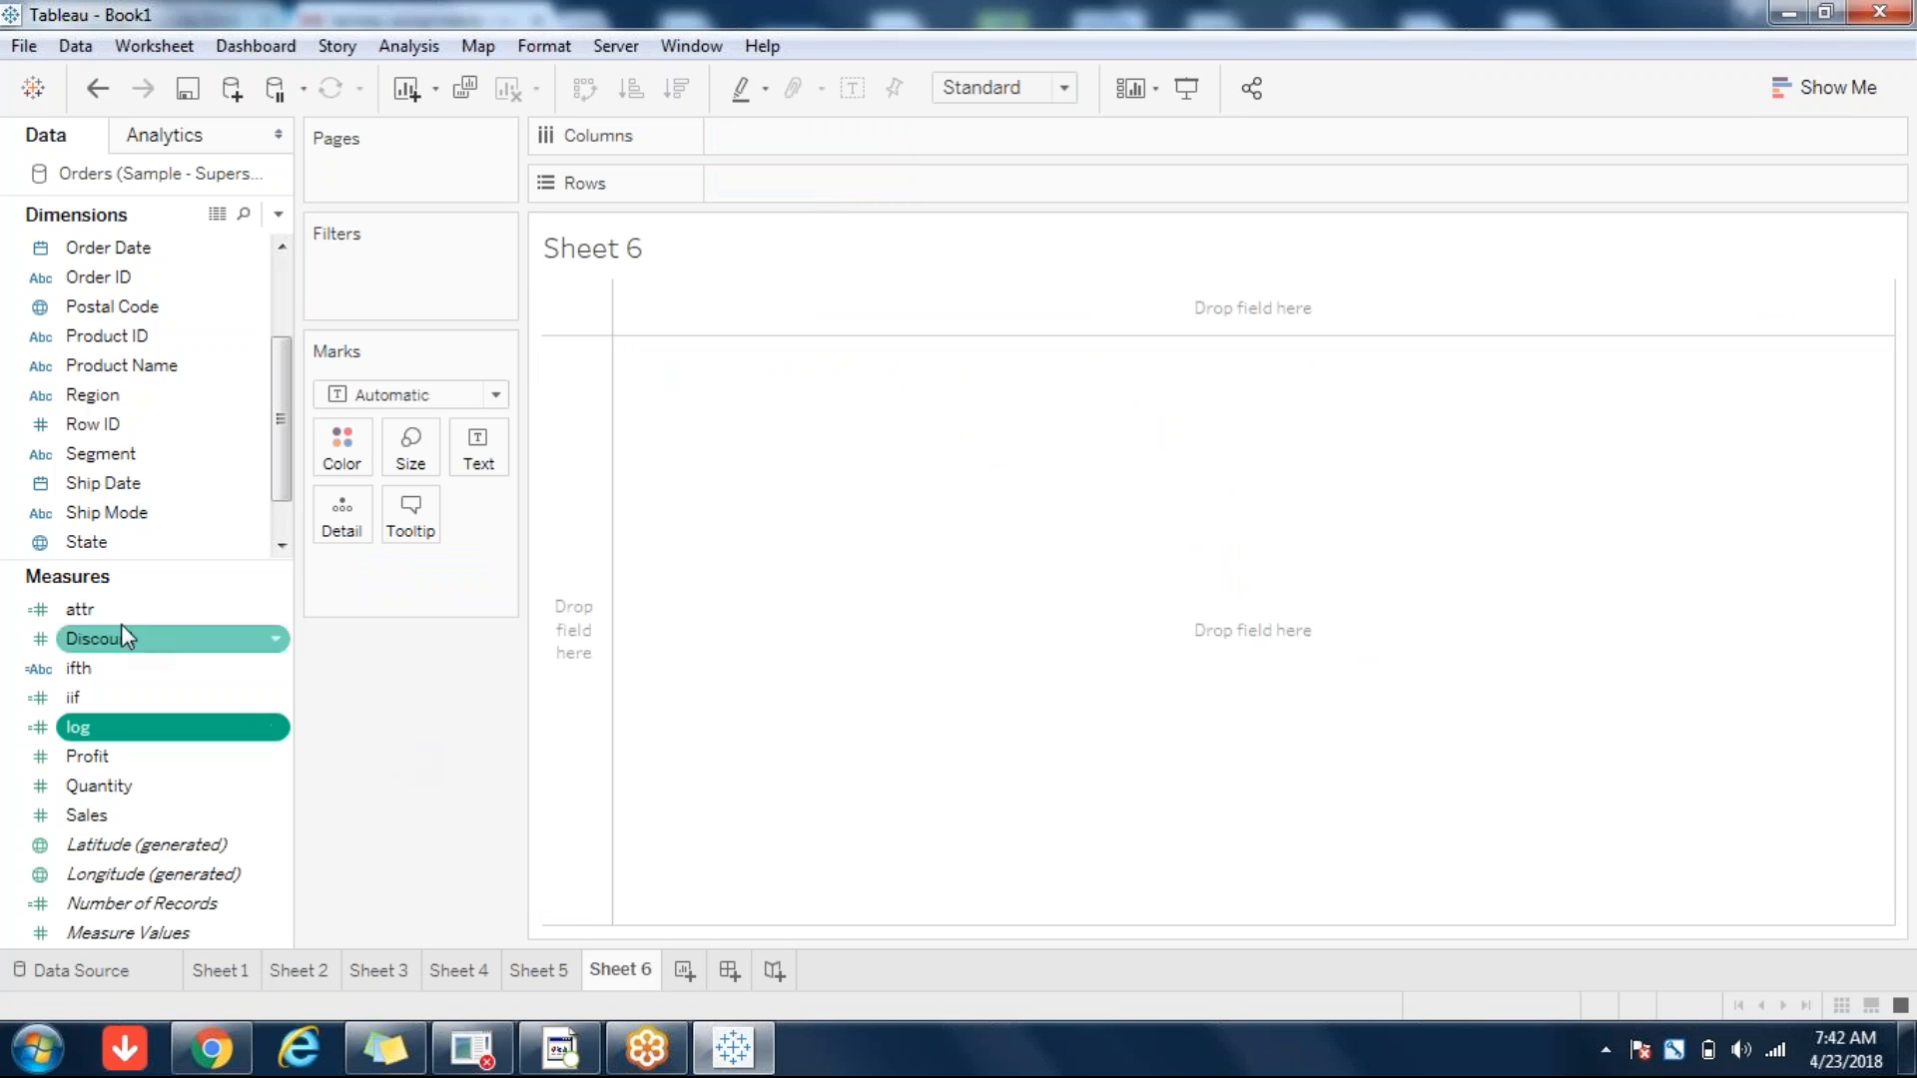
pyautogui.click(95, 611)
pyautogui.rightClick(96, 611)
pyautogui.click(188, 145)
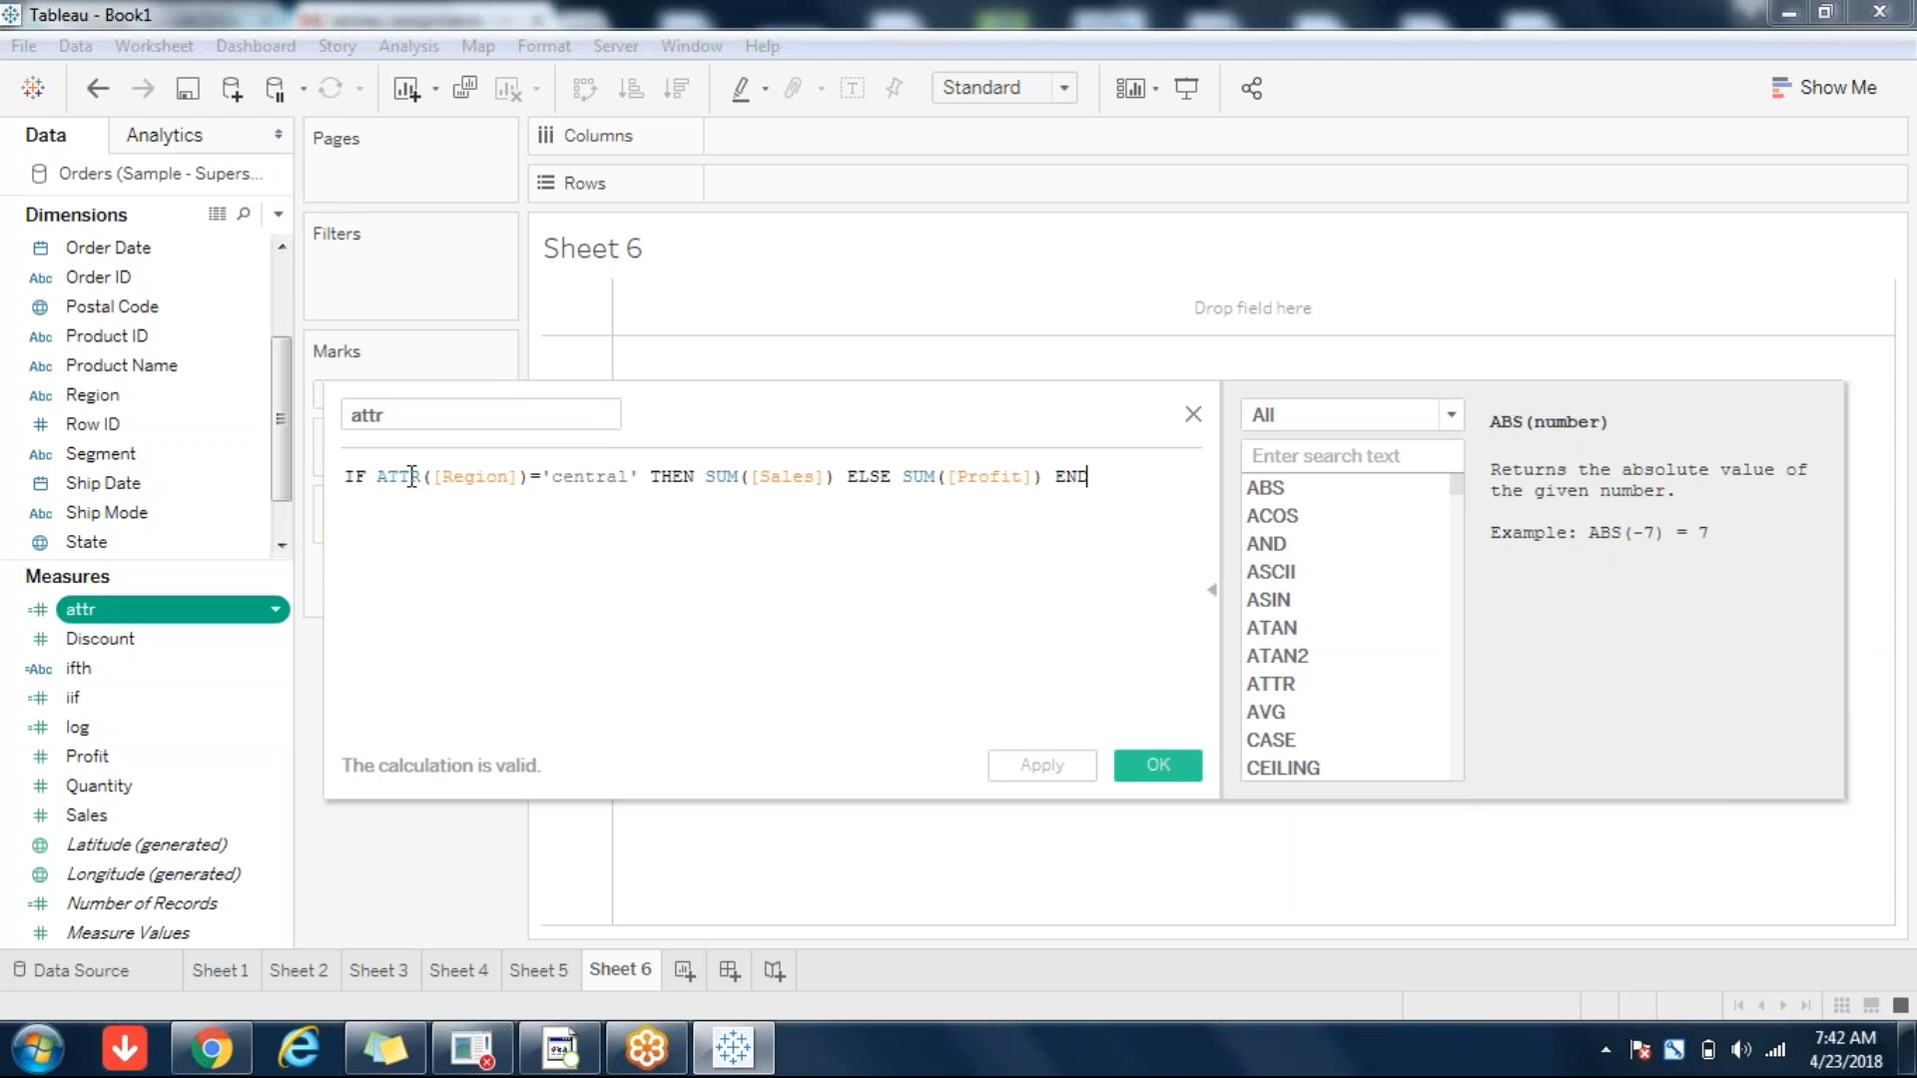
pyautogui.doubleClick(393, 466)
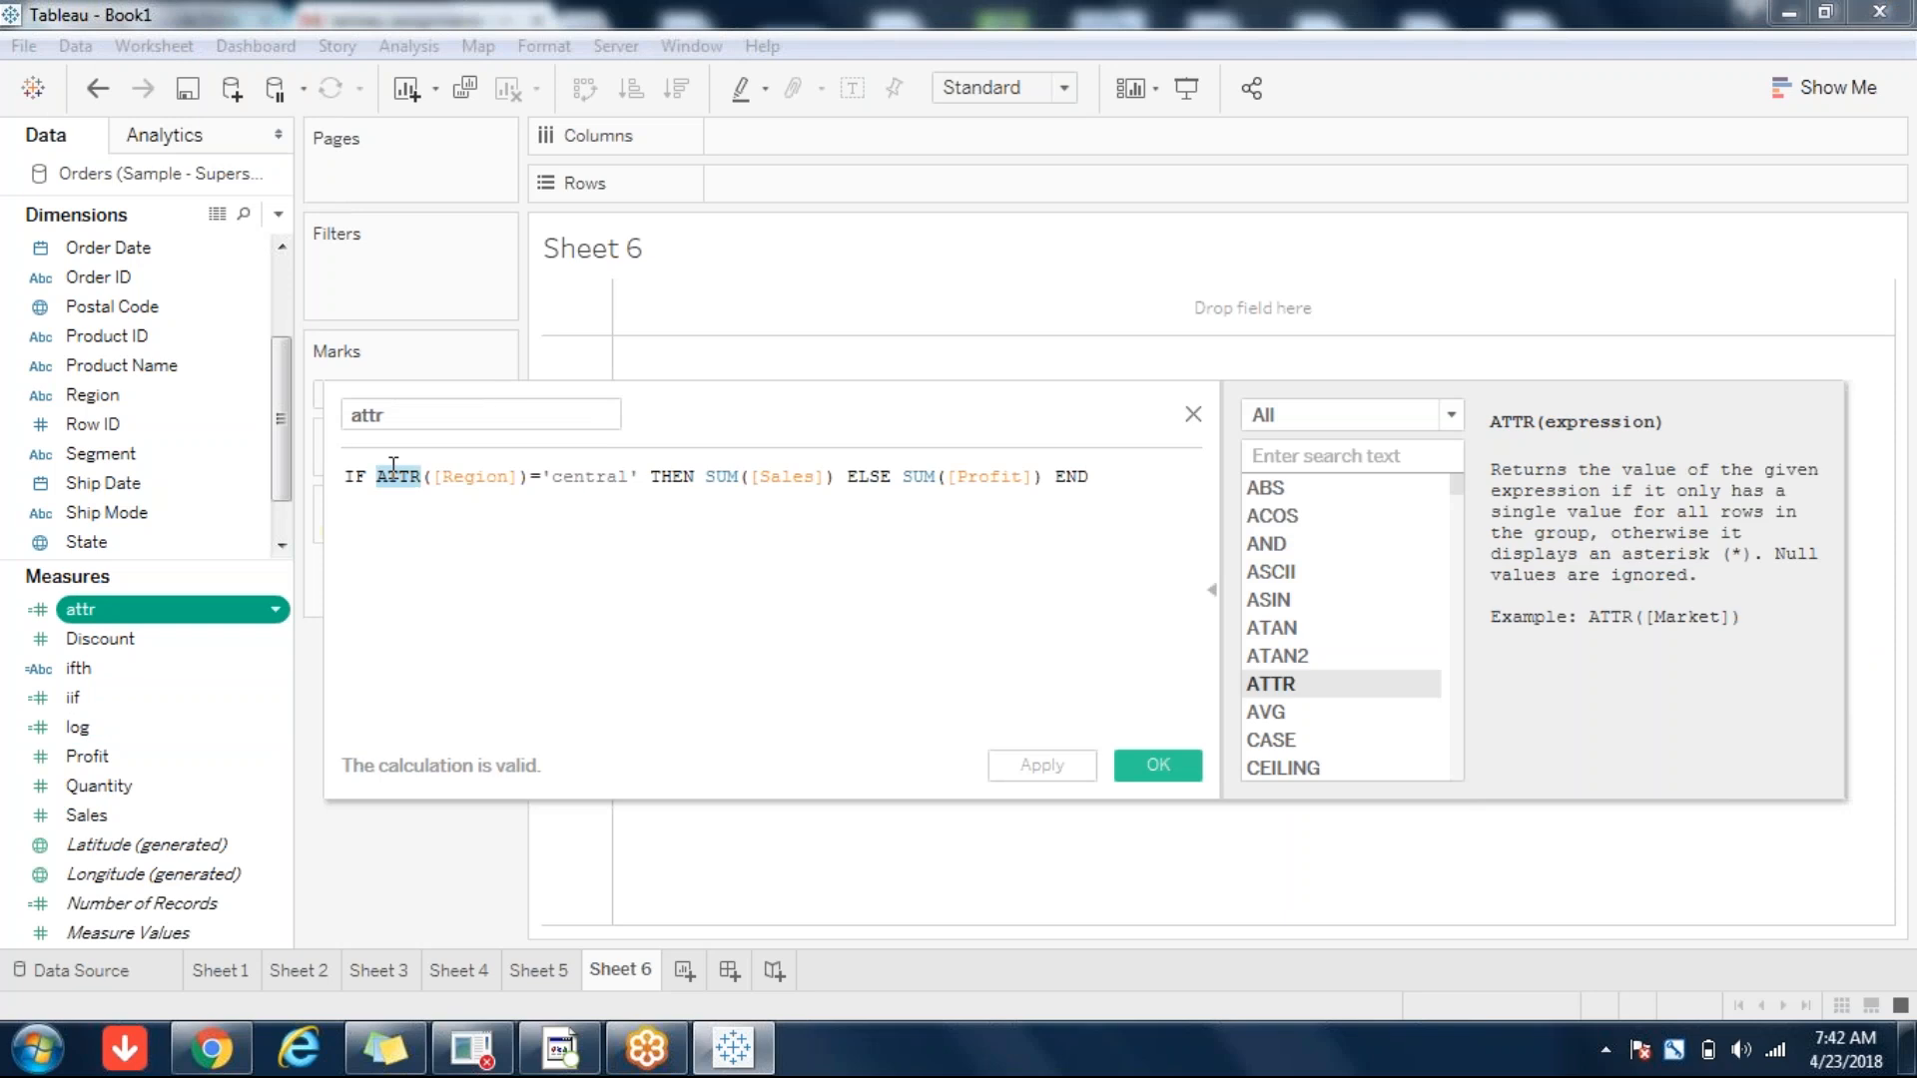
pyautogui.doubleClick(475, 476)
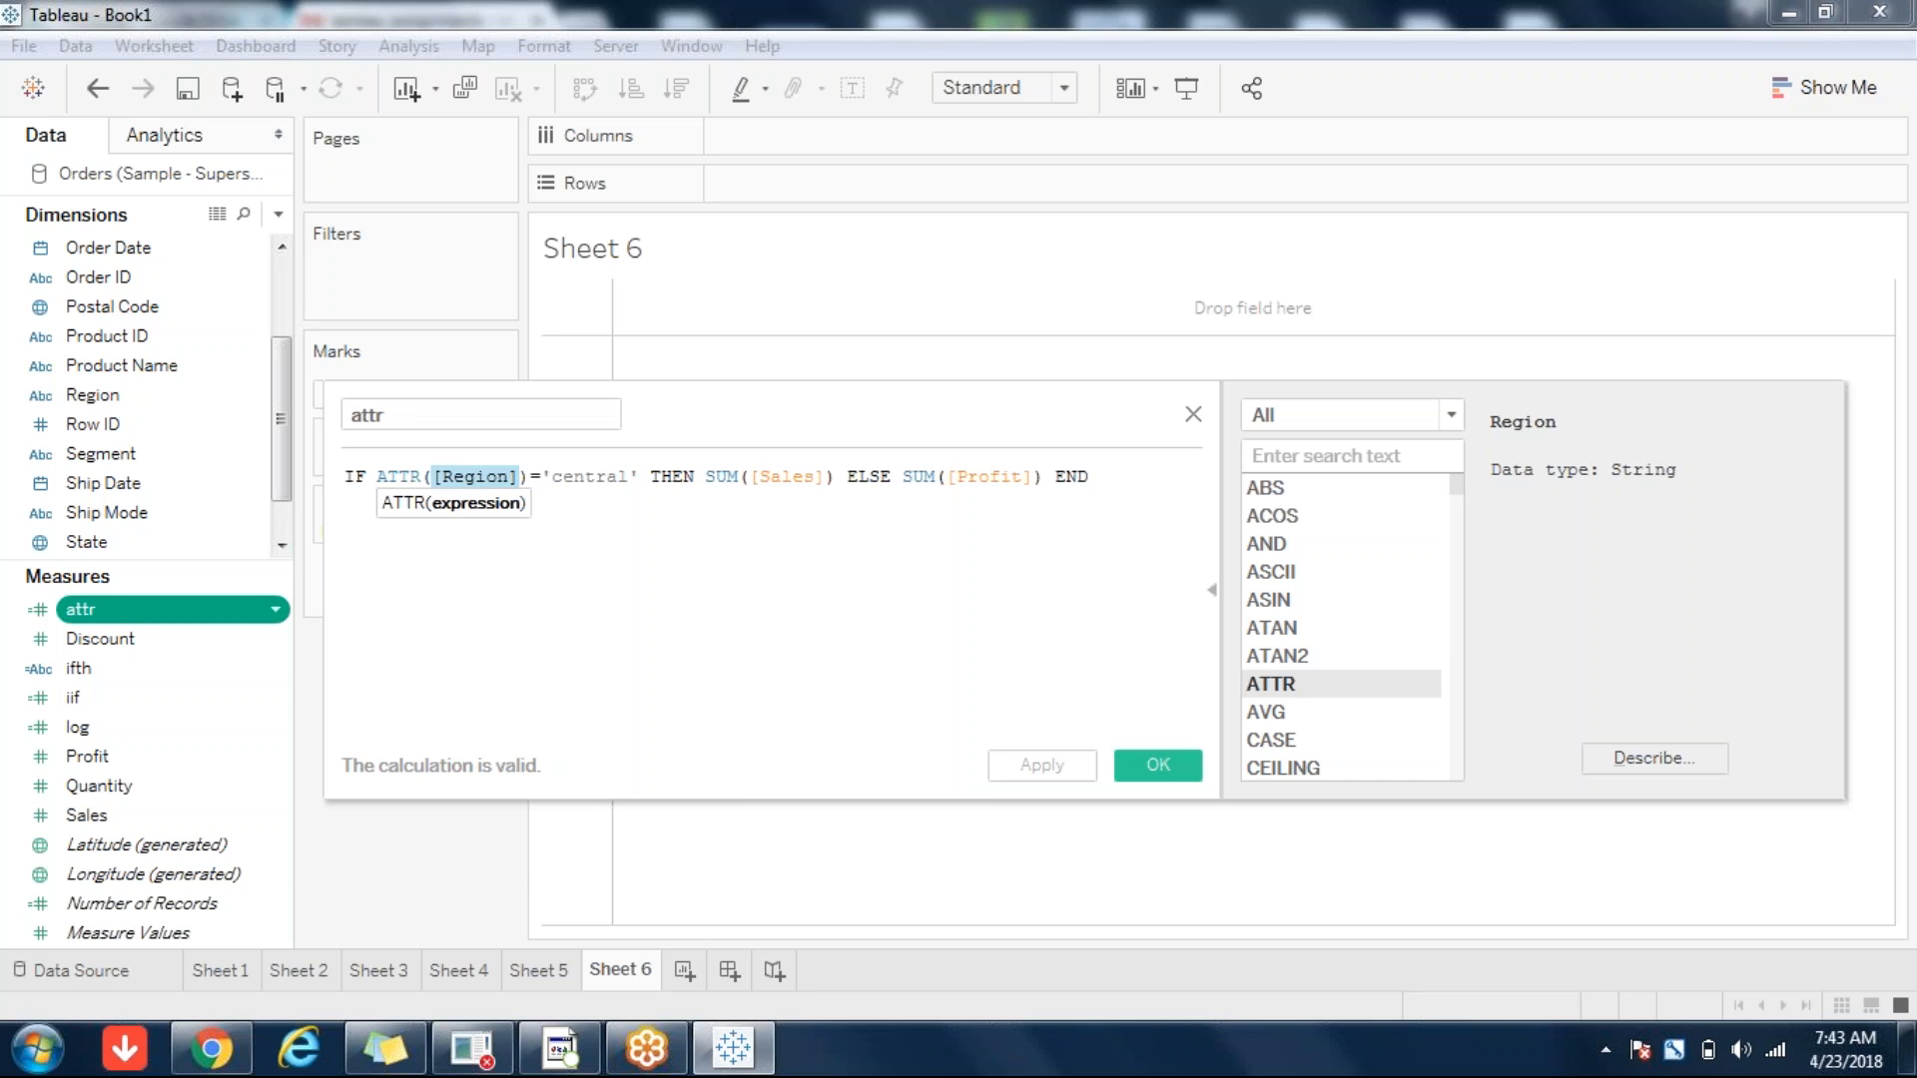
pyautogui.click(399, 476)
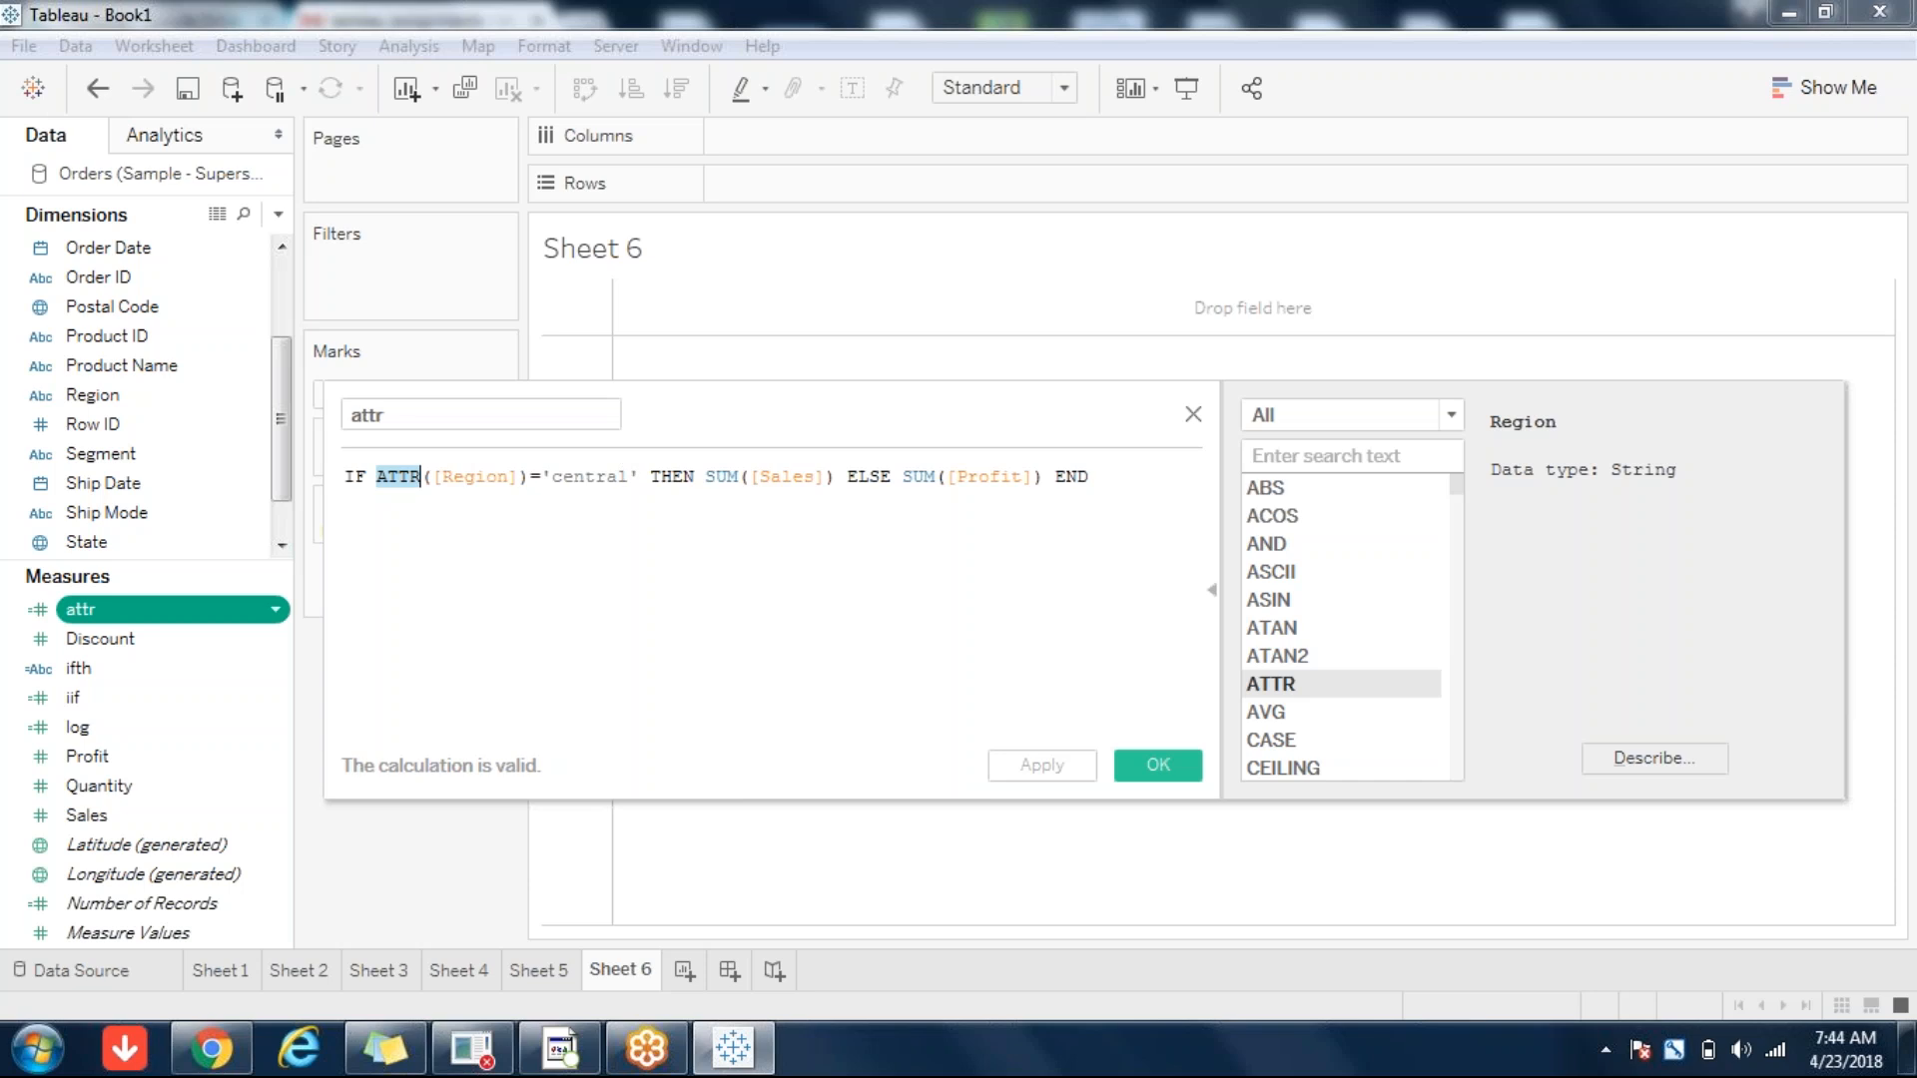
pyautogui.click(398, 477)
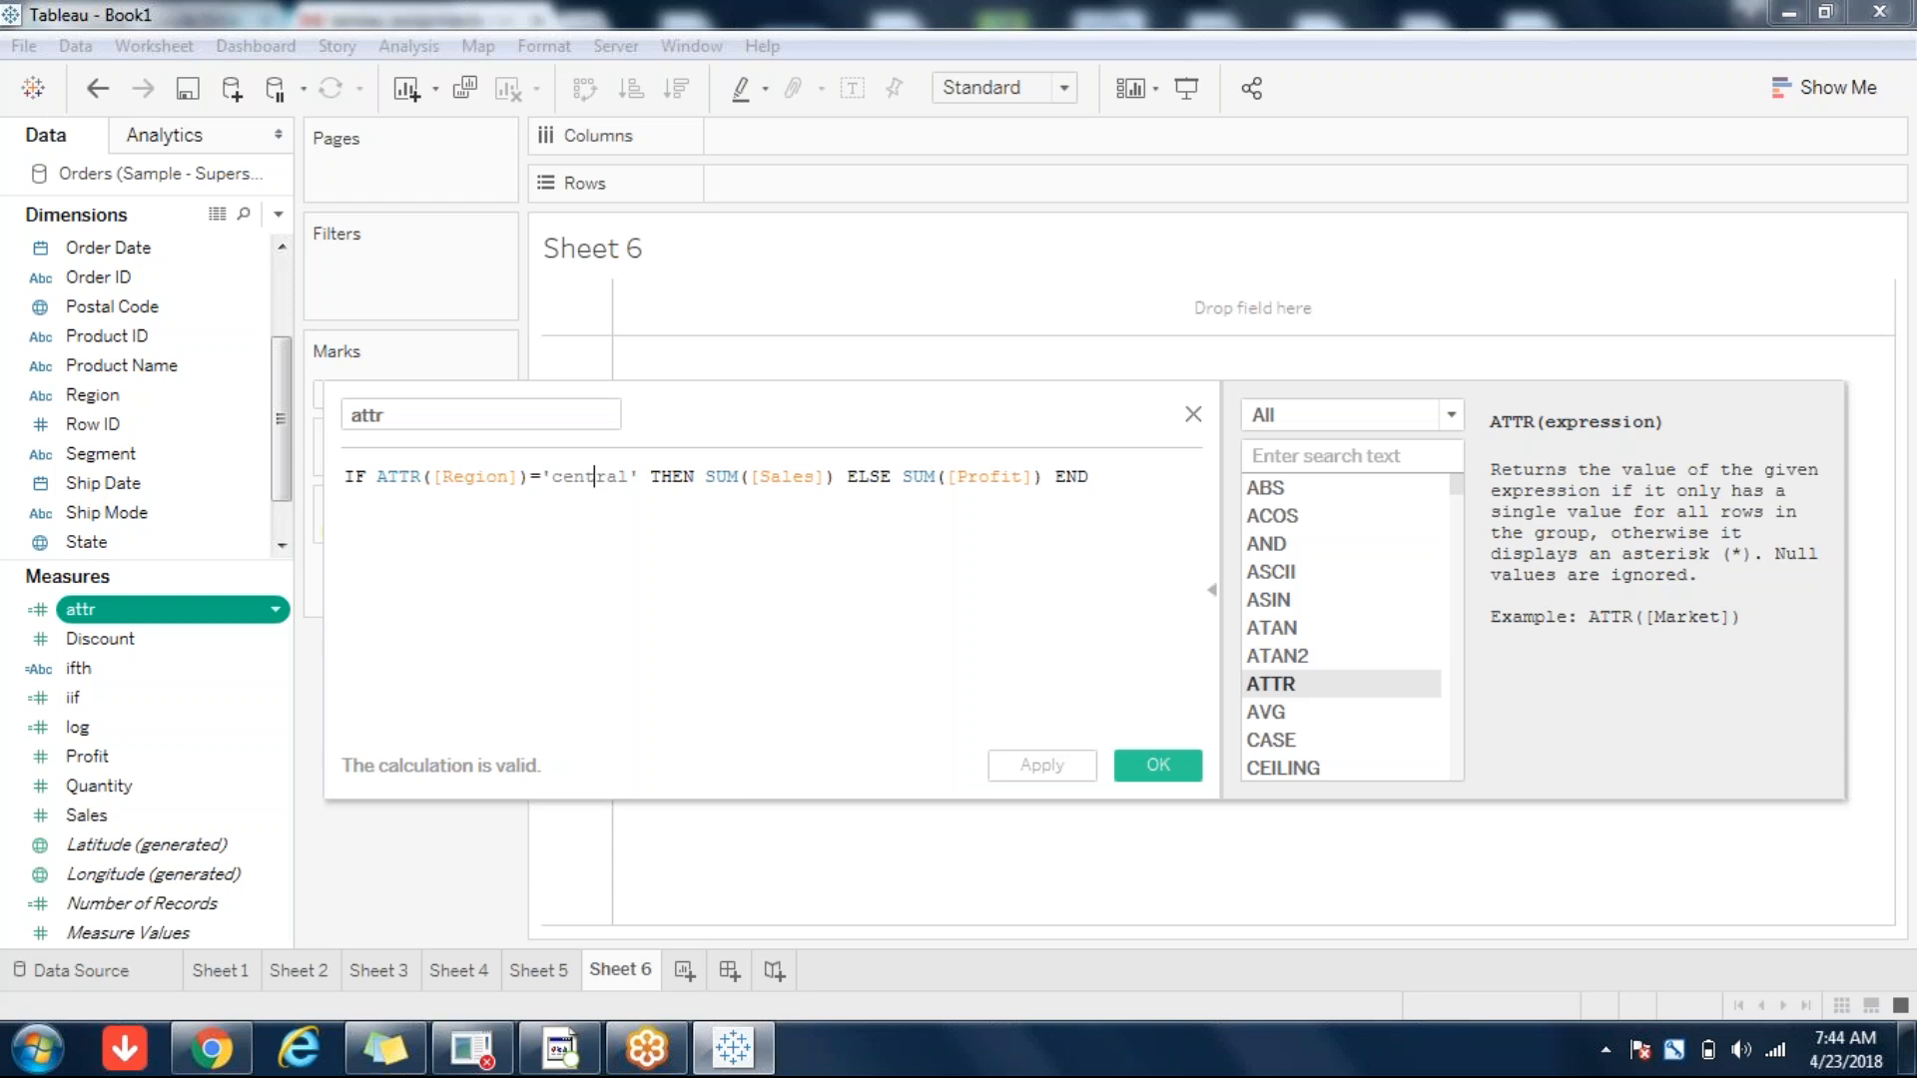
pyautogui.click(1158, 765)
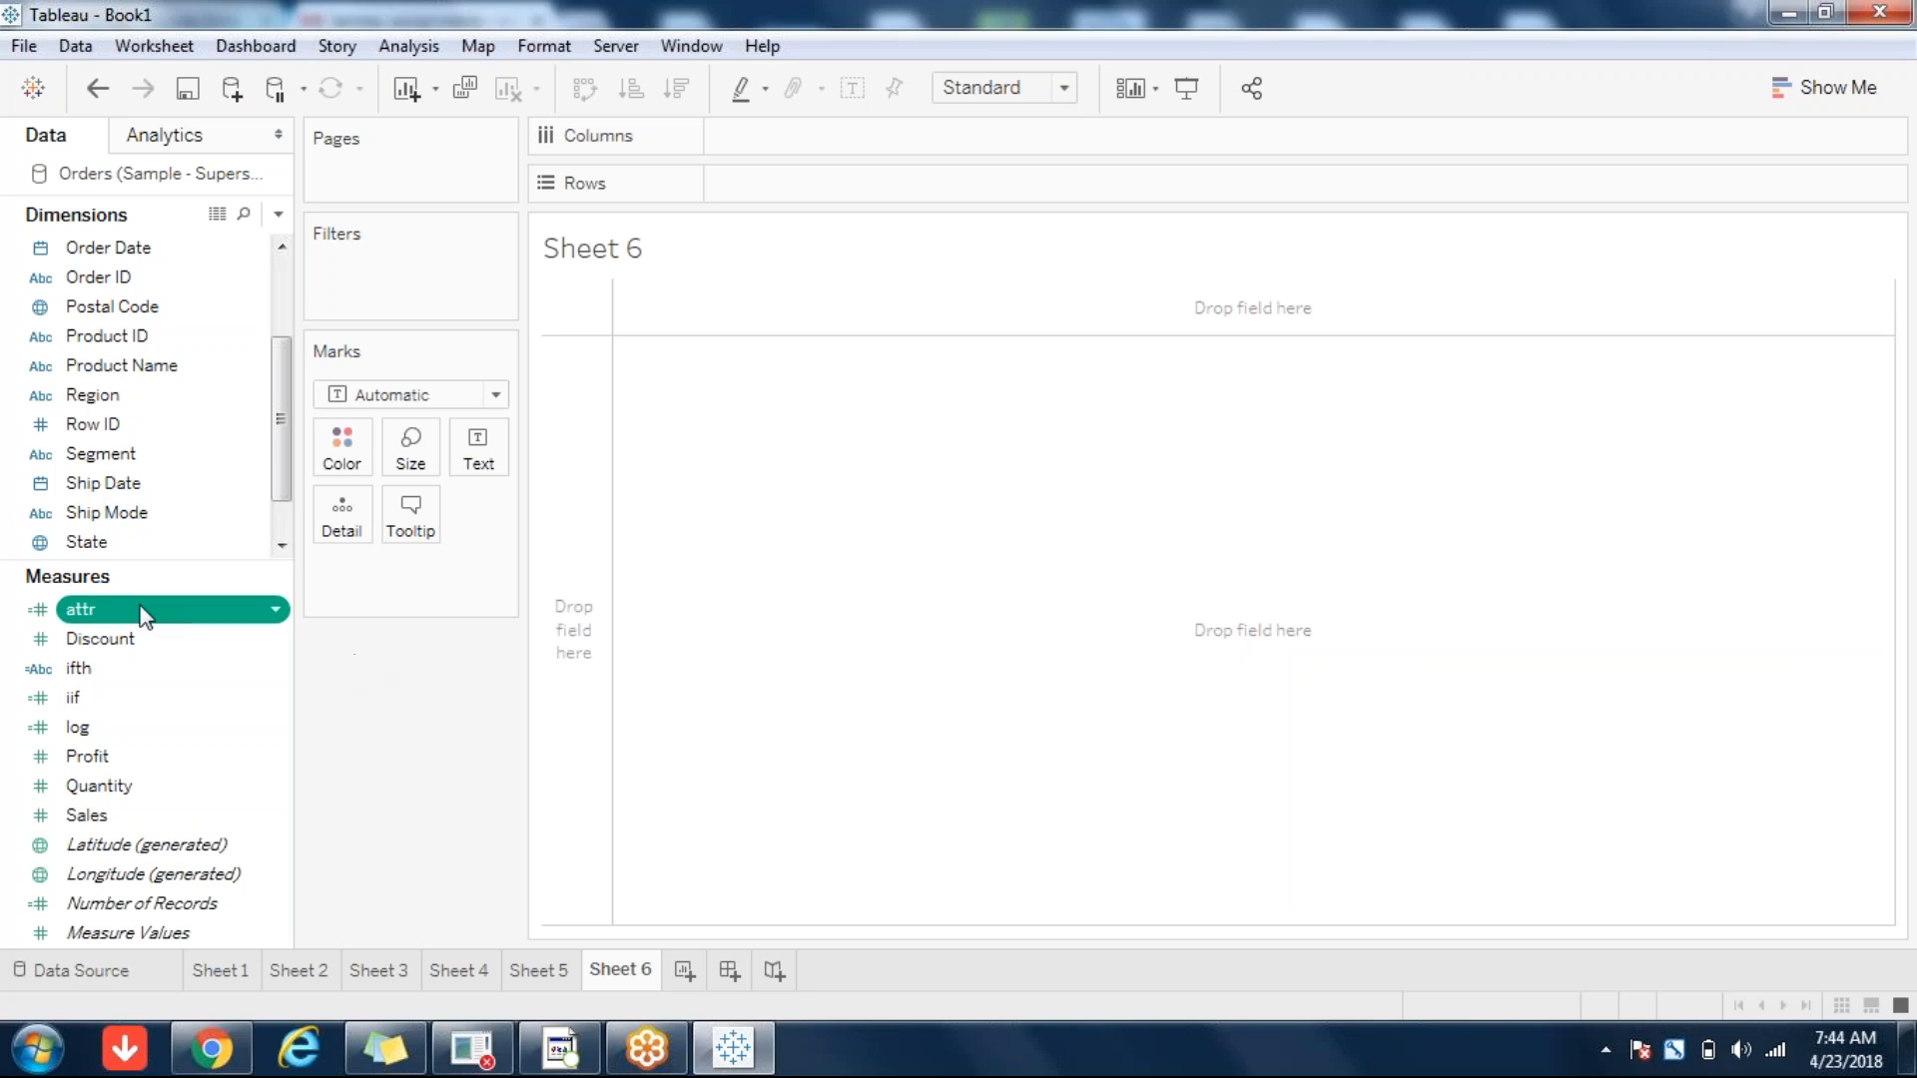
# - Build a bar chart on Sheet 6 with Region in the columns and the attr measure in the rows
pyautogui.doubleClick(108, 611)
pyautogui.click(104, 394)
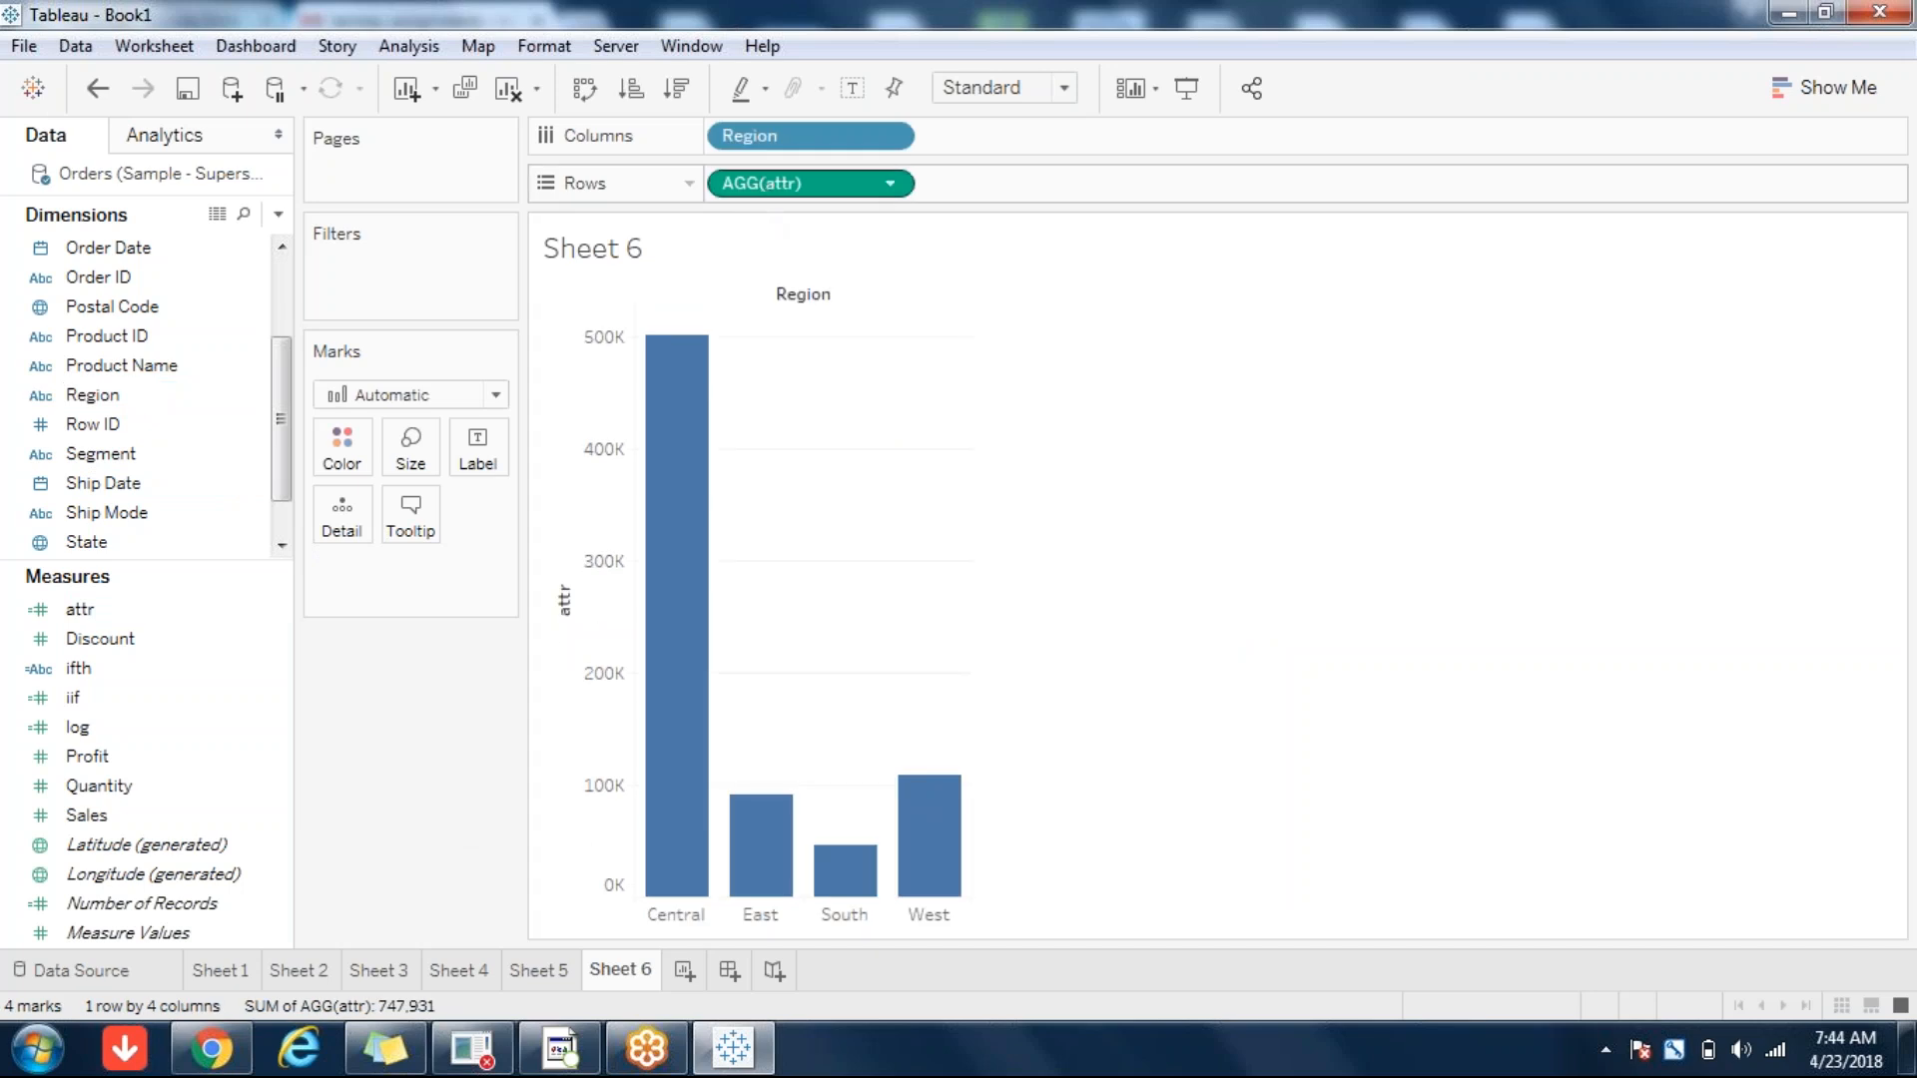
# - Swap the rows and columns of the Sheet 6 bar chart and show mark labels on the bars
pyautogui.click(585, 88)
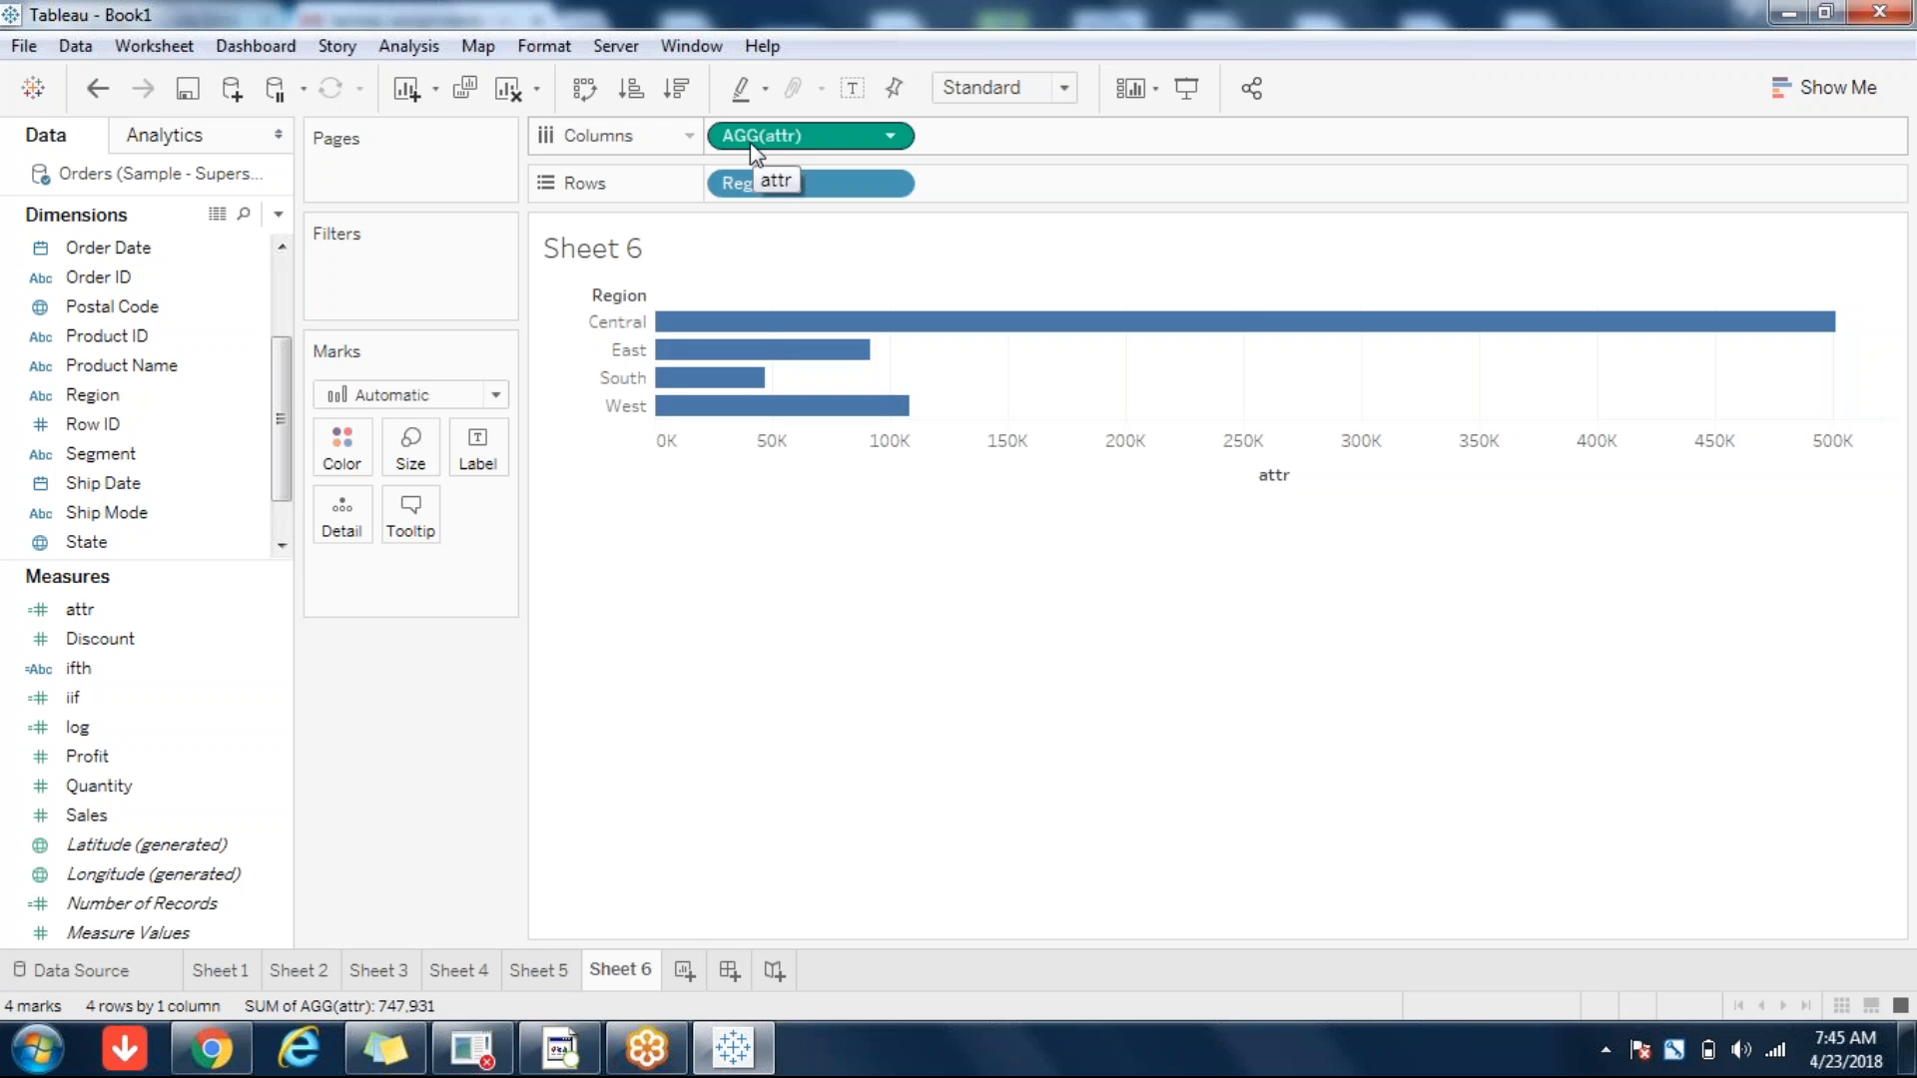
pyautogui.click(854, 87)
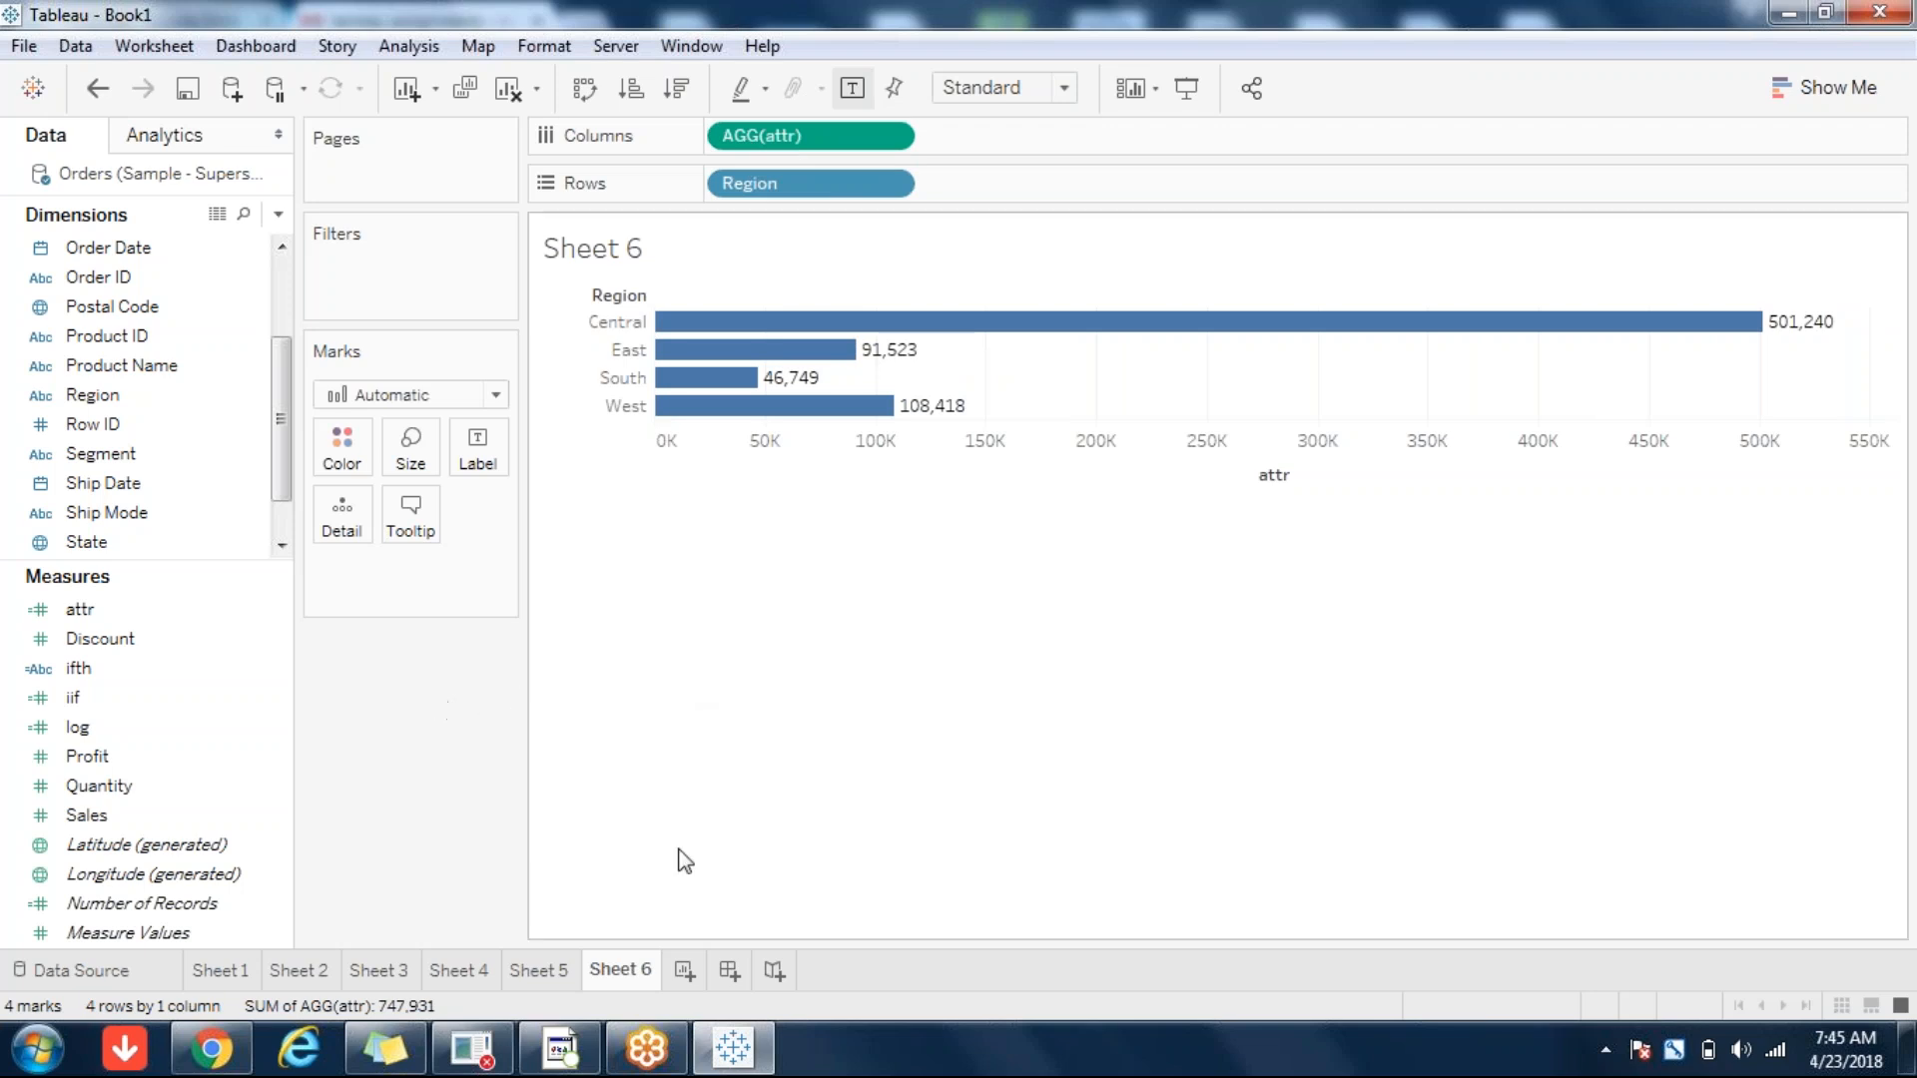
# - Create a new worksheet, Sheet 7, with Region in the rows and the sum of Sales as text for each region
pyautogui.click(683, 971)
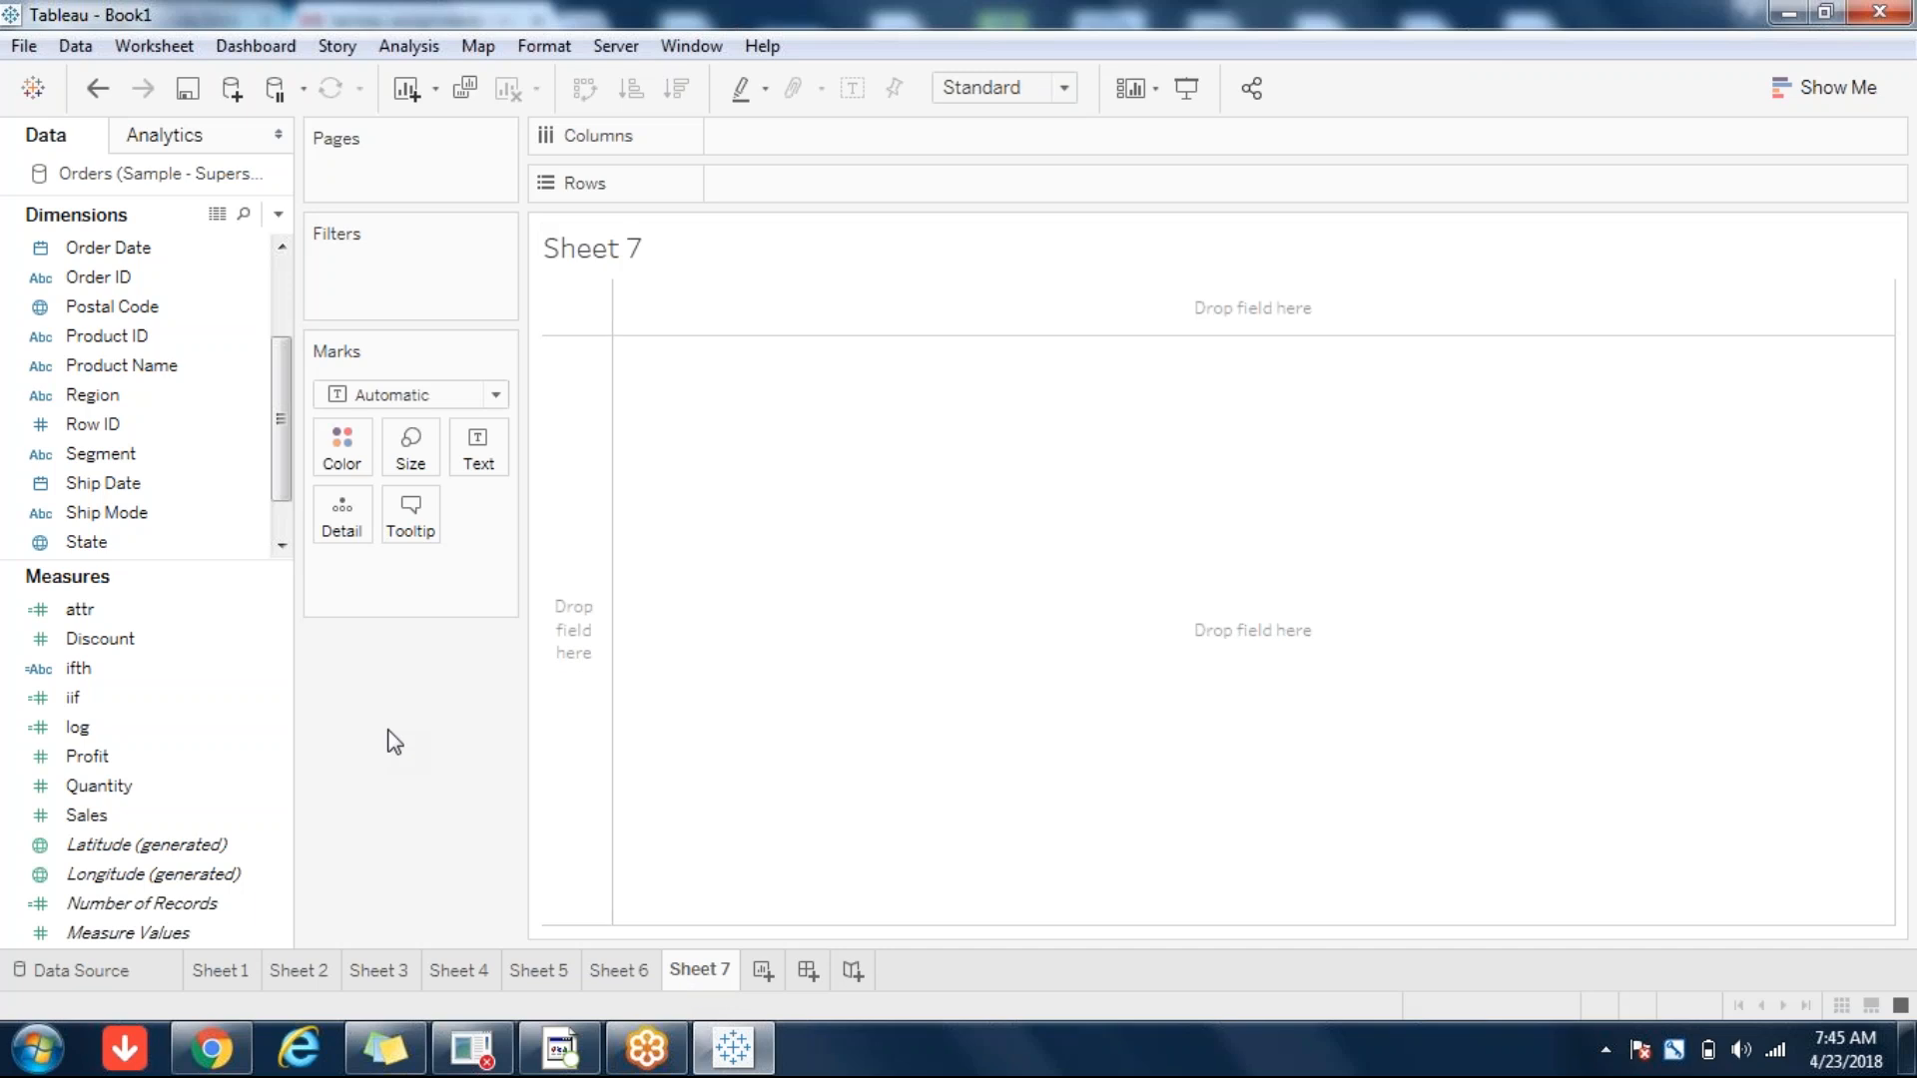
pyautogui.click(83, 814)
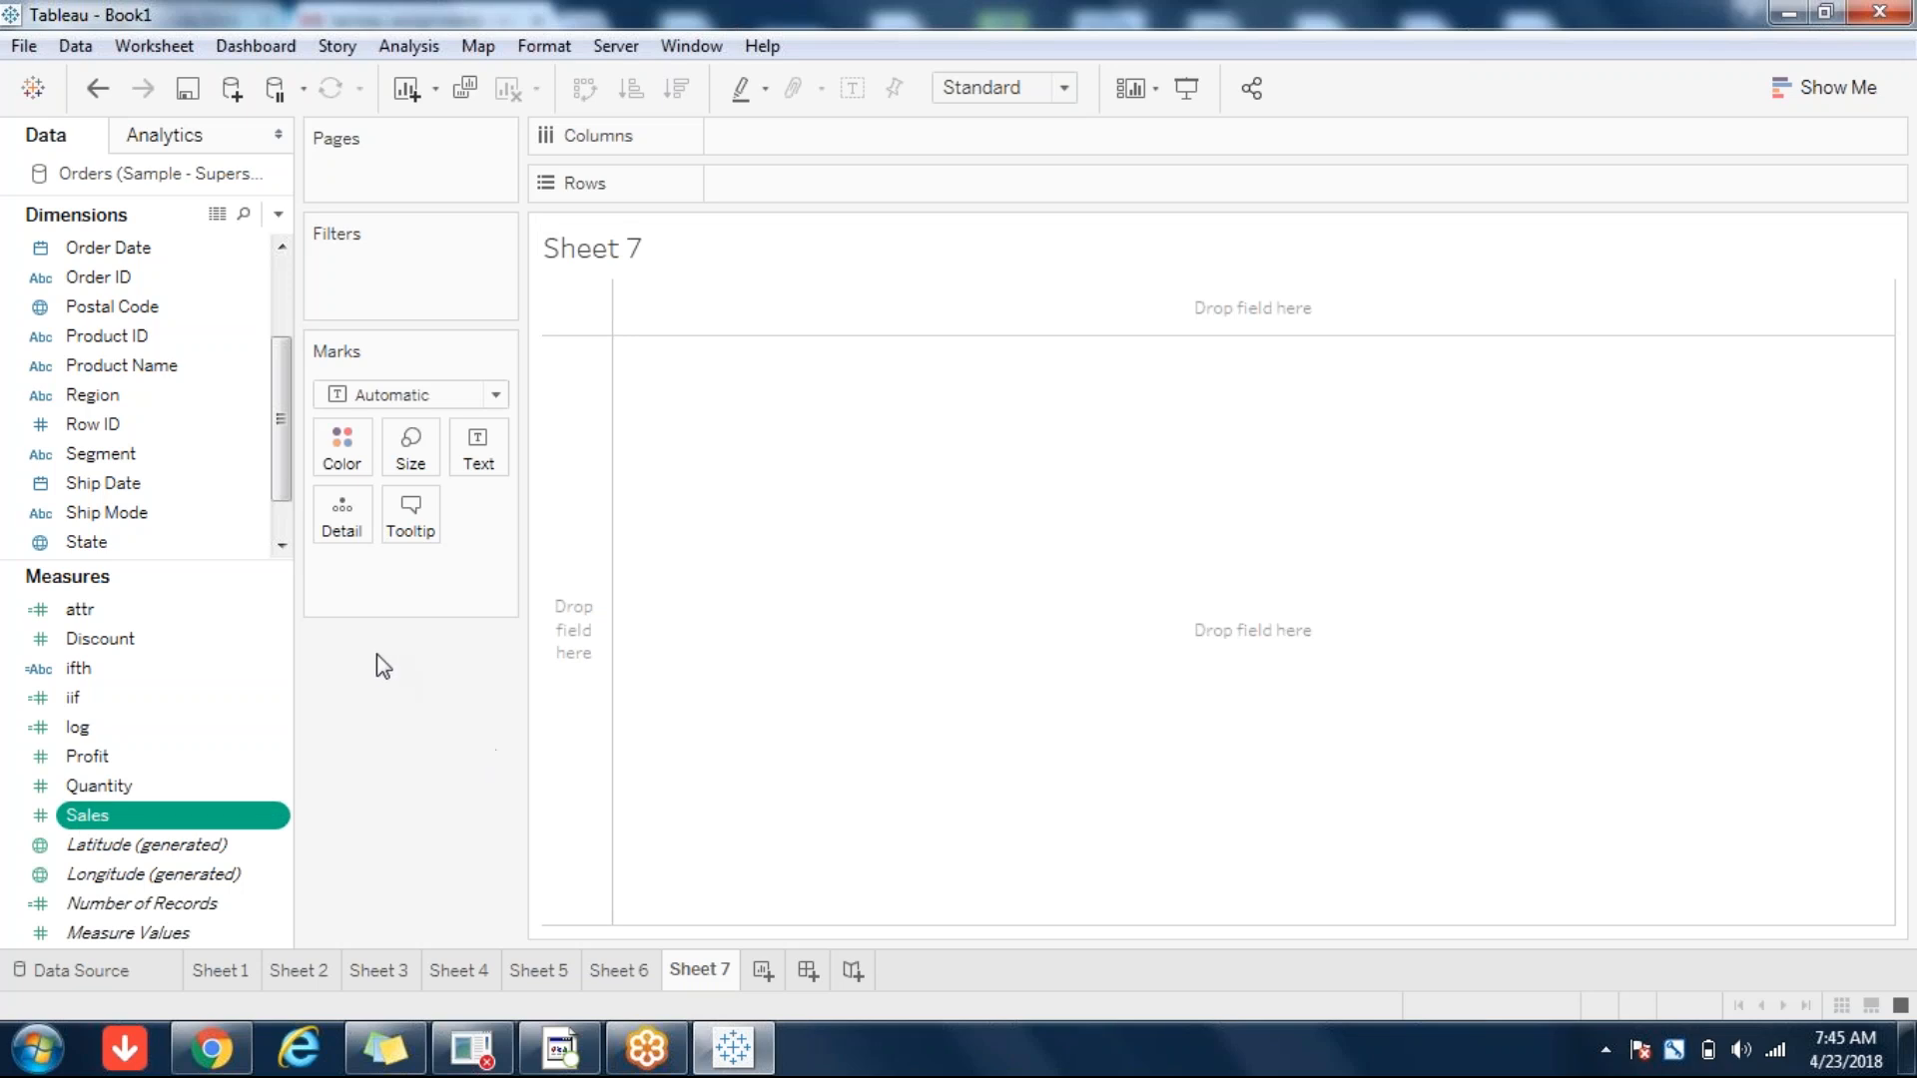
pyautogui.scroll(-1, 286, 511)
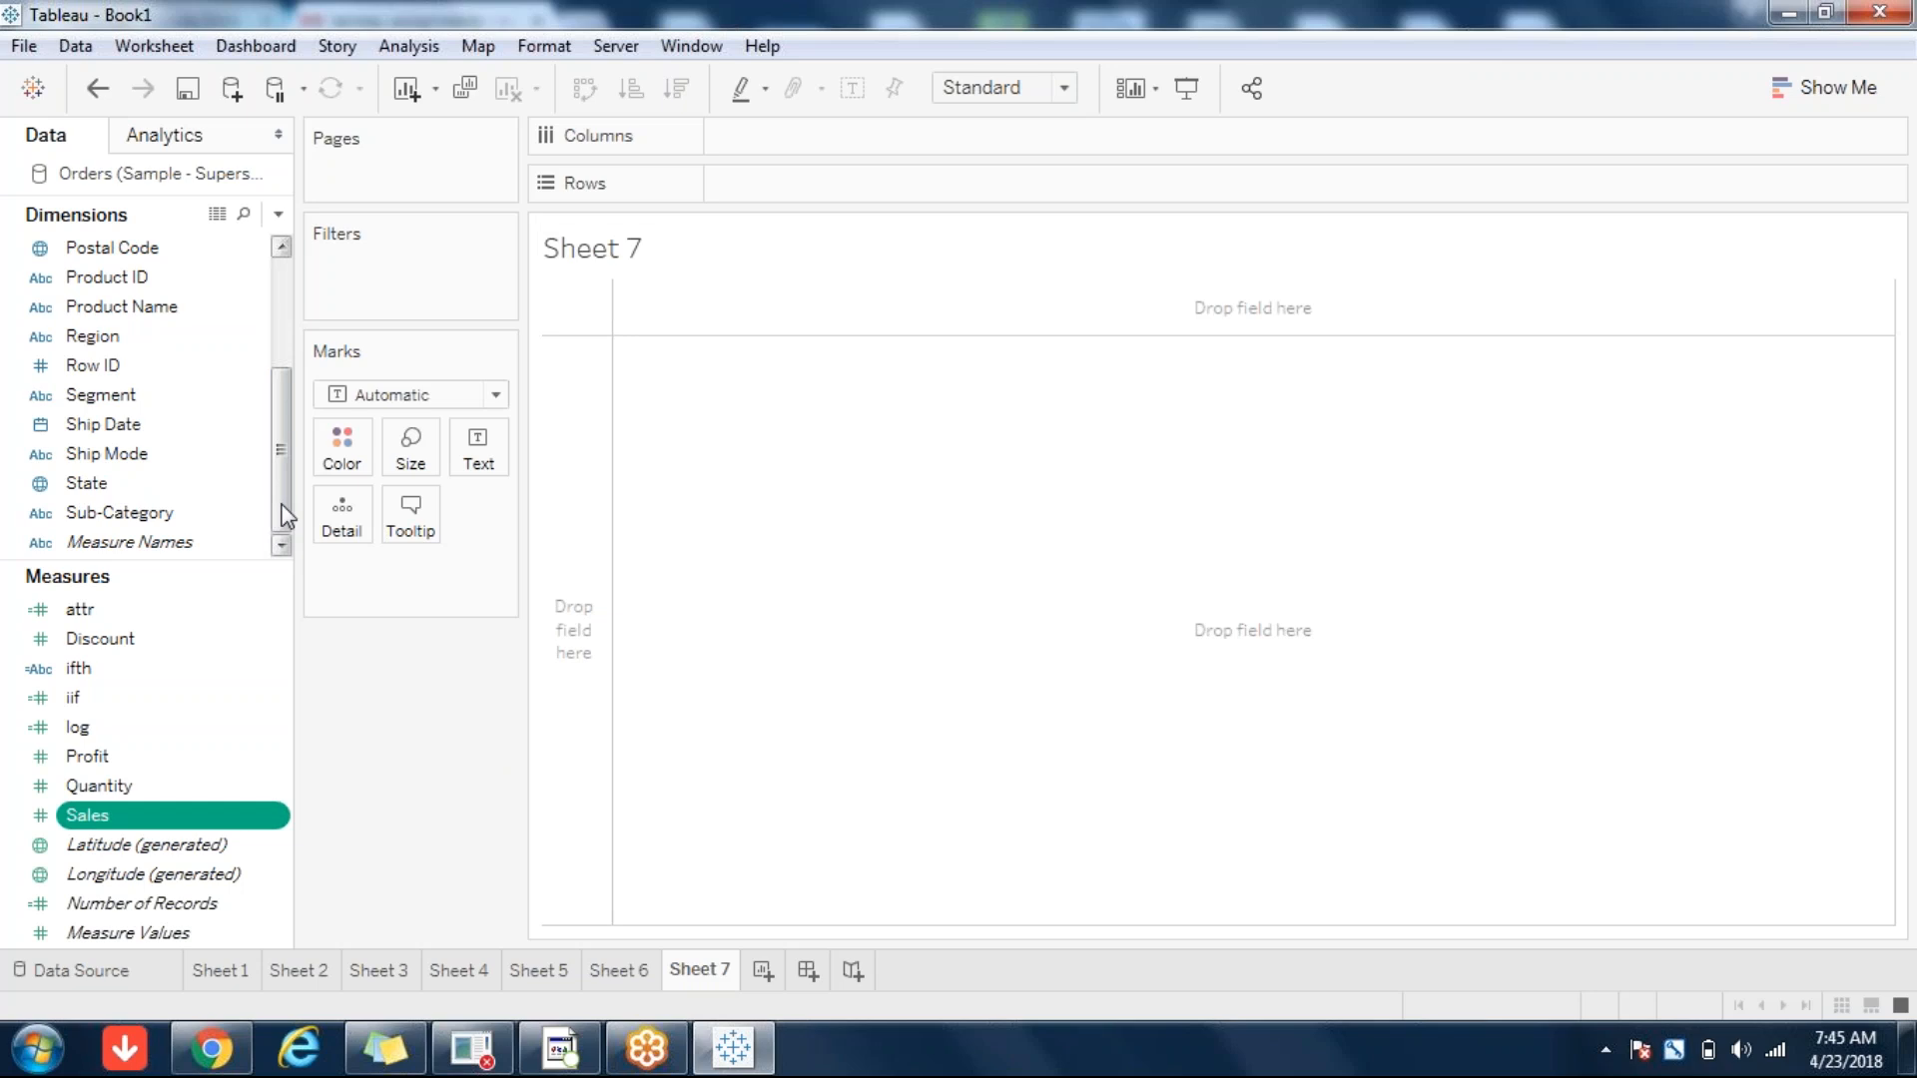
pyautogui.doubleClick(138, 345)
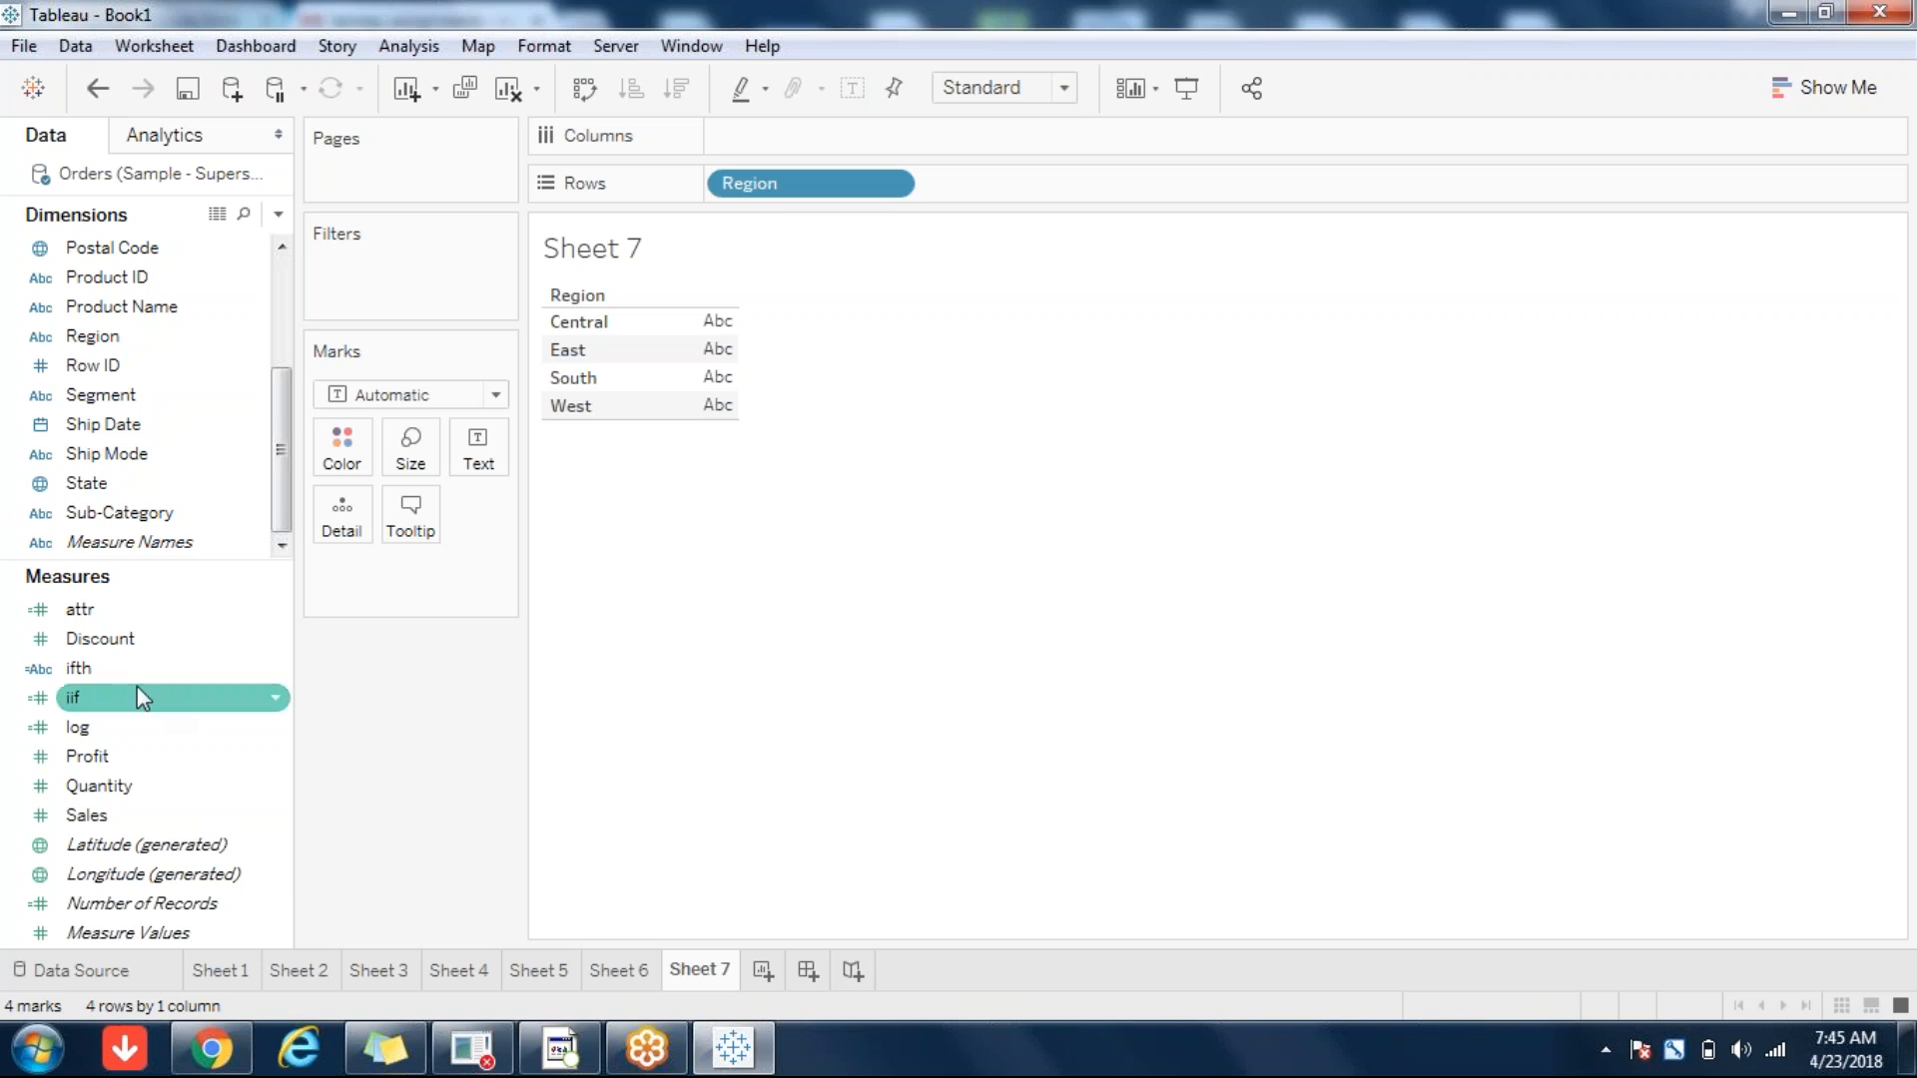
pyautogui.moveTo(98, 823); pyautogui.dragTo(503, 734)
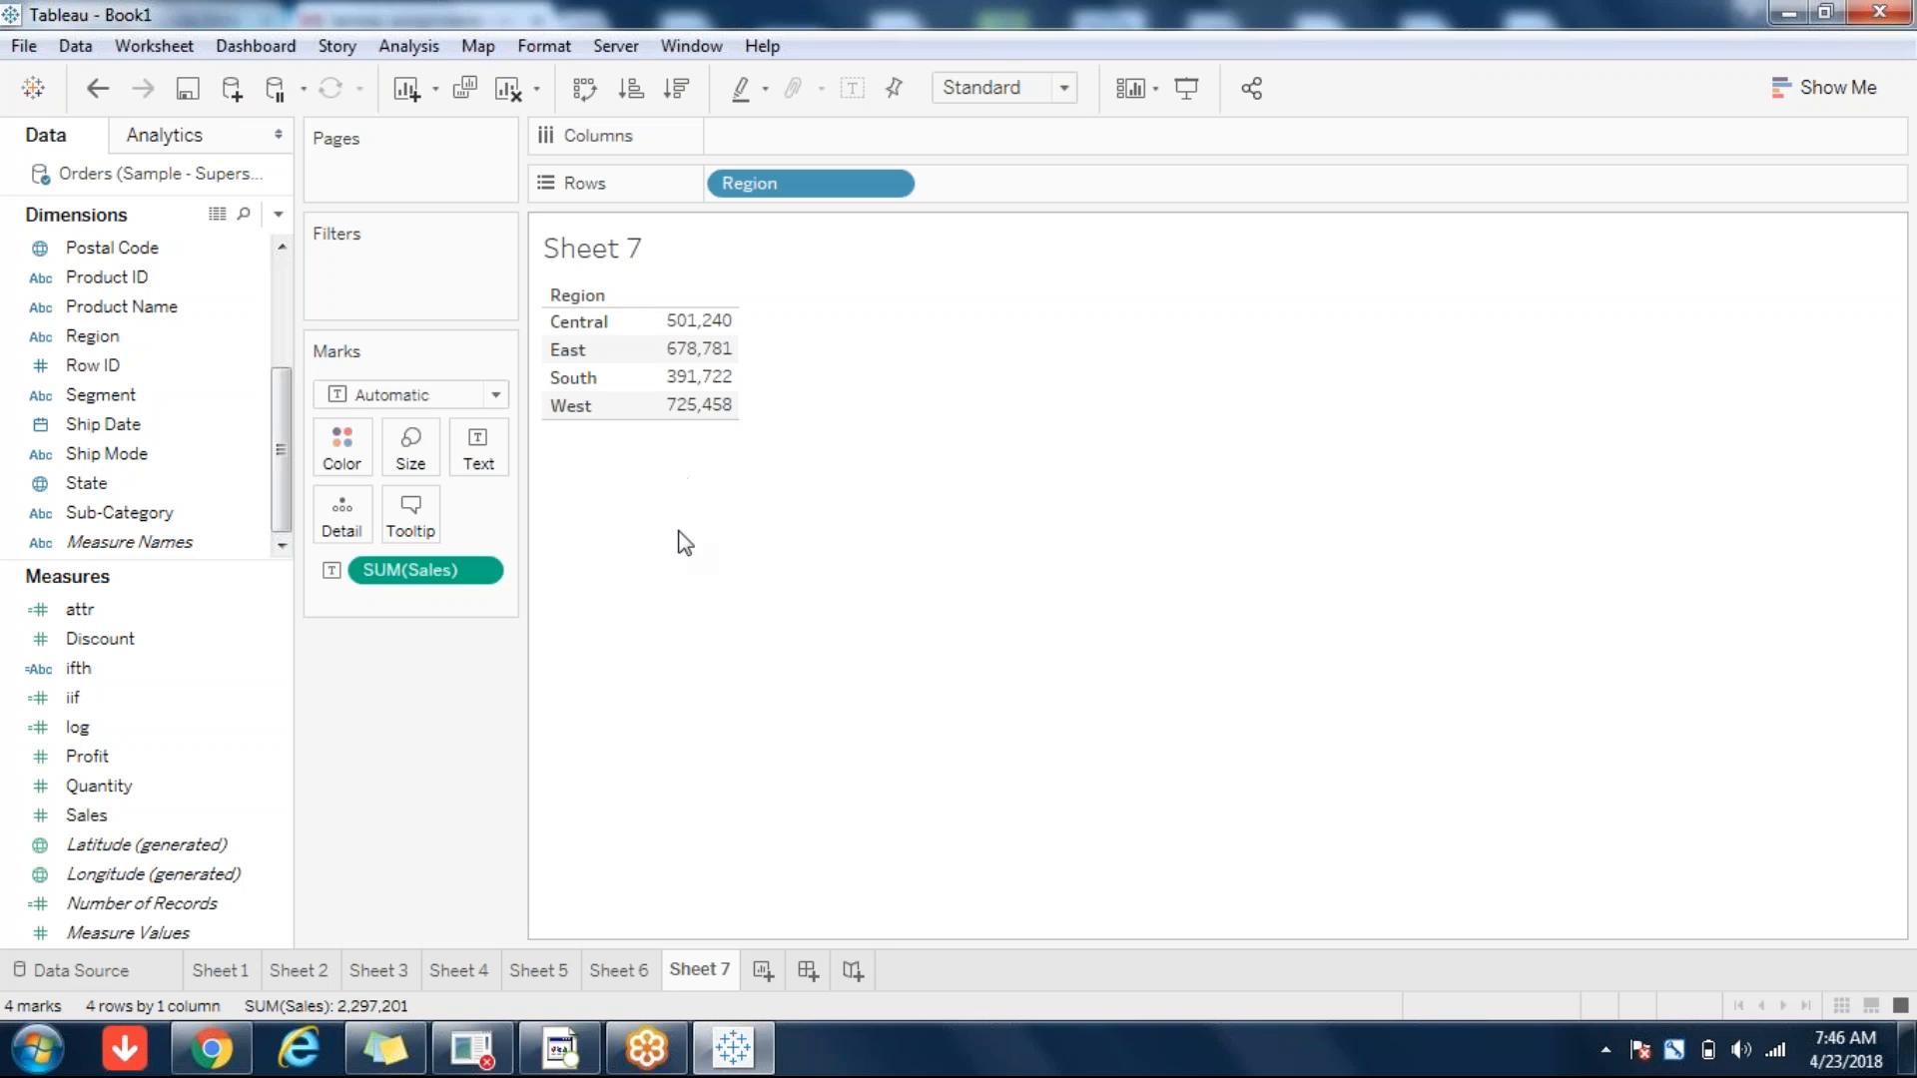
pyautogui.moveTo(573, 328); pyautogui.dragTo(580, 420)
pyautogui.moveTo(577, 411)
pyautogui.mouseDown()
pyautogui.moveTo(579, 310)
pyautogui.moveTo(574, 410)
pyautogui.mouseUp()
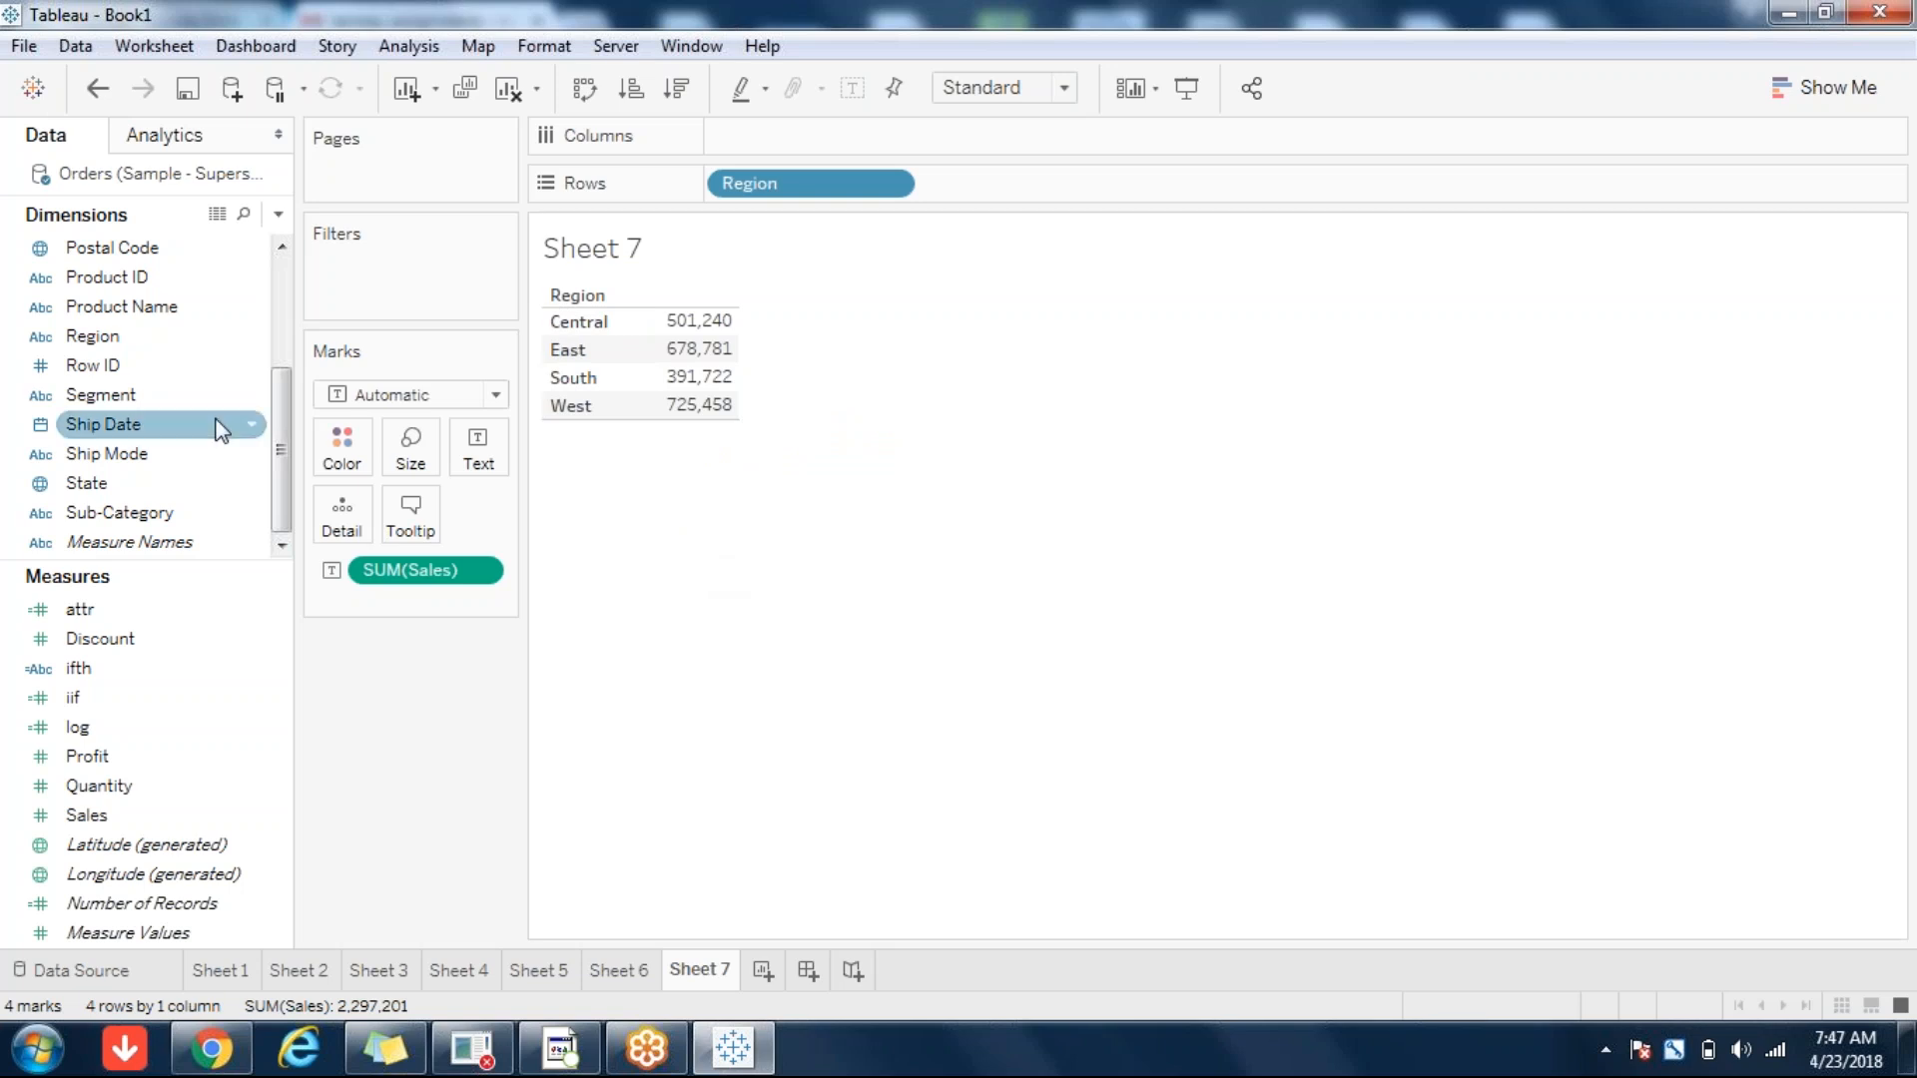
# - Add State and City to the rows after Region to break down the sales table
pyautogui.click(99, 485)
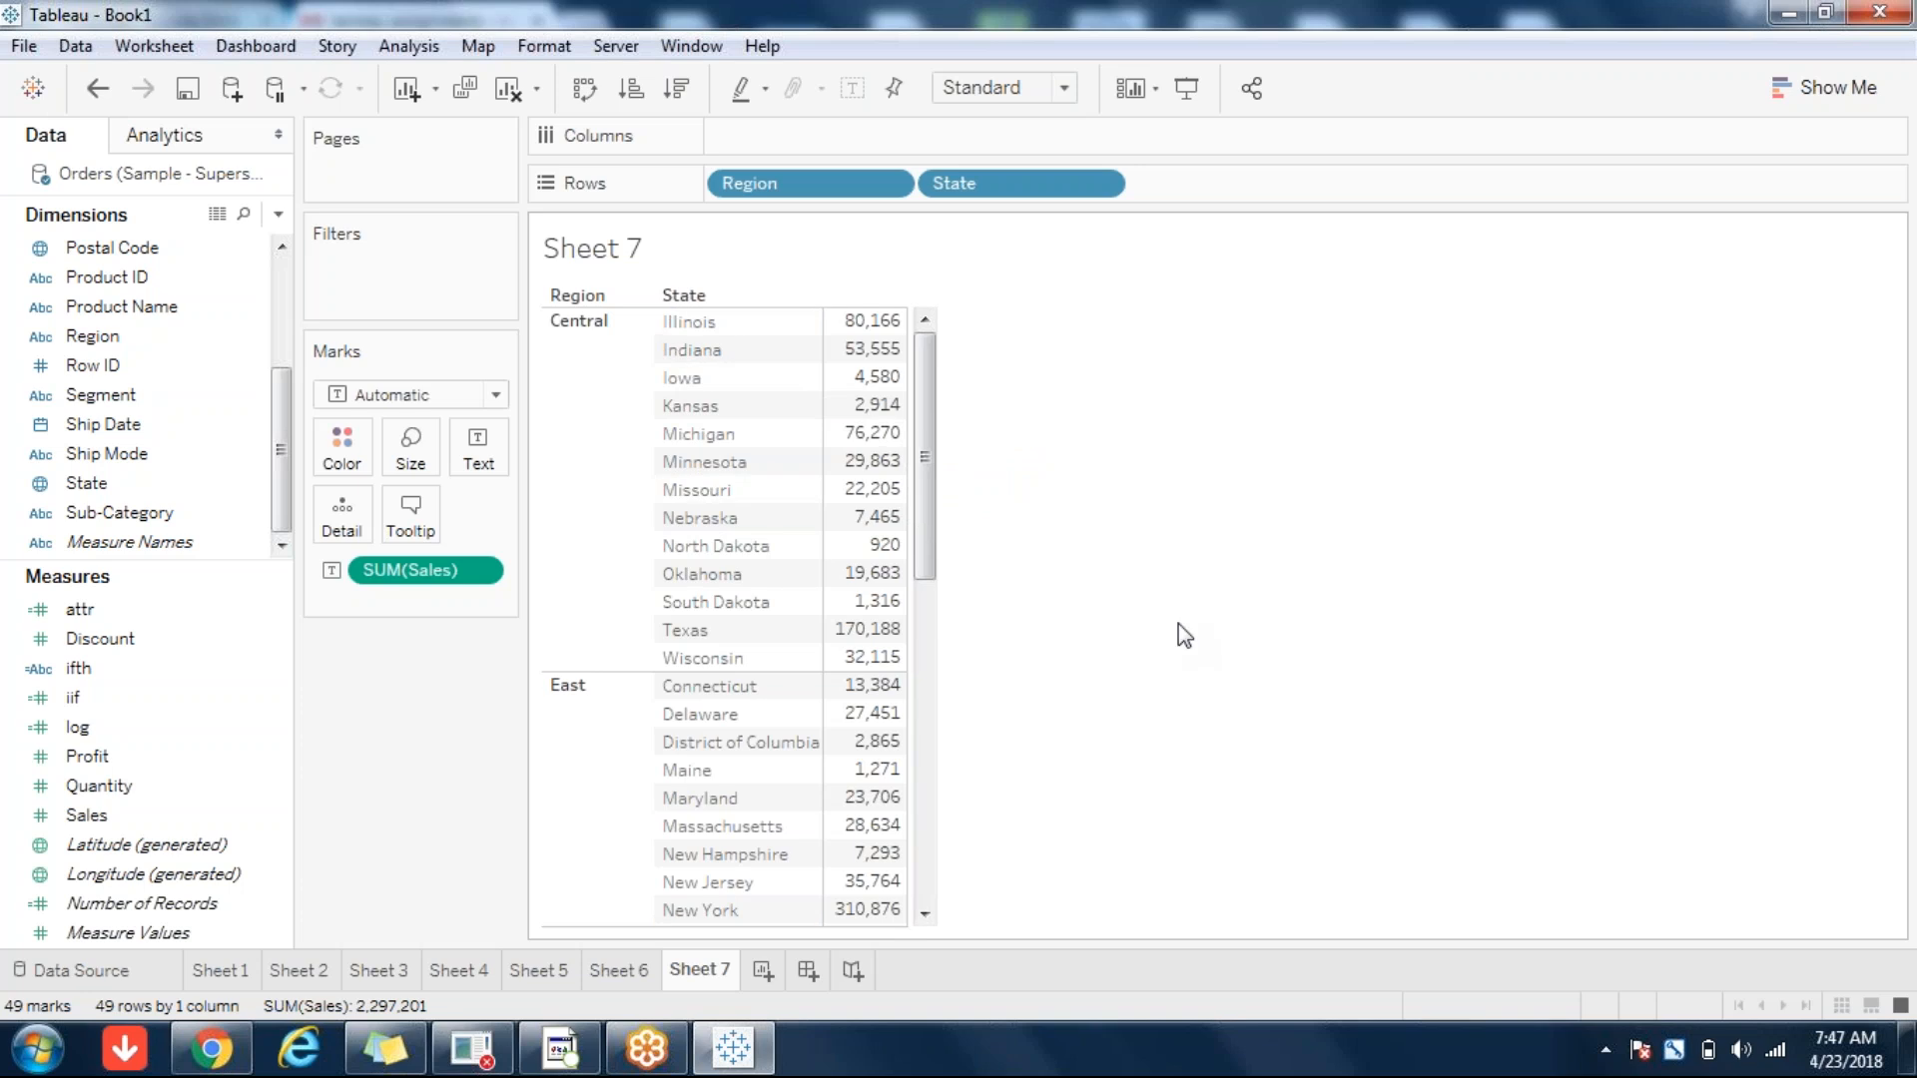
pyautogui.click(290, 303)
pyautogui.click(146, 289)
pyautogui.moveTo(168, 281); pyautogui.dragTo(1138, 581)
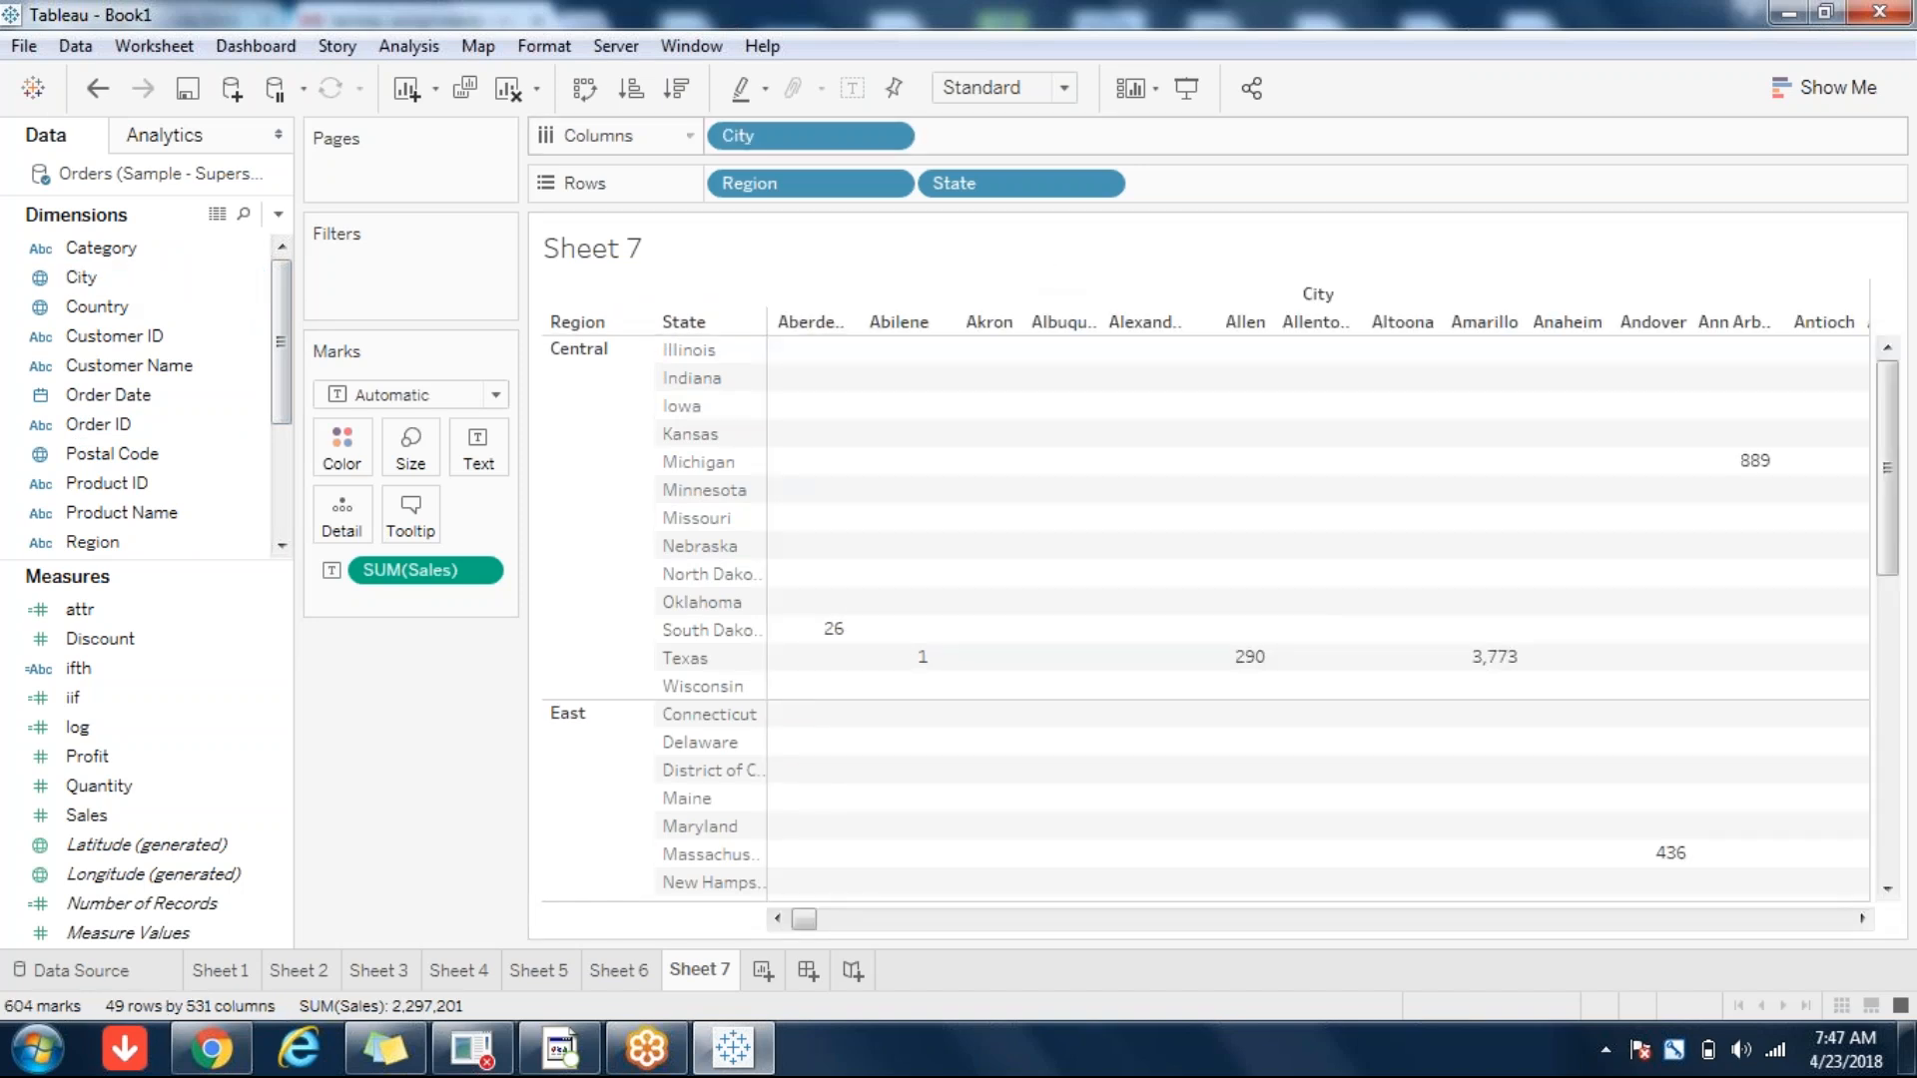
pyautogui.moveTo(795, 137); pyautogui.dragTo(1237, 182)
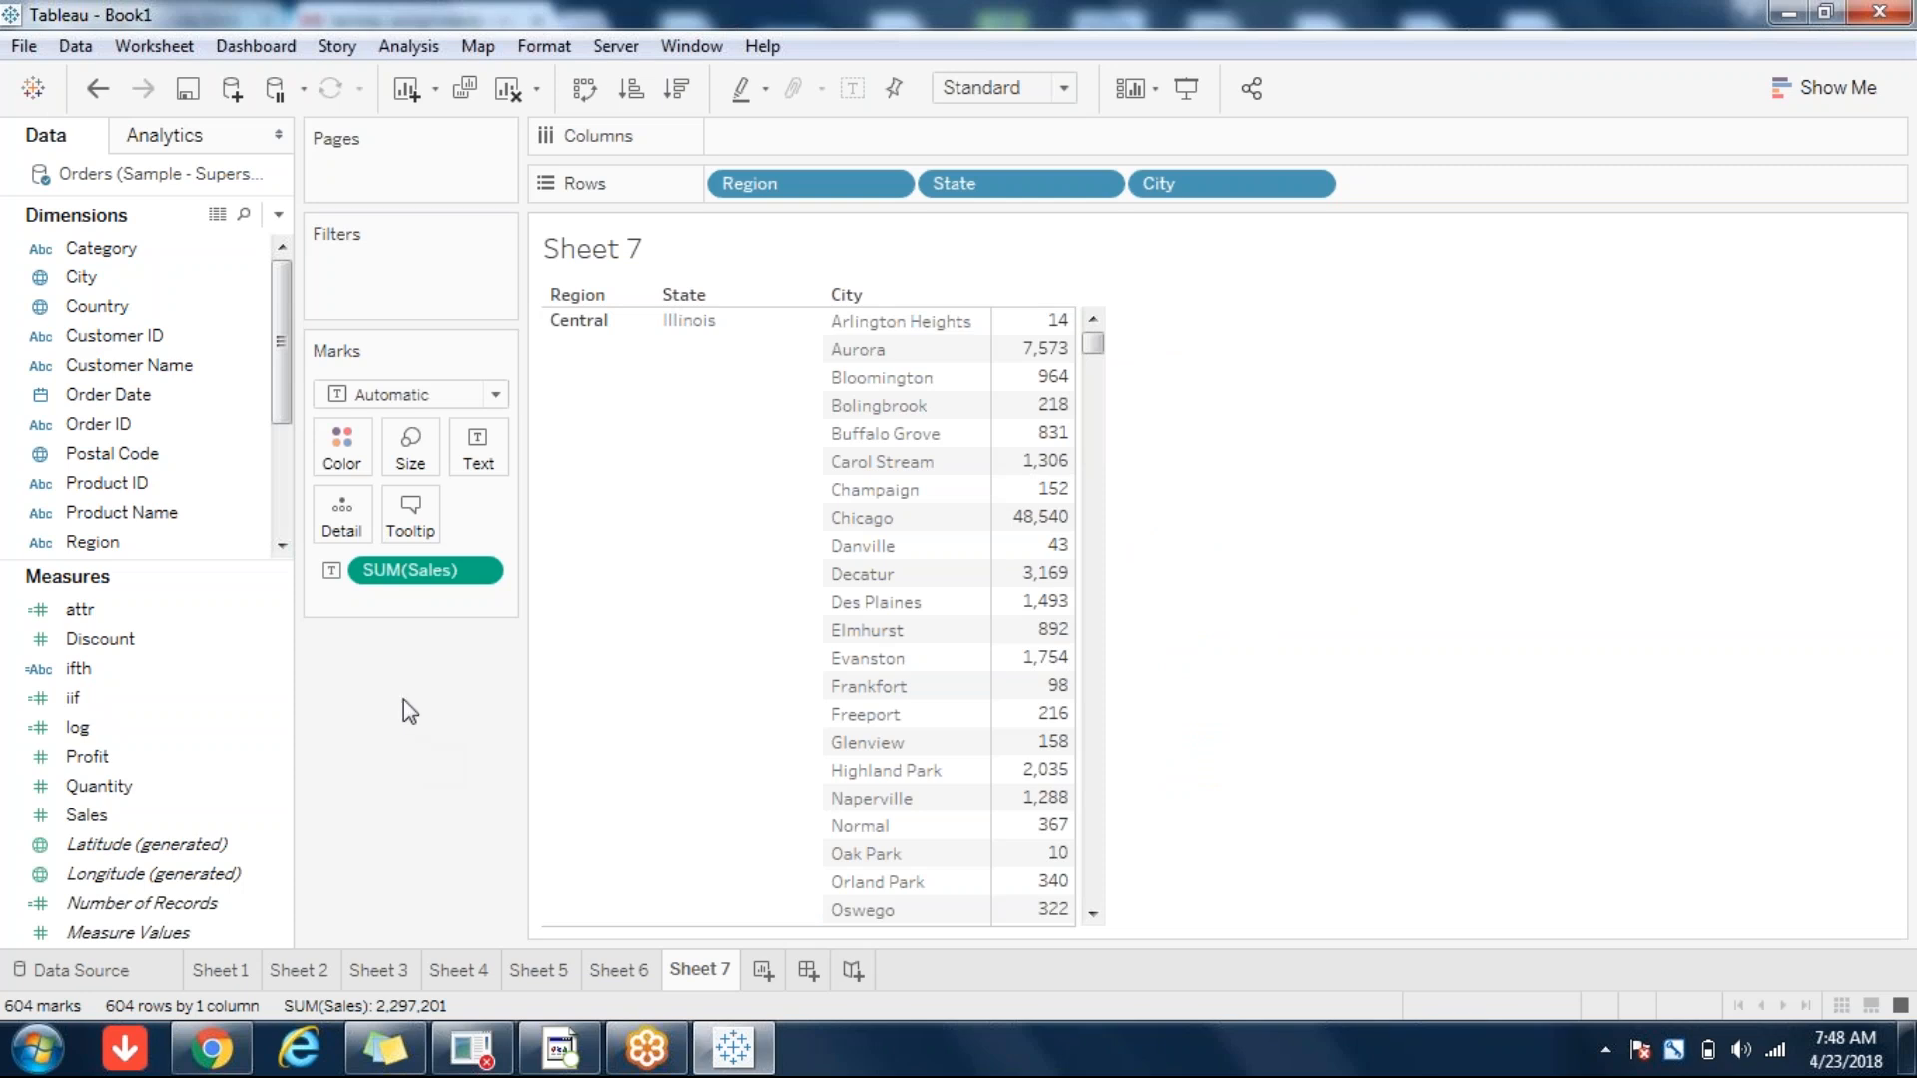
pyautogui.click(277, 214)
pyautogui.click(202, 250)
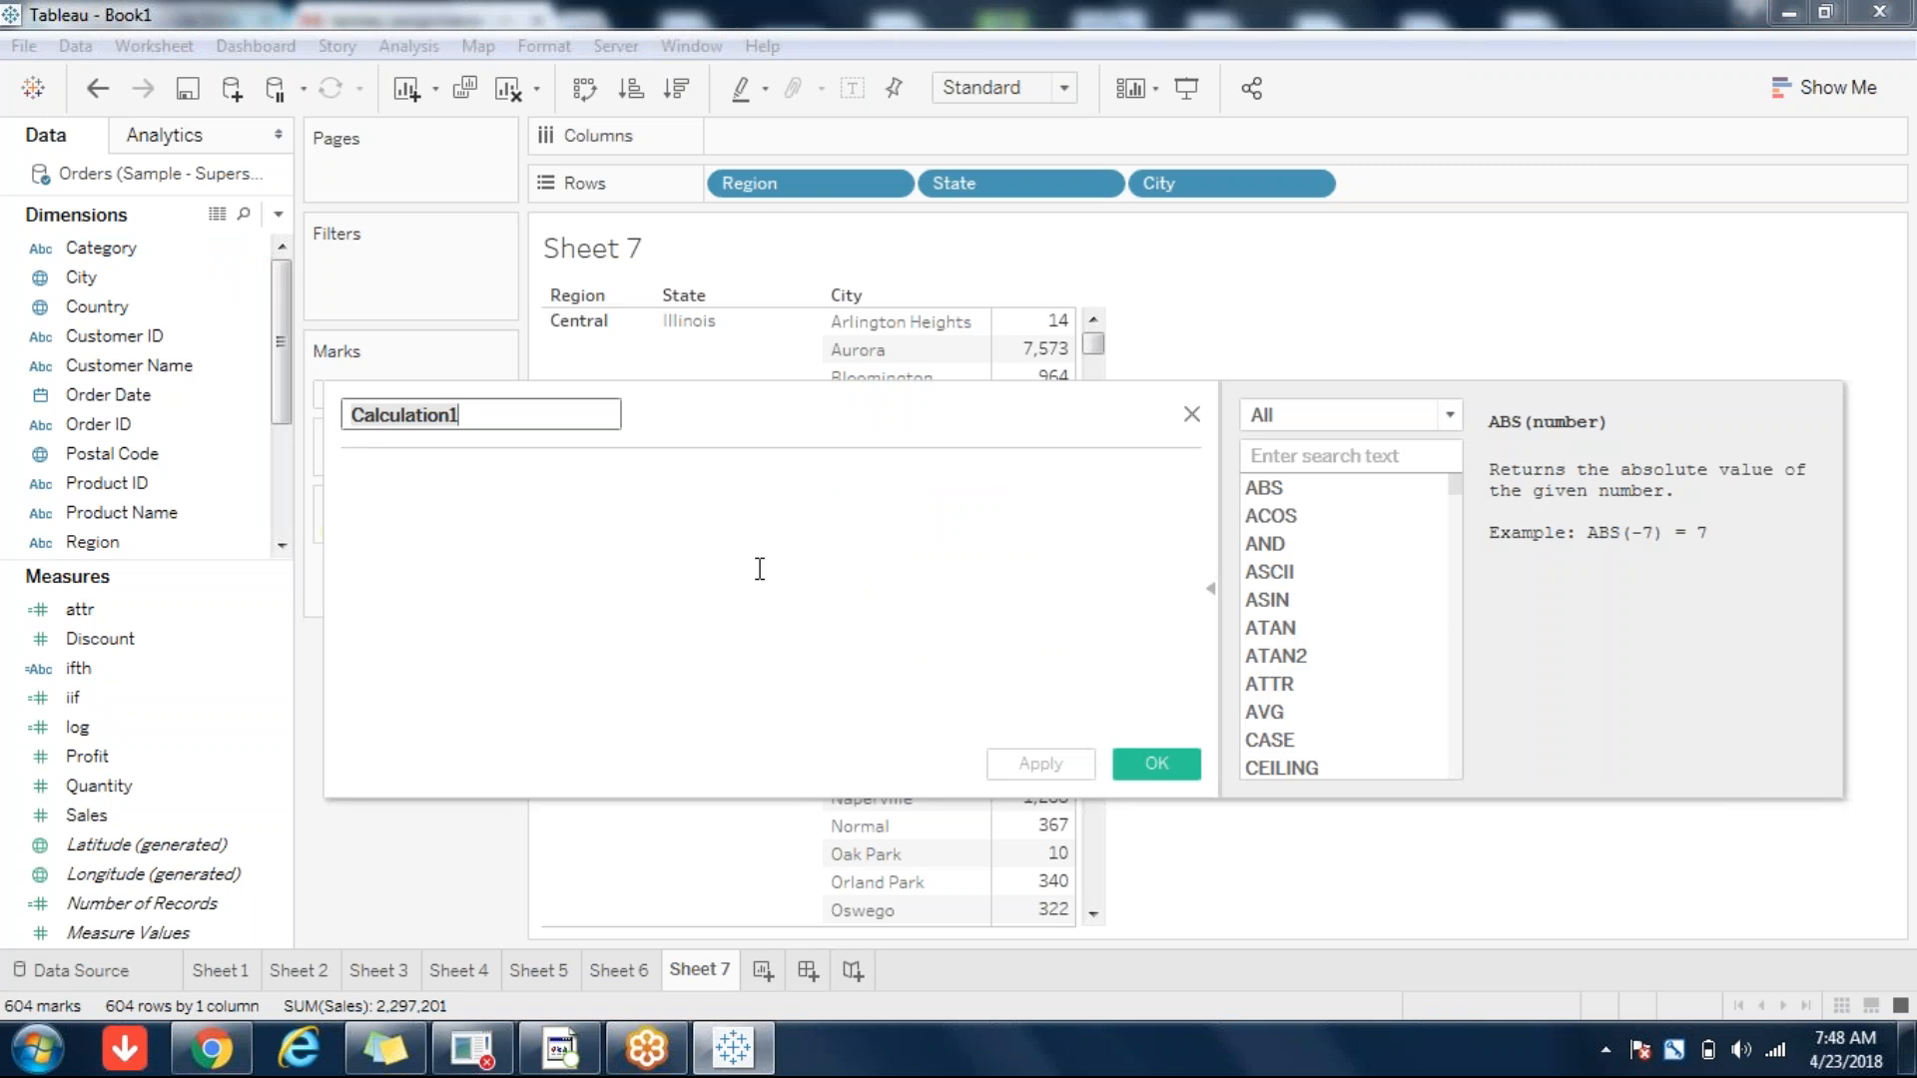
pyautogui.click(1192, 413)
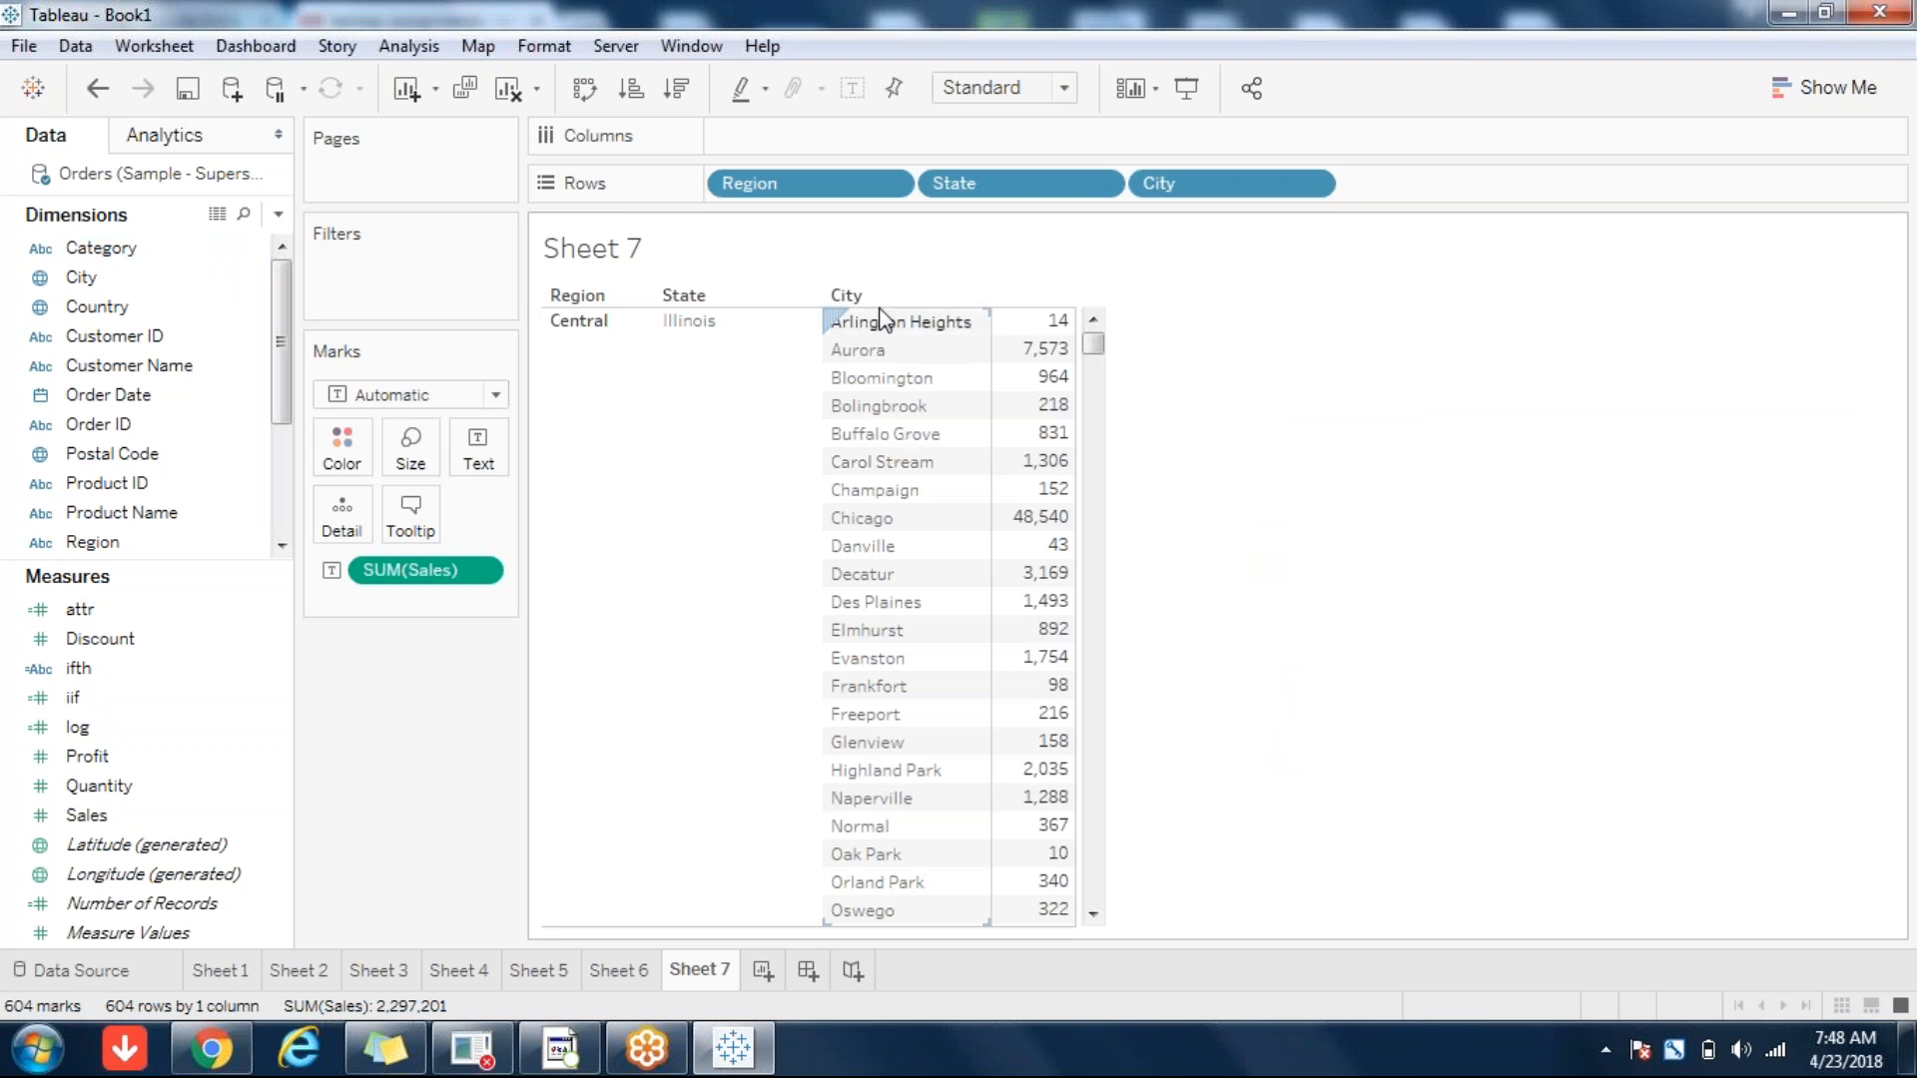
pyautogui.click(465, 972)
pyautogui.click(352, 966)
pyautogui.click(300, 971)
pyautogui.click(604, 970)
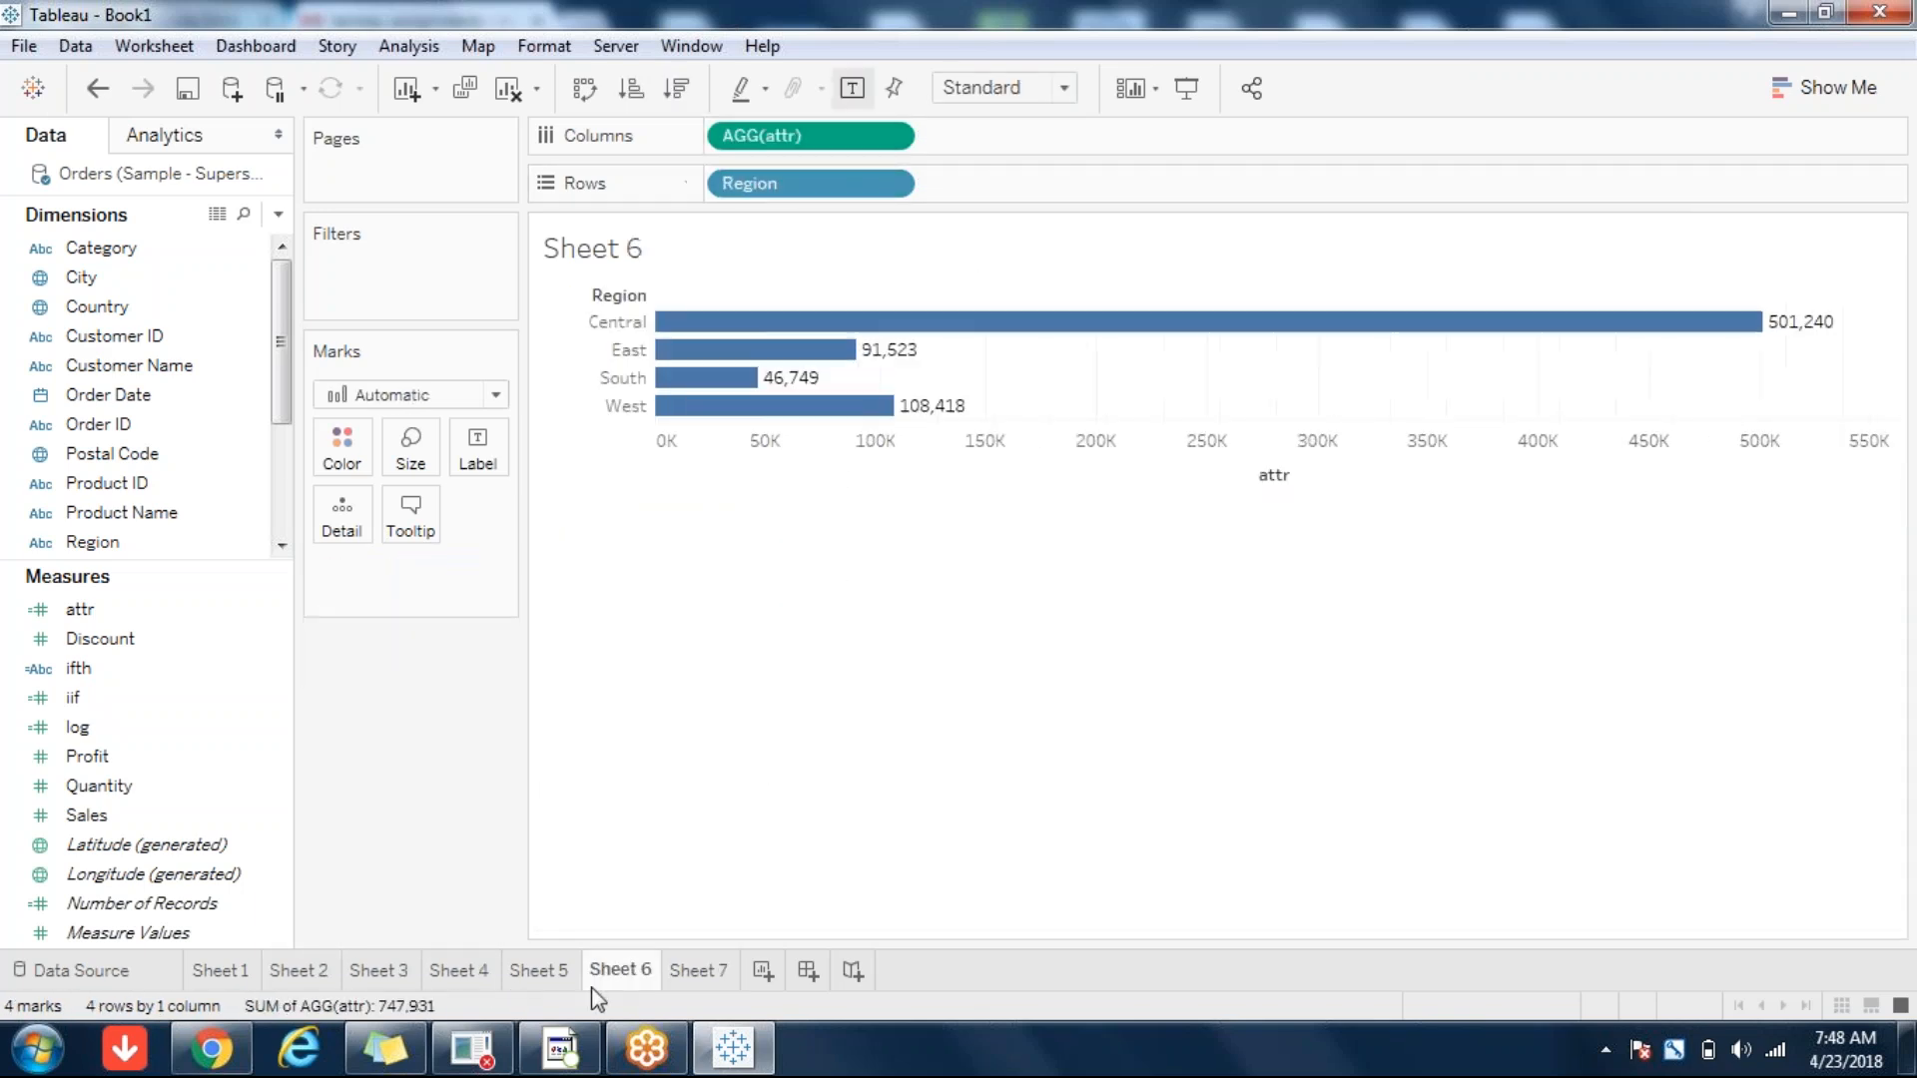
pyautogui.click(699, 973)
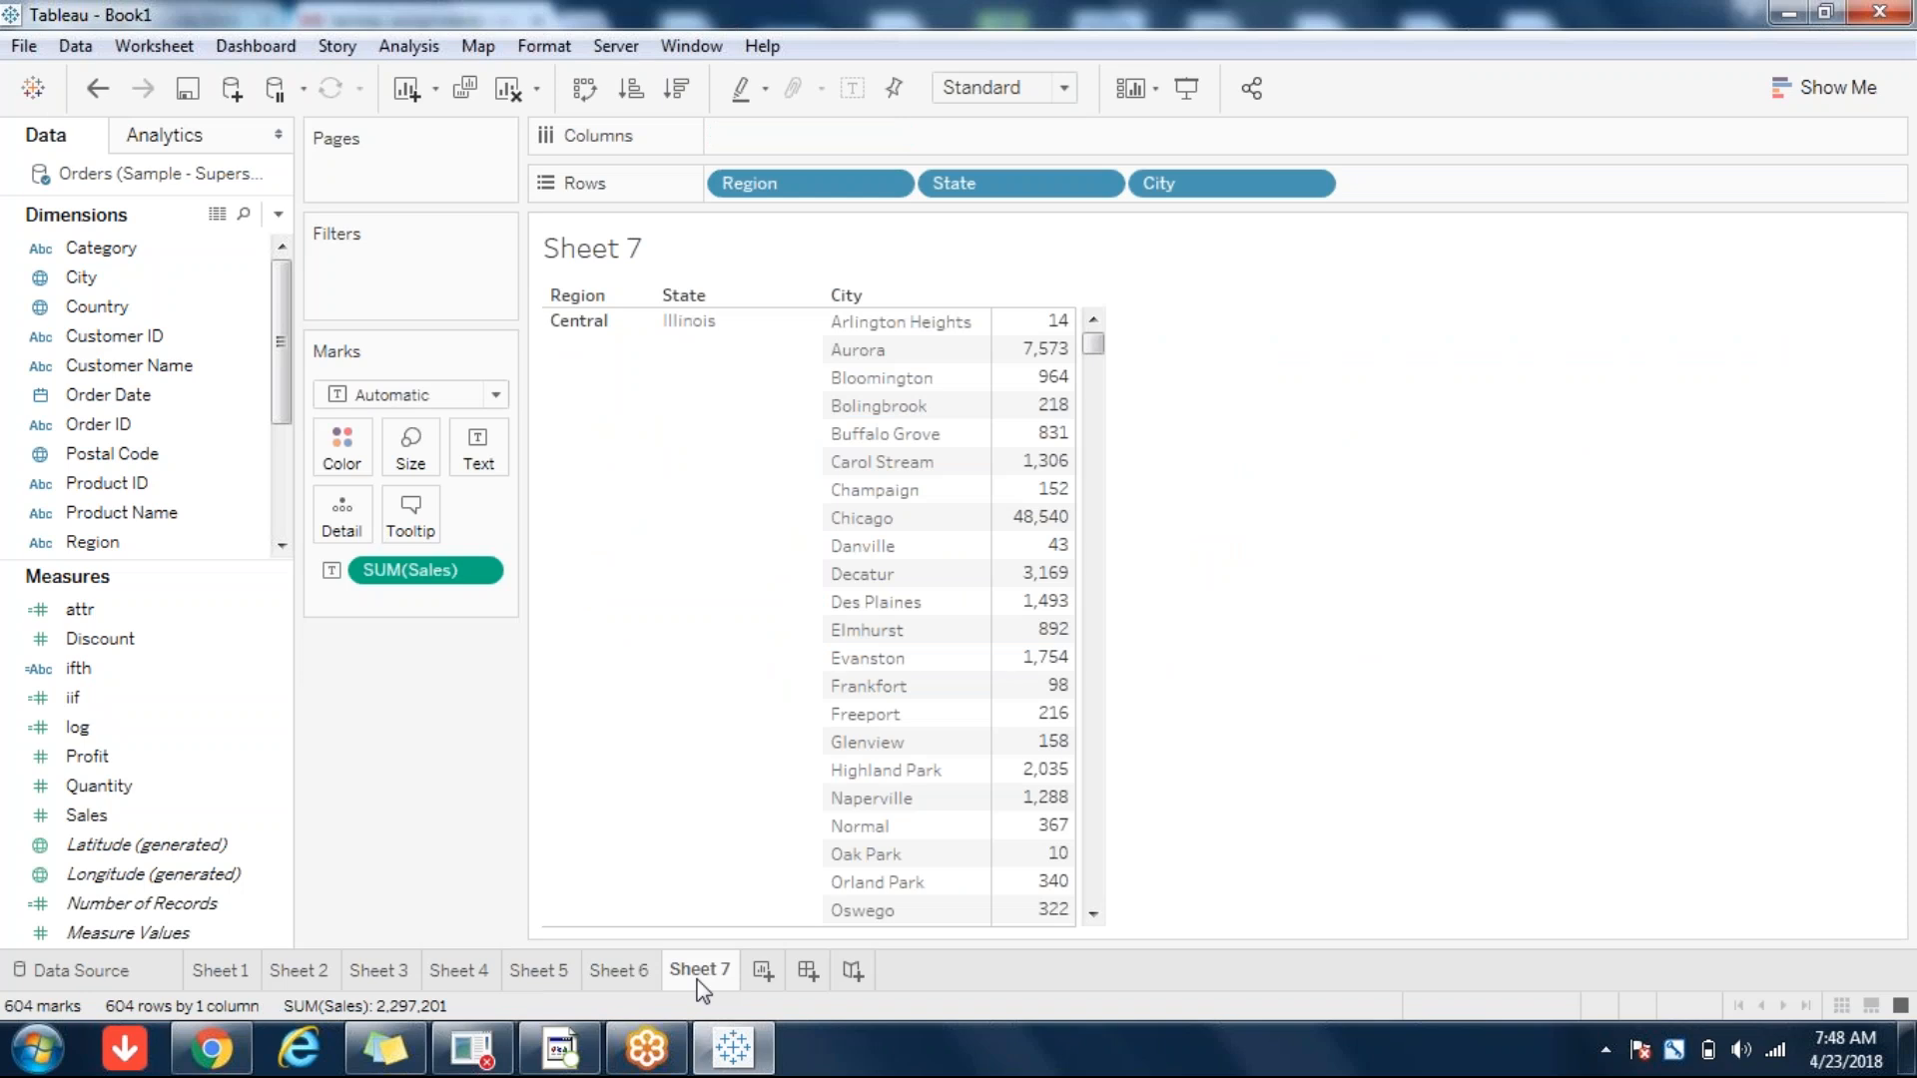
# - Create a new calculated field on Sheet 7 and name it excl
pyautogui.moveTo(1066, 420)
pyautogui.moveTo(1066, 529)
pyautogui.click(279, 213)
pyautogui.click(169, 245)
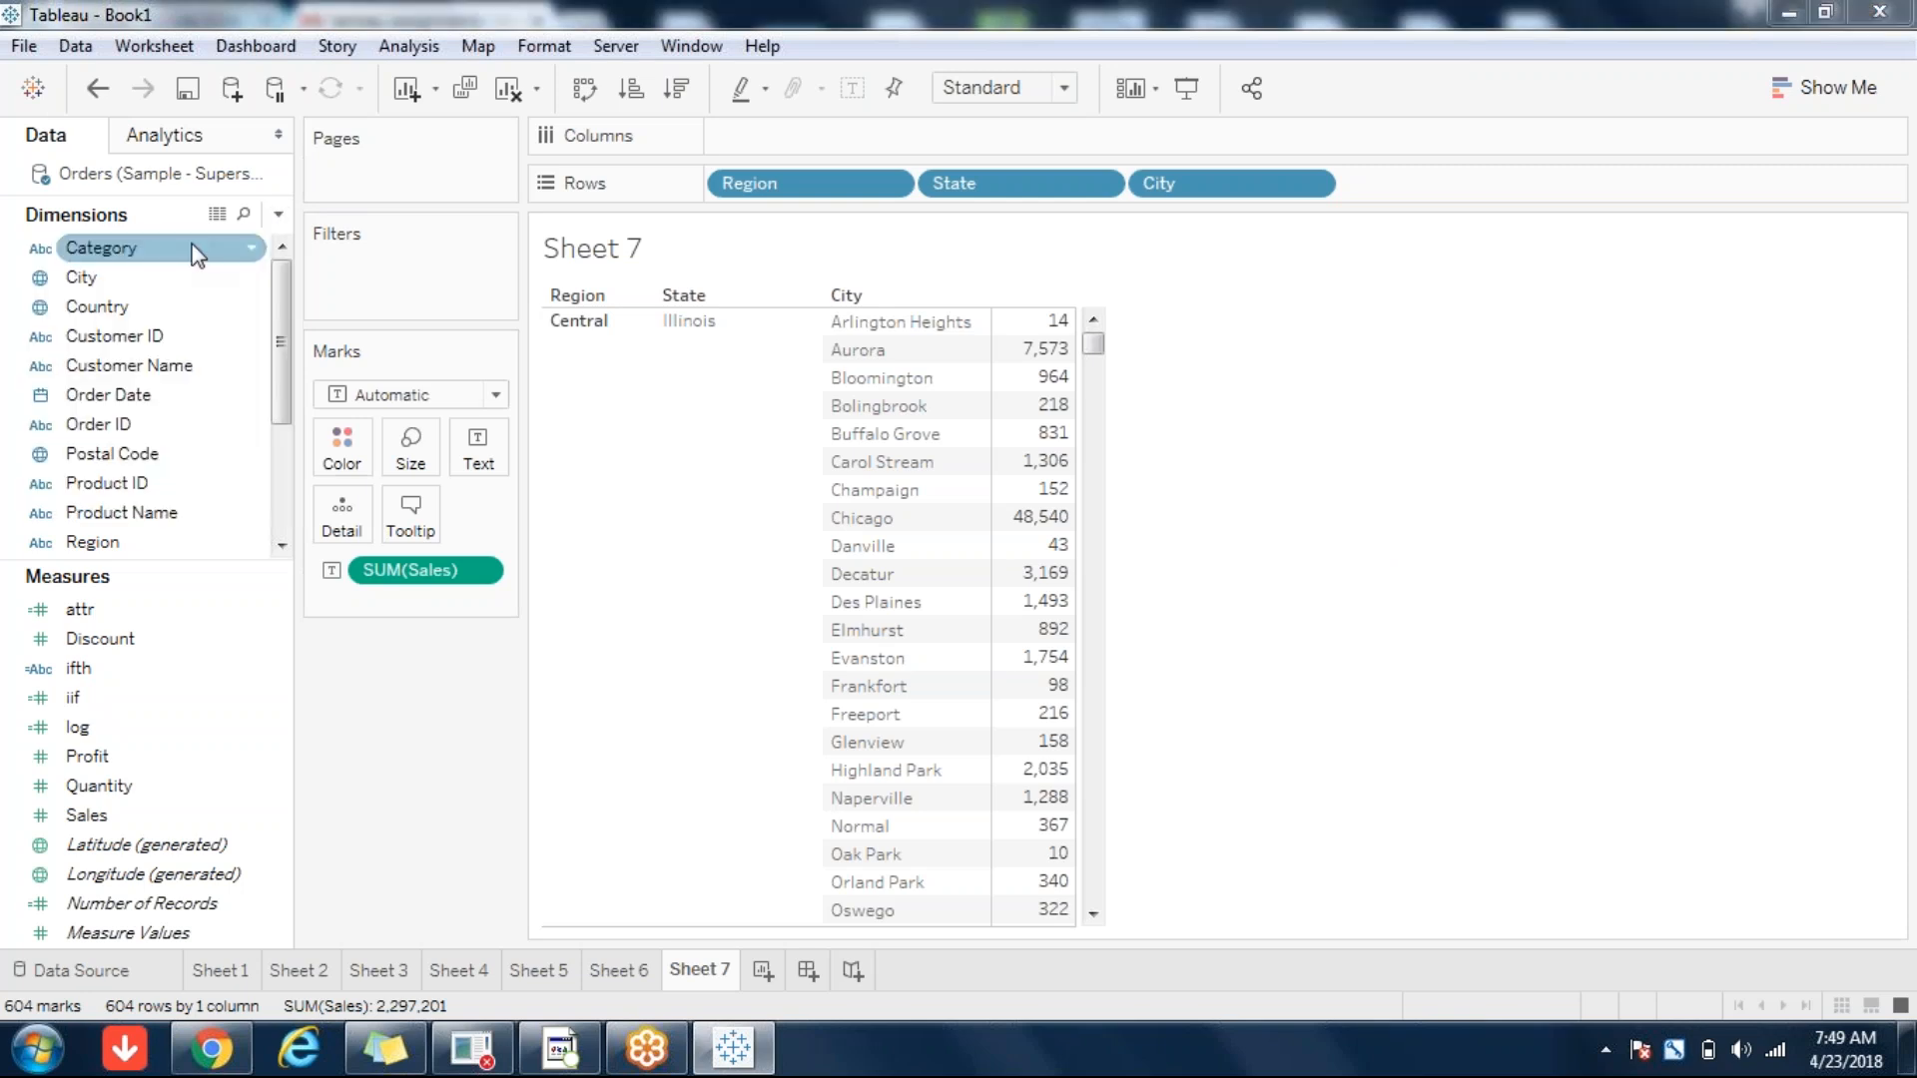
pyautogui.click(995, 479)
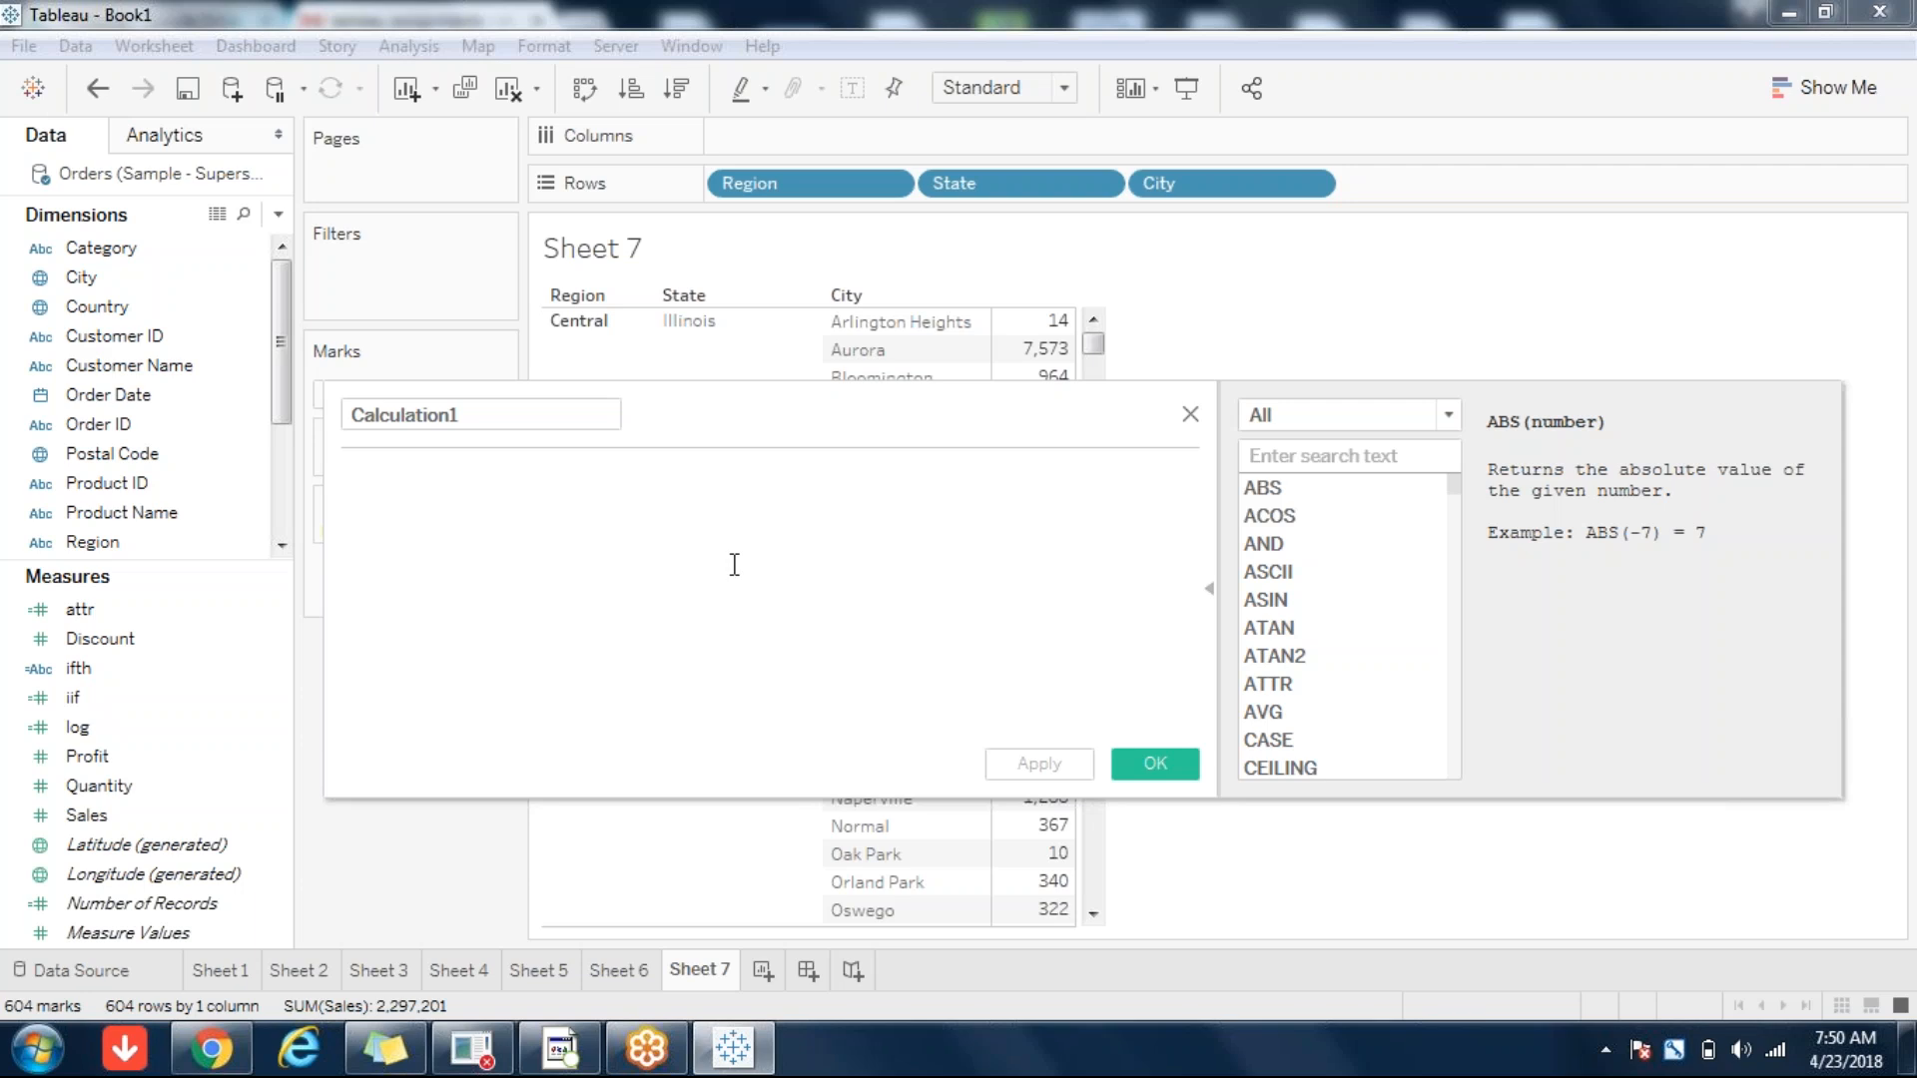
pyautogui.click(461, 415)
pyautogui.doubleClick(462, 414)
pyautogui.write('excl')
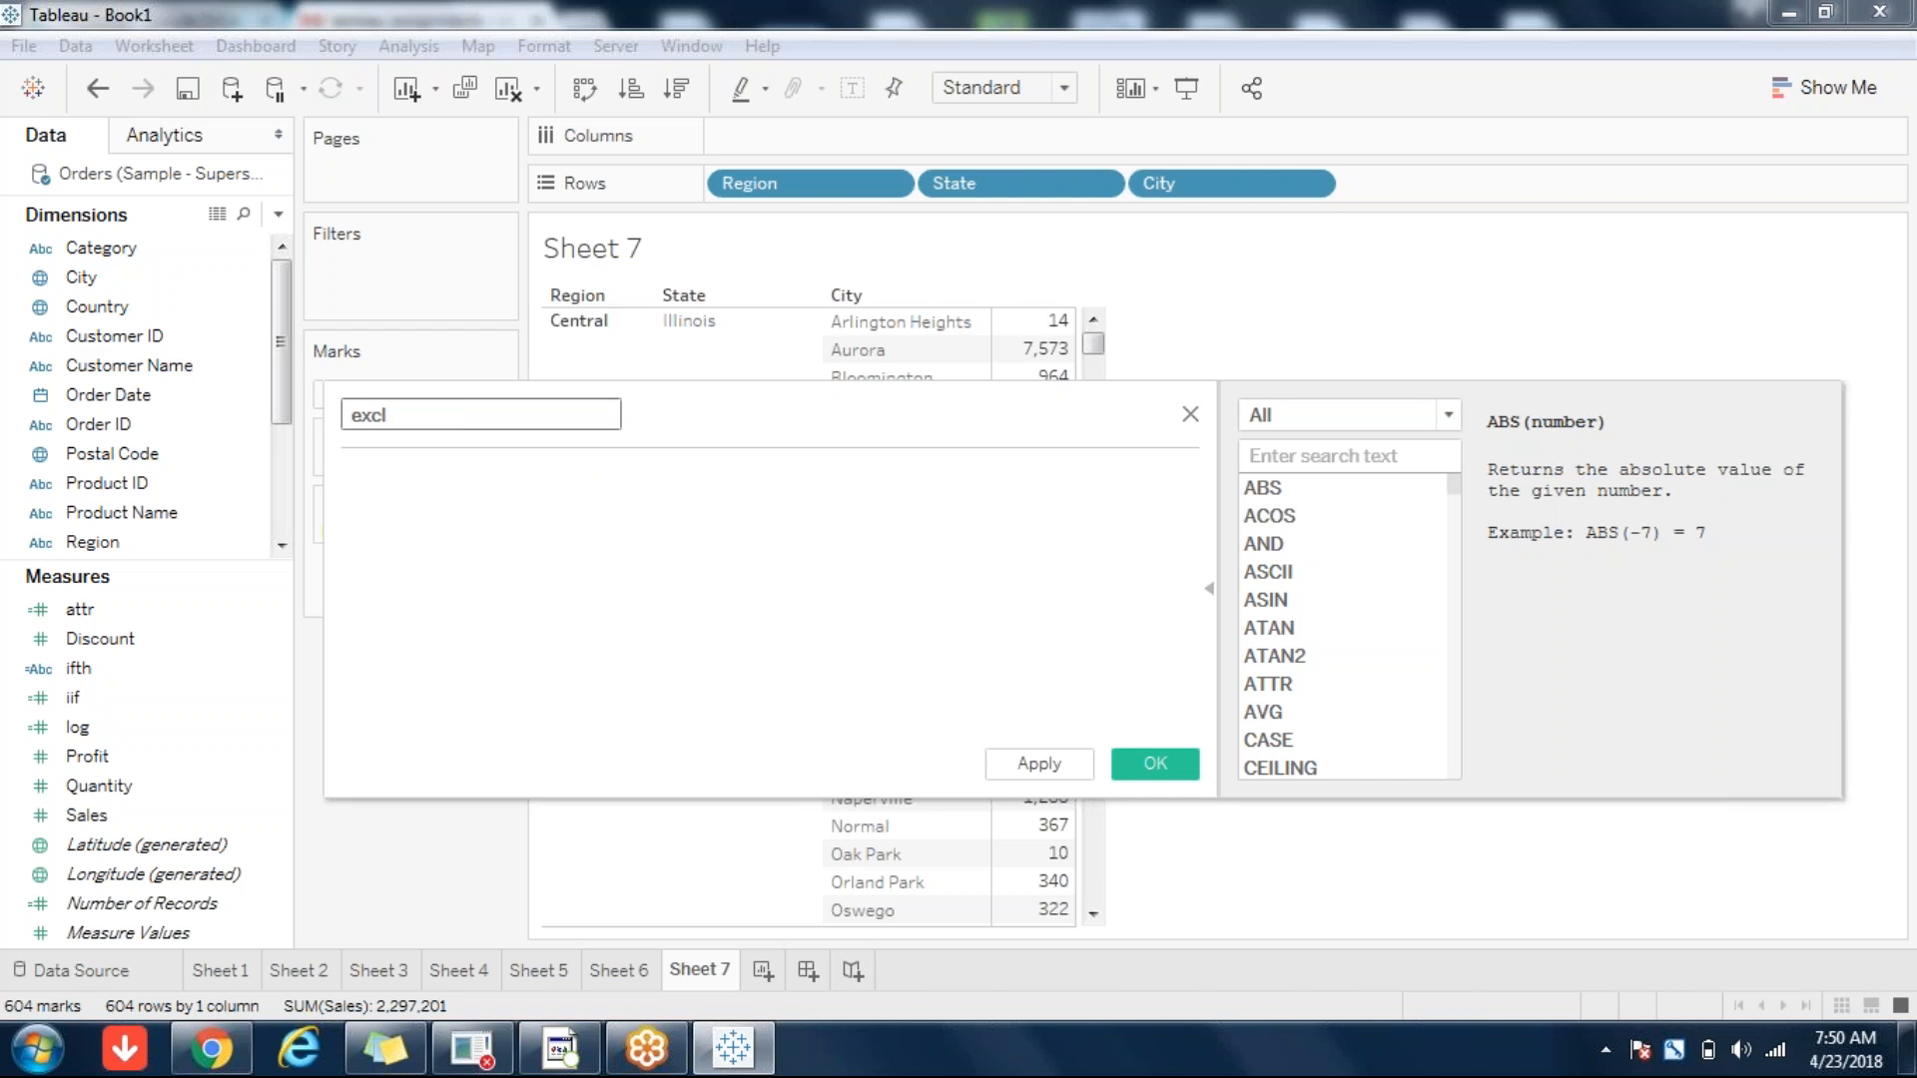
# - Start the excl formula with an EXCLUDE expression on the dimensions [State],[City]
pyautogui.click(520, 543)
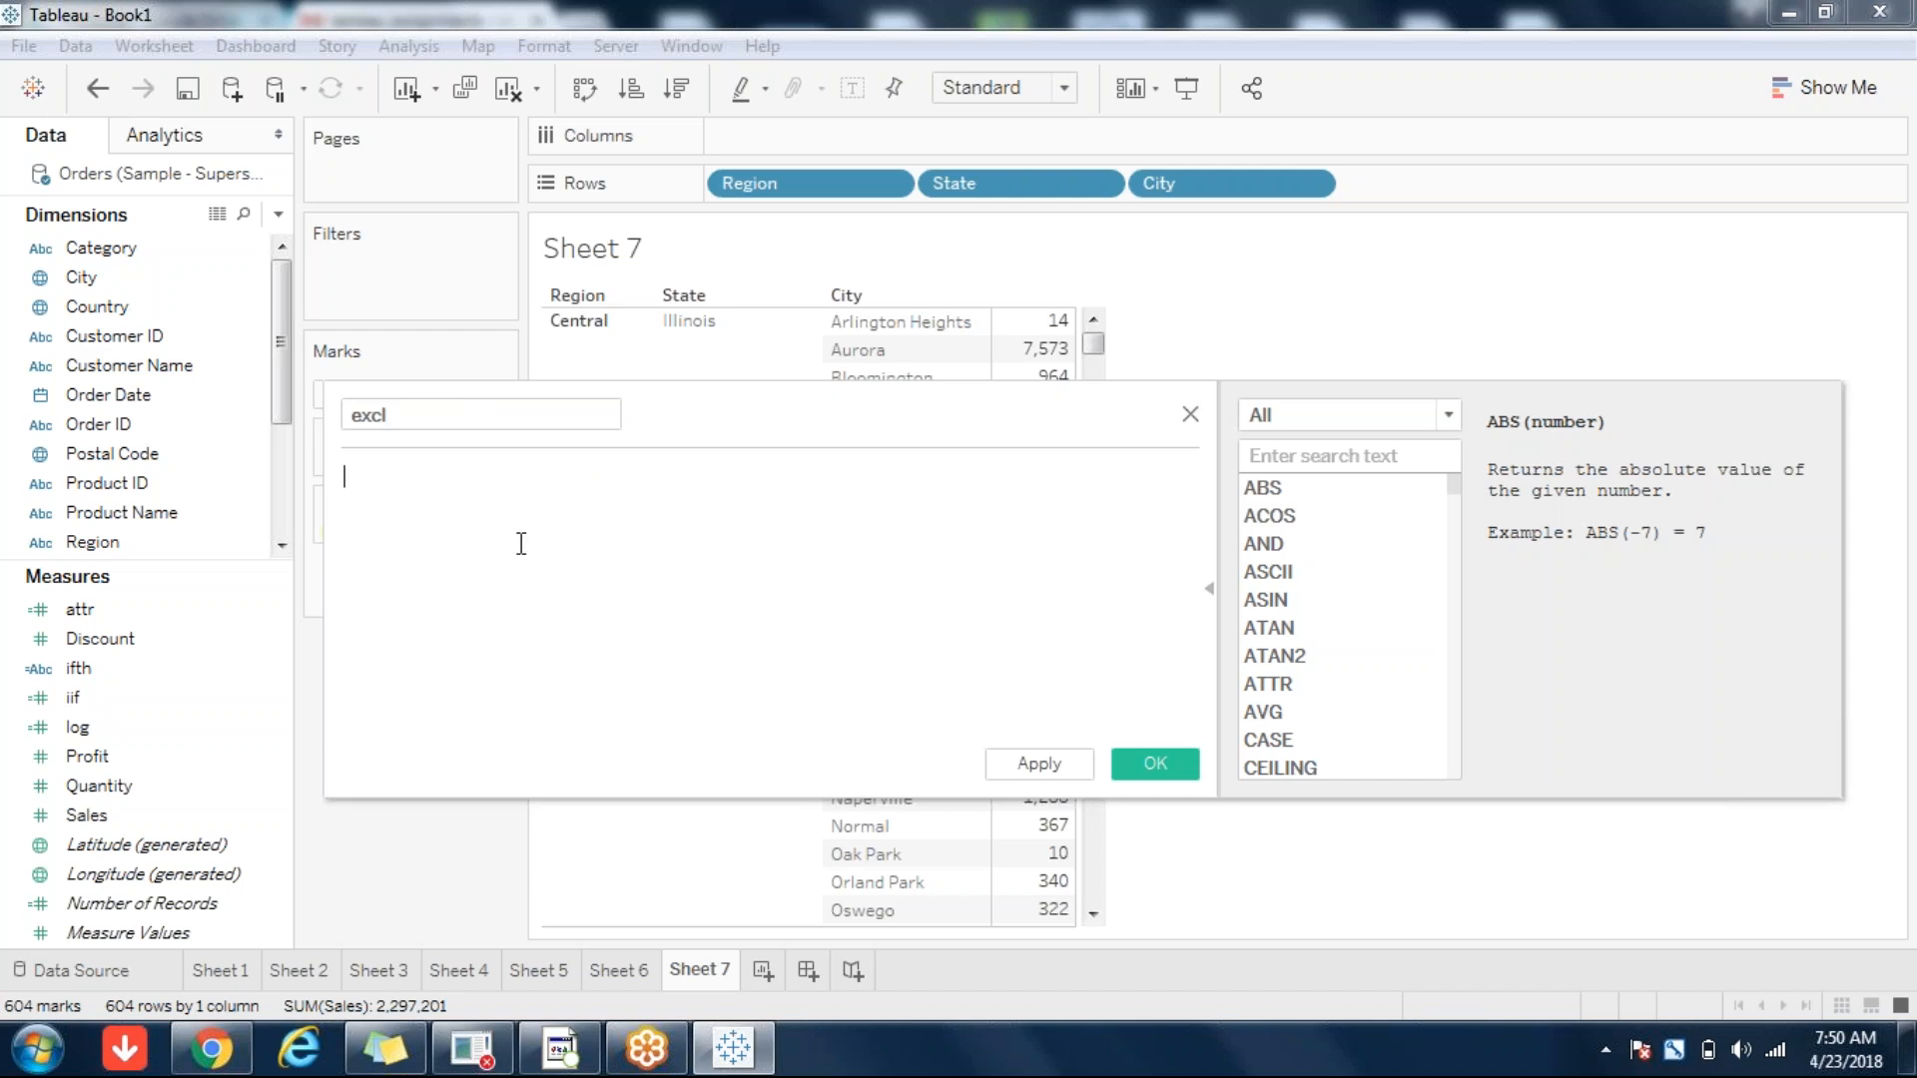
pyautogui.write('exc')
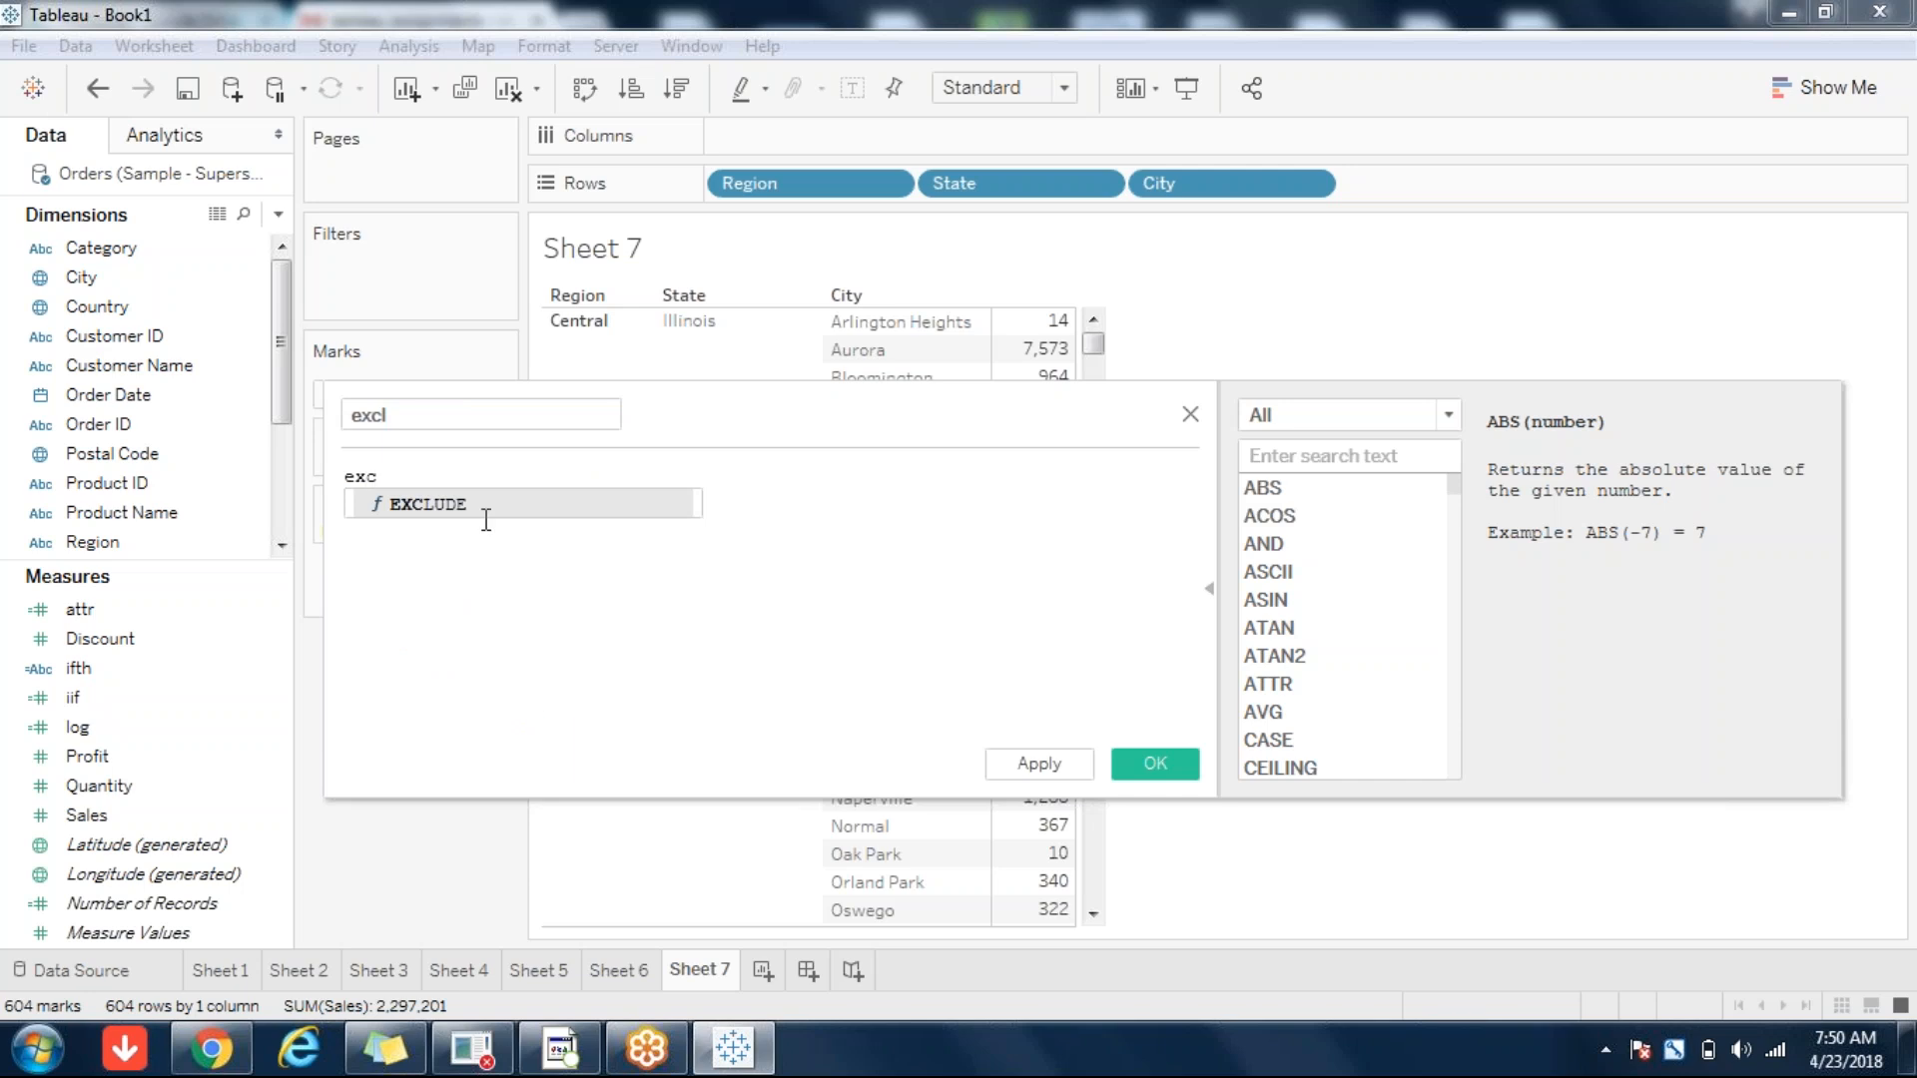
pyautogui.click(431, 512)
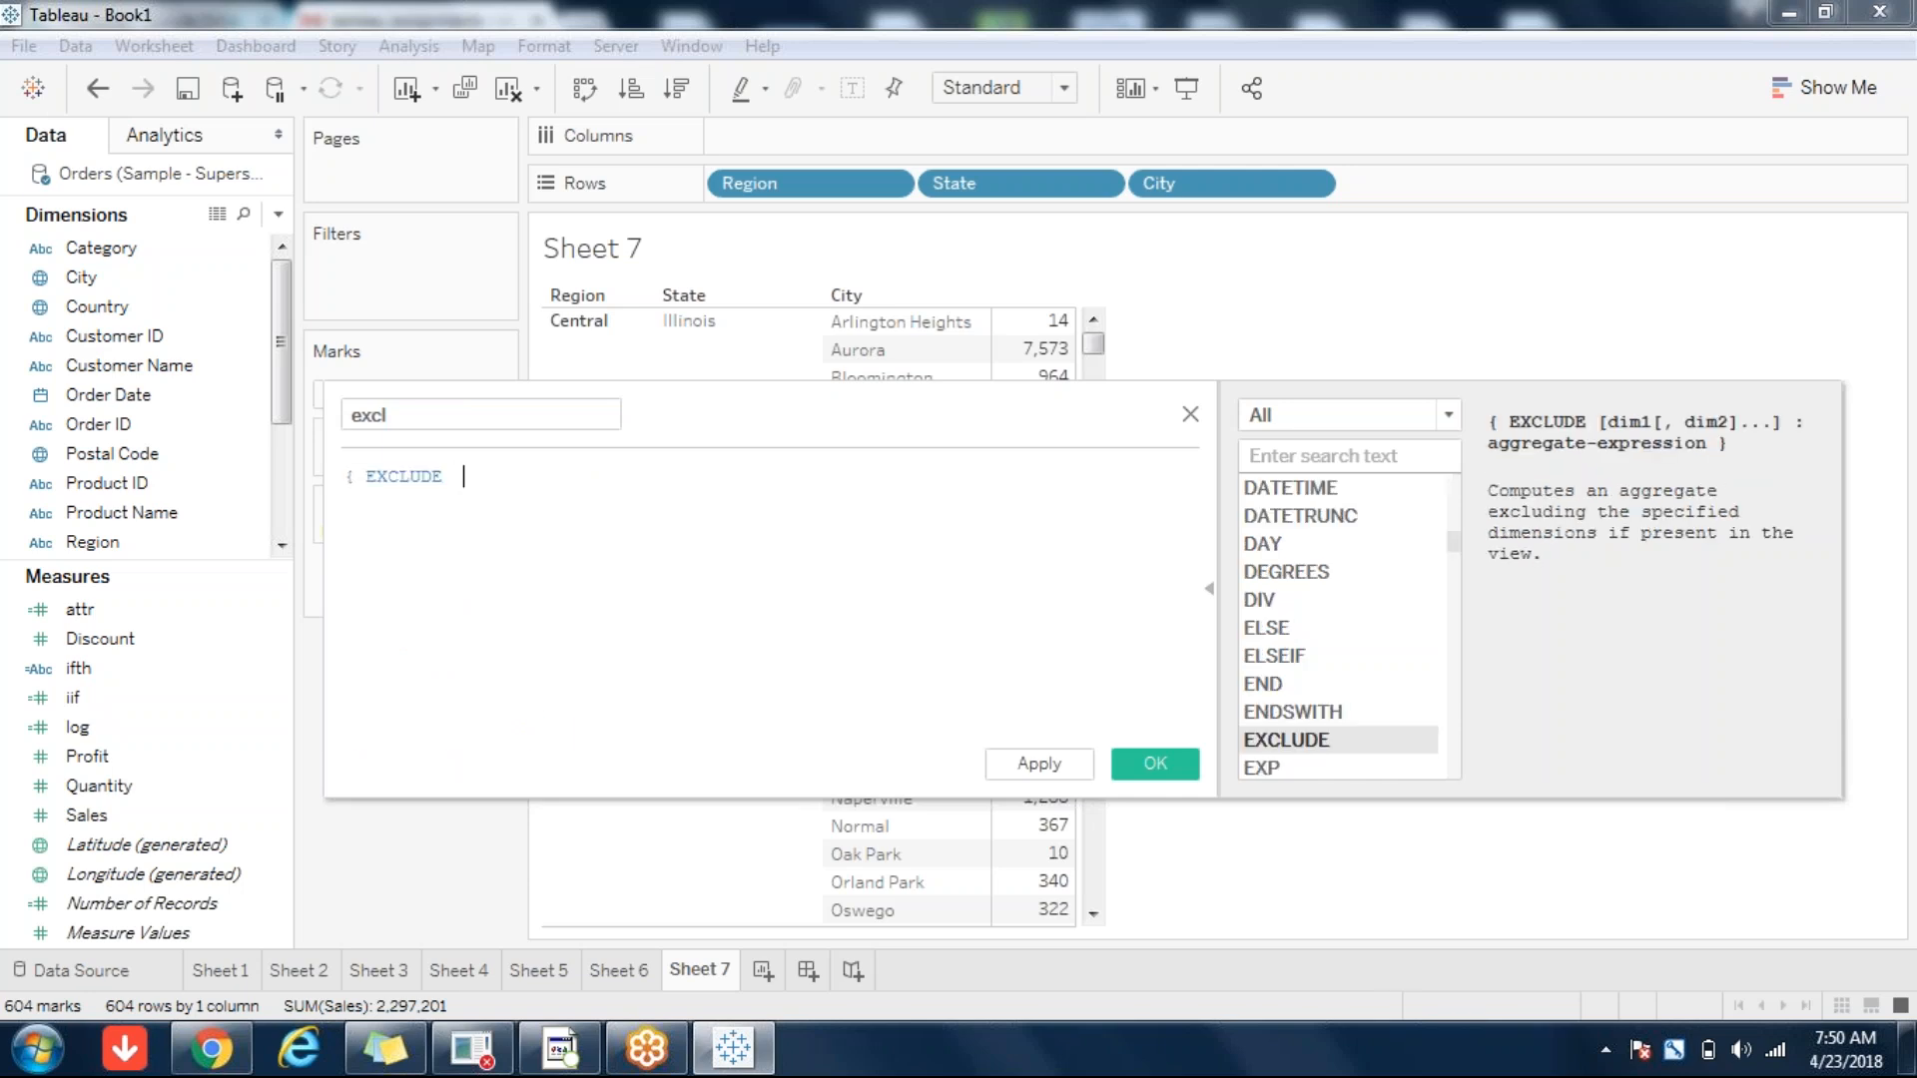
pyautogui.press('BackSpace')
pyautogui.write('Sta')
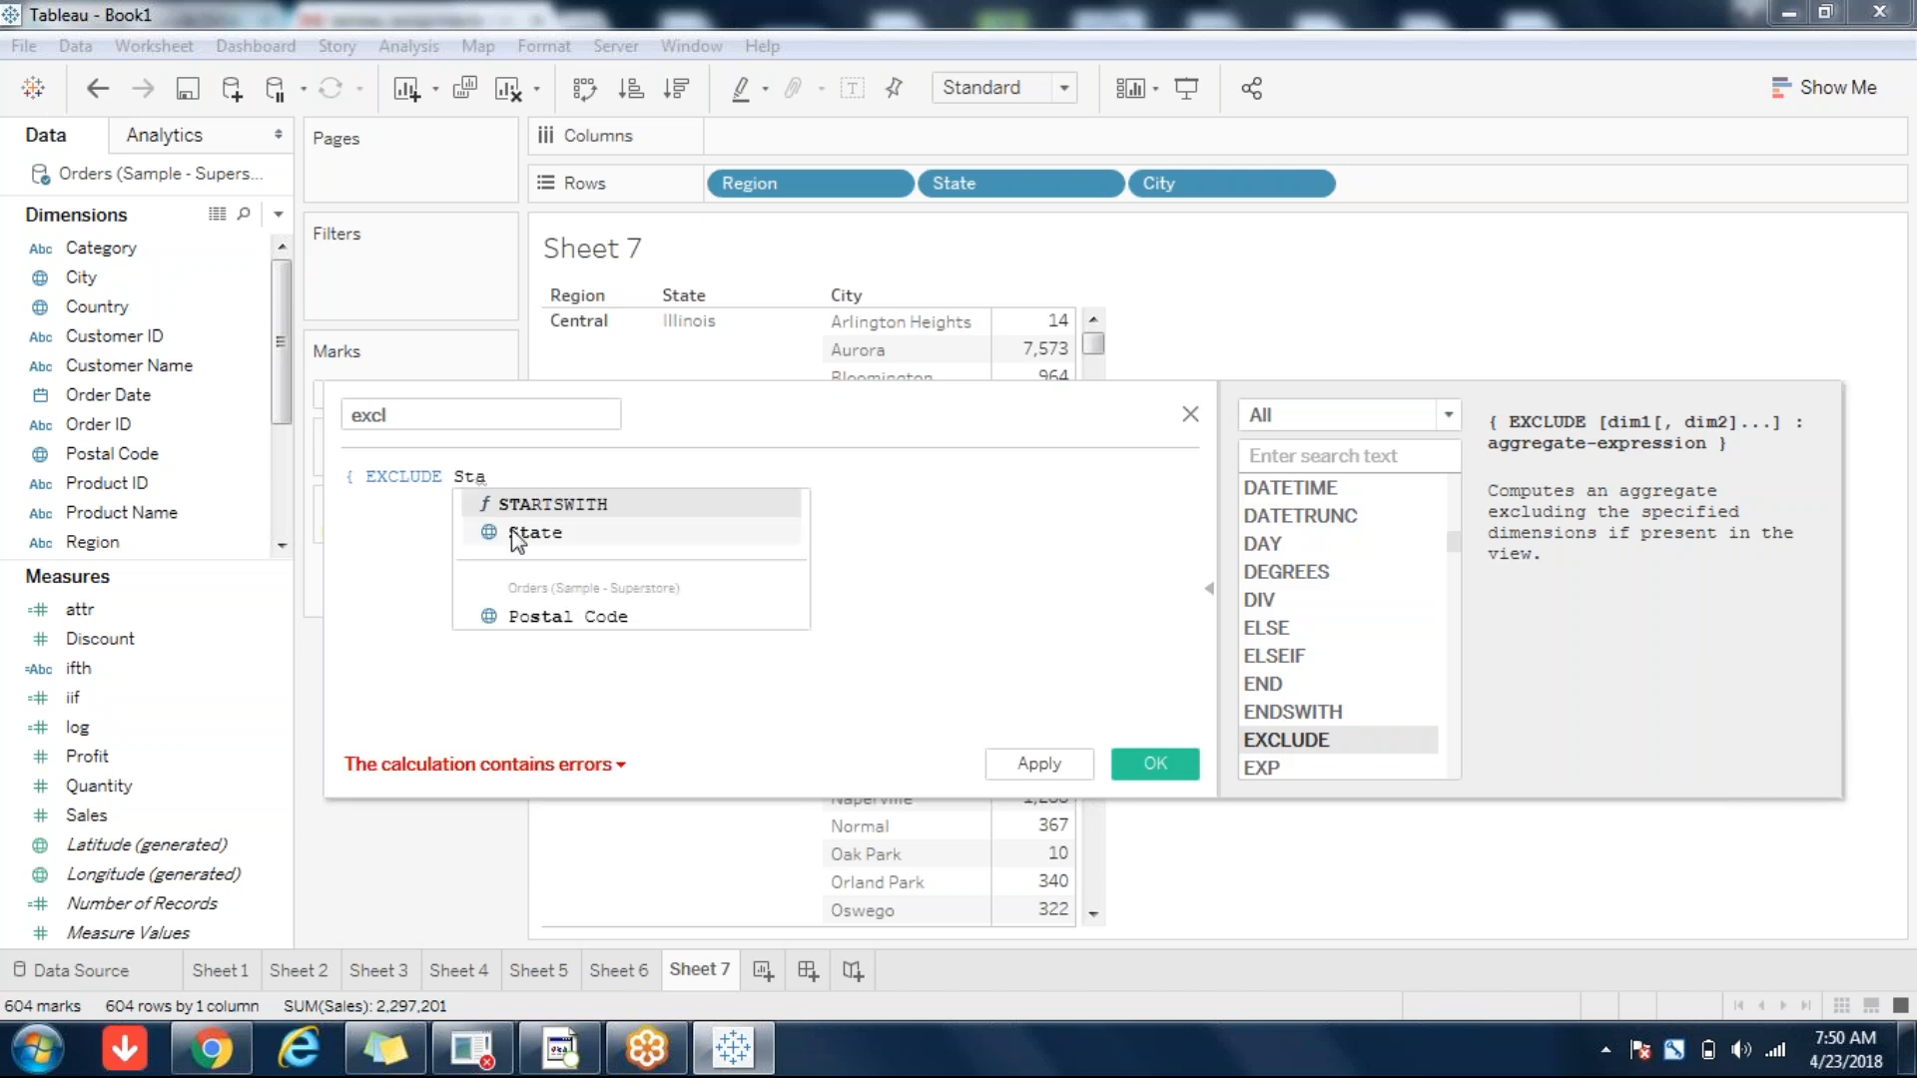
pyautogui.click(516, 539)
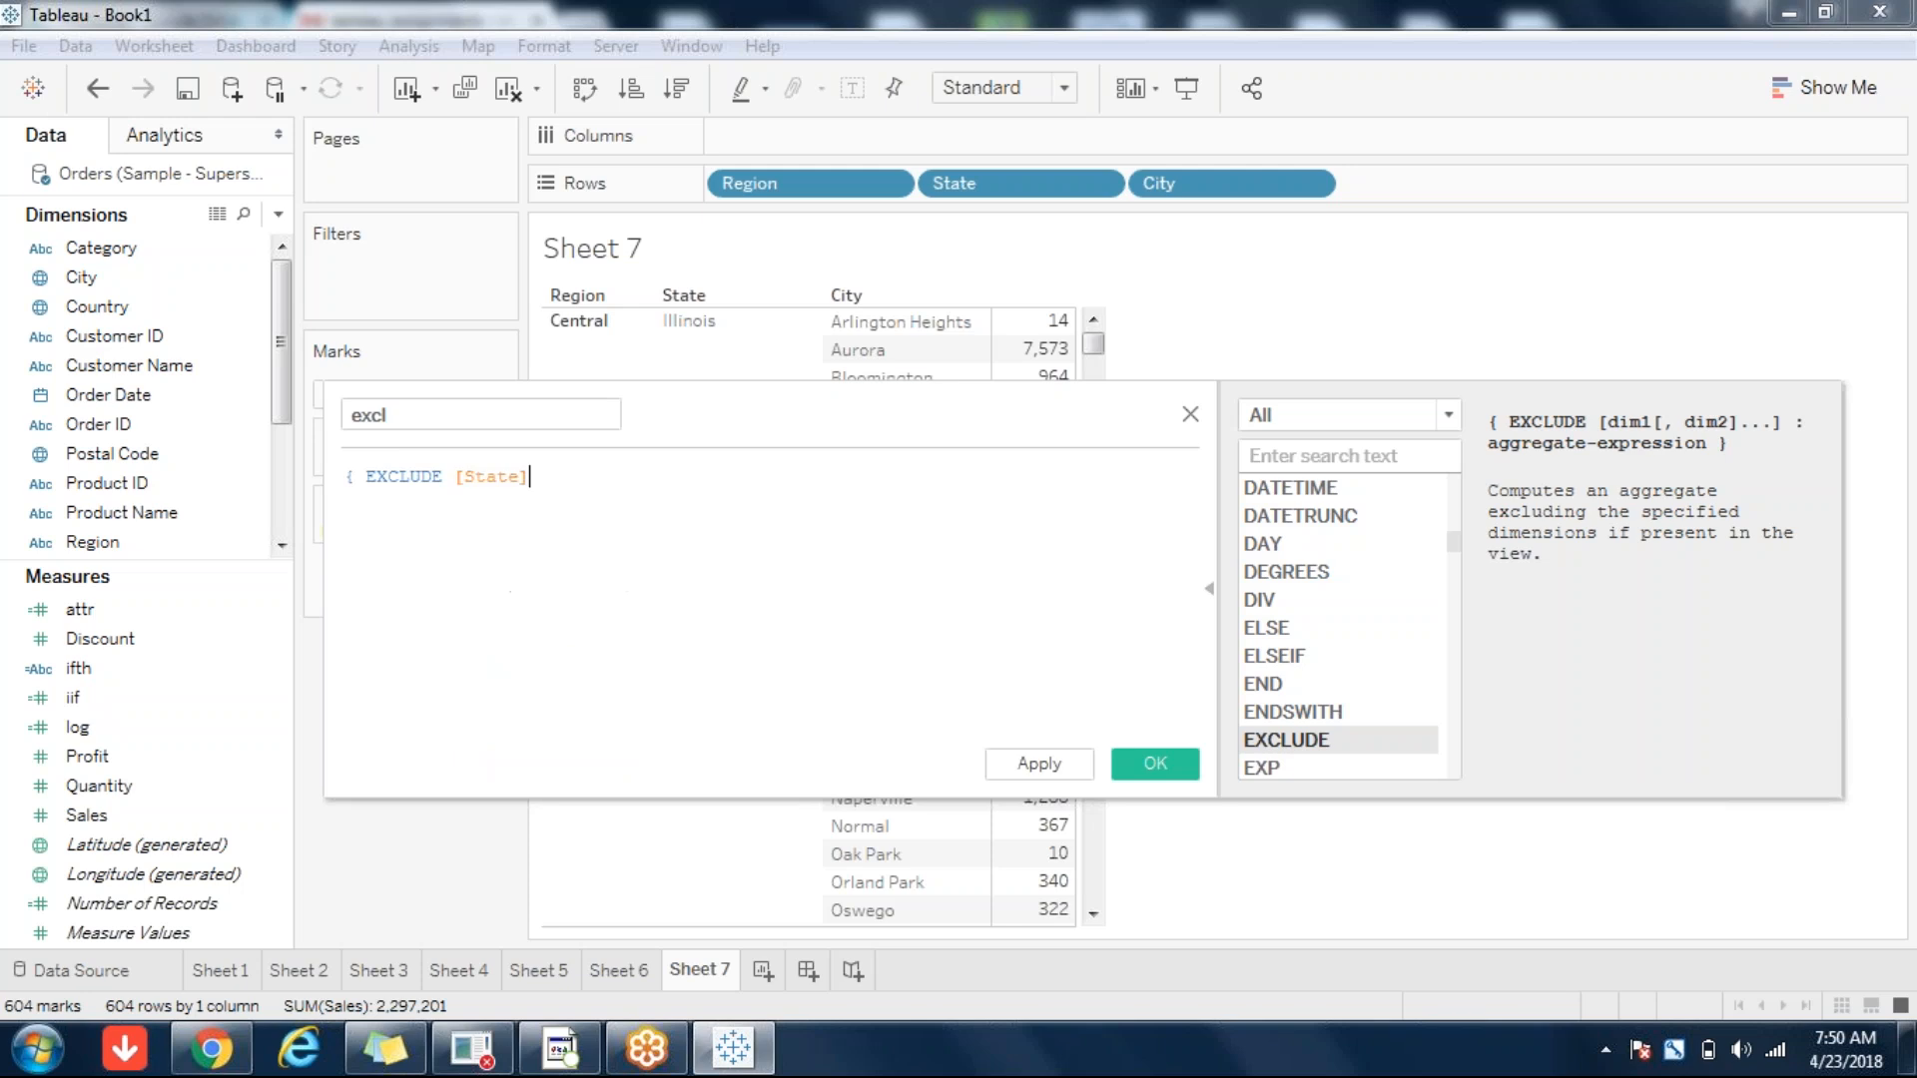
pyautogui.write(',cit')
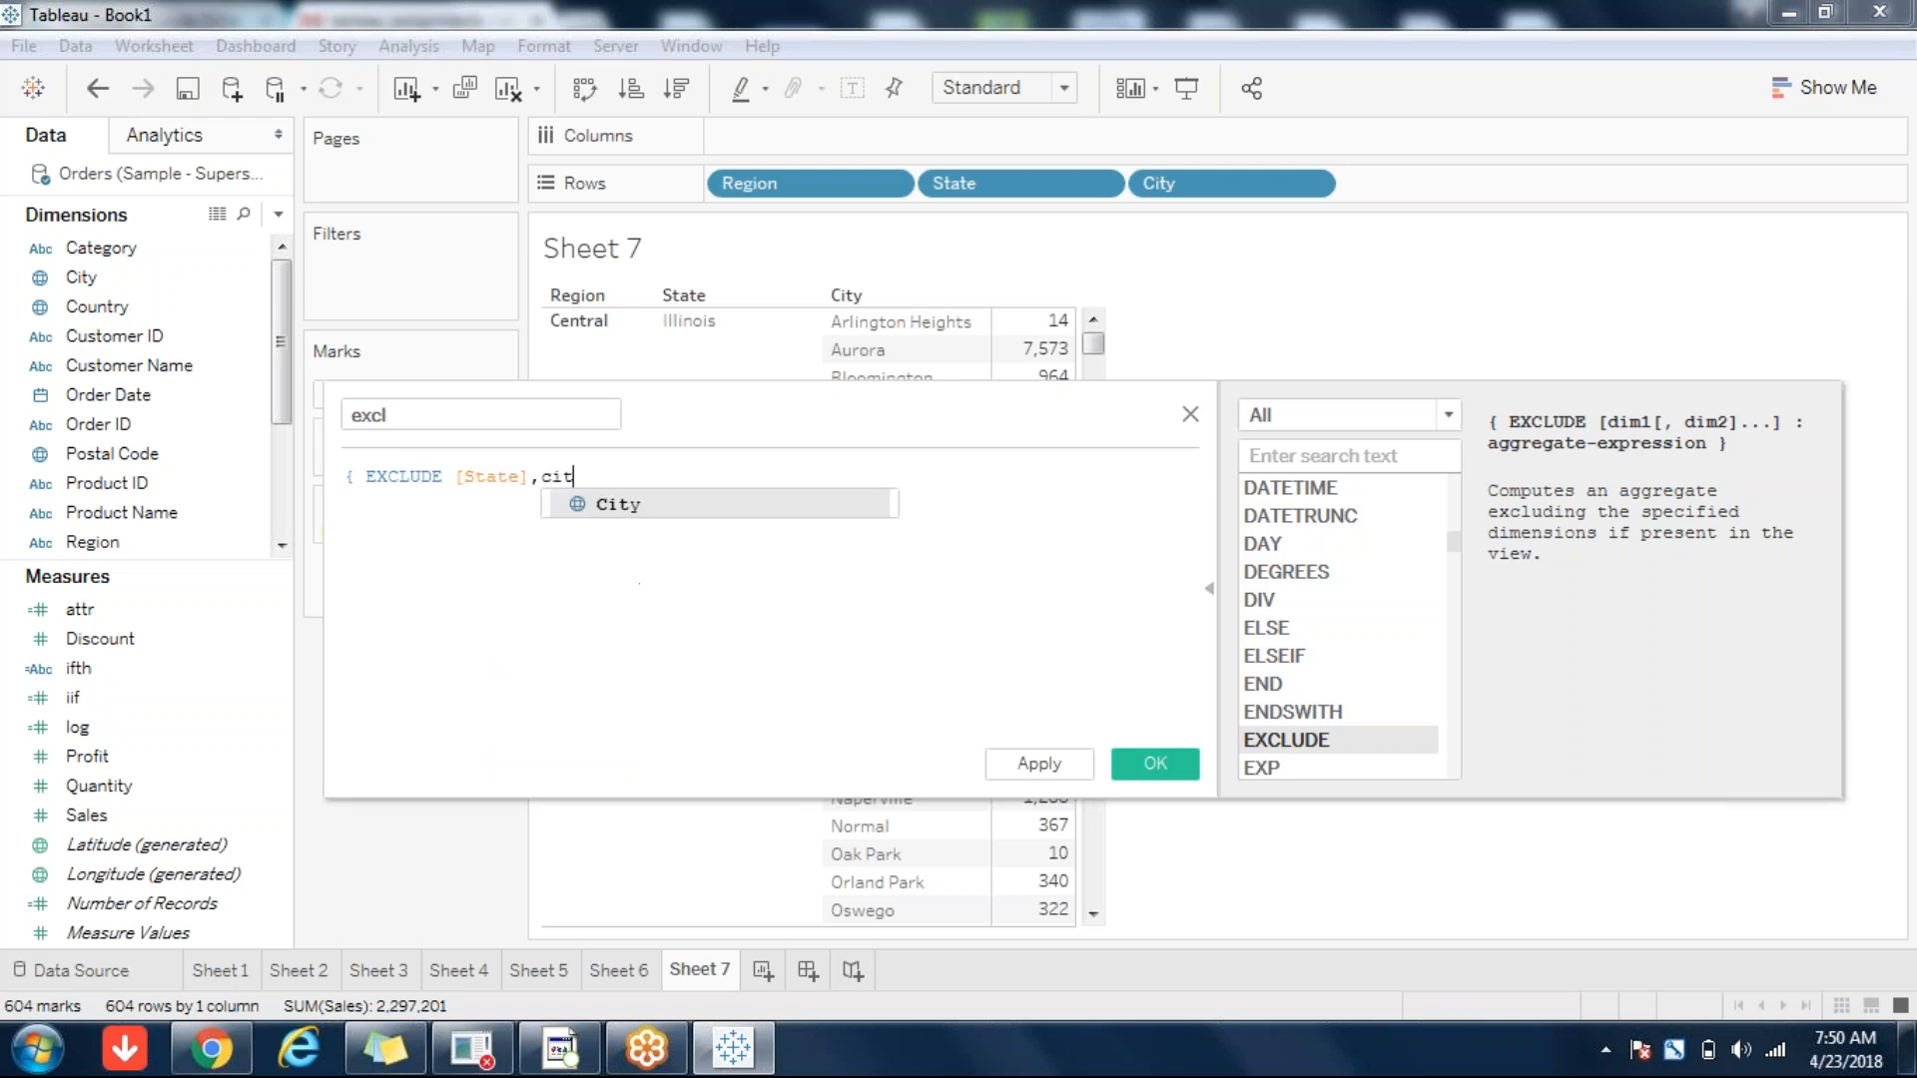
pyautogui.press('Return')
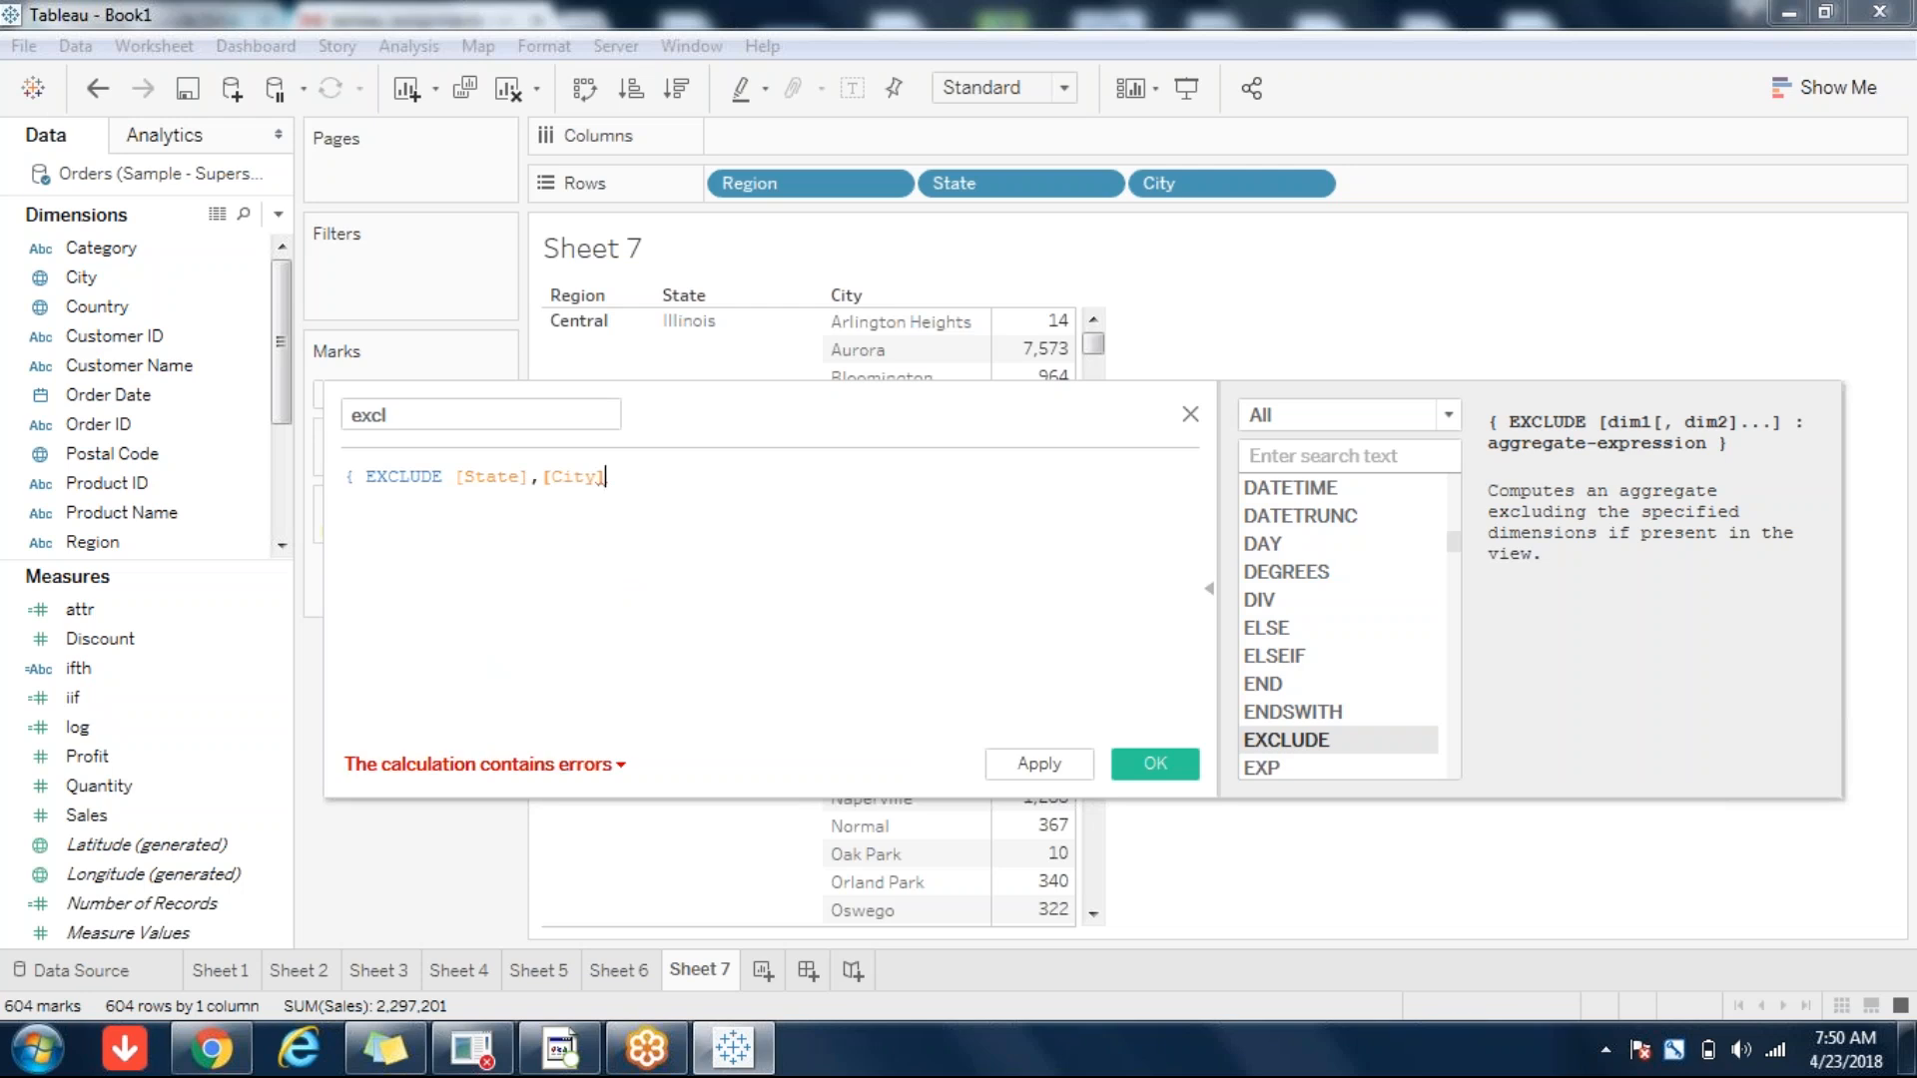
# - Complete the EXCLUDE expression with the aggregate :SUM([Sales]) and the closing brace
pyautogui.write(':SUM(Sal')
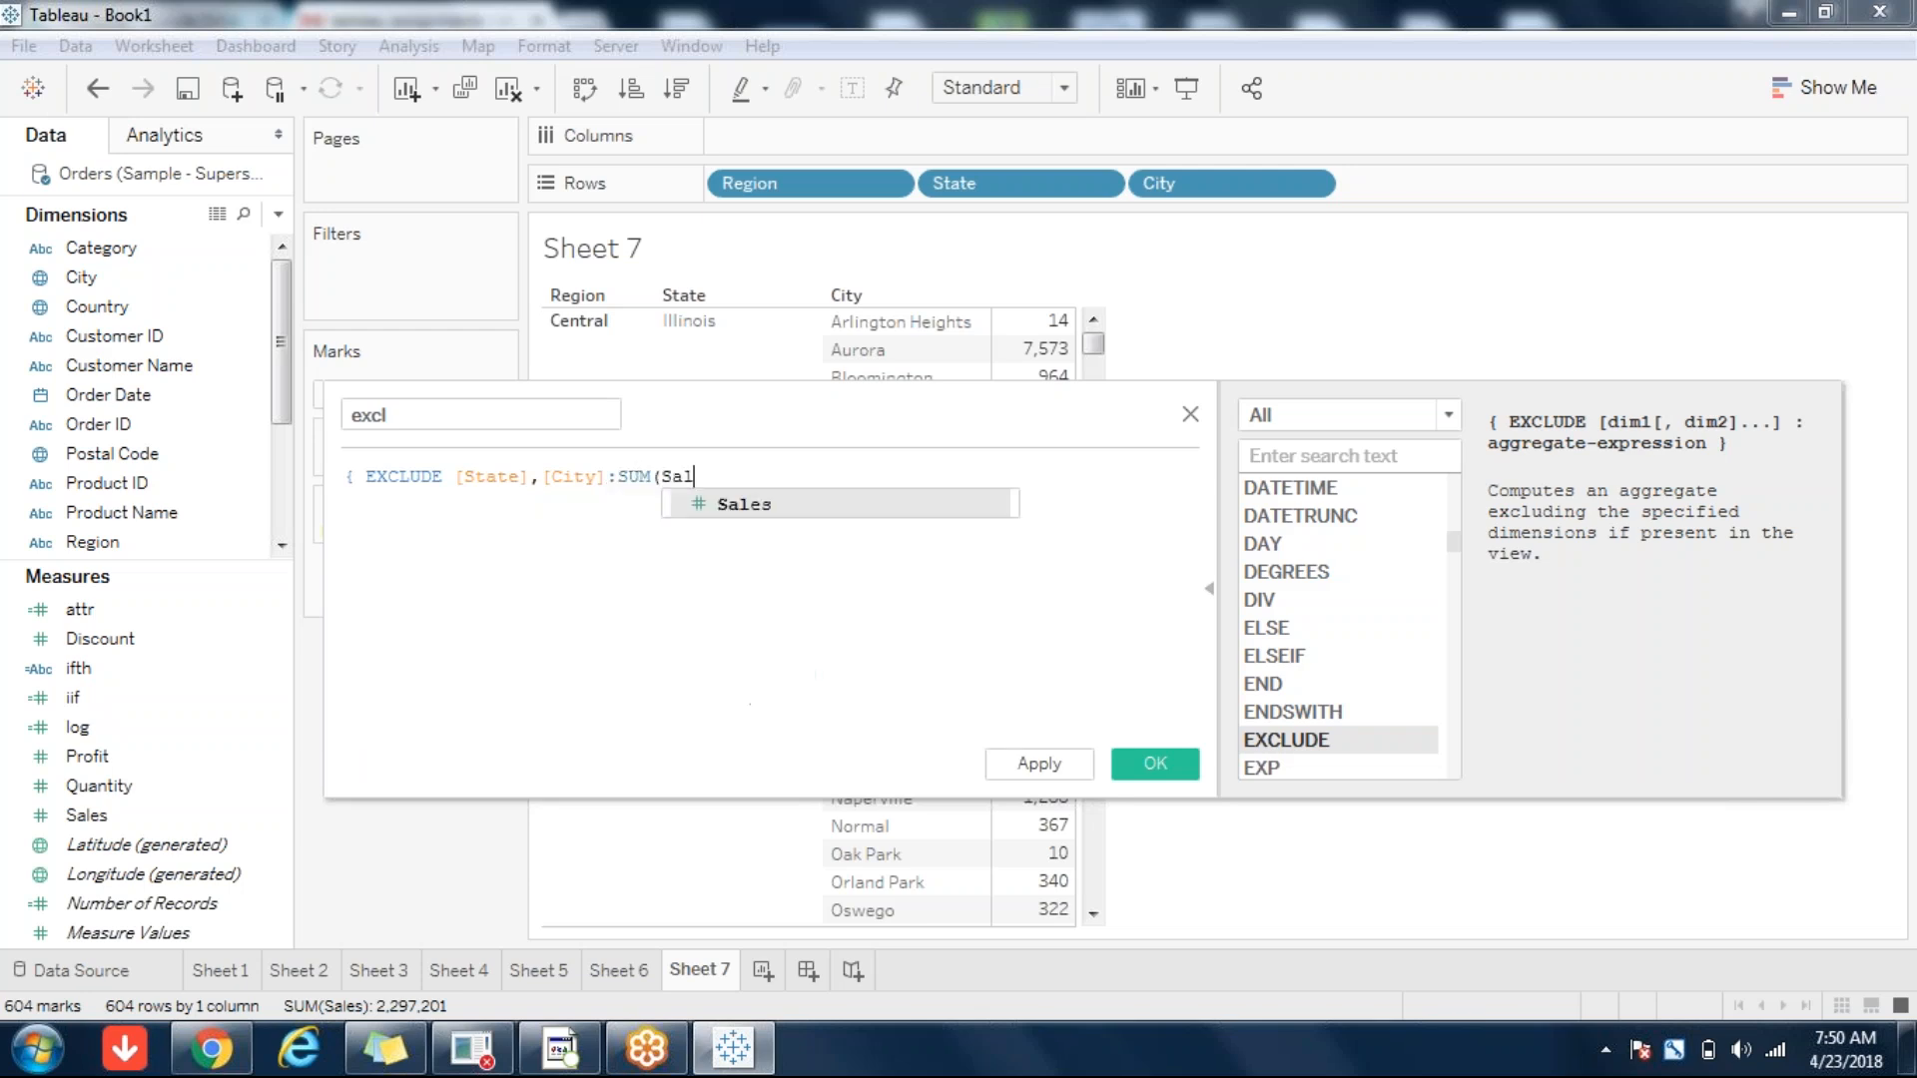
pyautogui.doubleClick(698, 505)
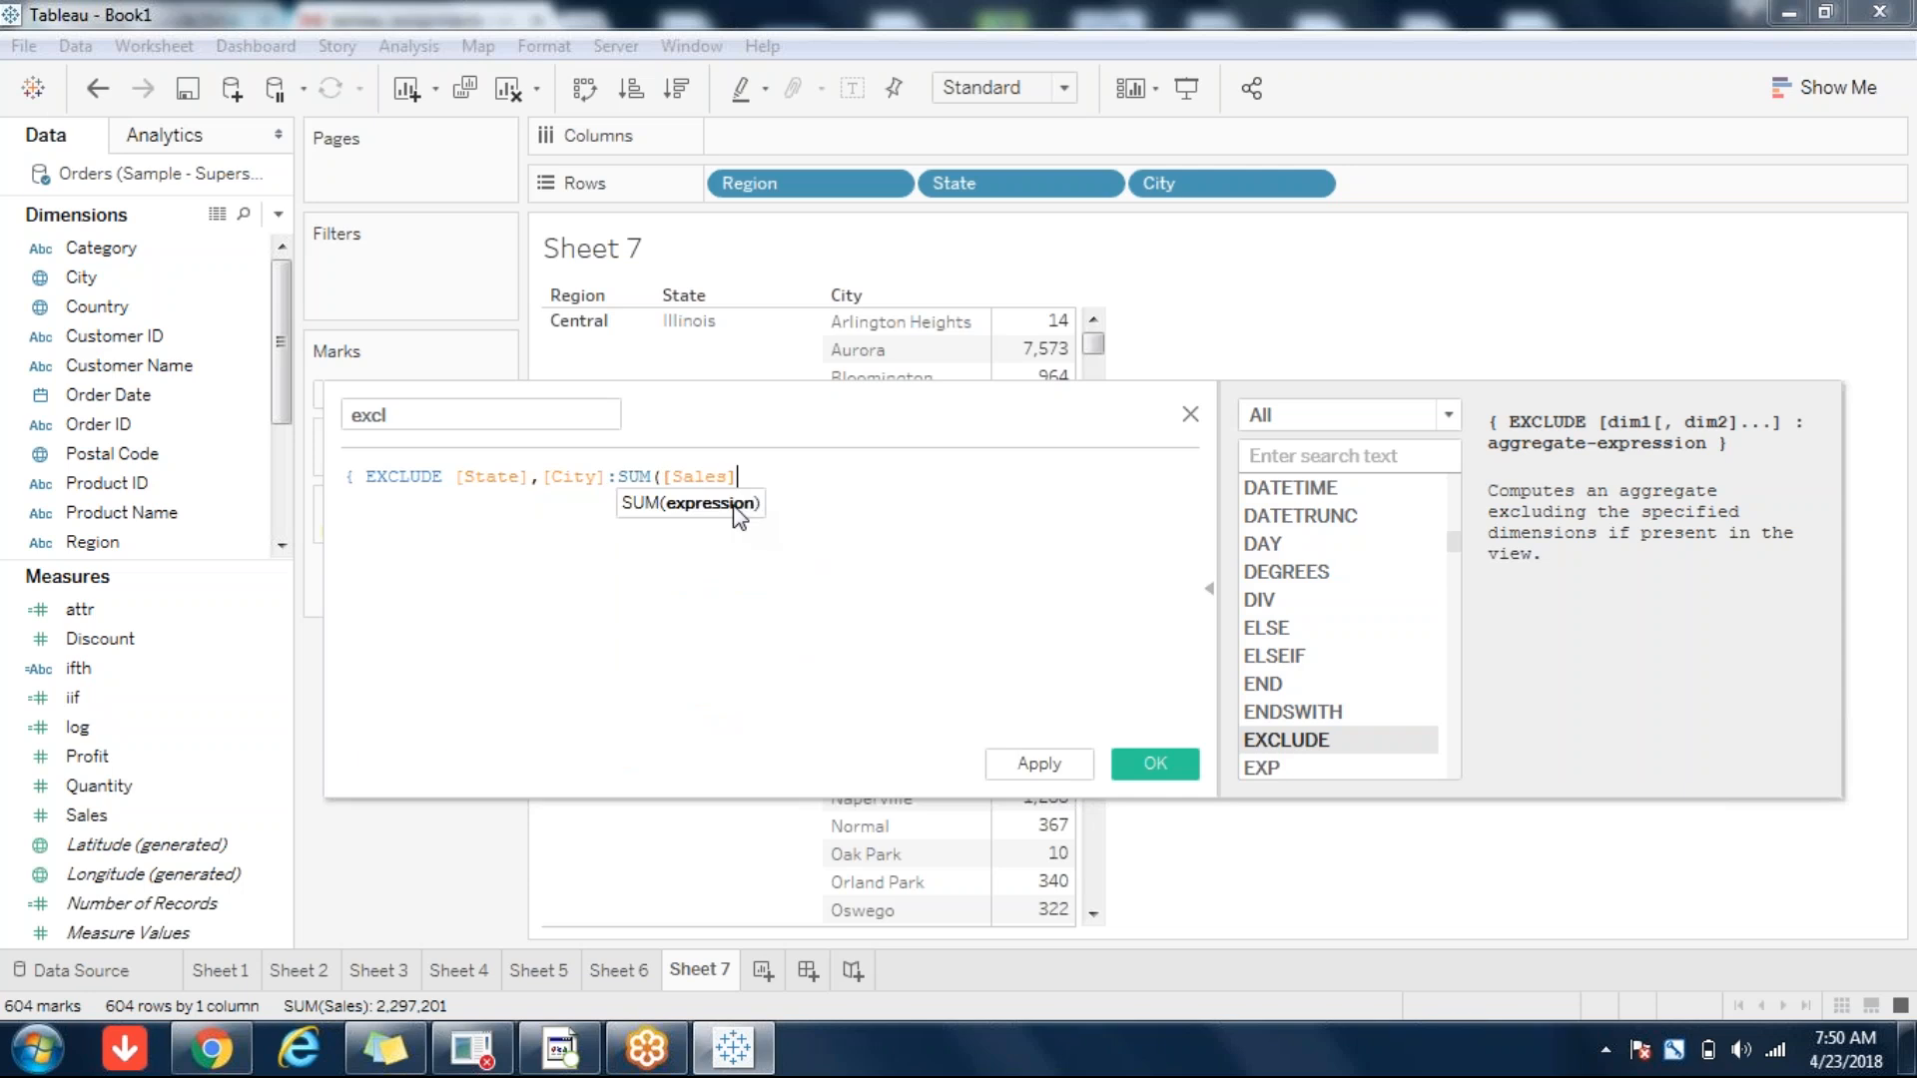
pyautogui.write(')')
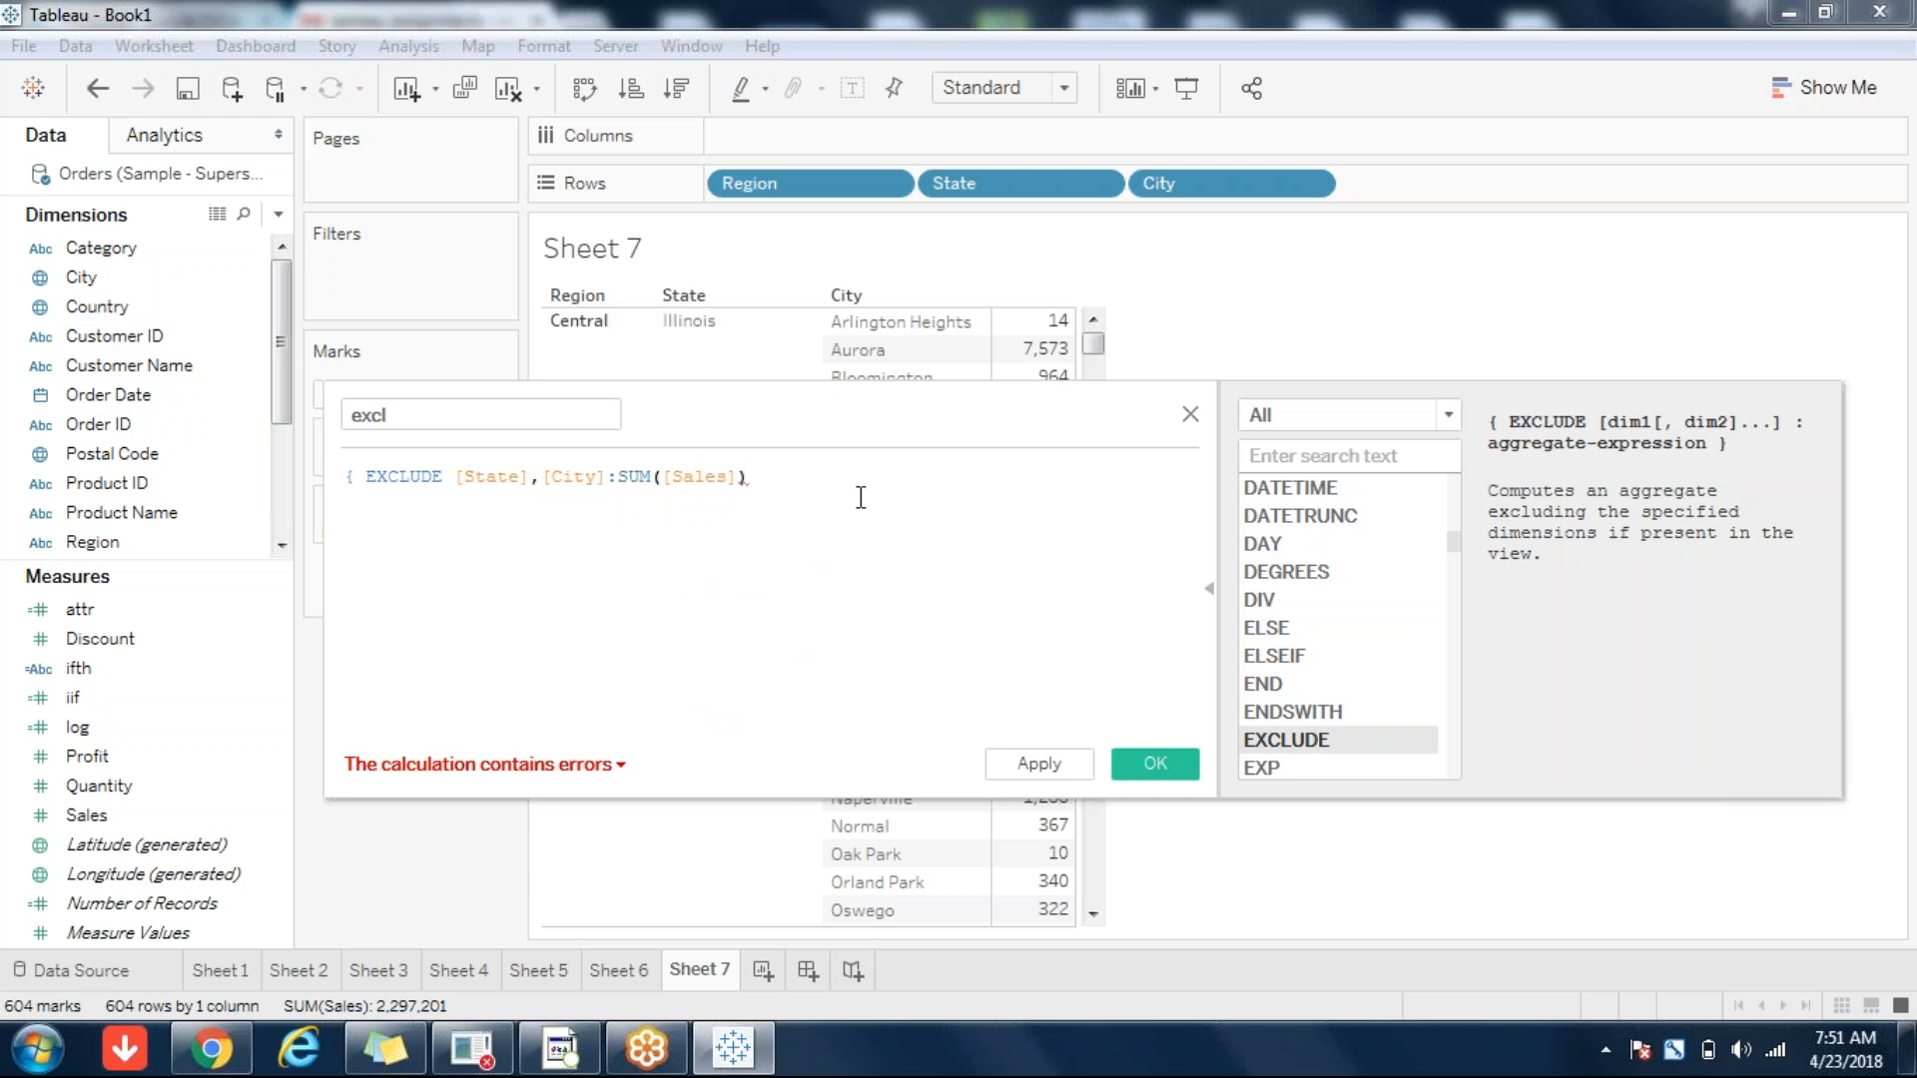
pyautogui.write('}')
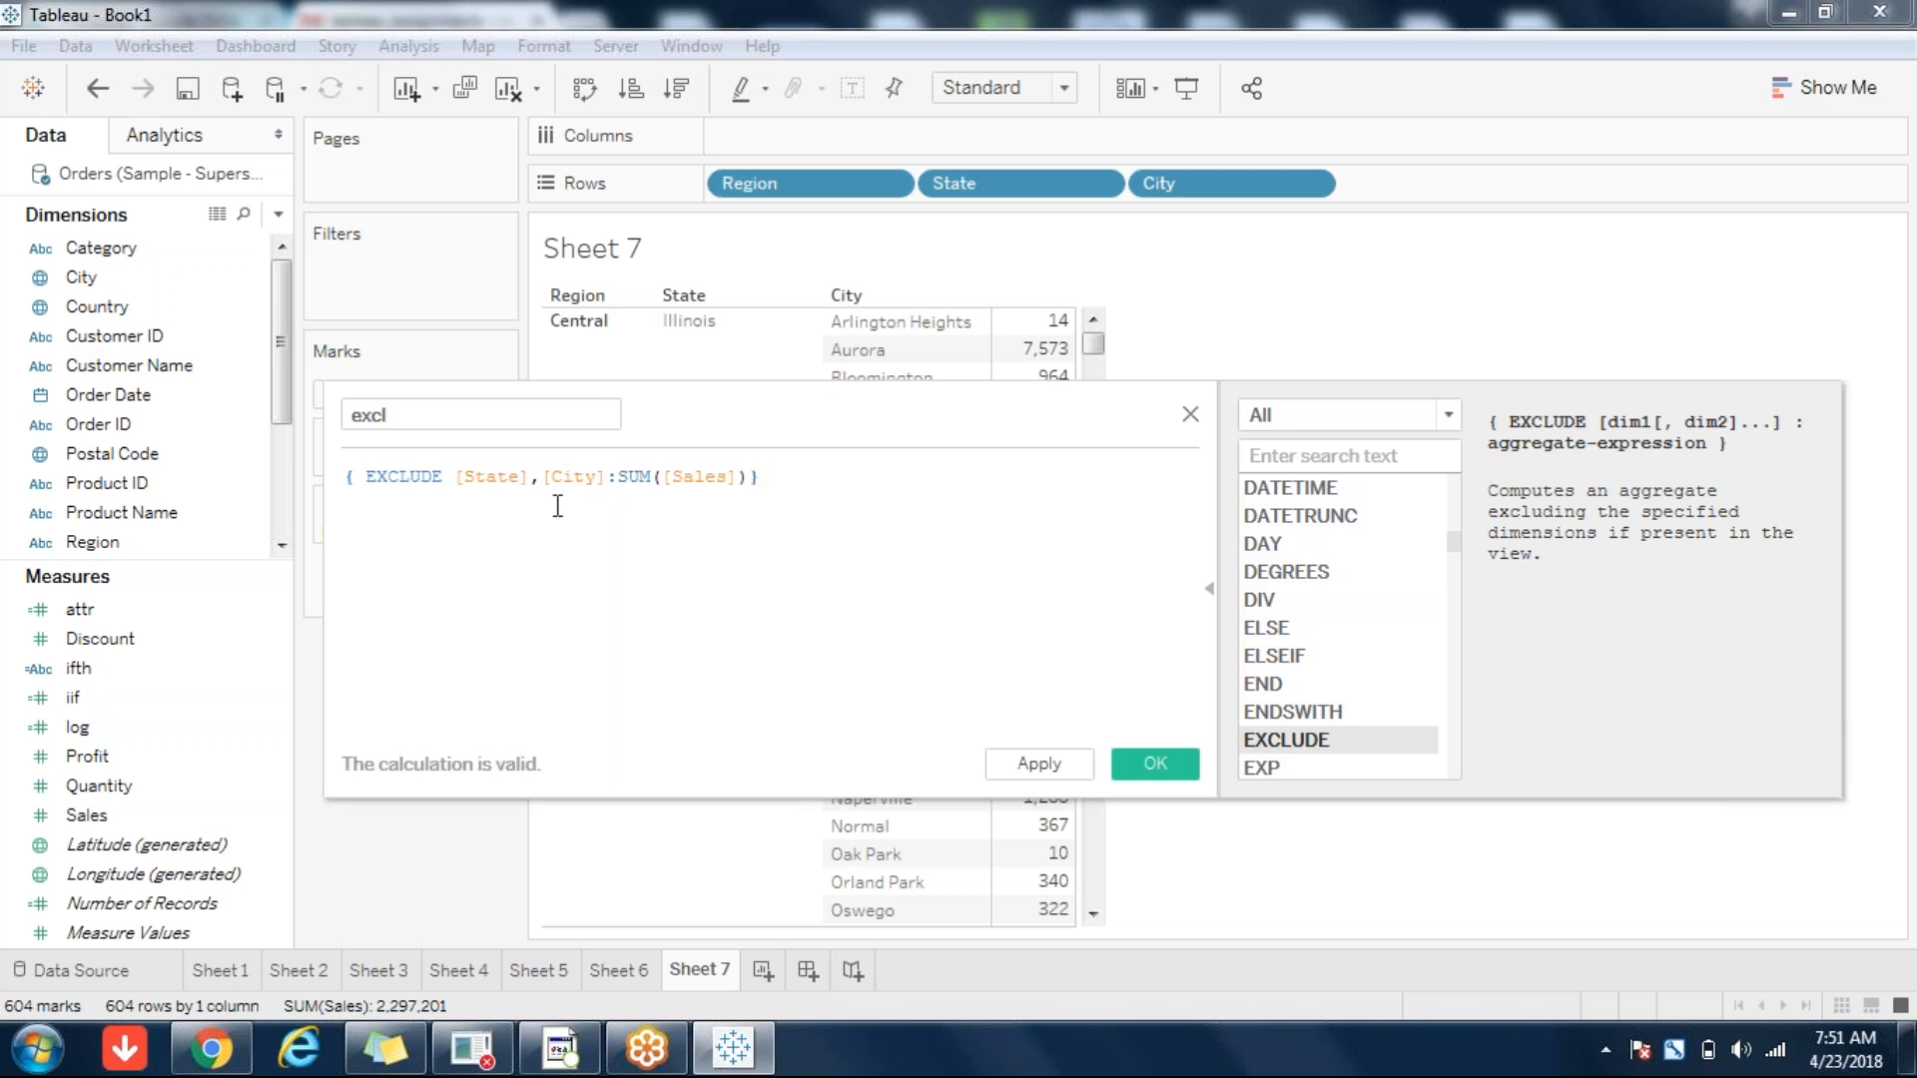
# - Check the State, City and SUM([Sales]) terms of the excl formula, then save the field and select it among the measures
pyautogui.click(521, 476)
pyautogui.click(596, 476)
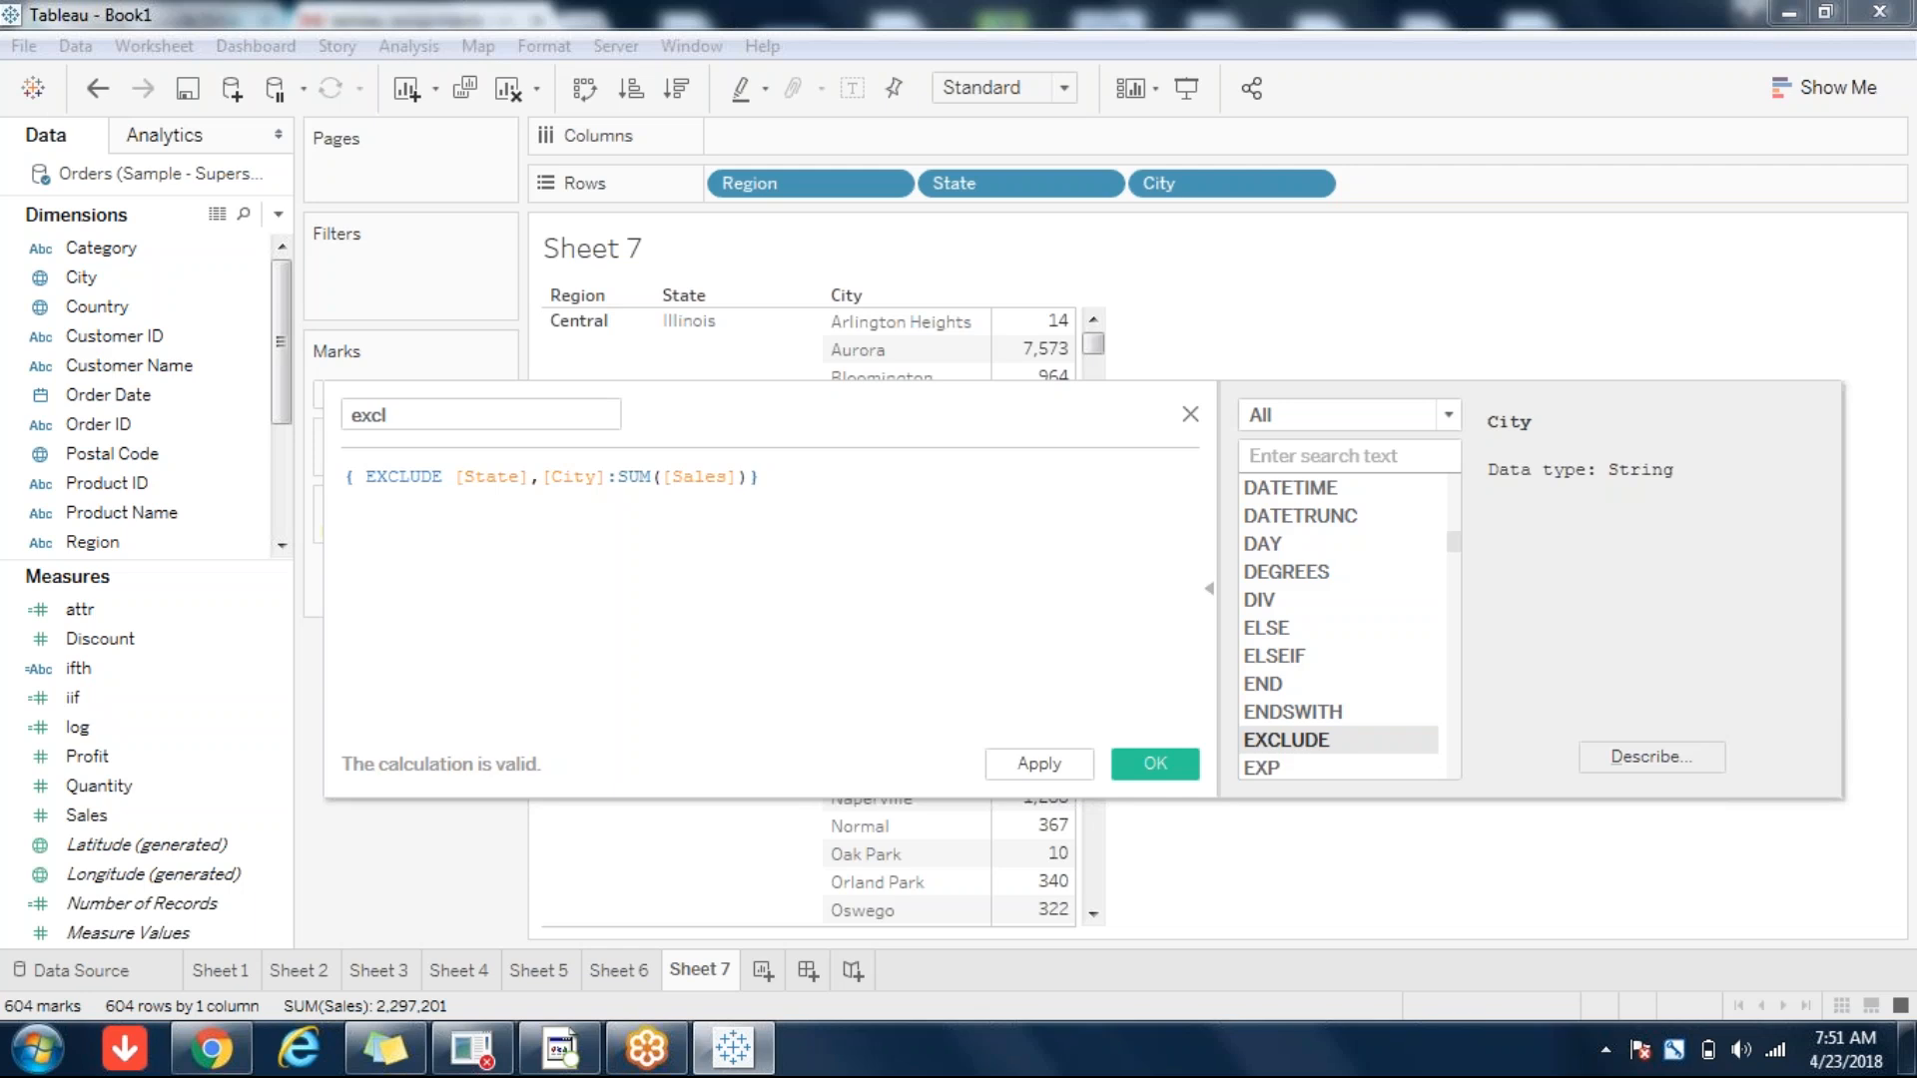
pyautogui.click(687, 477)
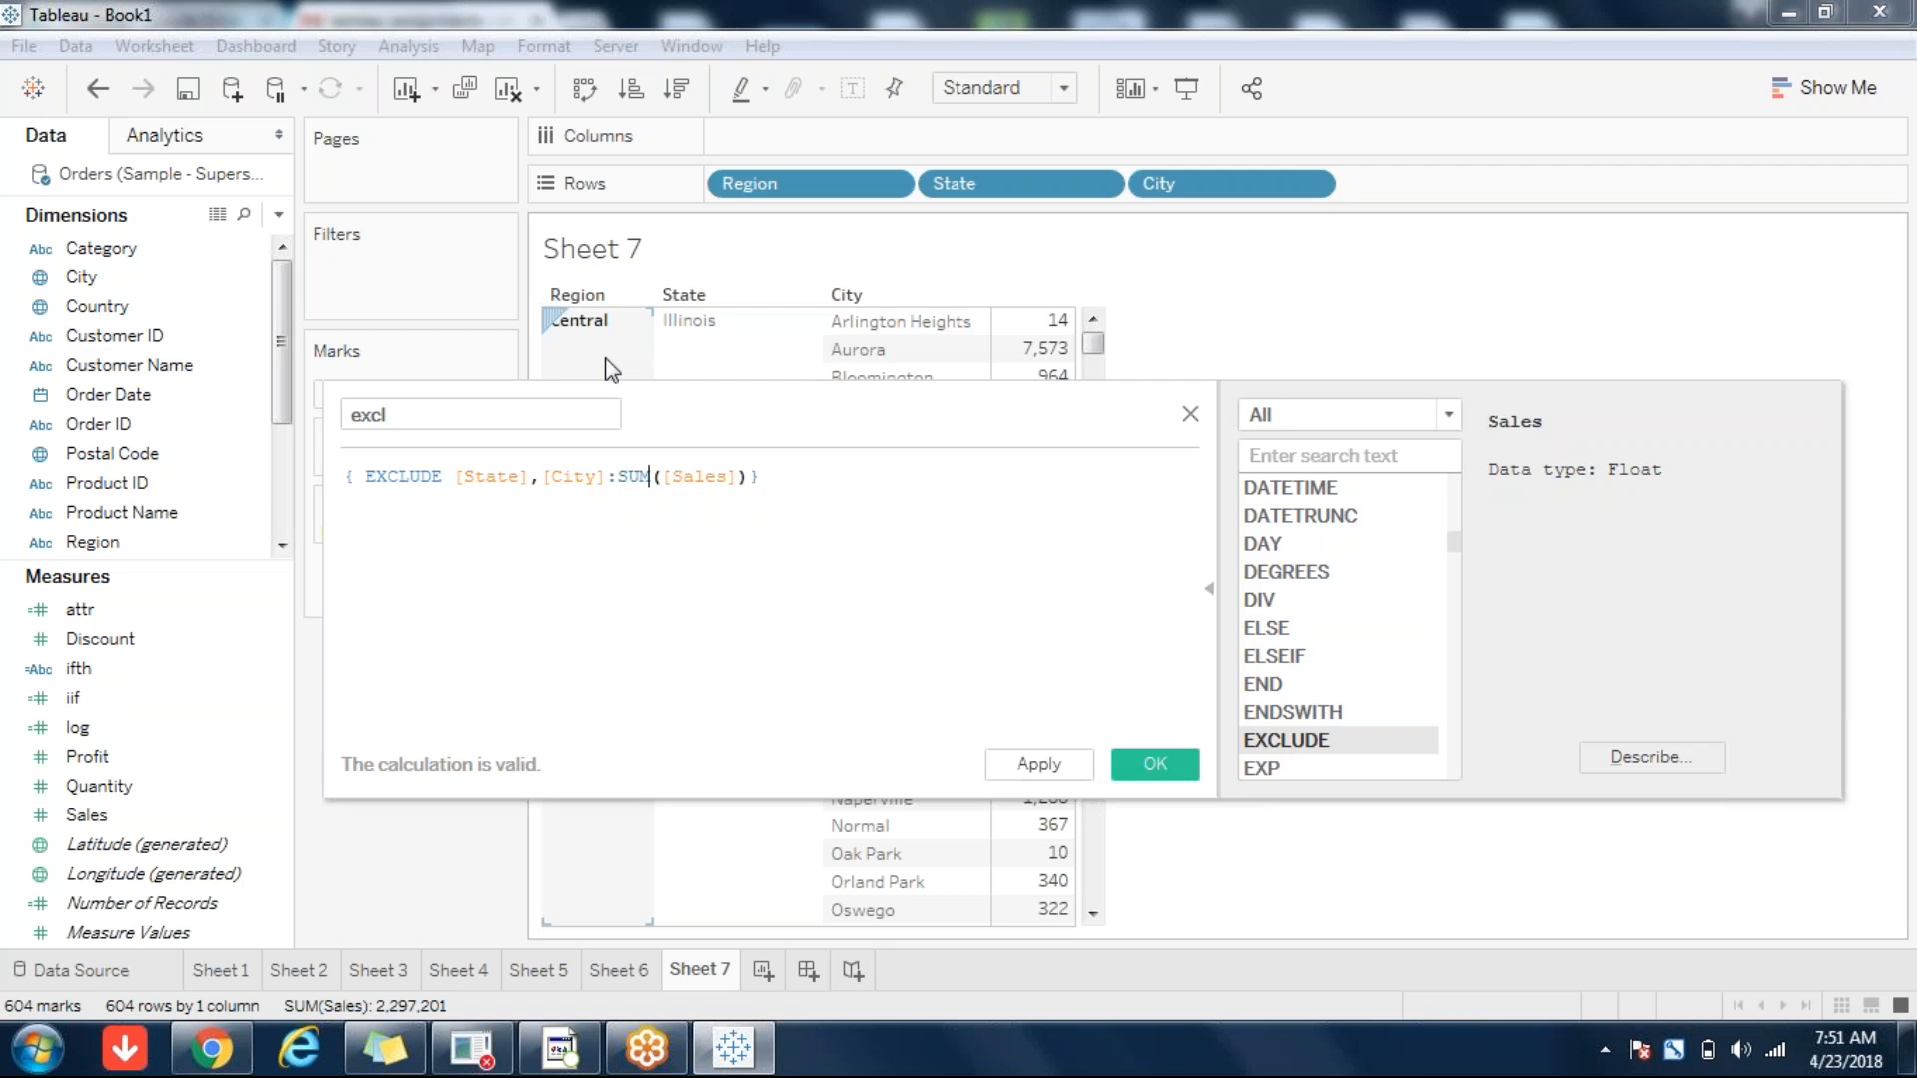
pyautogui.click(359, 476)
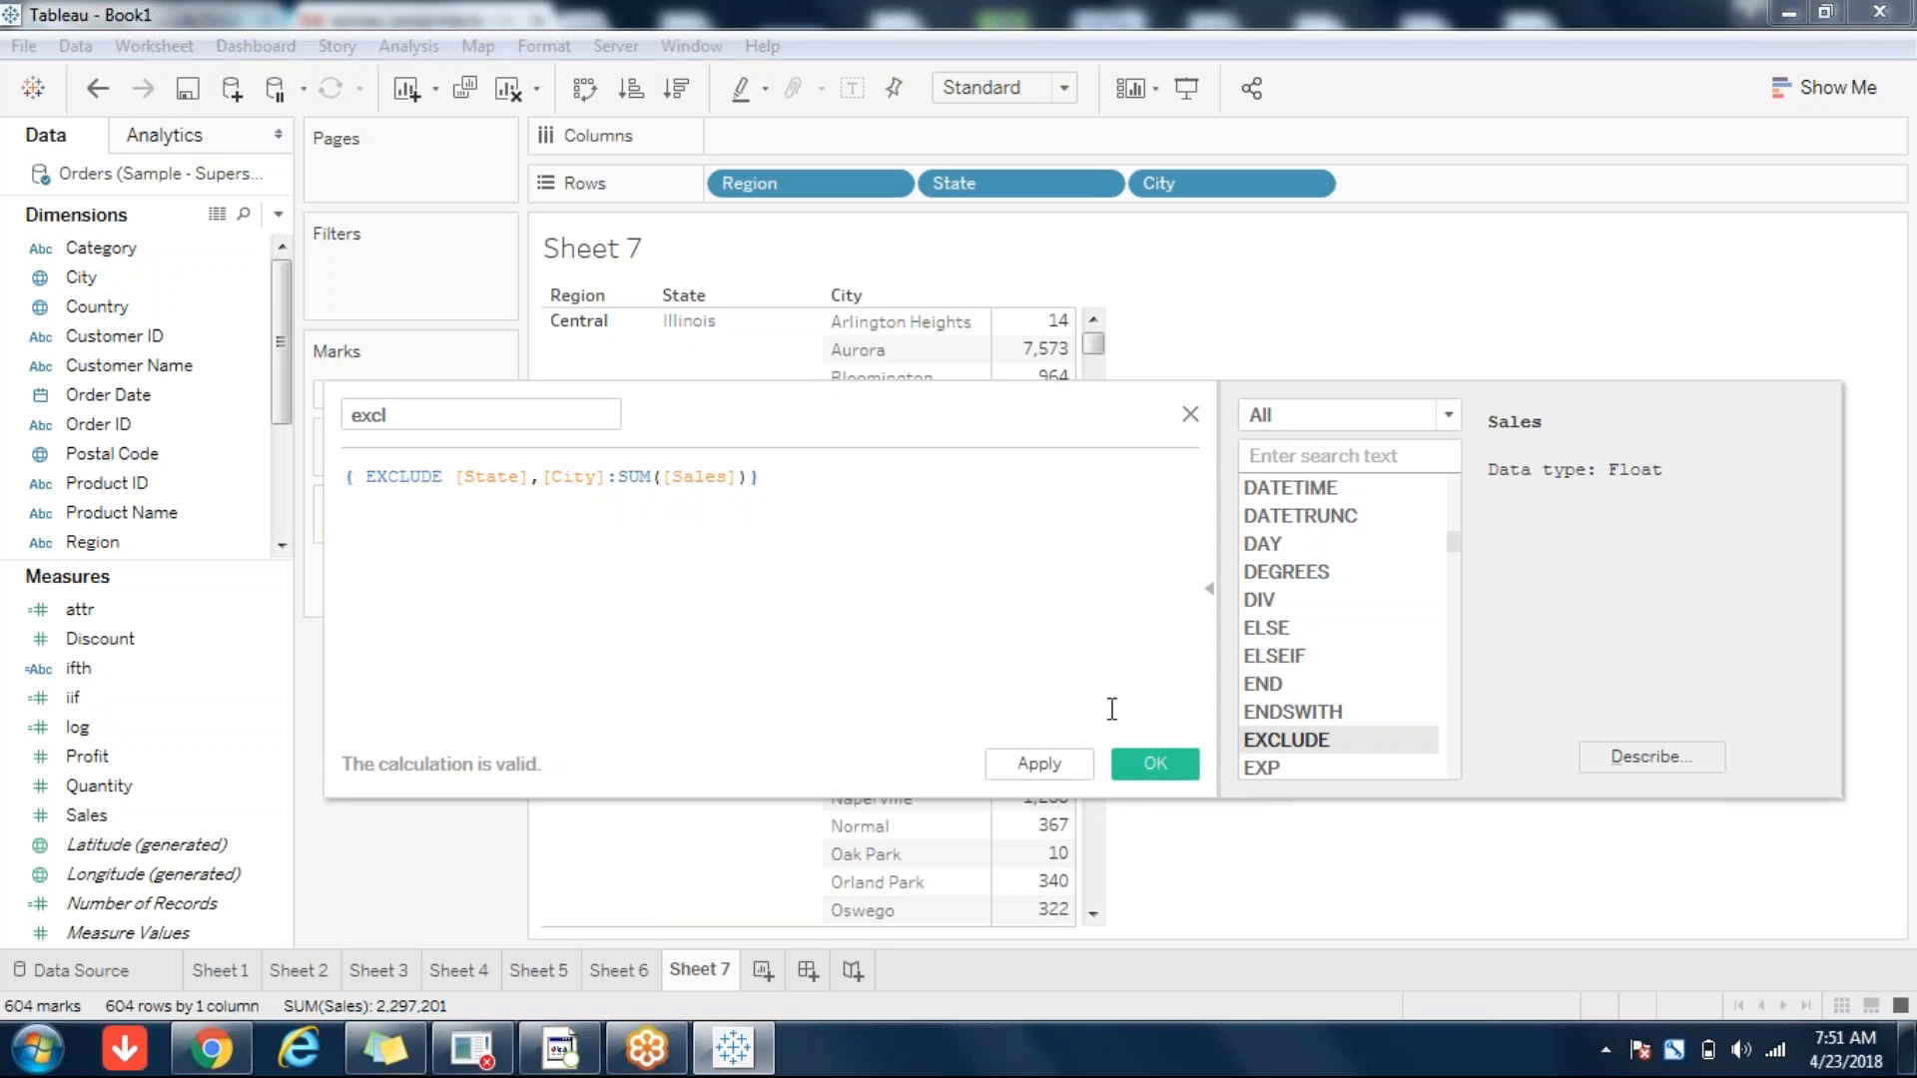
pyautogui.click(619, 478)
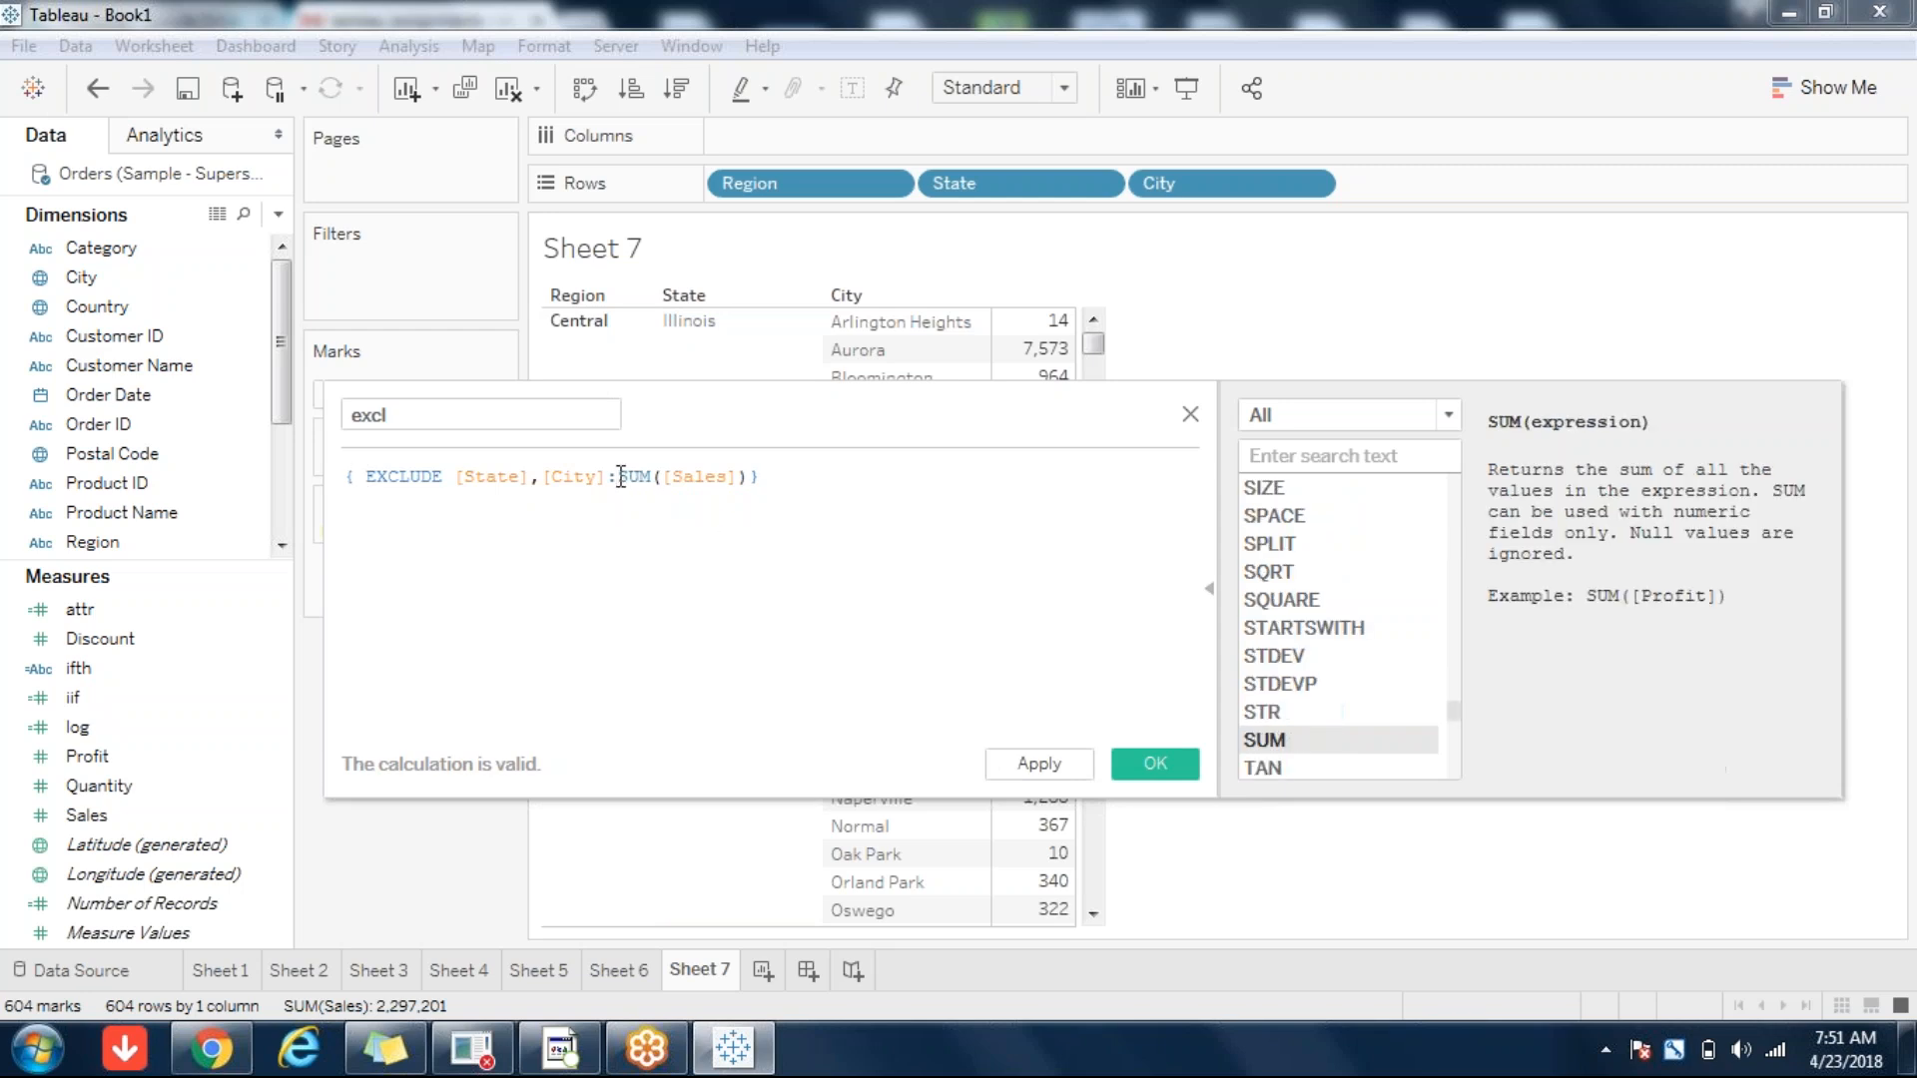
pyautogui.click(841, 494)
pyautogui.click(1154, 767)
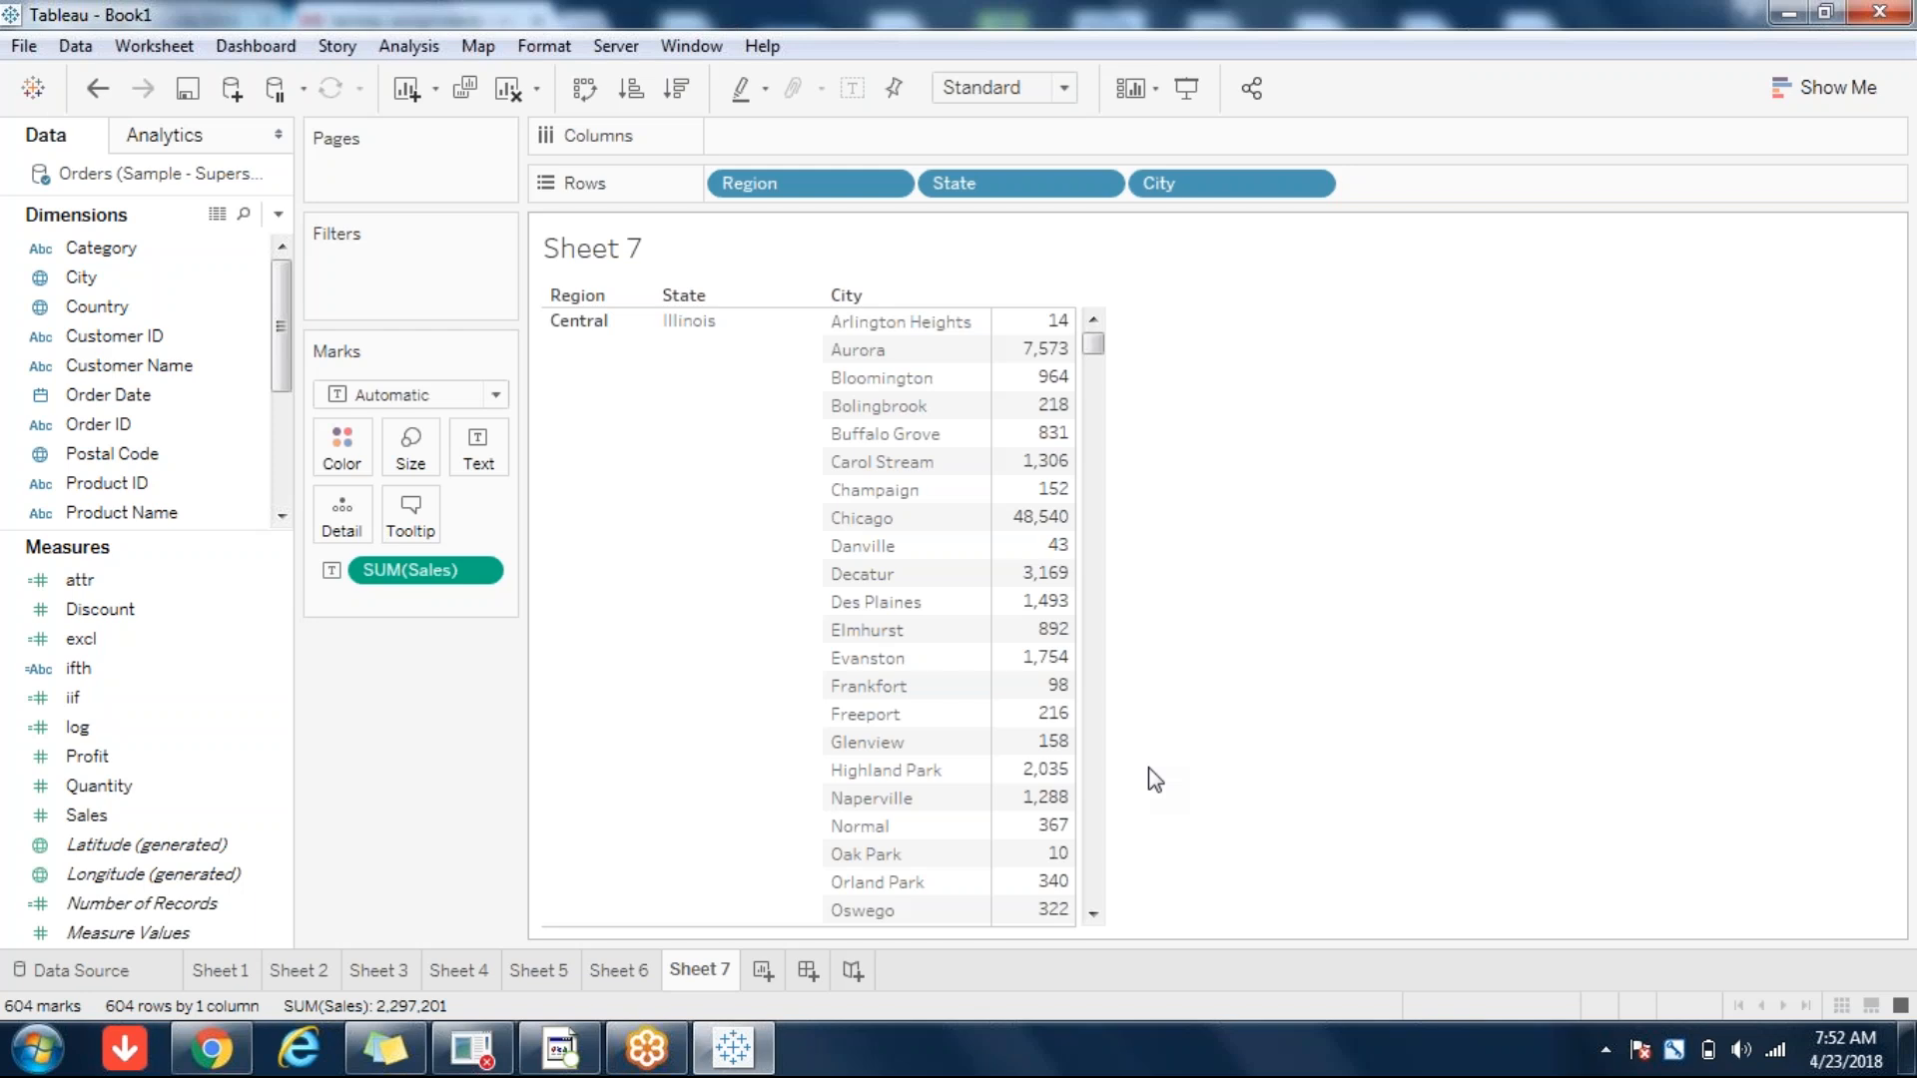
pyautogui.click(100, 639)
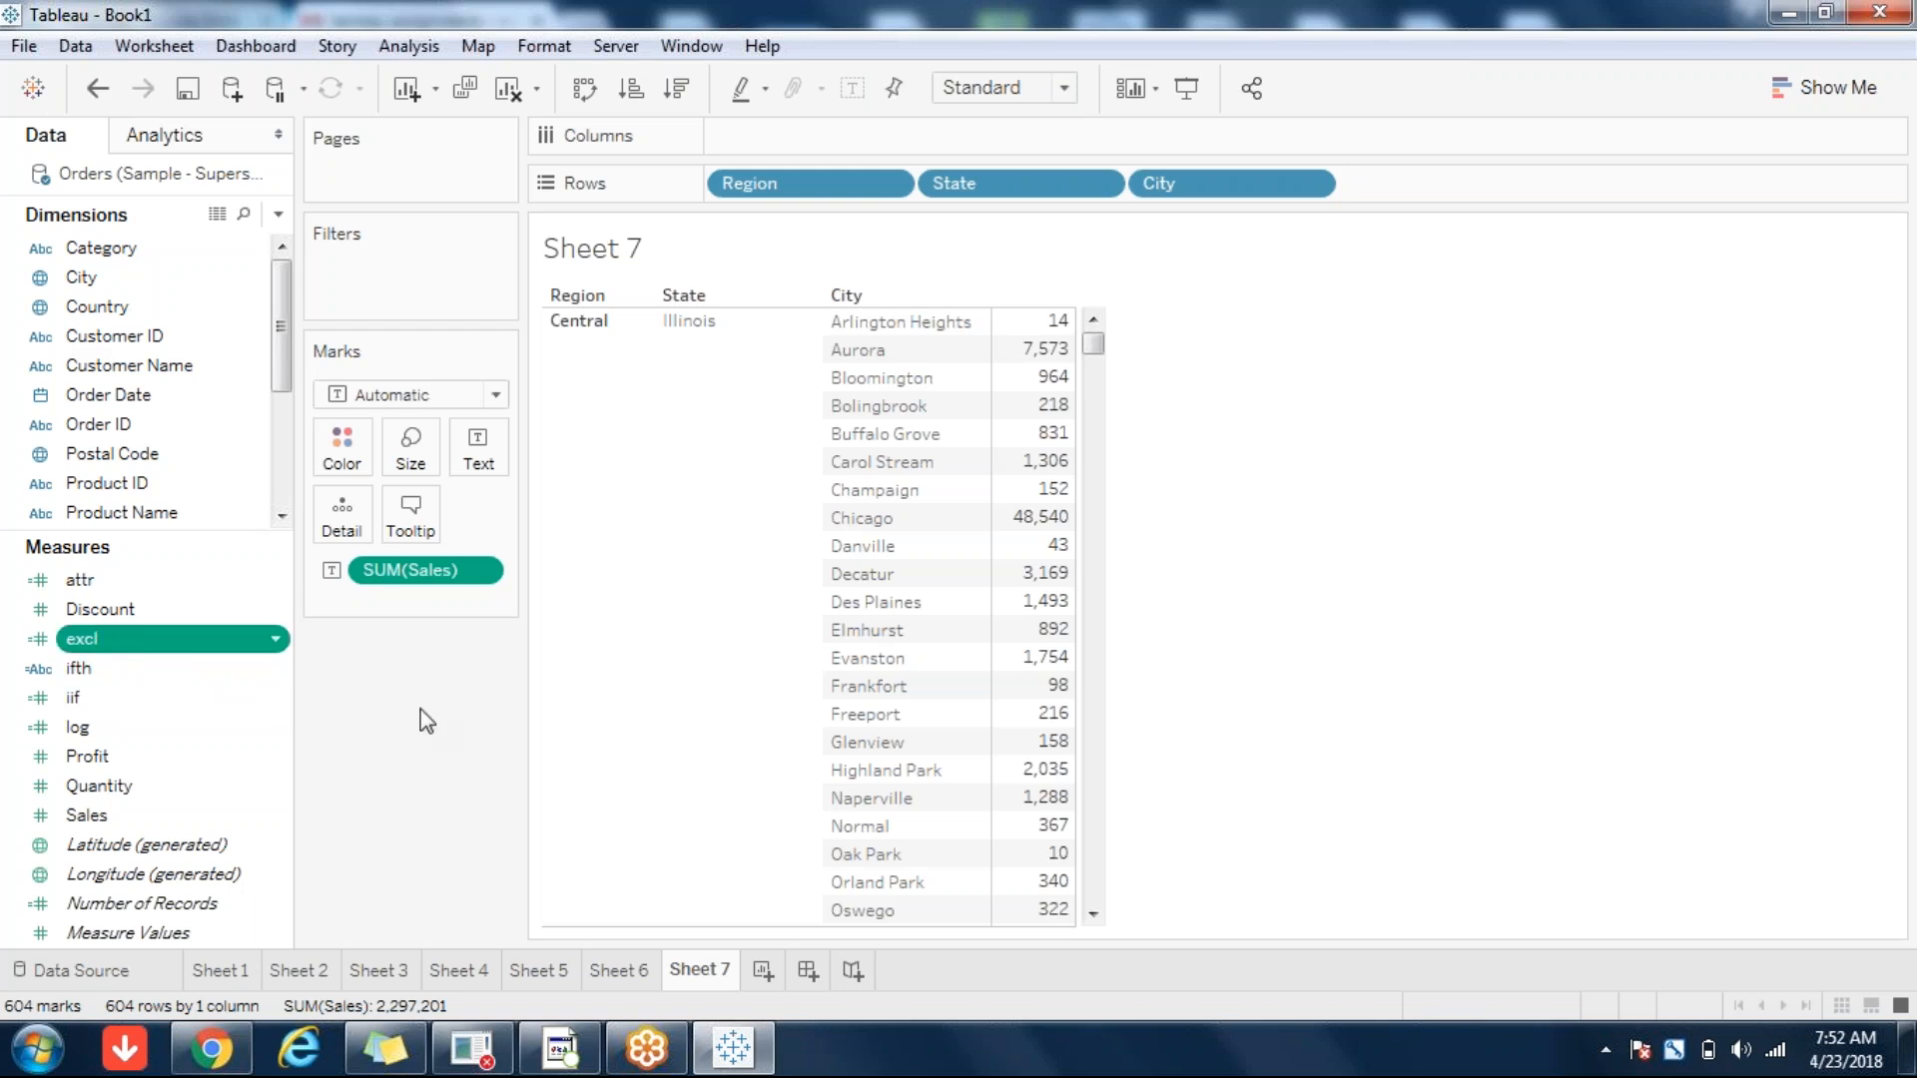
# - Add the excl measure to the Region, State and City table and compare its values across the Central and East regions
pyautogui.doubleClick(100, 639)
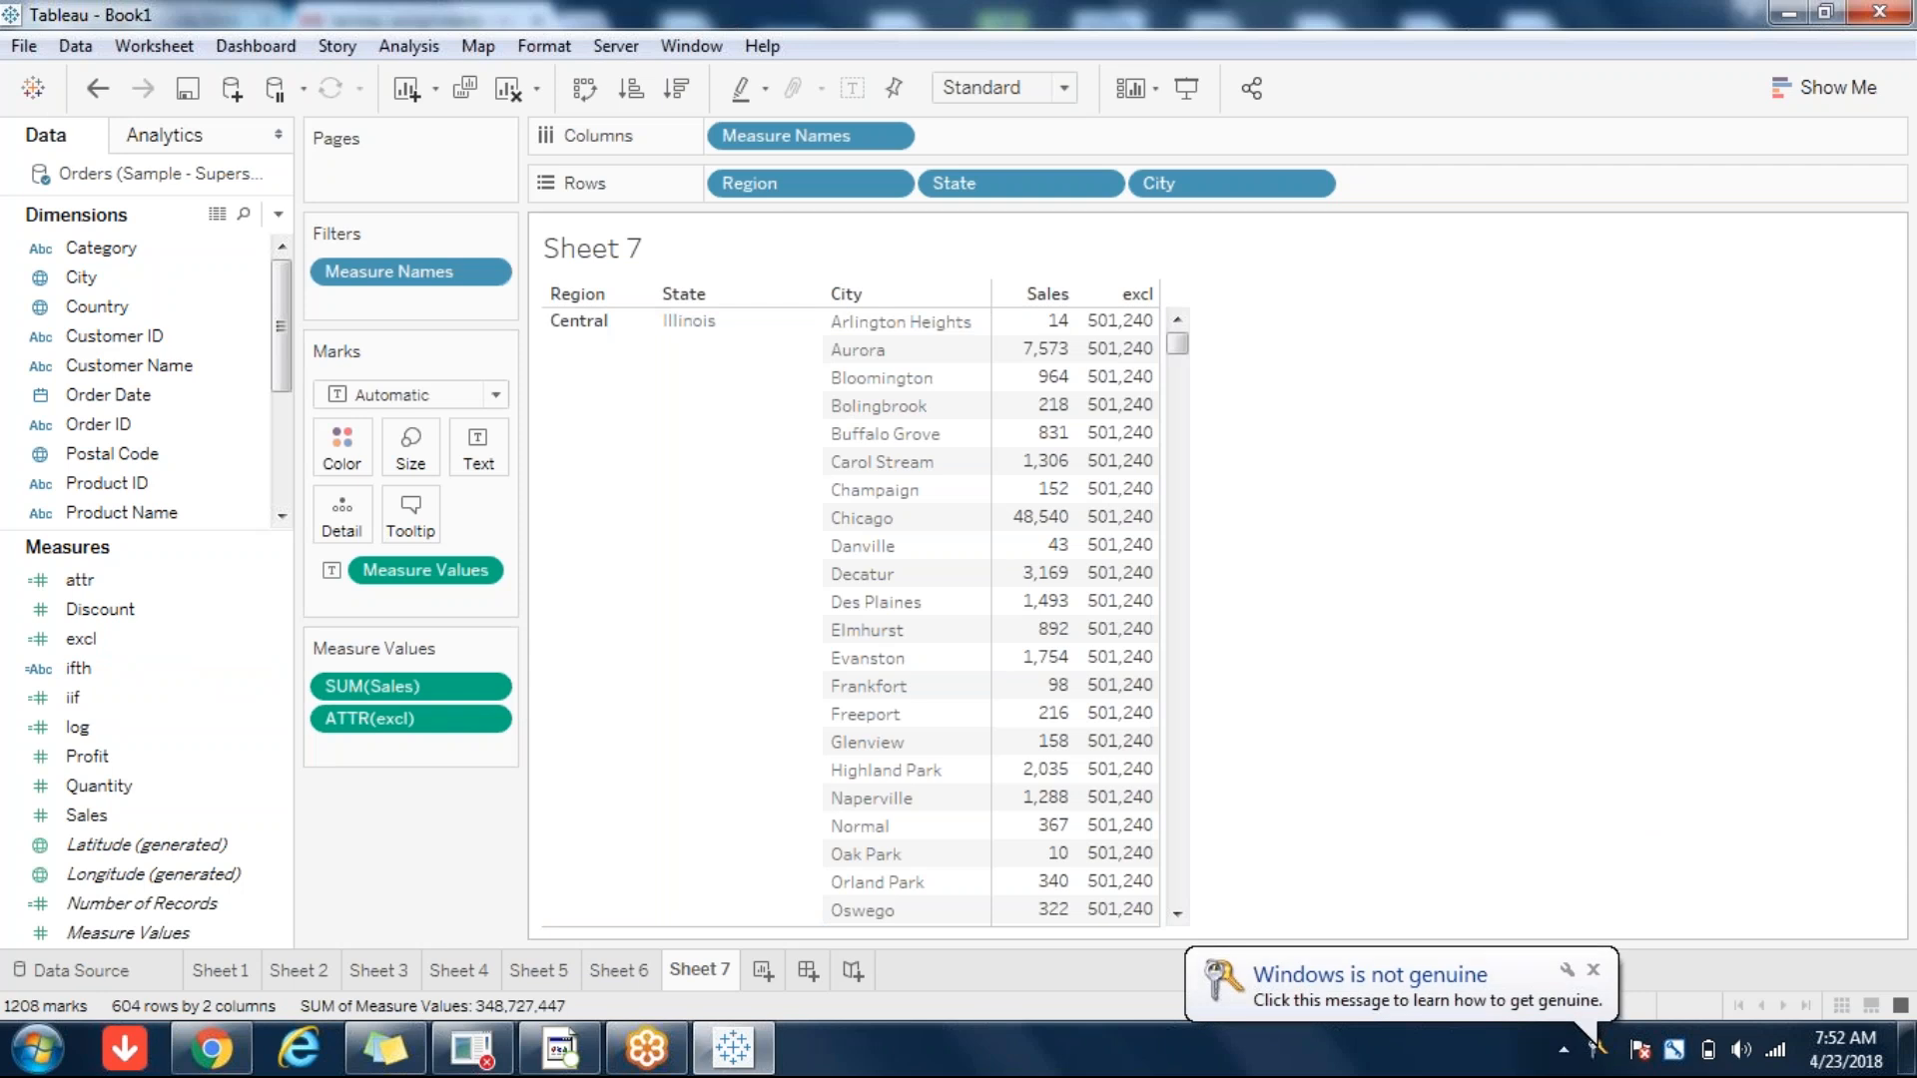
pyautogui.click(1593, 970)
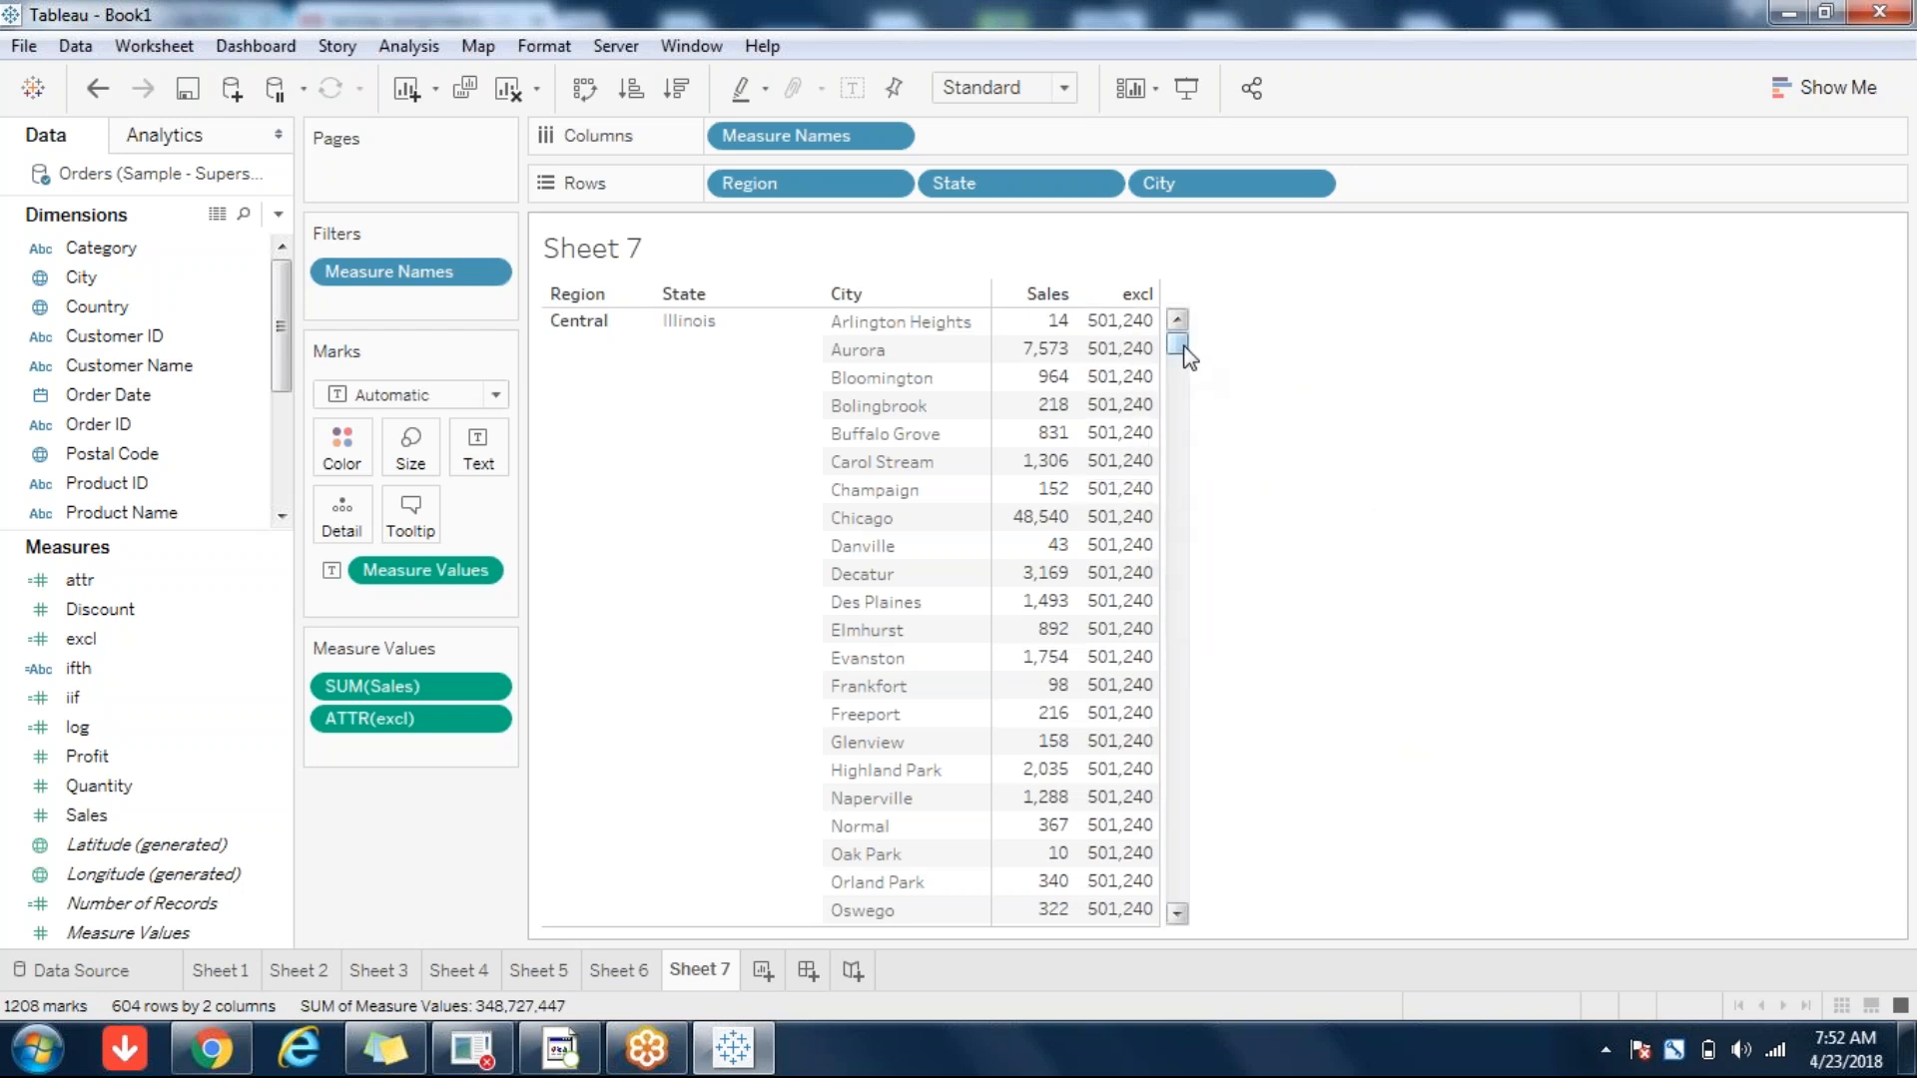
pyautogui.moveTo(1188, 355); pyautogui.dragTo(1216, 315)
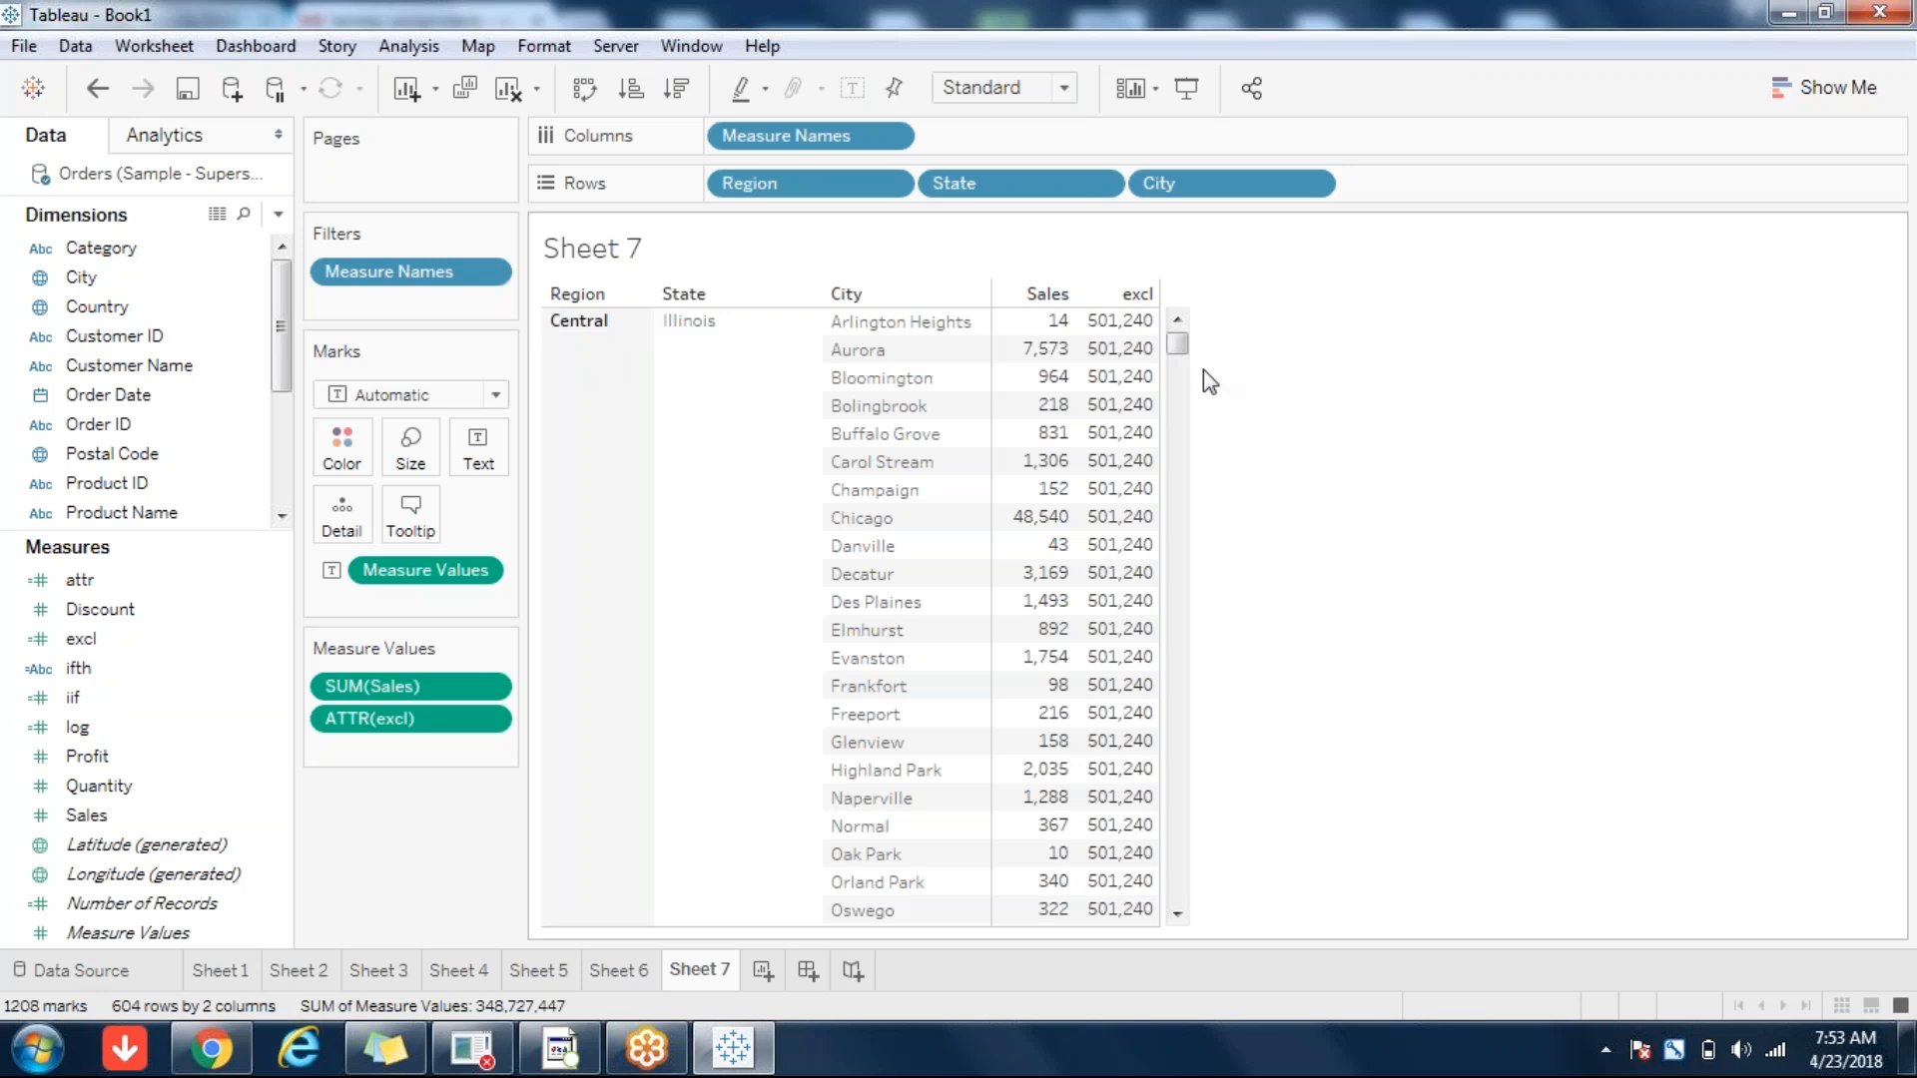
pyautogui.moveTo(1149, 379)
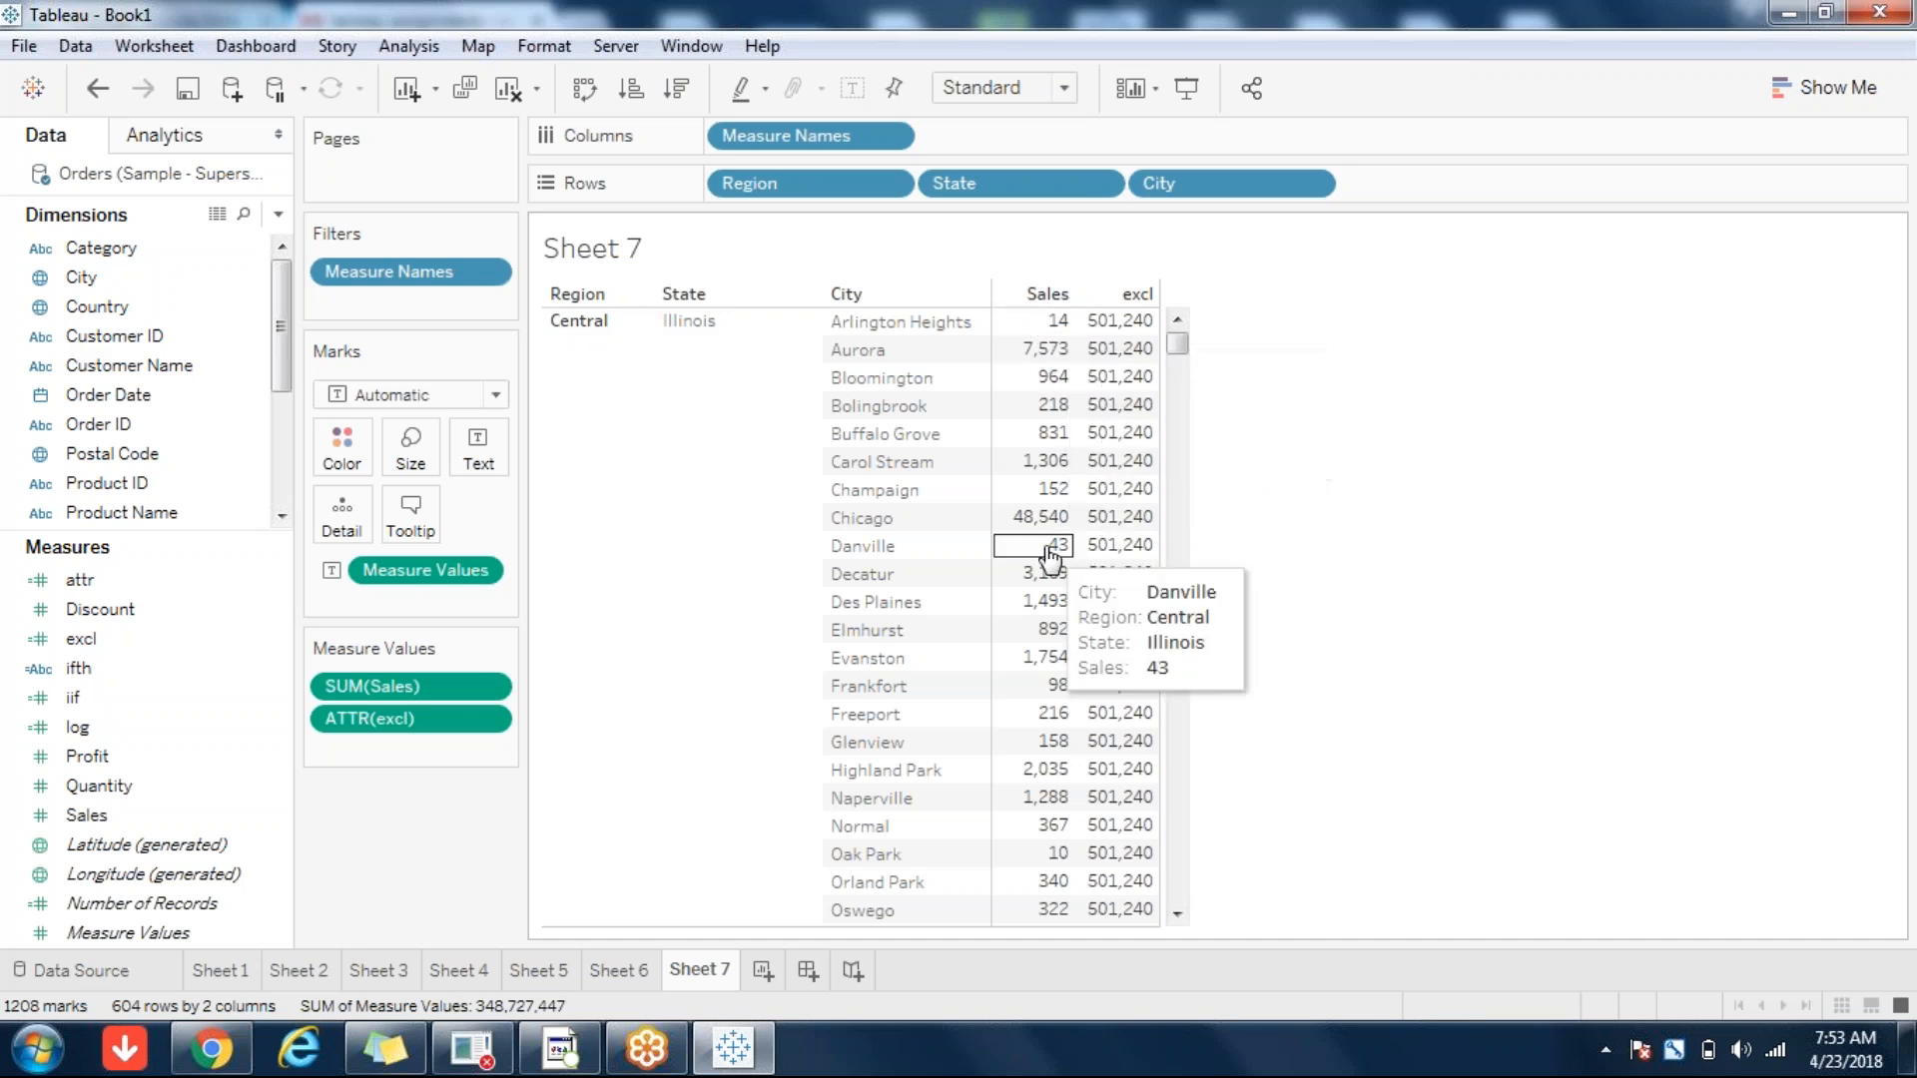
pyautogui.moveTo(1180, 348); pyautogui.dragTo(1181, 517)
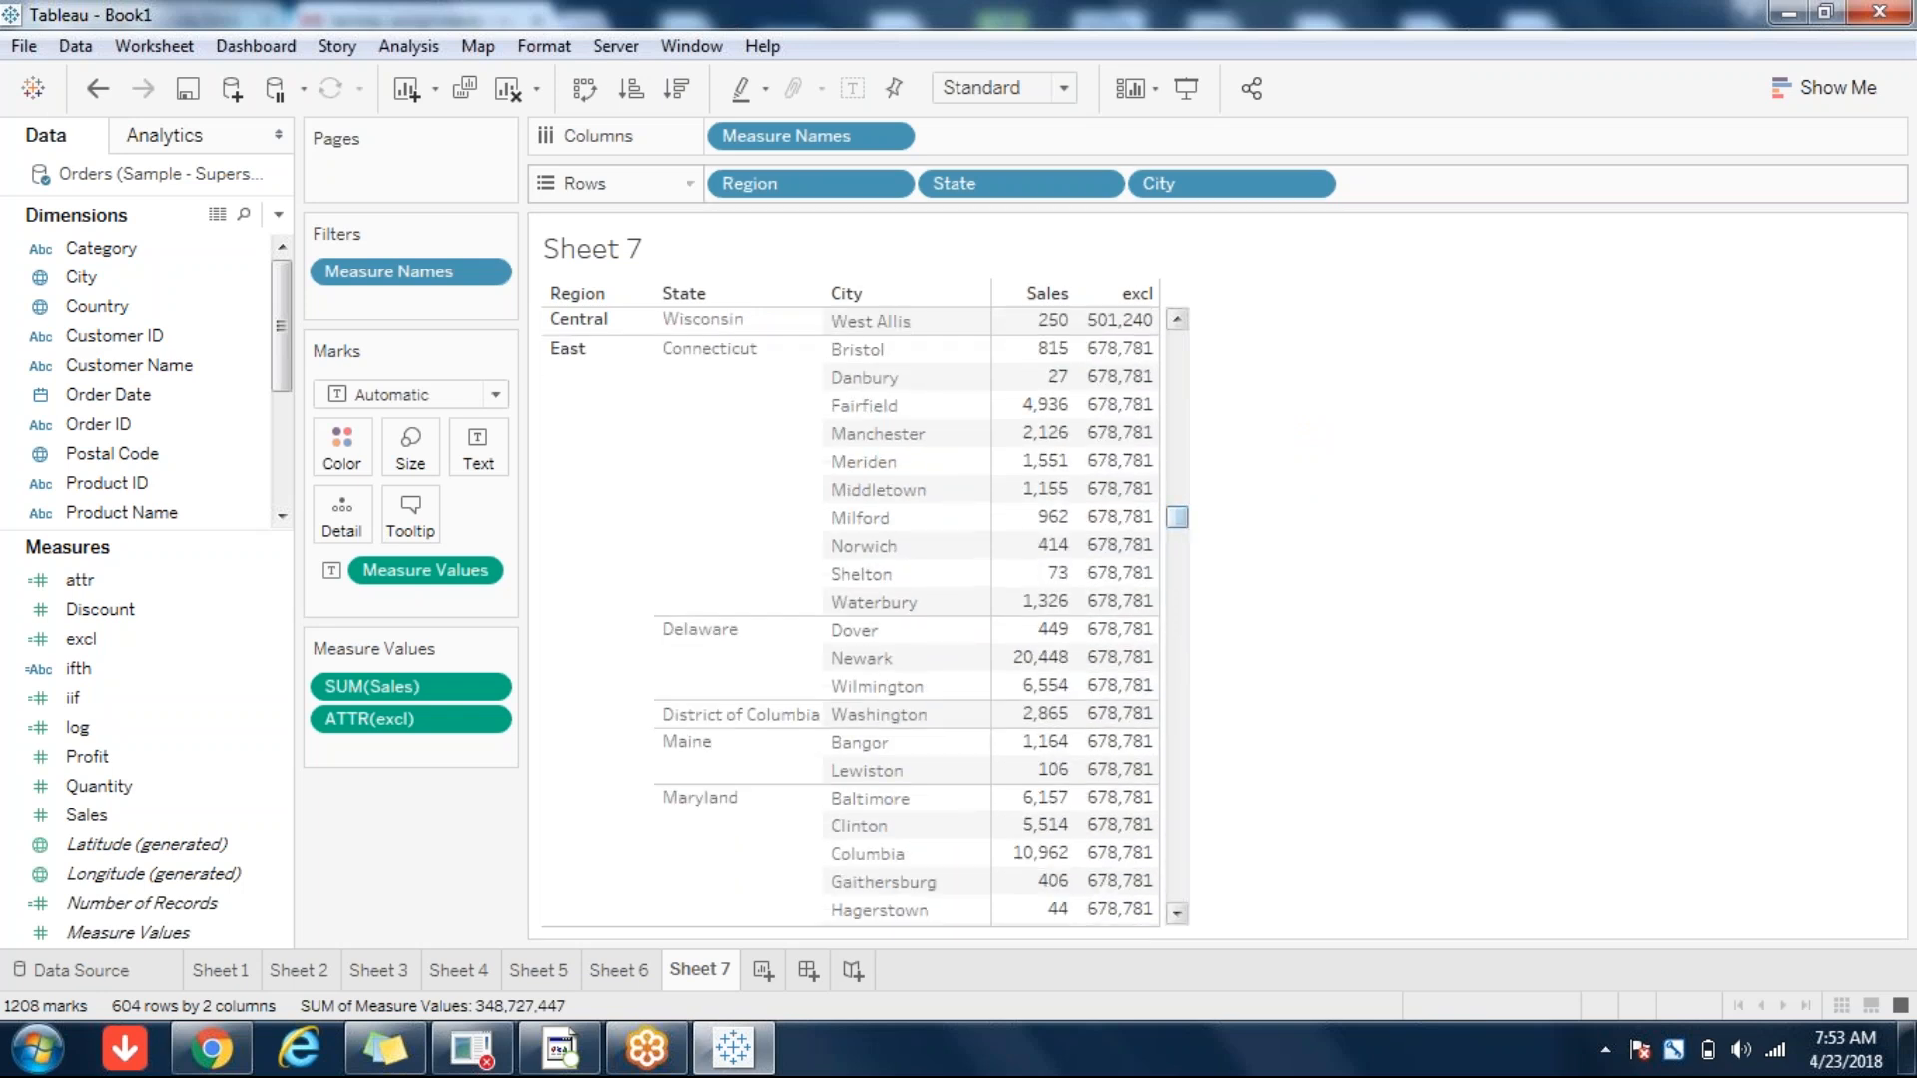
# - Add all subtotals to the Region, State and City table
pyautogui.click(389, 36)
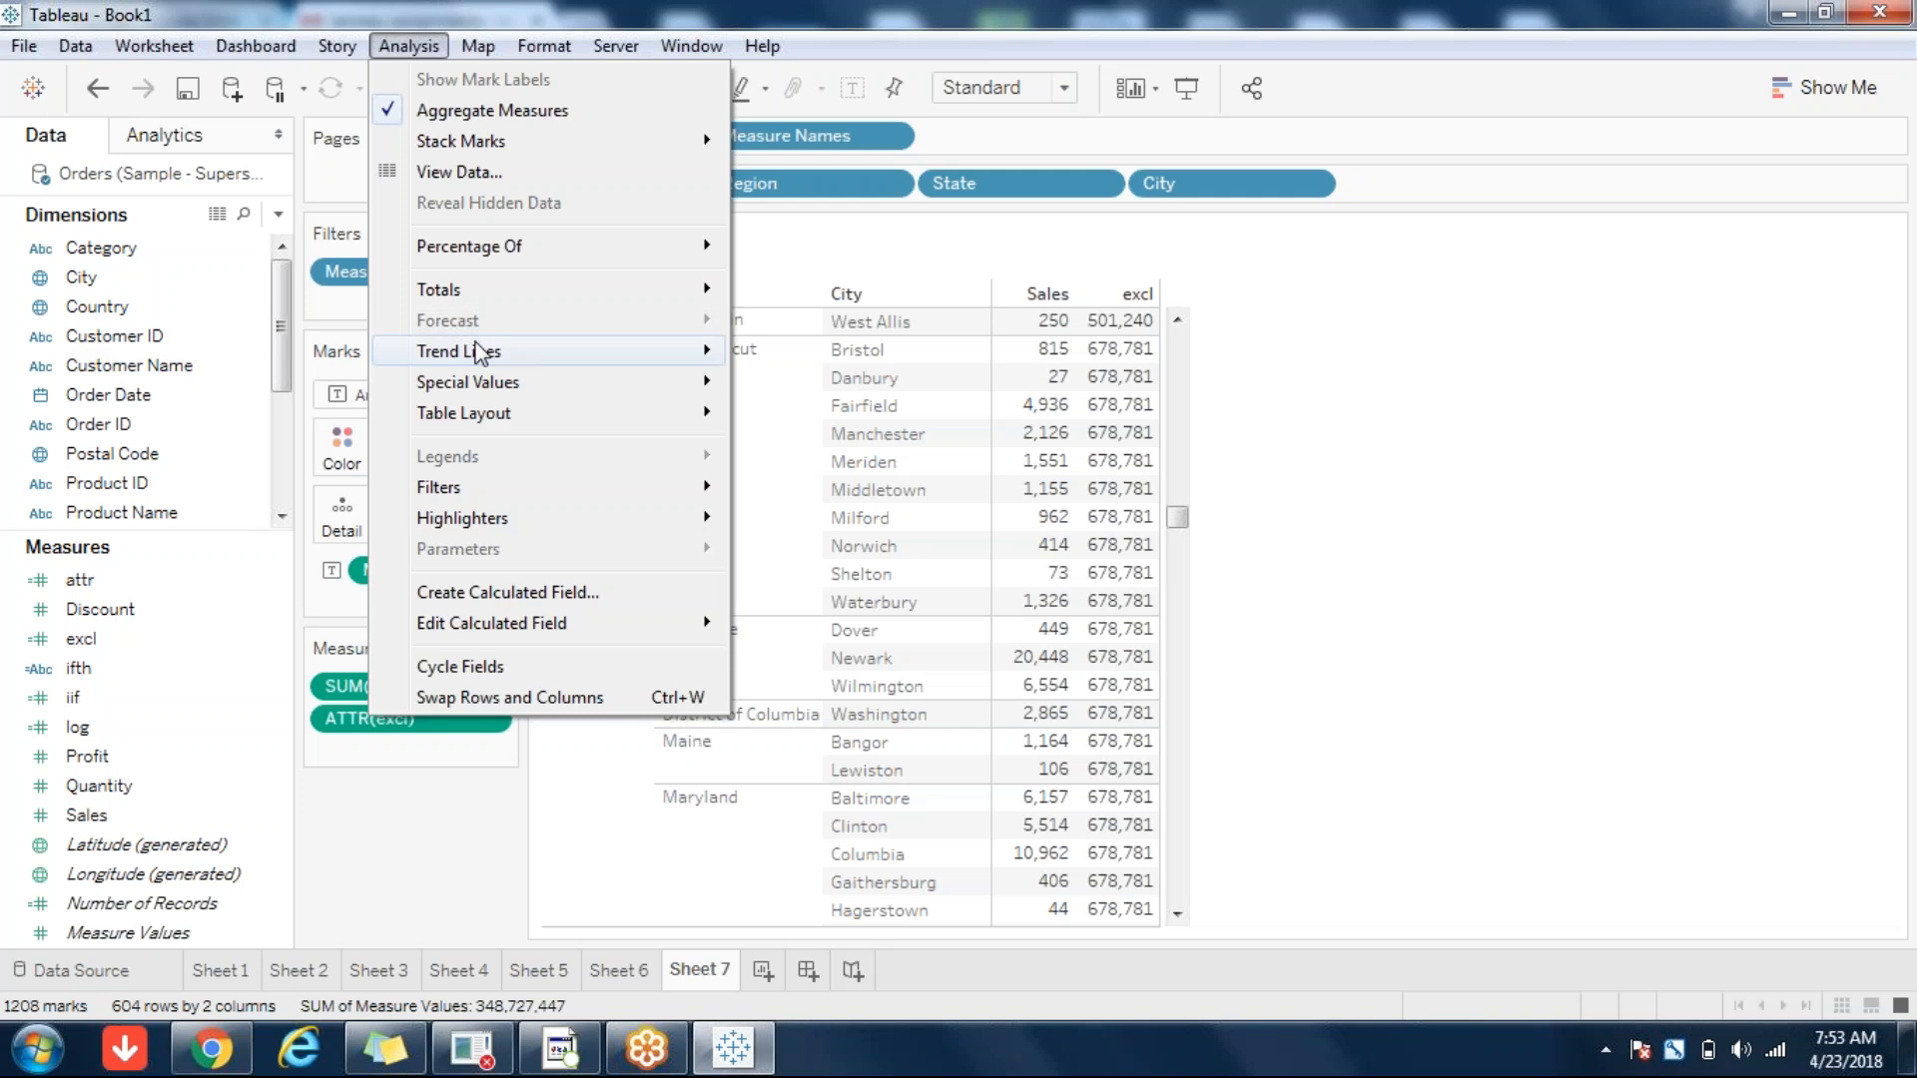
pyautogui.moveTo(499, 412)
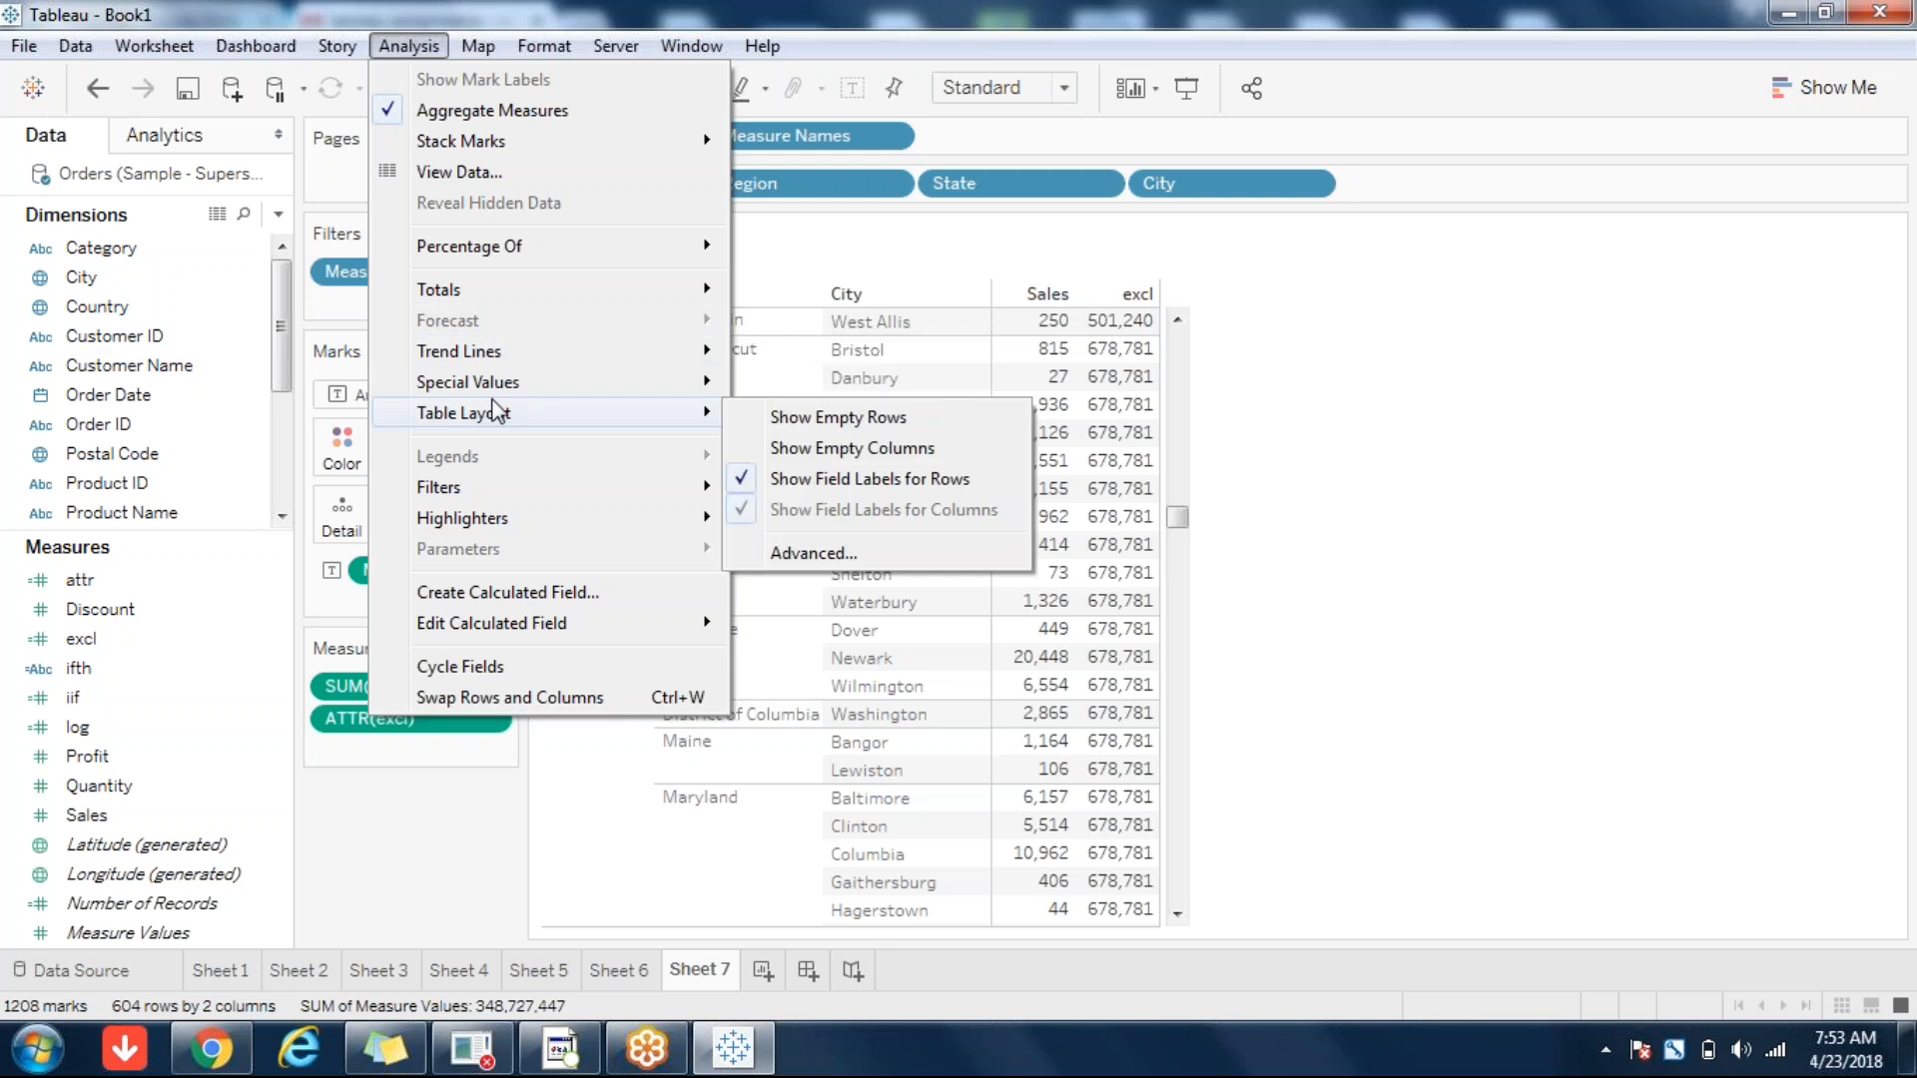
pyautogui.moveTo(514, 290)
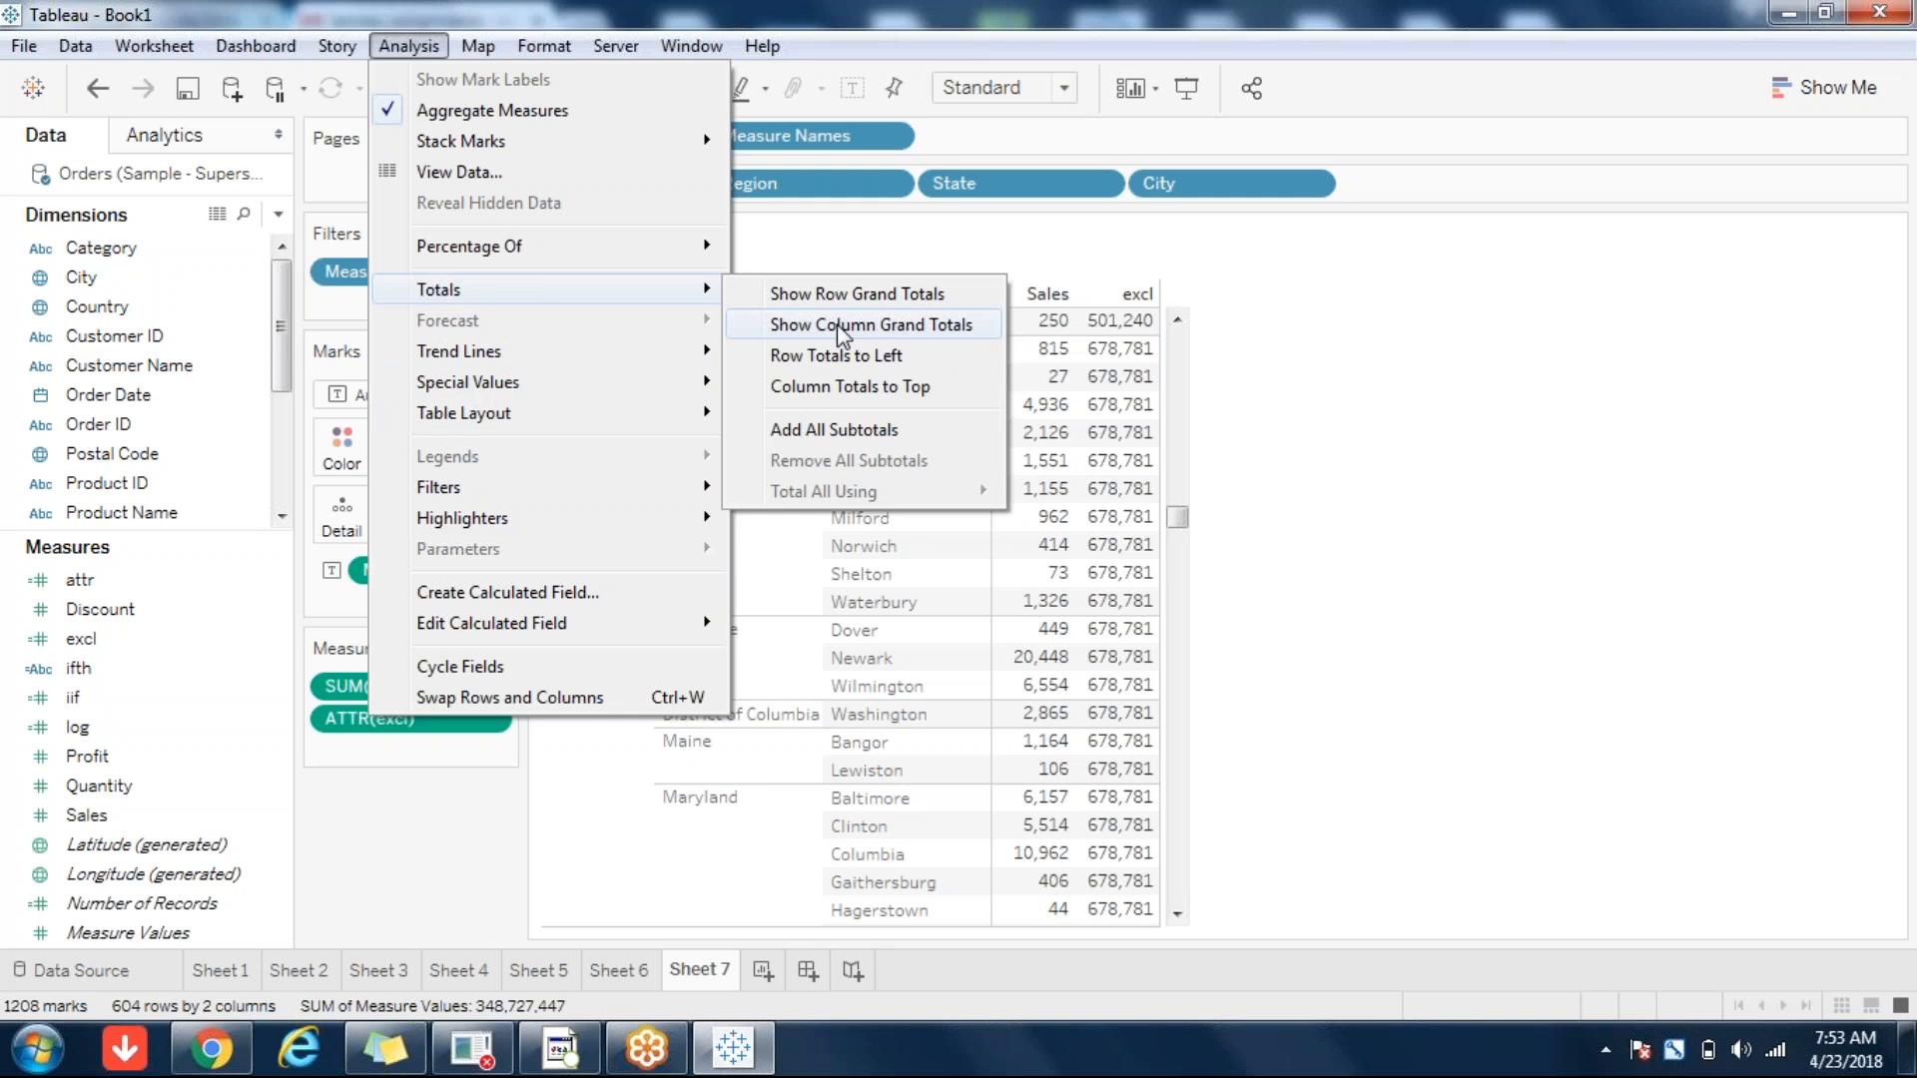
pyautogui.click(839, 429)
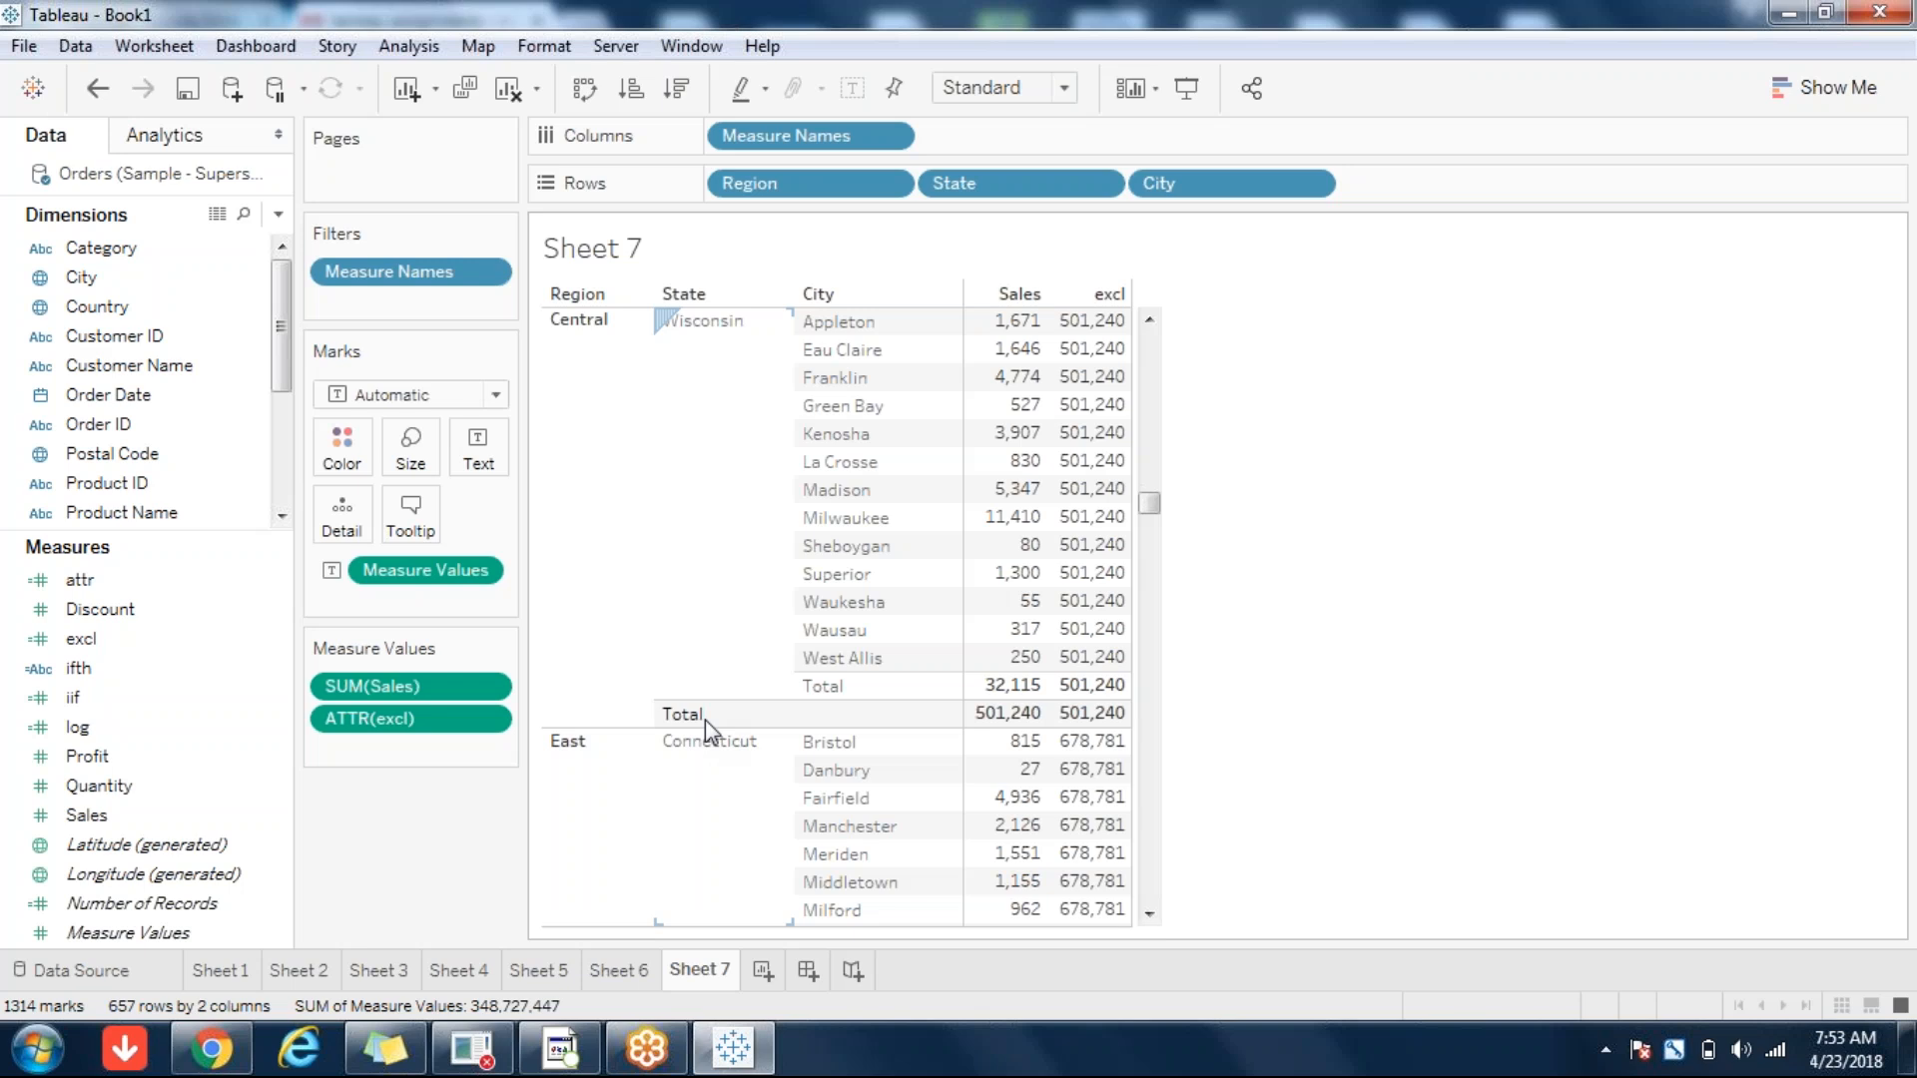
# - Compare the Central region's total Sales with its excl value, and undo the subtotals
pyautogui.moveTo(1151, 506)
pyautogui.mouseDown()
pyautogui.moveTo(1161, 640)
pyautogui.moveTo(1157, 510)
pyautogui.mouseUp()
pyautogui.moveTo(996, 622)
pyautogui.moveTo(1128, 622)
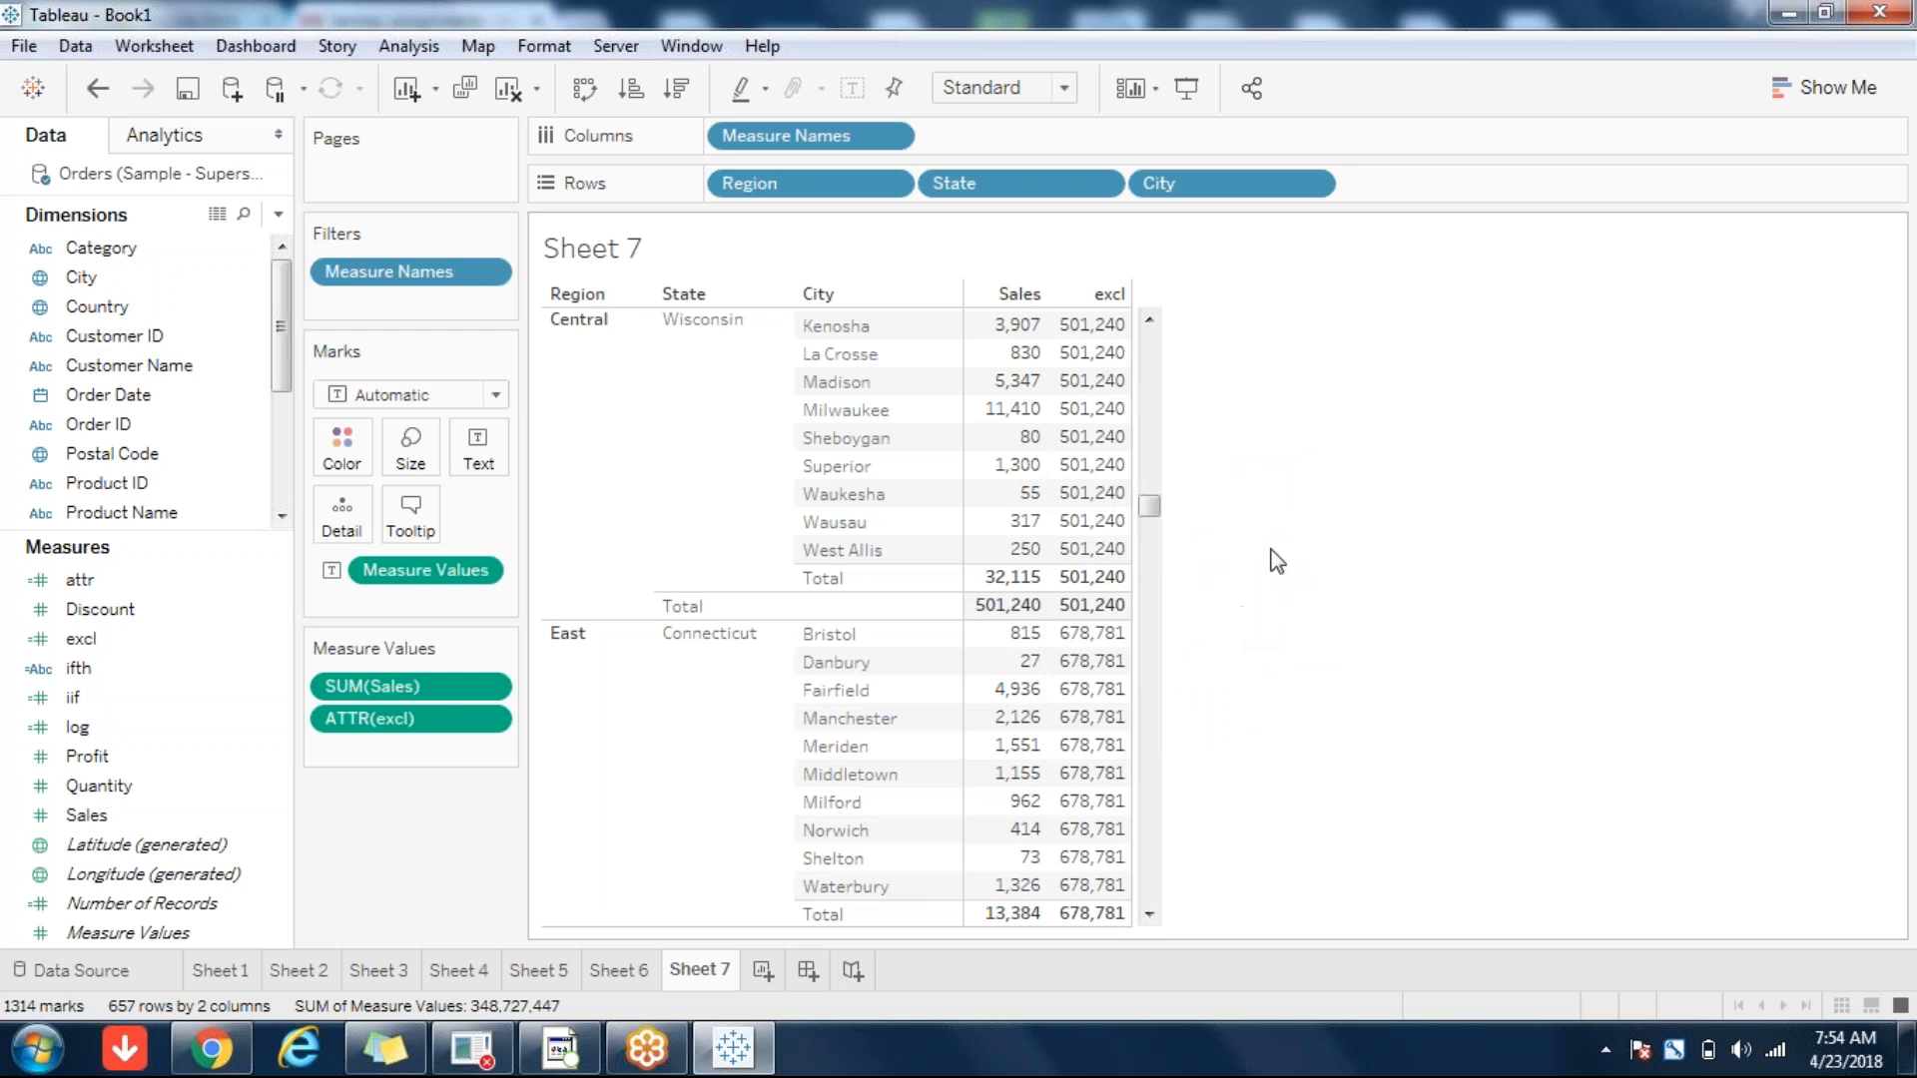
pyautogui.hotkey('ctrl', 'z')
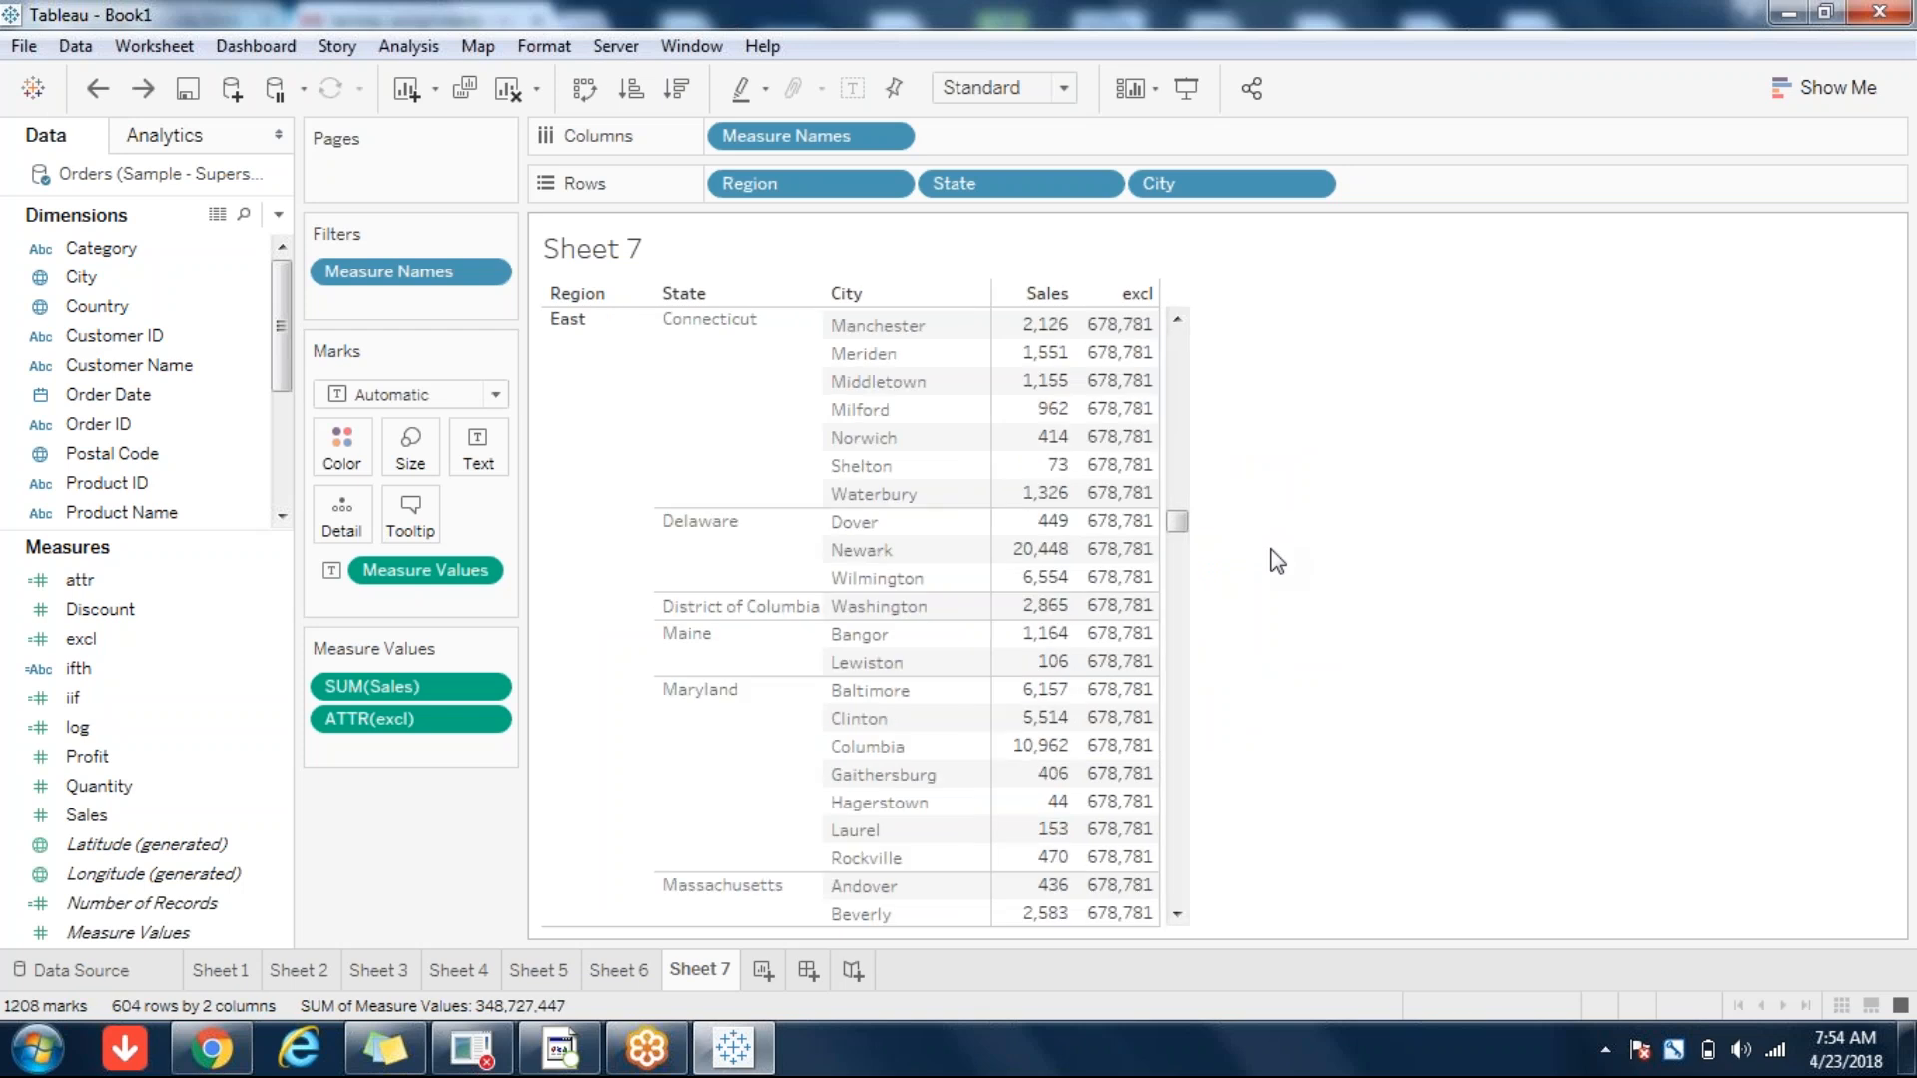
# - Create a new calculated field on Sheet 7 and name it fix
pyautogui.click(279, 217)
pyautogui.click(135, 245)
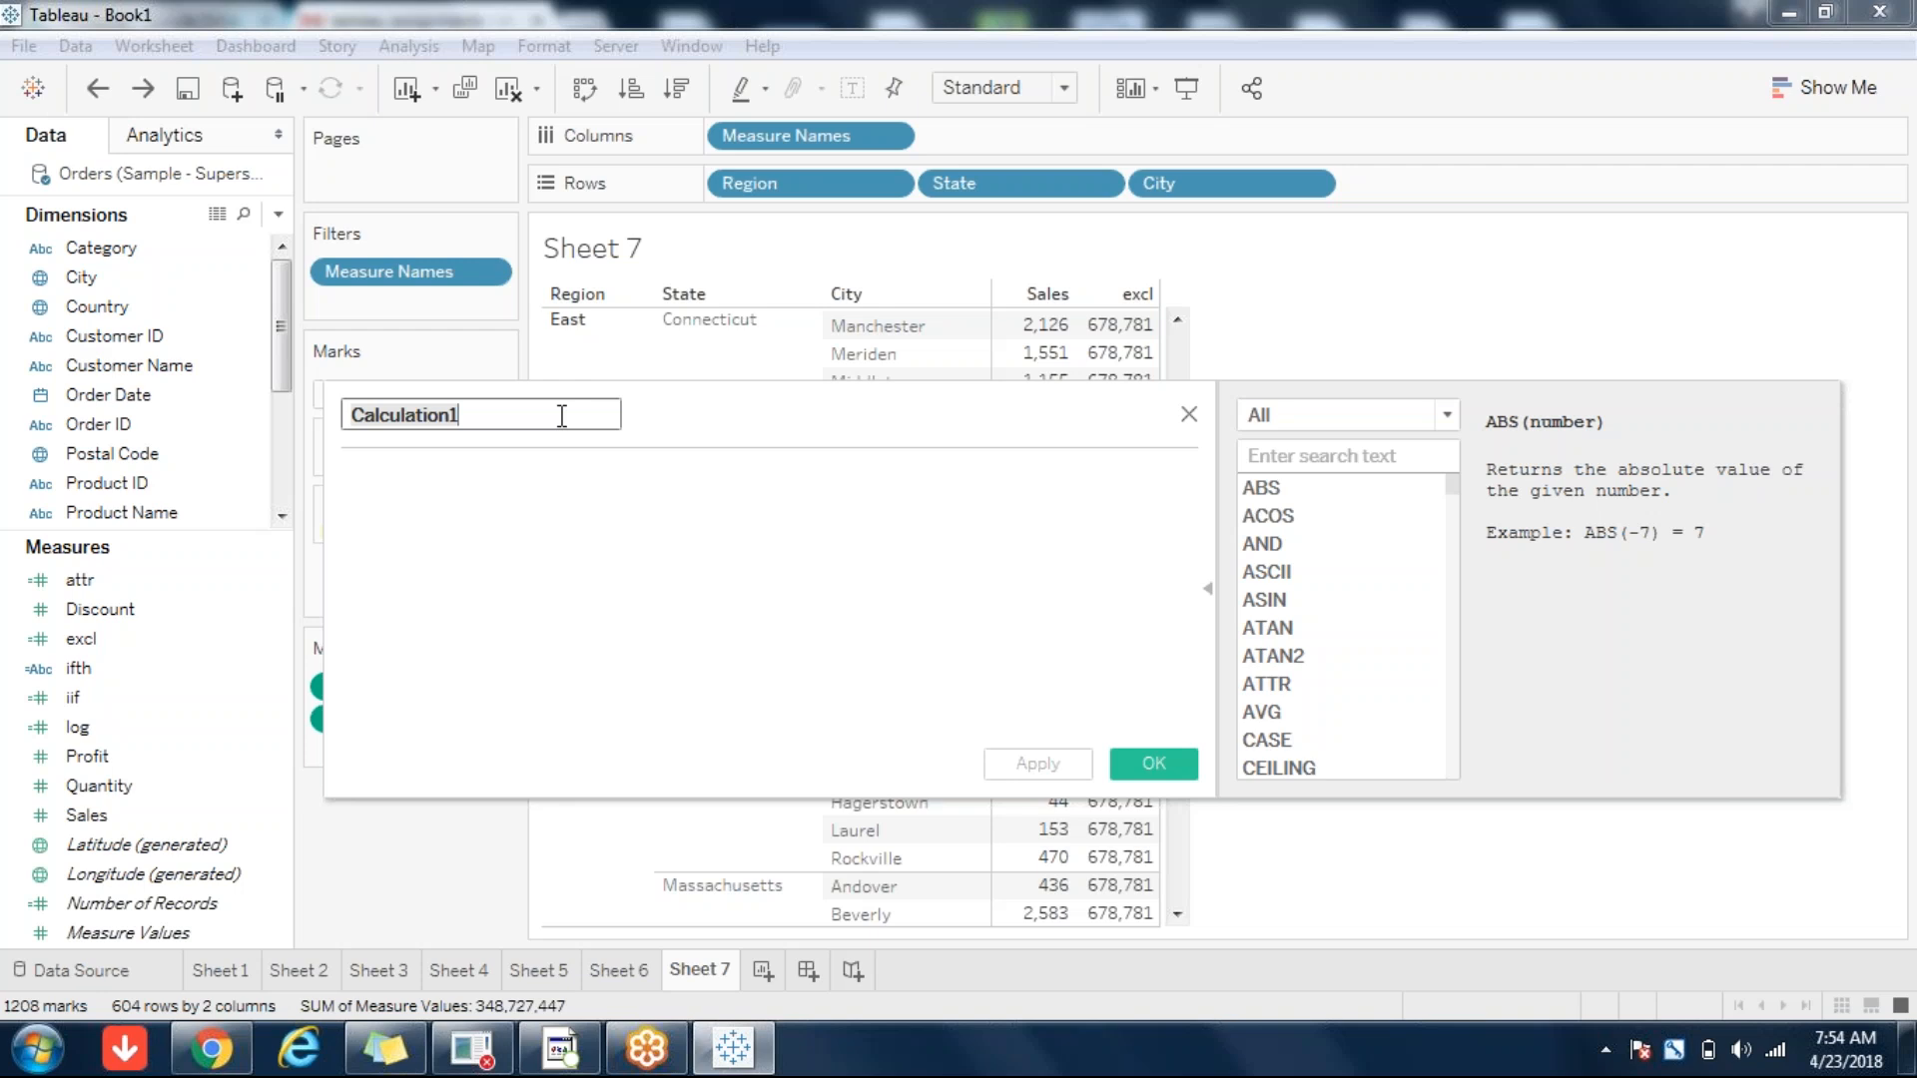
pyautogui.write('fix')
pyautogui.click(479, 501)
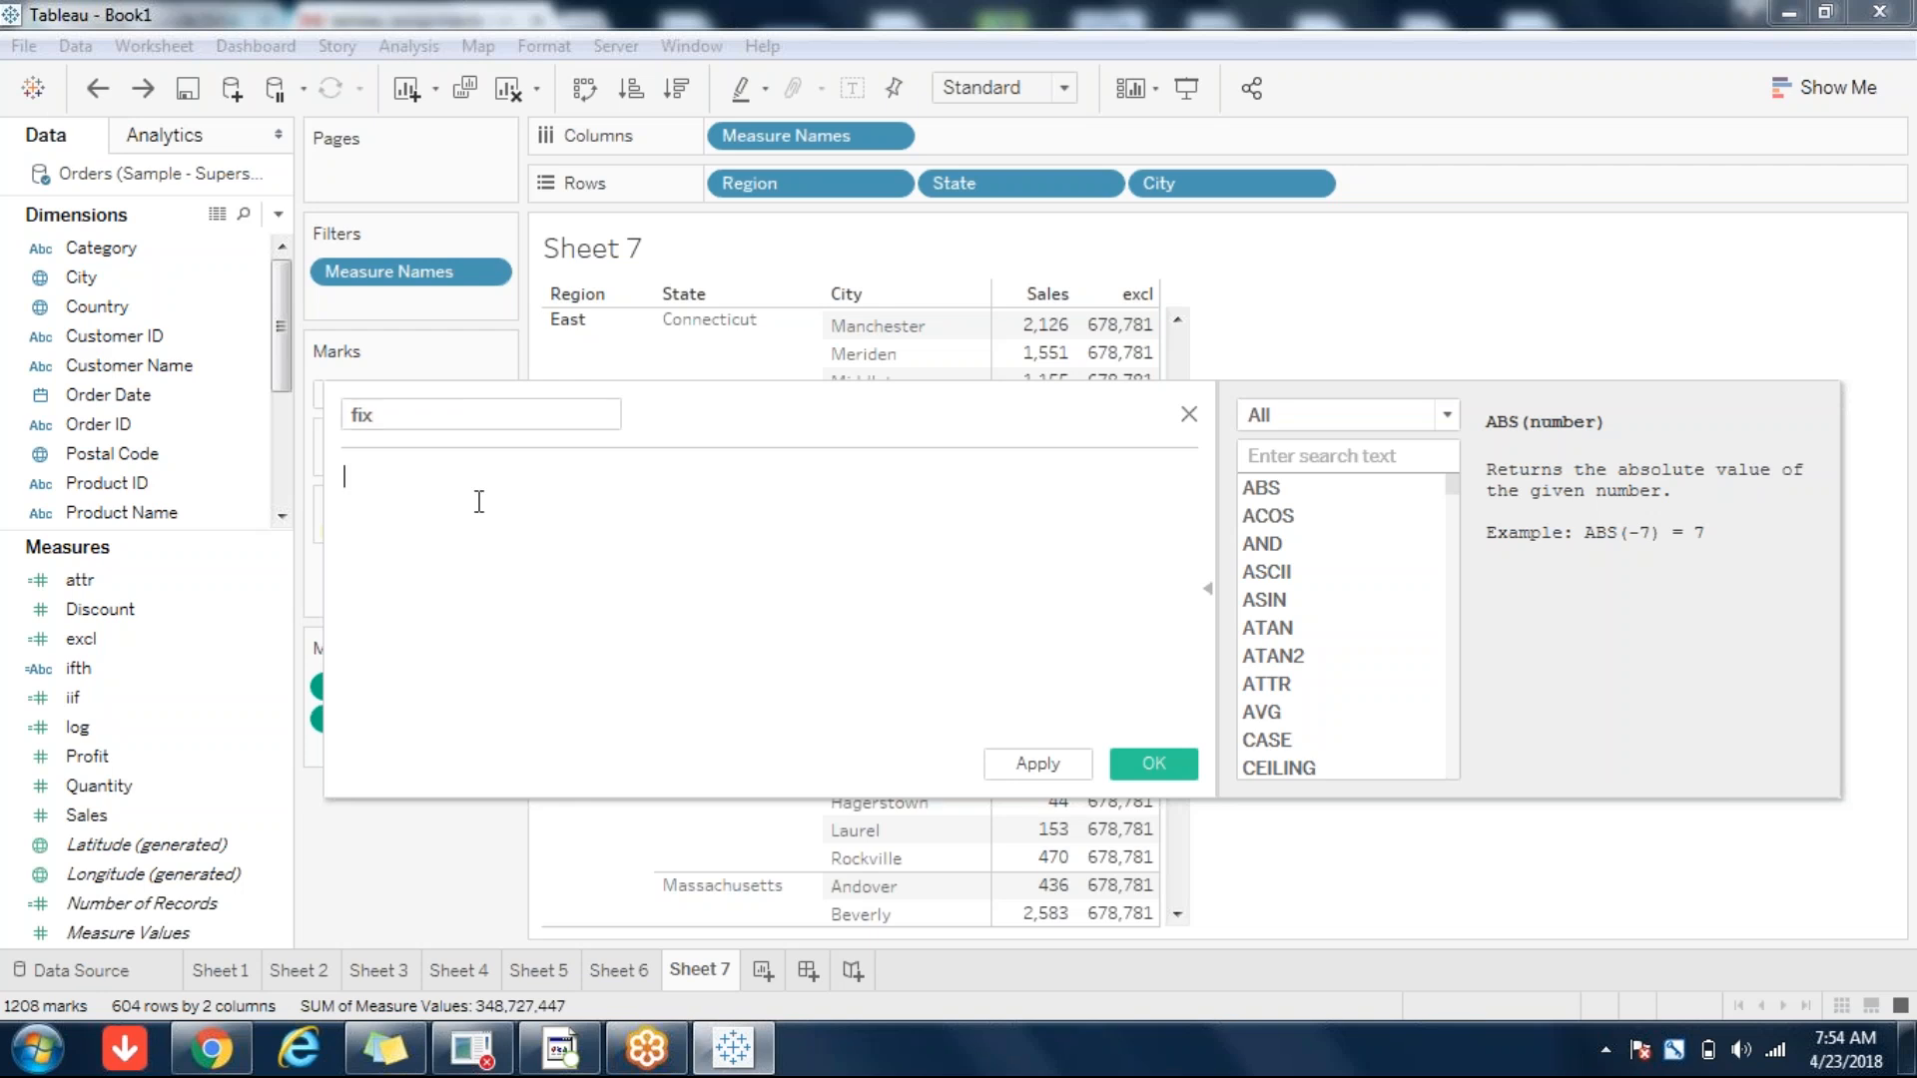
# - Enter the formula { FIXED [State]:SUM([Sales])} for the fix field
pyautogui.write('FIX')
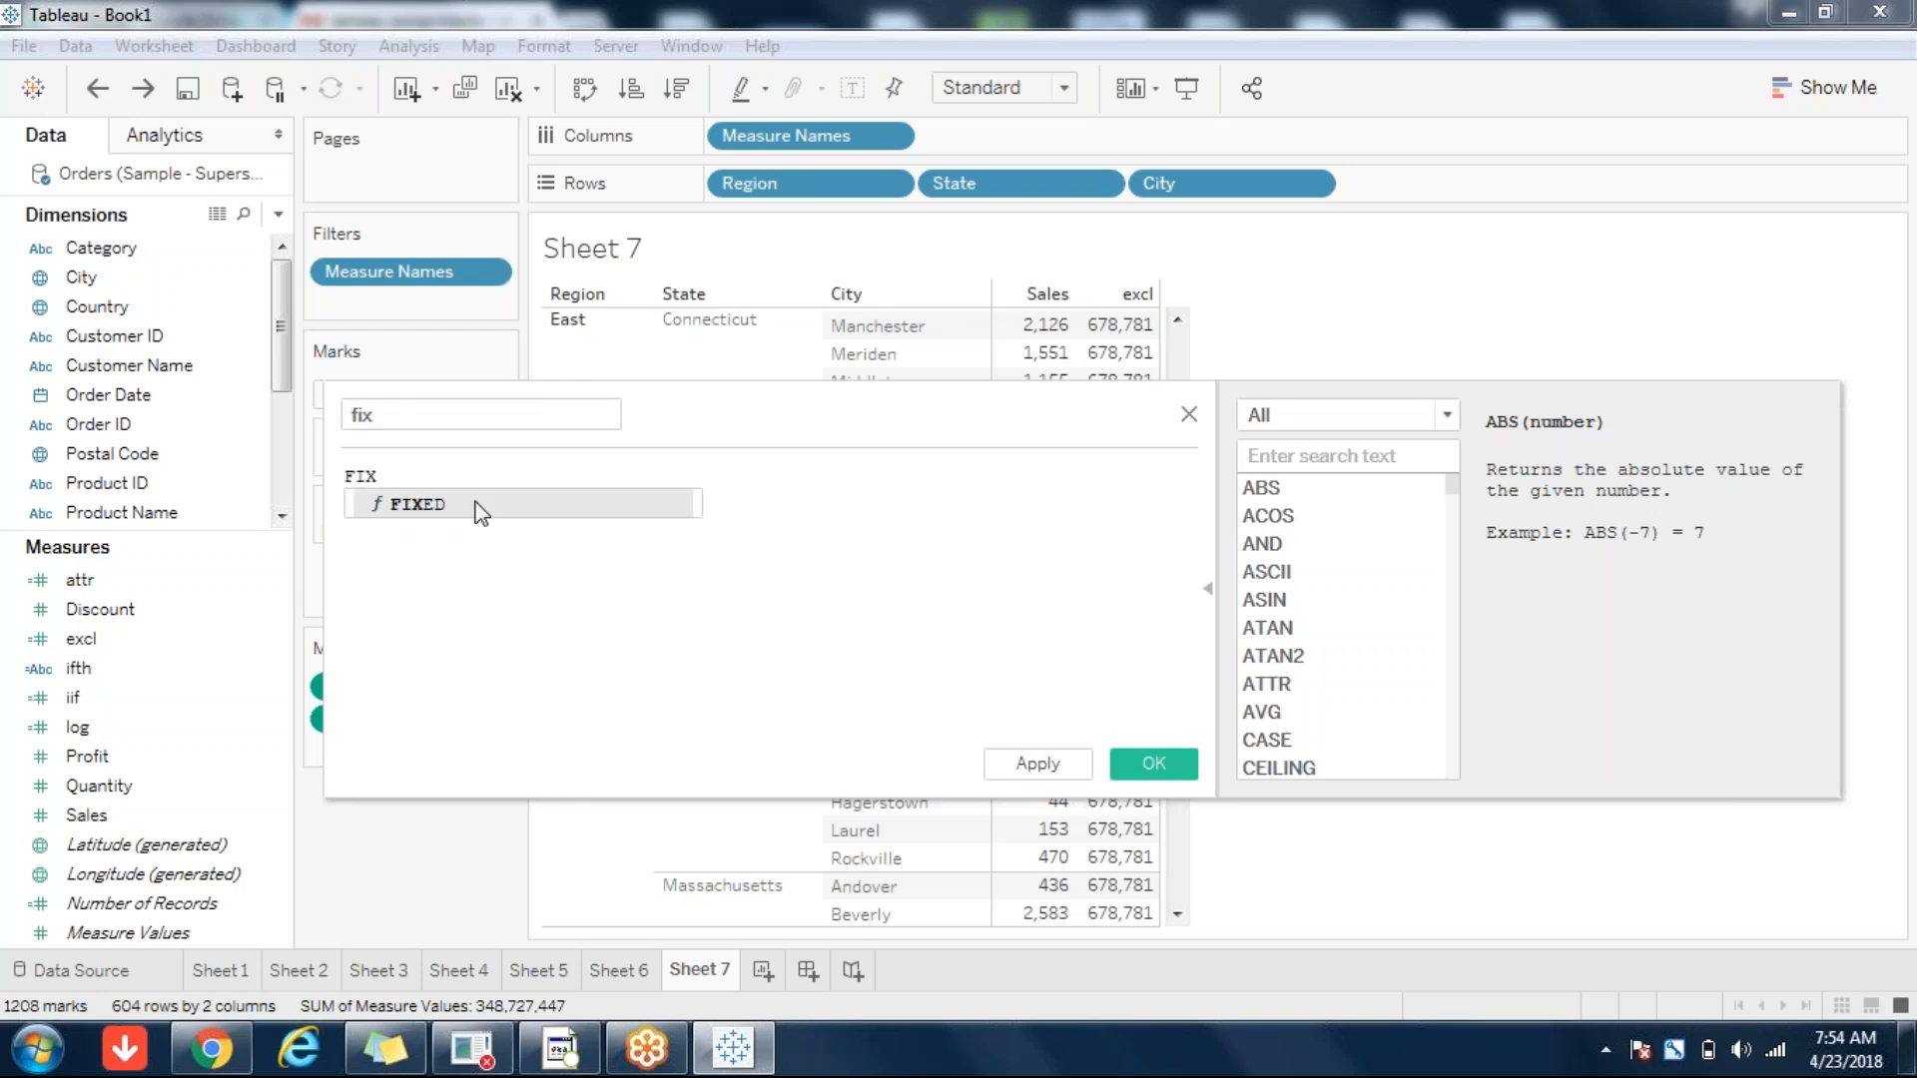
pyautogui.click(426, 506)
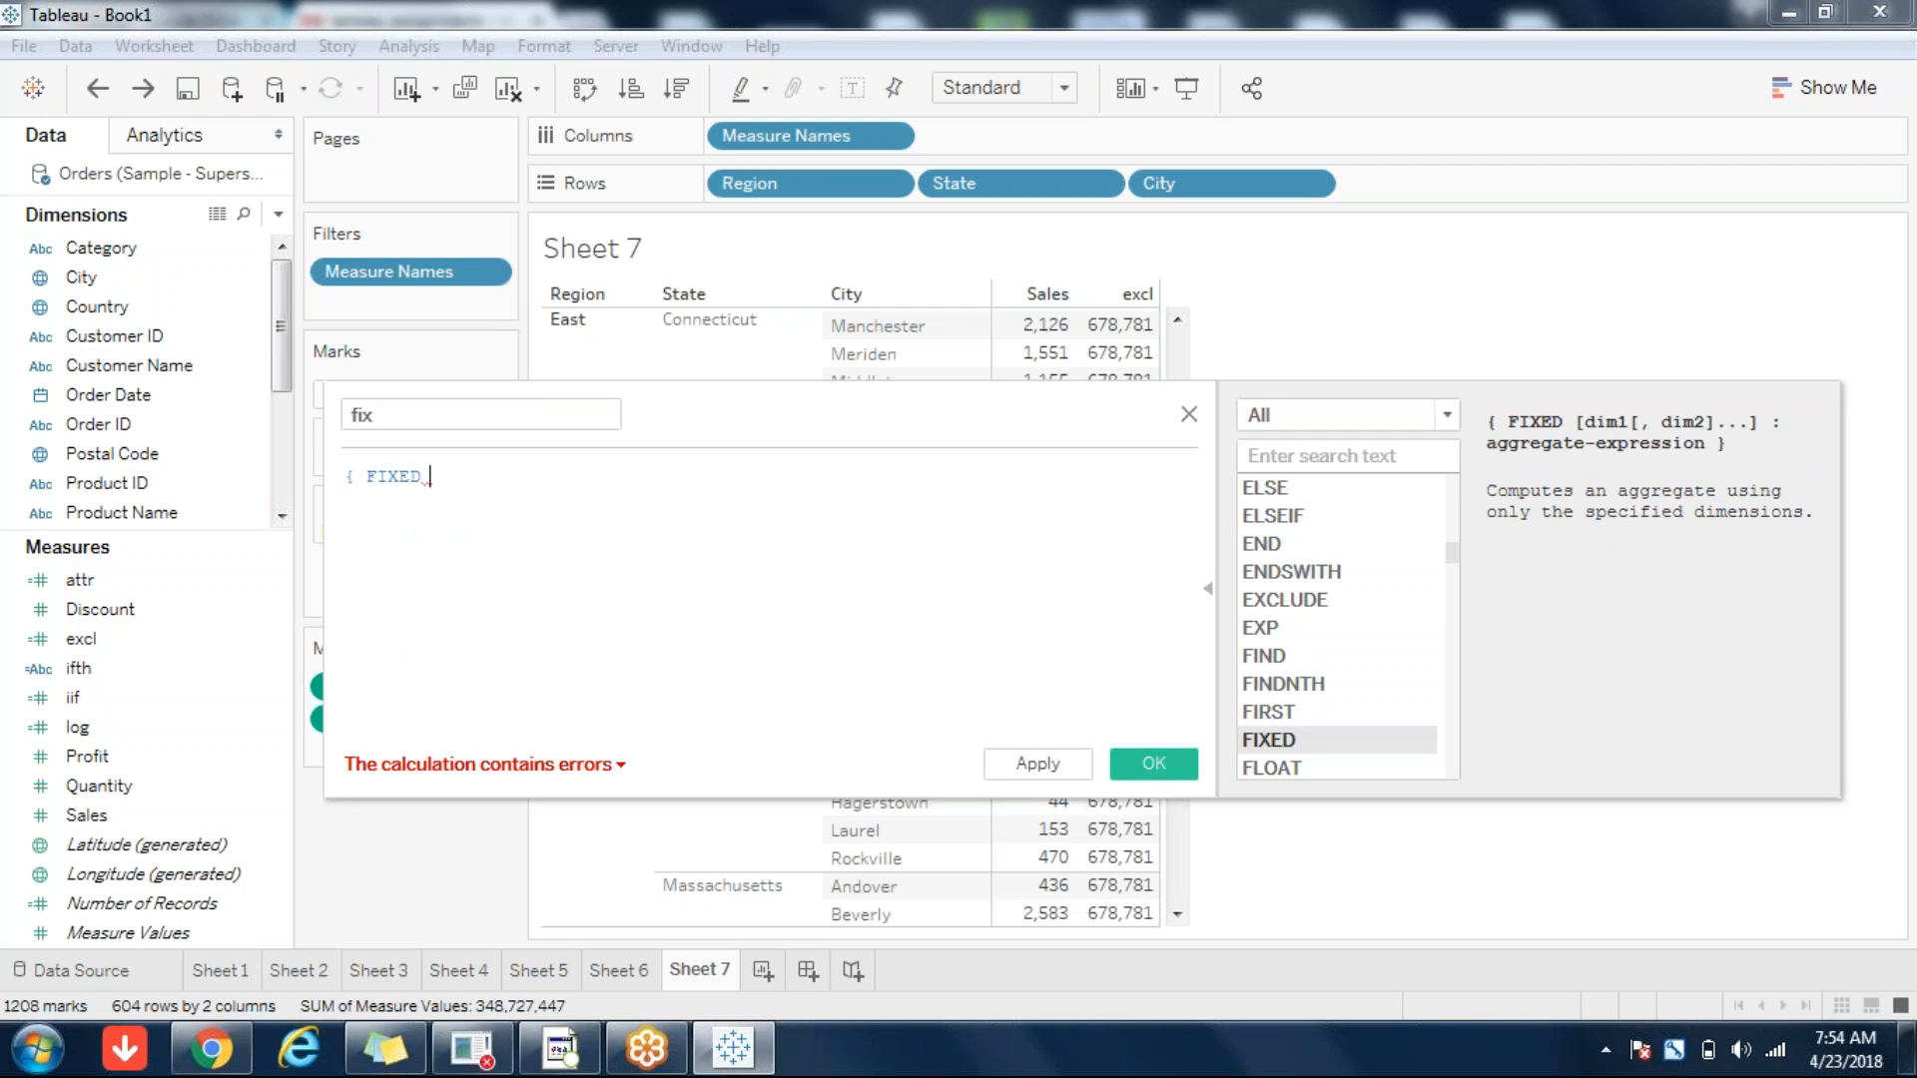
pyautogui.write('Sta')
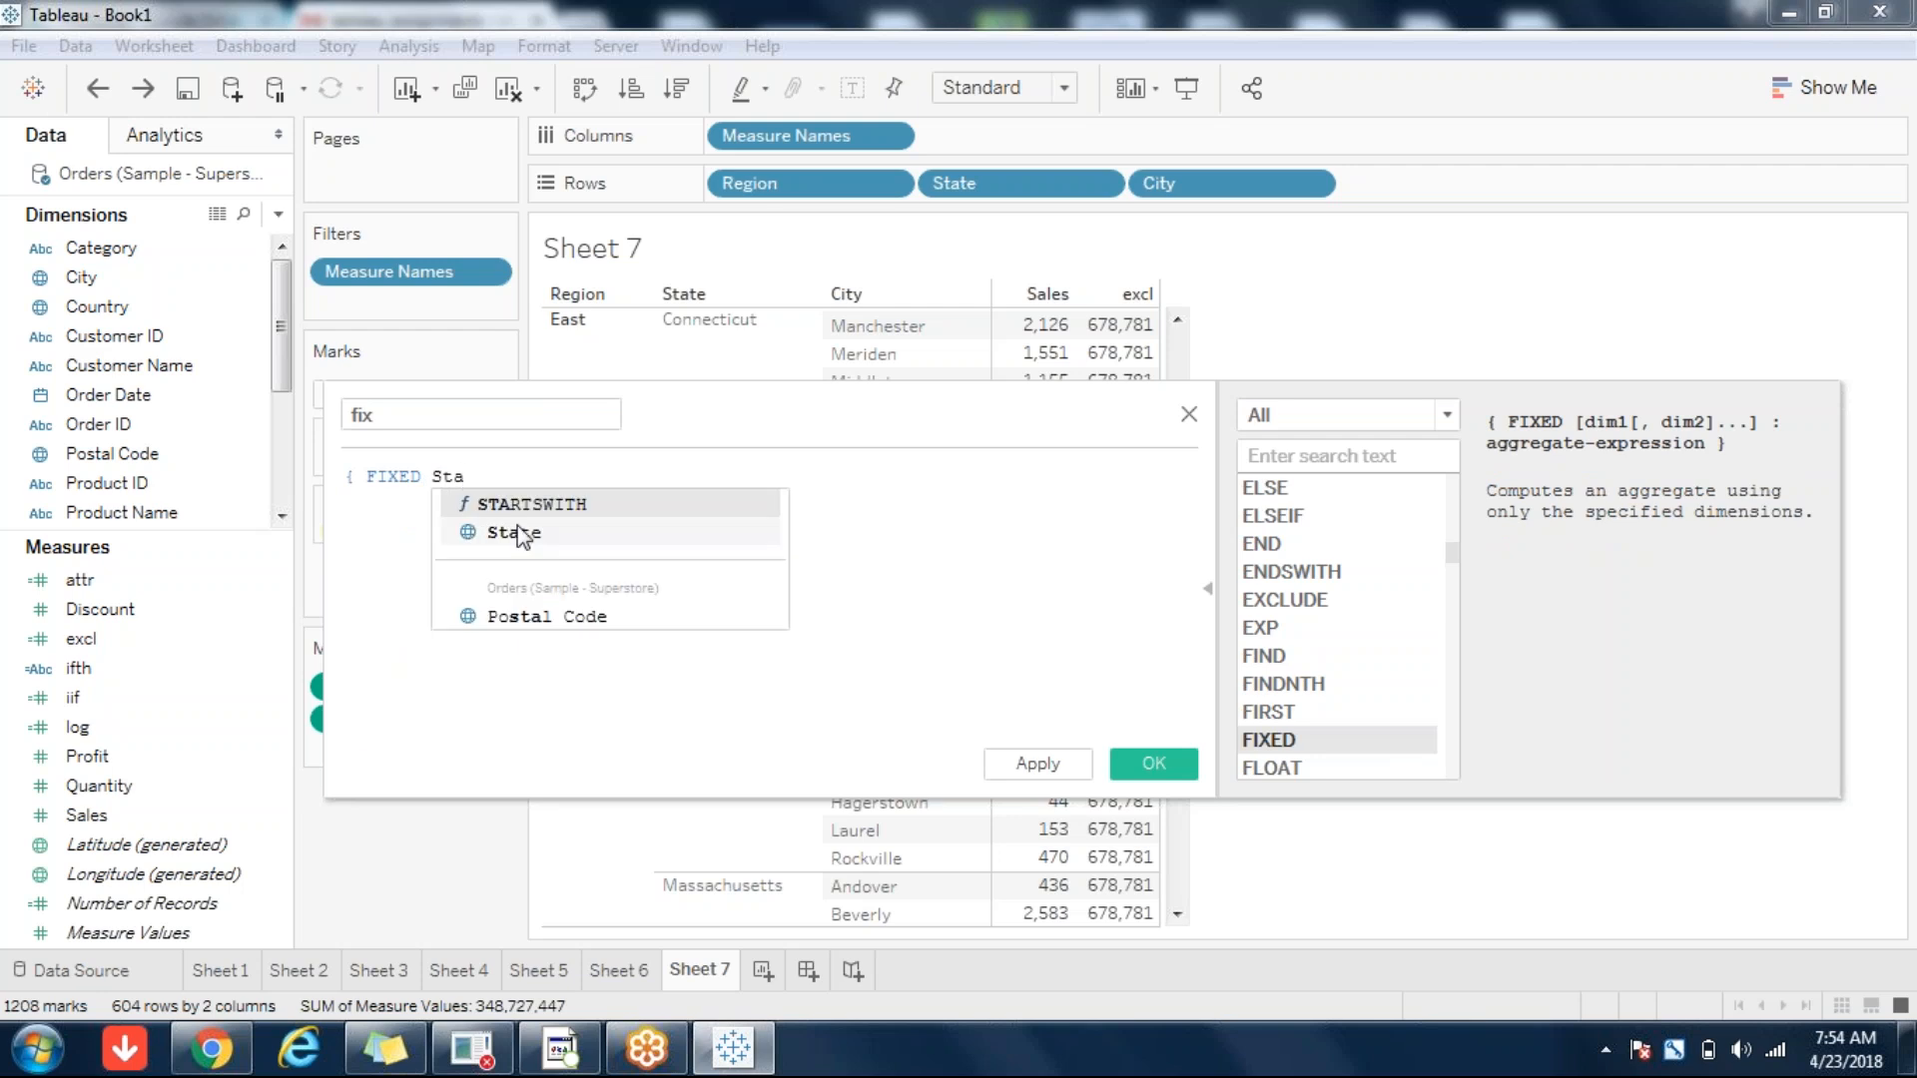
pyautogui.click(520, 534)
pyautogui.write(':SUM(')
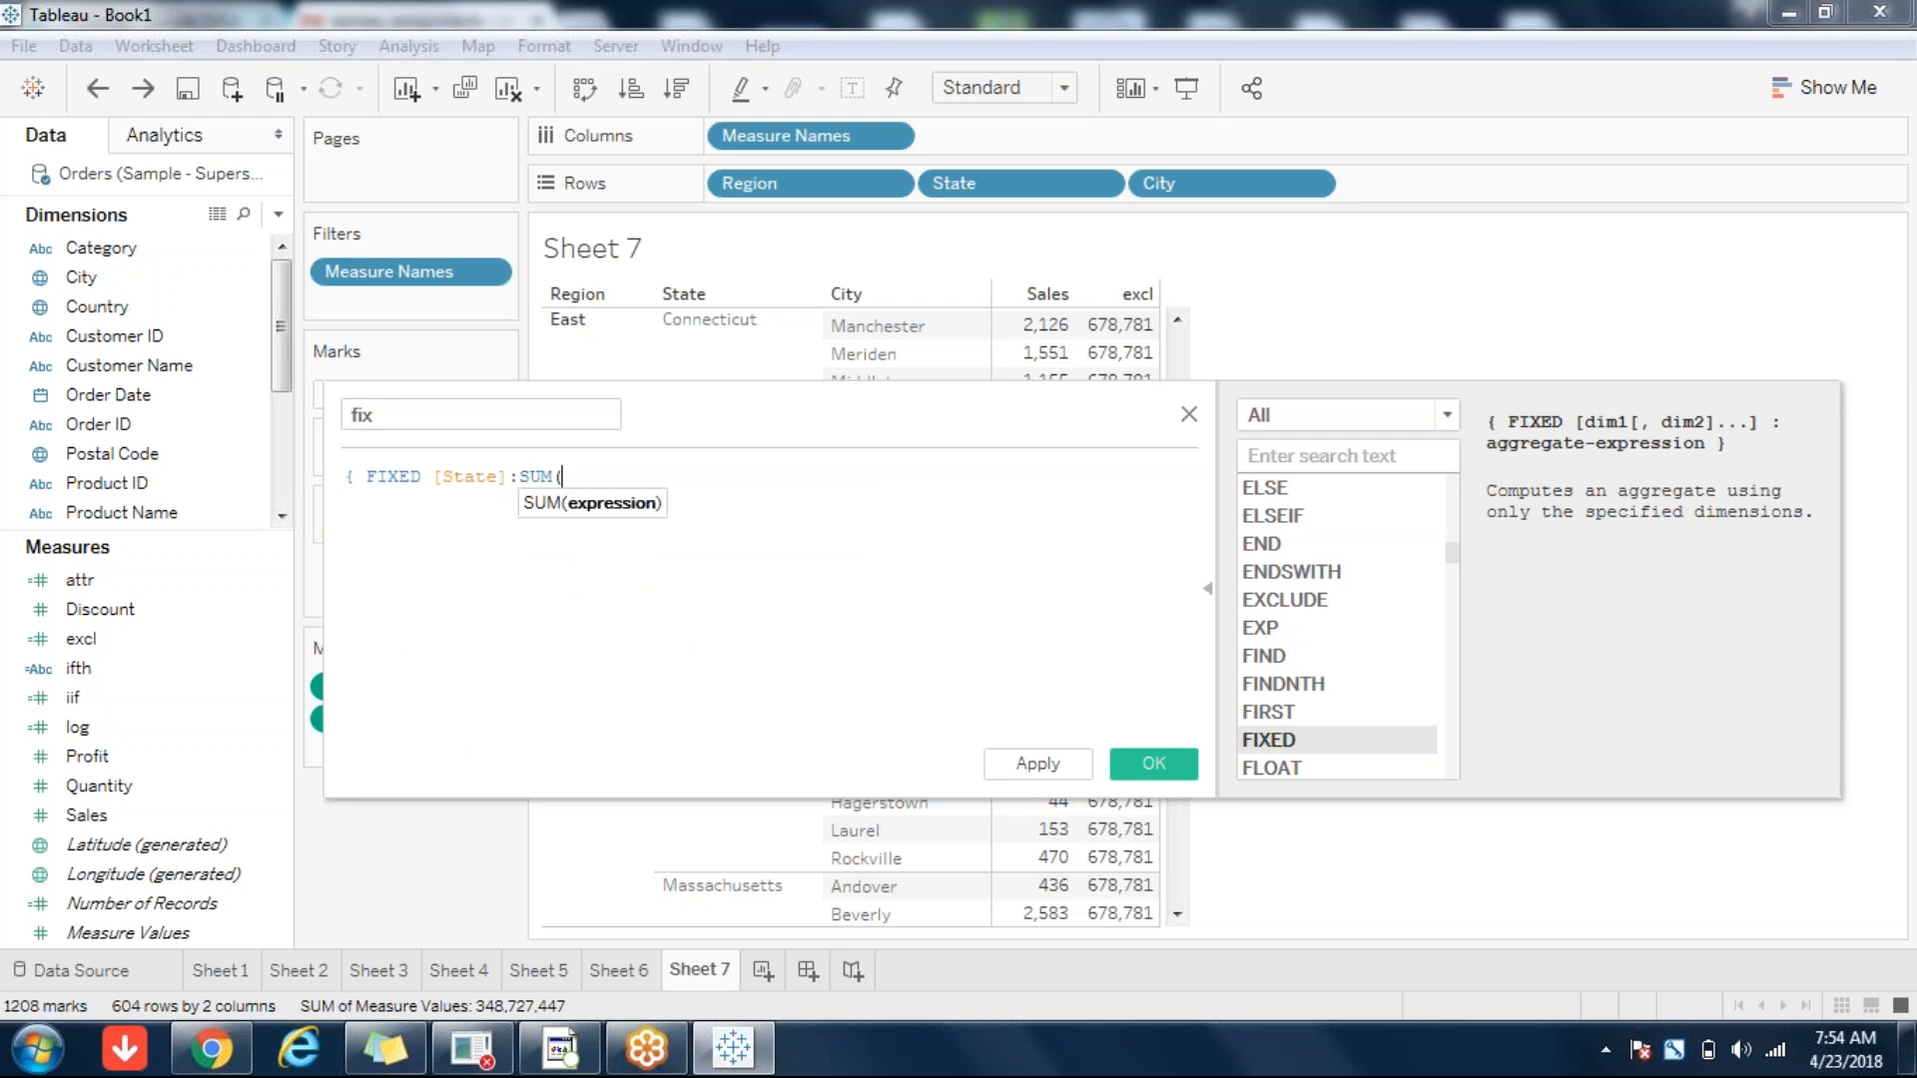
pyautogui.write('[S')
pyautogui.click(669, 507)
pyautogui.write(')}')
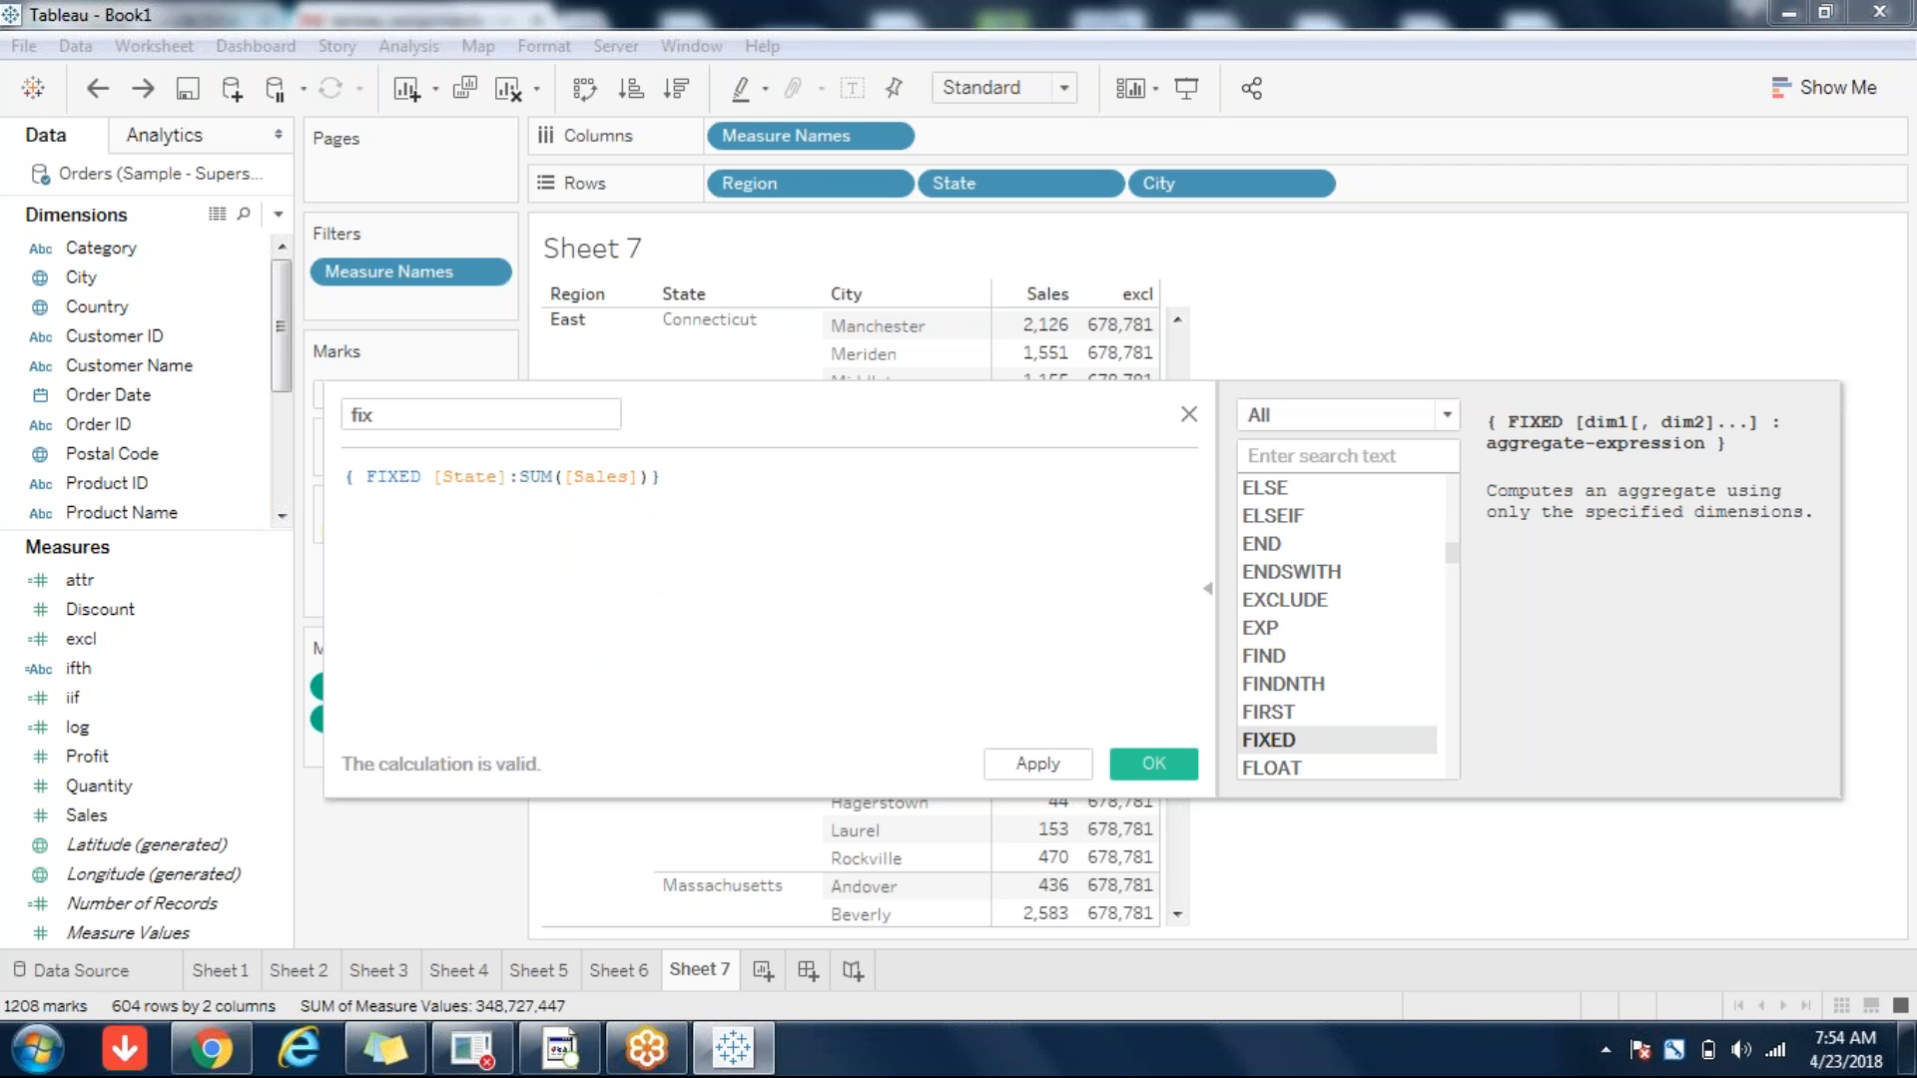
# - Save the fix calculated field and add it to the table alongside Sales and excl
pyautogui.click(590, 314)
pyautogui.click(704, 366)
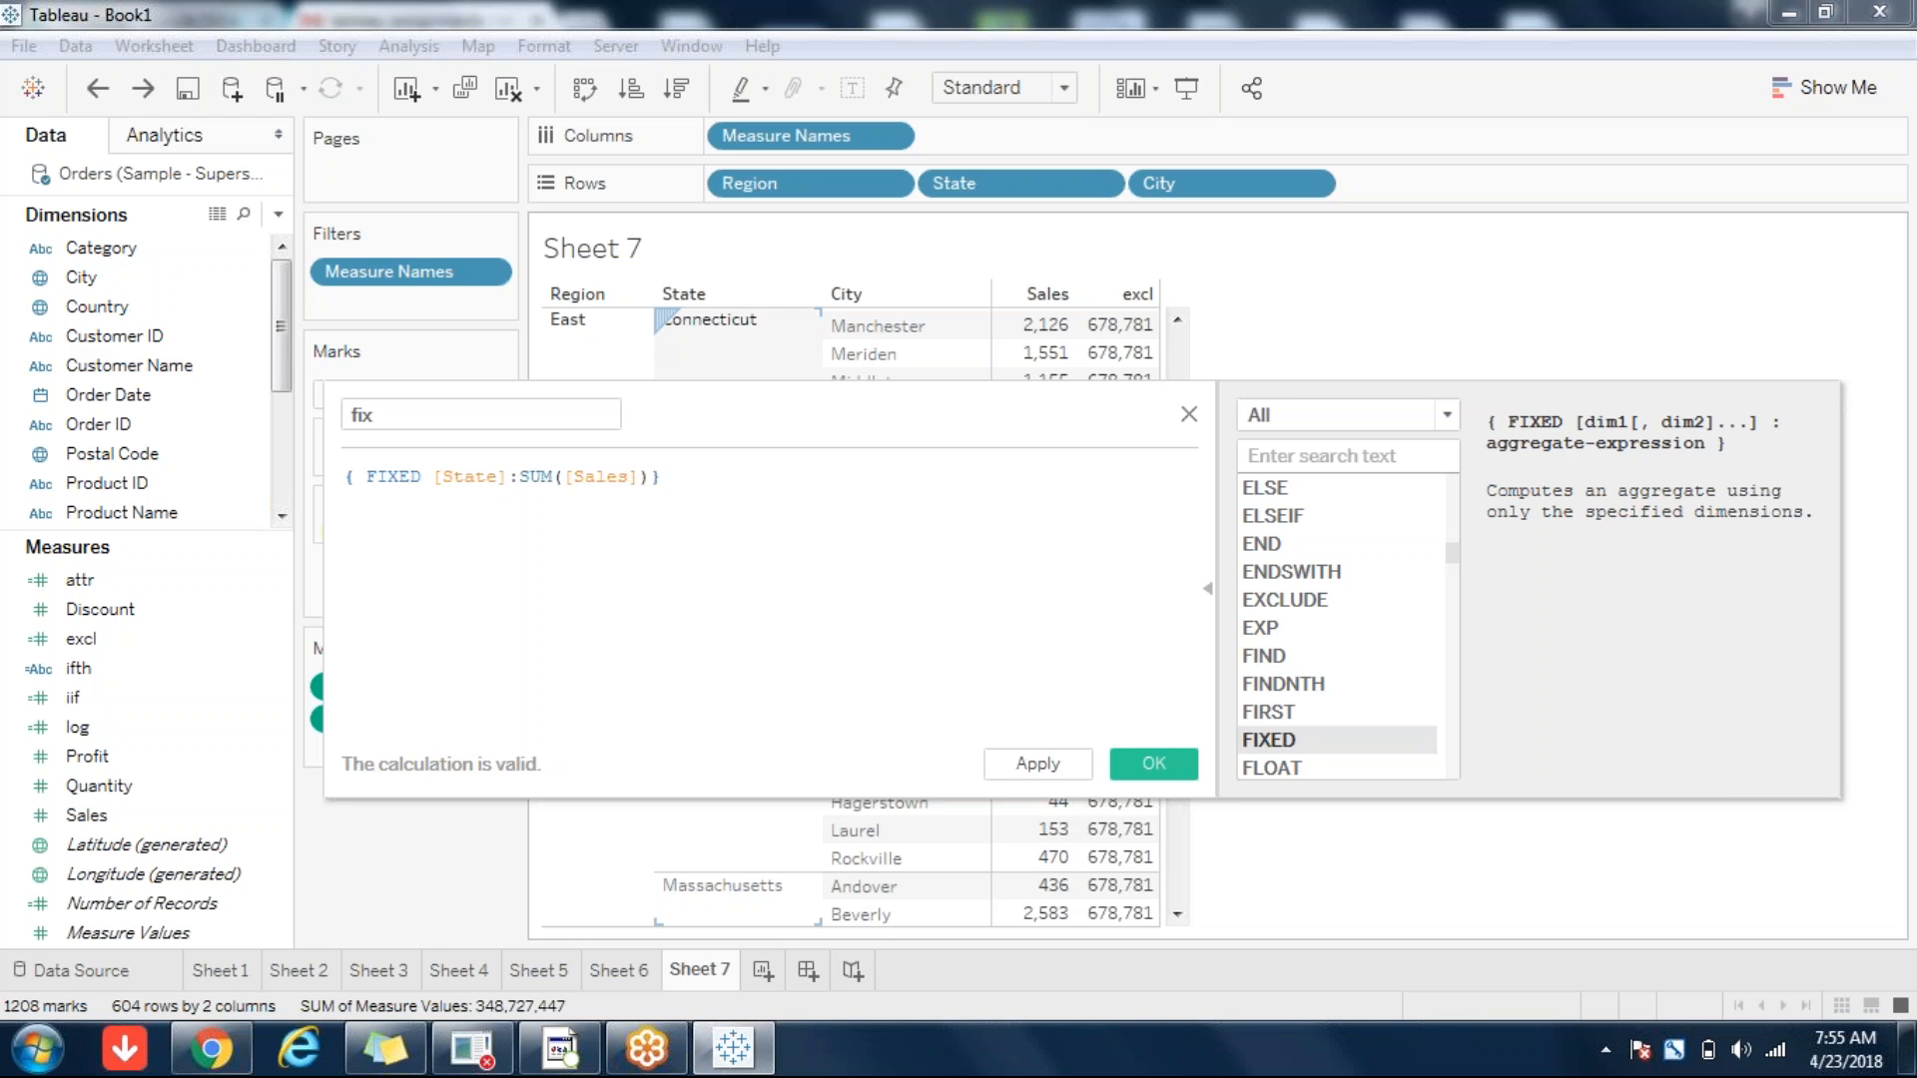
pyautogui.click(1154, 764)
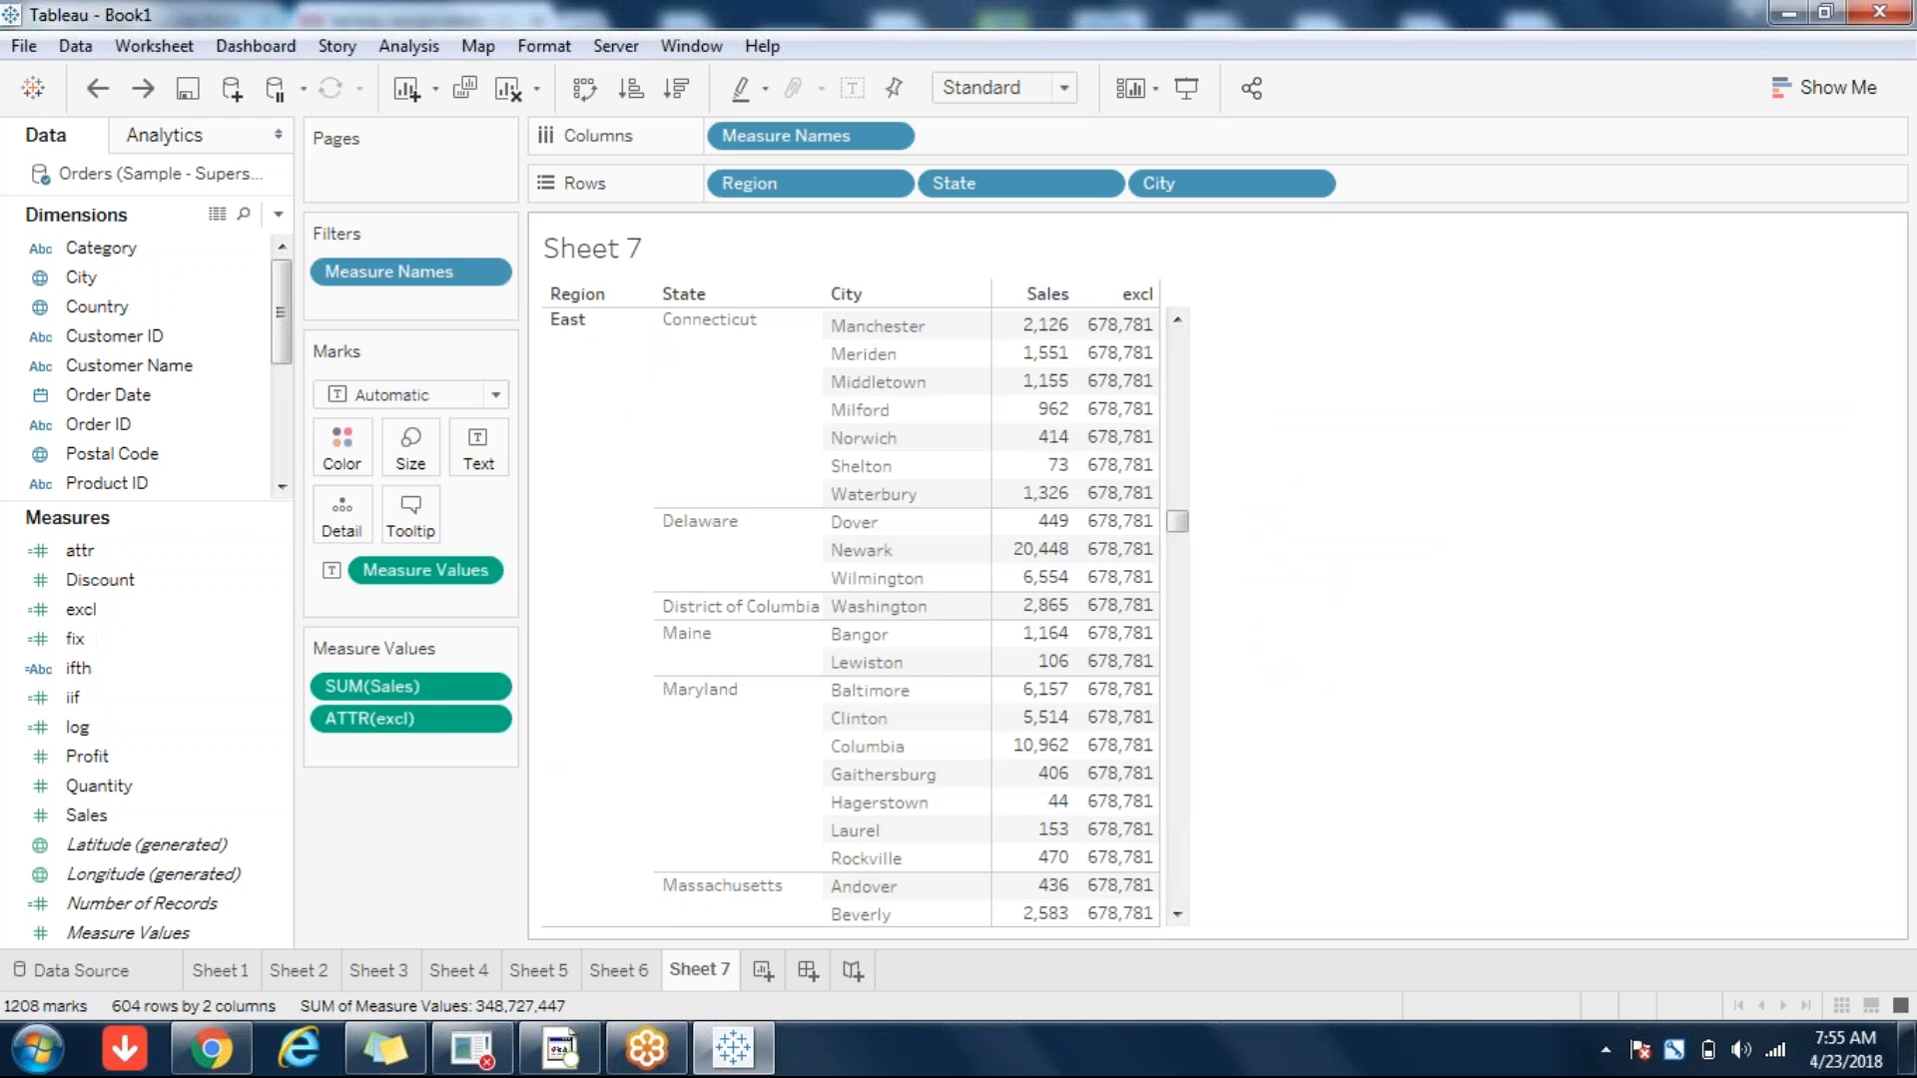
pyautogui.click(86, 642)
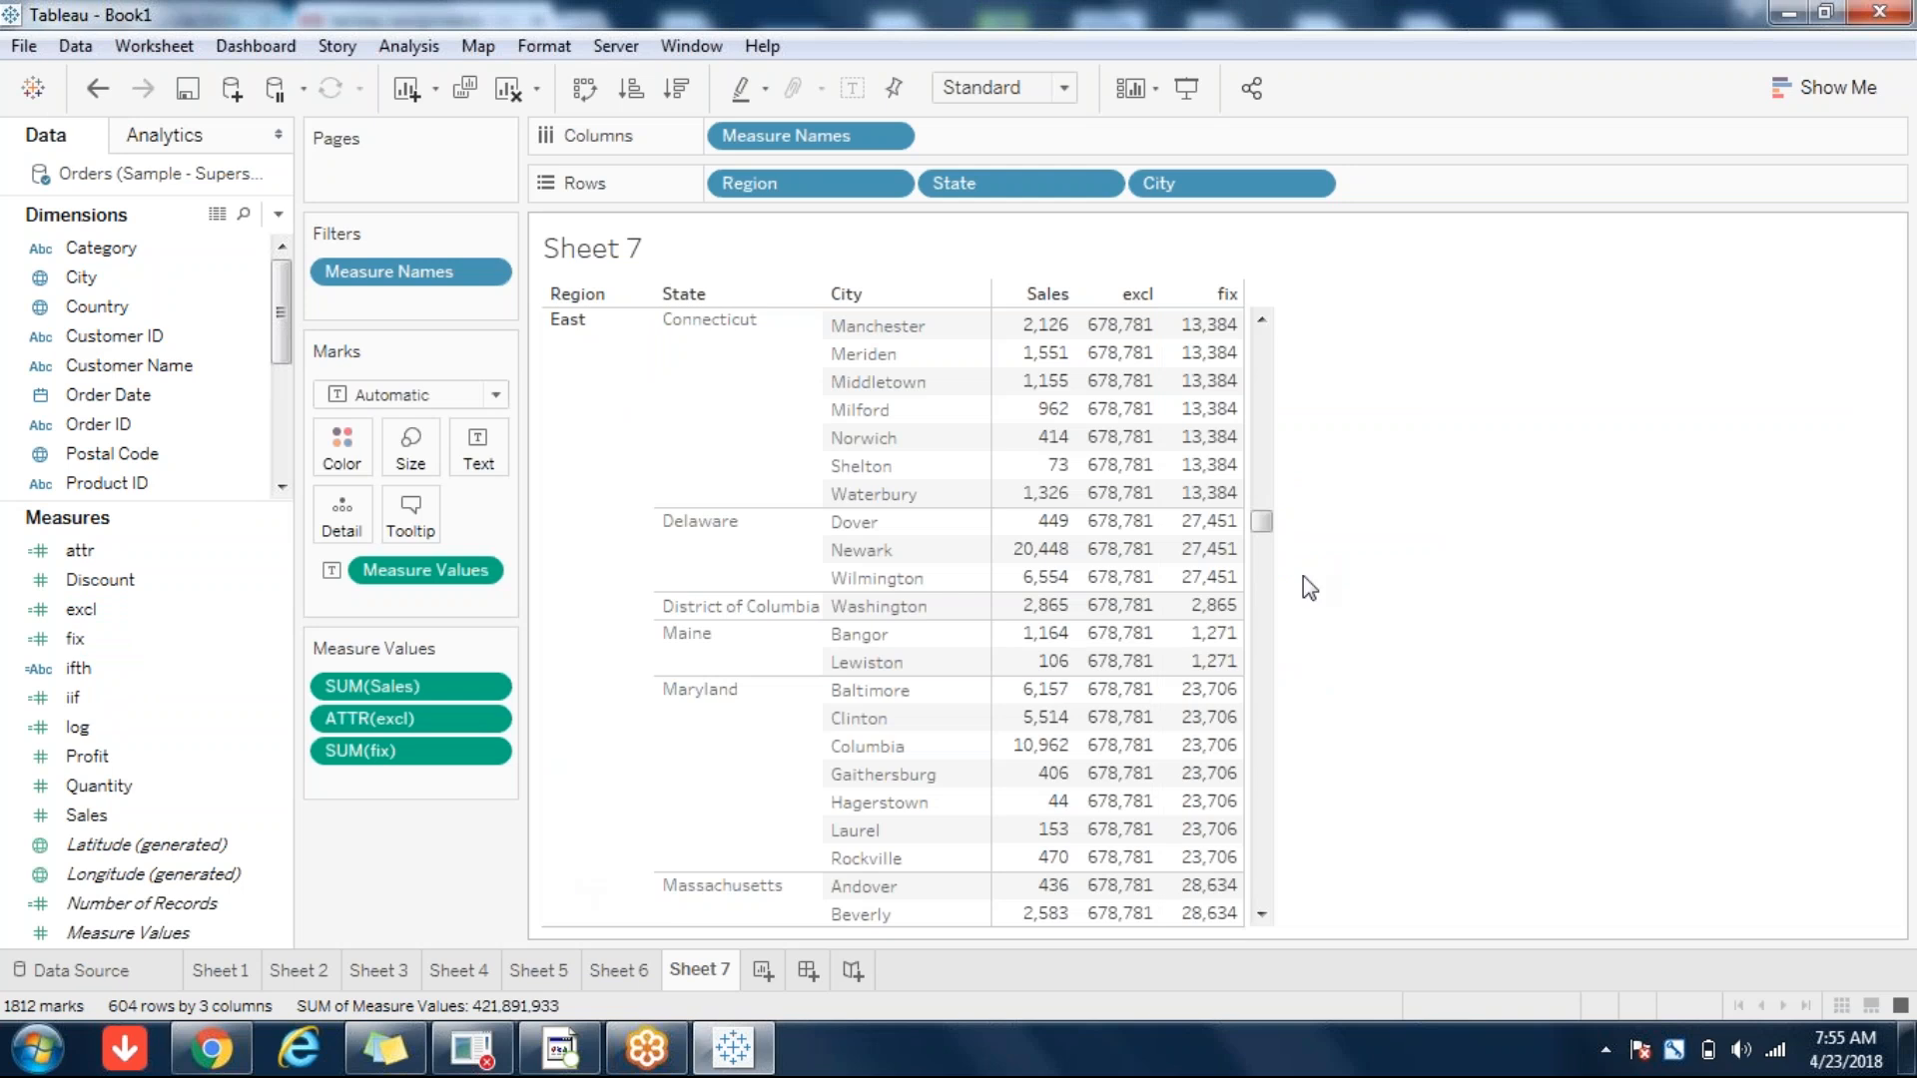
# - Check the fix values state by state in the East region and at the start of the table
pyautogui.click(693, 555)
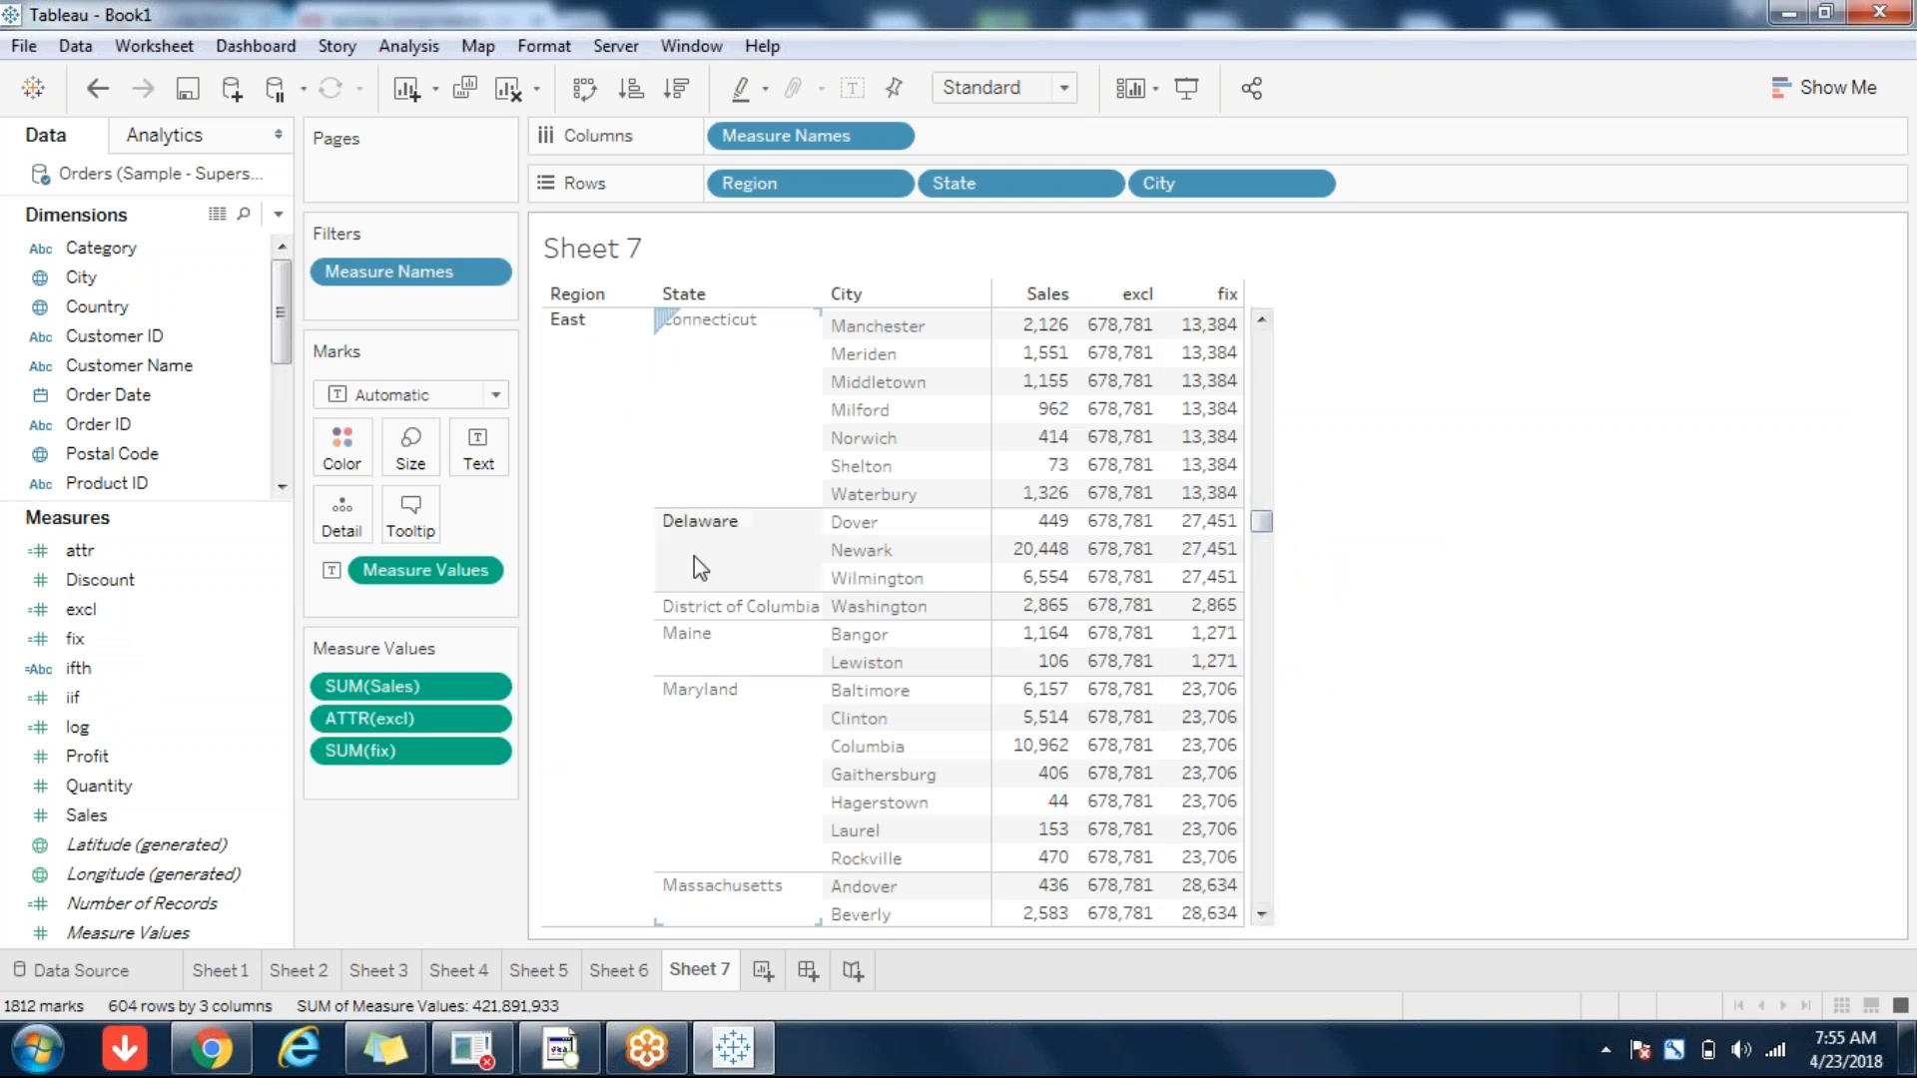
pyautogui.click(1335, 608)
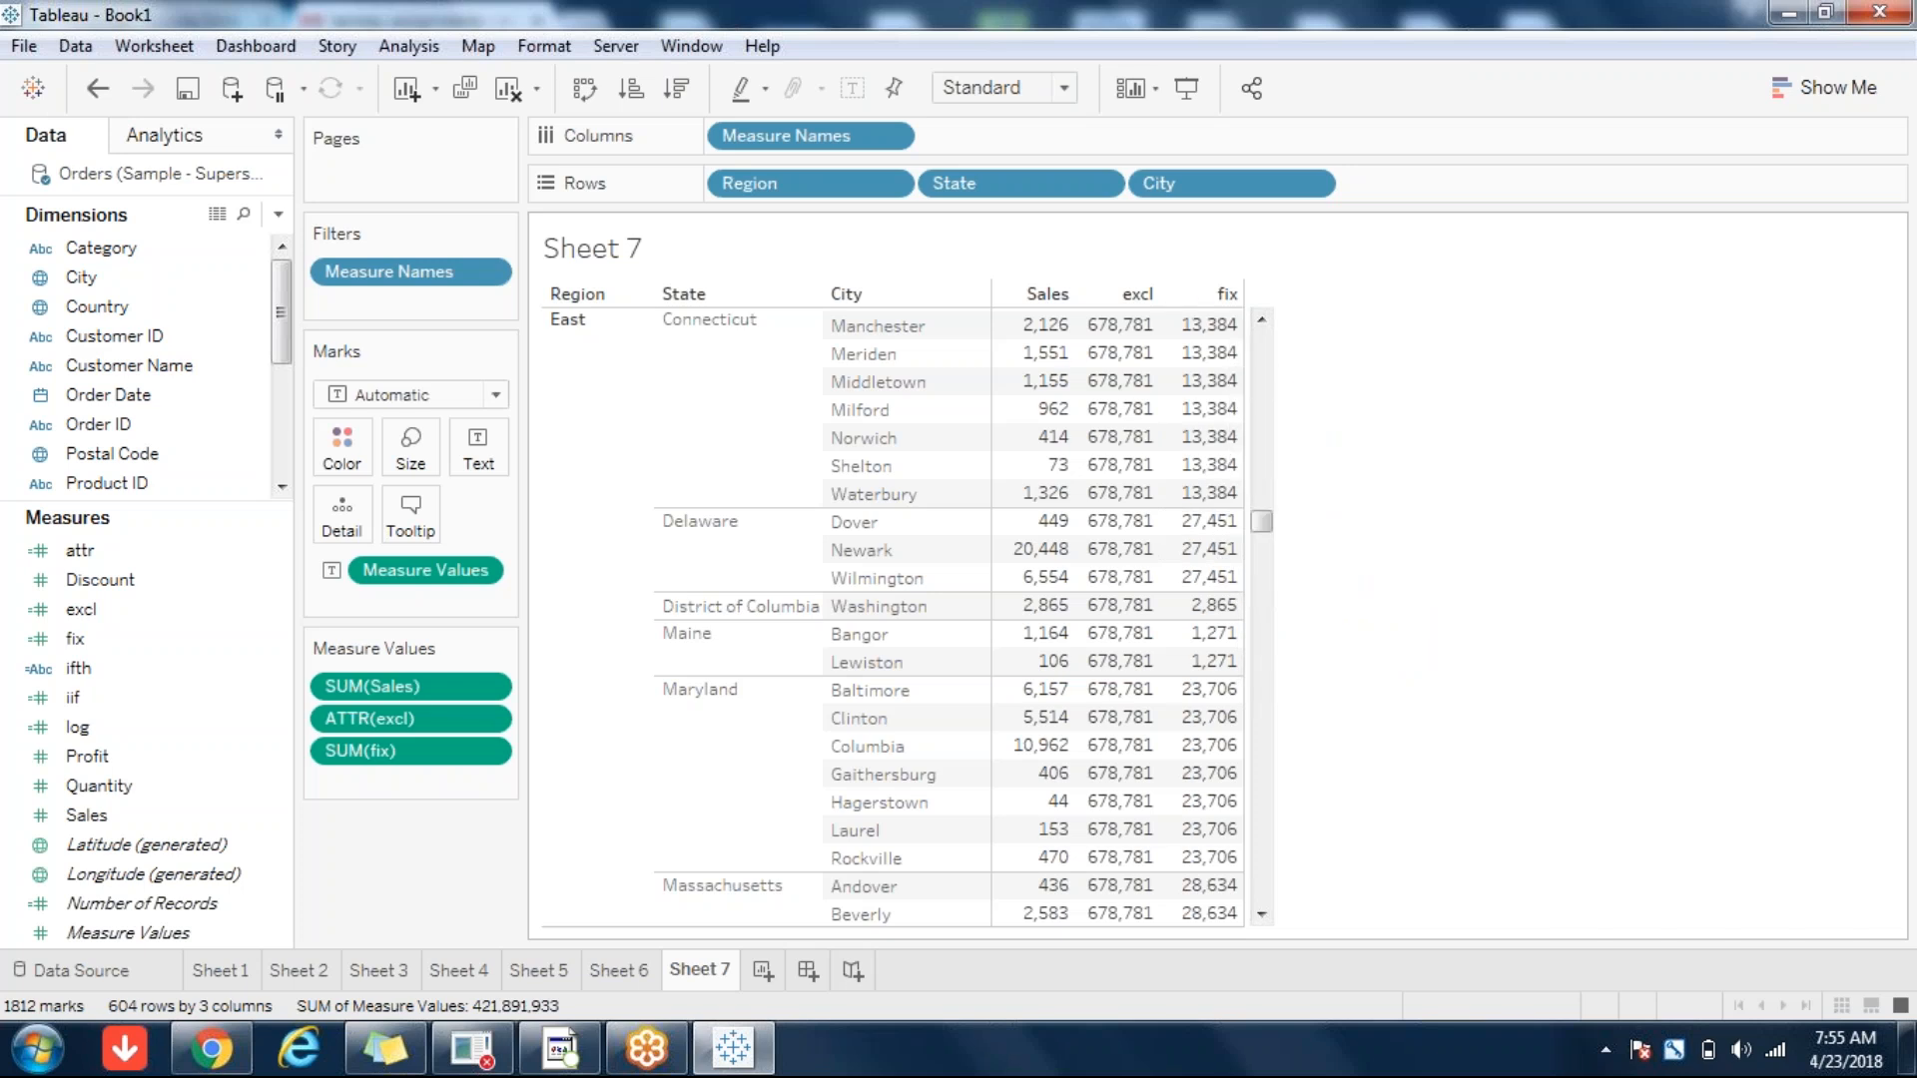
pyautogui.moveTo(1262, 524); pyautogui.dragTo(1265, 339)
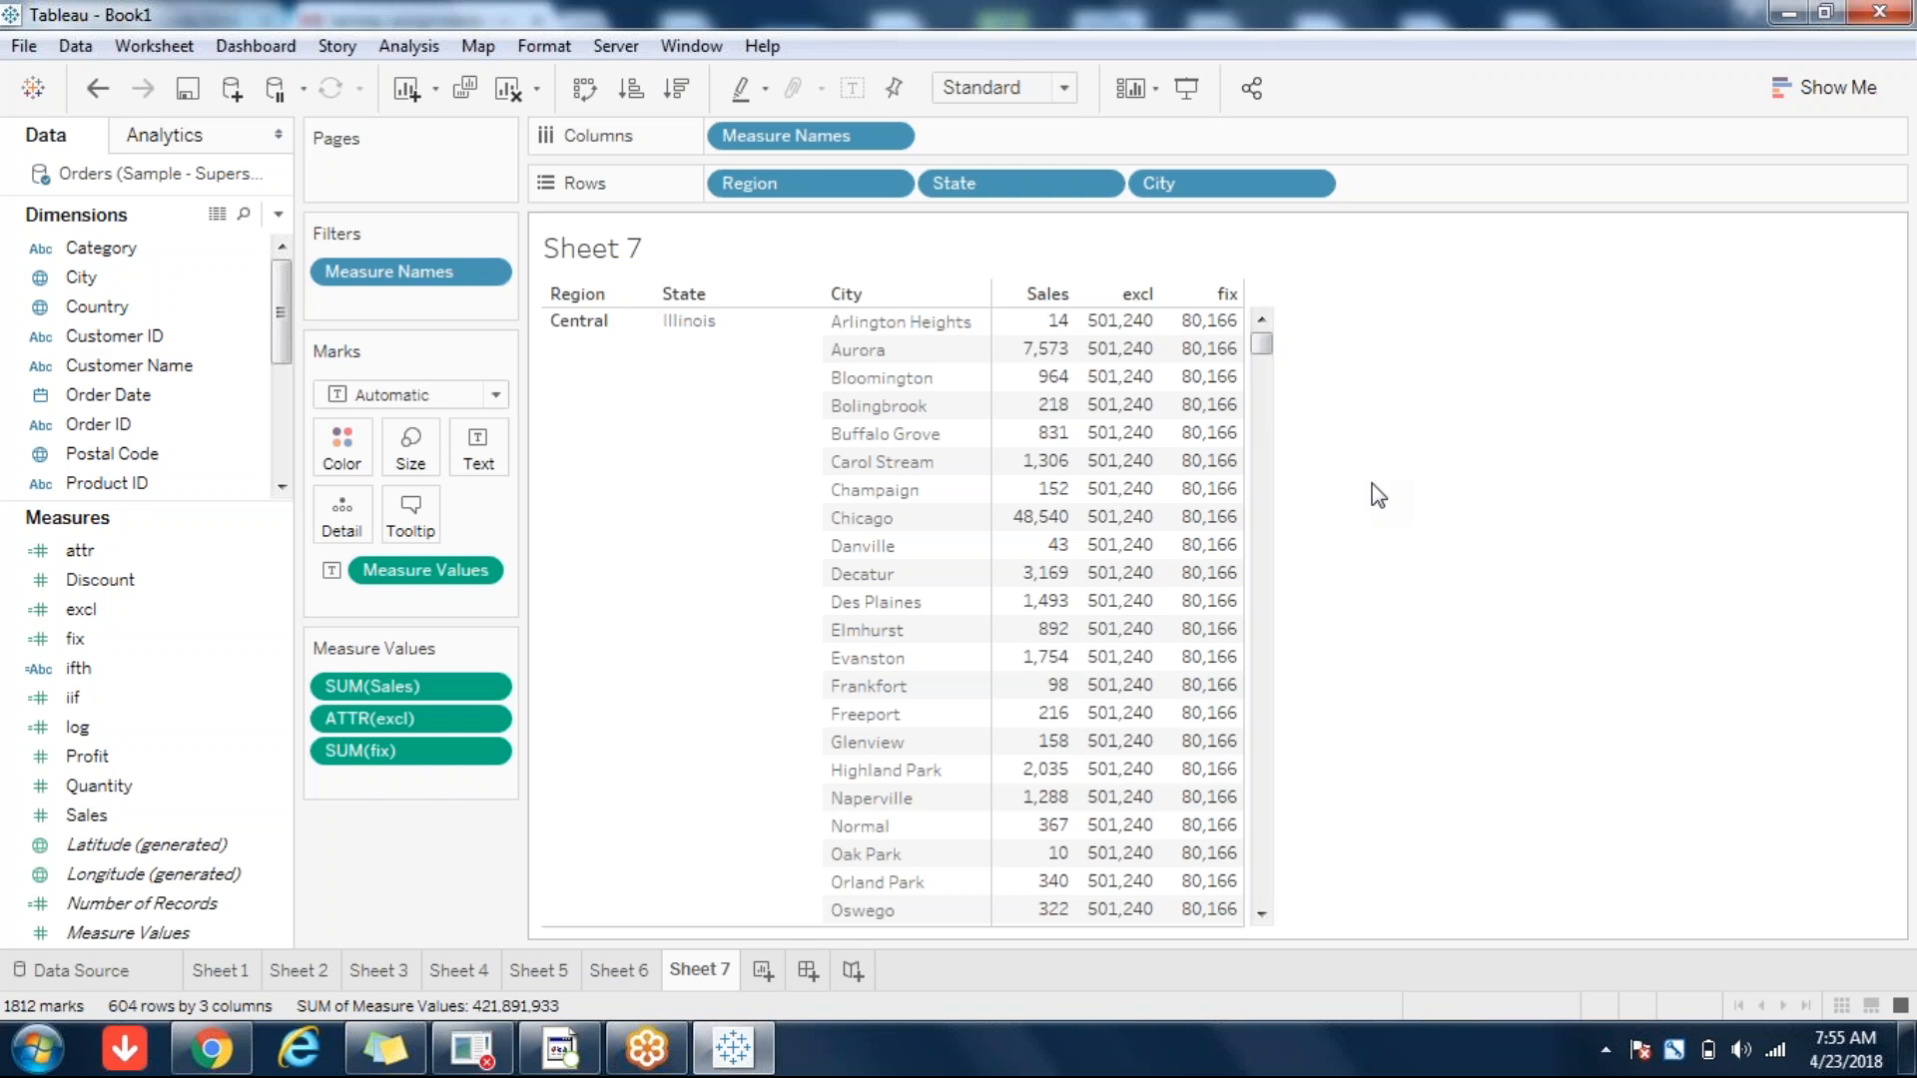
# - Switch to Gmail in Chrome and read the latest message in the tableau assignments thread
pyautogui.click(639, 1066)
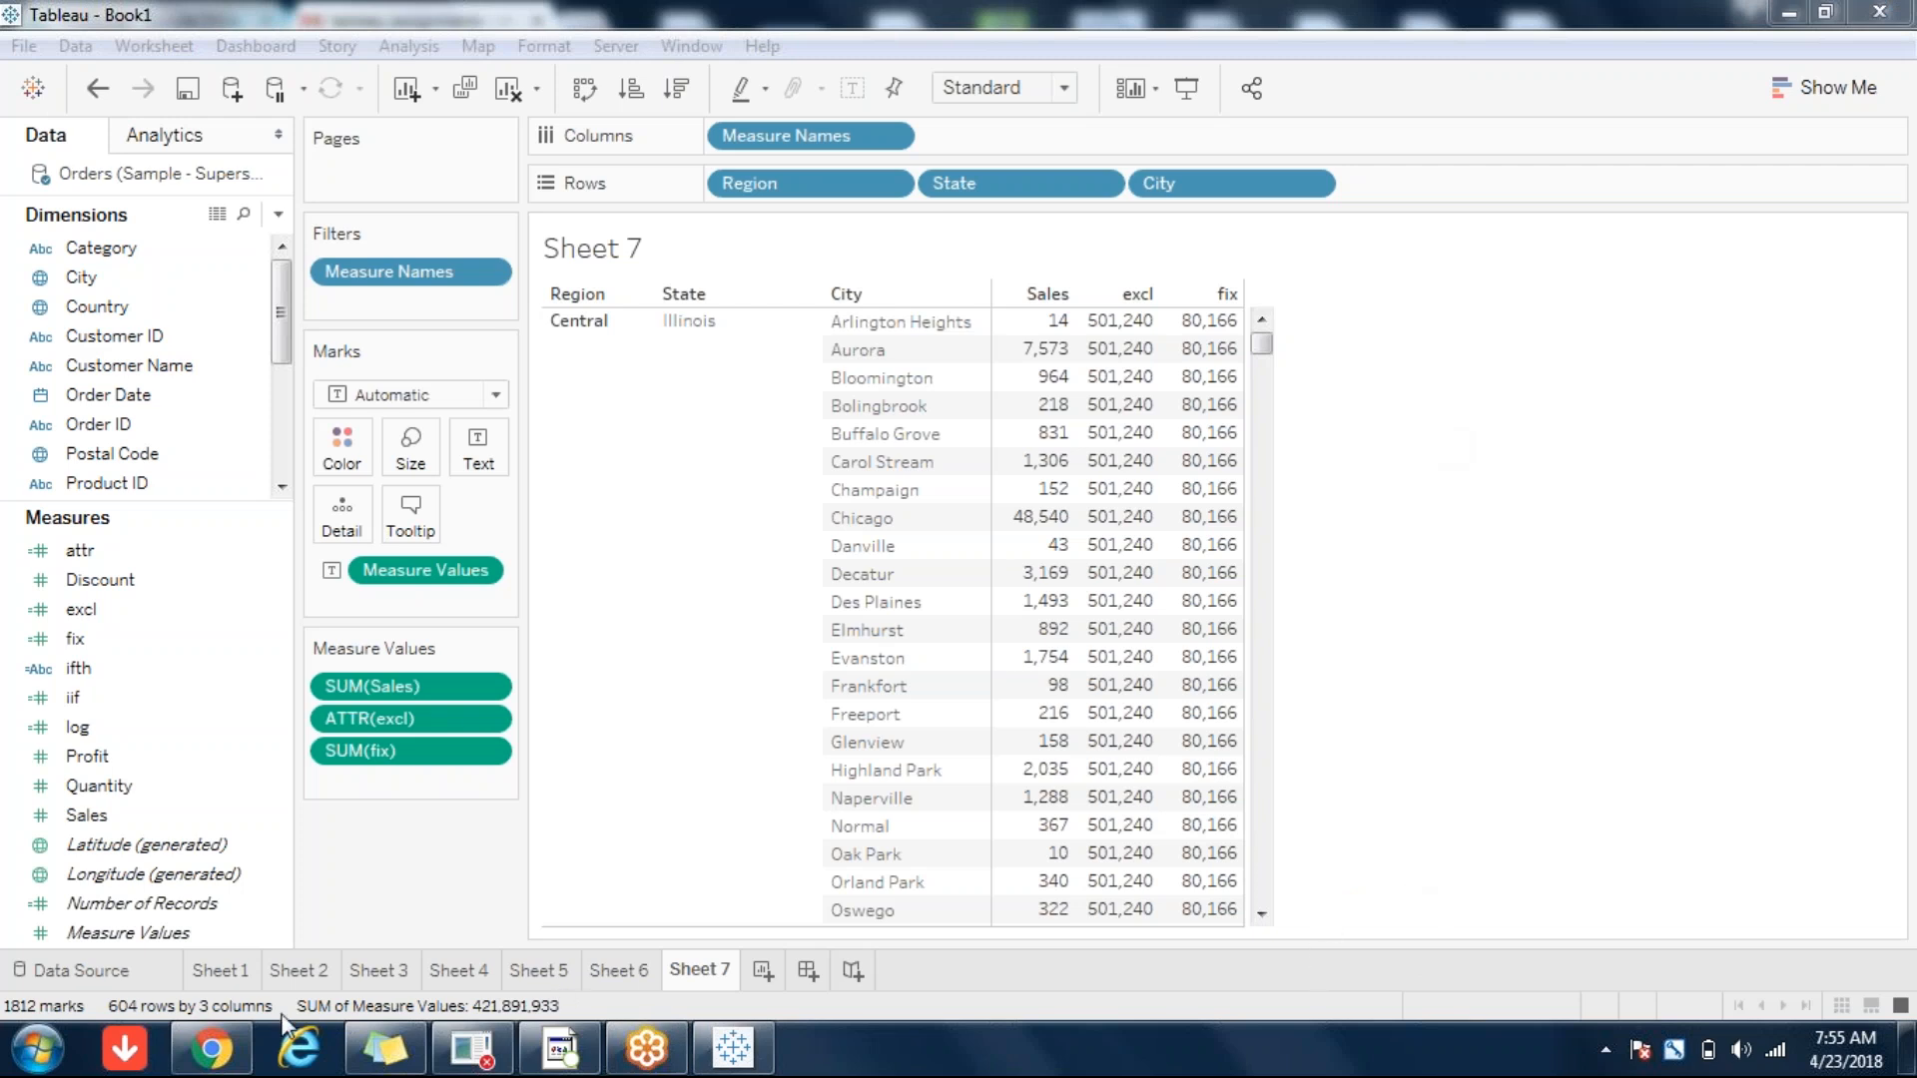
pyautogui.click(208, 1050)
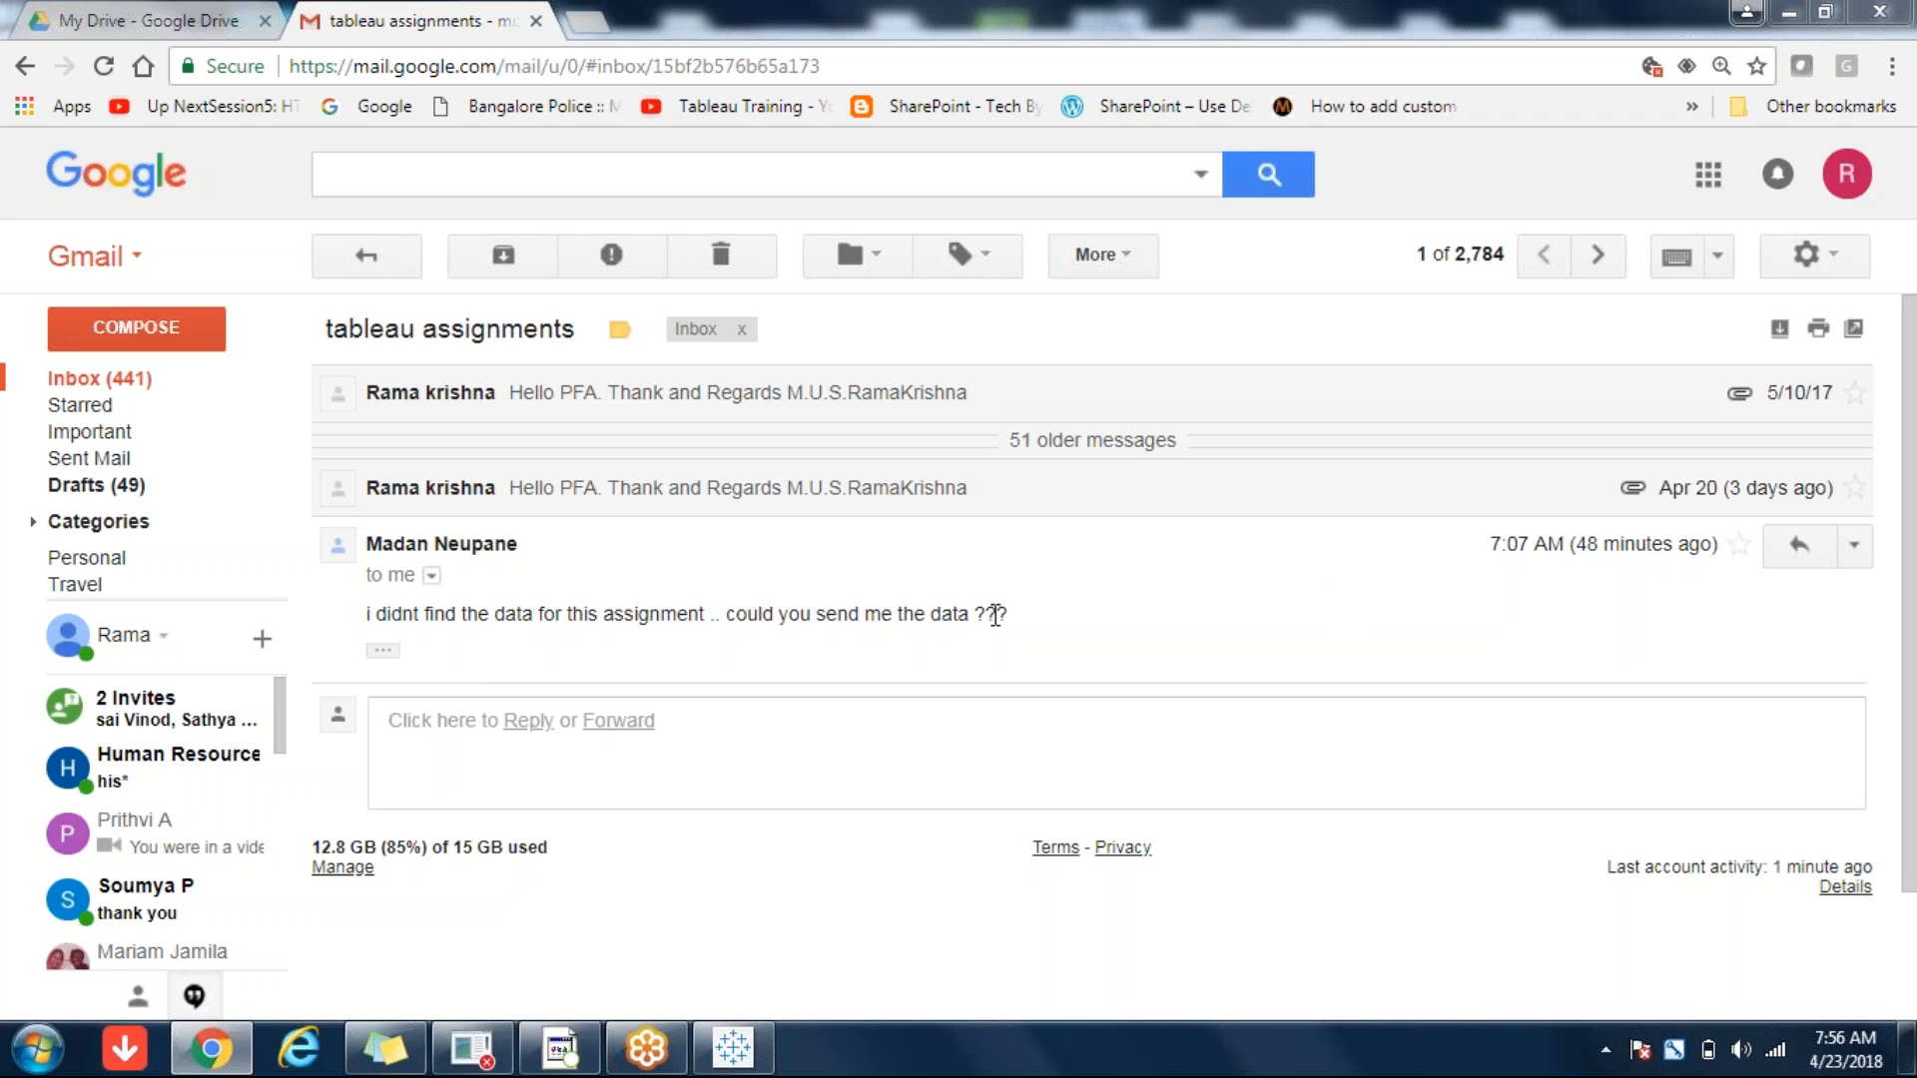
pyautogui.moveTo(996, 613); pyautogui.dragTo(354, 619)
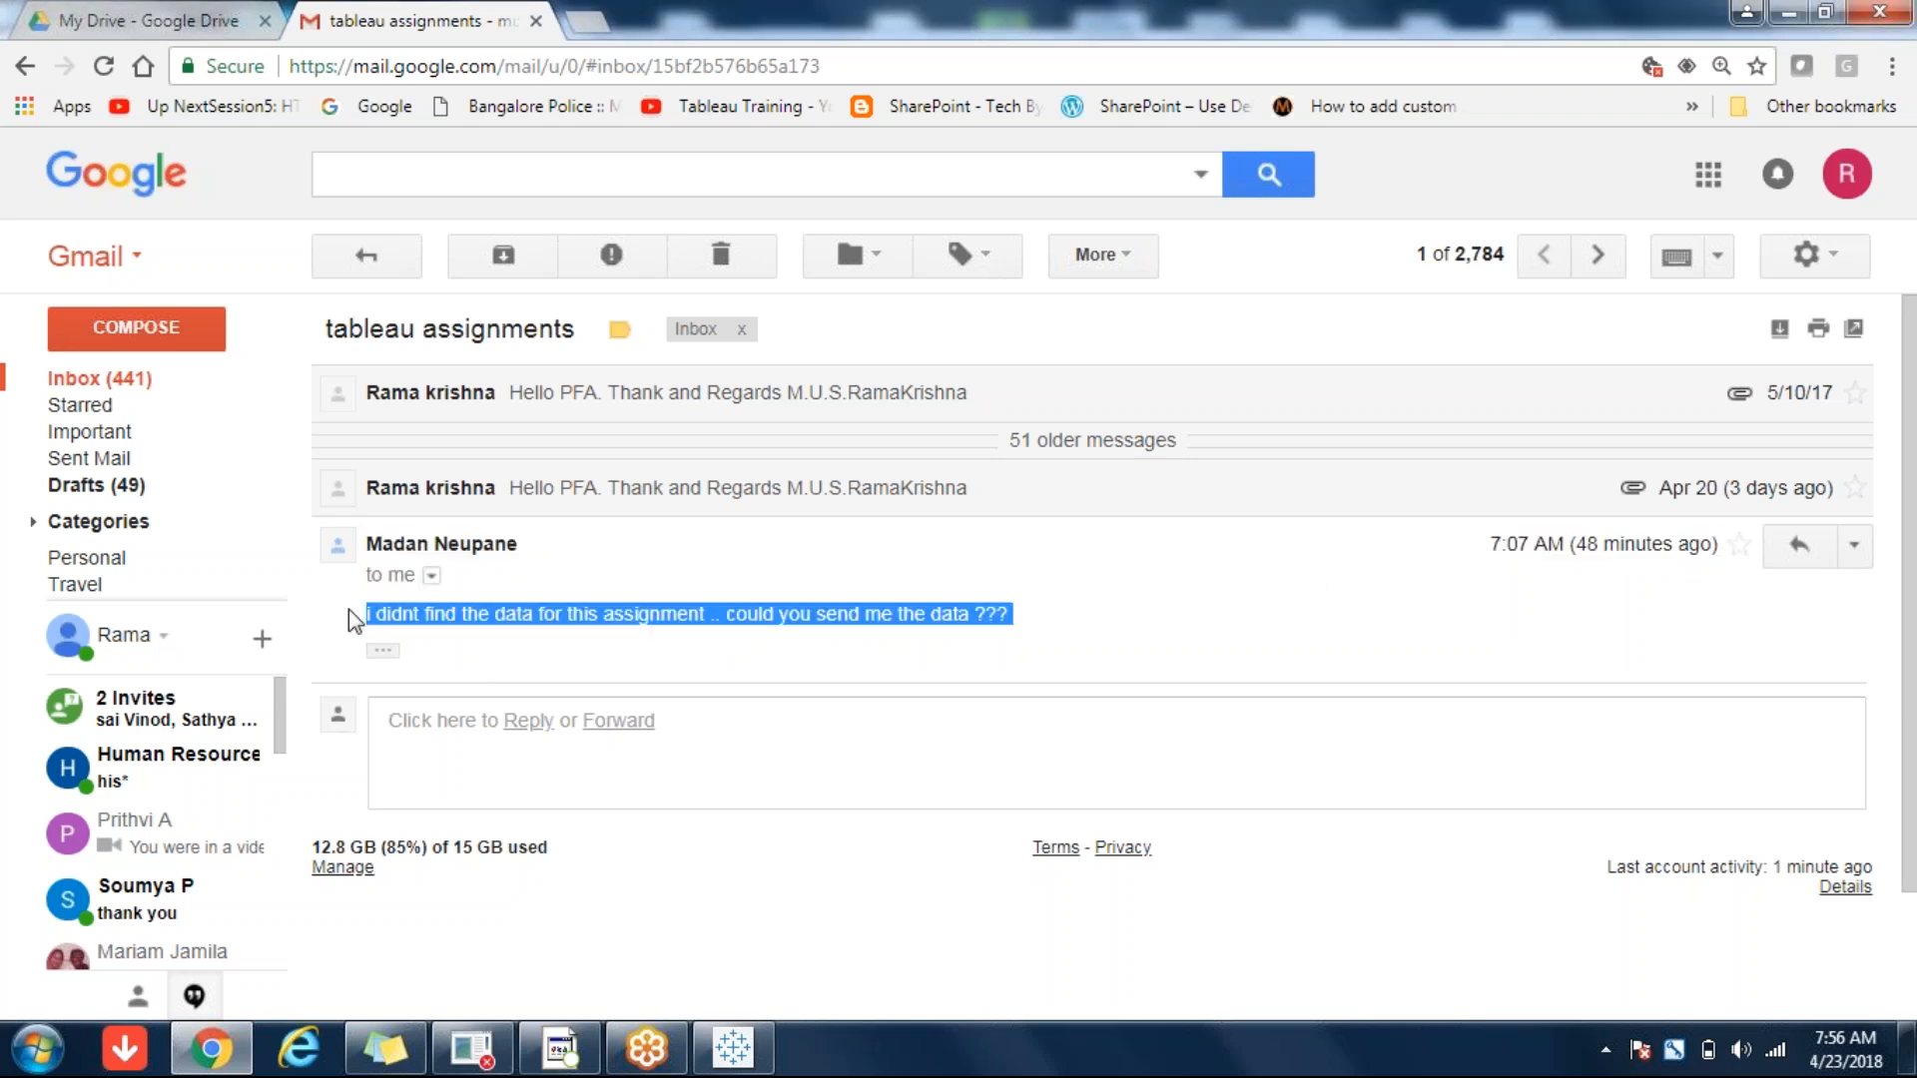
pyautogui.click(1086, 581)
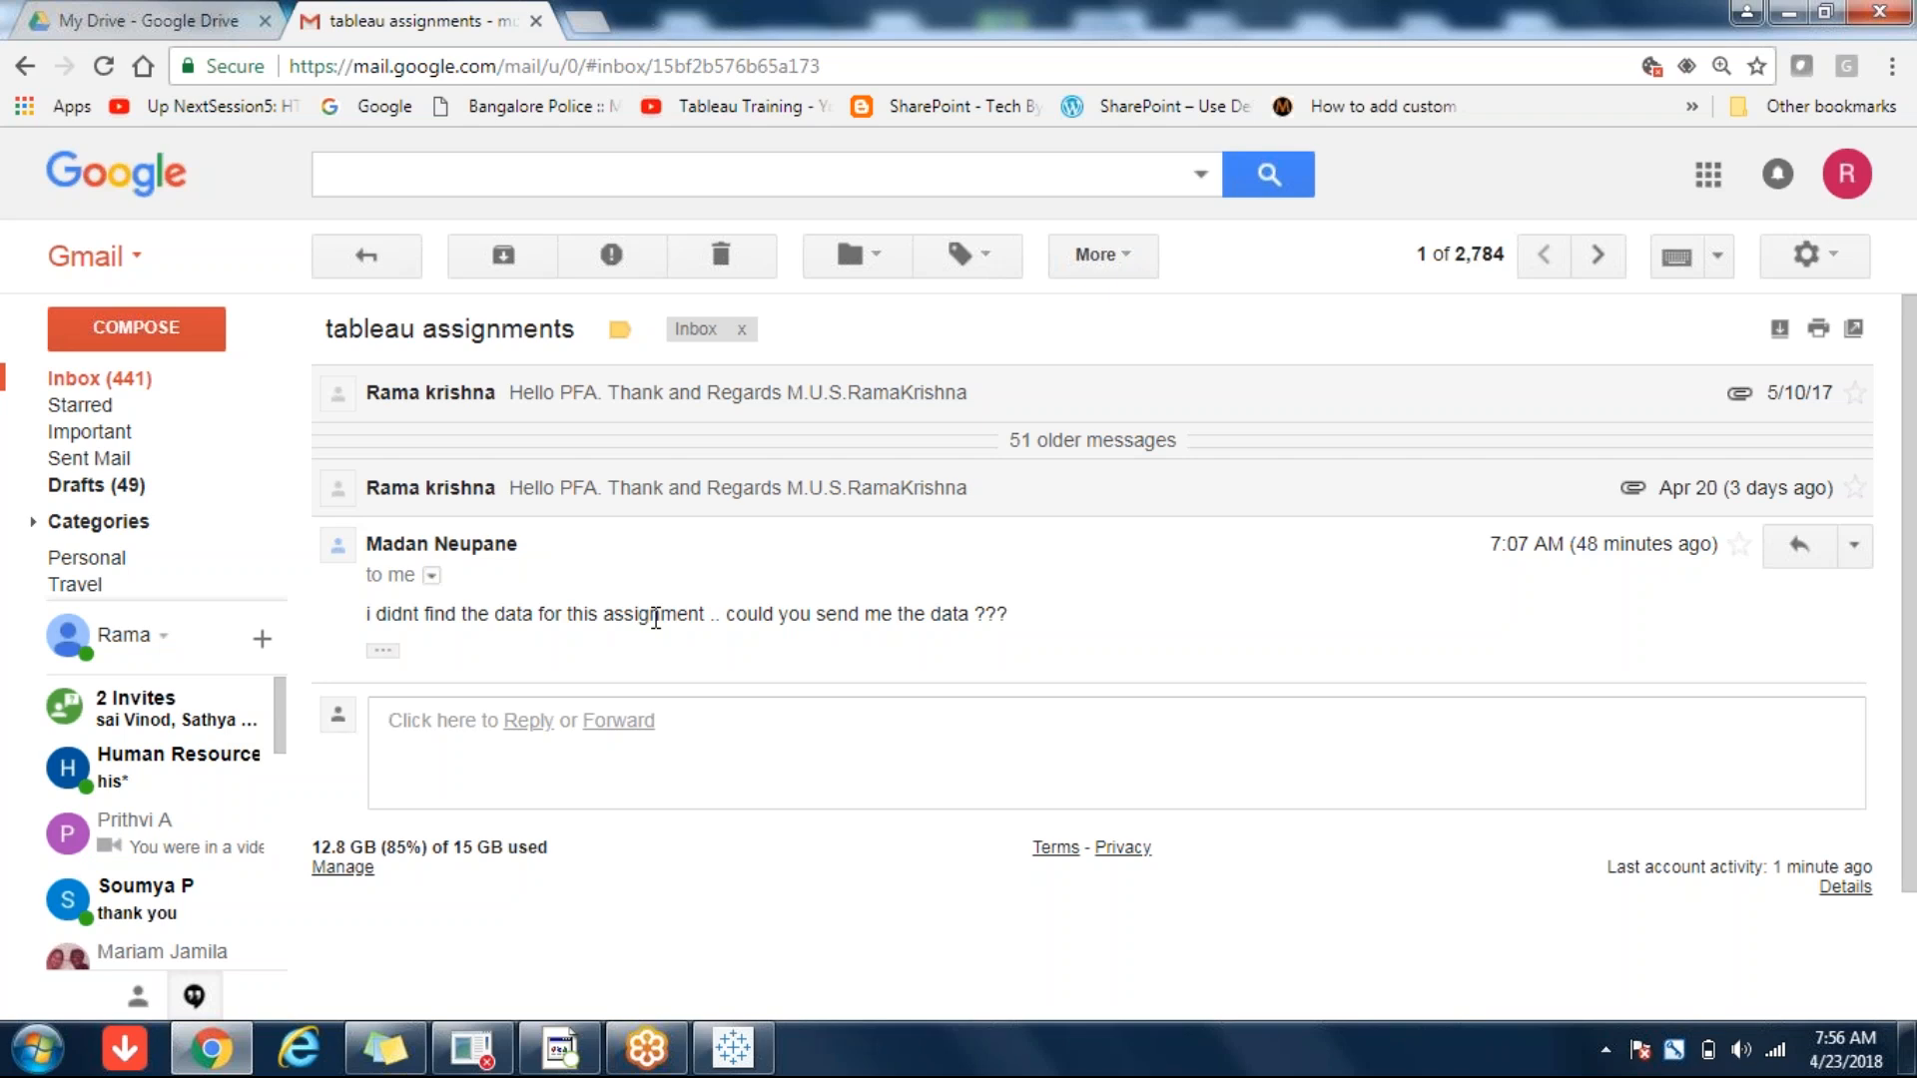
# - Locate the sample data files in Documents > My Tableau Repository > Datasources > 10.5 > en_US-US, close the folder and return to Tableau
pyautogui.click(38, 1048)
pyautogui.click(424, 576)
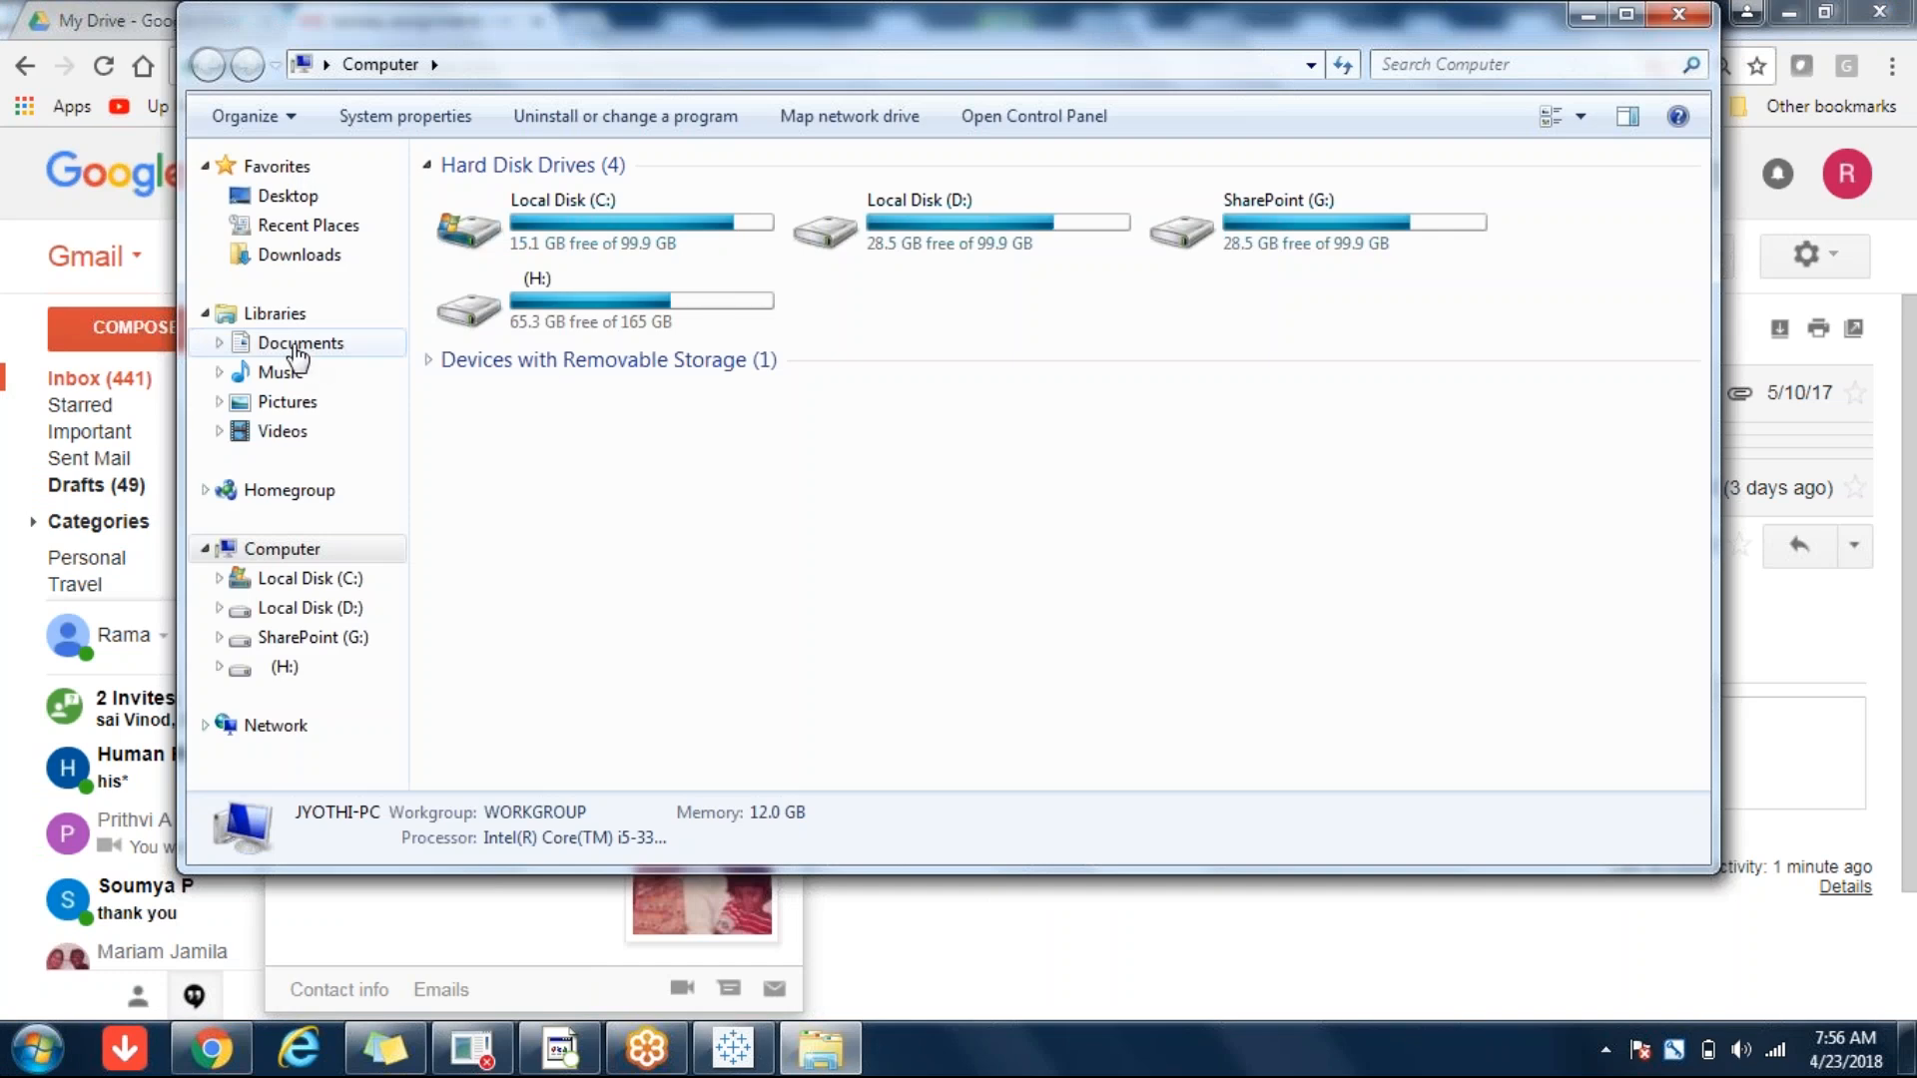
pyautogui.click(300, 345)
pyautogui.click(559, 399)
pyautogui.doubleClick(559, 399)
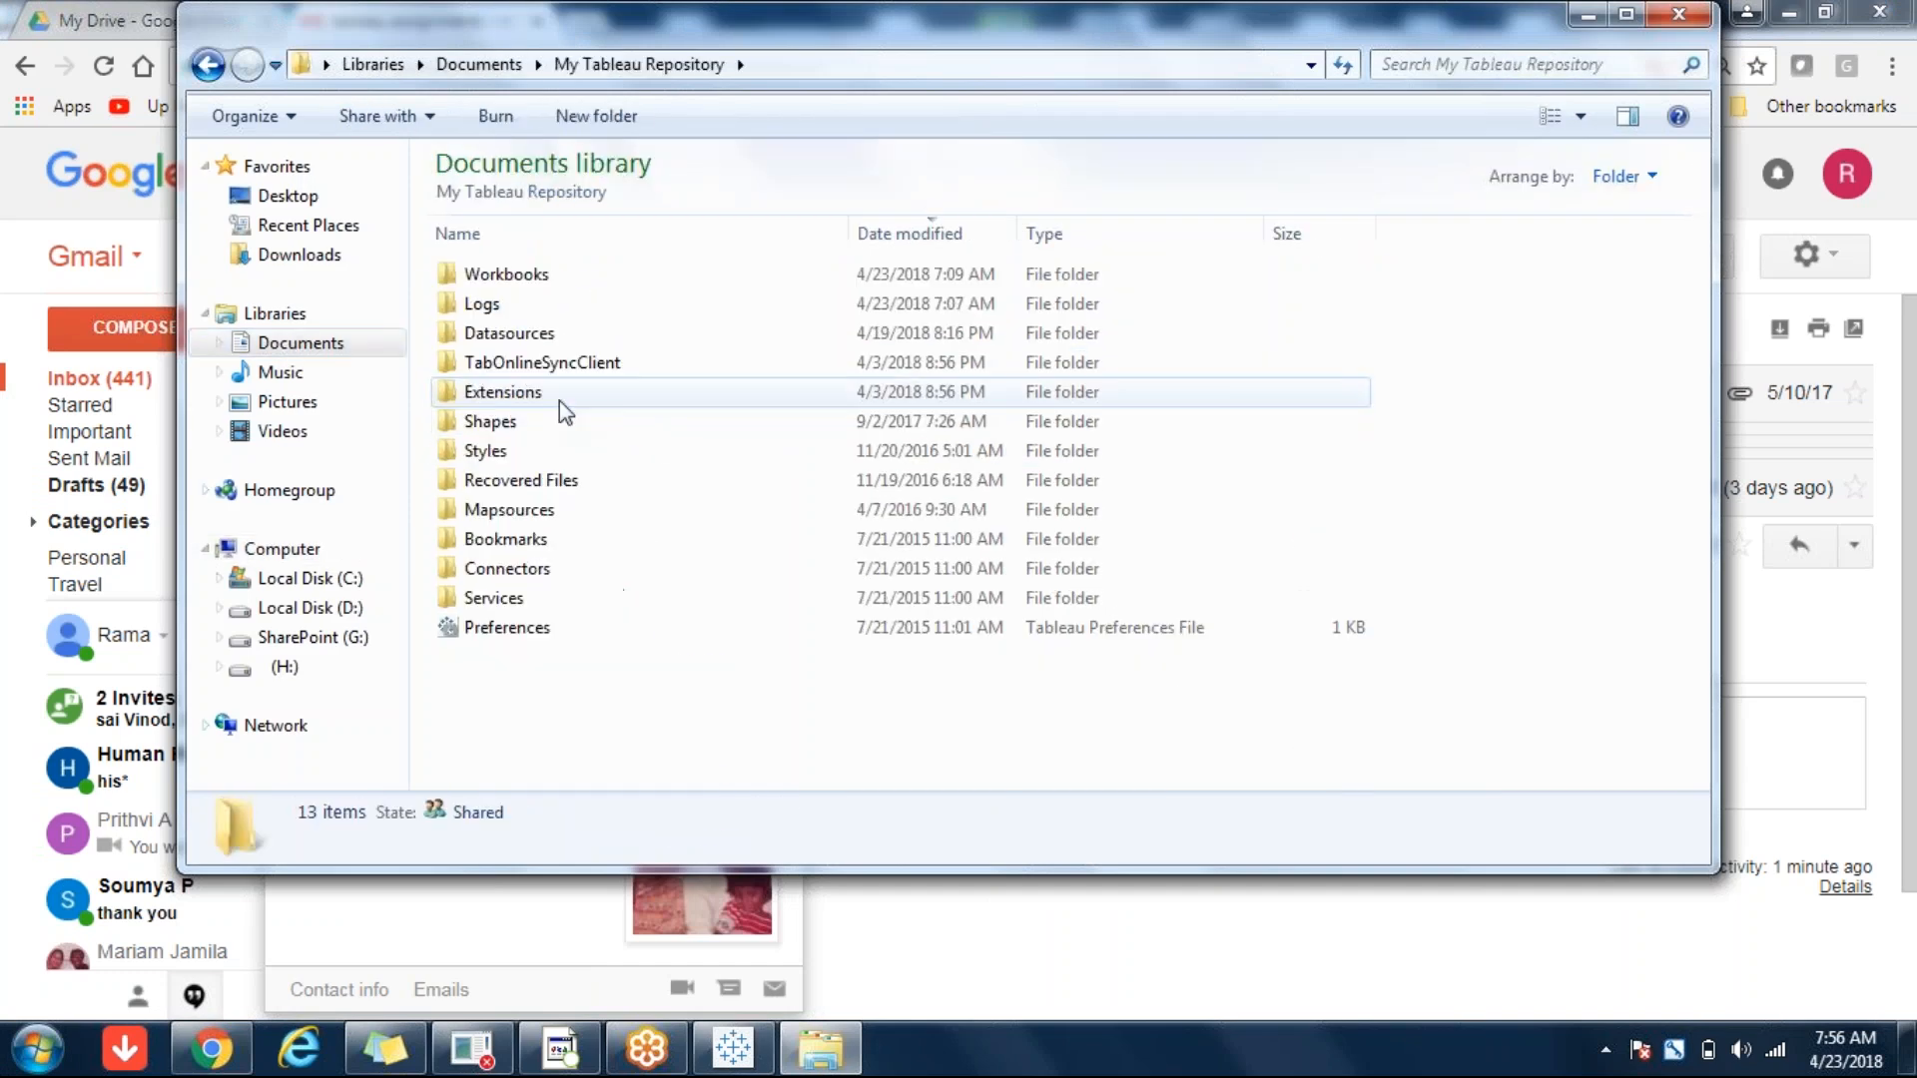
pyautogui.doubleClick(516, 333)
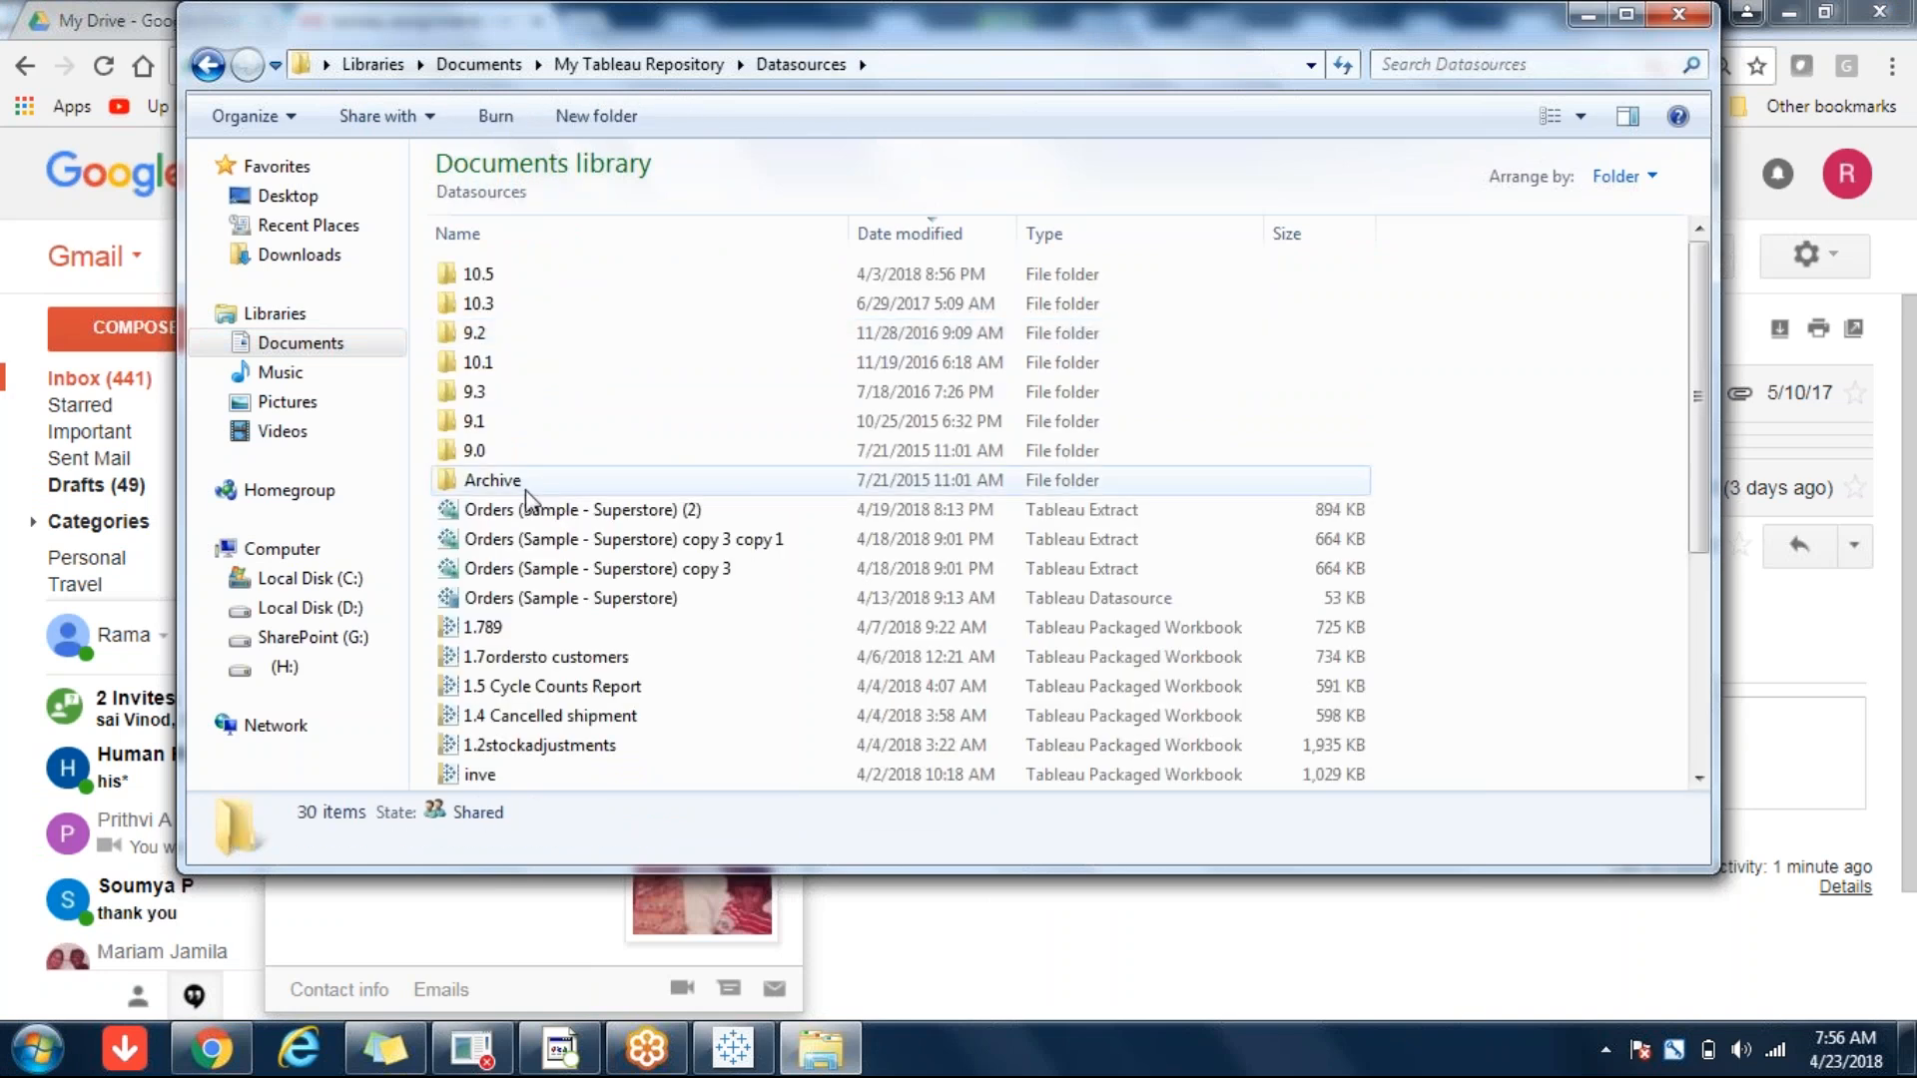
pyautogui.doubleClick(497, 286)
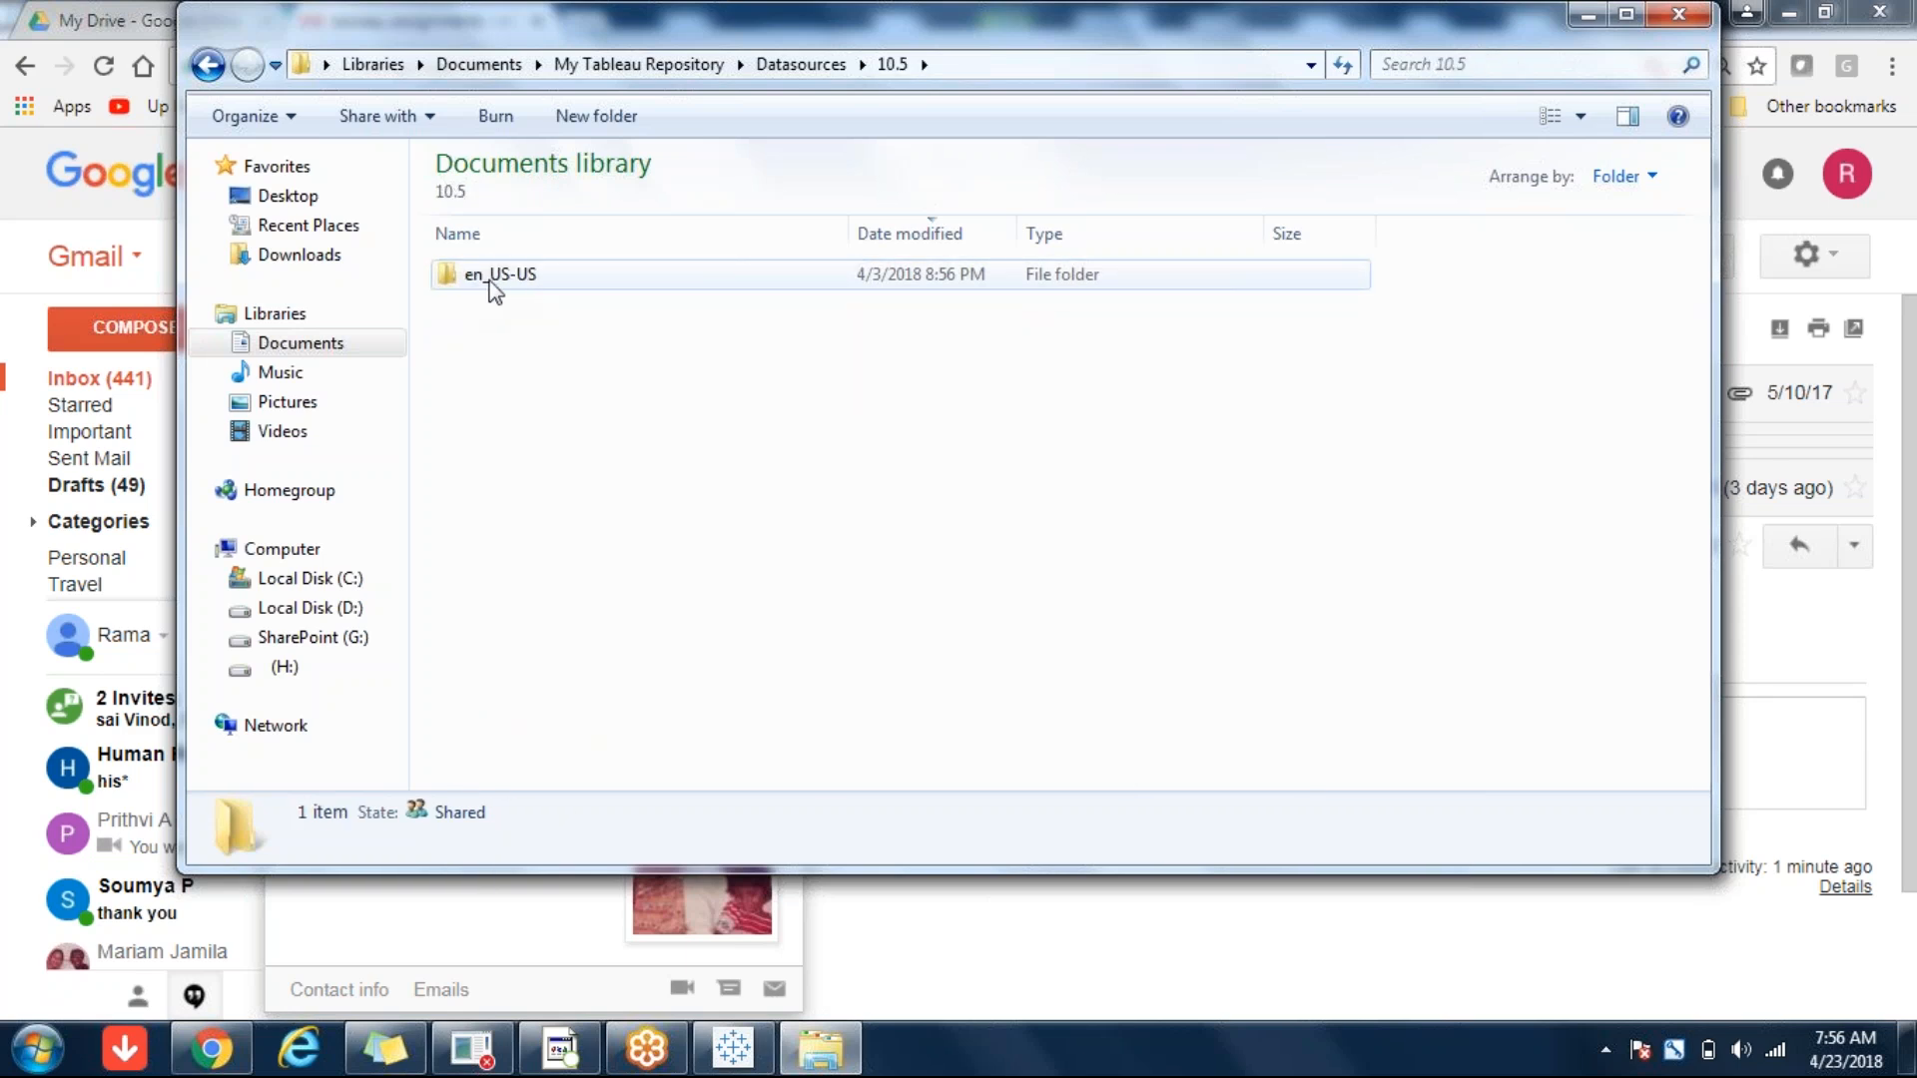
pyautogui.doubleClick(500, 280)
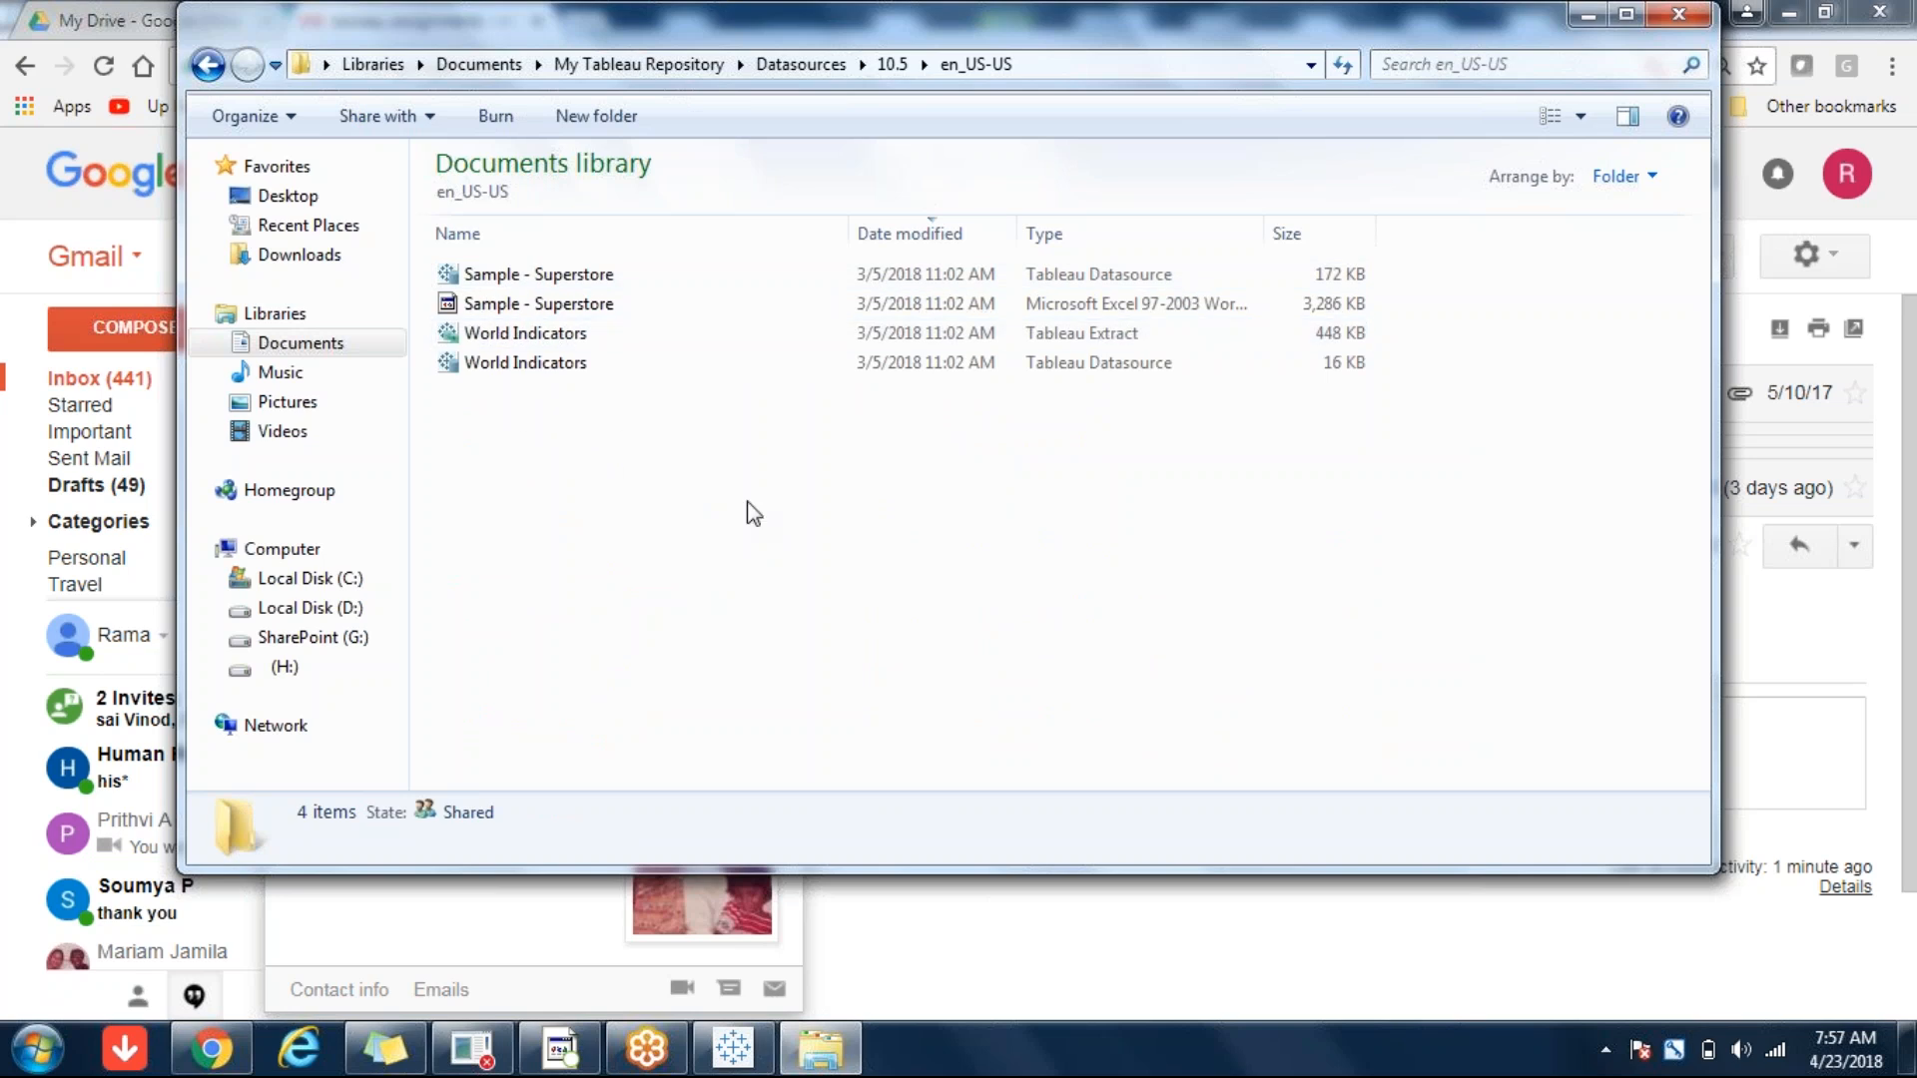
pyautogui.click(1679, 13)
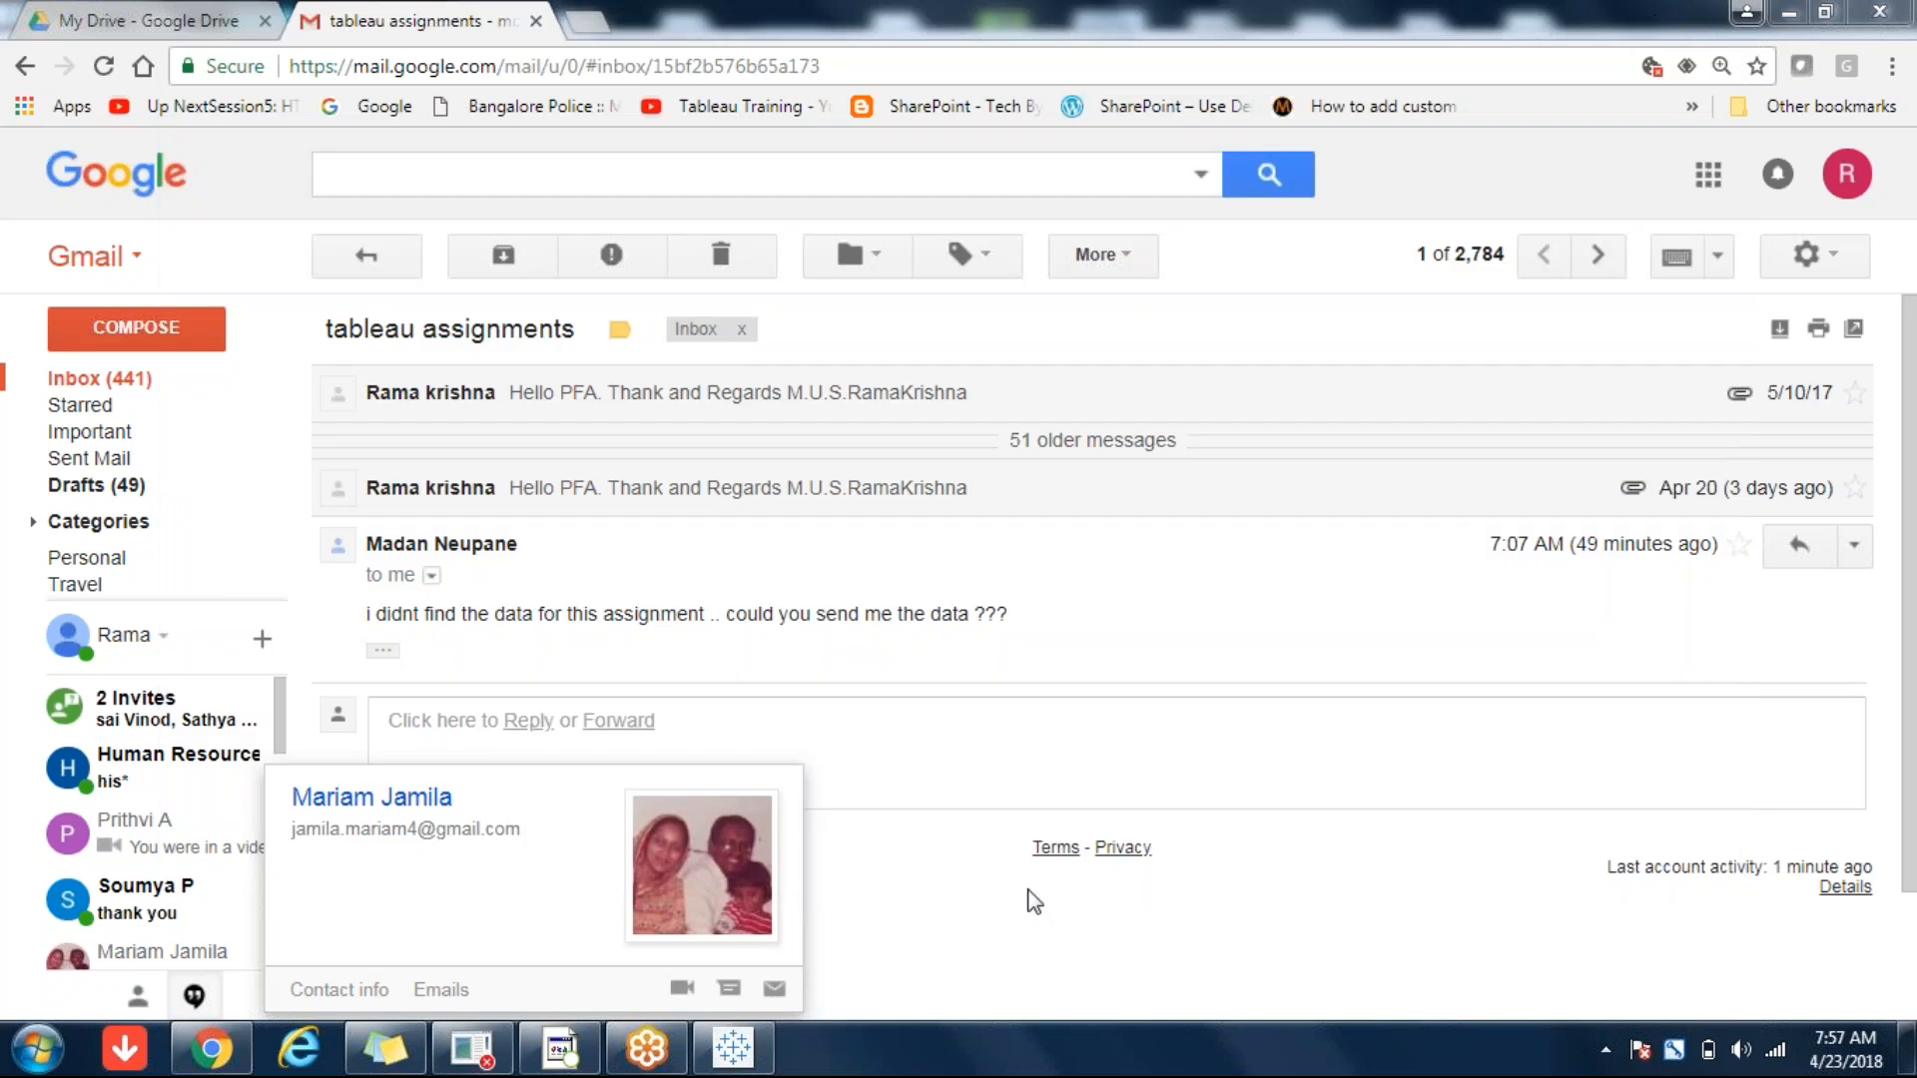
pyautogui.click(732, 1048)
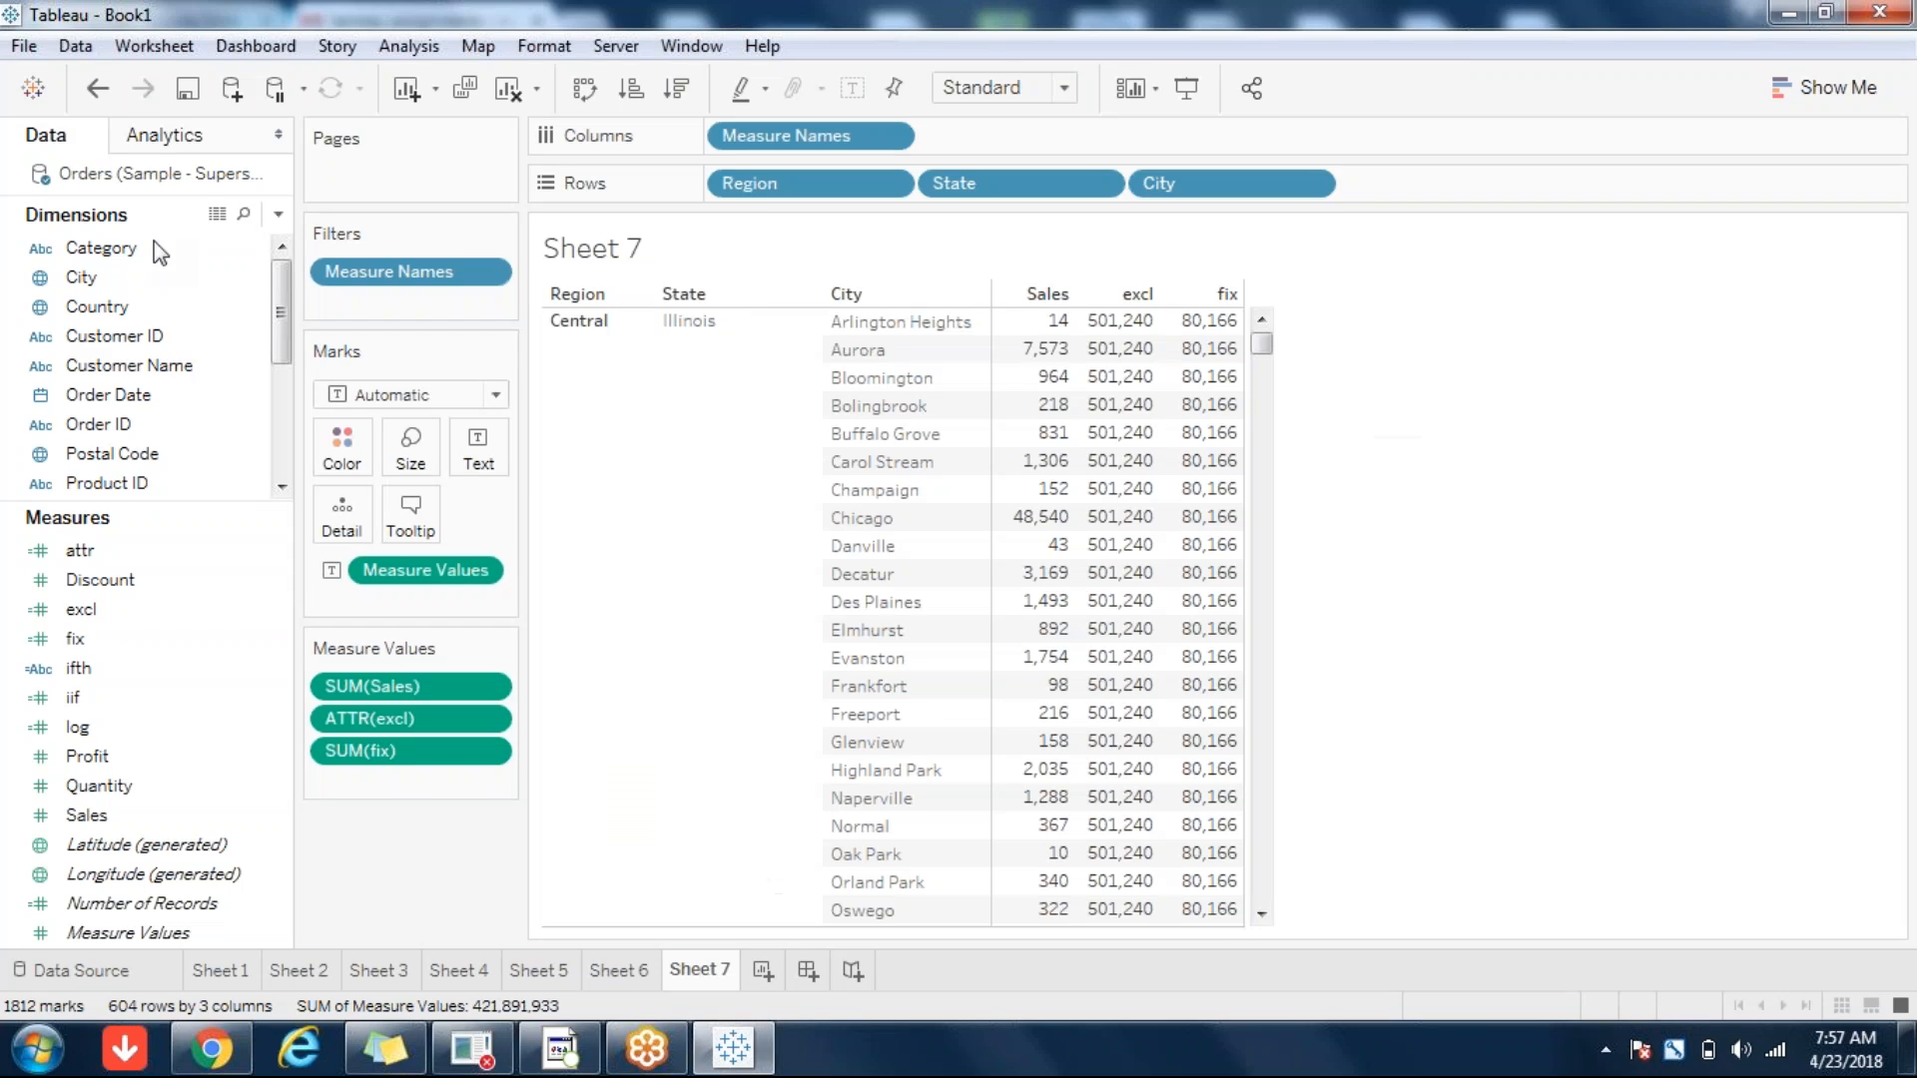
# - Check the Excel connection's file chooser for the Sample - Superstore workbook, then cancel without opening it
pyautogui.click(31, 86)
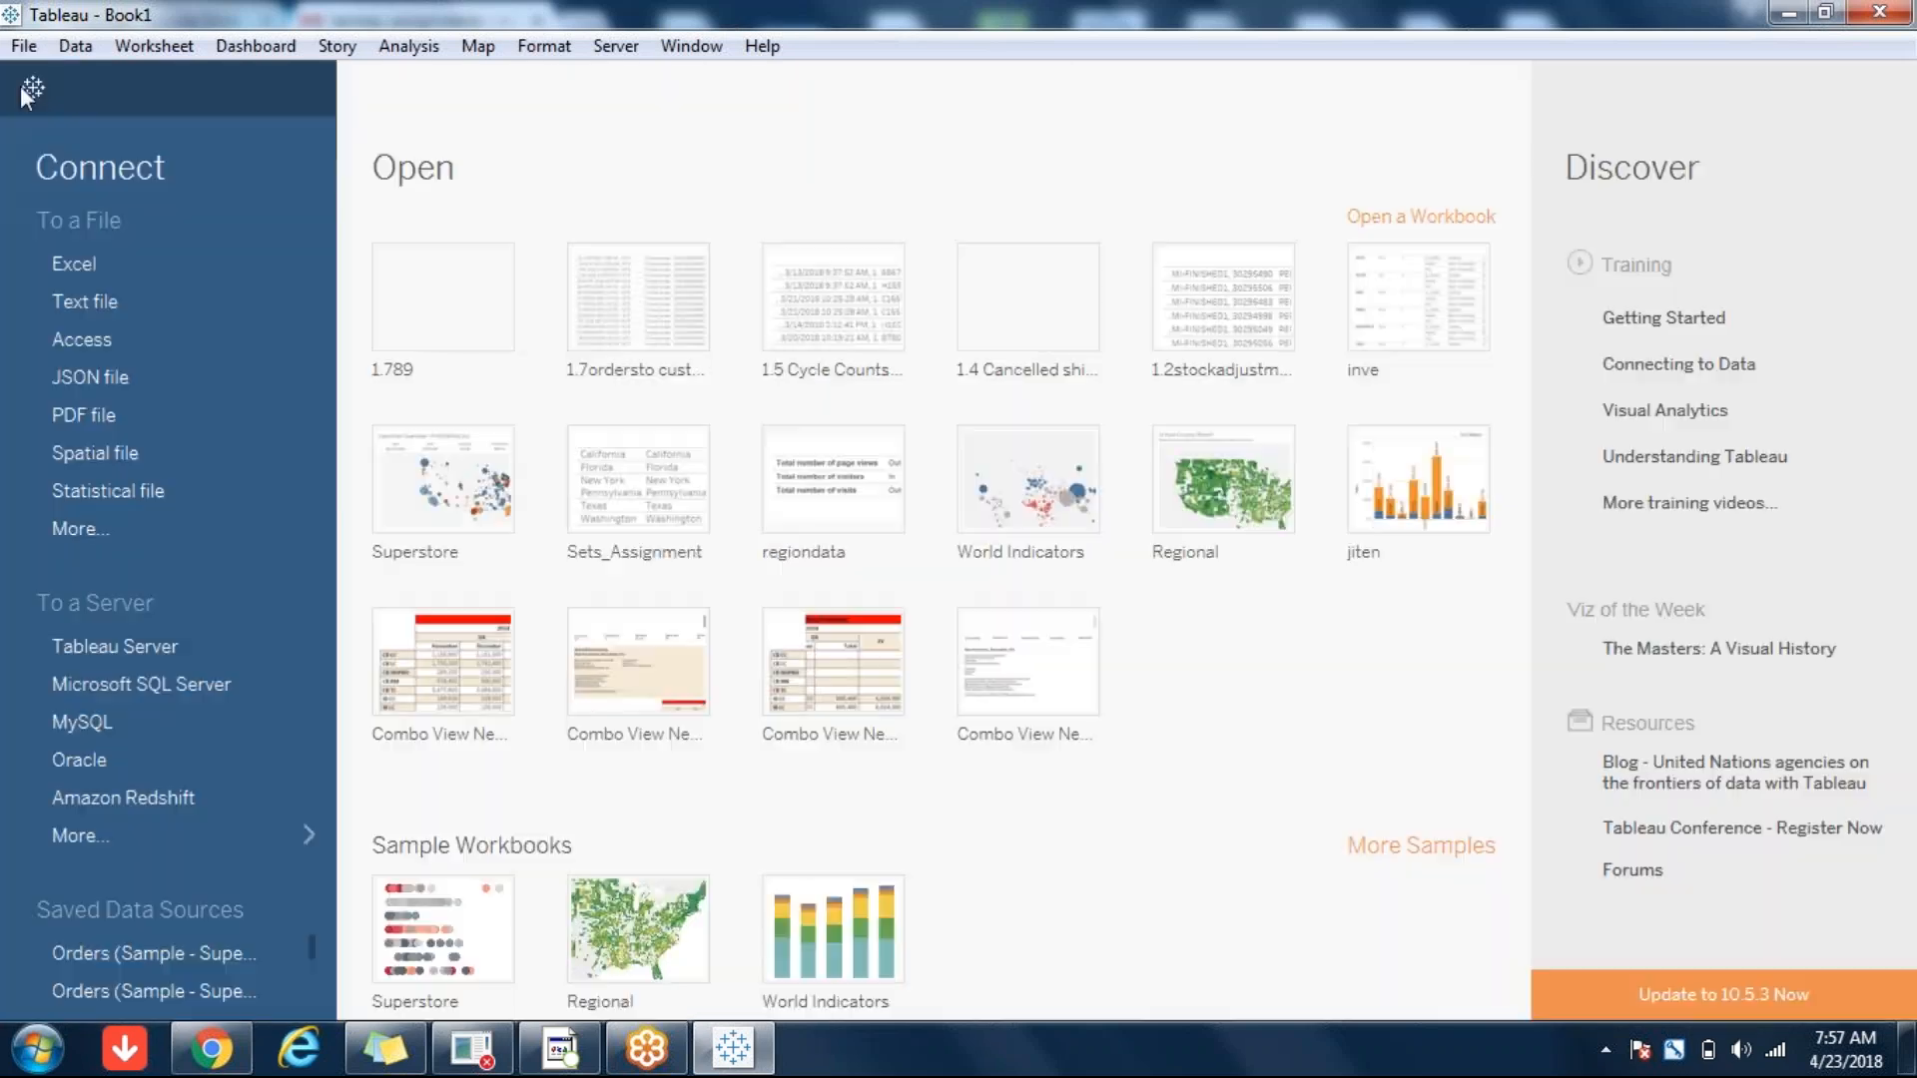
pyautogui.click(76, 261)
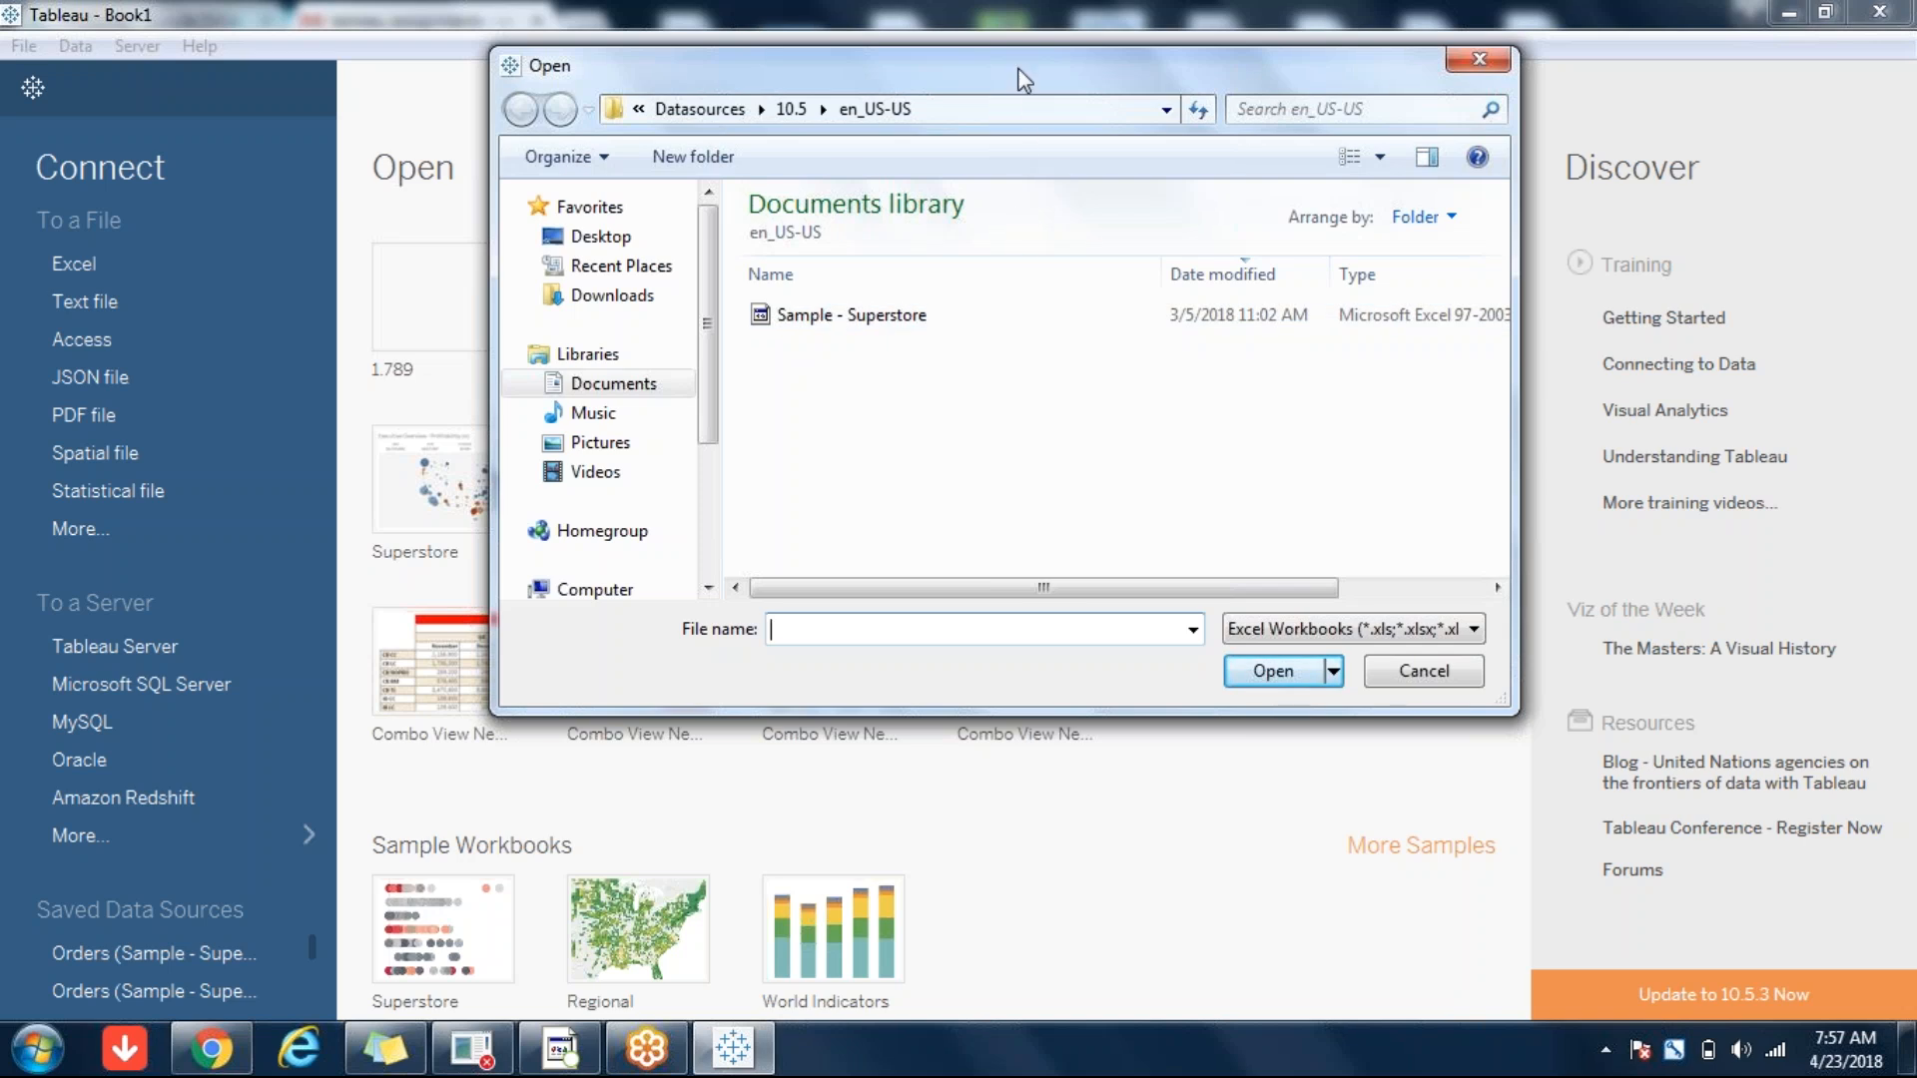
pyautogui.moveTo(1019, 73); pyautogui.dragTo(666, 75)
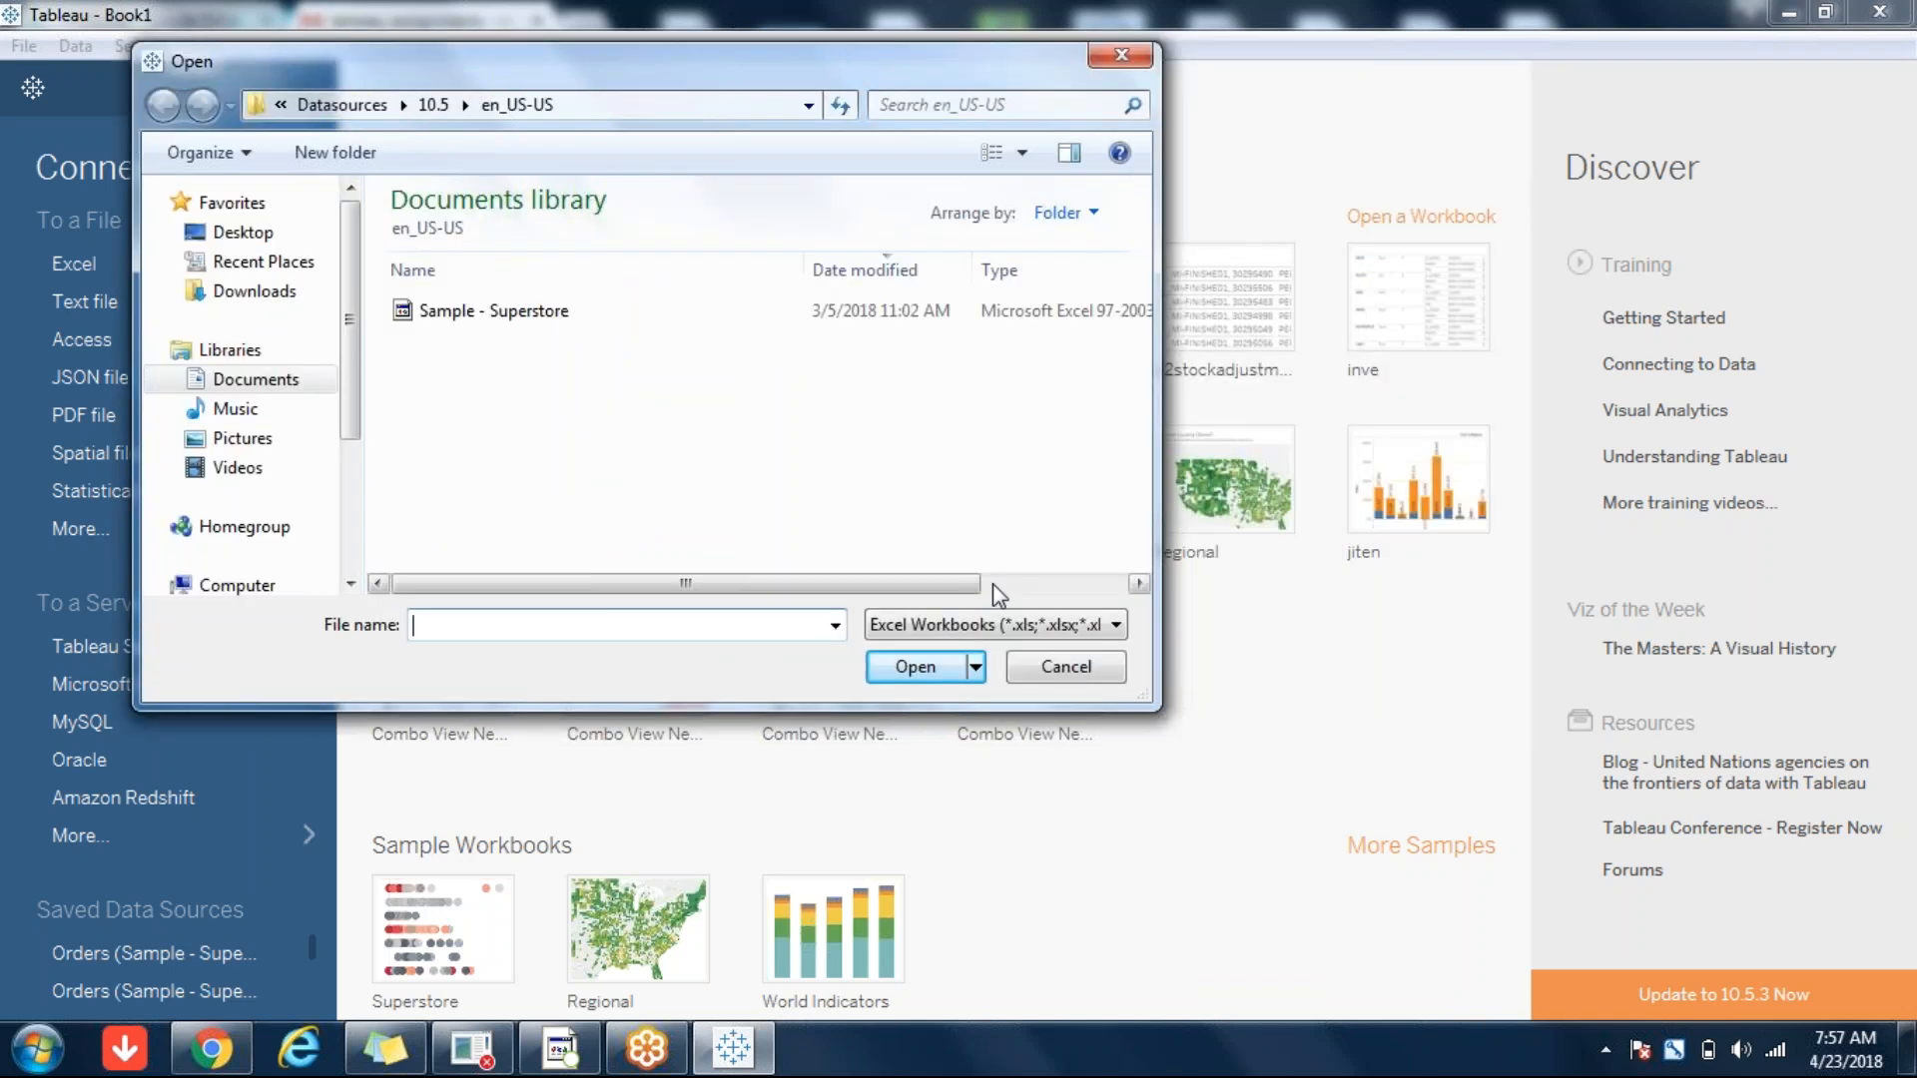
pyautogui.click(1058, 669)
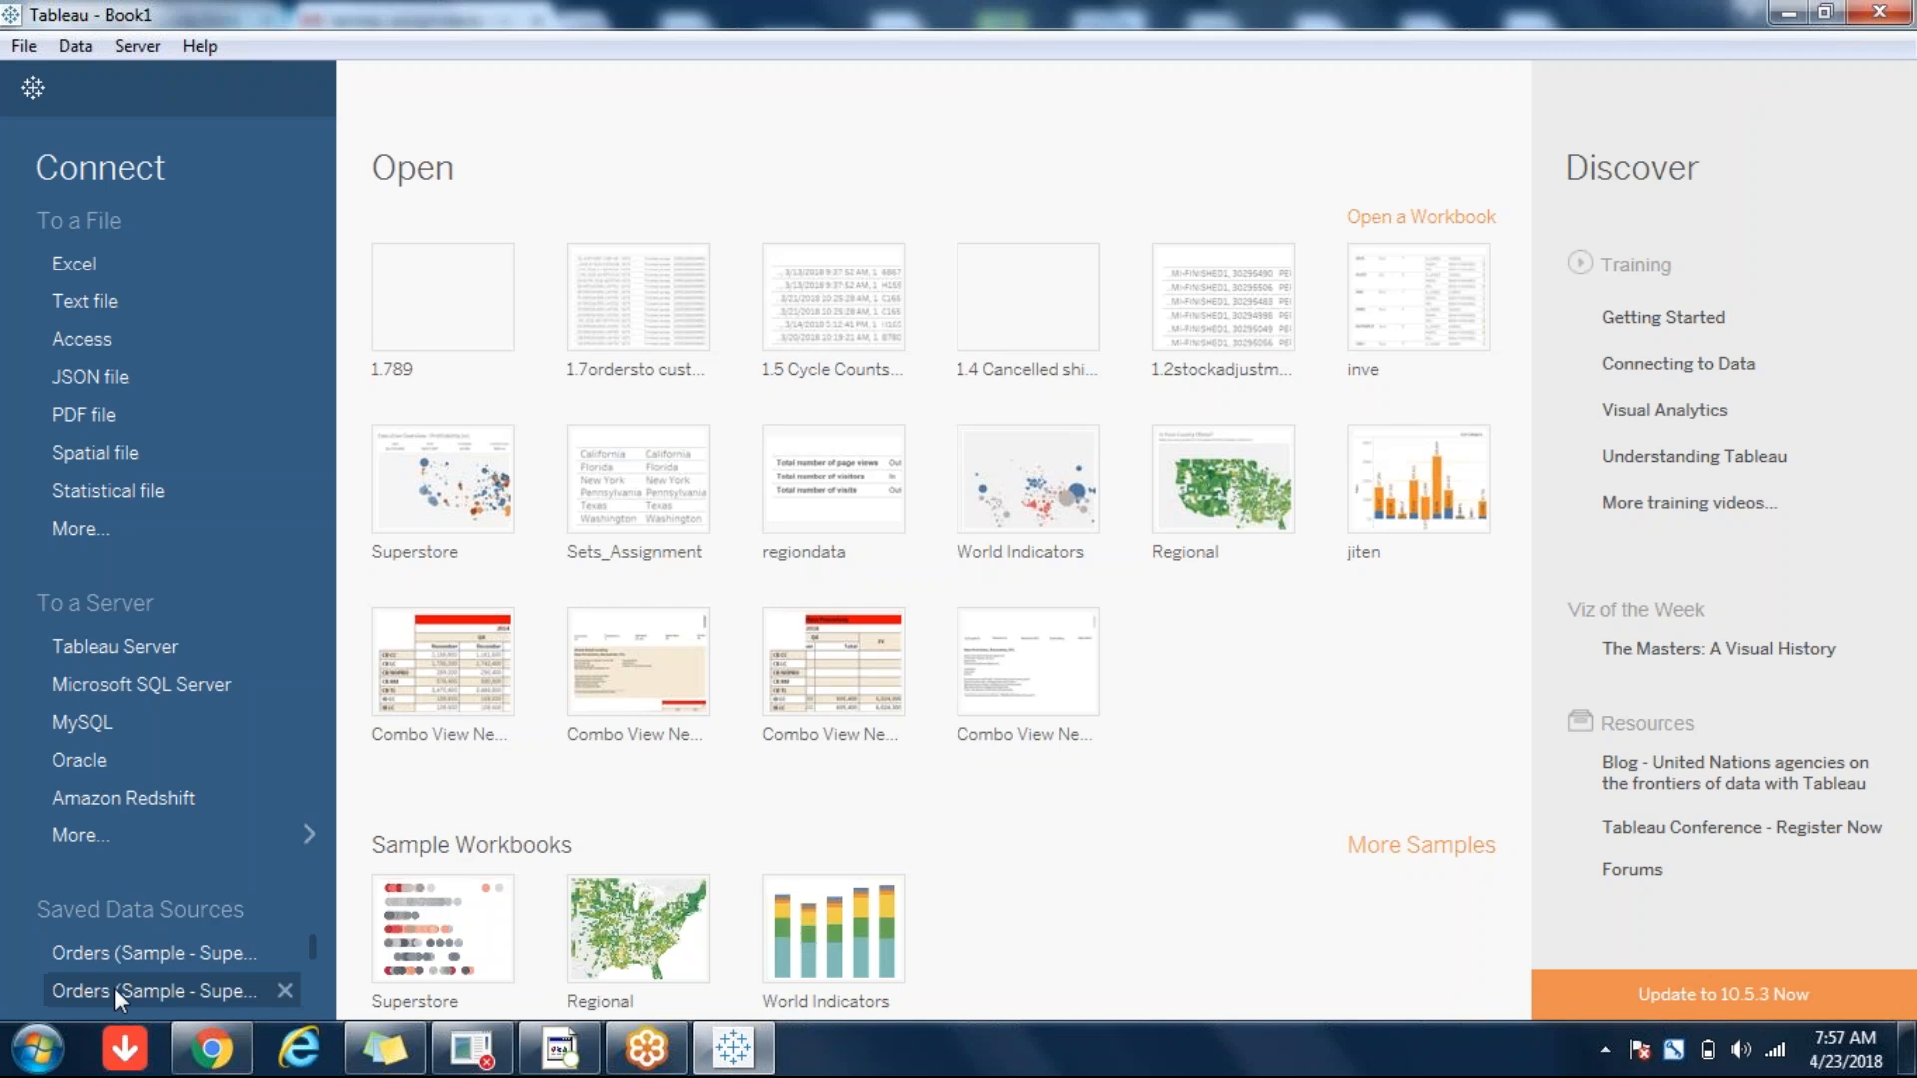
# - Switch to Chrome and search Google in a new tab for "tableau sample data source"
pyautogui.click(211, 1048)
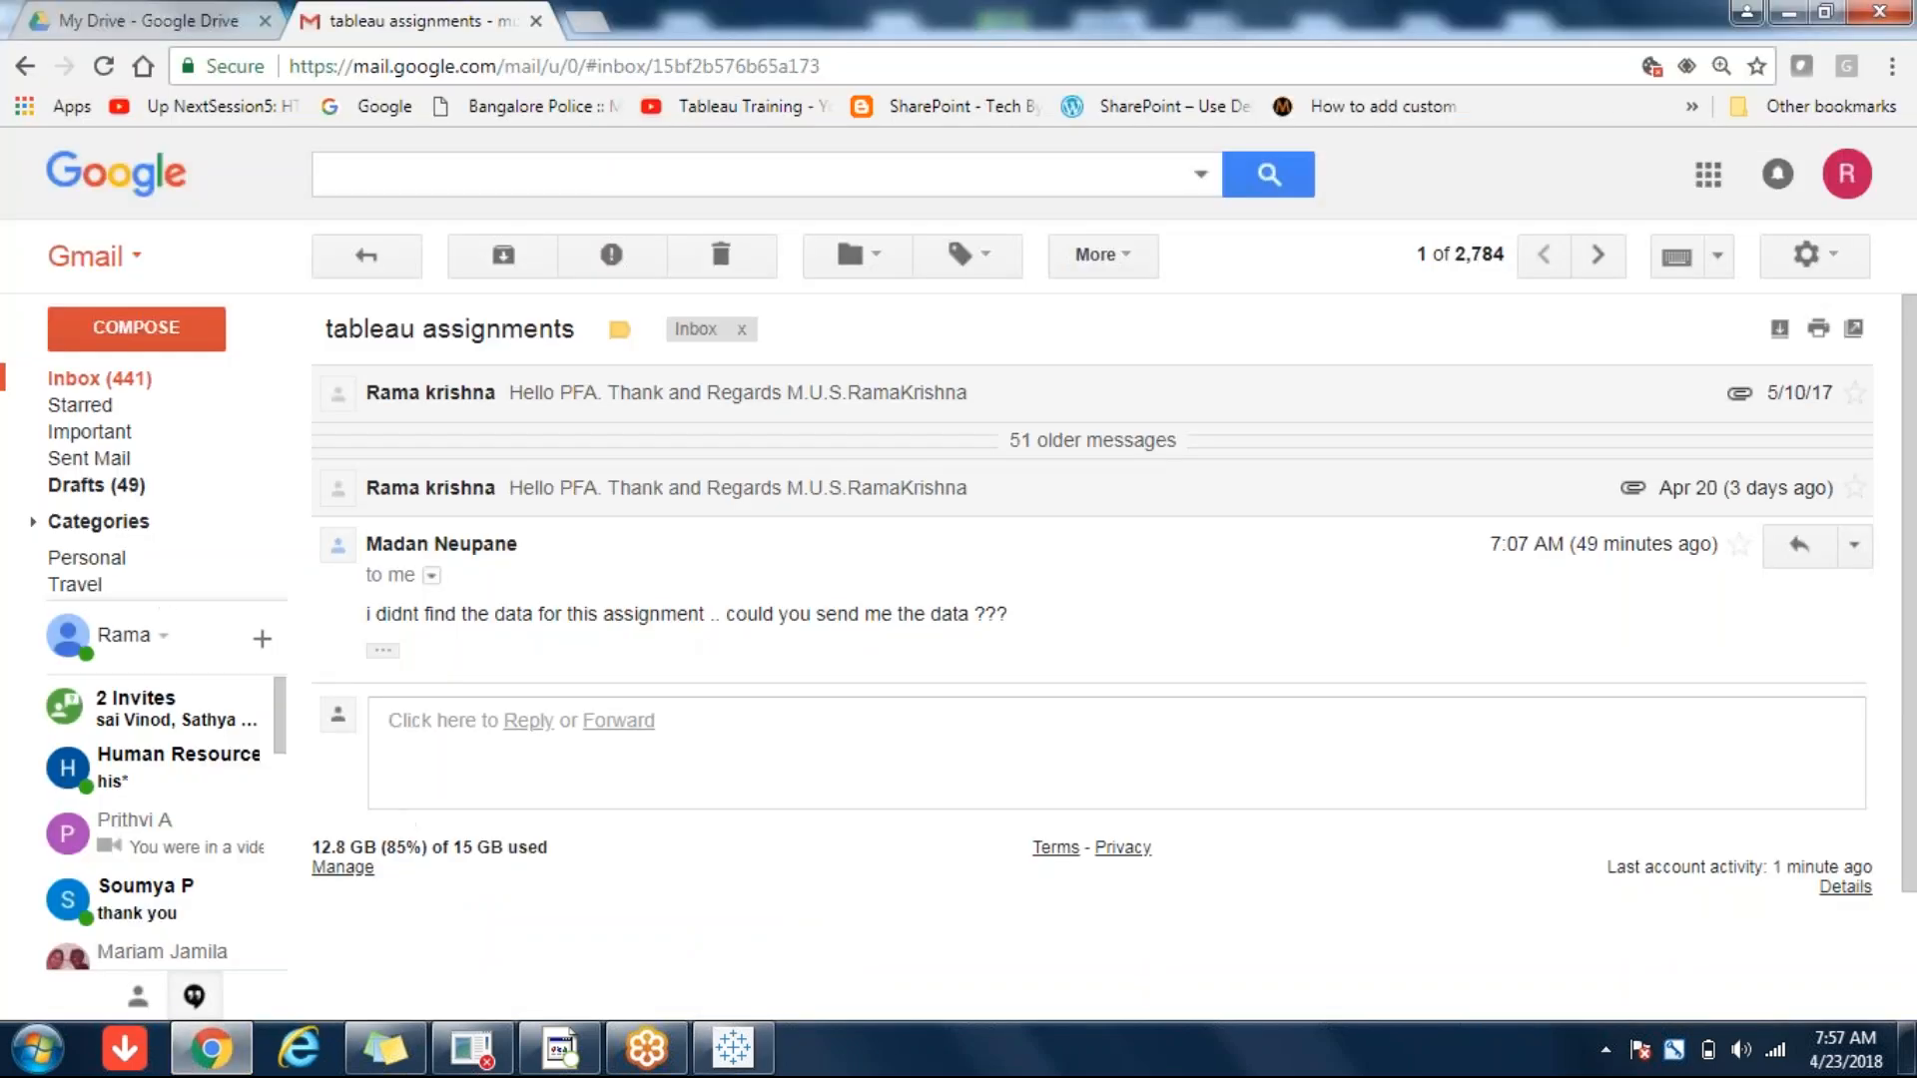
pyautogui.click(596, 30)
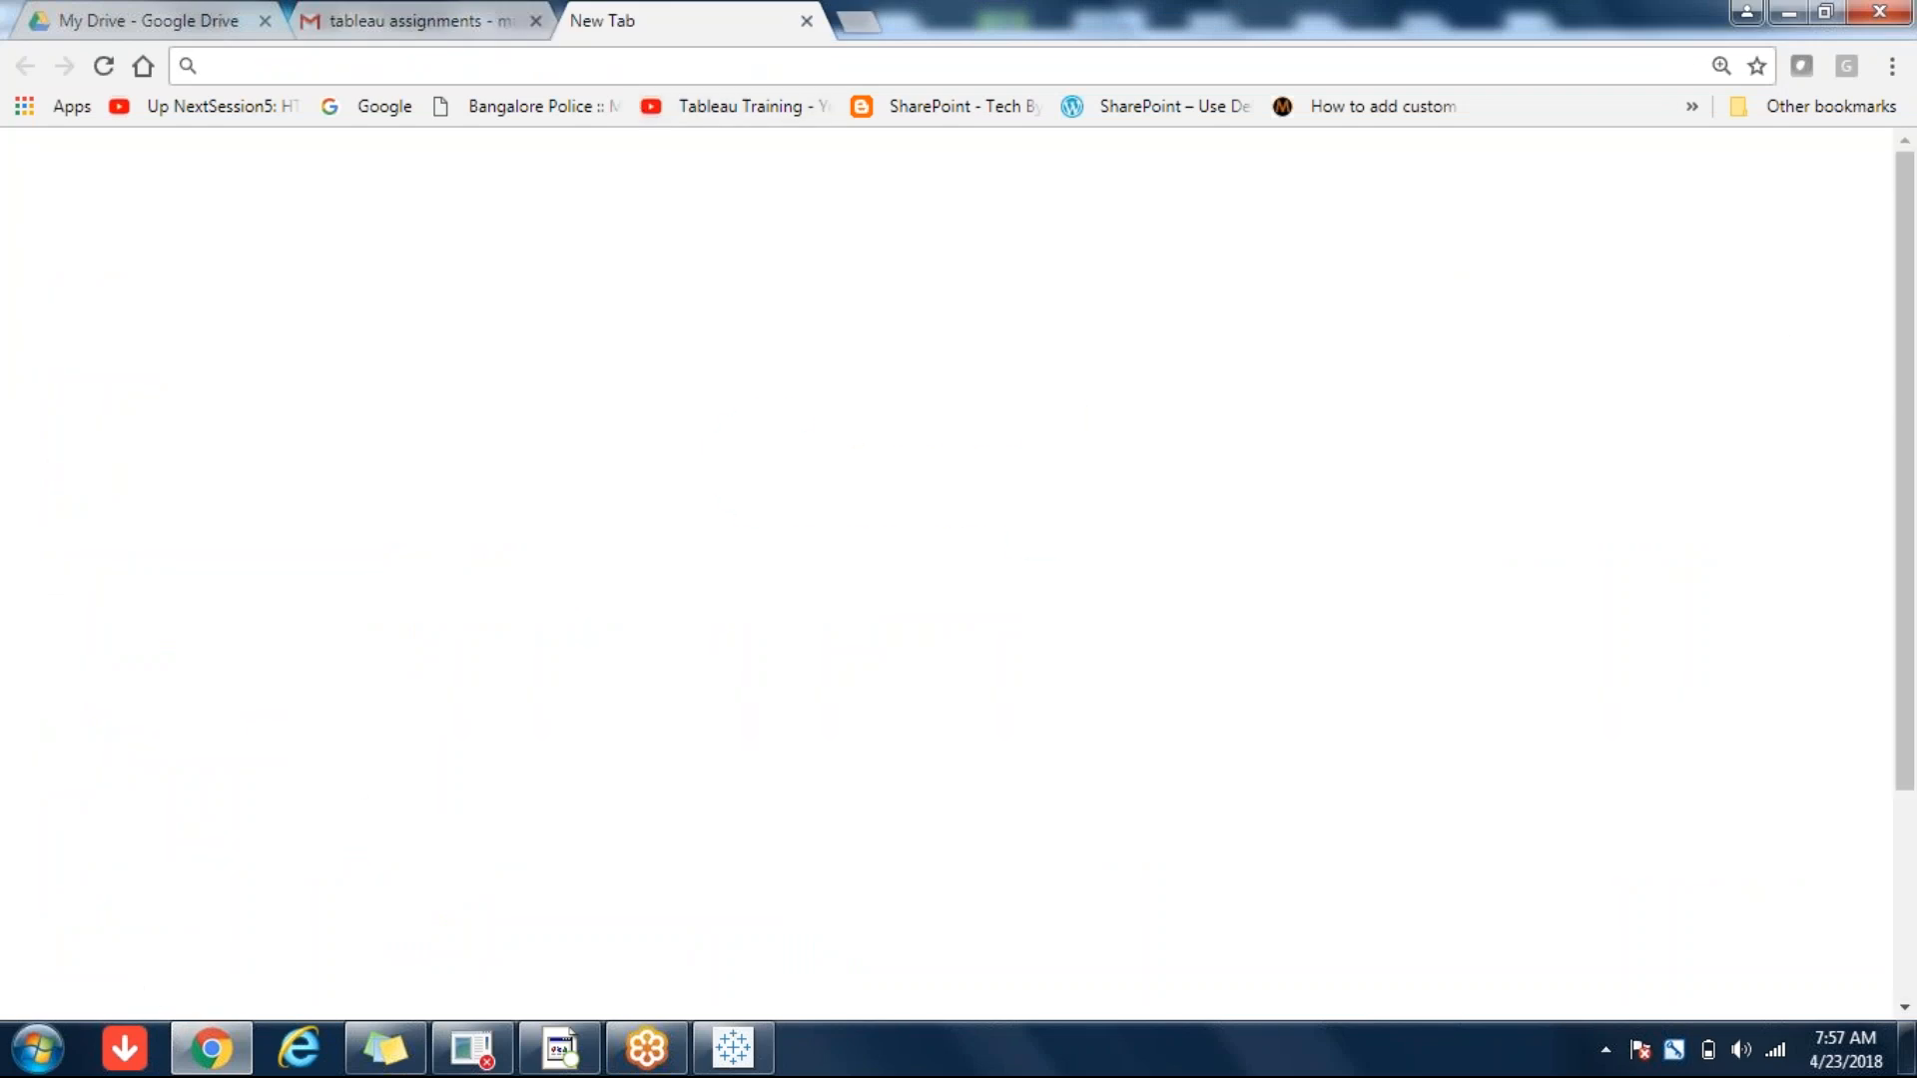
pyautogui.write('tableau ')
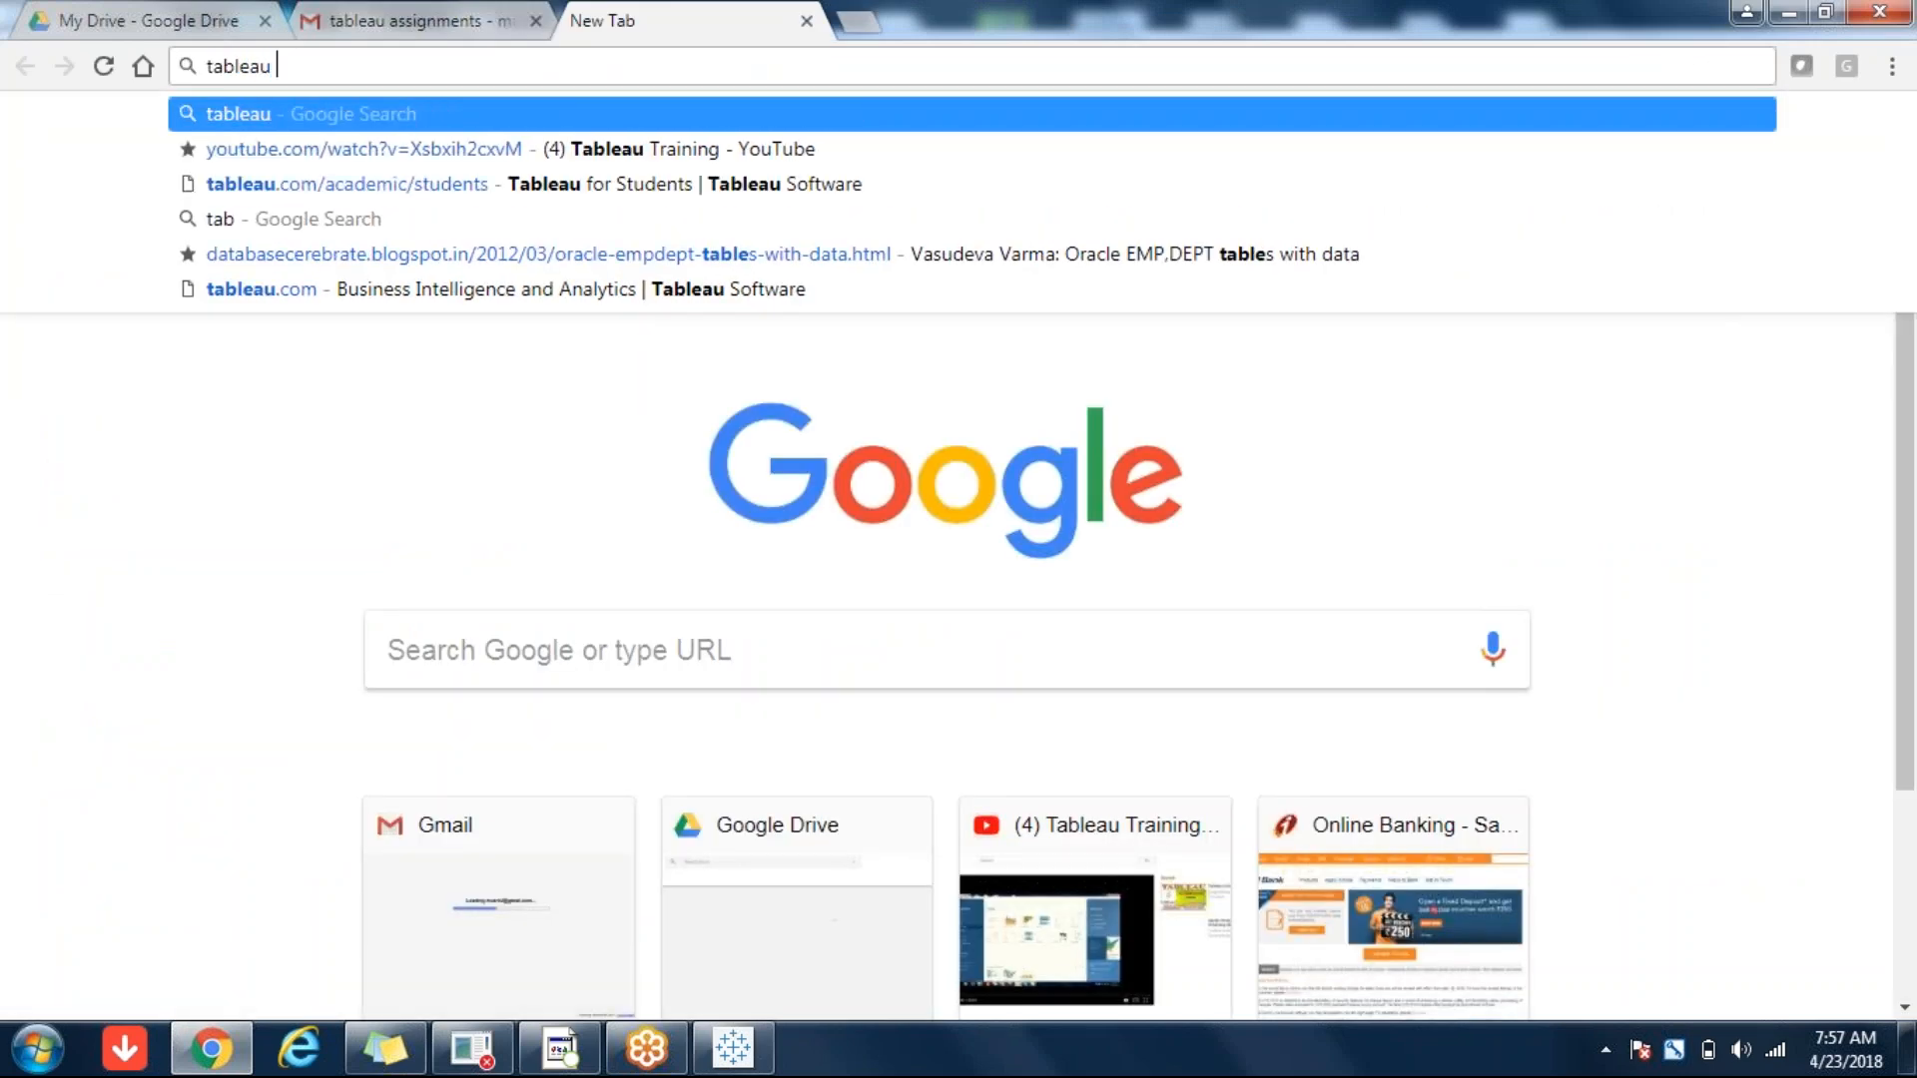
pyautogui.write('sample data')
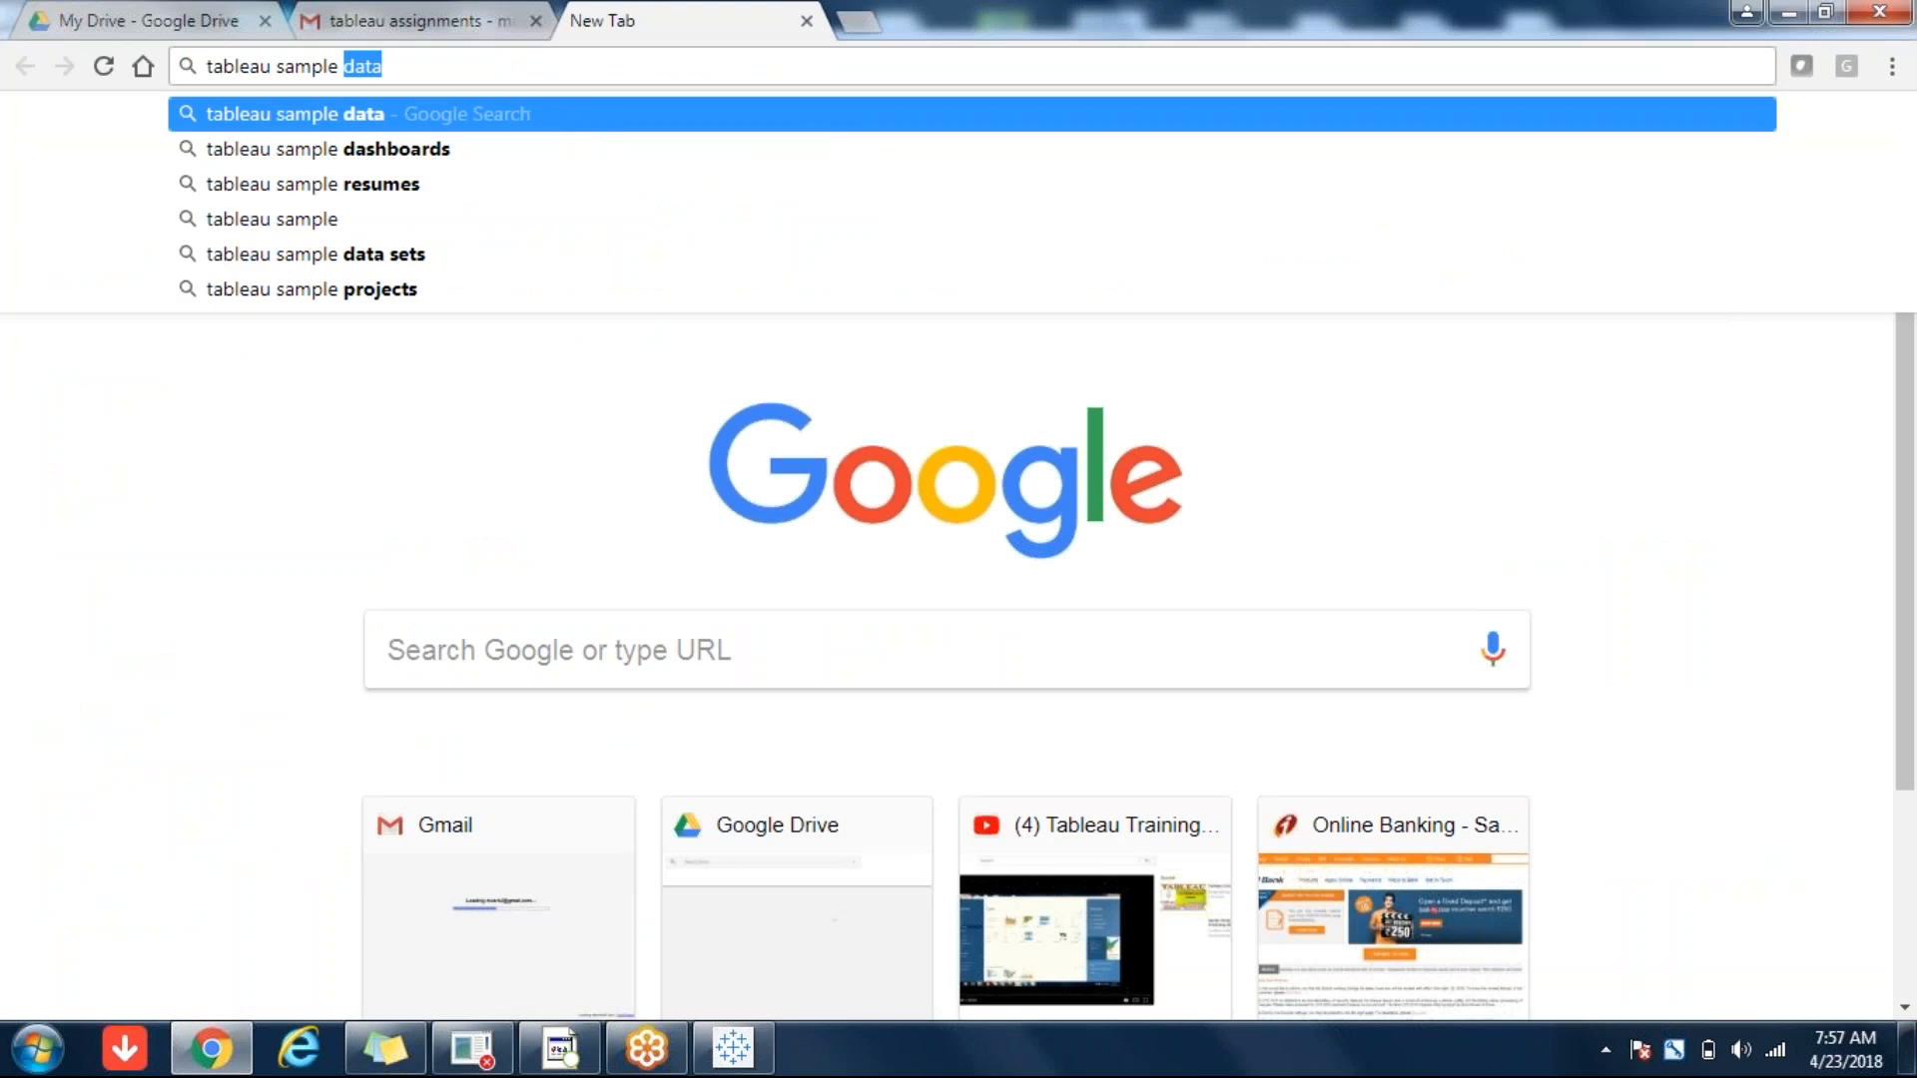
pyautogui.write(' s')
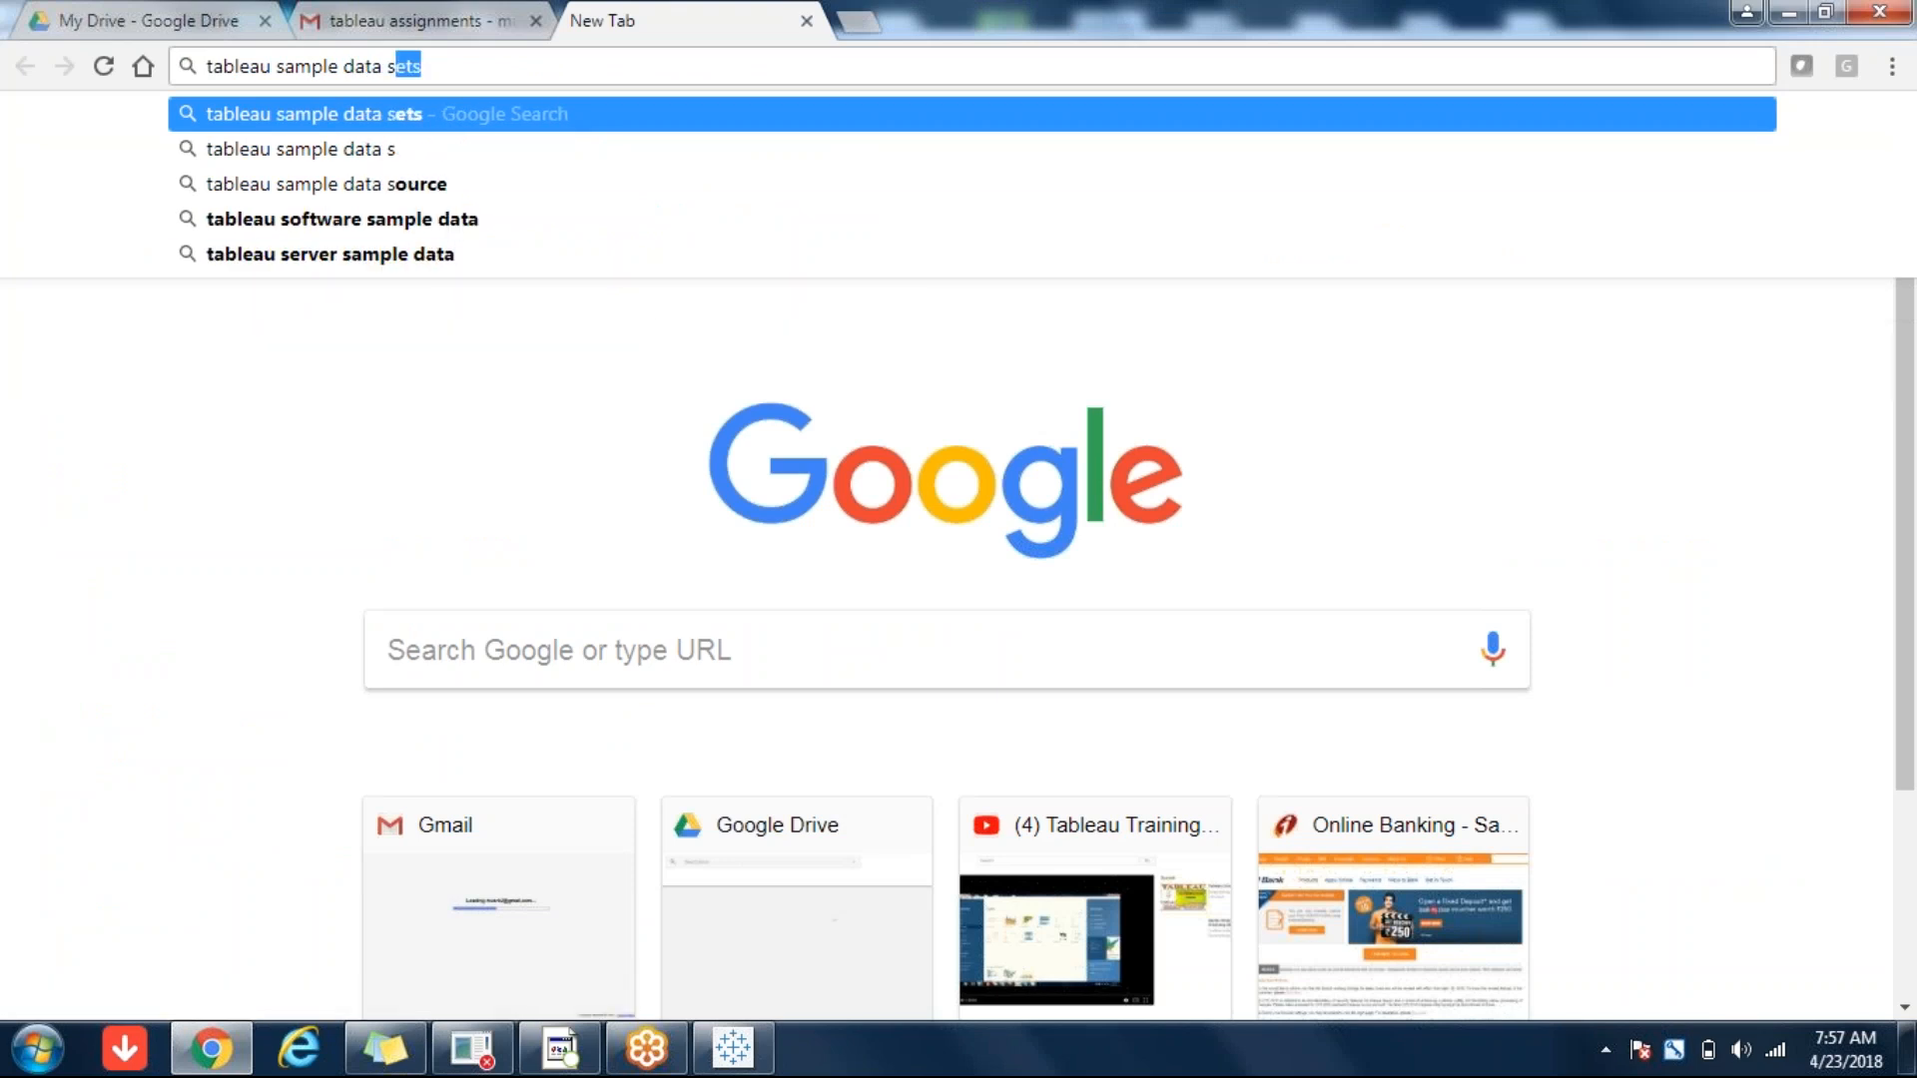
pyautogui.click(375, 186)
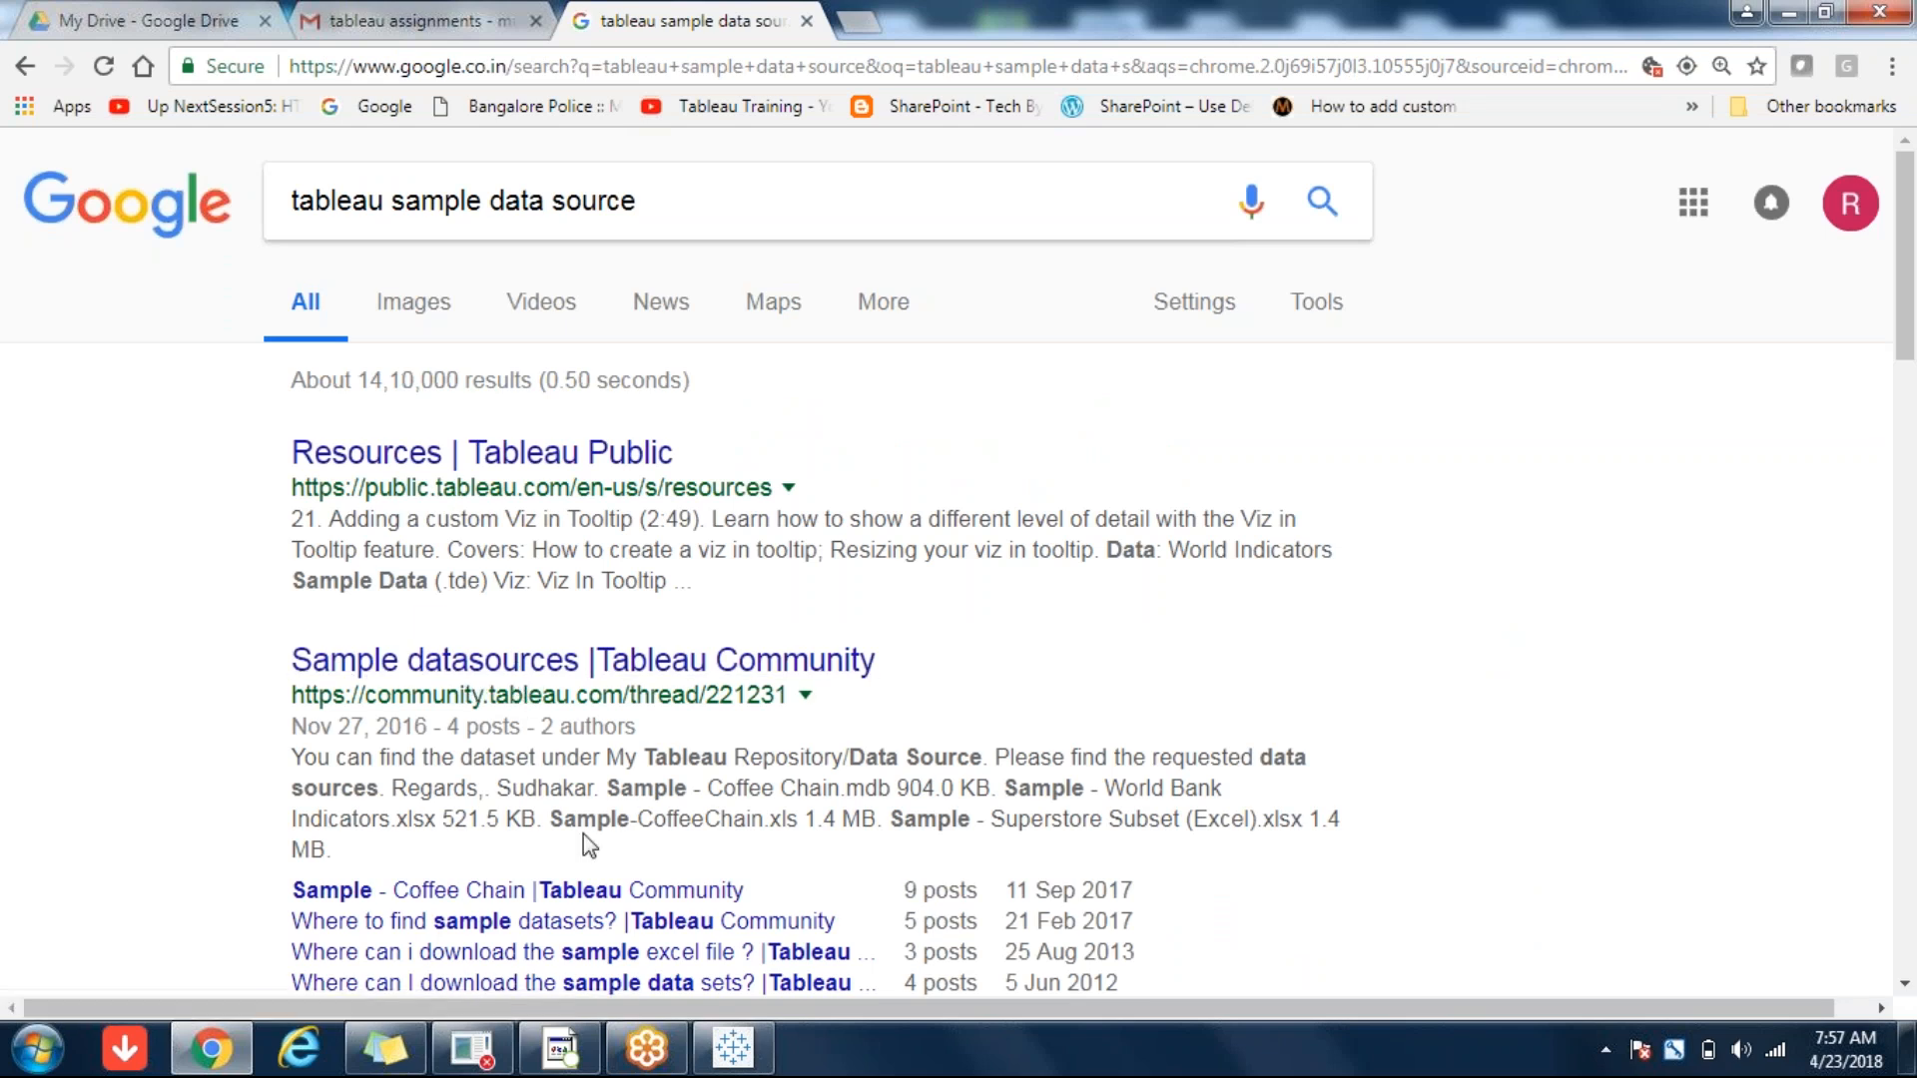
# - Look over the sample data source results and the related search suggestions, and close the search tab
pyautogui.click(578, 888)
pyautogui.click(775, 222)
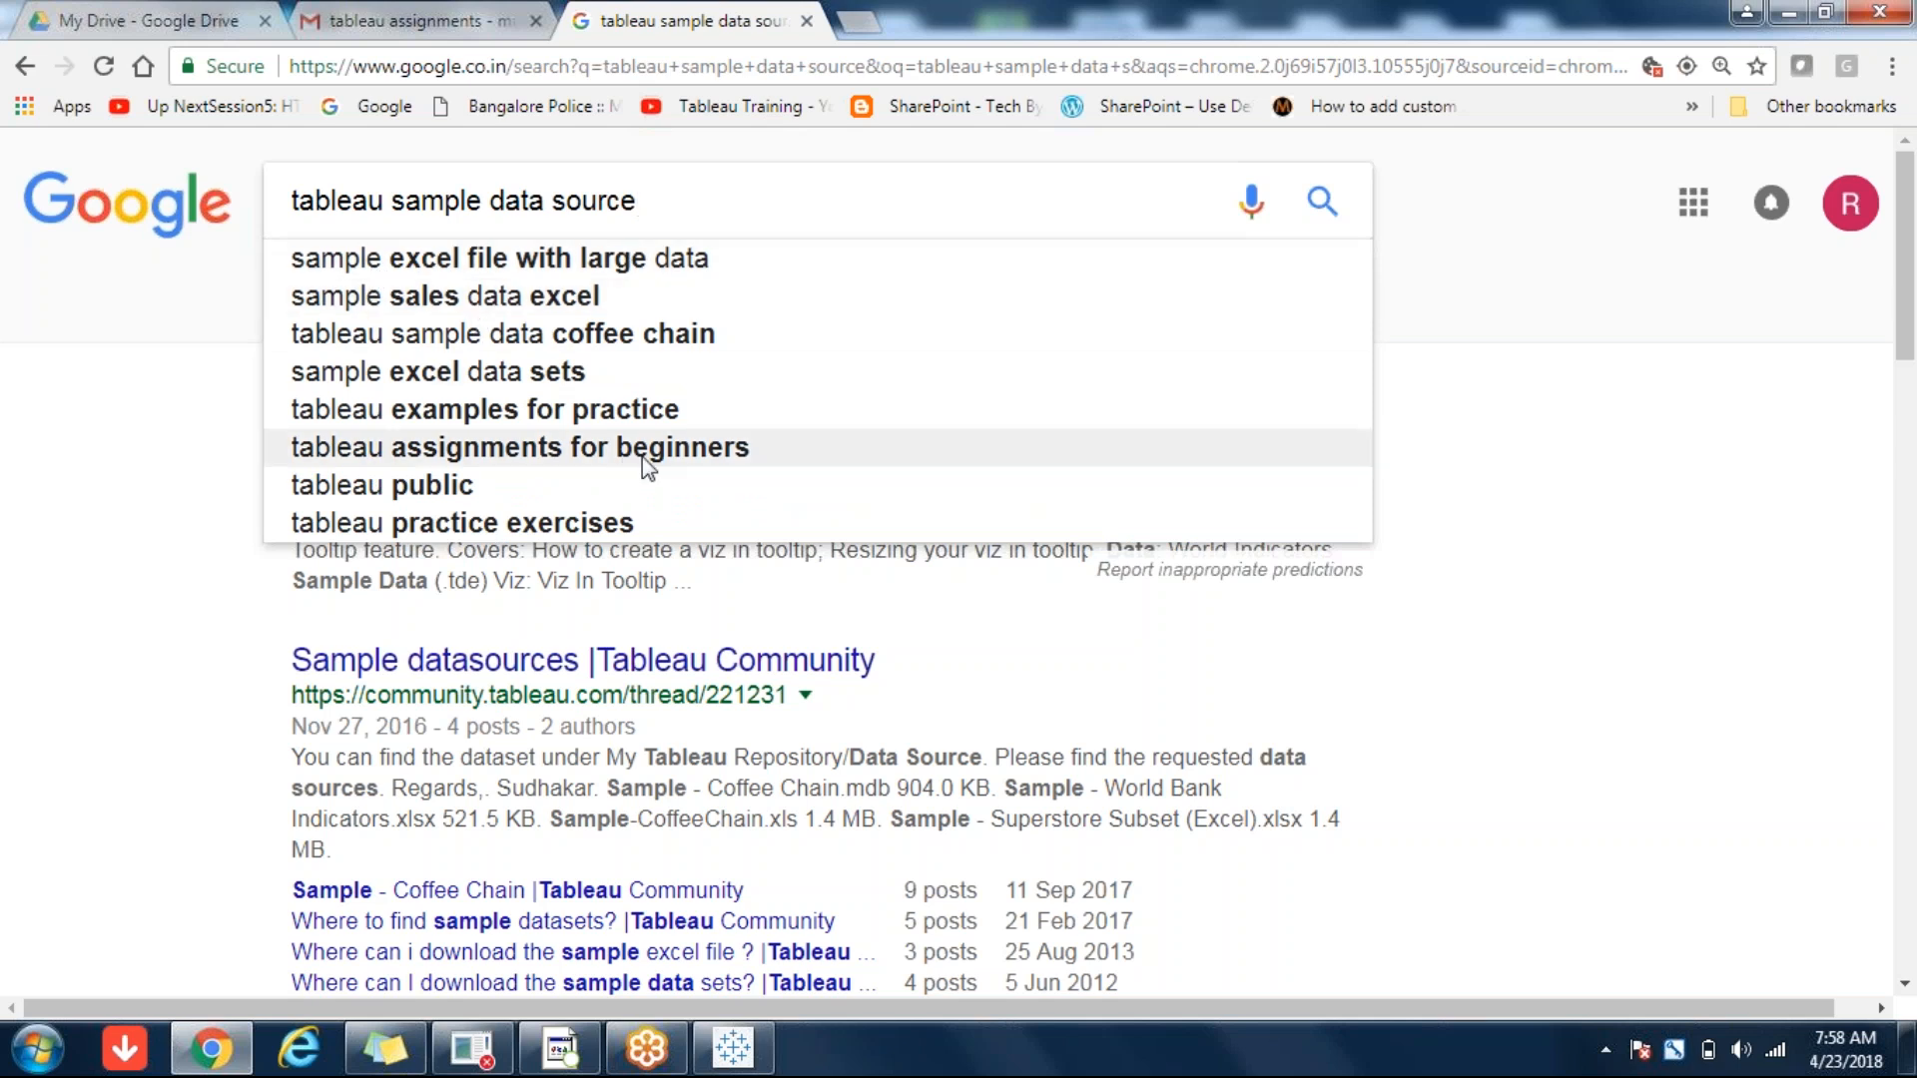
pyautogui.click(807, 21)
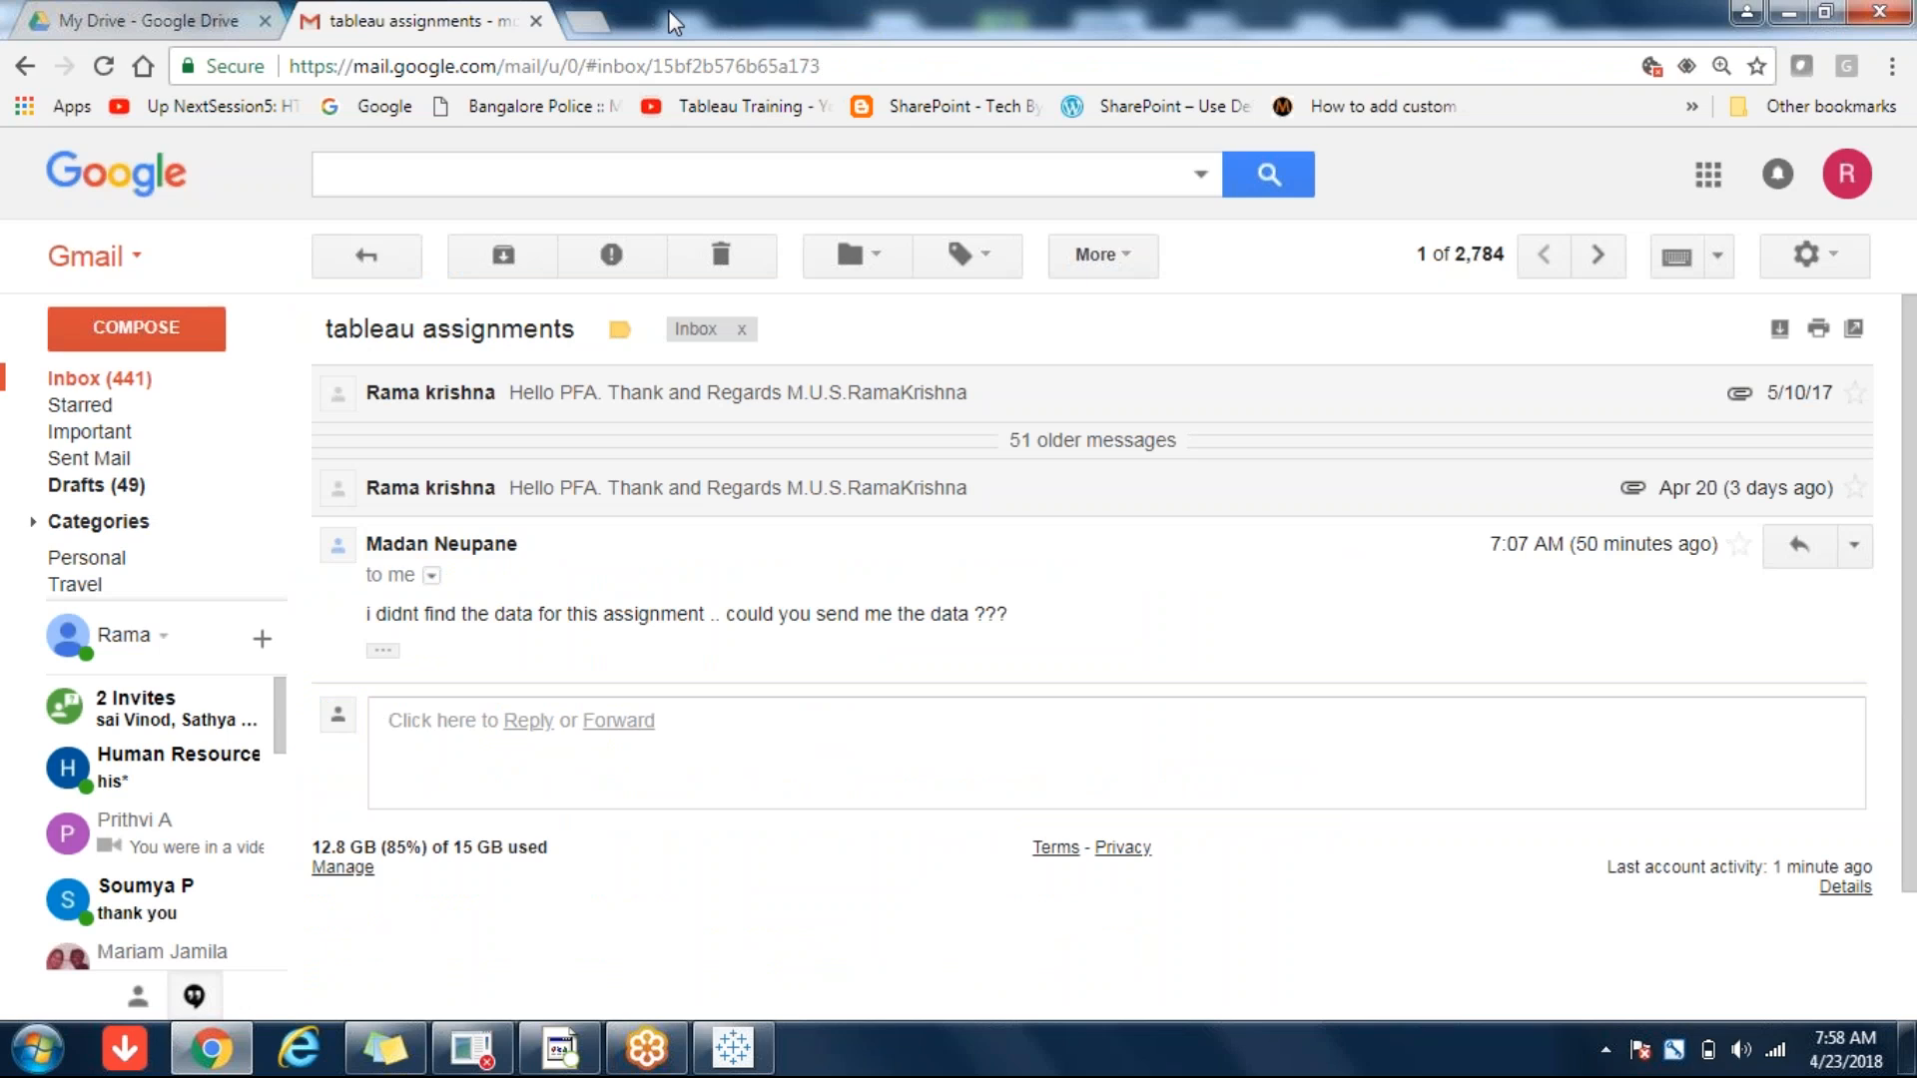
# - Look over the files and shortcuts on the Windows desktop, including sqldeveloper, and return to Tableau
pyautogui.click(1909, 1048)
pyautogui.click(883, 289)
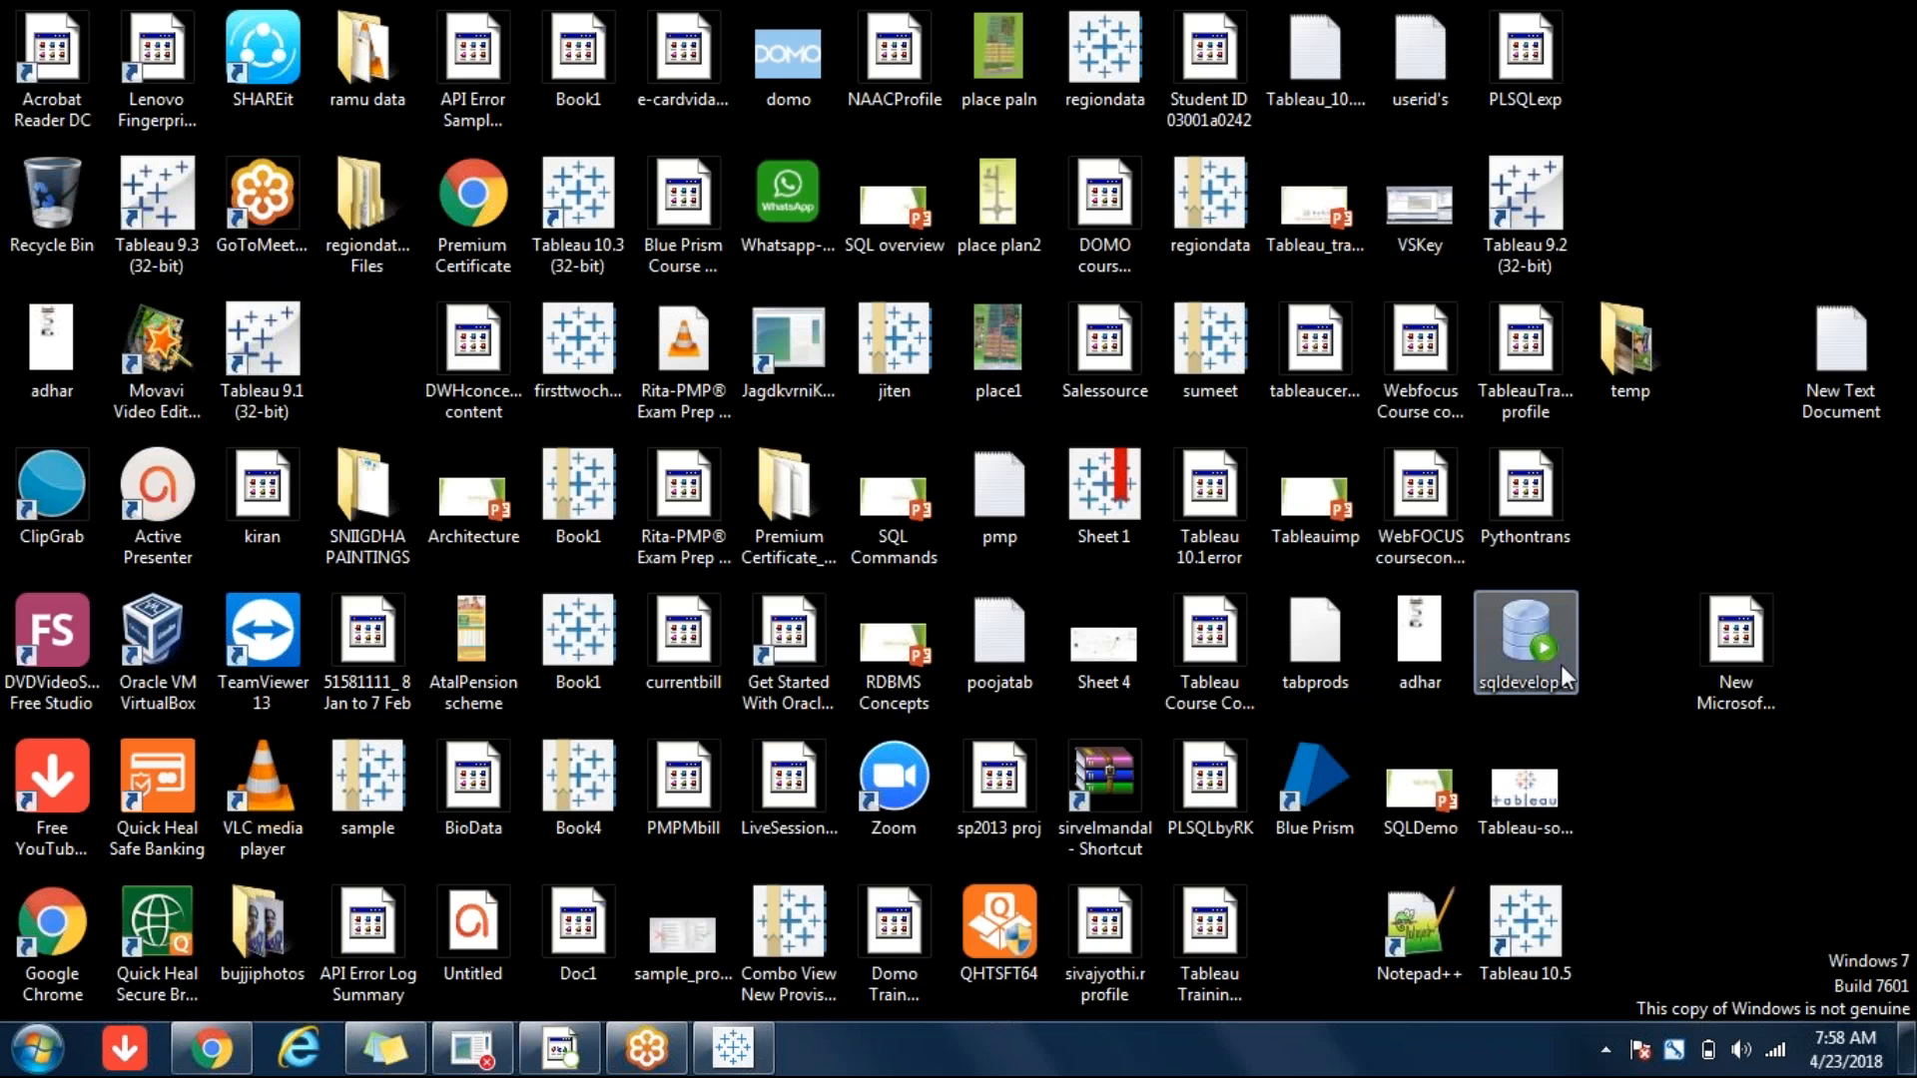
pyautogui.click(1512, 650)
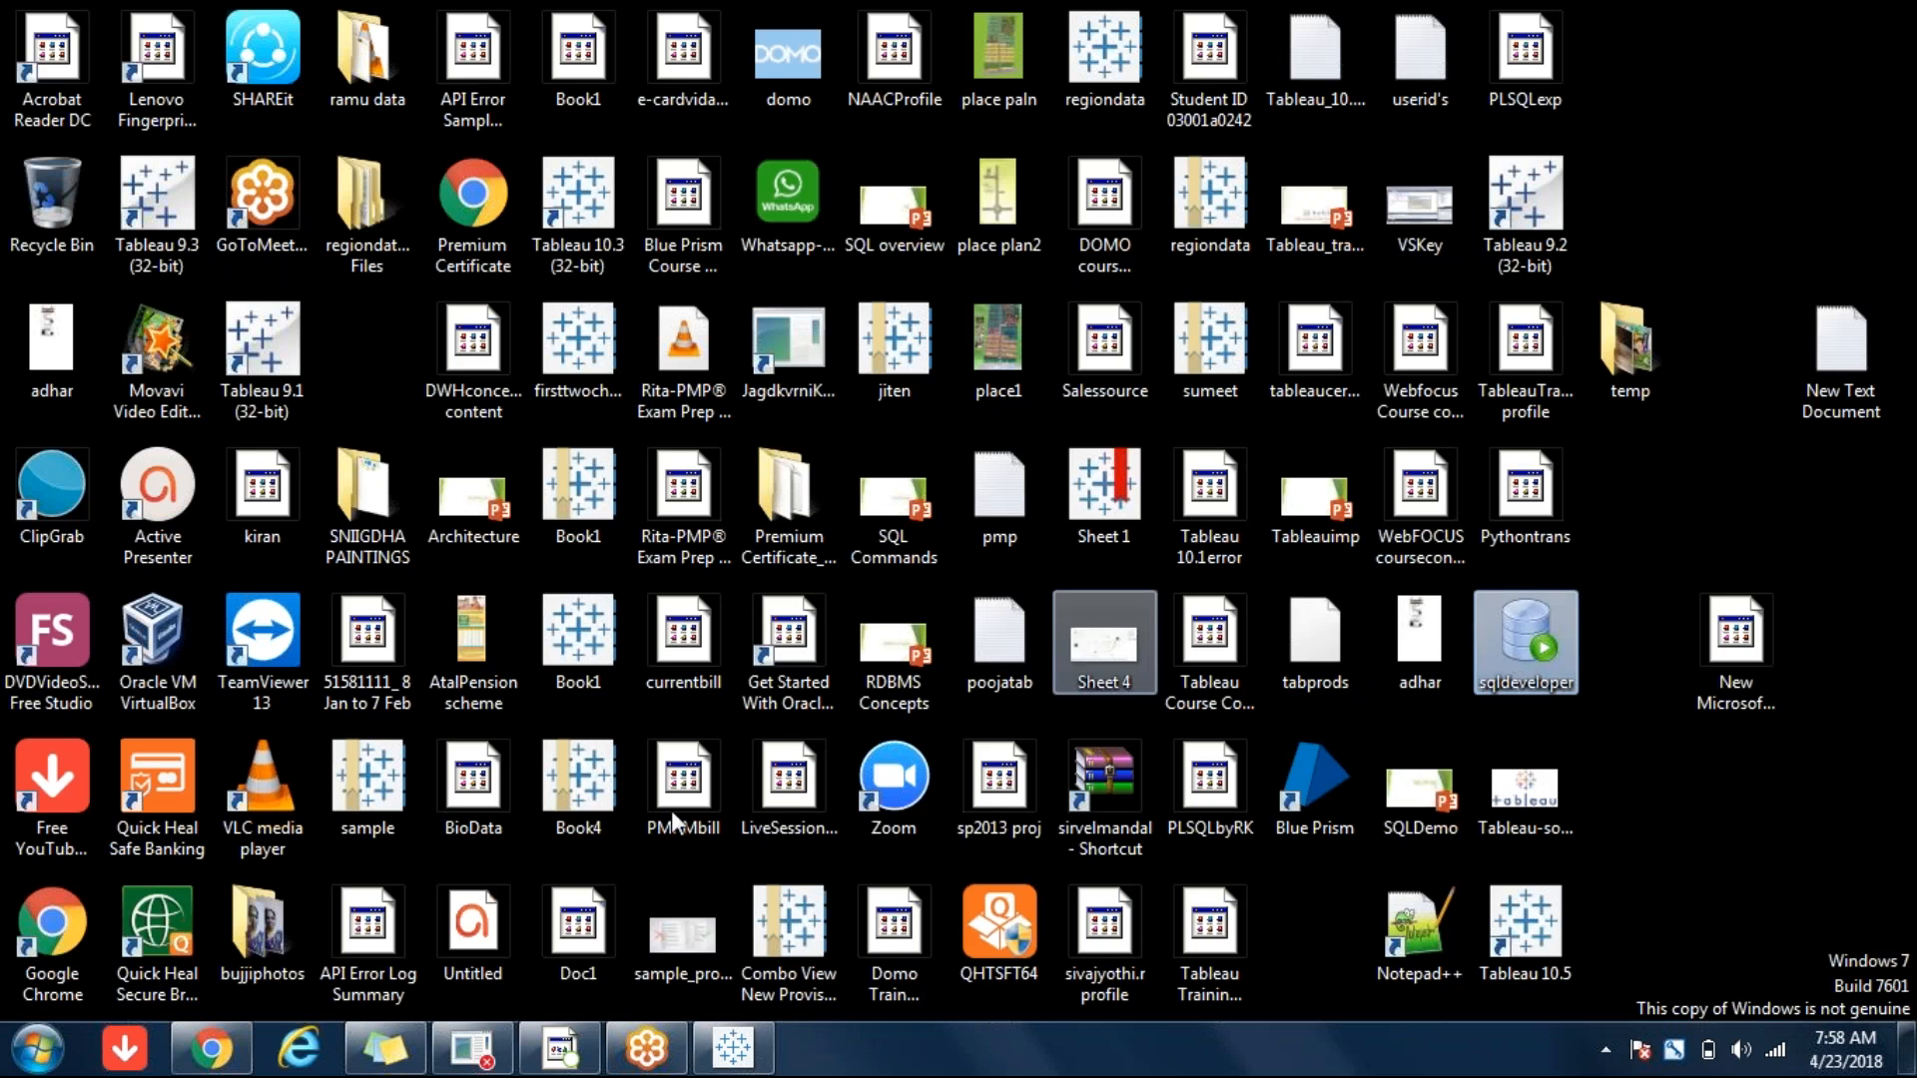
pyautogui.press('super')
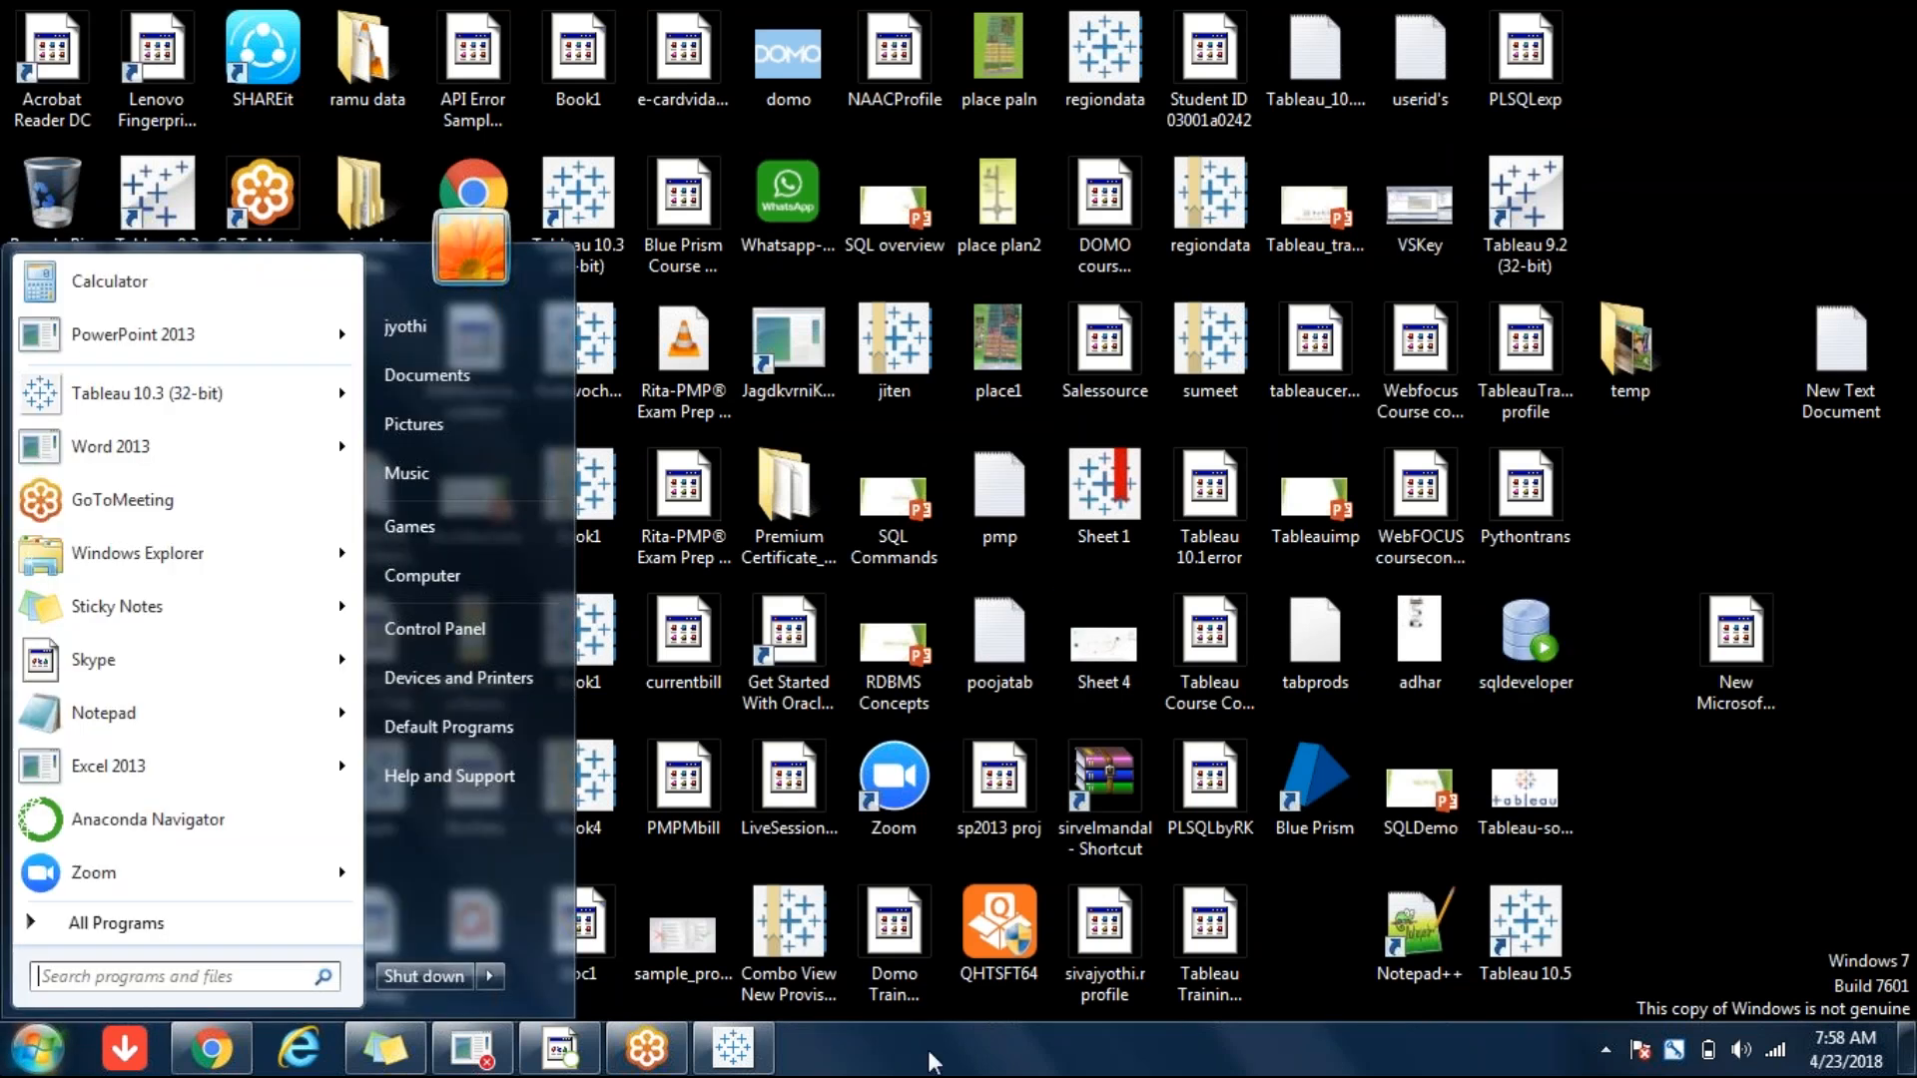
pyautogui.click(944, 1061)
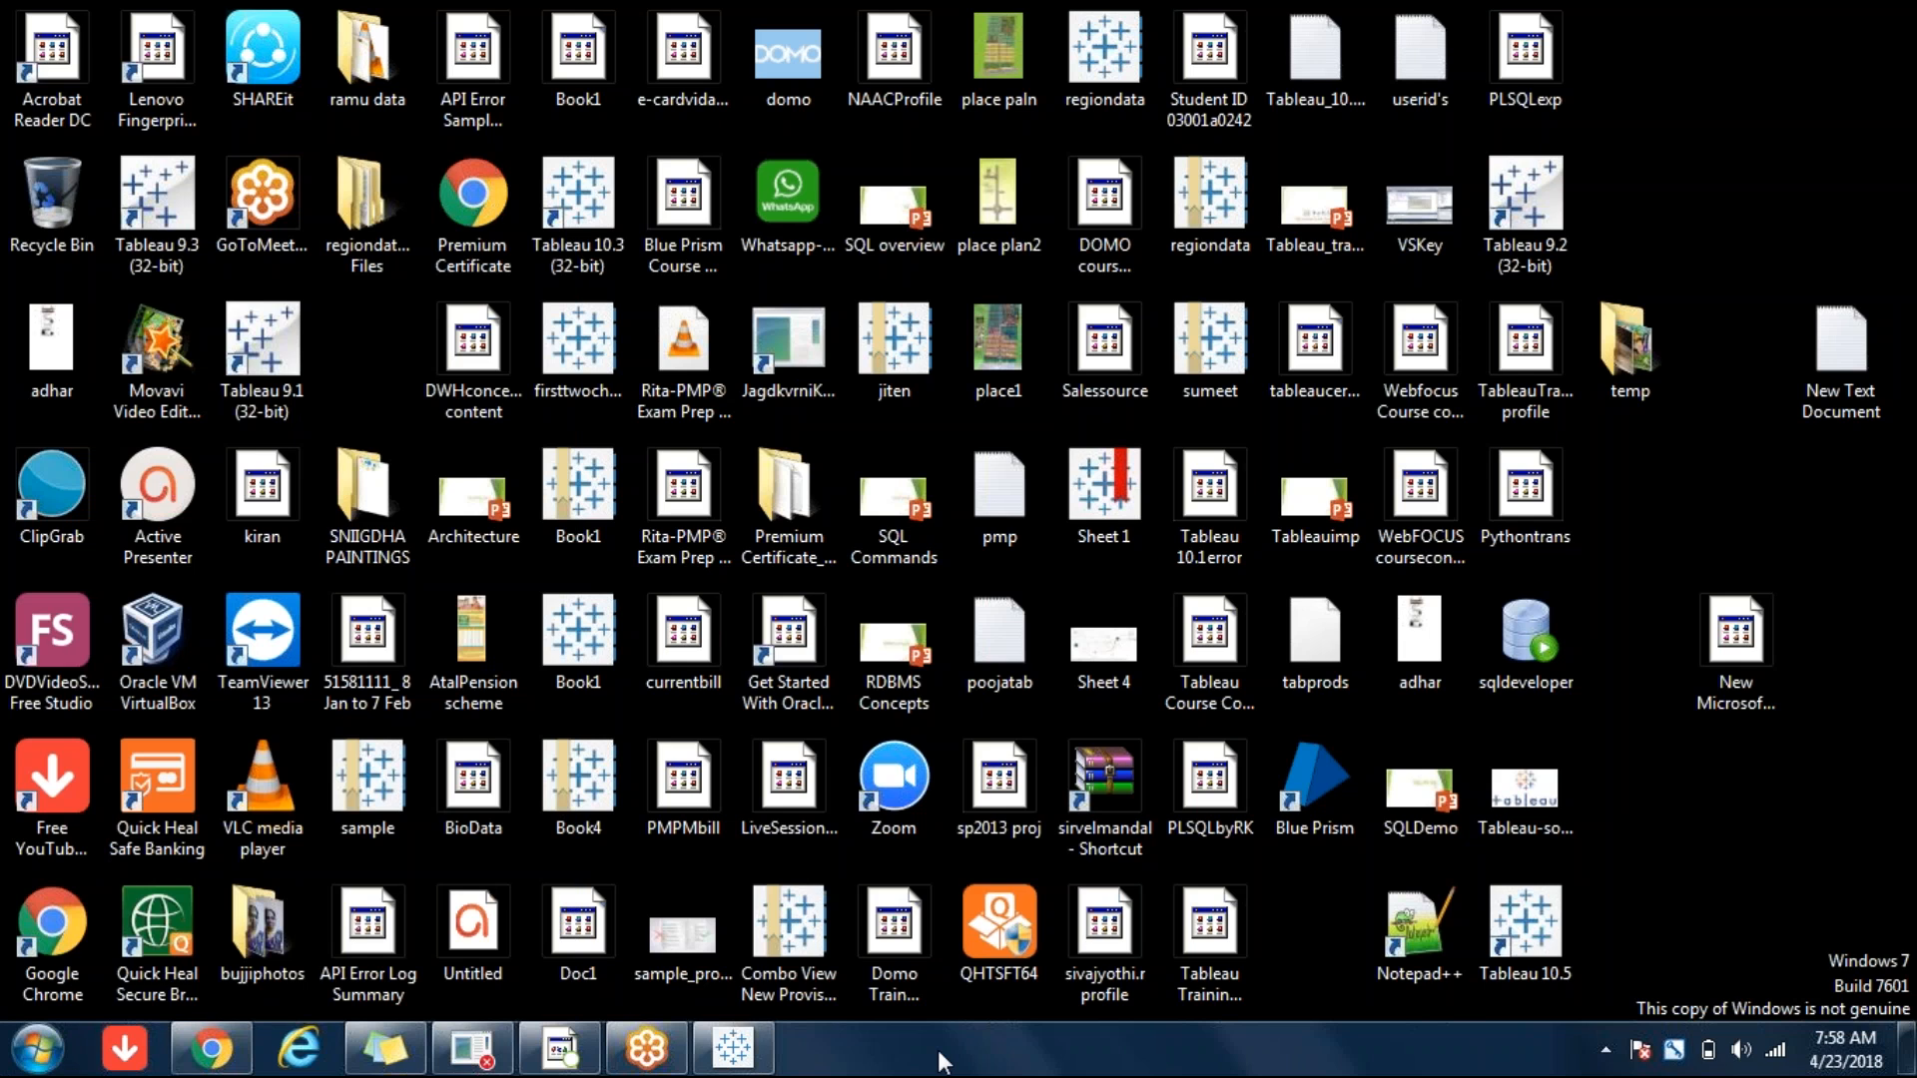
pyautogui.click(749, 1055)
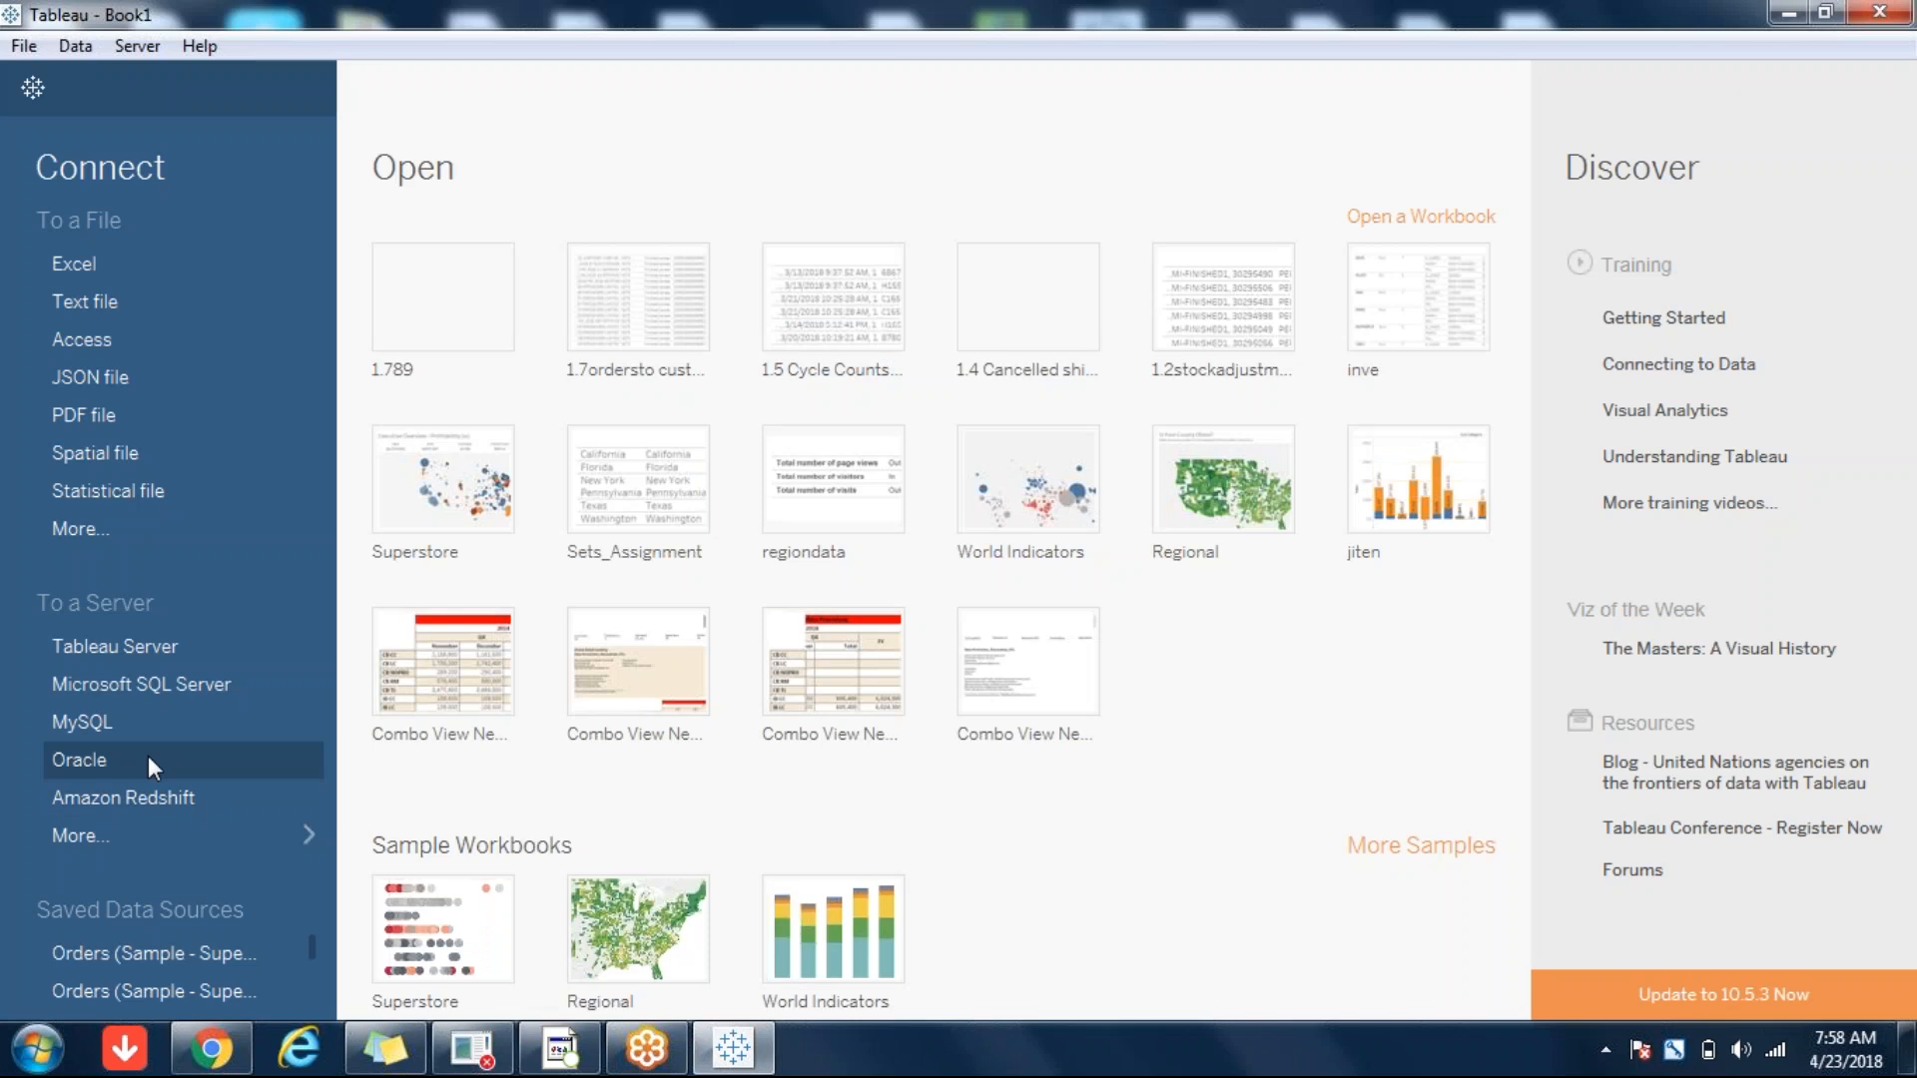
pyautogui.click(37, 1048)
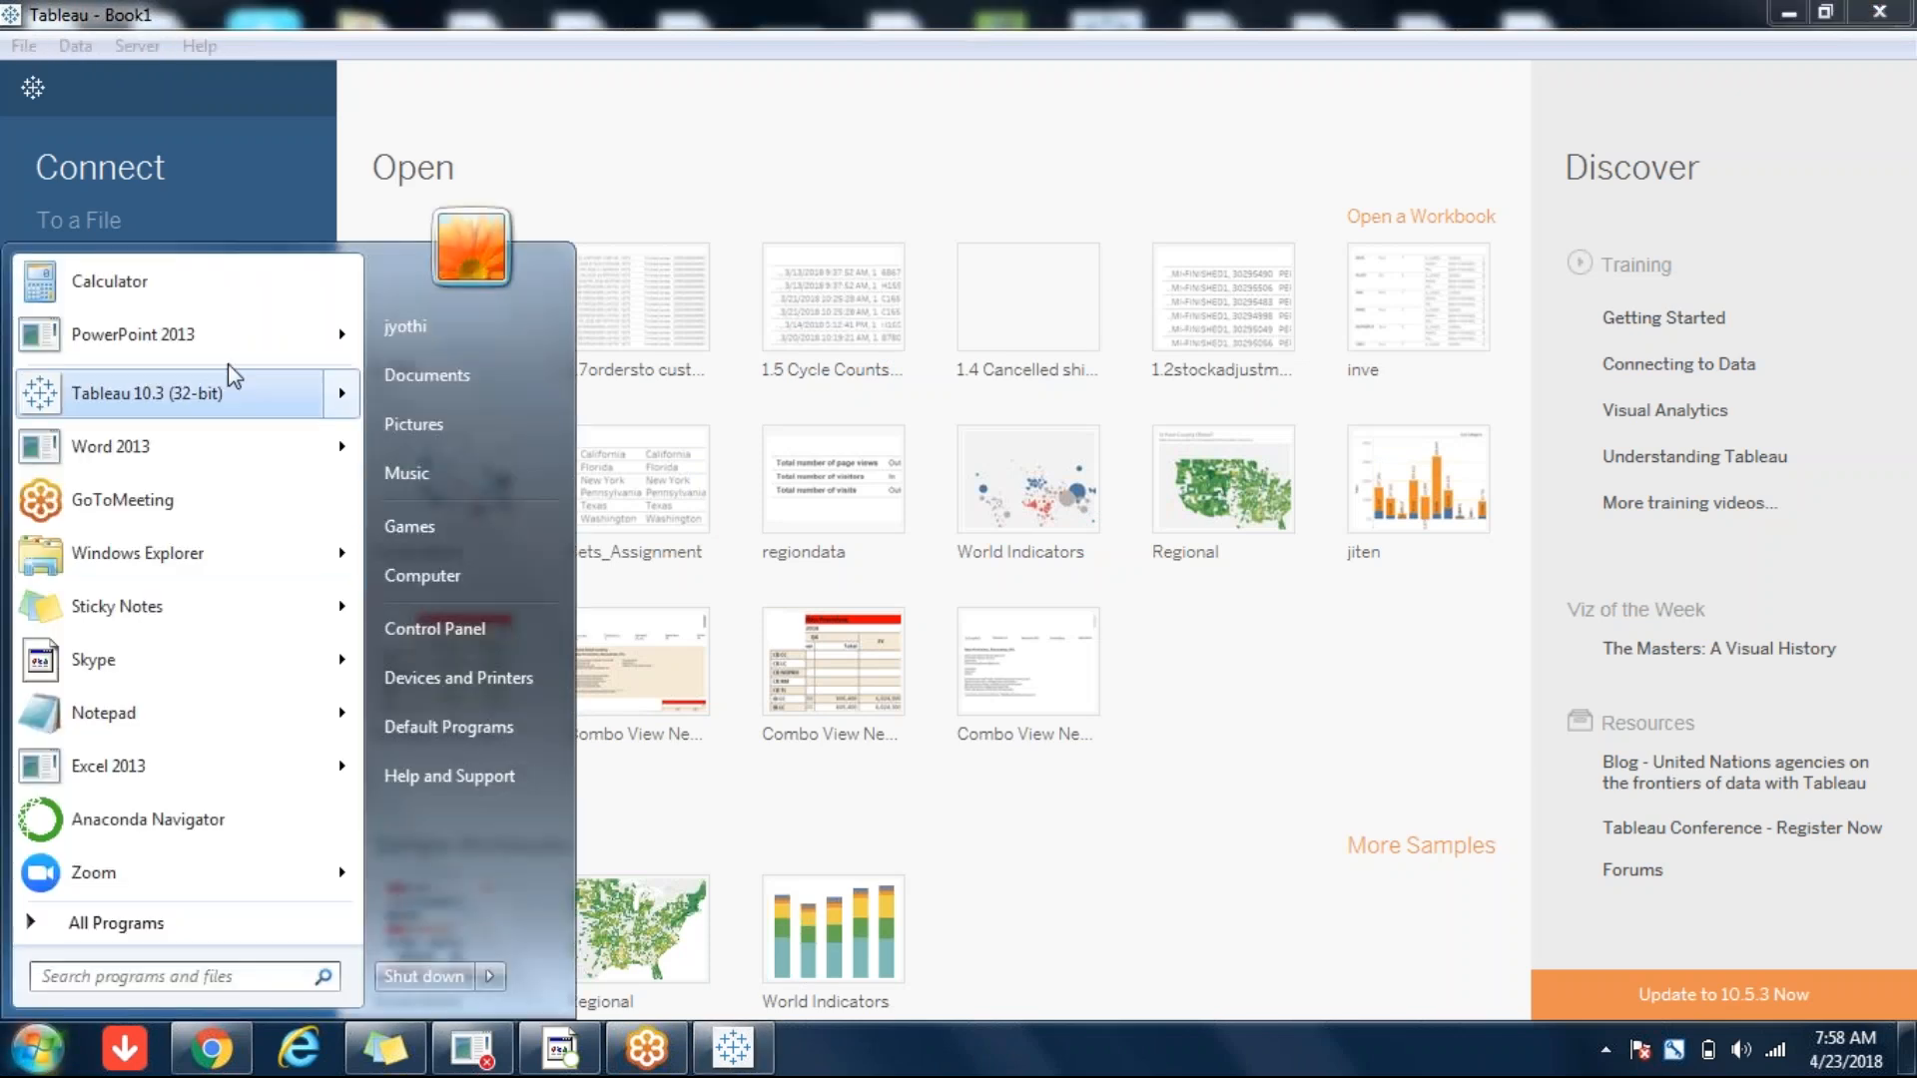
pyautogui.click(219, 894)
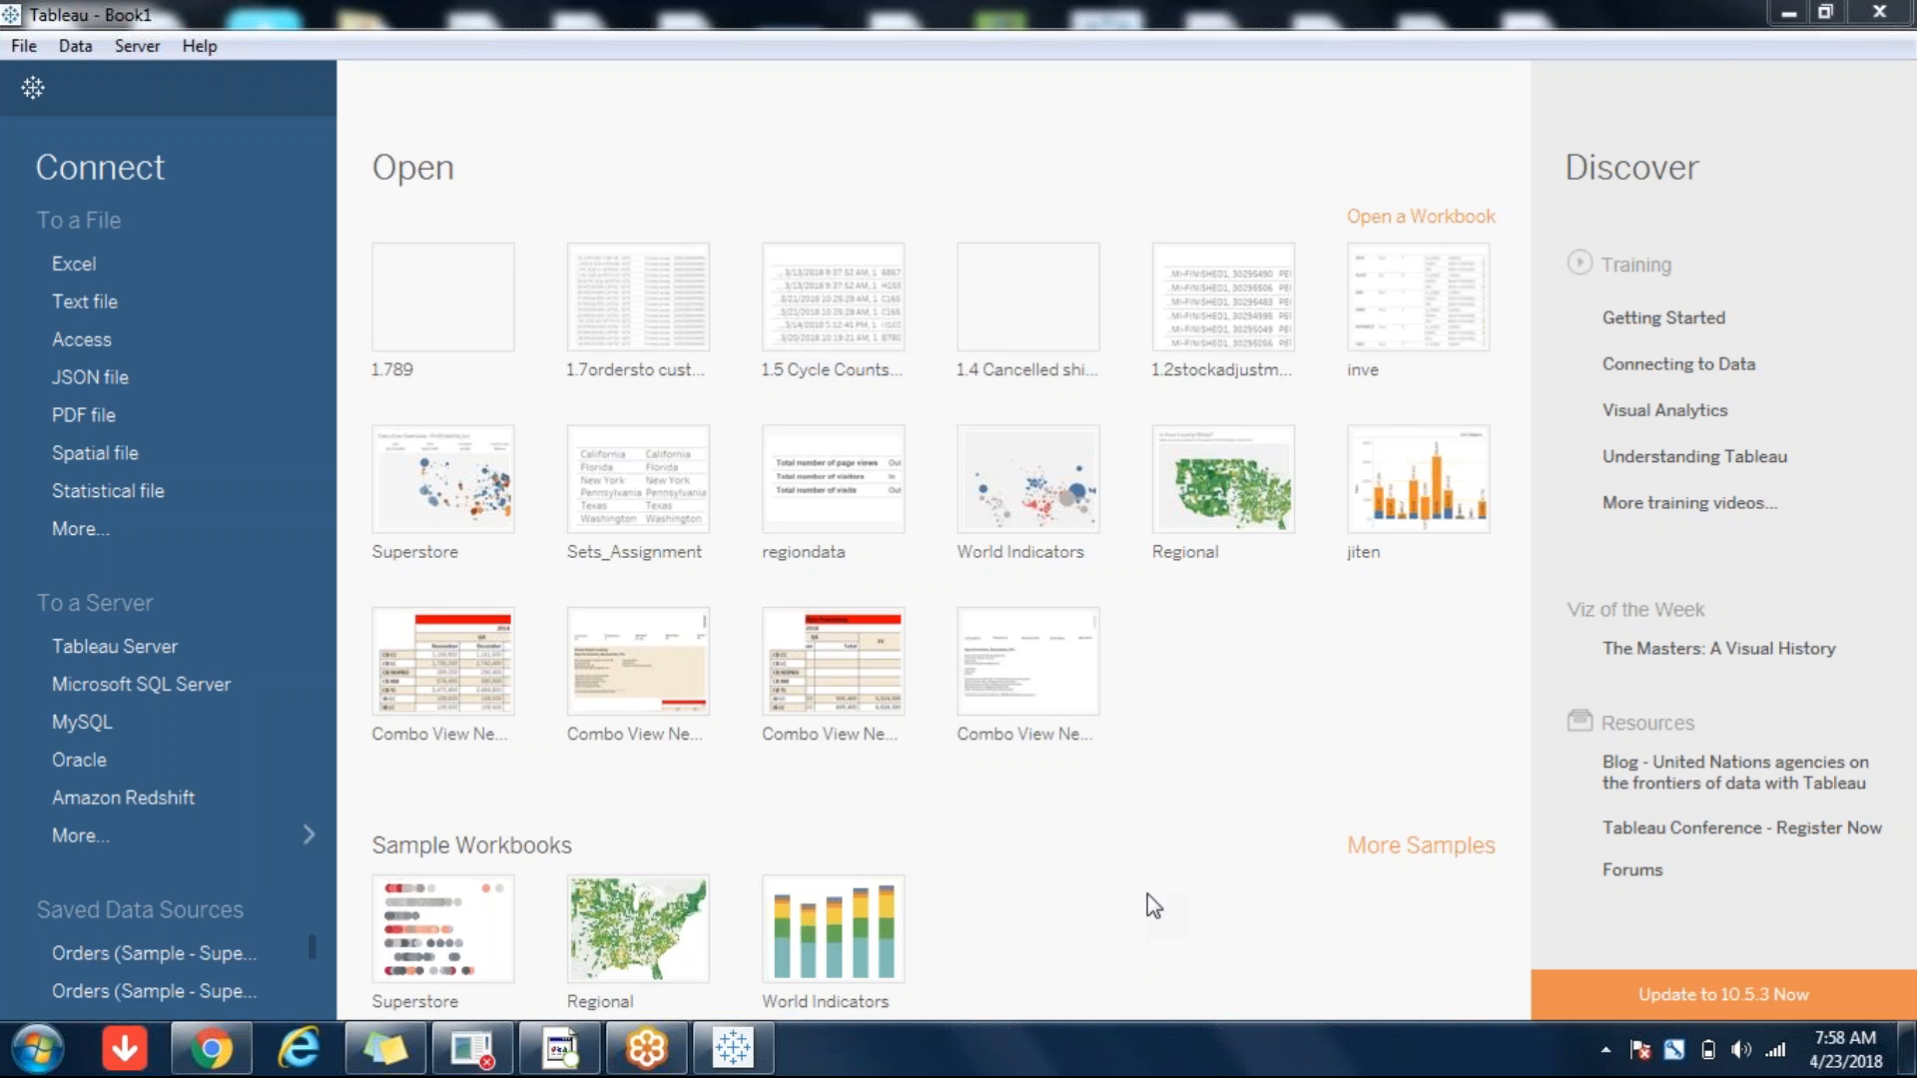
pyautogui.click(862, 827)
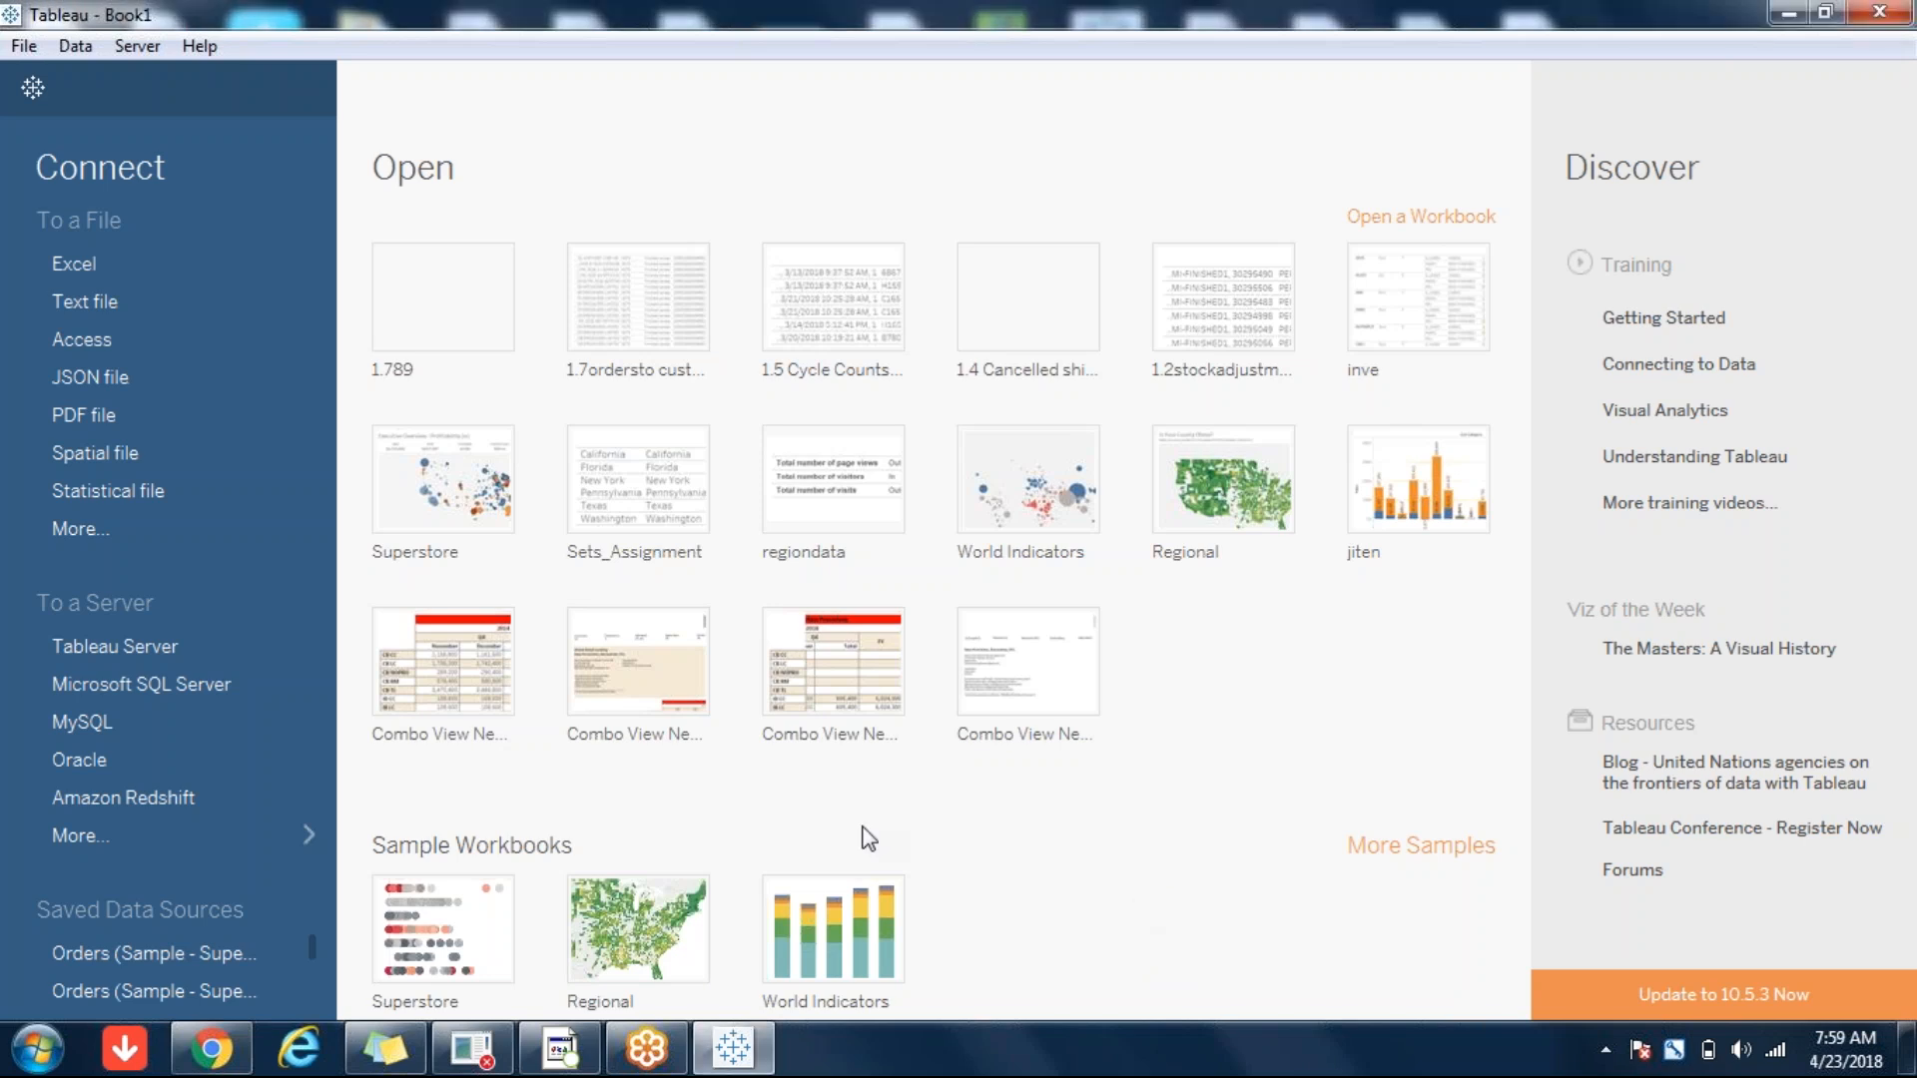